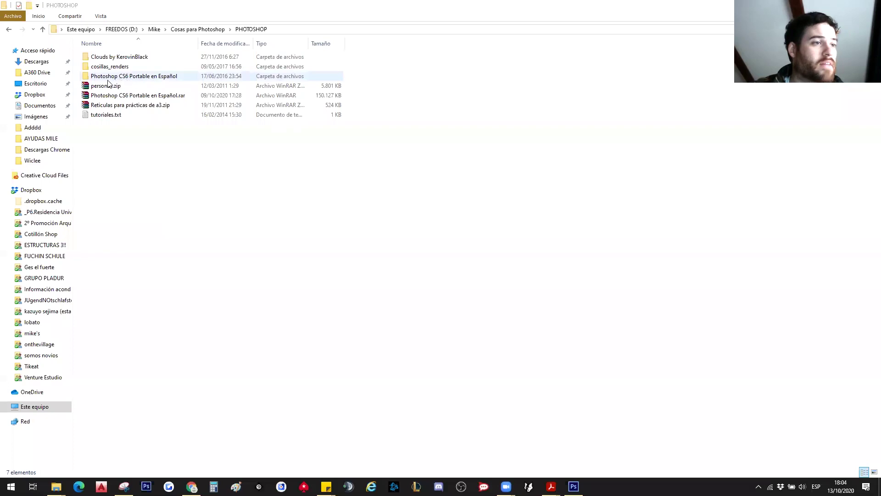
Step: Open the Photoshop CS6 rar archive to view its contents, then close the archive viewer
click(110, 97)
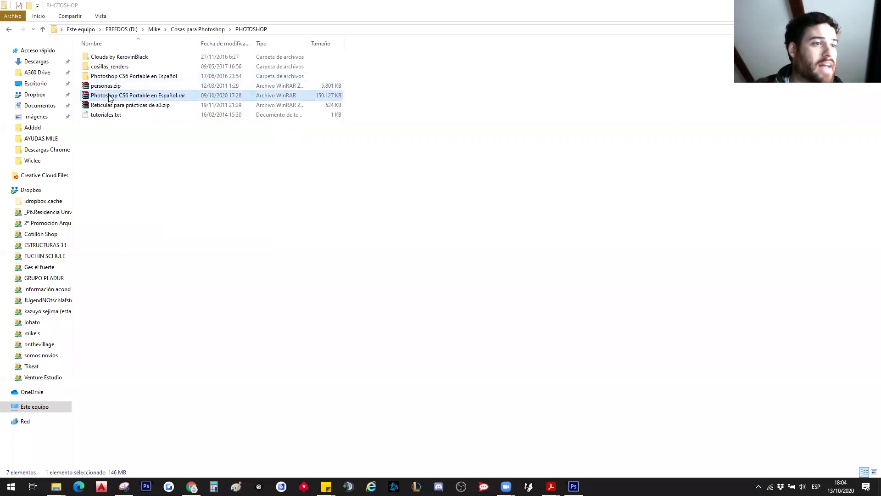
right_click(175, 99)
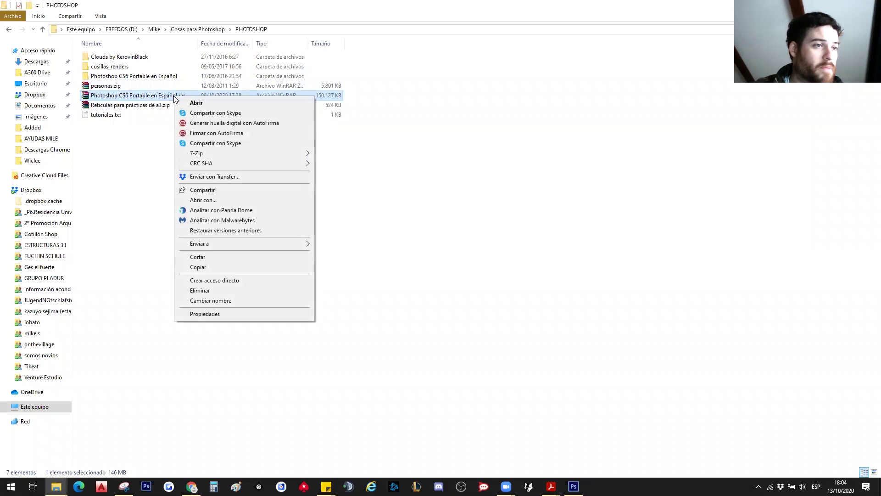
click(159, 99)
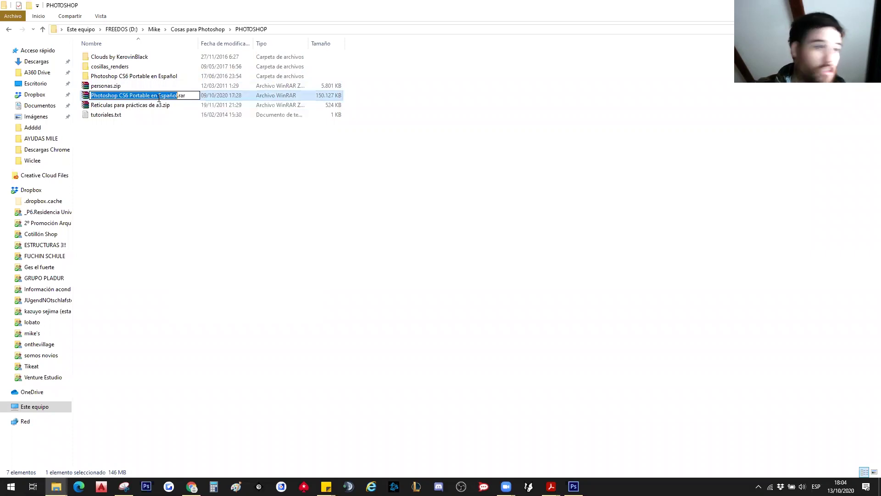
click(177, 114)
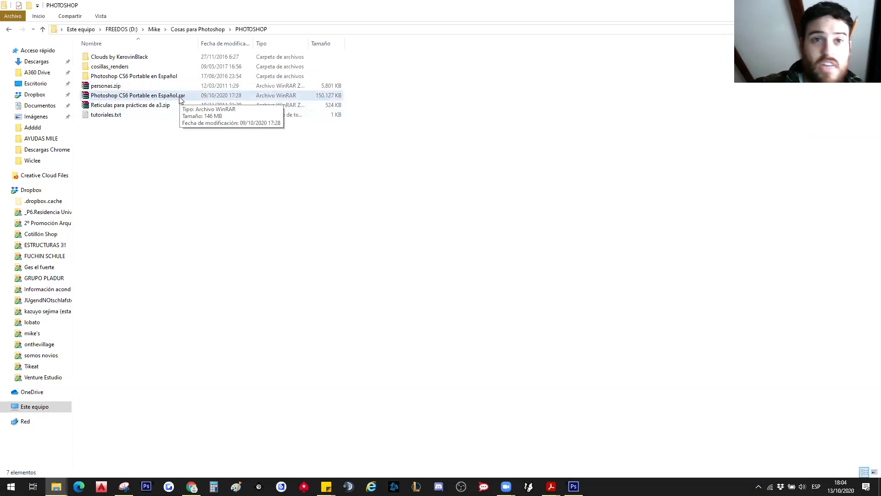
right_click(180, 99)
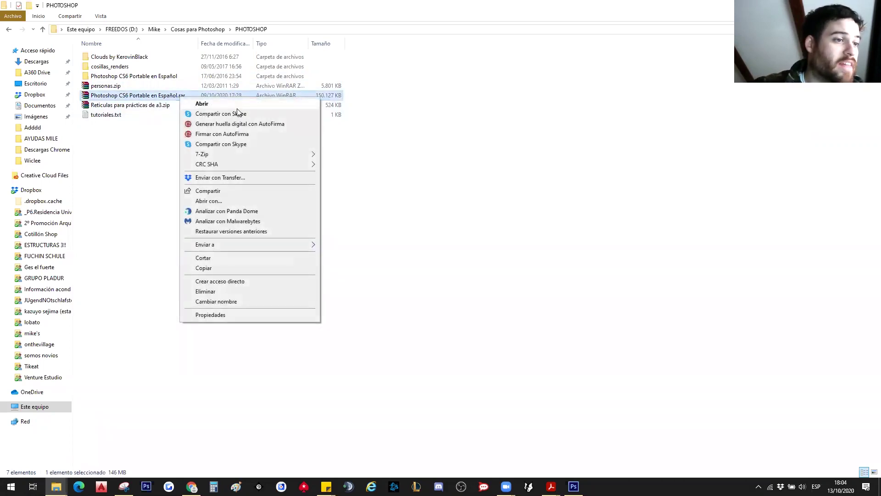
click(205, 105)
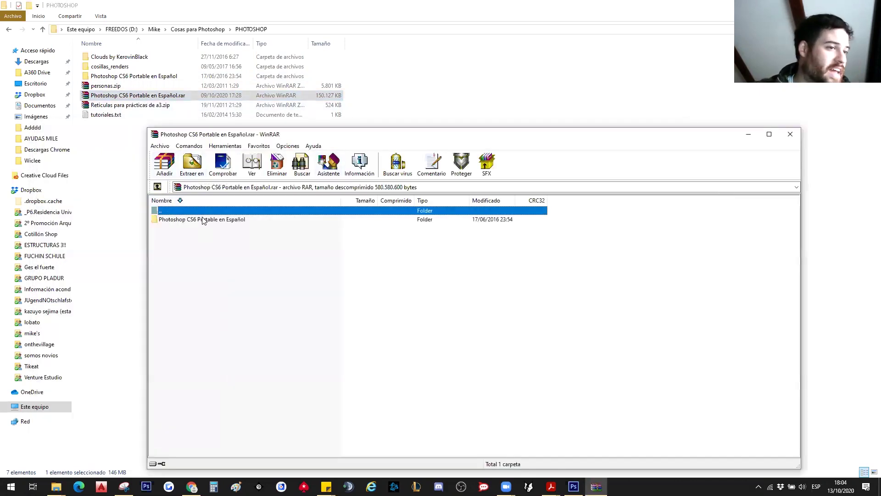
click(202, 219)
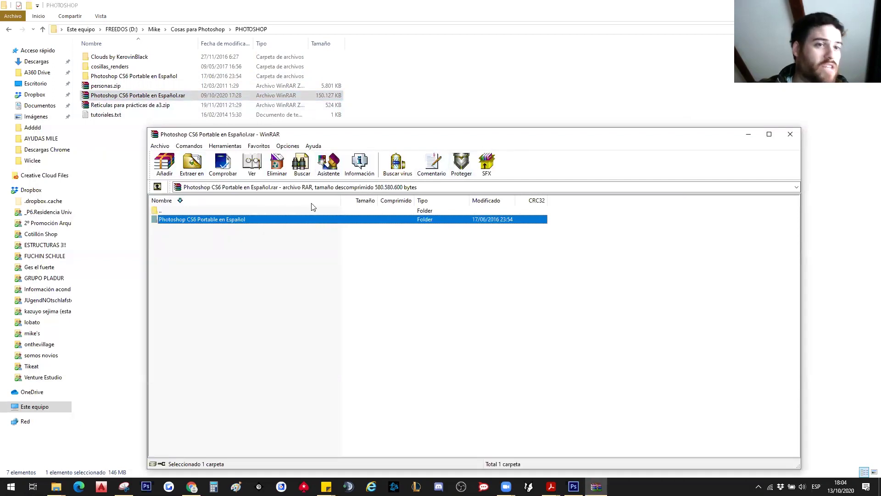
click(638, 153)
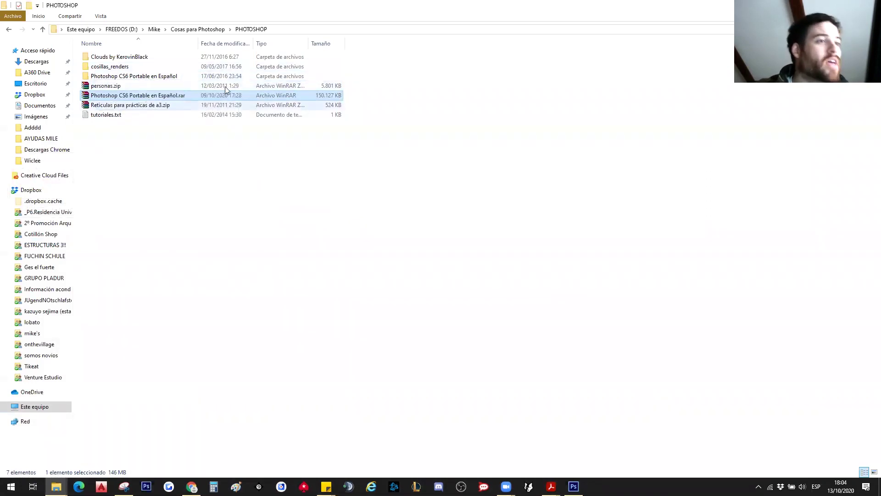
Step: Open INSTRUCCIONES.txt from the Photoshop CS6 Portable en Español folder to read it
double_click(161, 77)
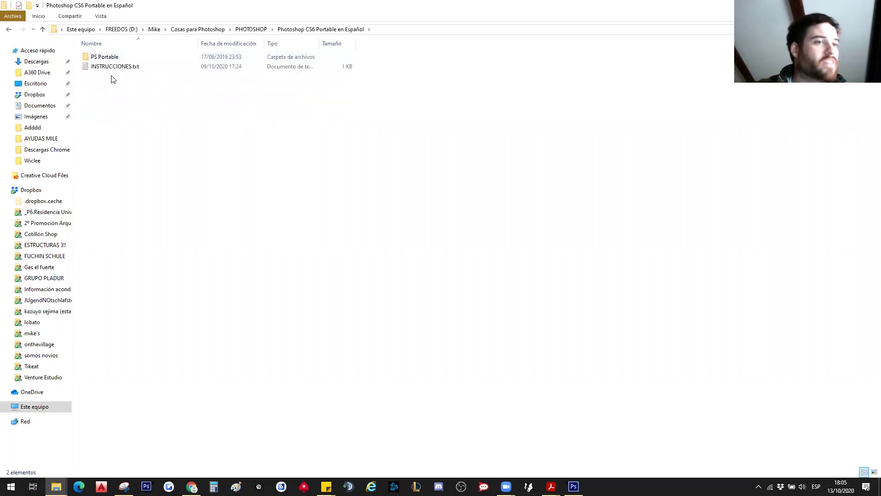
double_click(115, 66)
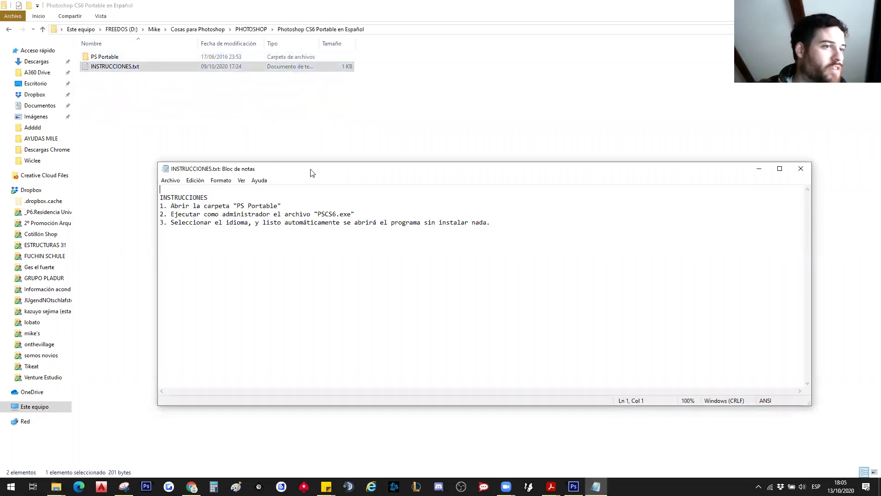
drag(184, 169, 107, 135)
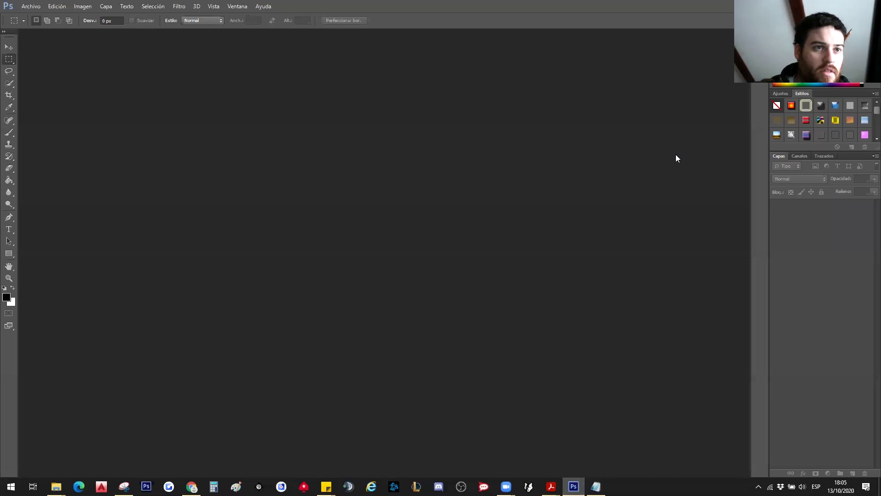
Step: Close the running Photoshop window and go into the PS Portable folder
double_click(672, 13)
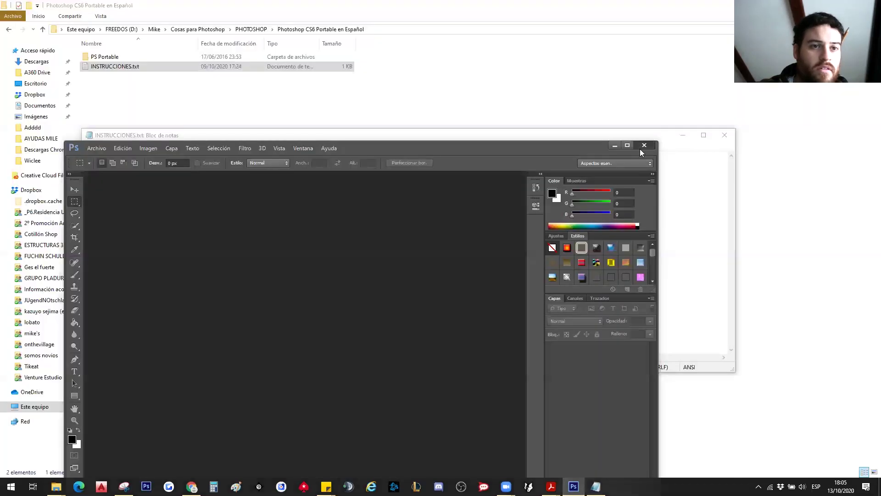
click(644, 145)
drag(183, 135, 205, 134)
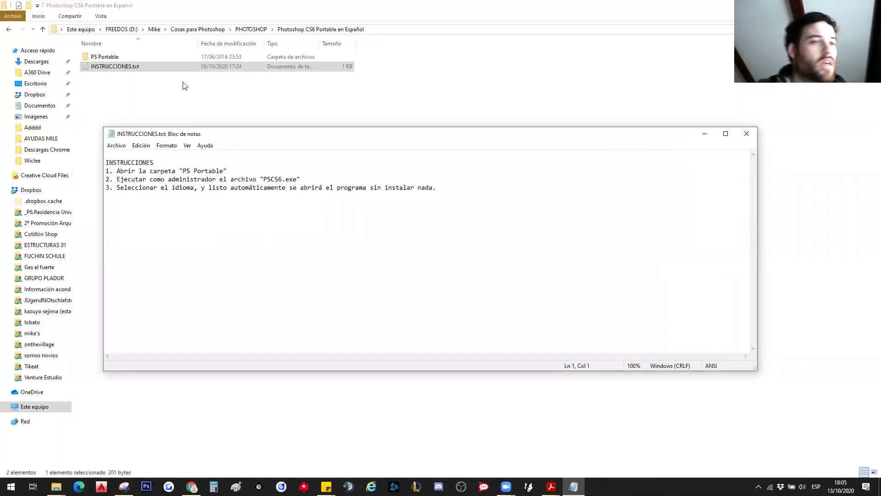
double_click(121, 58)
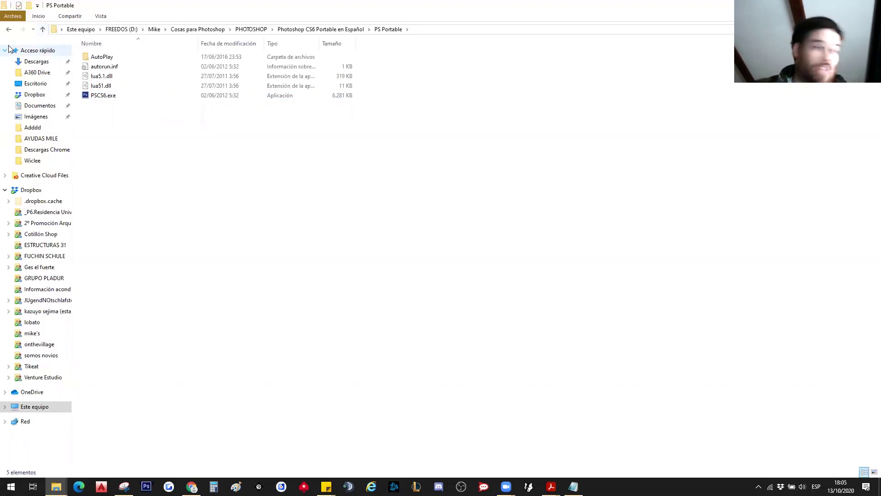
Step: Go up one folder level, then reopen the PS Portable folder
click(42, 31)
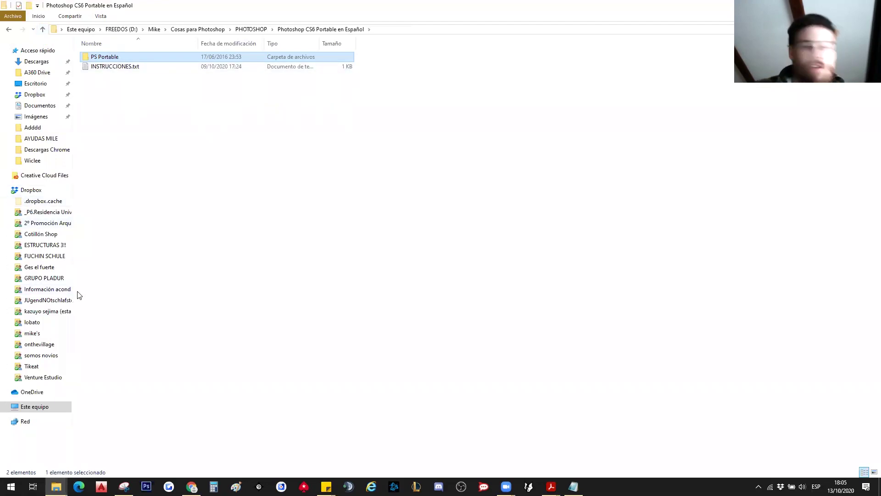
double_click(117, 59)
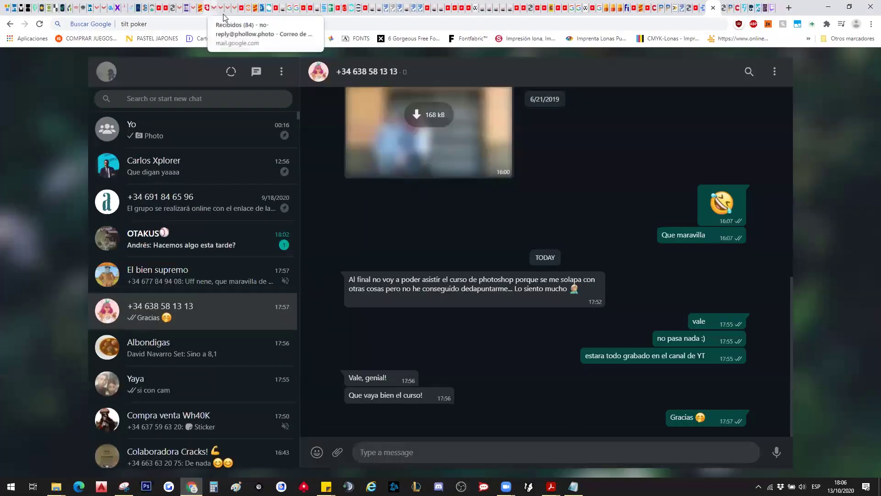
Step: Google 'winrar' in a new tab and open the winrar.es downloads page
click(215, 8)
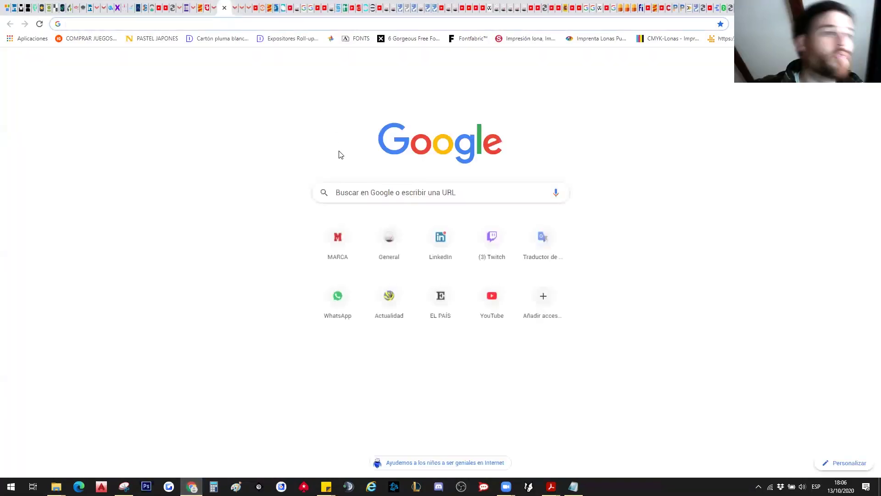
text(winrar)
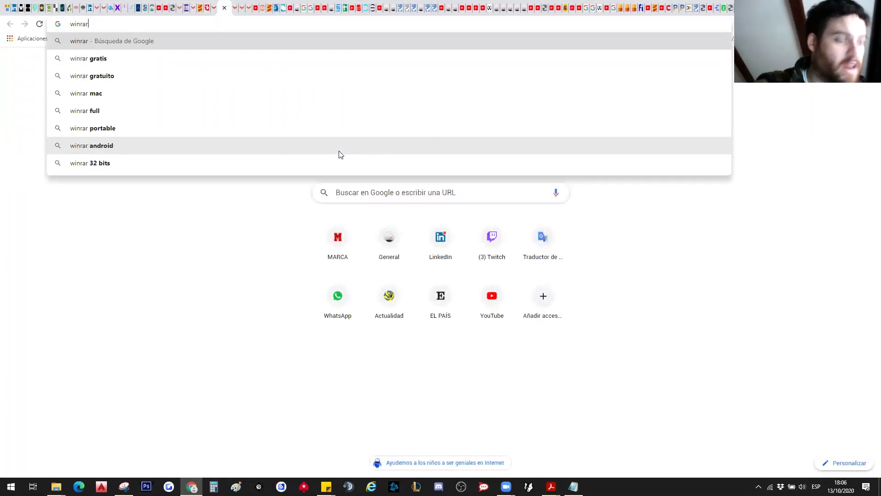
key(Return)
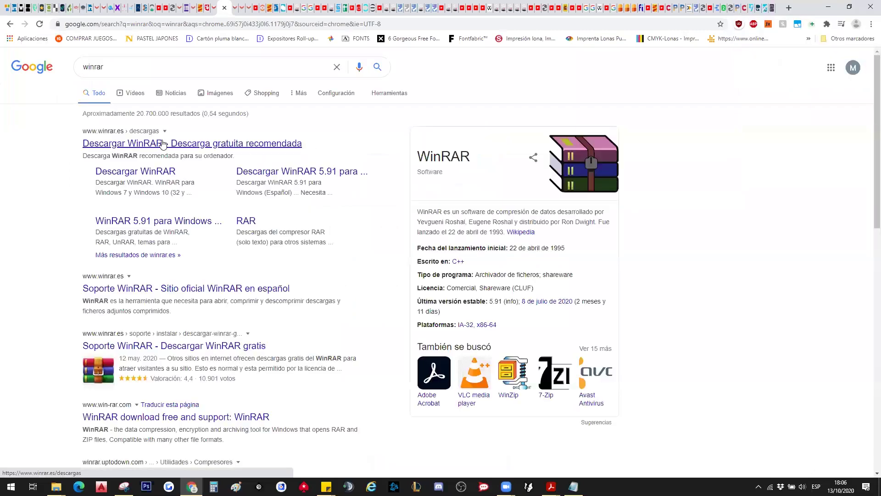
click(166, 144)
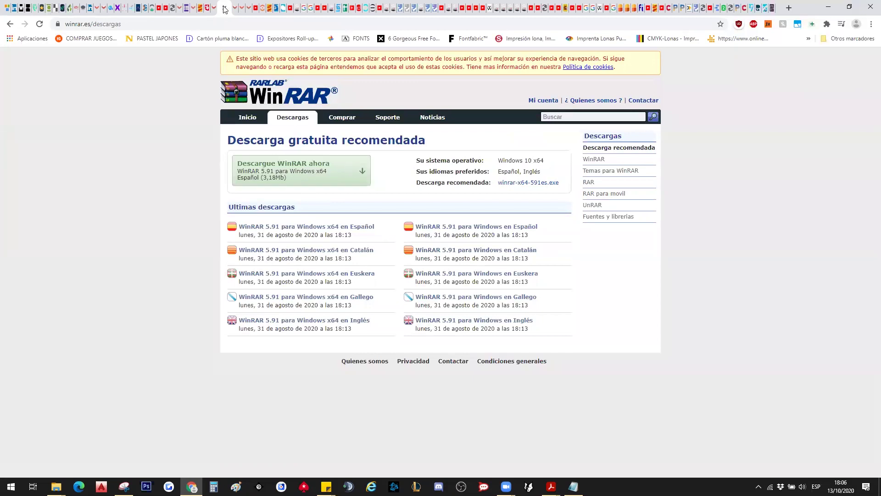
mouse_move(56, 487)
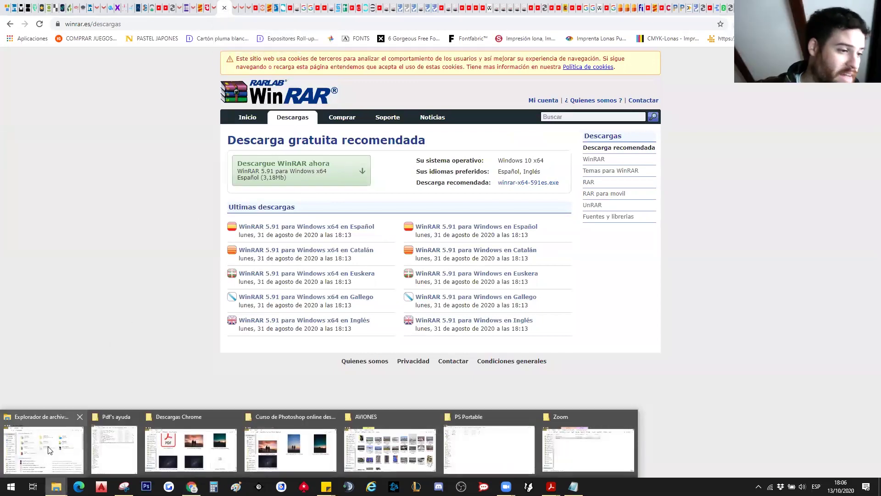
Step: Open the Photoshop CS6 .rar in the PHOTOSHOP folder with WinRAR.exe, then close WinRAR
click(509, 446)
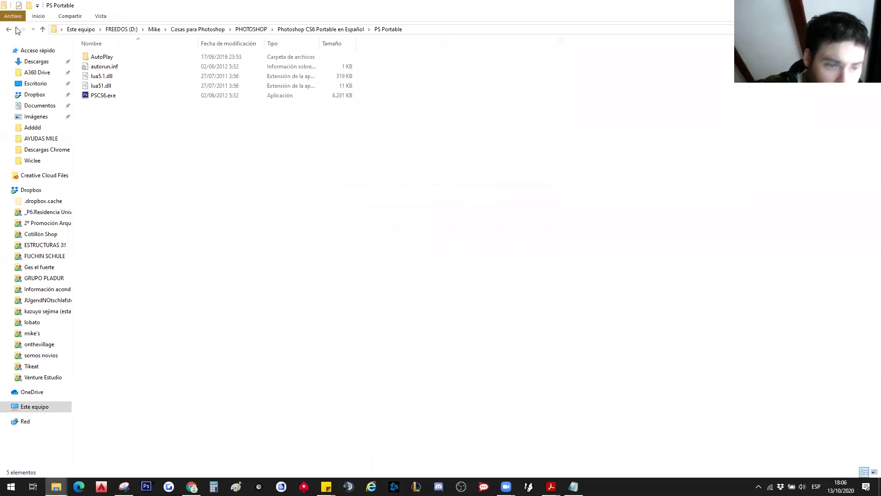
click(42, 30)
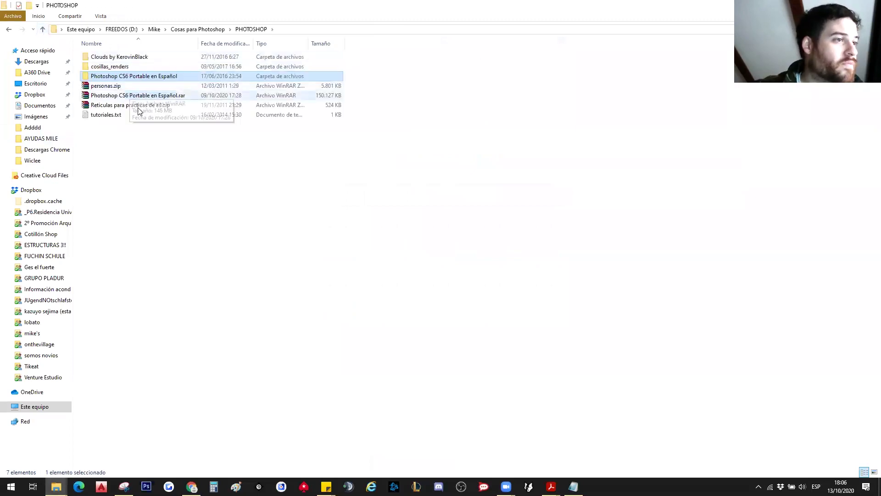
click(146, 97)
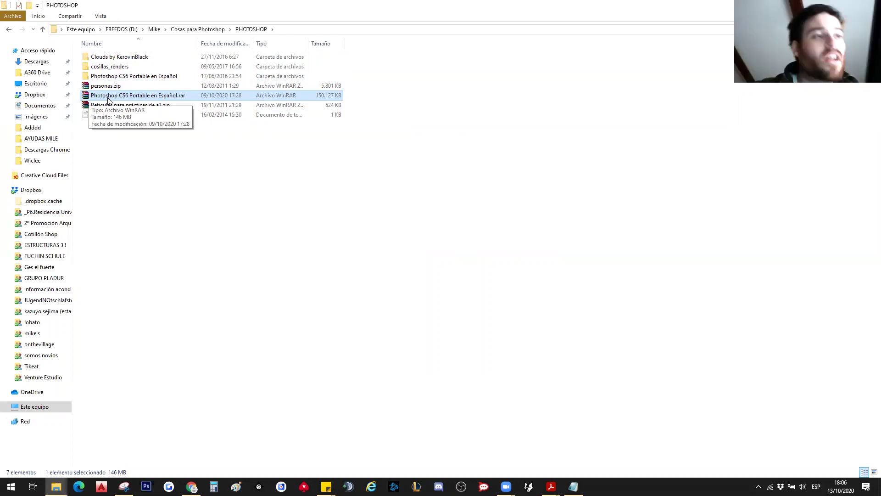
right_click(108, 100)
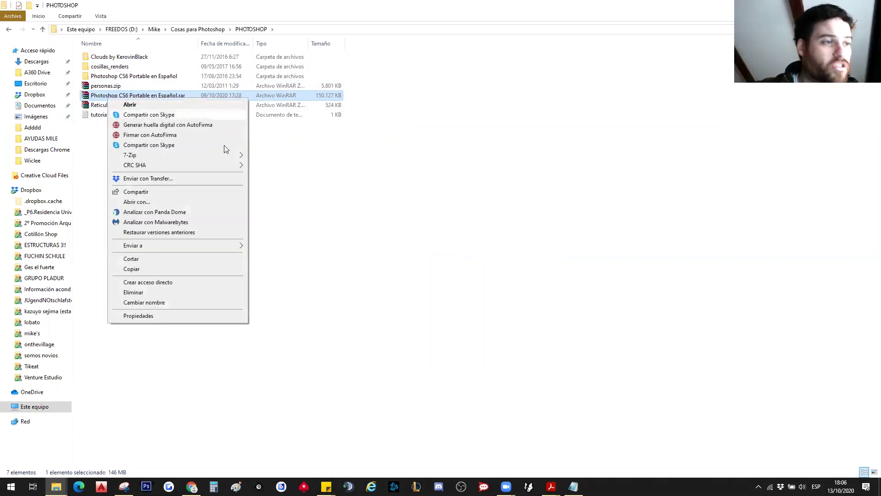
click(212, 203)
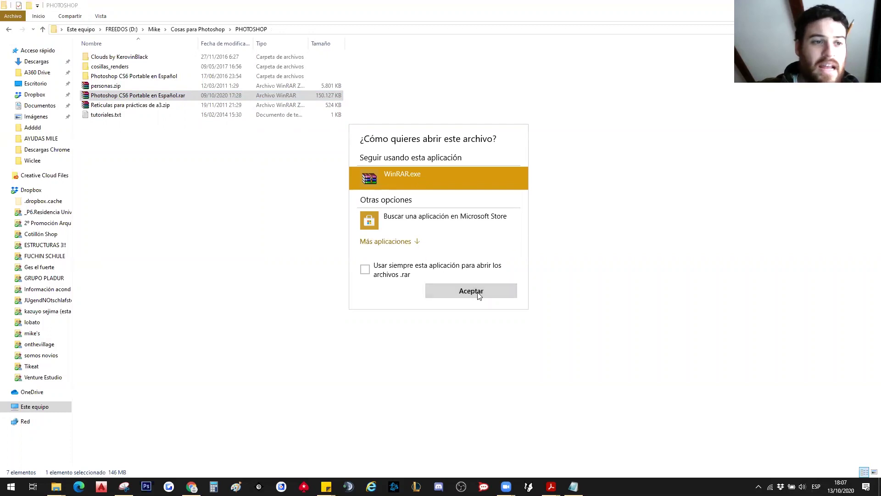
click(454, 290)
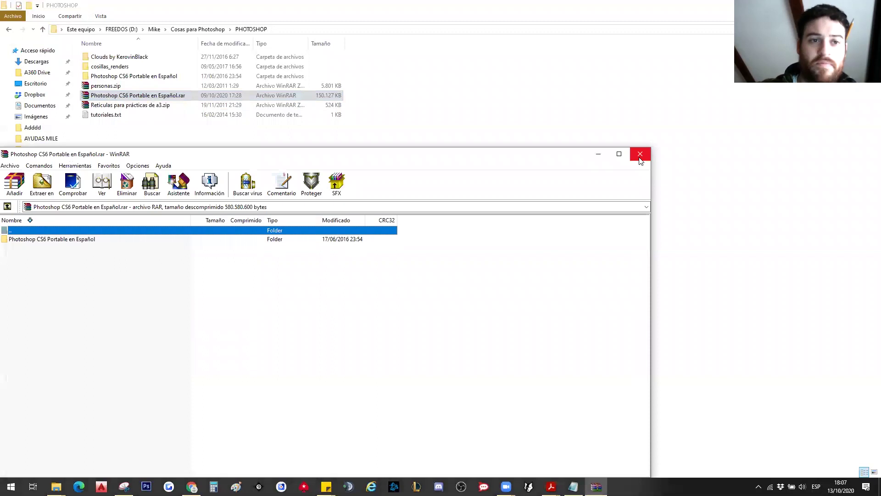
click(641, 159)
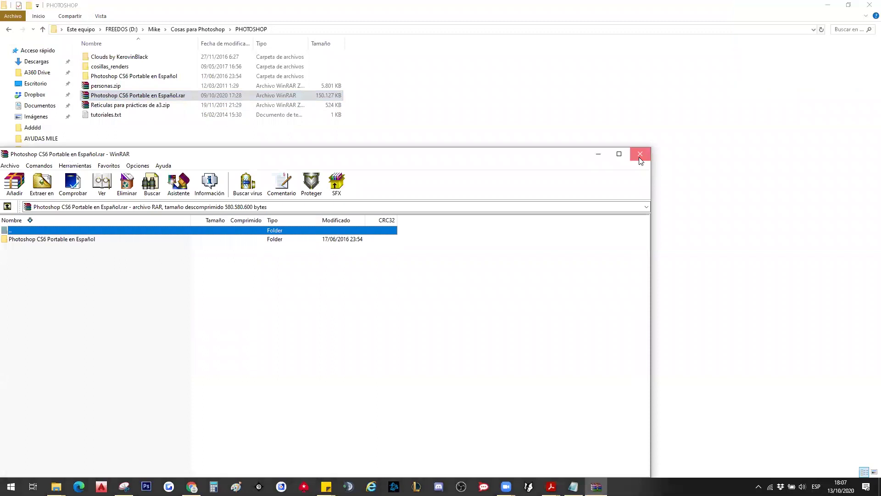
Step: Run PSCS6.exe as administrator with the es_ES language to launch portable Photoshop
double_click(146, 76)
double_click(103, 57)
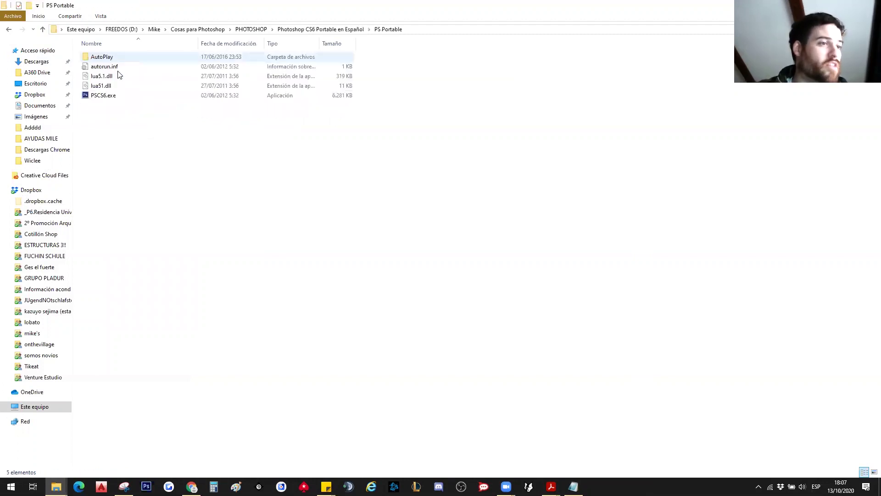
right_click(108, 98)
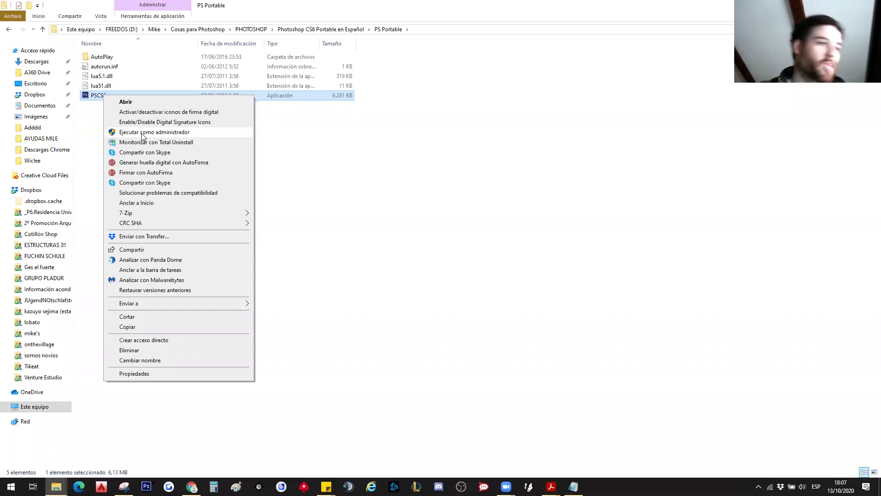
click(144, 133)
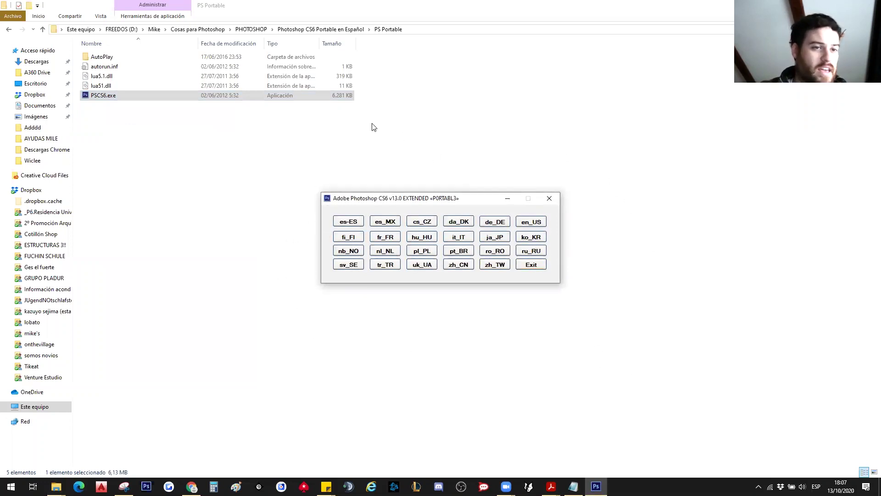
click(352, 223)
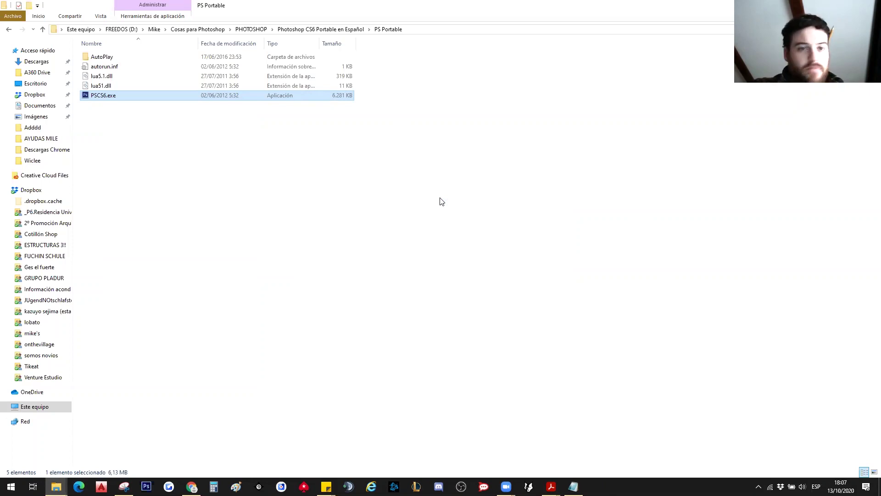
key(Return)
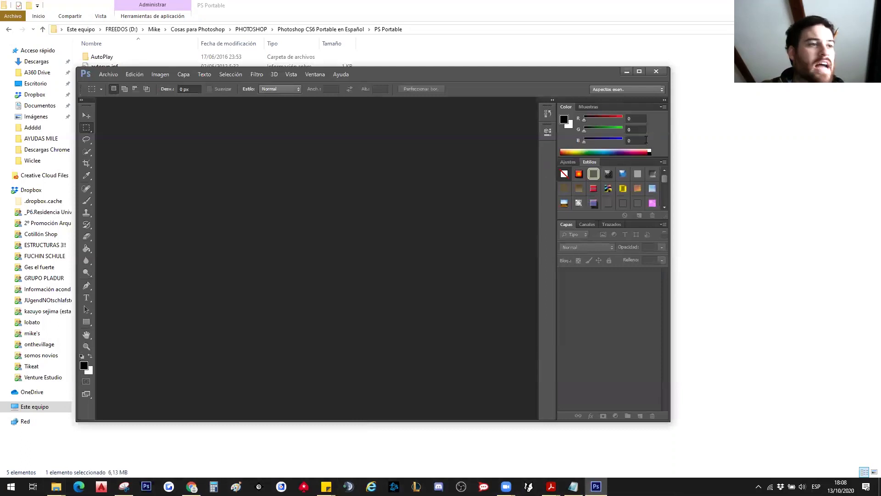
Step: Maximize the Photoshop CS6 window so it fills the screen
click(639, 71)
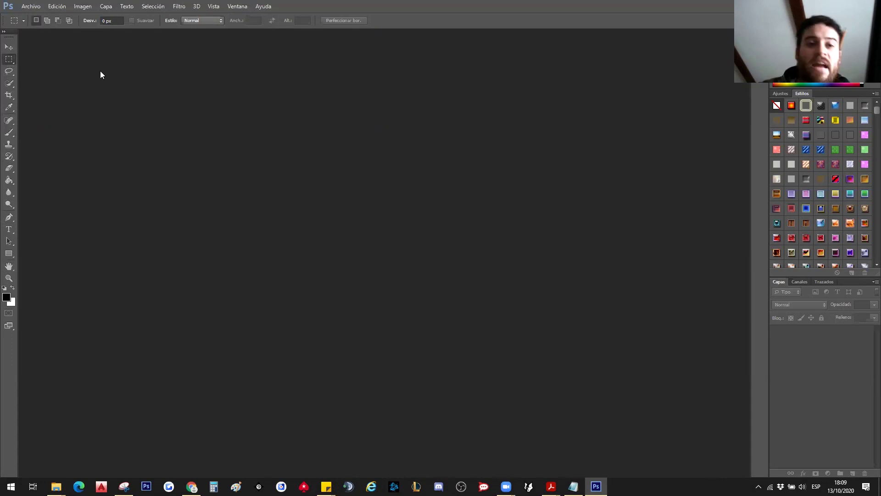
click(56, 486)
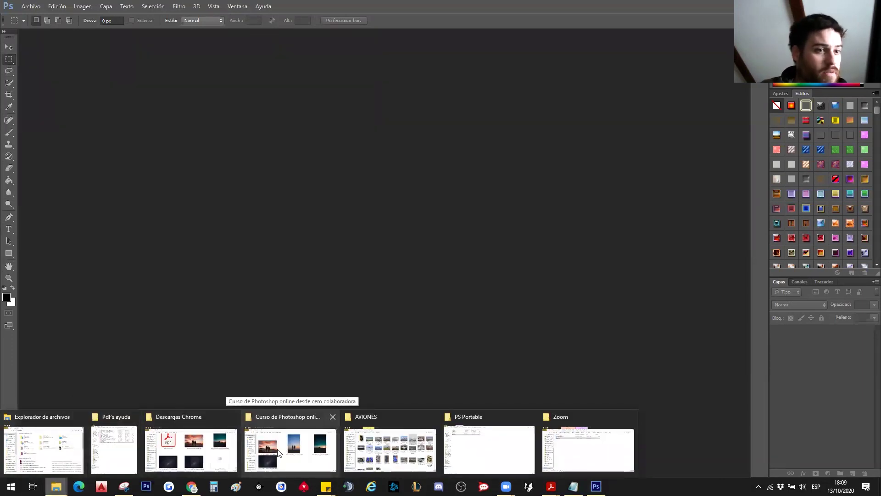
click(279, 452)
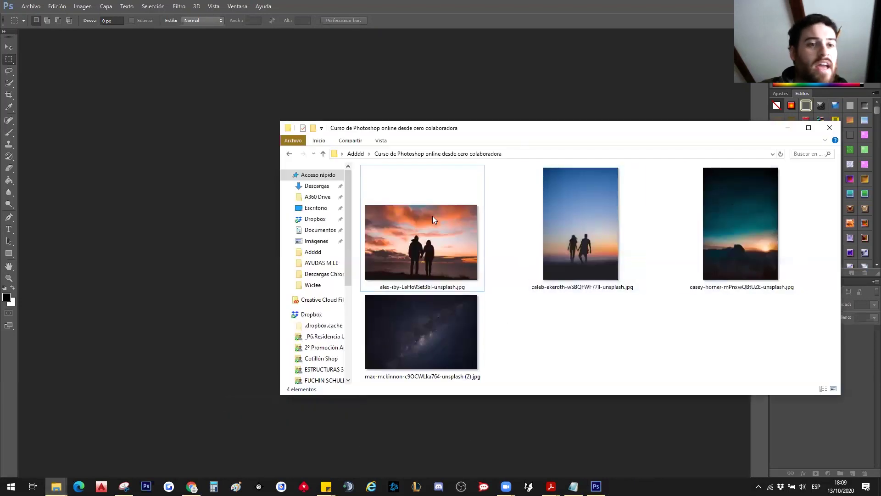
drag(581, 134, 441, 150)
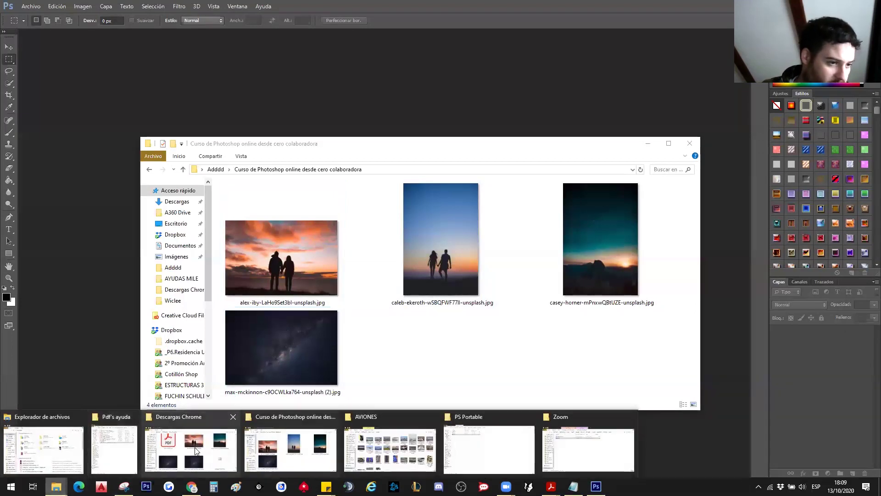
mouse_move(56, 487)
click(194, 449)
click(426, 425)
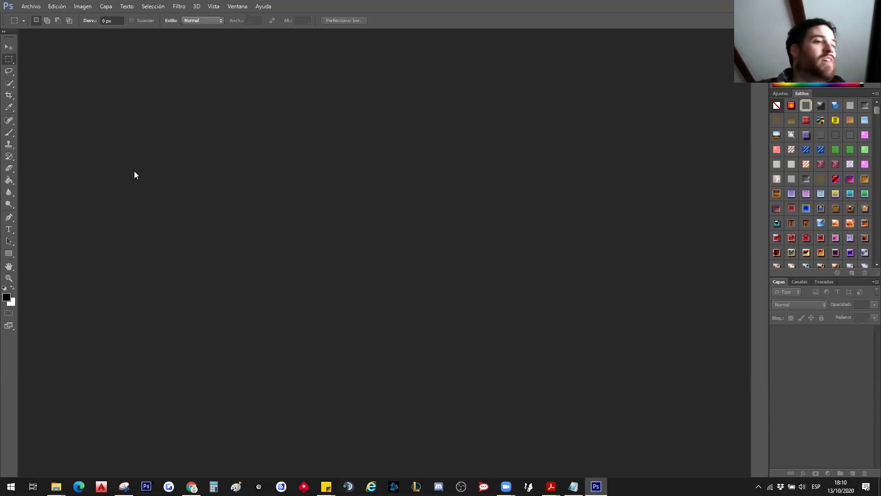
Step: Start a new document via Archivo > Nuevo named 'Curso de photoshop colaboradora'
click(30, 7)
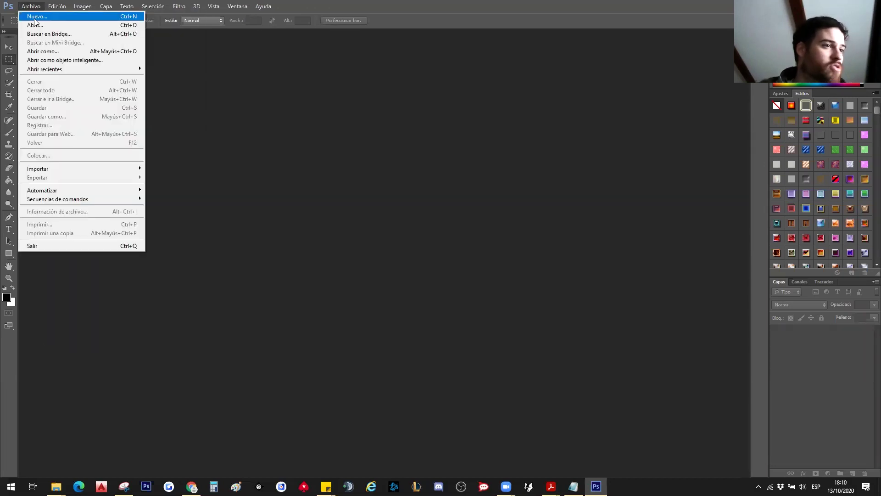
click(35, 18)
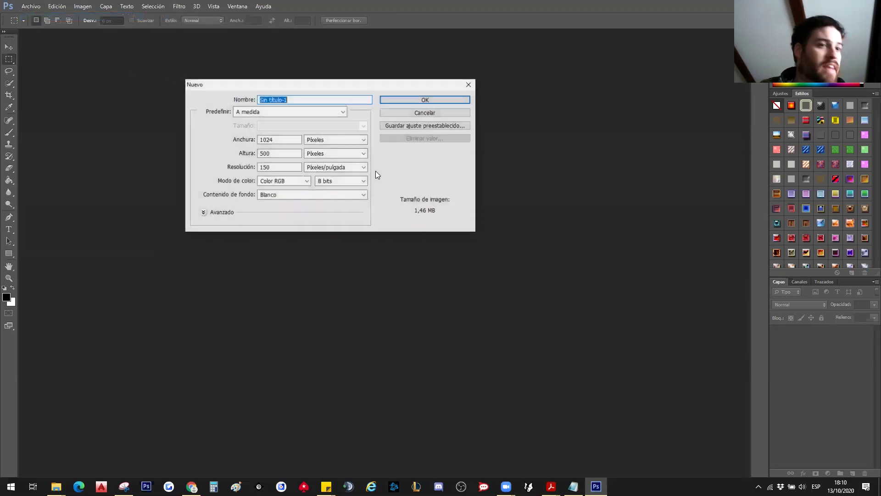
drag(330, 87, 444, 158)
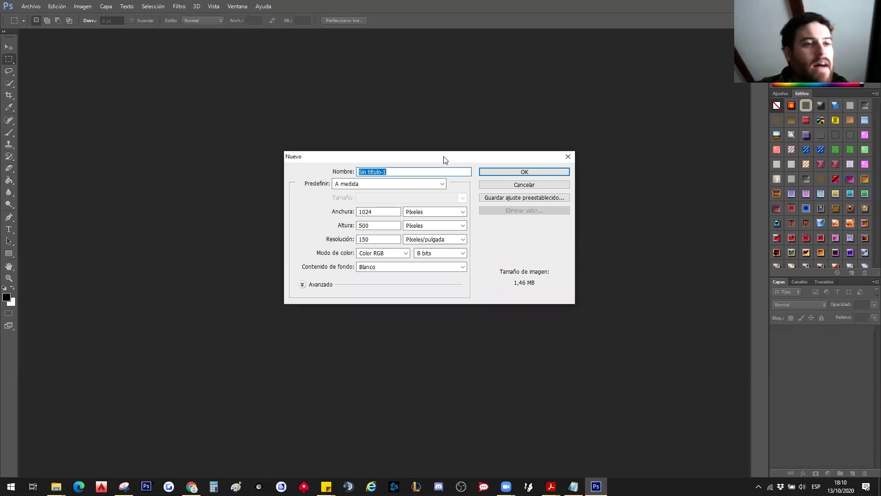
click(404, 173)
double_click(370, 174)
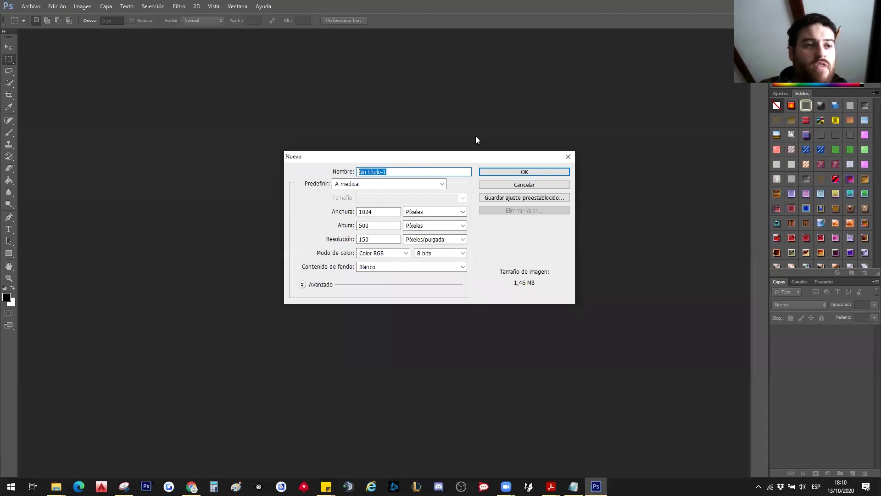
text(Curso de photoshop c)
text(po)
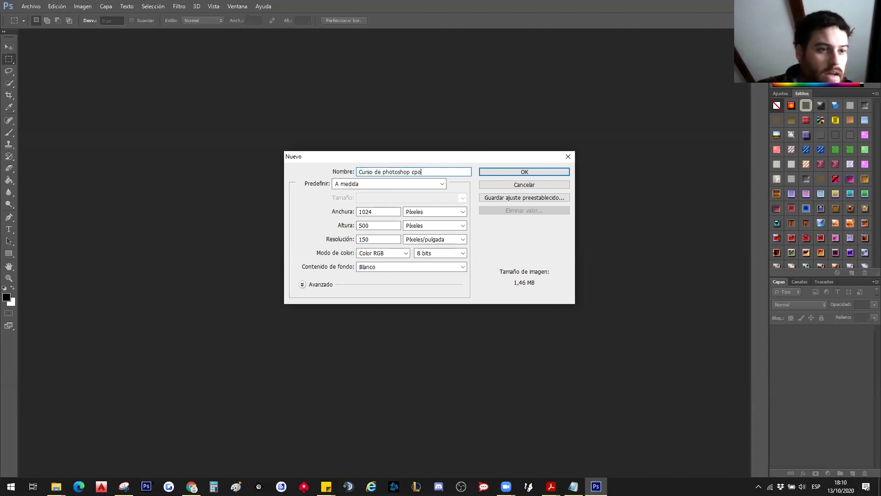
key(BackSpace)
key(BackSpace)
text(olaboradora)
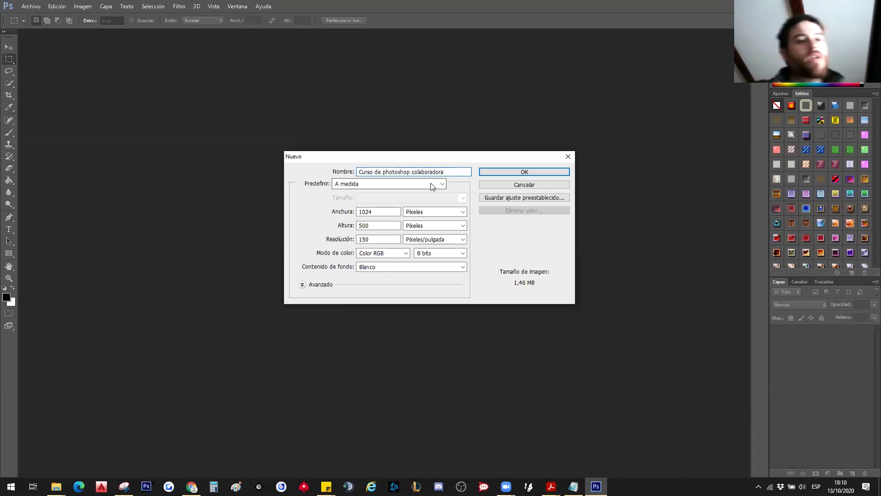
click(431, 184)
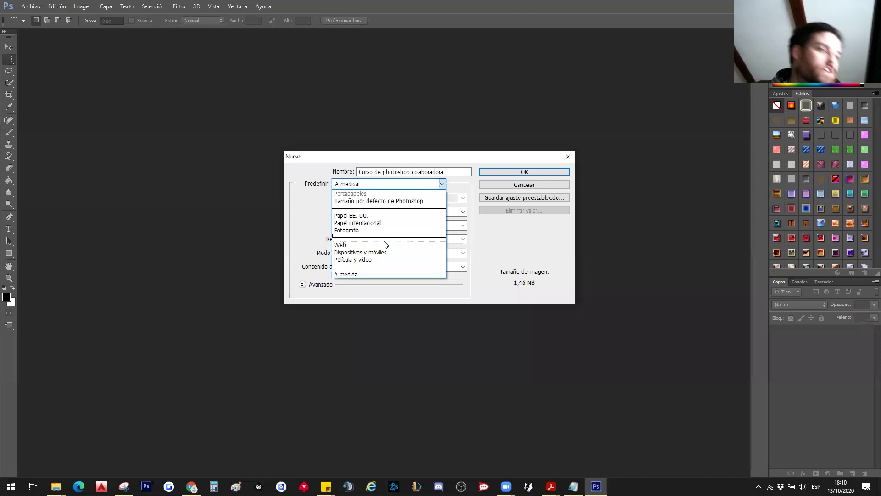
Step: Choose the Papel internacional preset at A3 size (297×420 mm, 300 ppi)
click(365, 224)
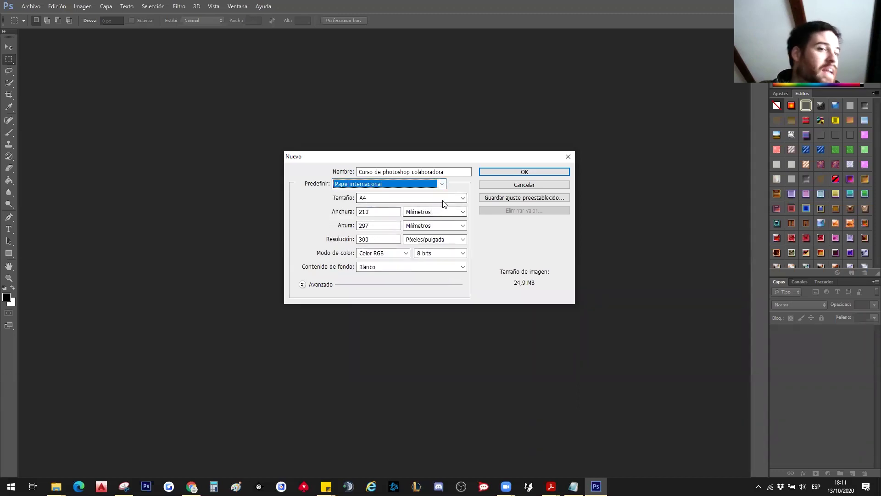
click(379, 198)
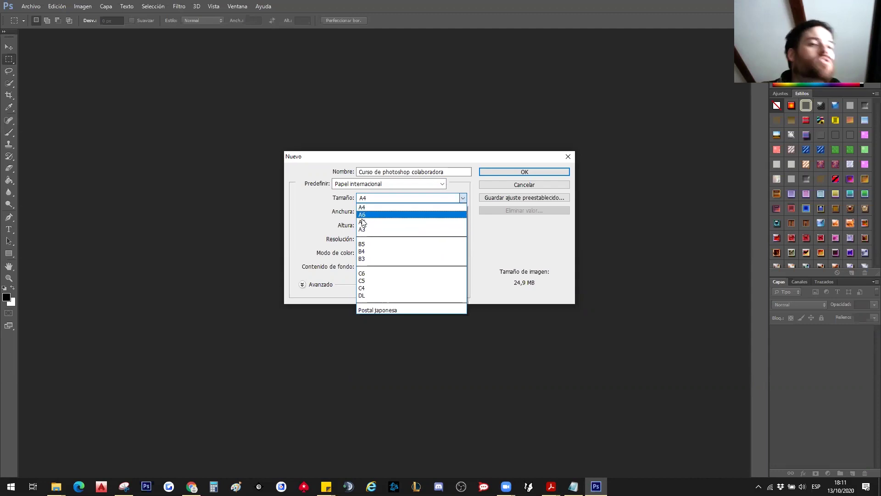
click(461, 200)
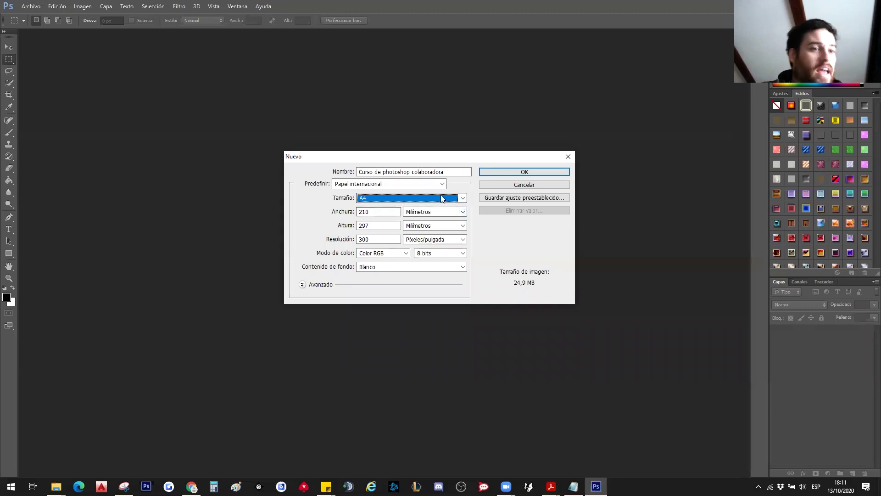
click(441, 198)
click(441, 214)
click(462, 198)
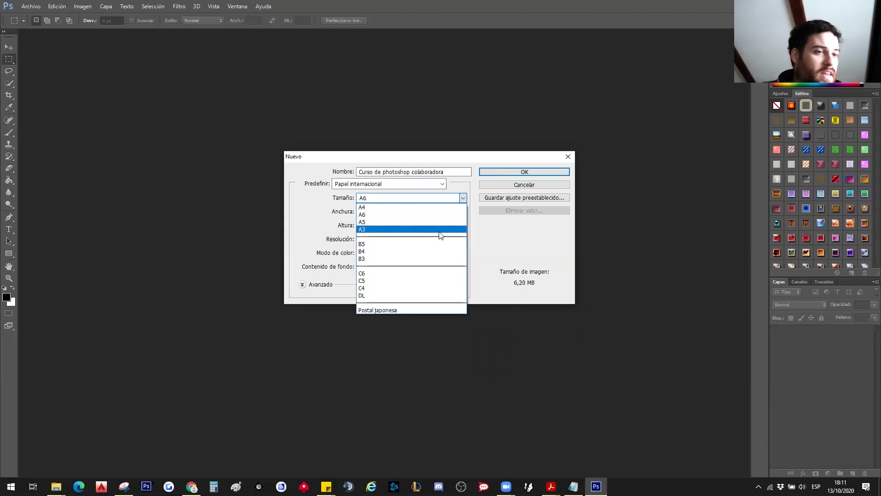
click(438, 229)
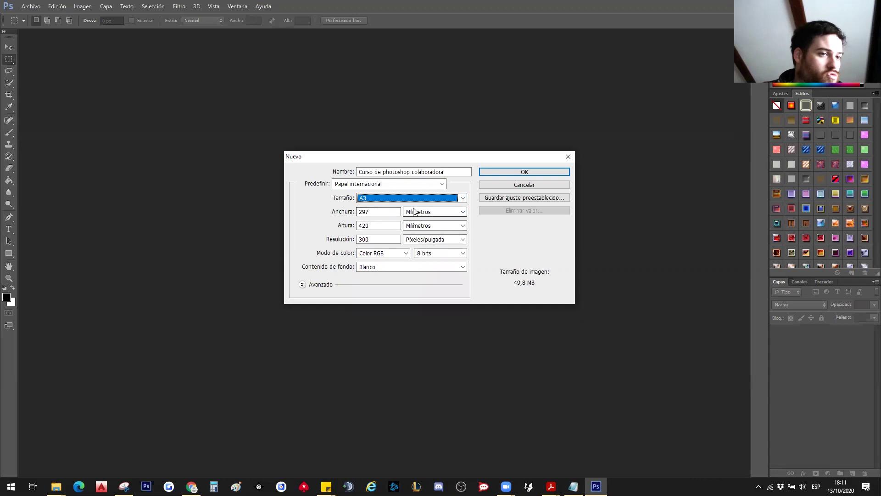
click(433, 184)
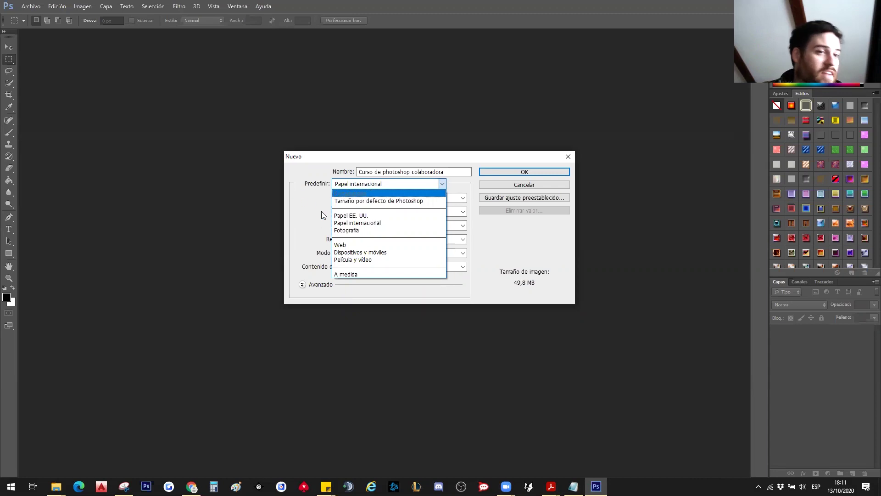
Step: Switch to a custom size in centimetres, trying 100×200 and then 20×20
click(354, 274)
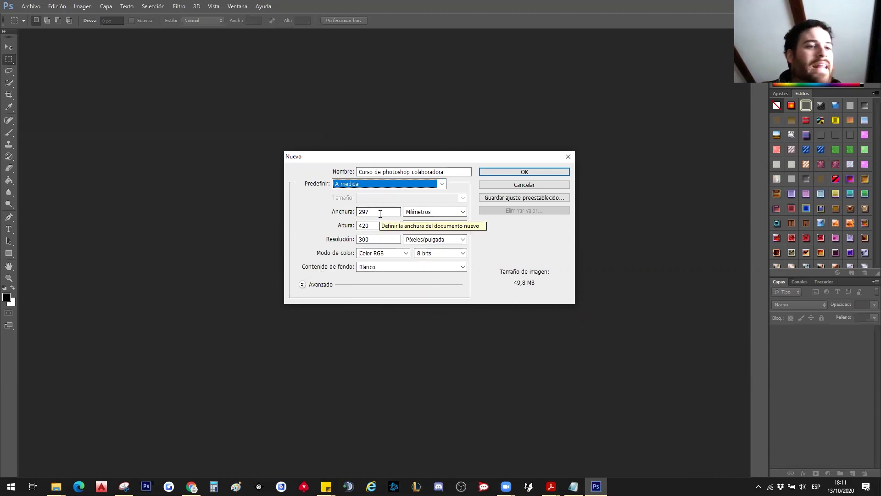
click(462, 212)
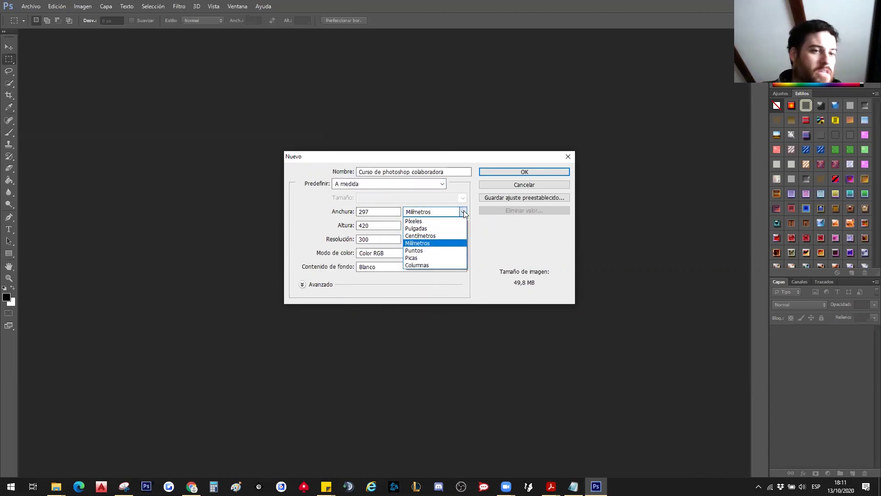
click(435, 236)
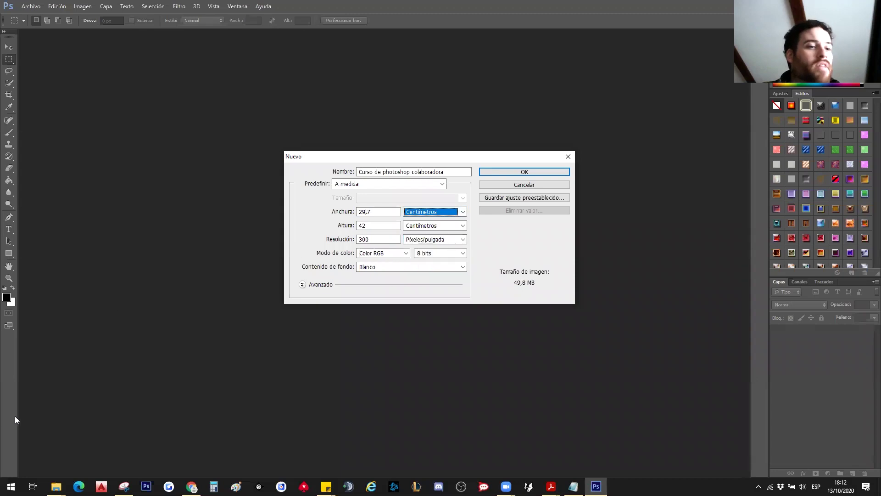
key(shift+Tab)
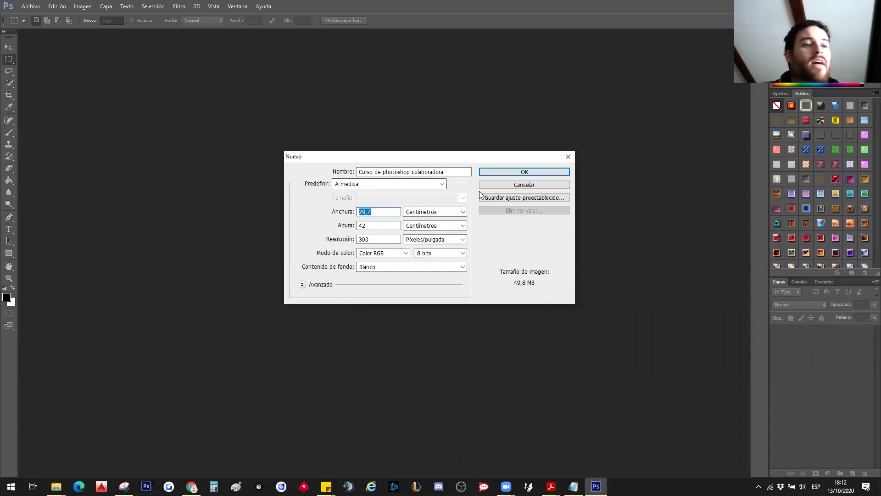
text(100)
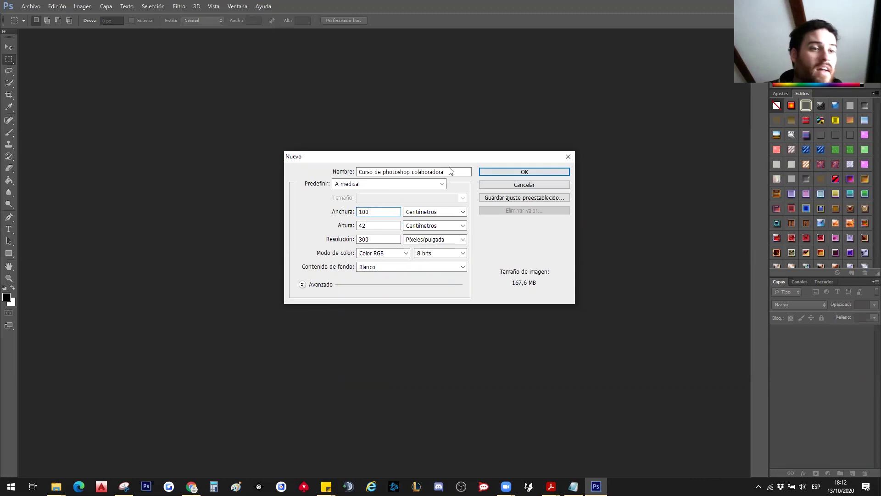
key(Tab)
key(Tab)
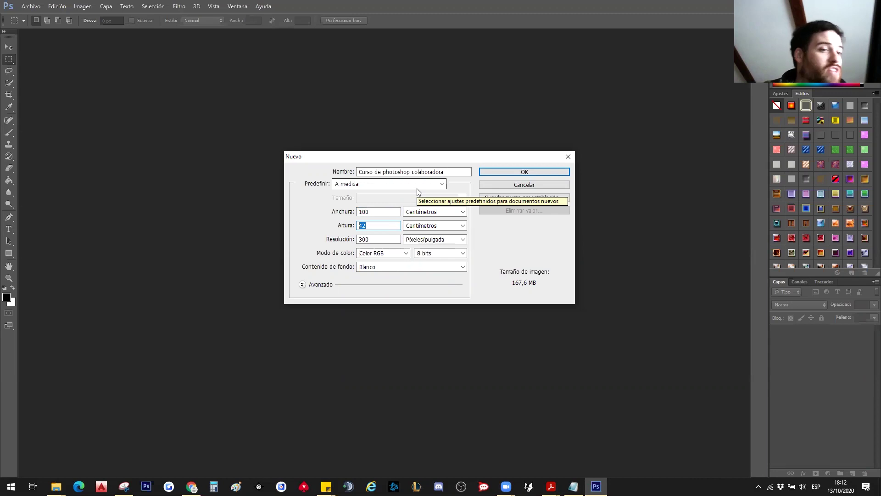
text(200)
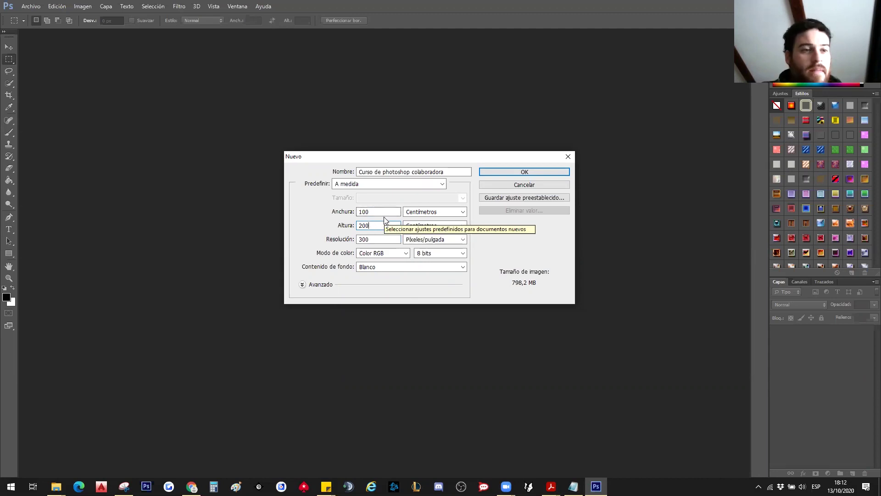
double_click(370, 217)
text(20)
key(Tab)
text(20)
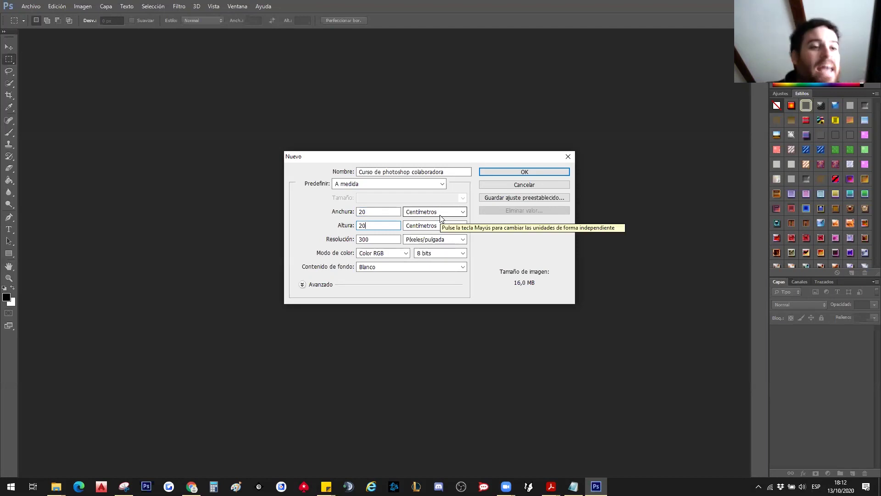
Step: Change the width units to pixels, giving a width of 2362 pixels
click(446, 216)
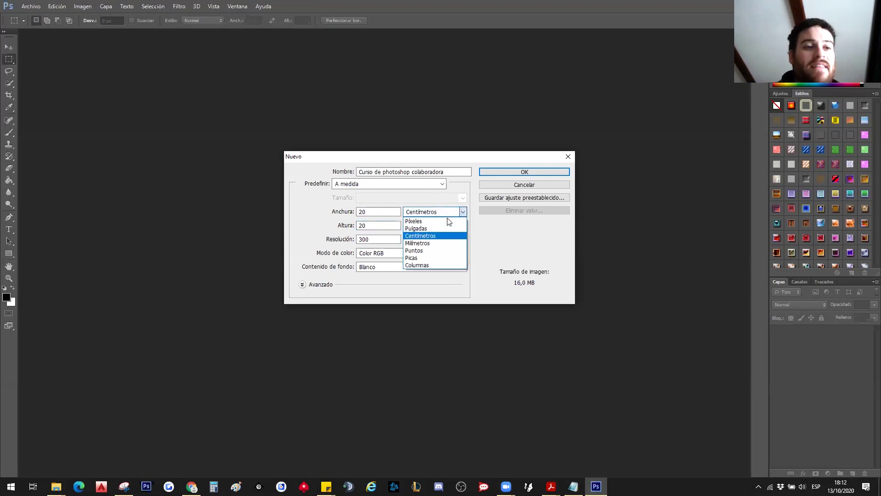
click(449, 221)
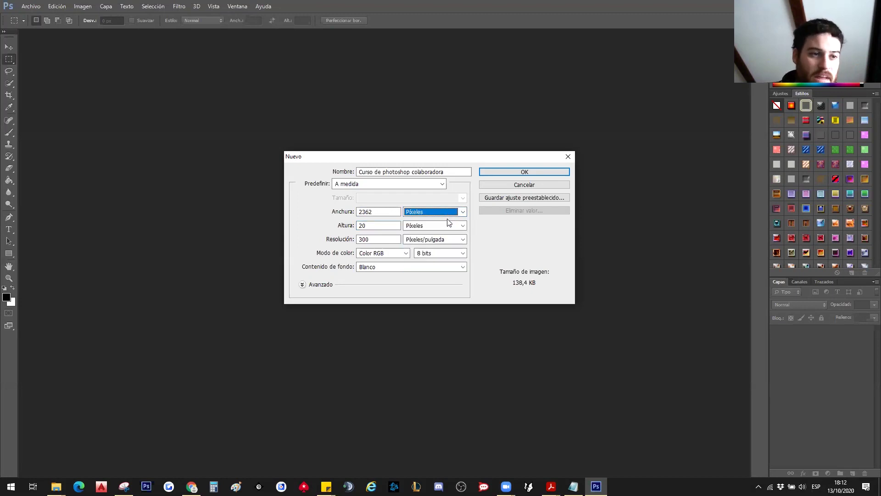
click(388, 209)
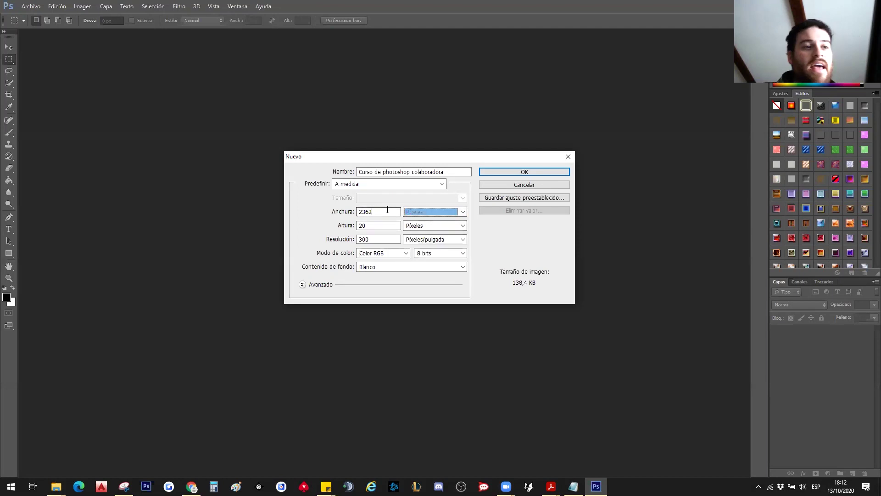
double_click(387, 210)
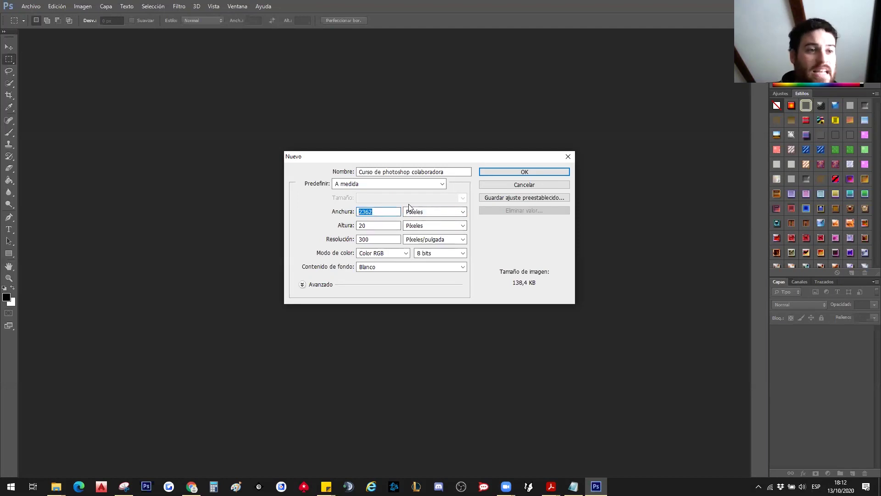
Step: Open Propiedades > Detalles for alex-iby-LaHo9Set3bl-unsplash.jpg to read its 6000×4000 px size
click(56, 486)
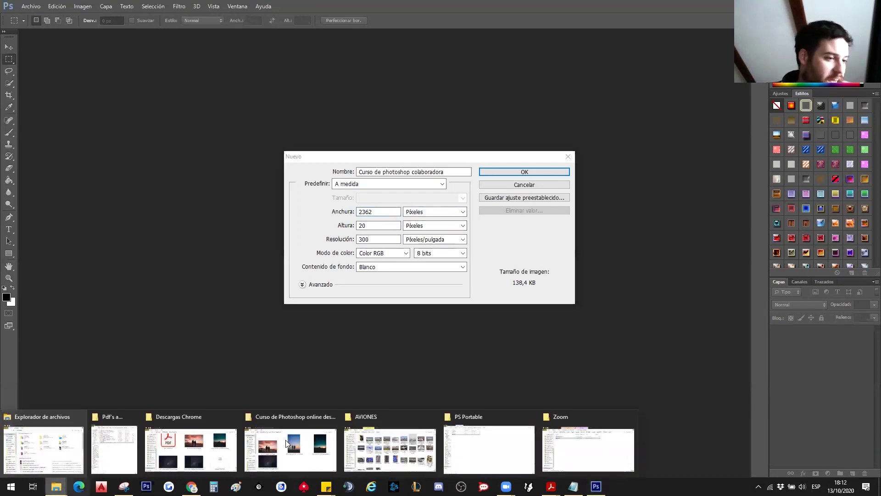
click(314, 441)
click(298, 264)
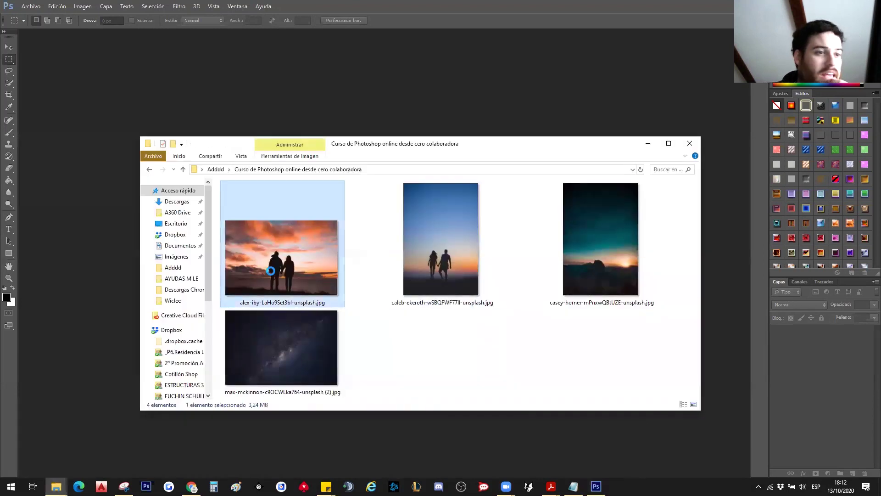
right_click(271, 265)
click(317, 468)
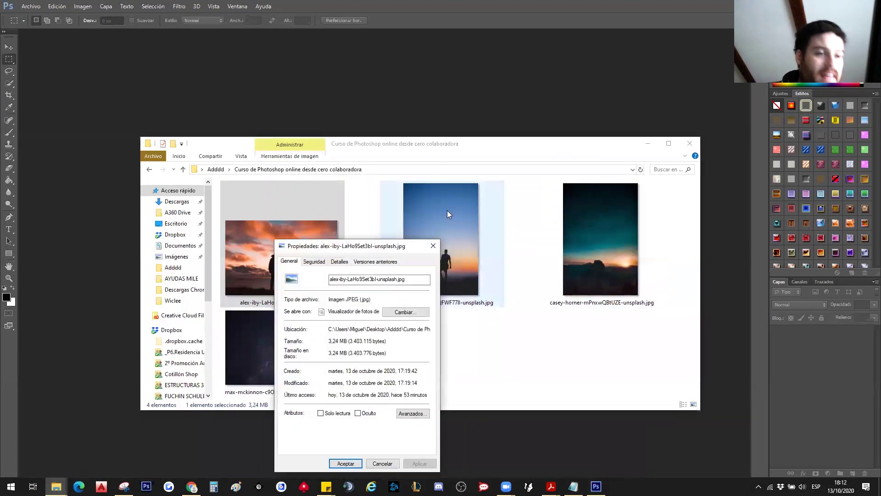
drag(371, 246, 410, 191)
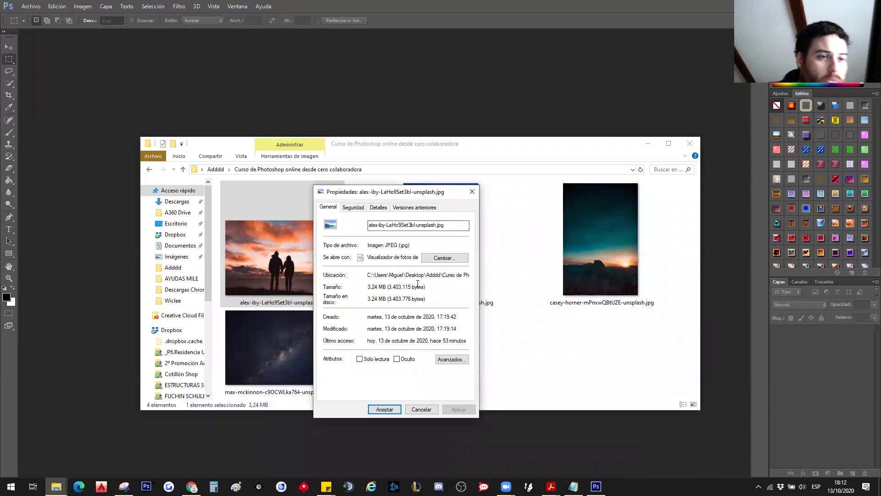
click(353, 207)
click(426, 370)
scroll(439, 346, down, 2)
scroll(439, 346, down, 3)
scroll(461, 278, up, 2)
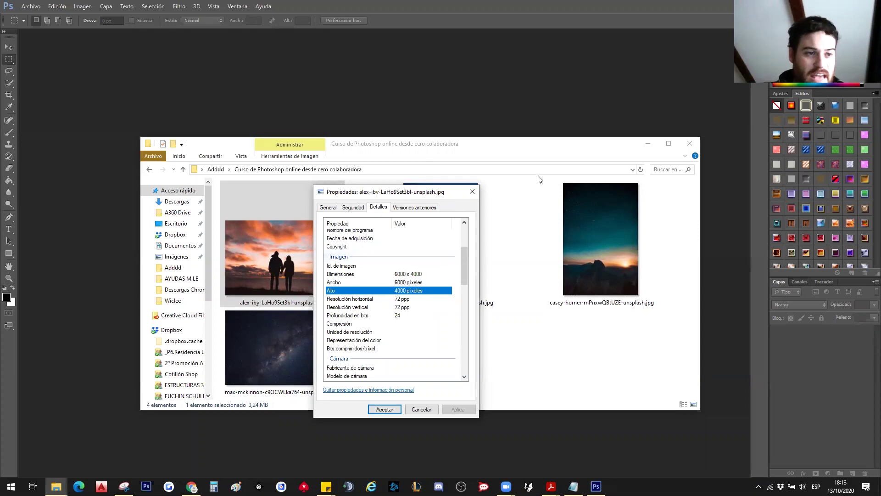
Step: Create the 'Curso de photoshop colaboradora' document at 600 × 600 px and 150 ppi
click(647, 143)
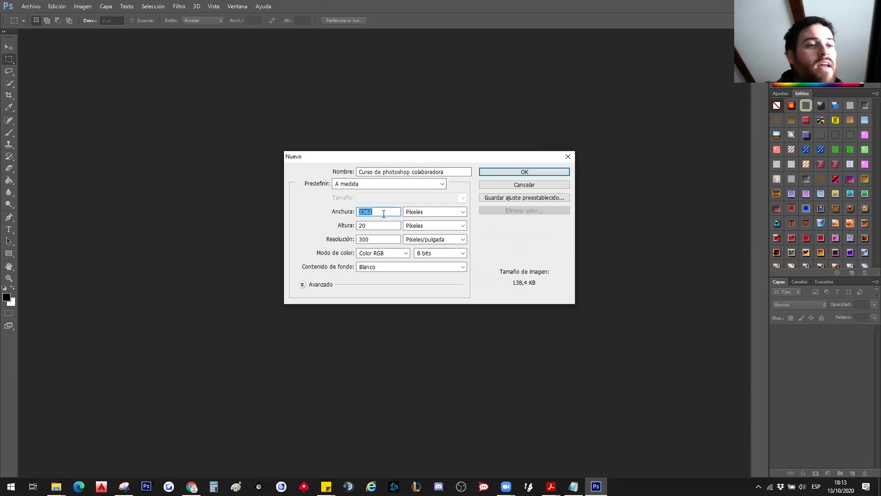
text(600)
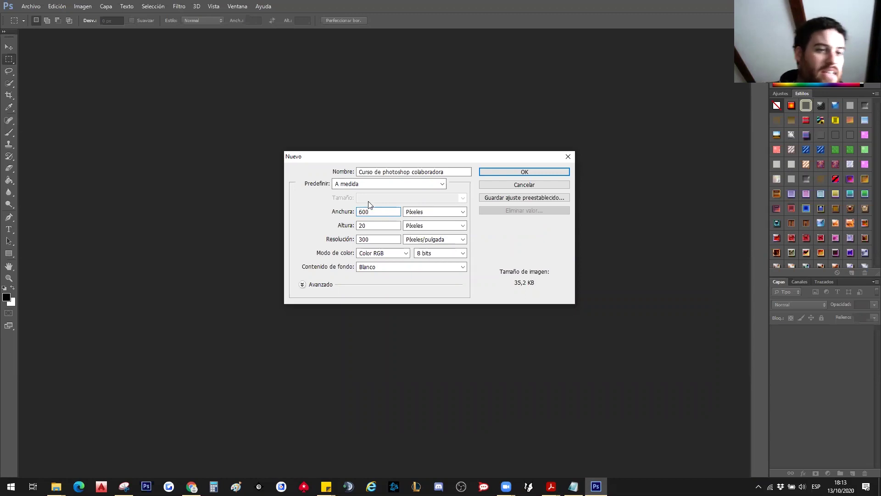
double_click(367, 225)
text(600)
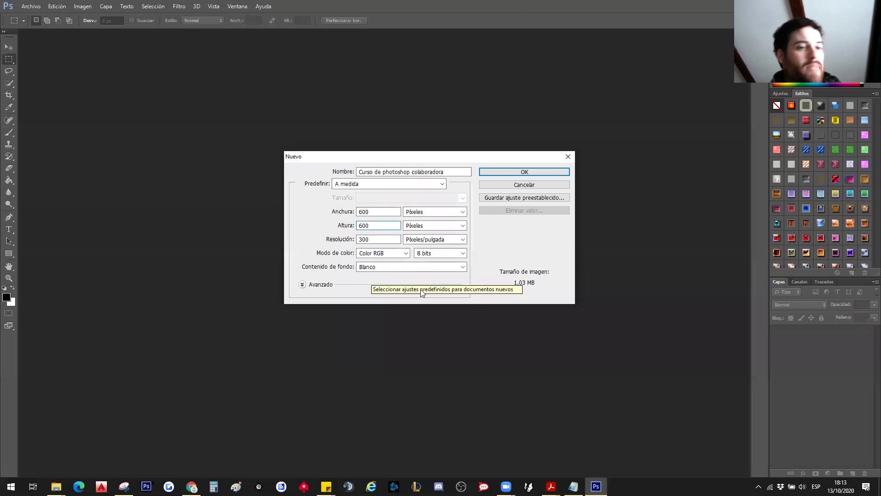
double_click(369, 226)
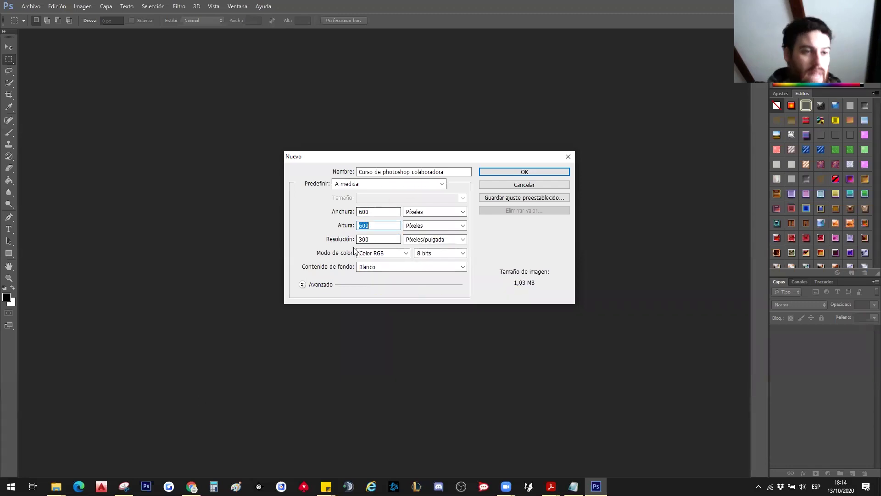
double_click(373, 239)
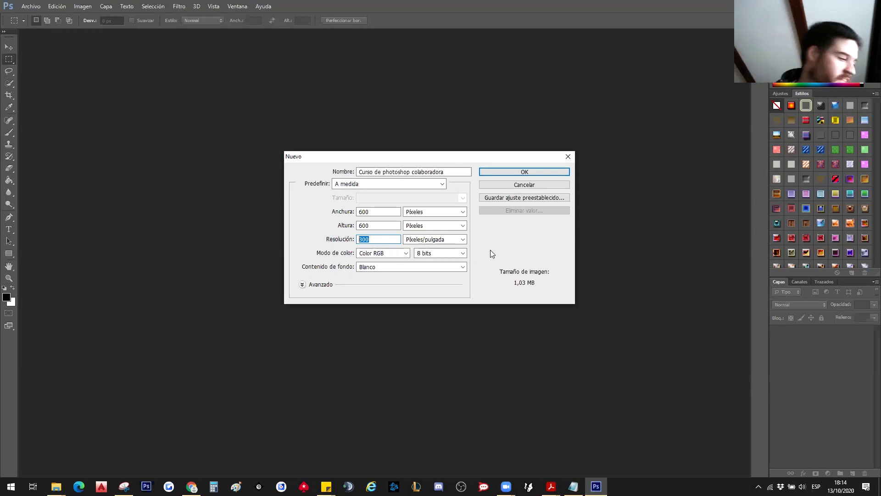
text(150)
key(Return)
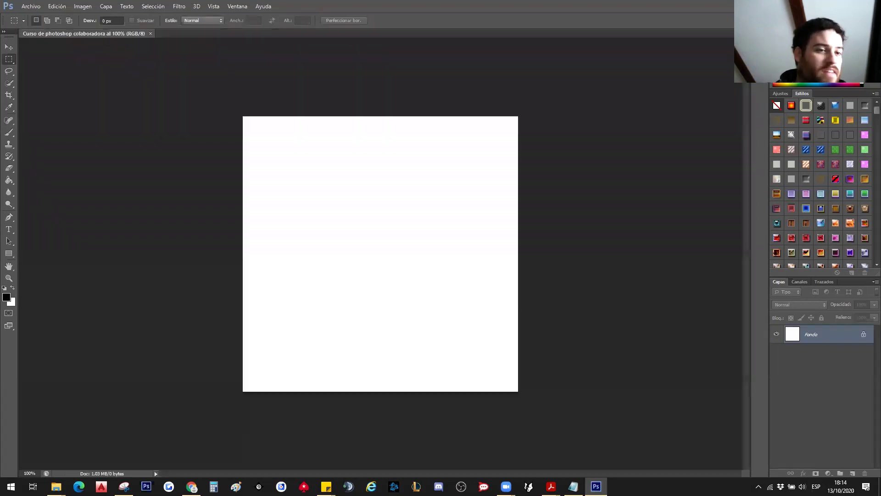
Step: Start a new document and set its resolution to 100 pixels per inch
click(29, 9)
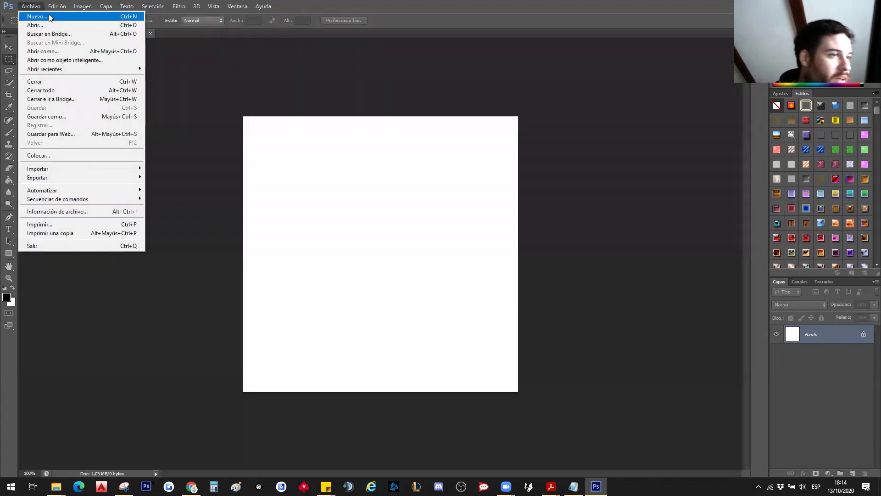
click(50, 17)
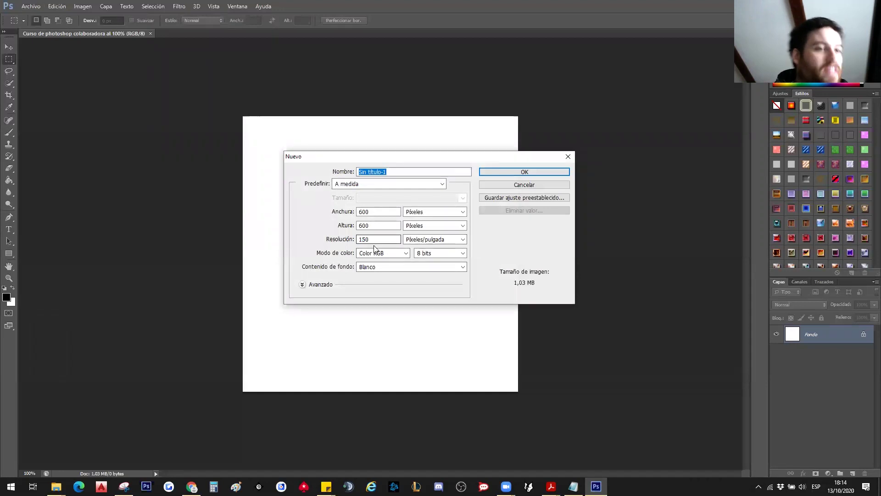
double_click(368, 237)
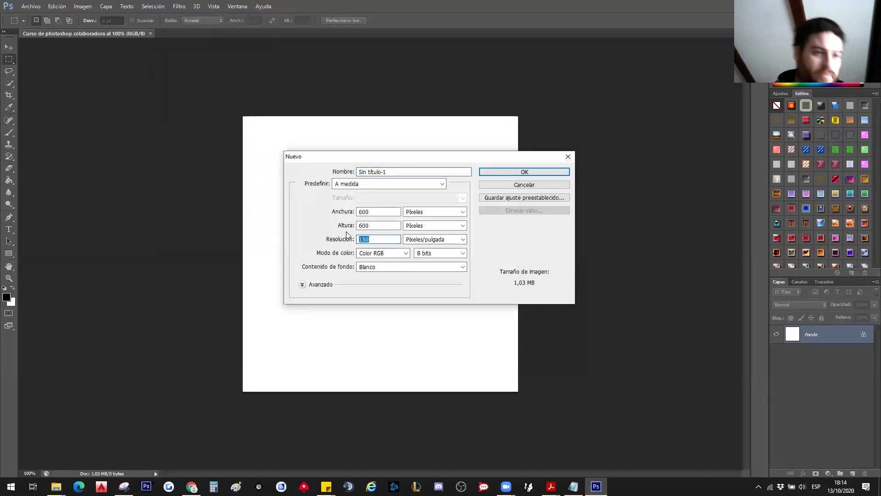
text(1)
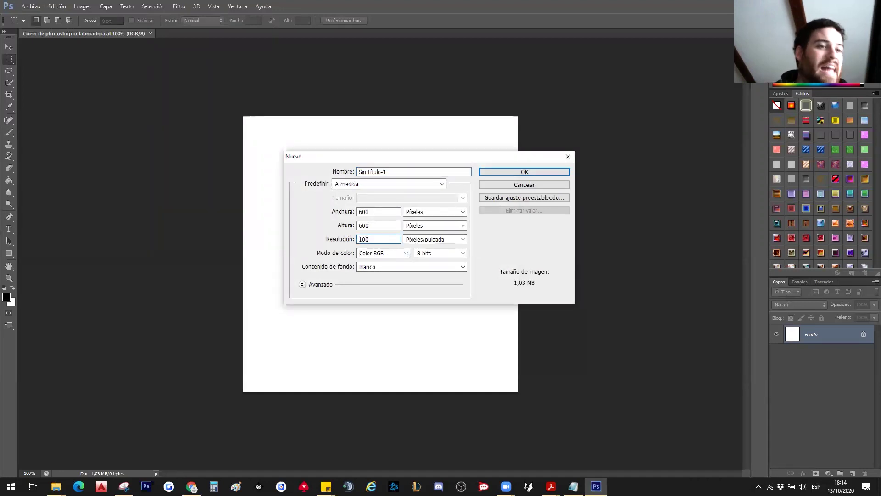
click(459, 239)
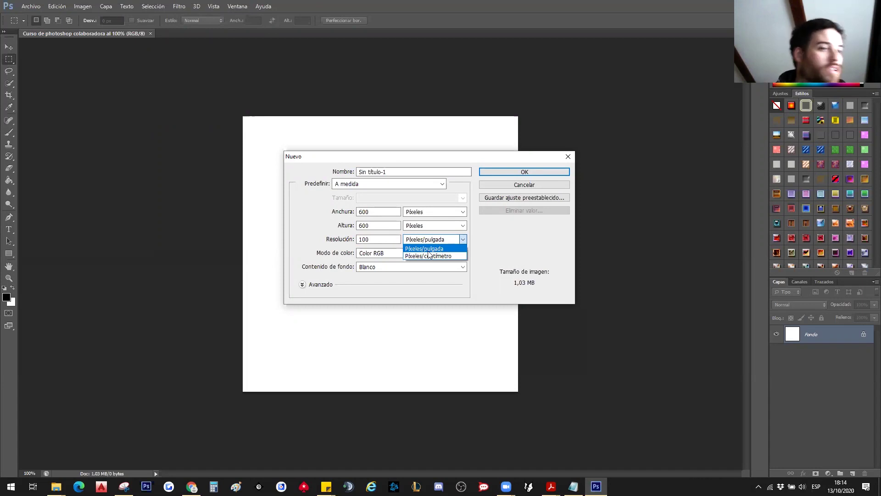
click(440, 252)
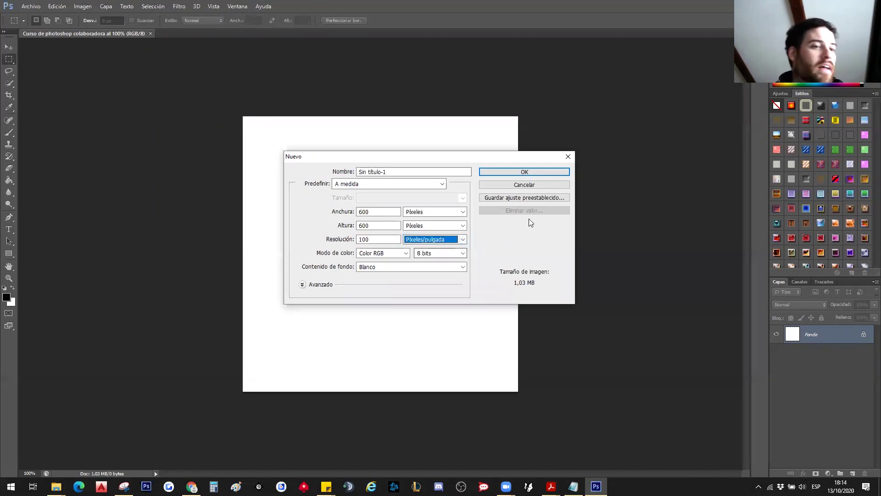
key(shift+Tab)
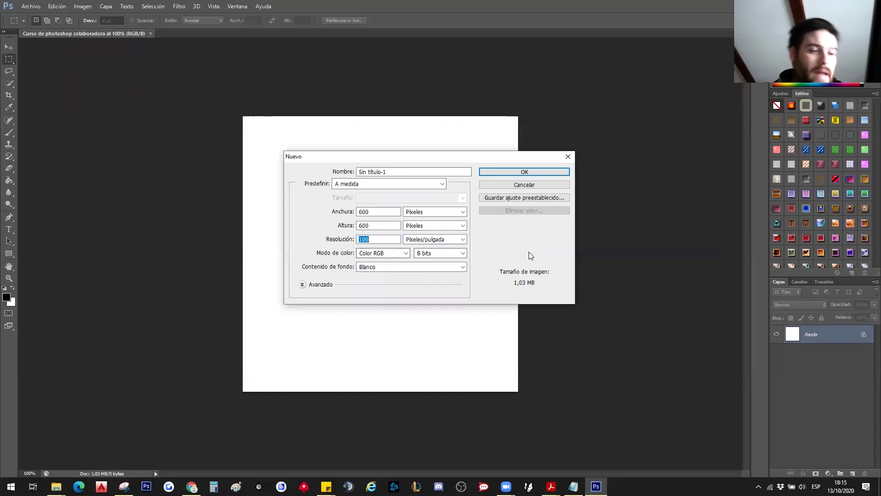
Step: Switch the new document's colour mode to CMYK
click(393, 254)
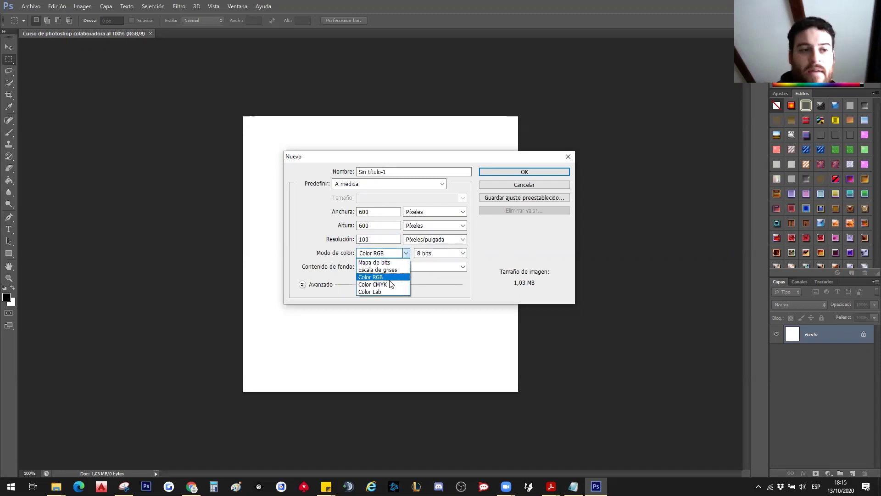
click(400, 253)
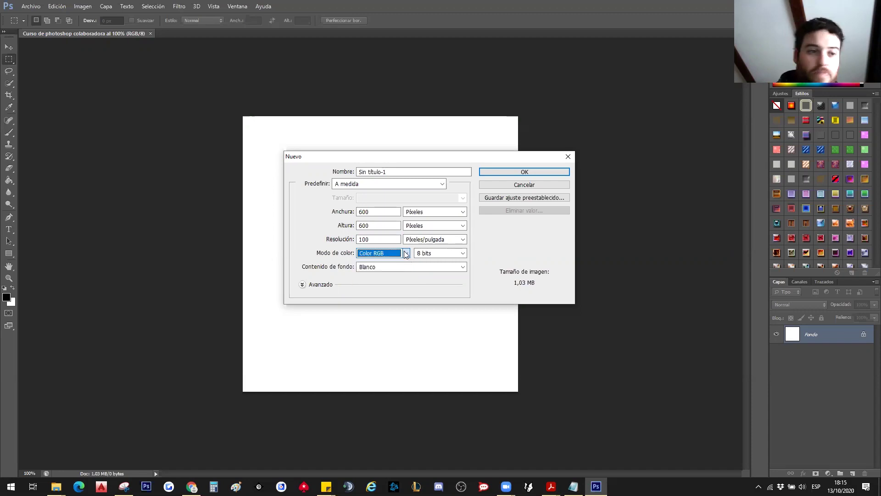
key(shift+Tab)
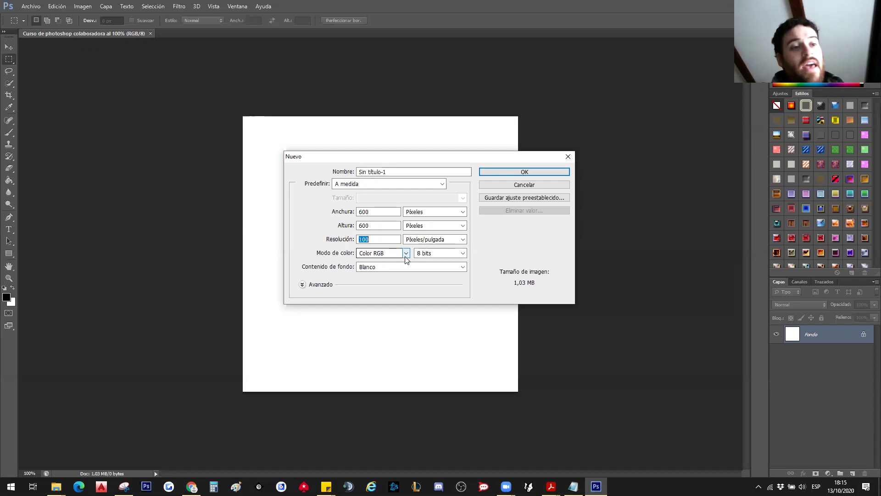
click(405, 254)
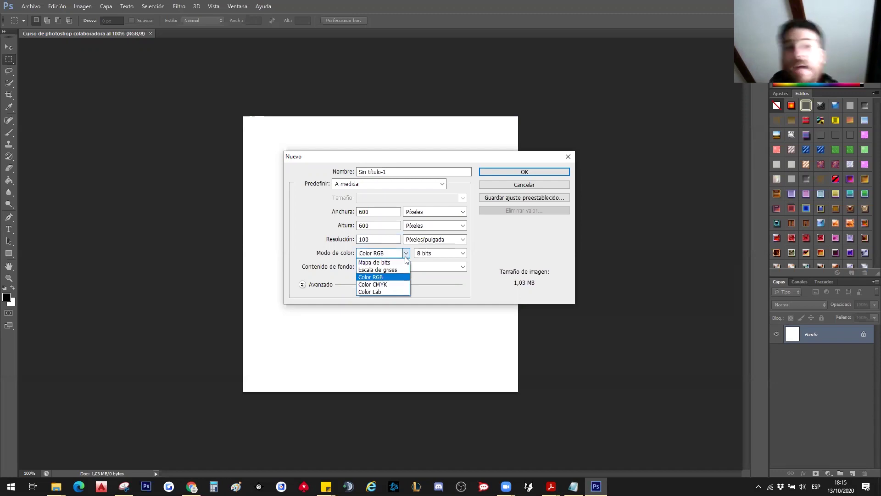
click(389, 285)
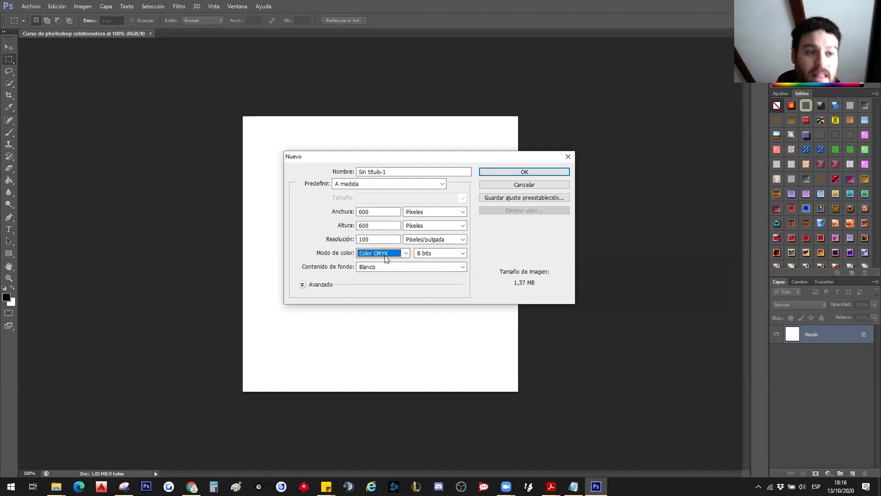
Step: Change Sin título-1's colour mode from CMYK back to Color RGB
click(385, 254)
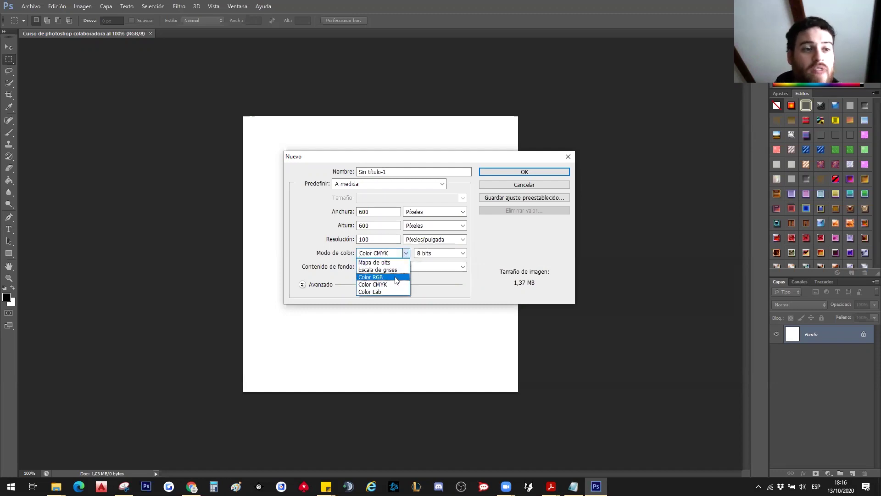
click(396, 278)
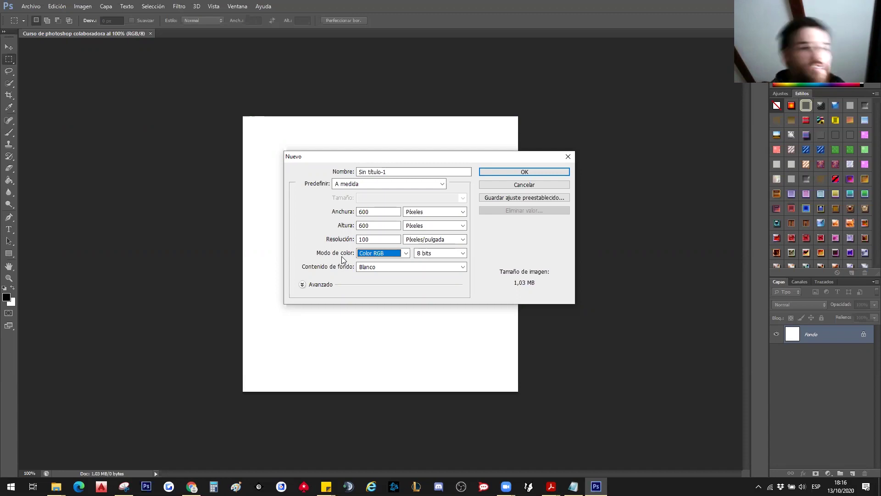
click(404, 253)
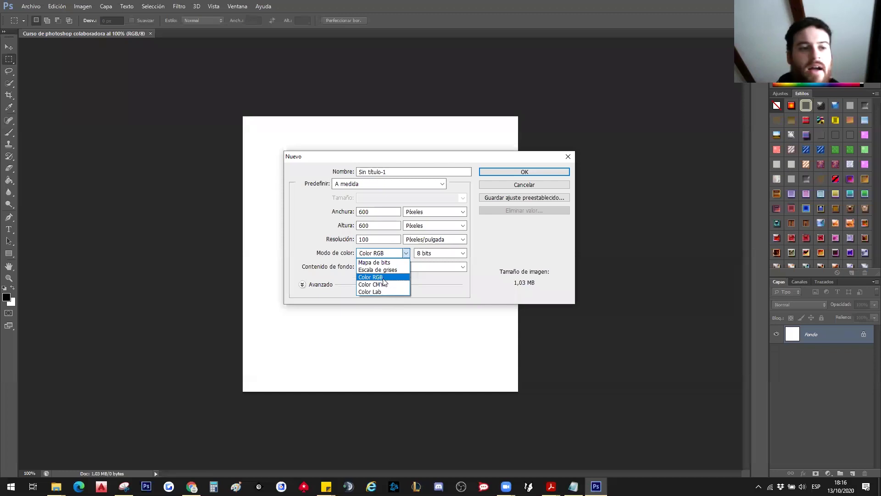
Step: Keep RGB and a white background, and create the 600 × 600 Sin título-1 canvas
click(380, 278)
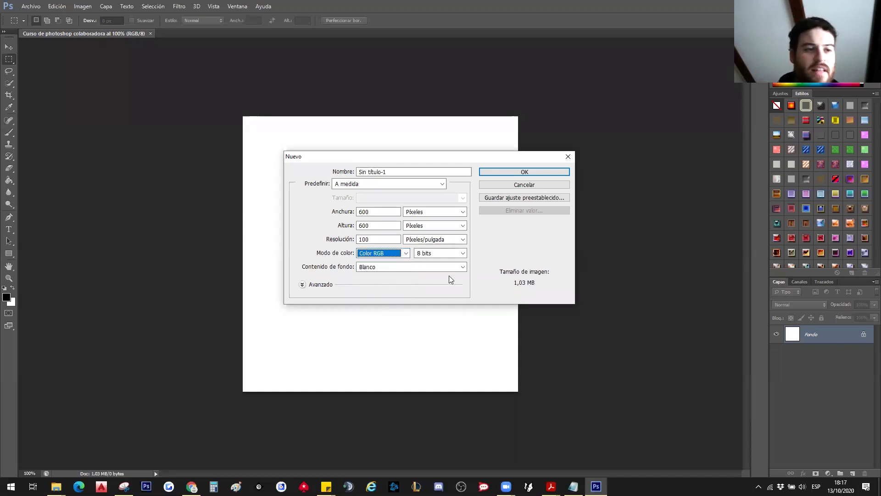
click(393, 268)
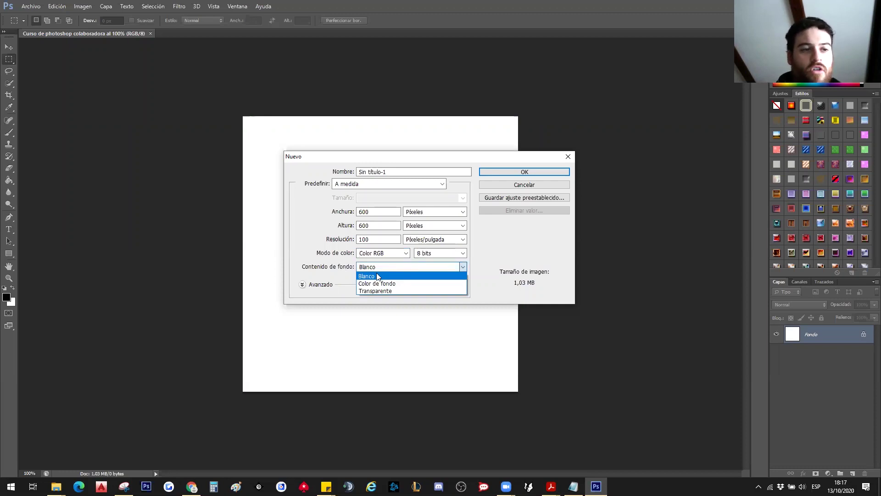
click(386, 271)
click(509, 173)
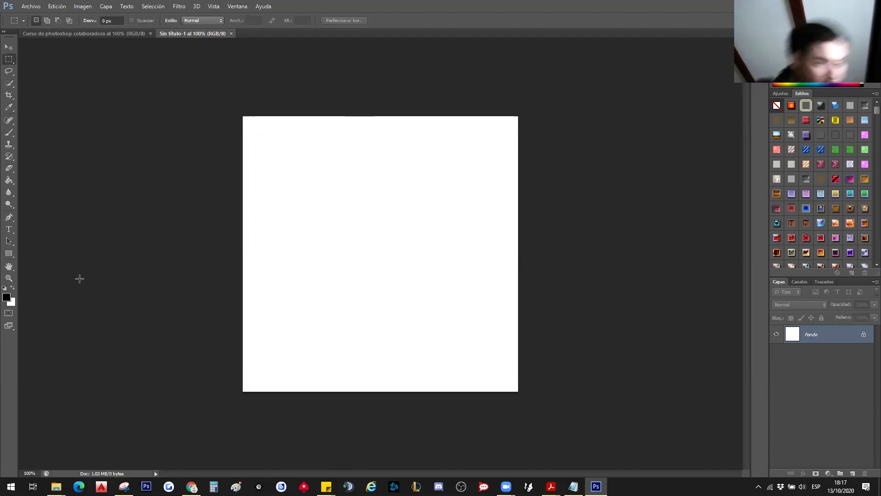
Step: Try several reds in the foreground colour picker, then settle on bright green 7bf830
click(6, 299)
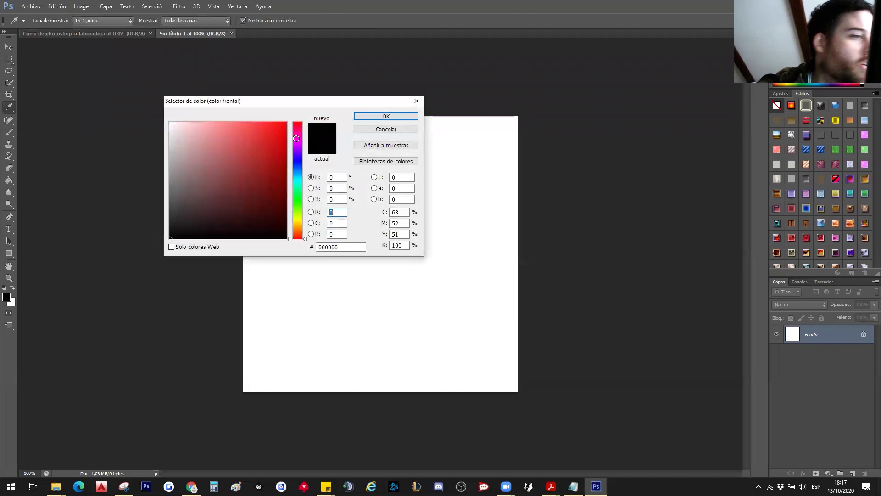
drag(271, 148, 257, 199)
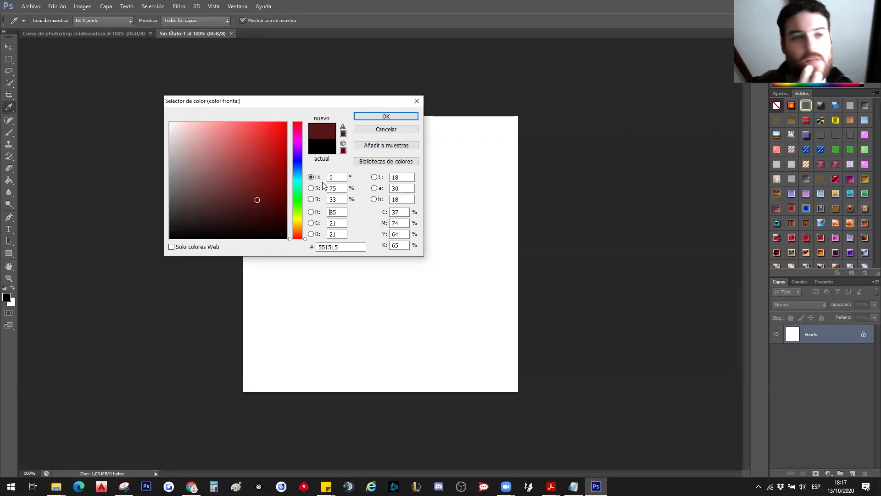
click(256, 133)
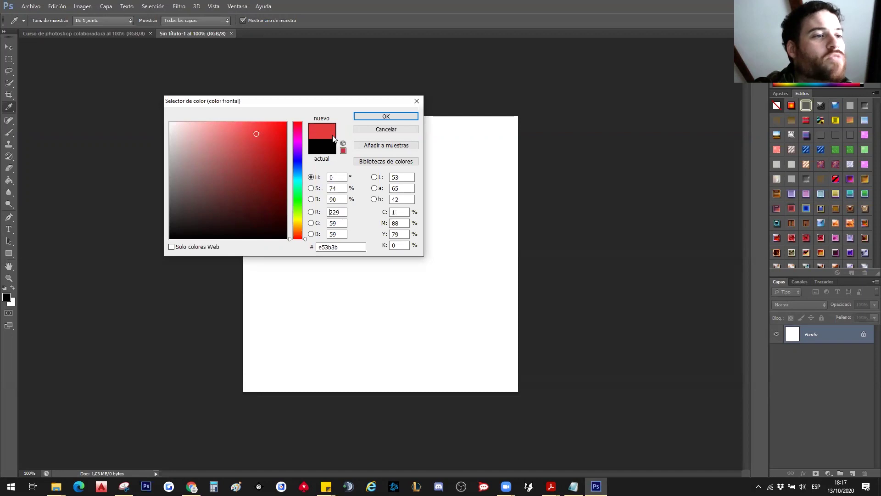
click(263, 138)
click(257, 167)
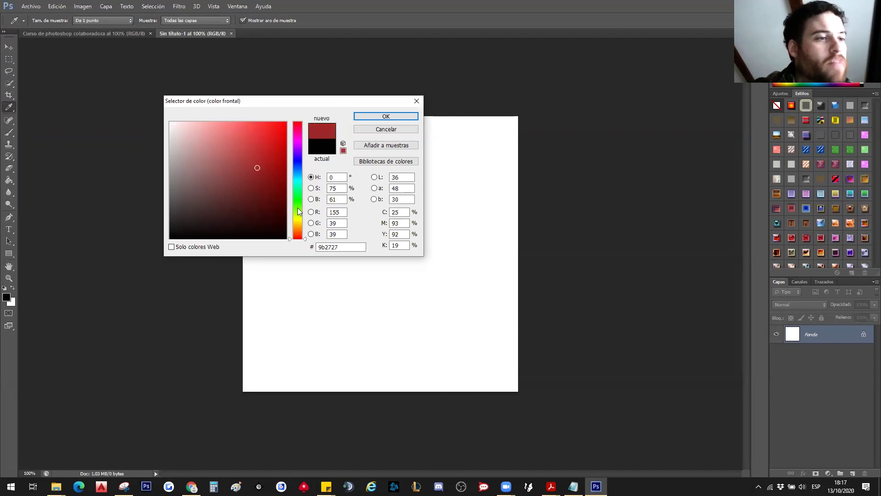
click(297, 207)
mouse_move(243, 183)
mouse_down()
mouse_move(231, 149)
mouse_move(264, 124)
mouse_up()
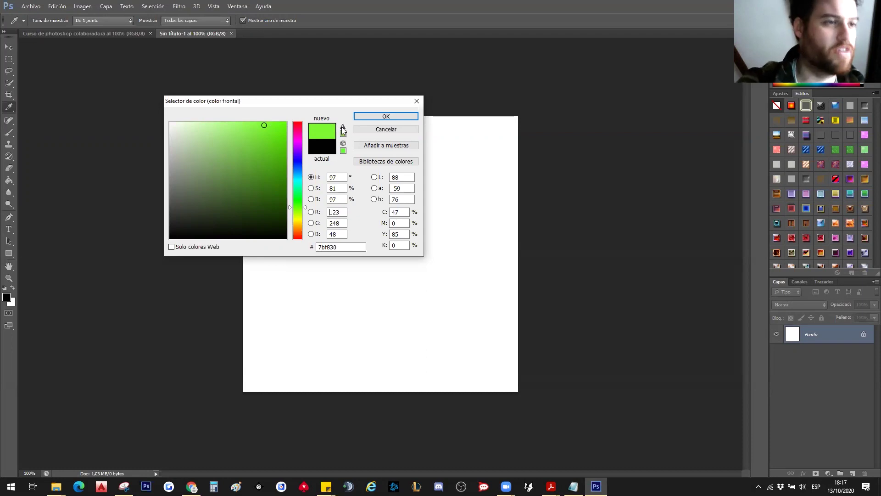
Step: Snap the green to its printable equivalent using the gamut warning, ending at 9bcf52
key(ctrl+a)
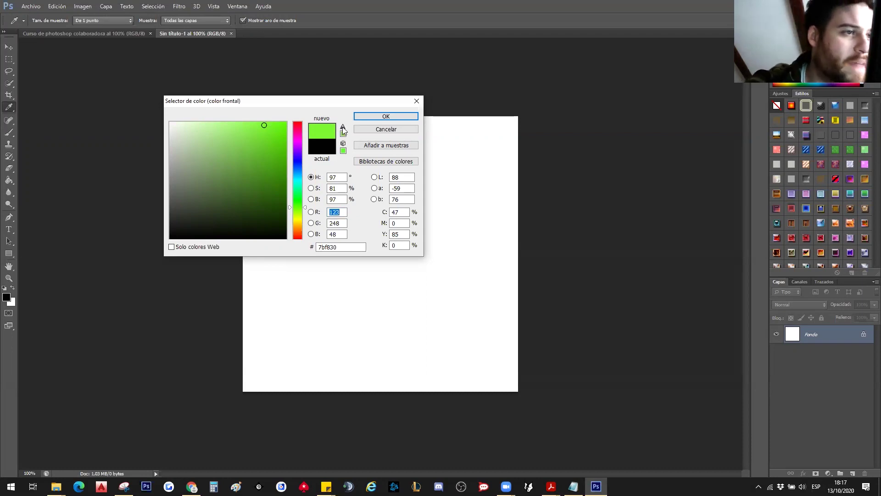
click(343, 130)
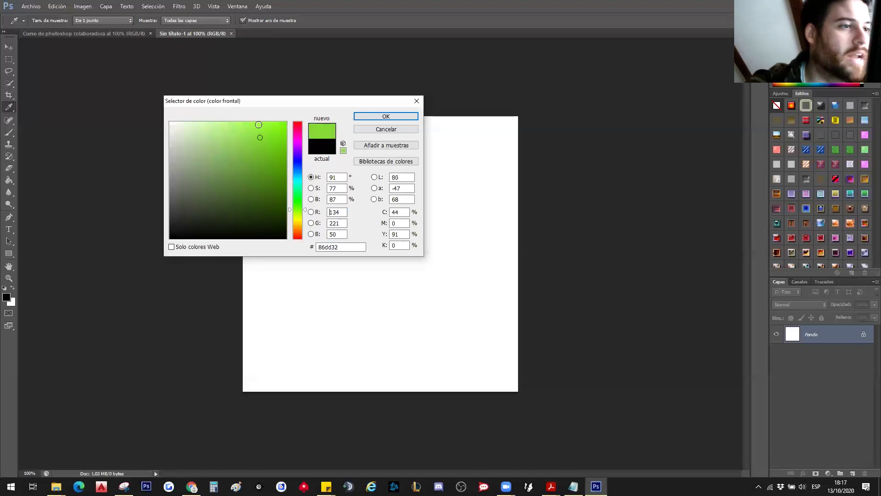
click(258, 124)
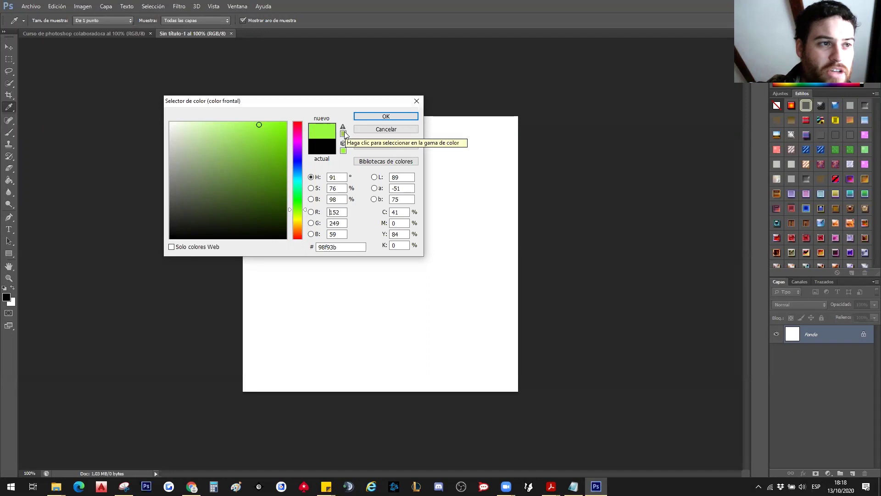
click(344, 134)
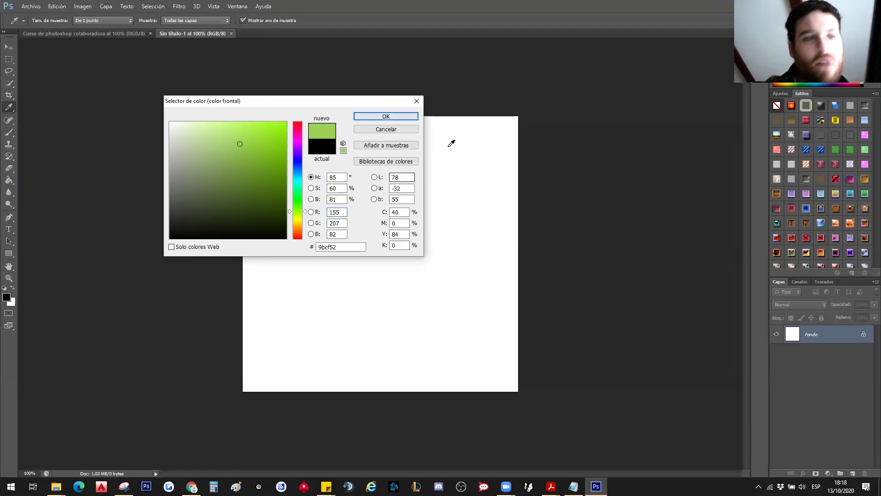
Step: Close the colour picker without applying, keeping the foreground colour black
click(416, 101)
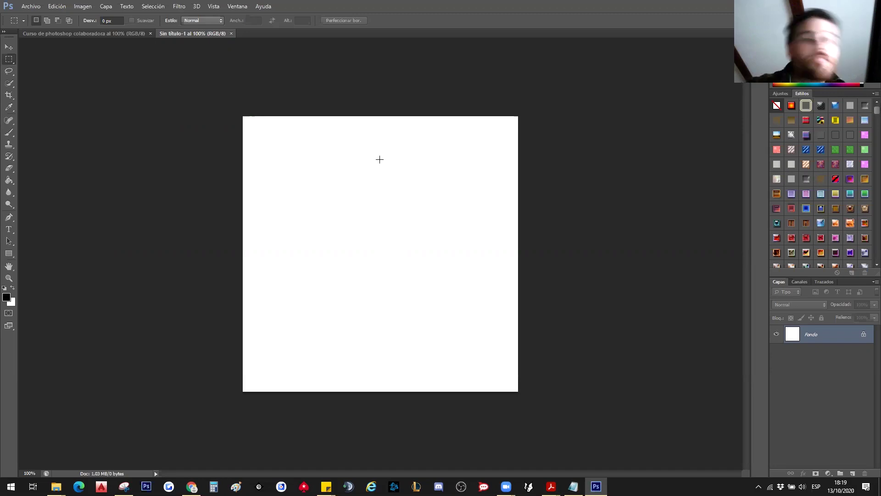
Step: Reopen the foreground colour picker and try red, green and yellow-orange hues
click(6, 296)
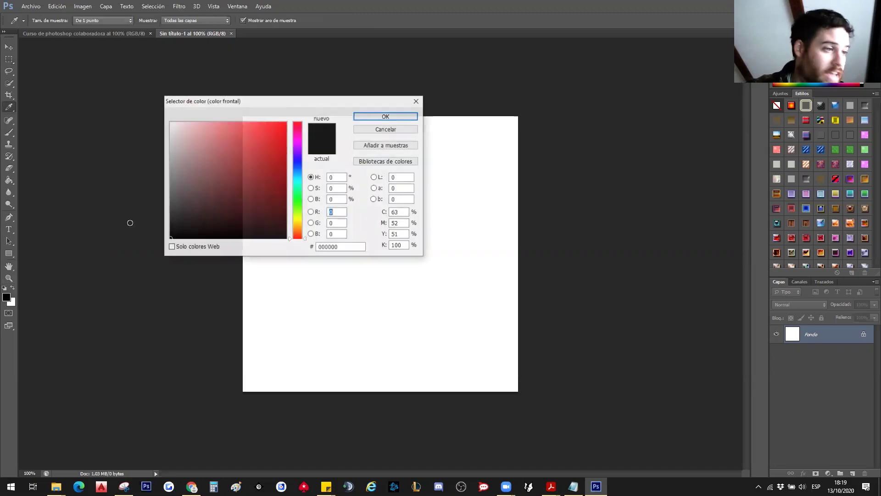
drag(270, 133, 257, 129)
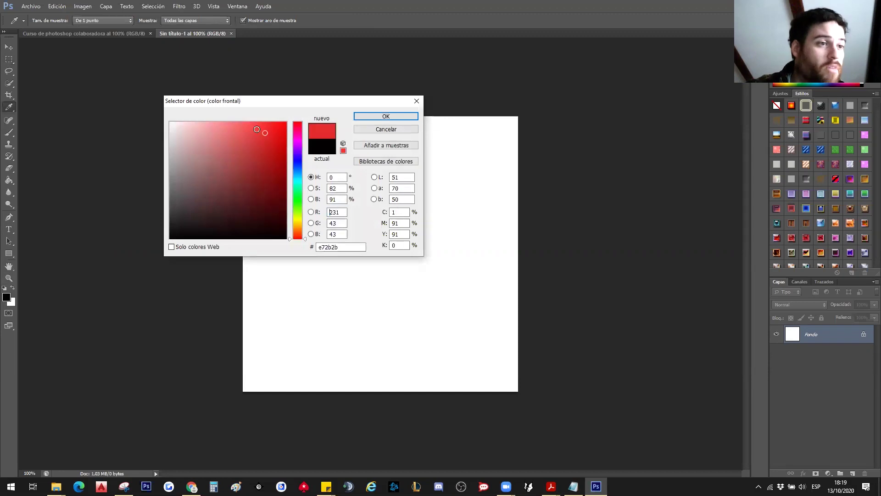
click(296, 198)
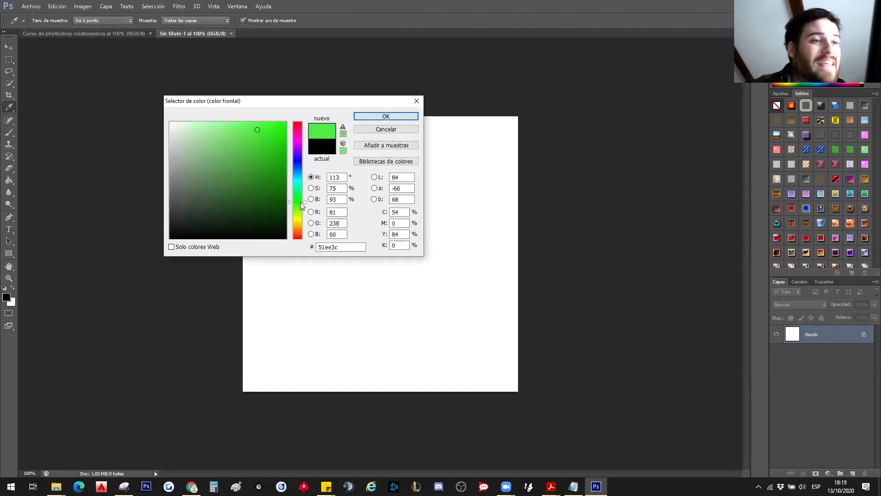
click(300, 199)
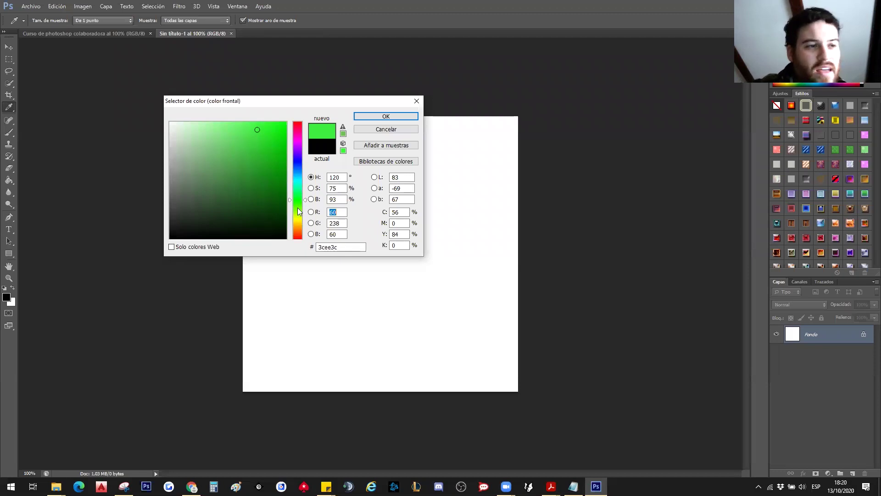
click(295, 225)
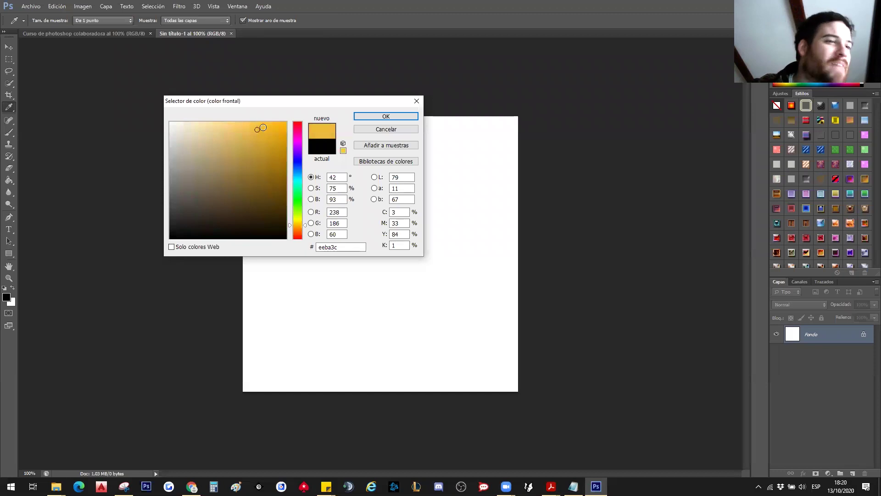
click(297, 198)
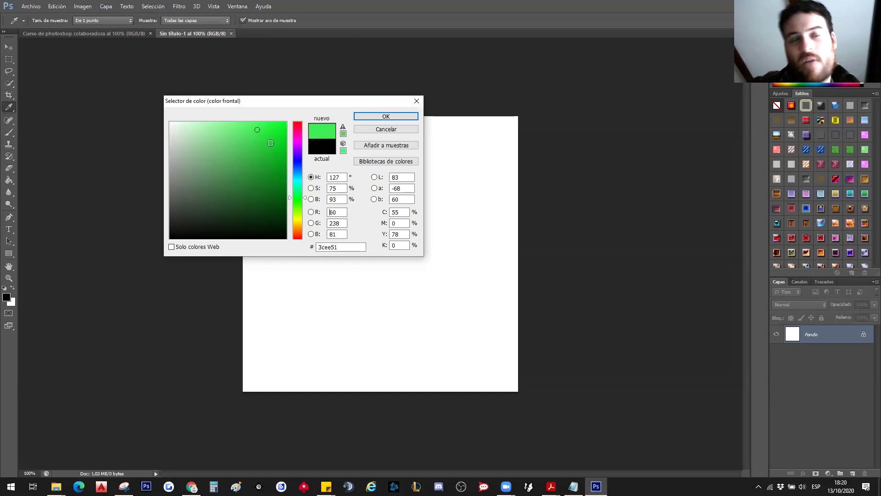
Step: Pick a blue, snap it to printable 3b4698, then close the picker unapplied
drag(294, 128, 294, 161)
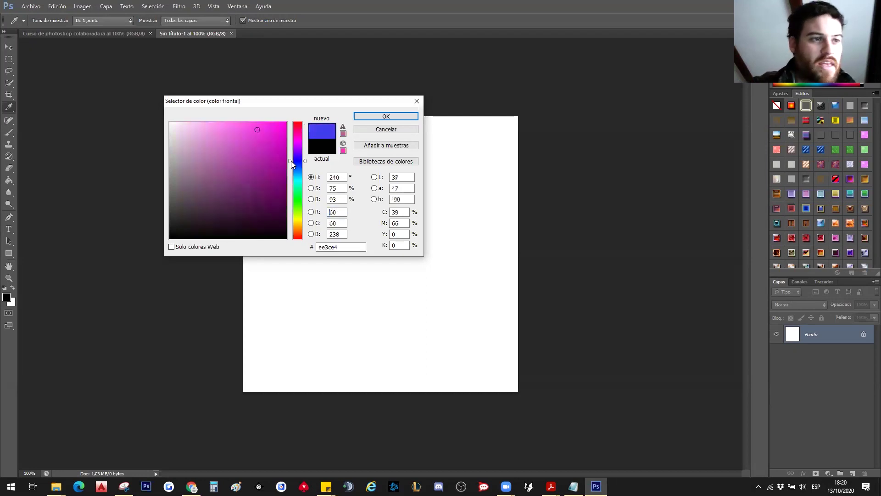
click(343, 131)
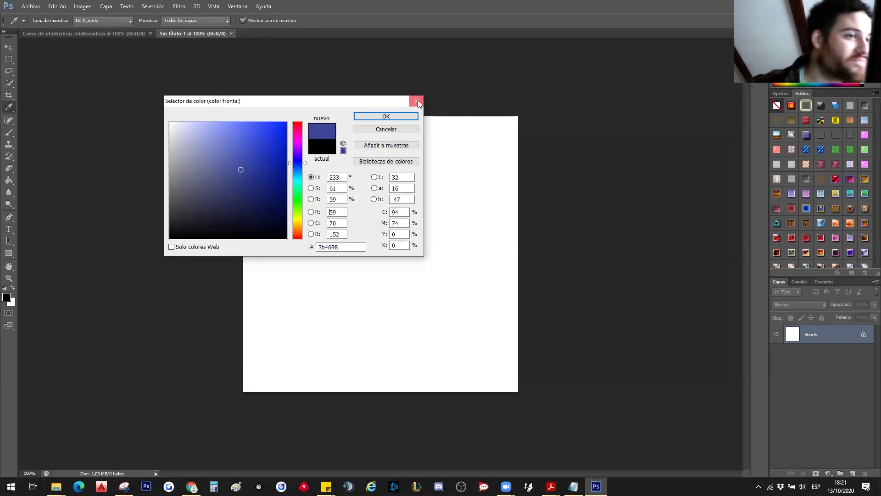
click(417, 100)
key(m)
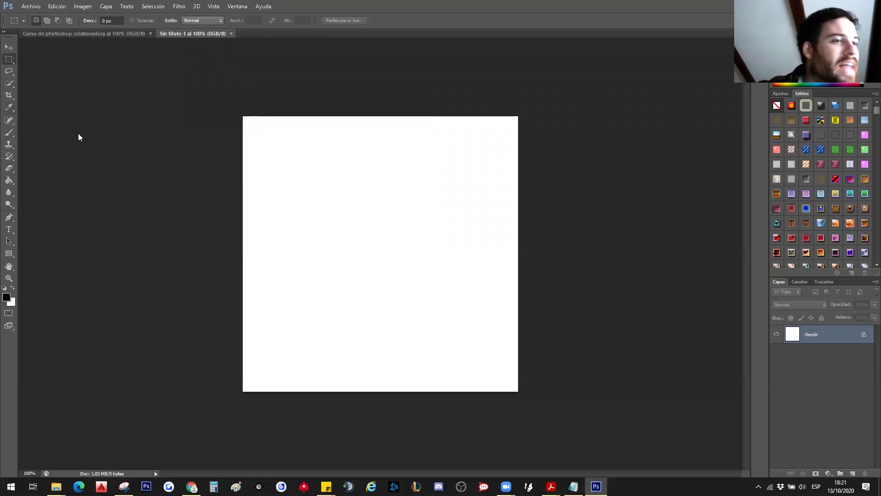
Step: Check the marquee tool's shape options, then switch to Chrome's WinRAR downloads page
right_click(9, 59)
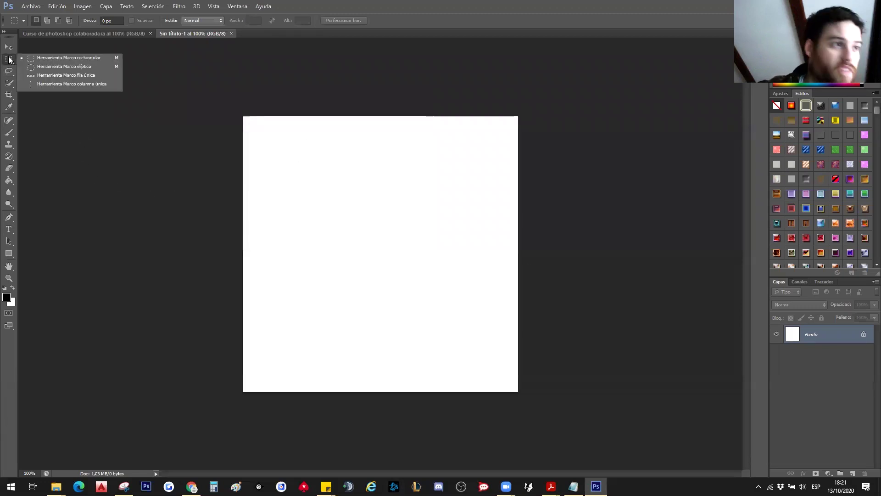
click(68, 58)
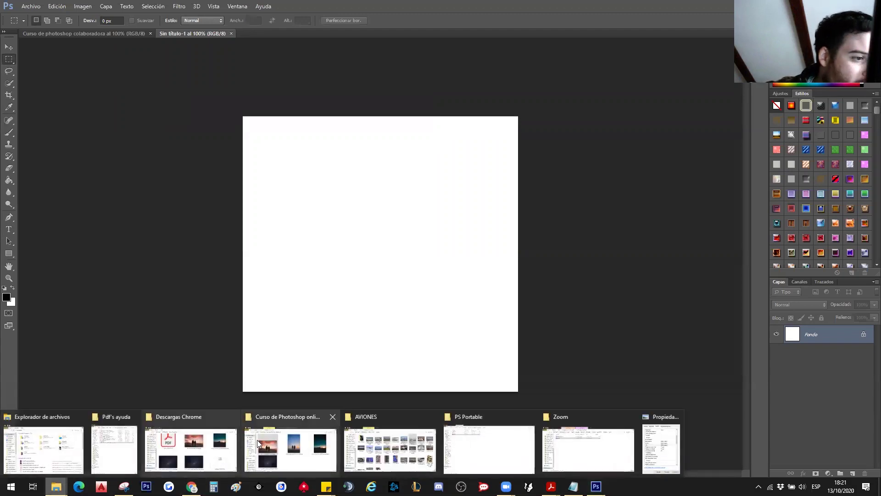
click(190, 447)
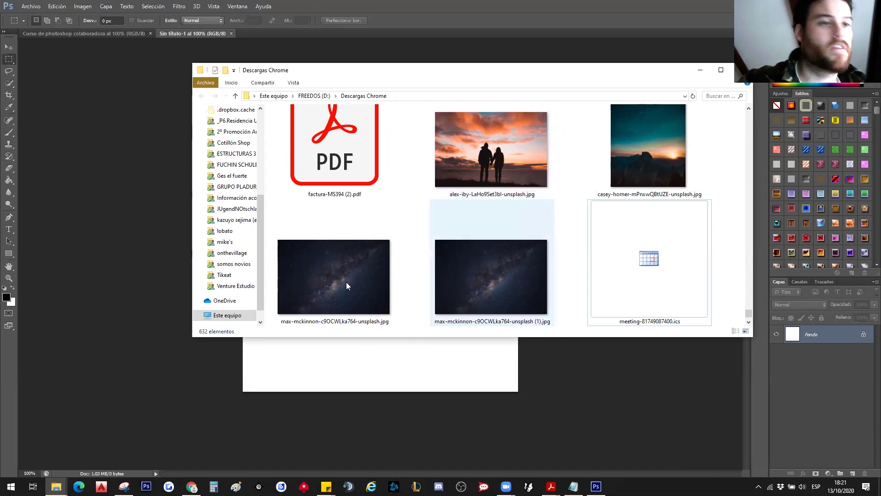
mouse_move(191, 486)
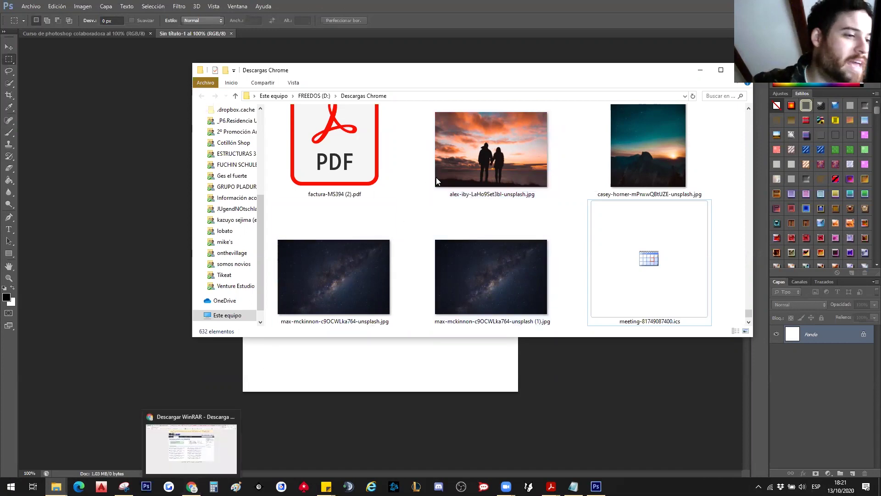
click(191, 486)
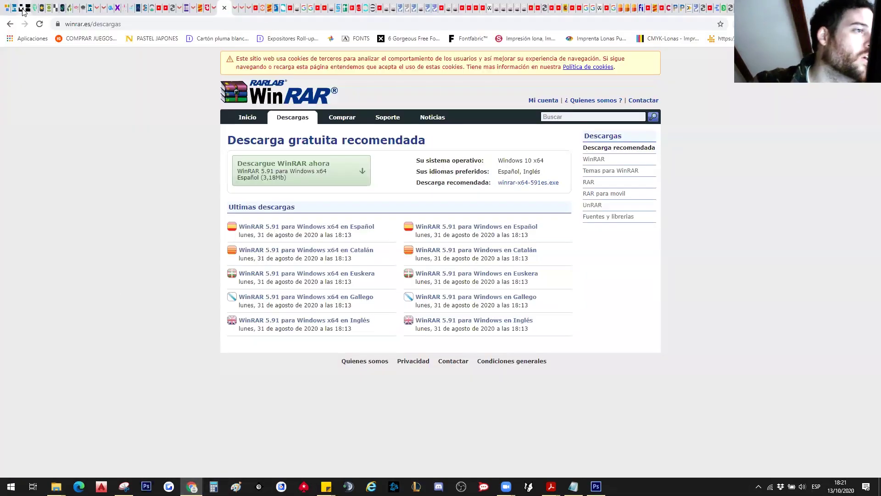
Step: Switch to the Unsplash tab and return to its home page
click(21, 8)
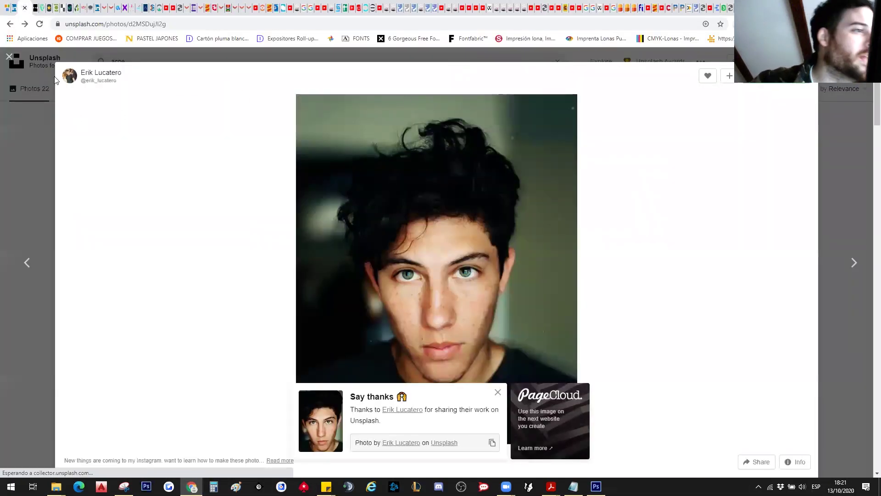
click(44, 137)
click(16, 61)
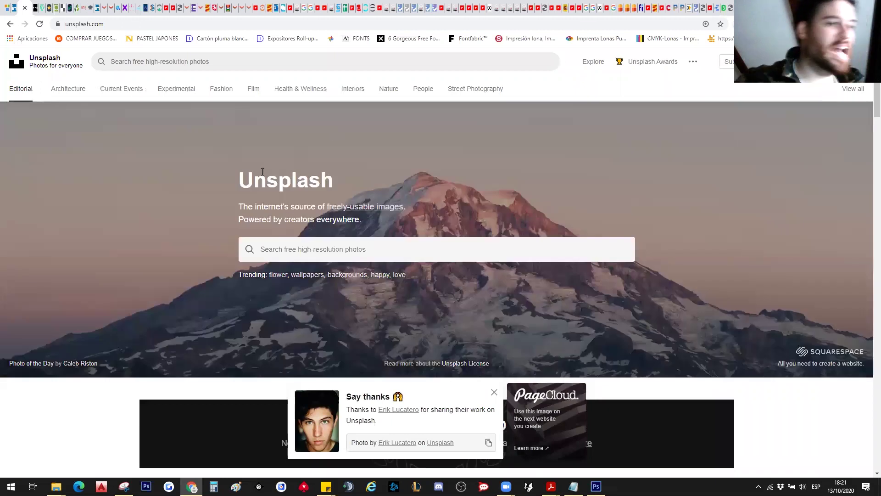
drag(244, 174, 334, 180)
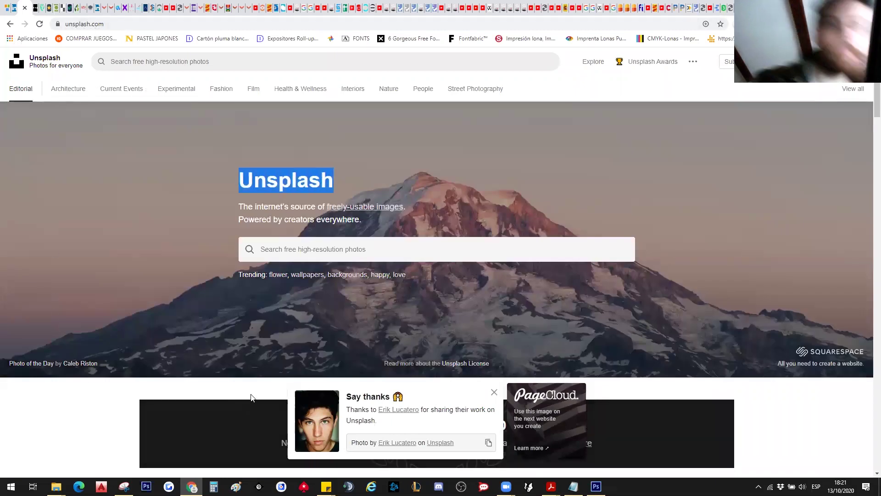
click(115, 23)
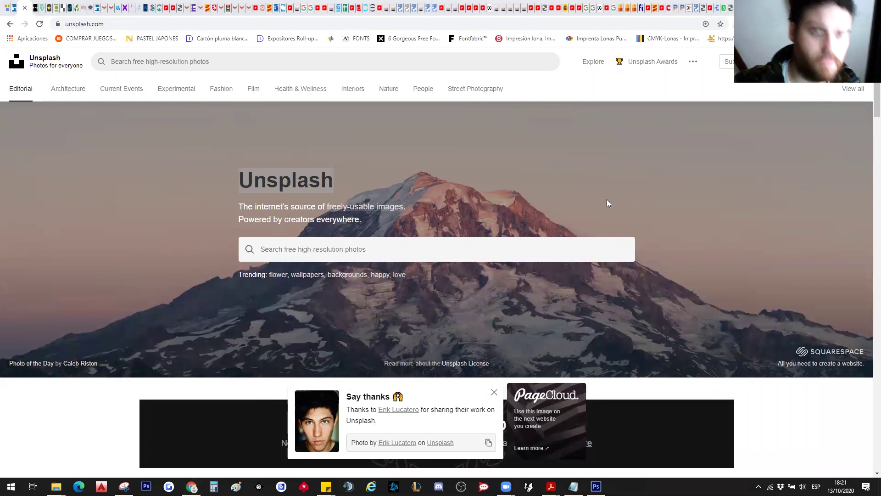
Step: Search Unsplash photos for 'clean' and scroll through the results
click(302, 255)
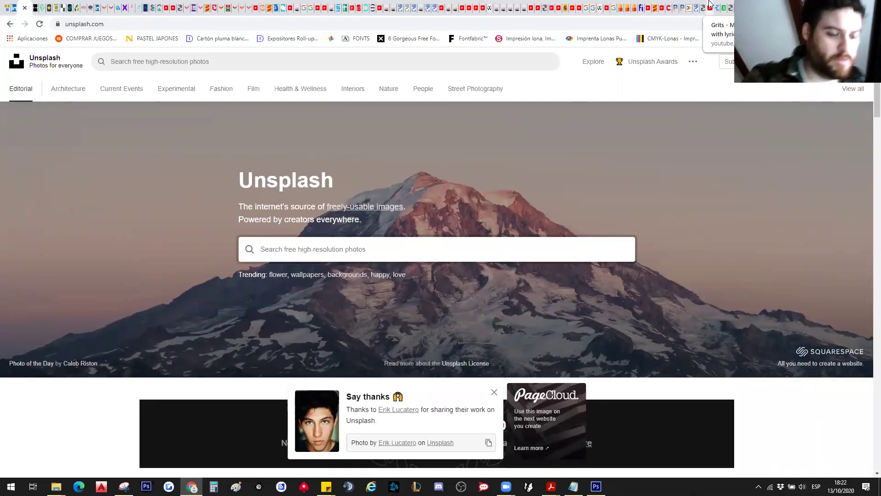
text(limp)
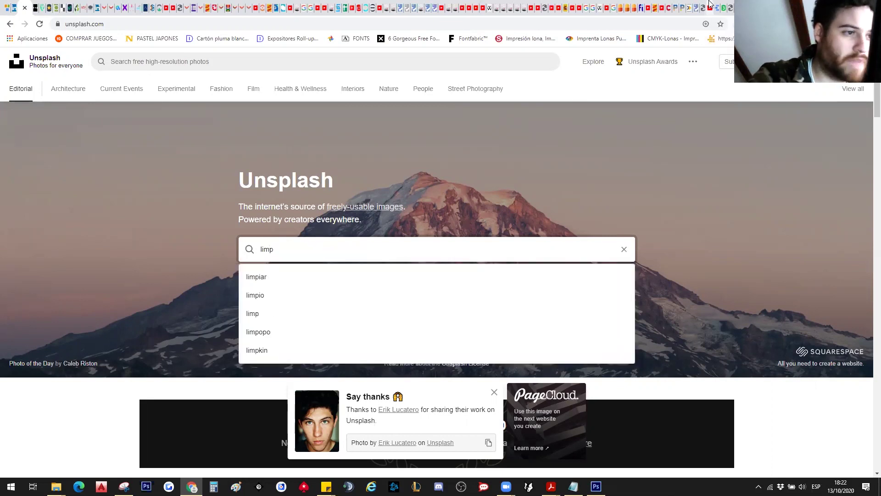
key(BackSpace)
key(BackSpace)
key(BackSpace)
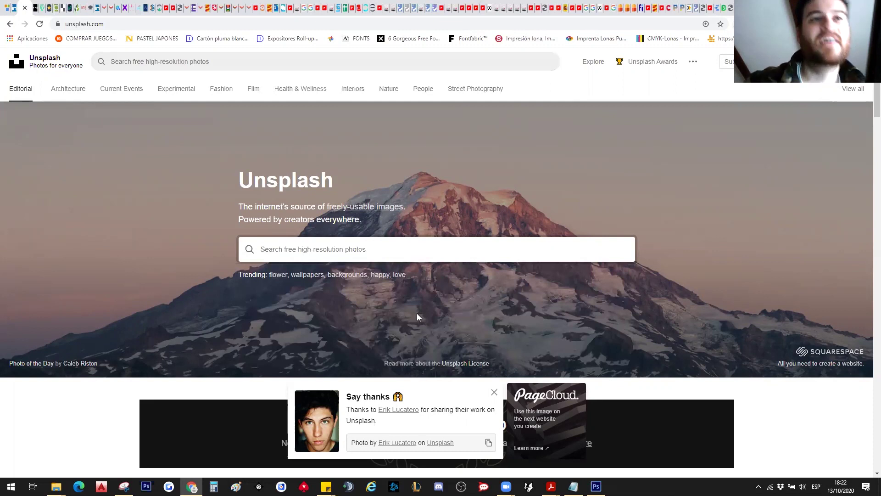
text(clean)
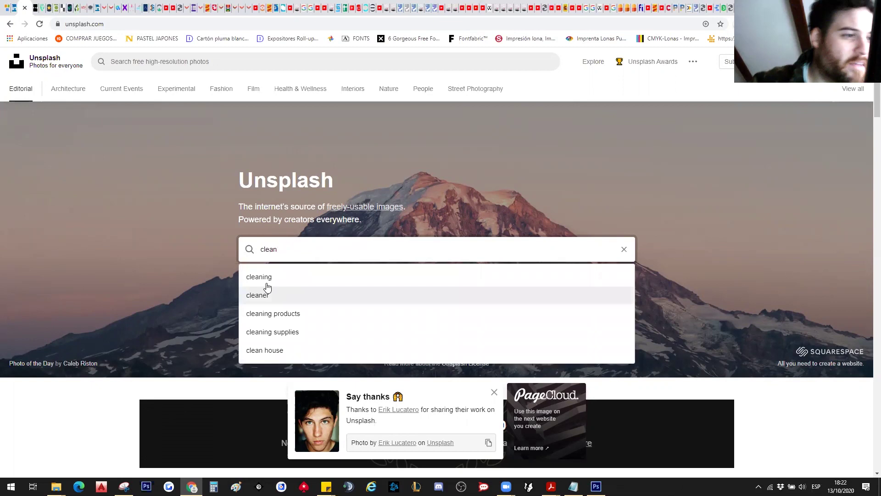
click(266, 279)
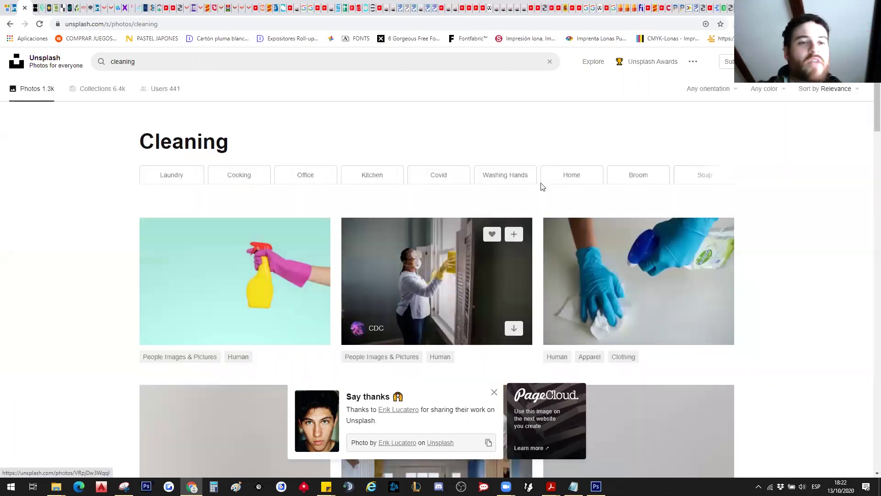
scroll(489, 179, down, 3)
scroll(488, 180, down, 2)
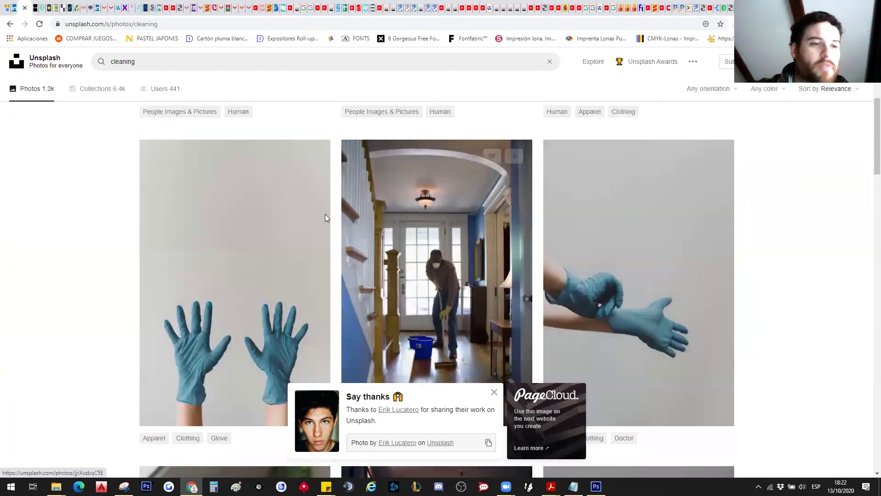
Step: Download the blue-gloves photo and show it in the Descargas Chrome folder
click(259, 329)
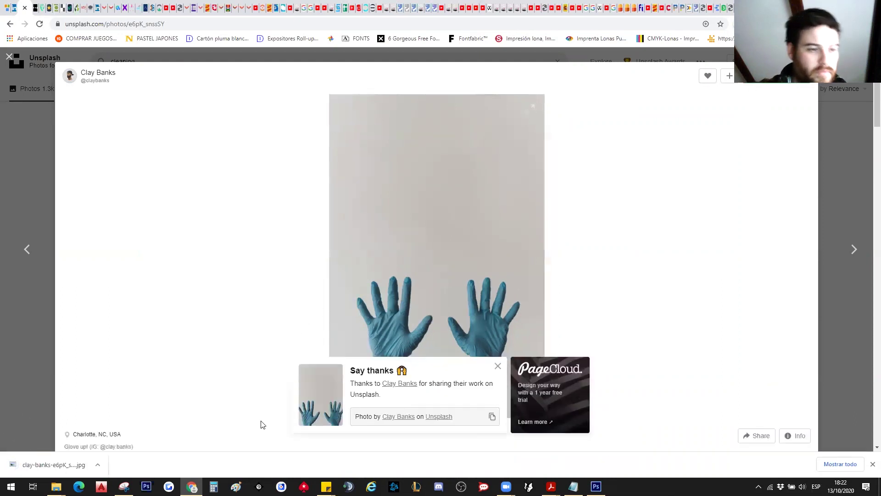
click(97, 465)
click(140, 433)
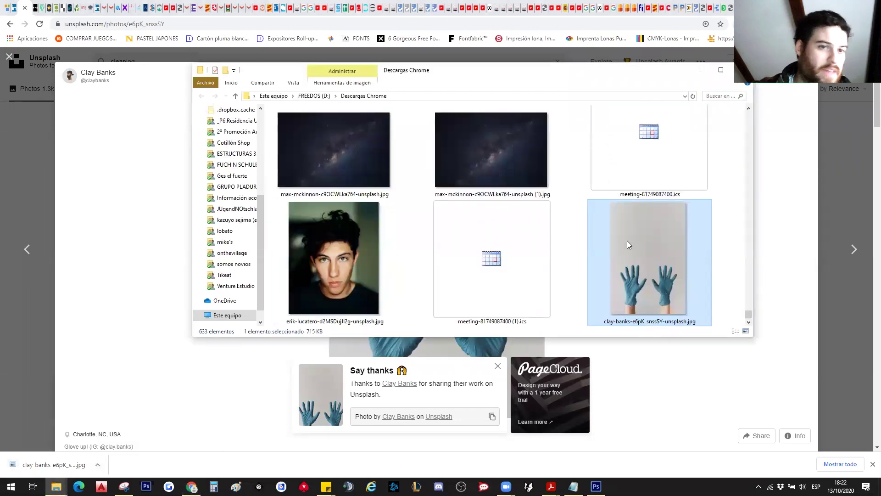
Step: Bring the Descargas Chrome folder, with the blue-gloves jpg selected, over Photoshop's blank Sin título-1 canvas
click(97, 465)
click(143, 434)
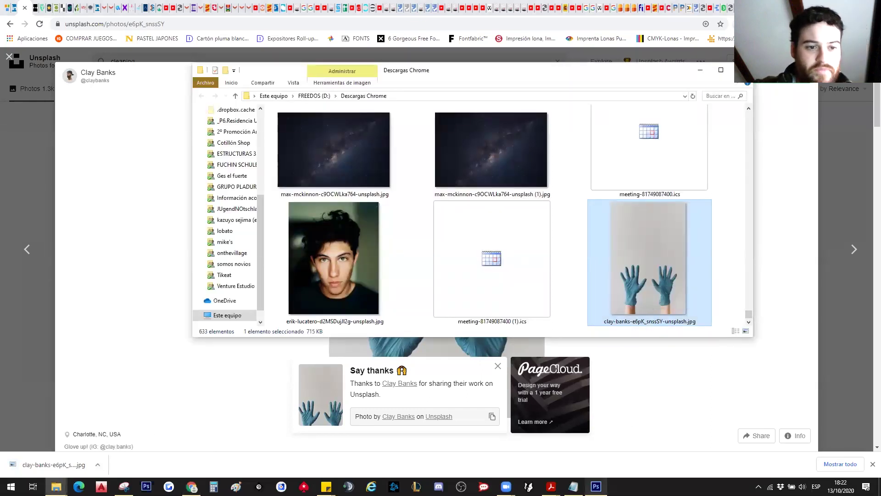
key(alt+Tab)
click(56, 486)
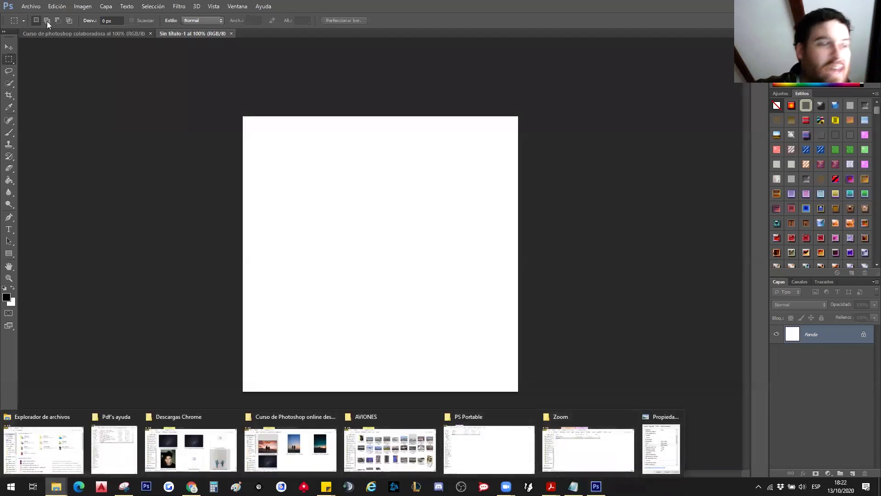
click(18, 7)
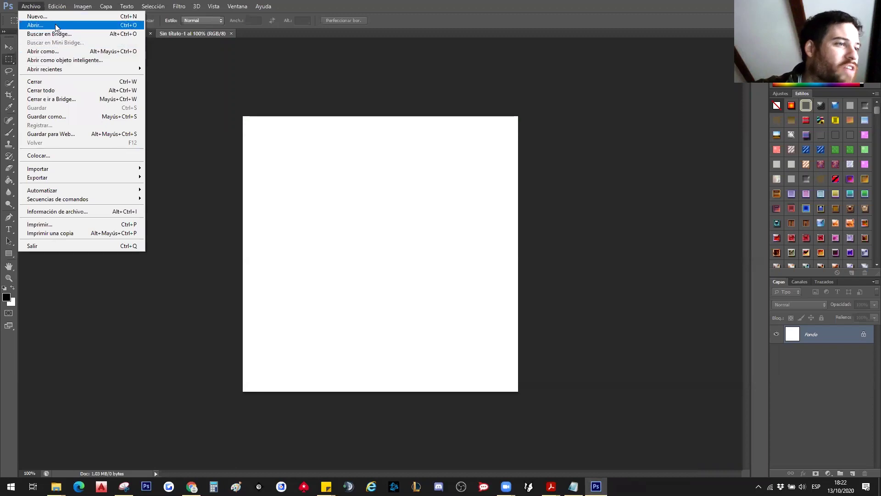
click(470, 81)
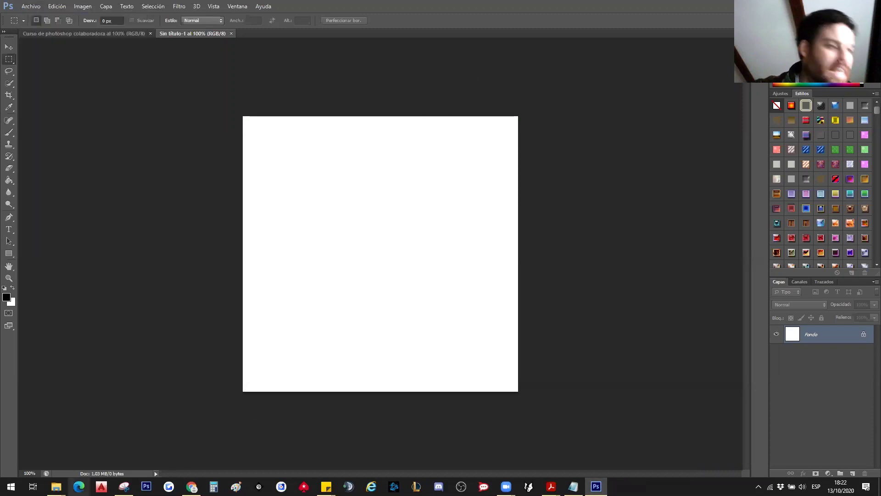
mouse_move(56, 487)
click(208, 448)
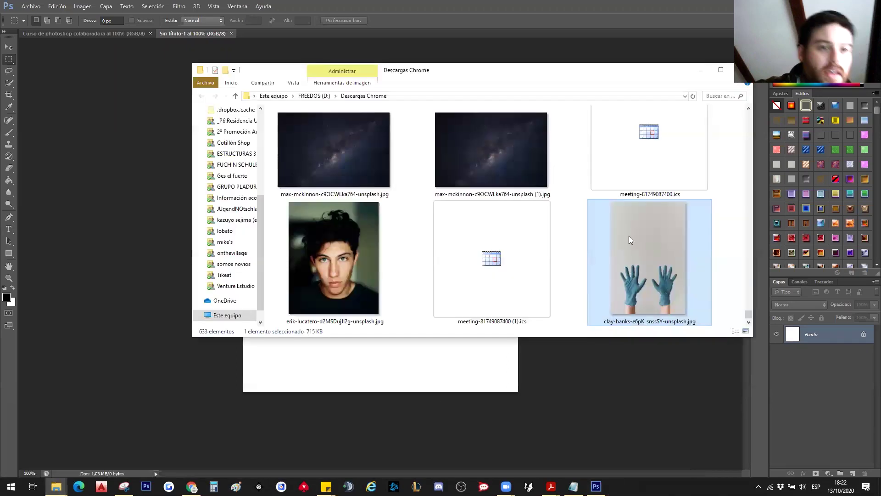
Step: Drag the blue-gloves jpg from Explorer onto the Sin título-1 canvas and commit it
drag(615, 74, 692, 21)
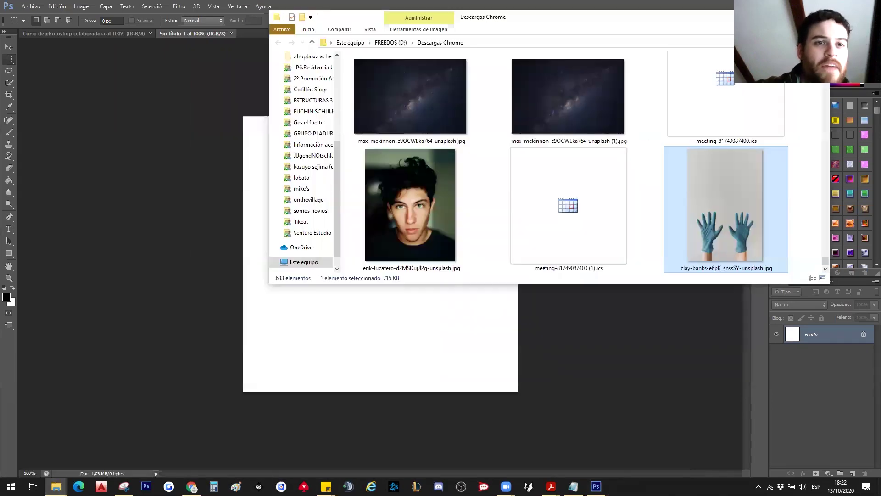
drag(700, 212, 347, 339)
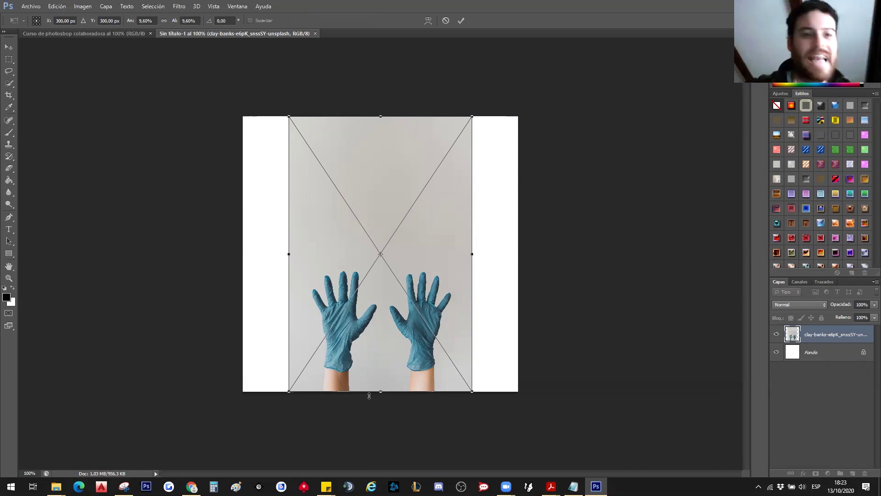
key(Return)
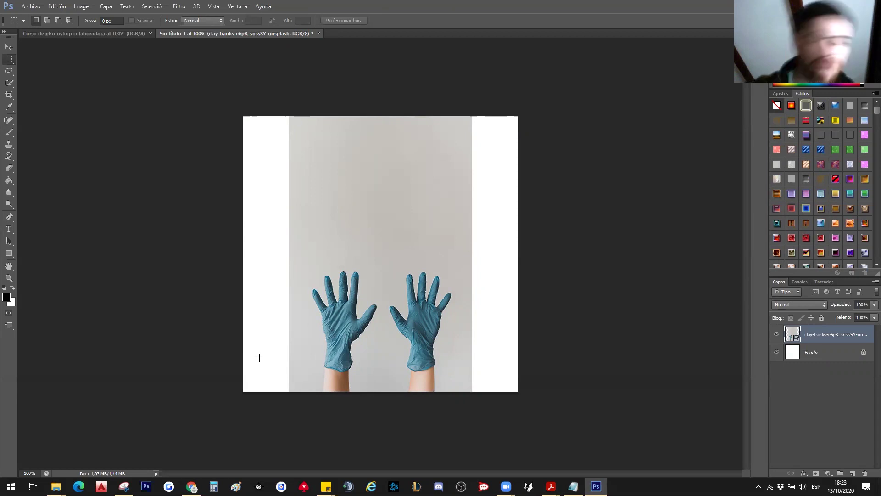
Step: Select the Move tool, check the gloves layer's options, then return to Chrome's Unsplash page
click(9, 47)
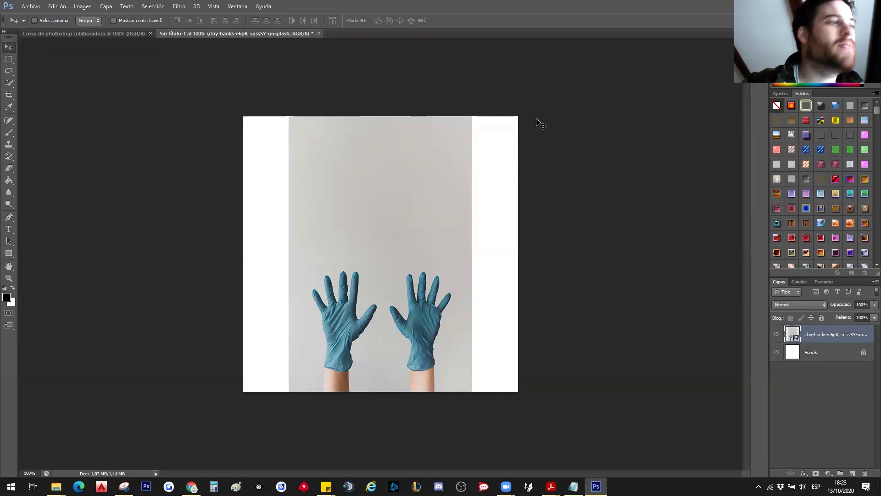
right_click(807, 335)
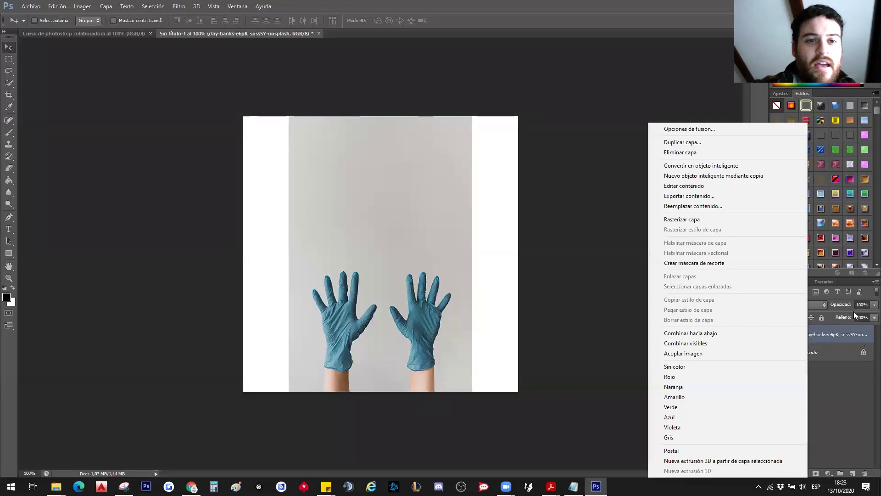
key(Escape)
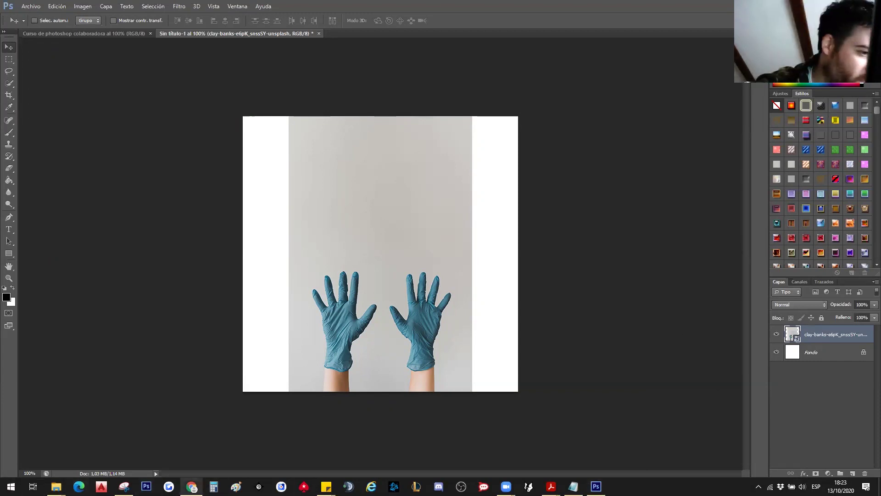
mouse_move(191, 486)
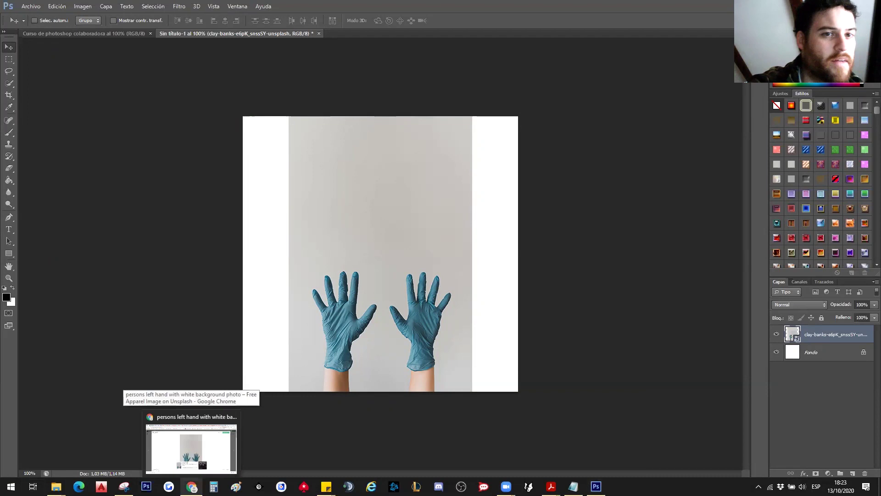
click(191, 448)
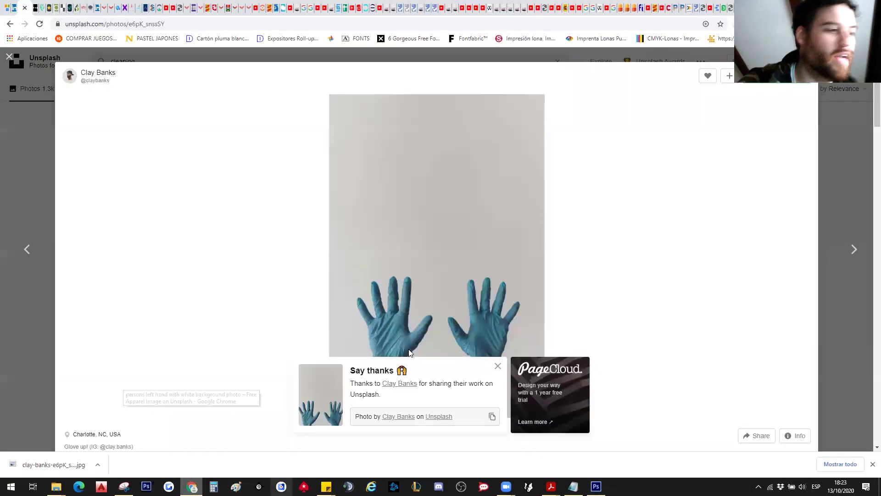
Step: Show the 'No me deja arrastrar imágenes a PhotoShop' YouTube tutorial with Chrome's downloads bar closed
click(172, 8)
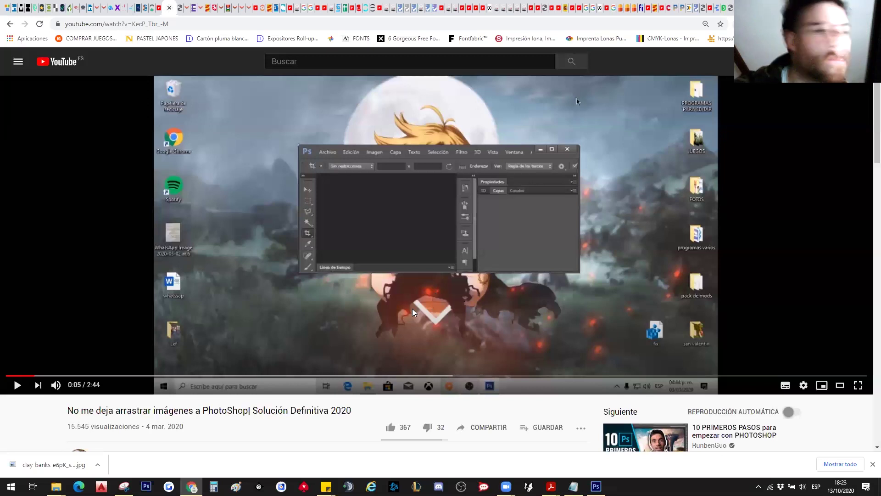
click(201, 21)
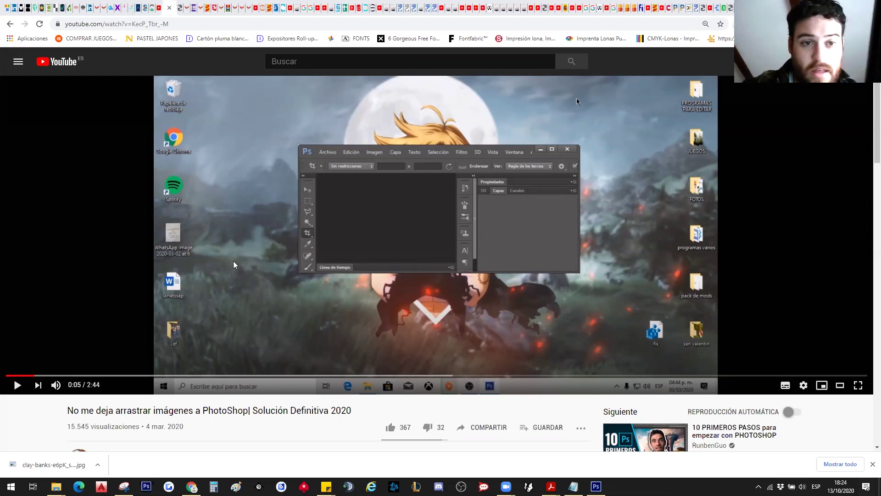
click(871, 464)
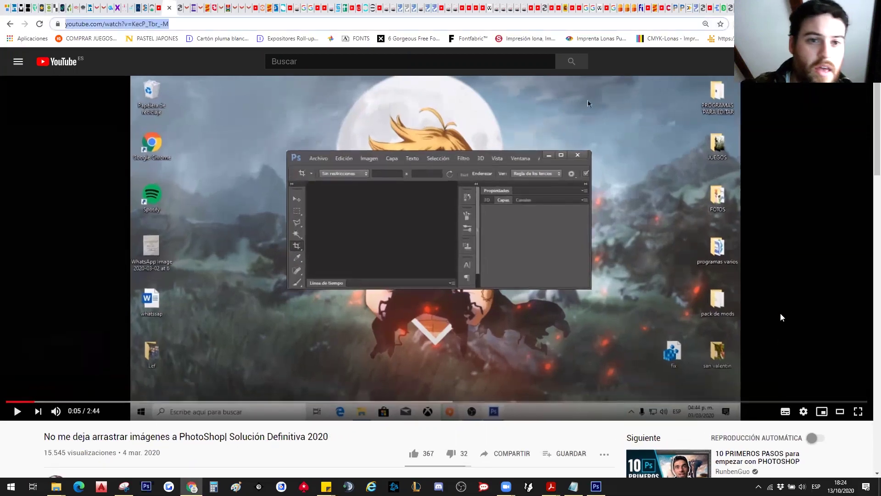
key(Escape)
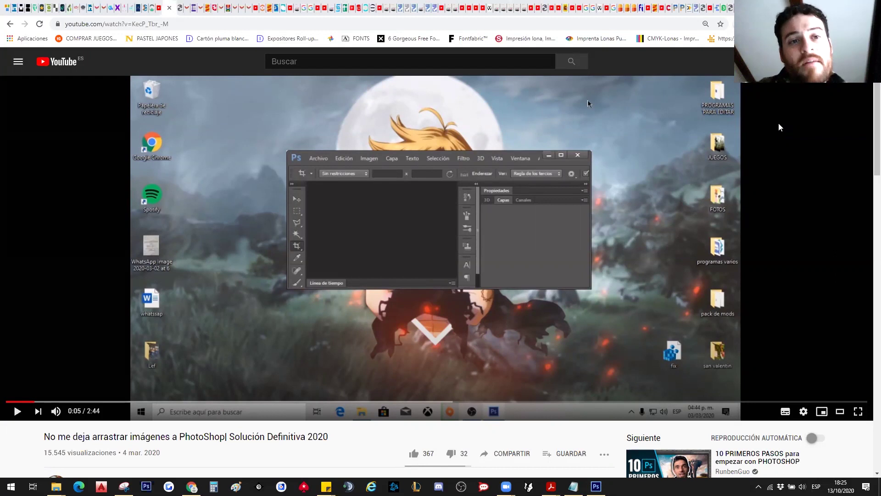
Step: Delete the gloves layer in Photoshop, leaving only the white background, then return to the YouTube tutorial
click(596, 486)
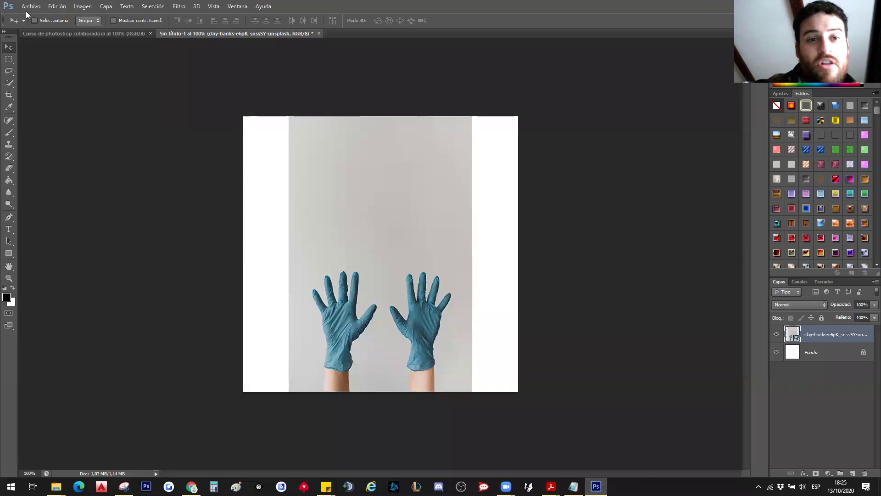
key(Delete)
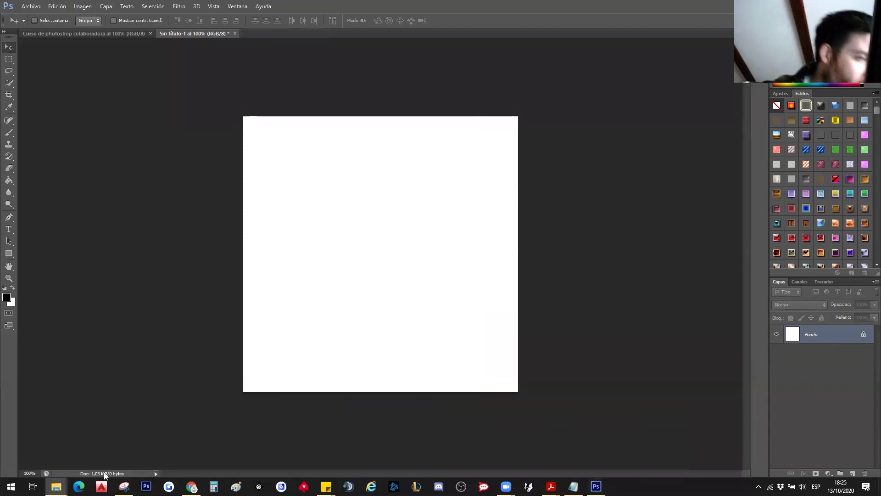
right_click(56, 486)
click(130, 319)
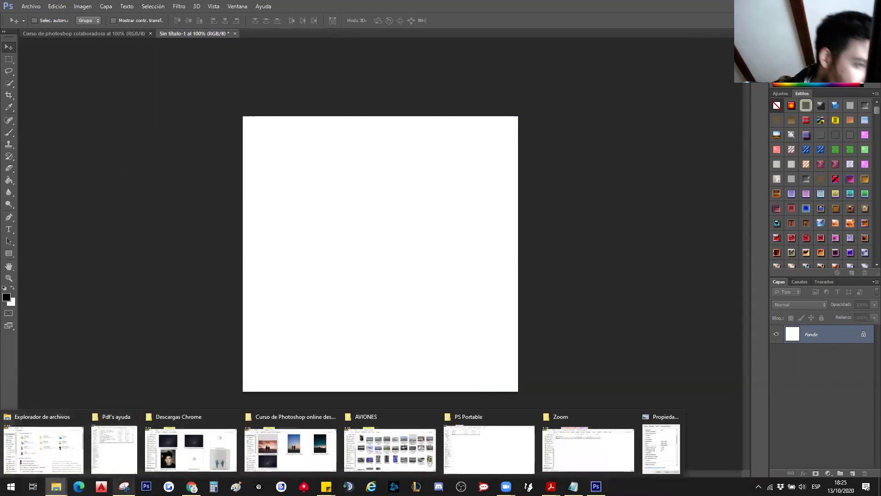
click(192, 486)
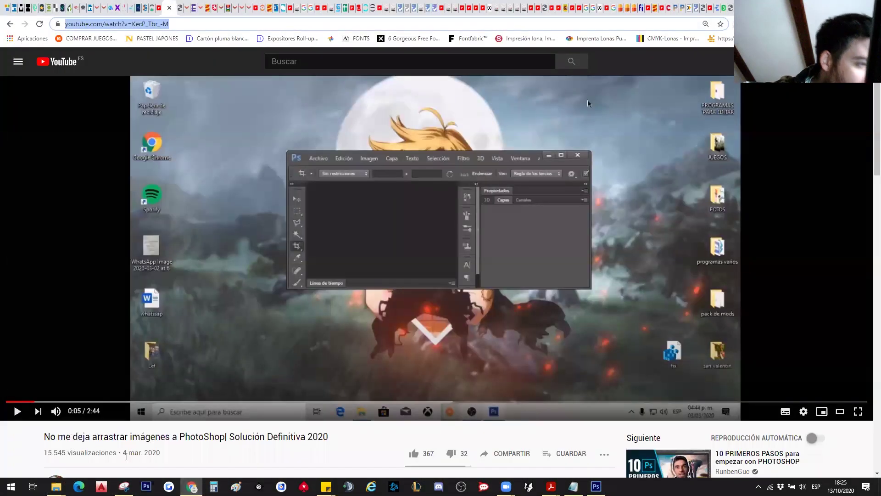
click(56, 486)
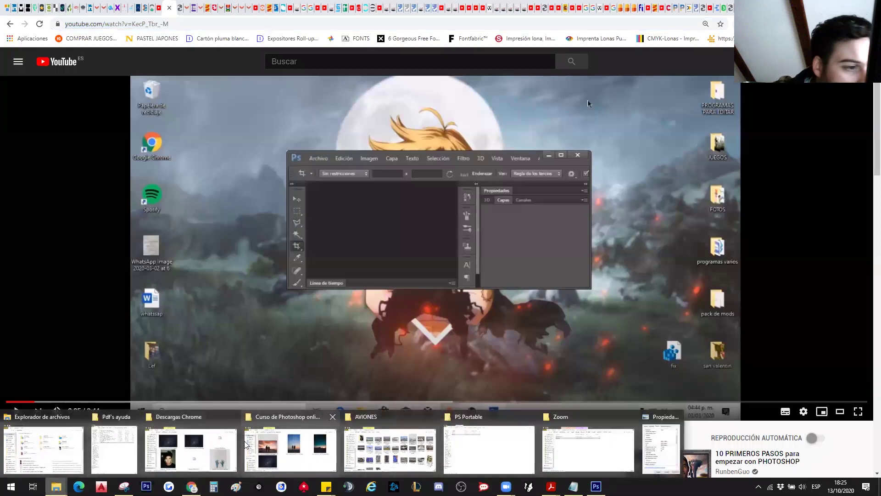
click(190, 447)
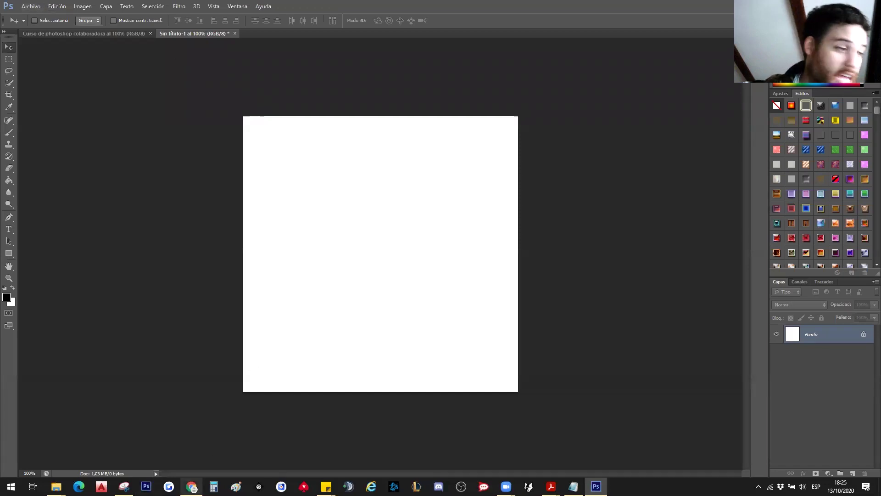
mouse_move(191, 486)
click(190, 442)
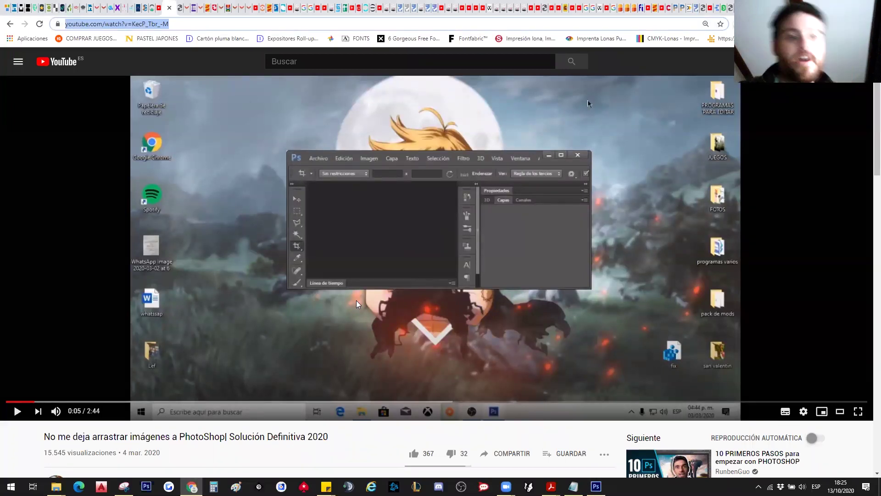
Step: Jump the tutorial to 0:24, pause it, and bring up the PS Portable folder in Explorer
click(401, 345)
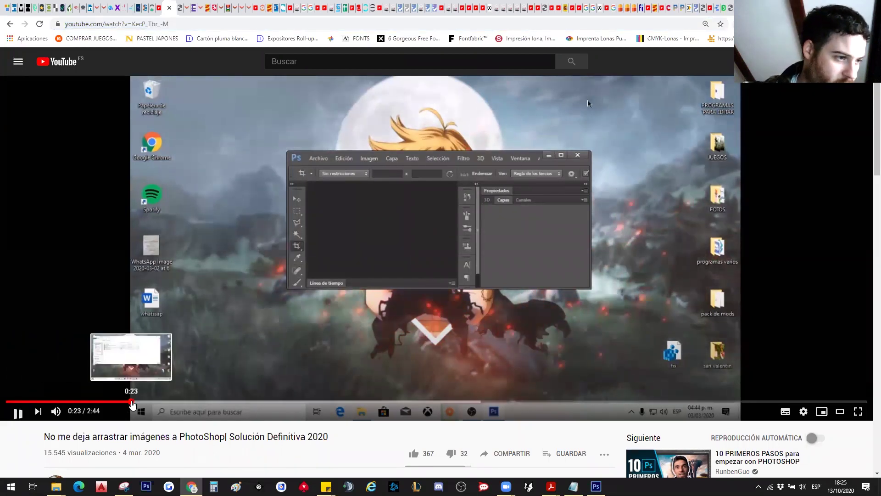
click(133, 402)
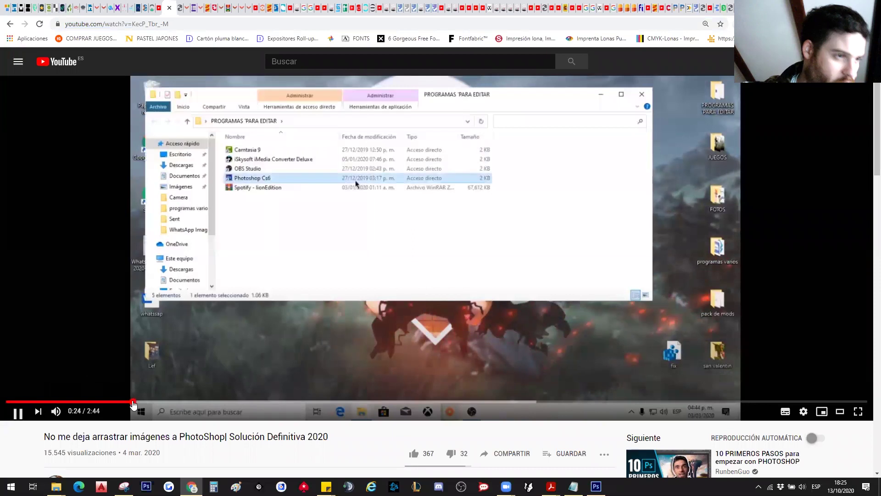
click(136, 402)
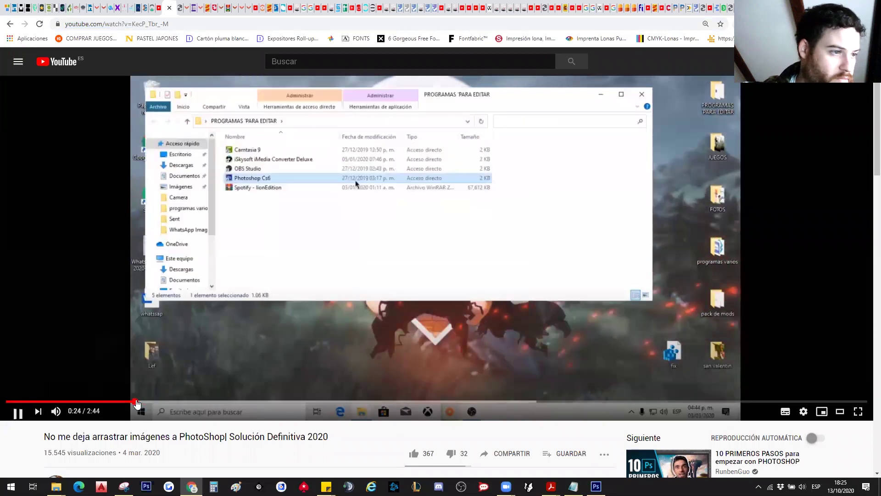
click(250, 180)
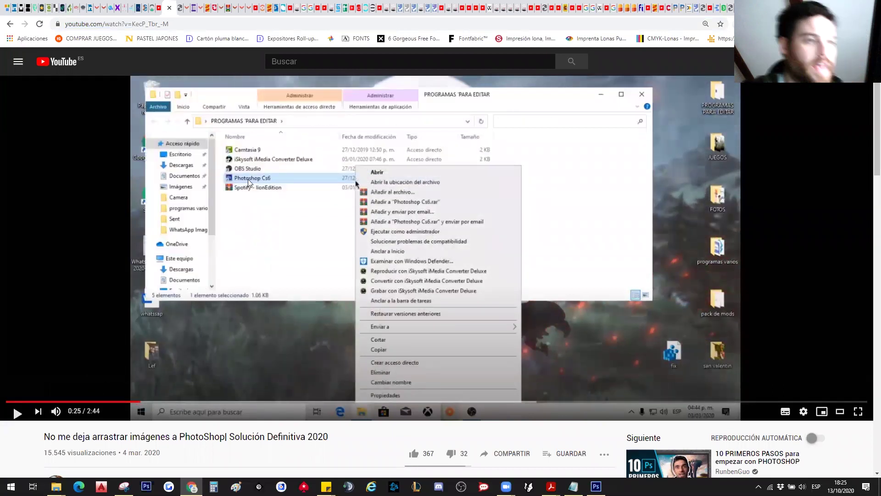
click(56, 486)
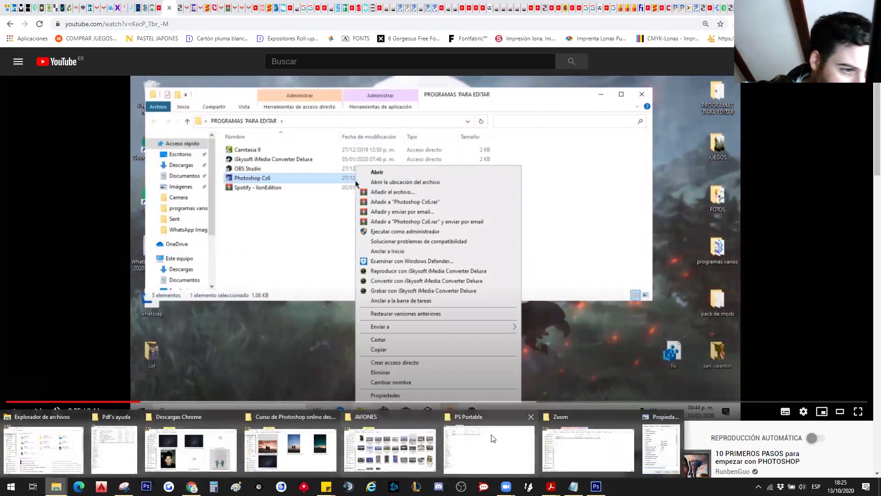
click(464, 445)
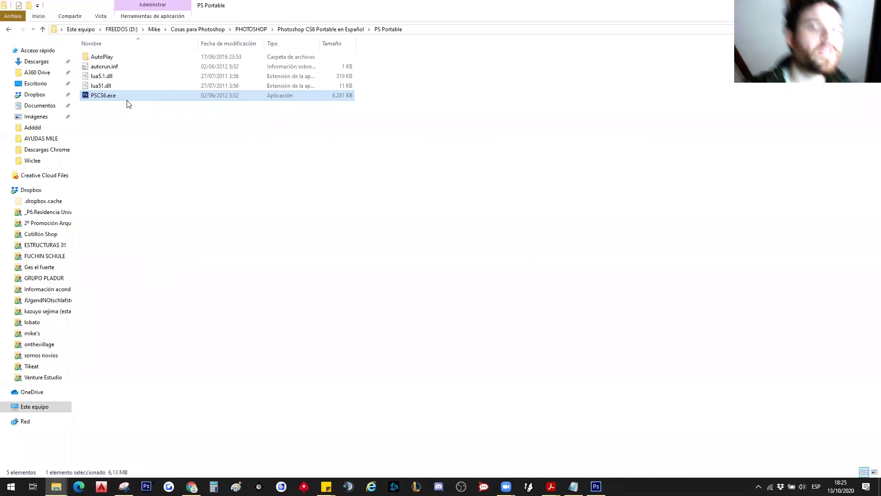
Step: Apply PSCS6.exe's Compatibilidad properties with every option left unchecked, then close the dialog
right_click(109, 99)
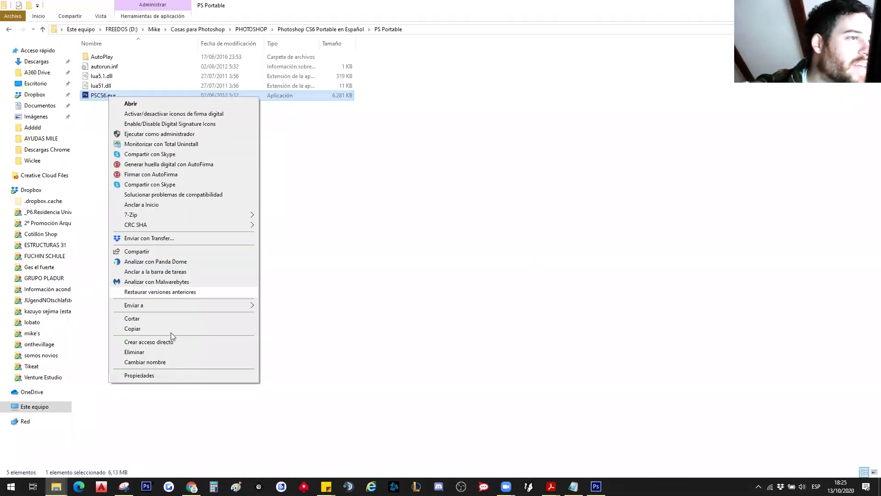
click(170, 376)
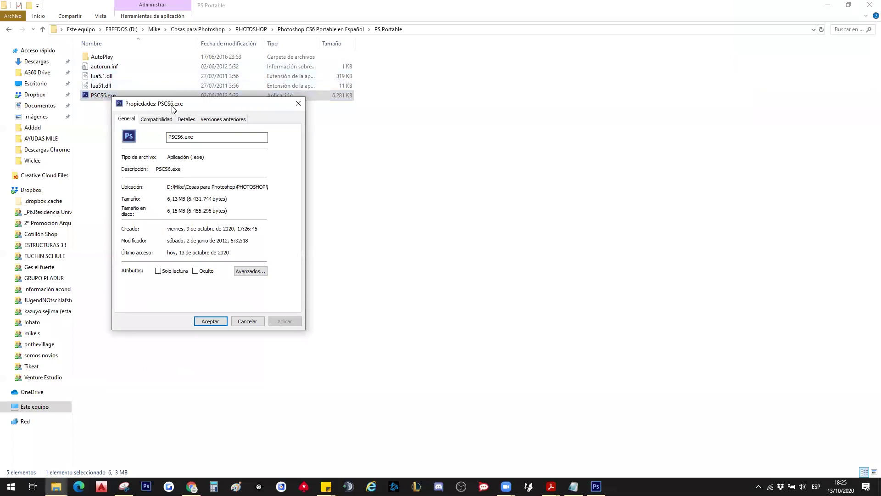
drag(172, 107, 446, 119)
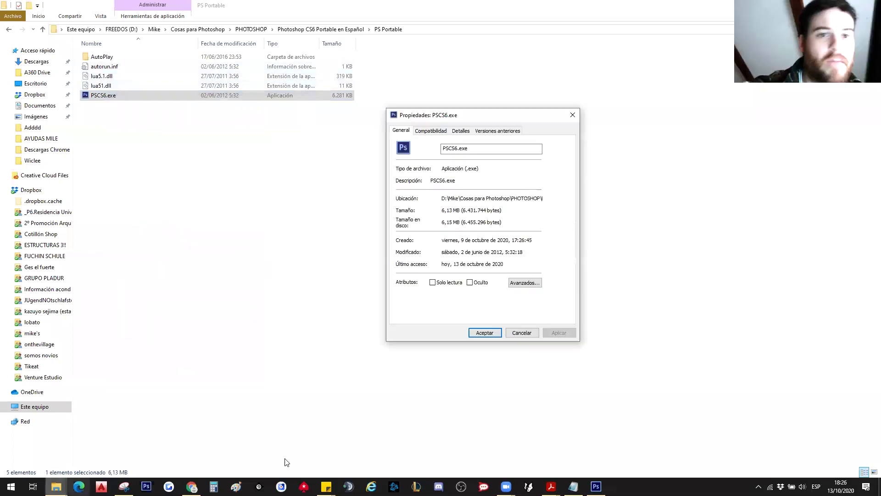
click(422, 131)
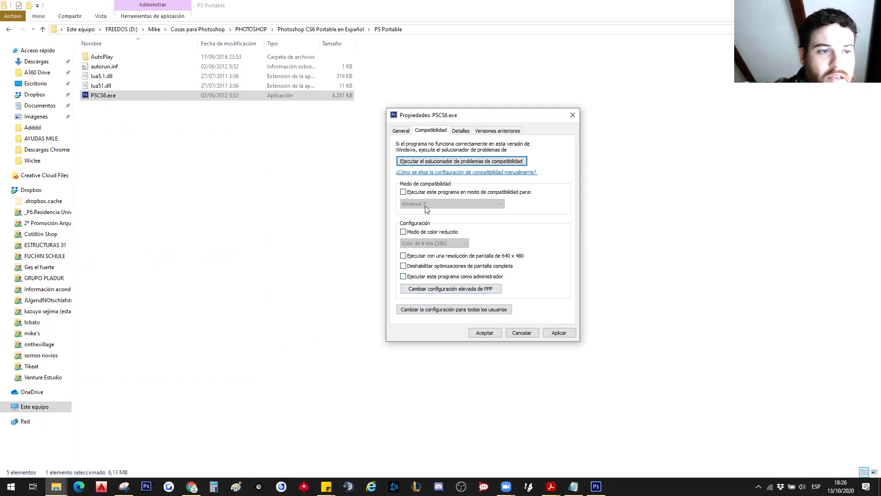
click(560, 334)
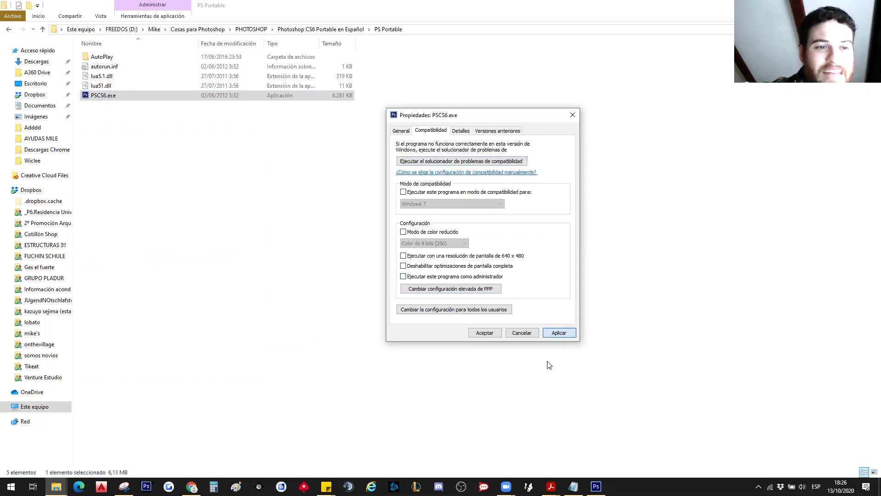
click(484, 333)
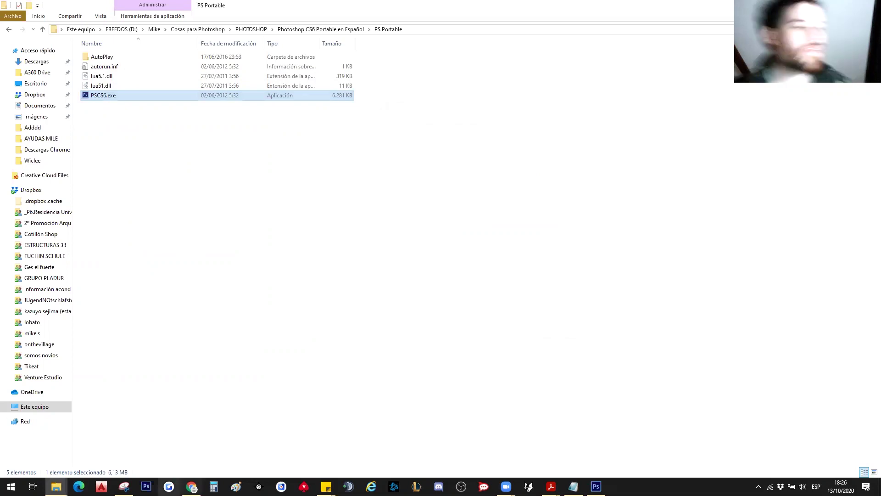
Step: Skip the tutorial to its Run-dialog step near 0:52, pause, and open the Windows Run dialog
click(191, 448)
key(space)
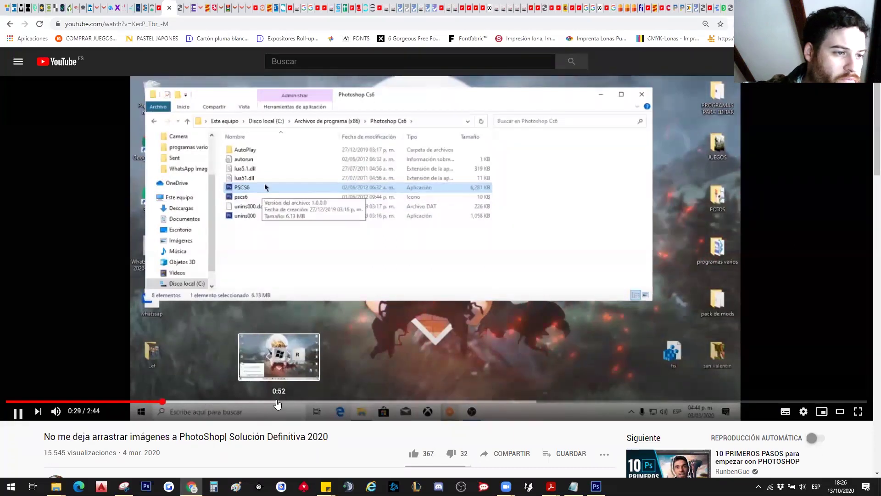
click(277, 402)
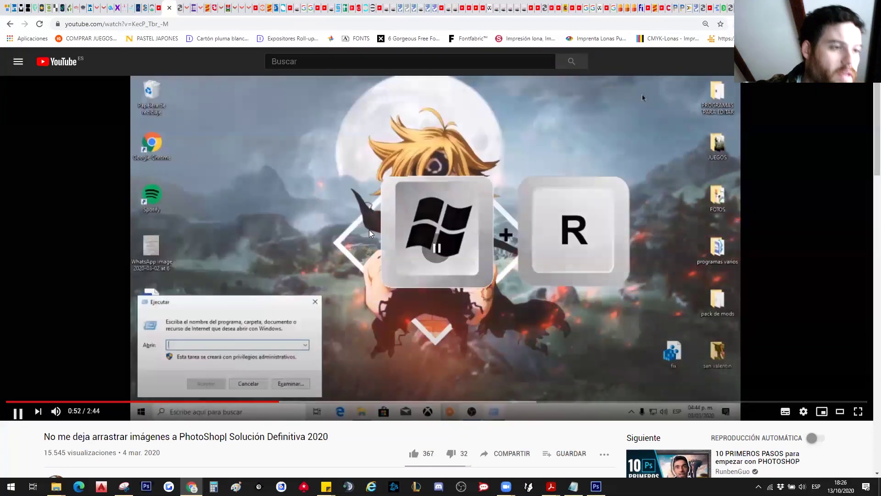
click(359, 252)
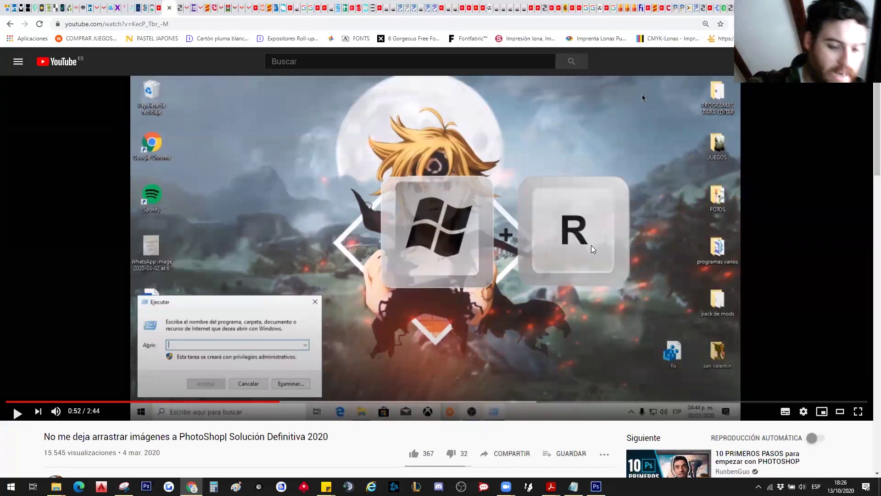
key(super+r)
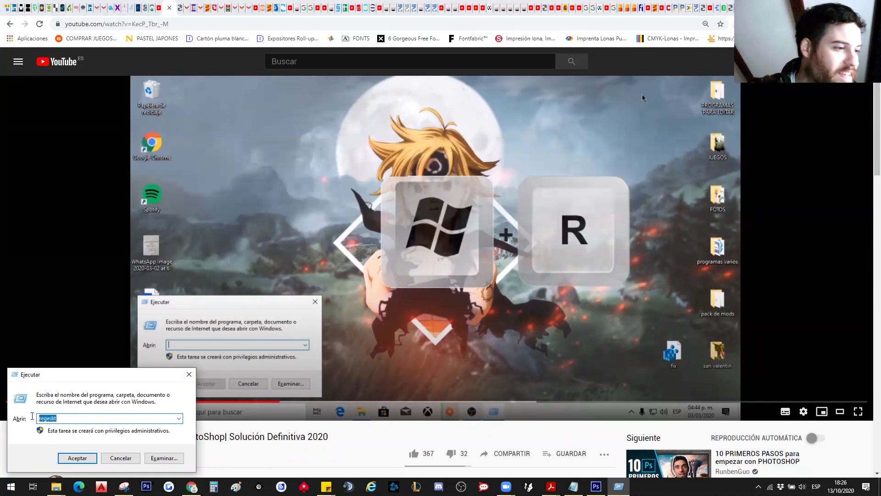
Step: Launch Registry Editor with regedit, select HKEY_LOCAL_MACHINE in the tree, then return to the tutorial
click(737, 313)
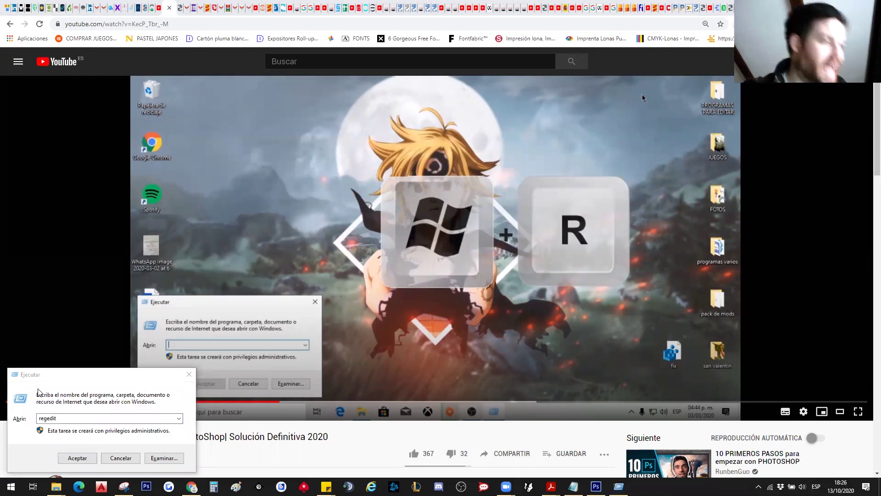
click(84, 459)
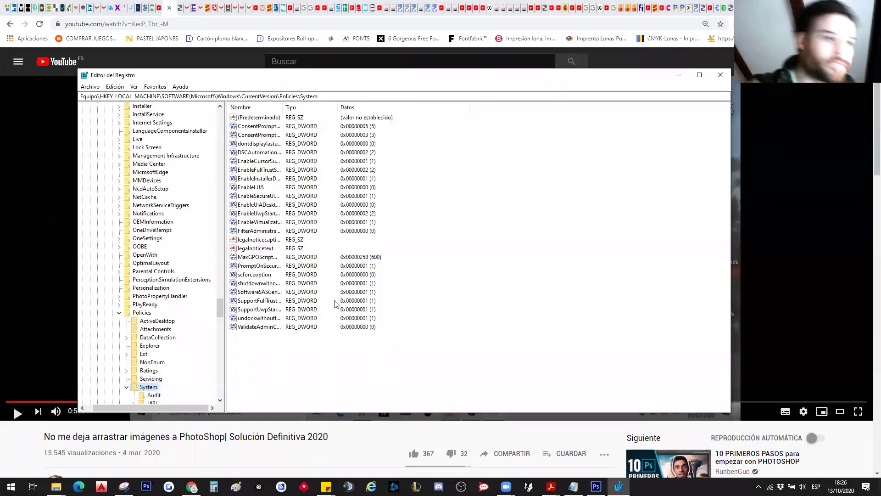
drag(220, 304, 220, 113)
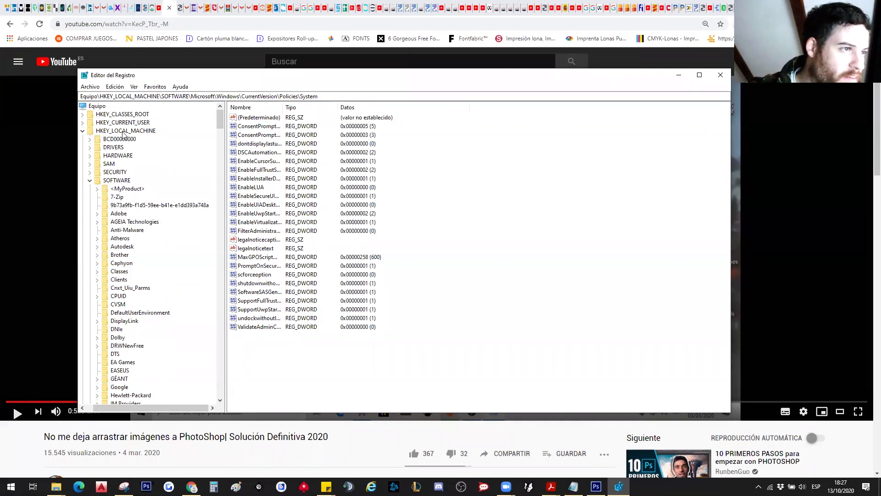
click(98, 131)
click(83, 132)
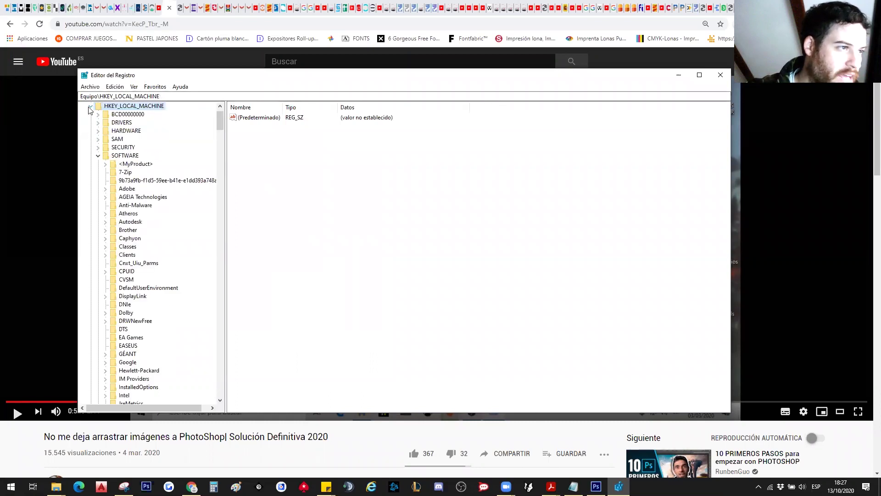
click(876, 137)
Step: Play and pause the tutorial through its Registry Editor scenes until it reaches 1:42
click(643, 97)
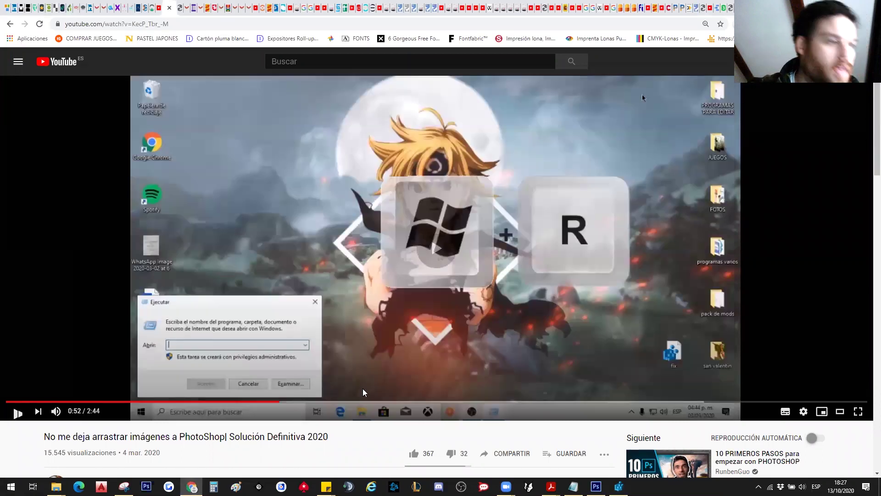
click(336, 402)
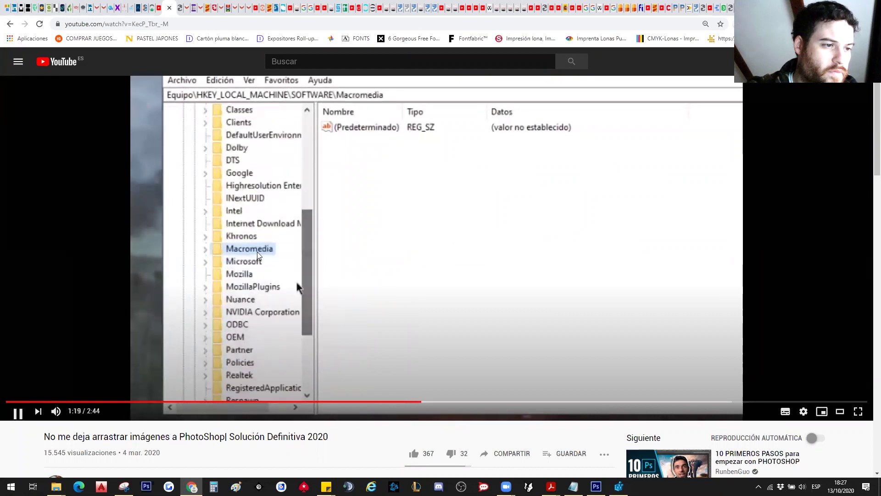
click(464, 248)
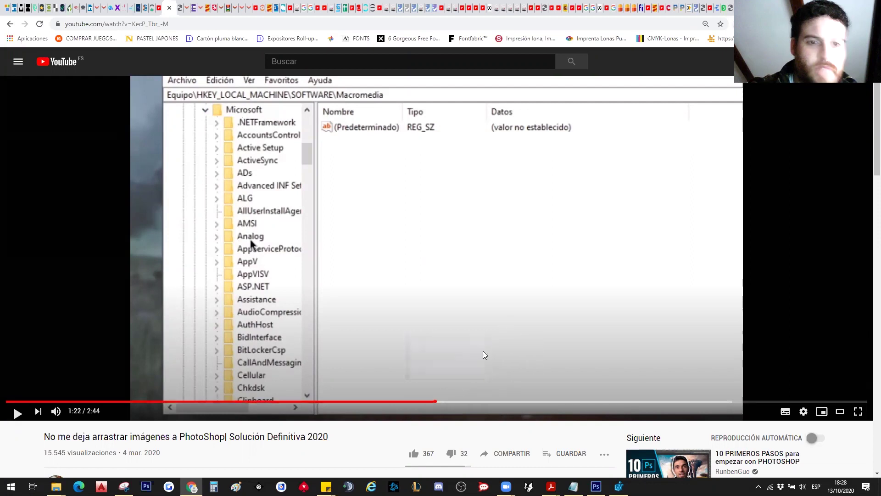
click(509, 319)
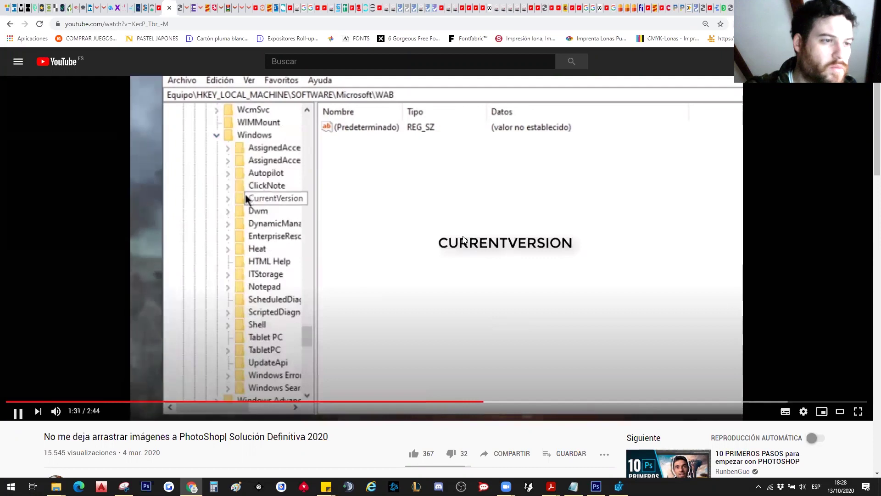
click(430, 195)
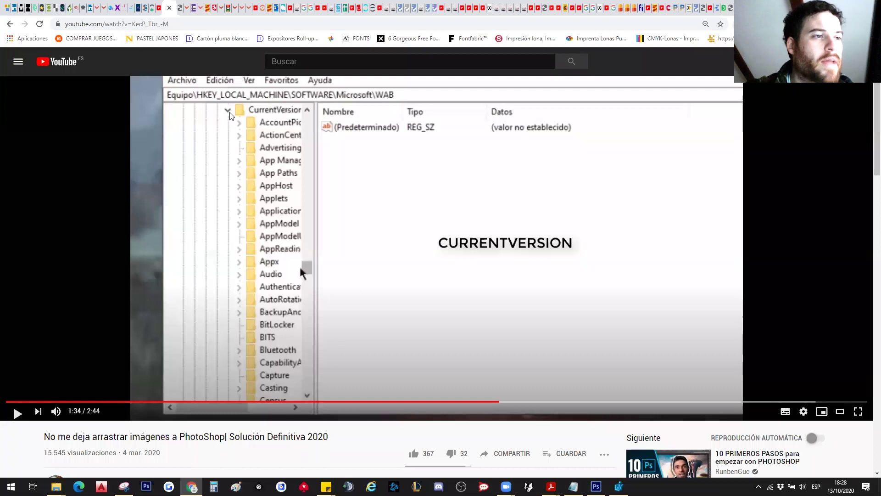
click(442, 173)
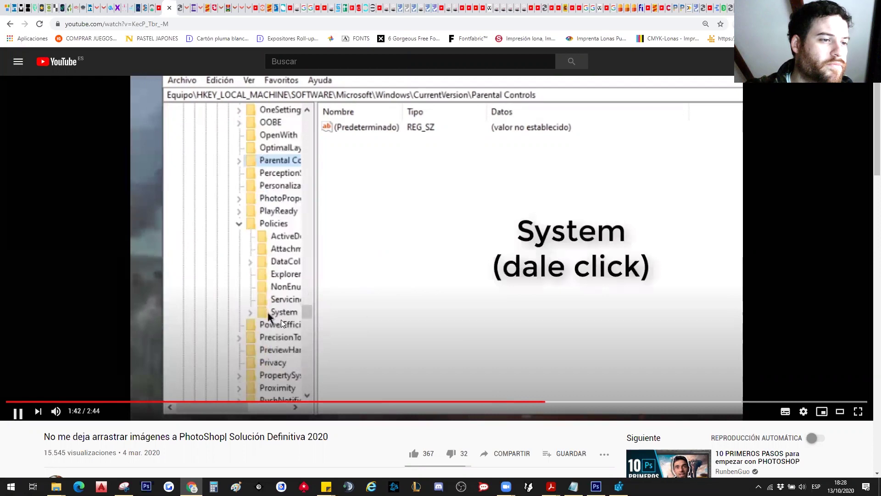
click(533, 219)
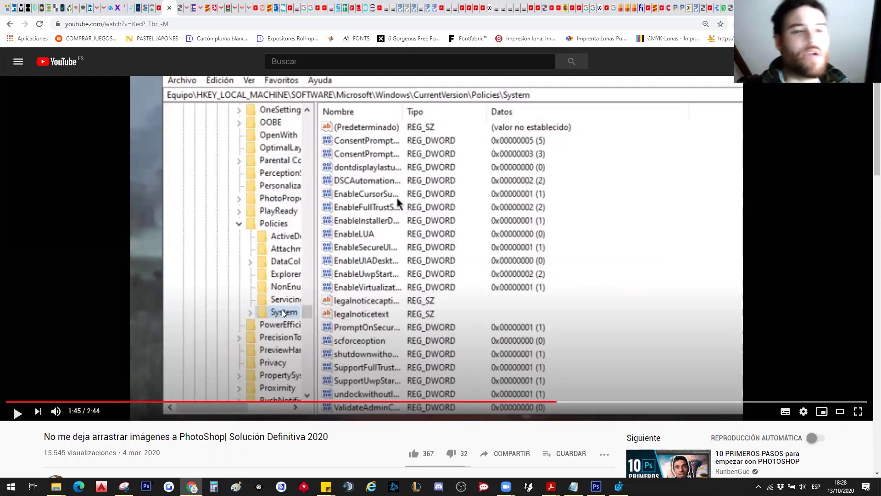
click(420, 287)
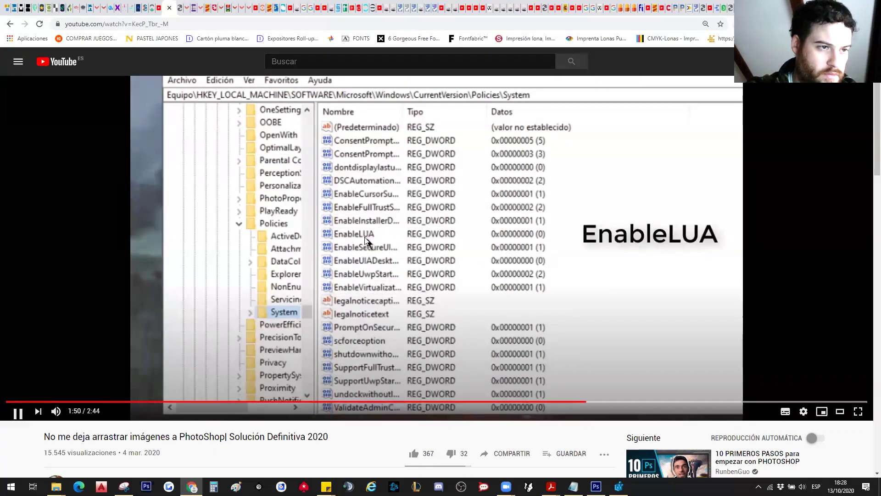
click(558, 256)
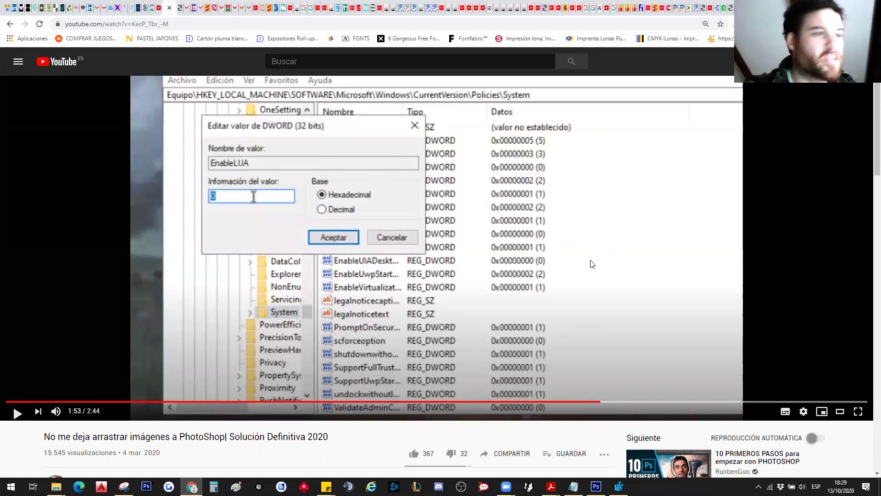
click(548, 284)
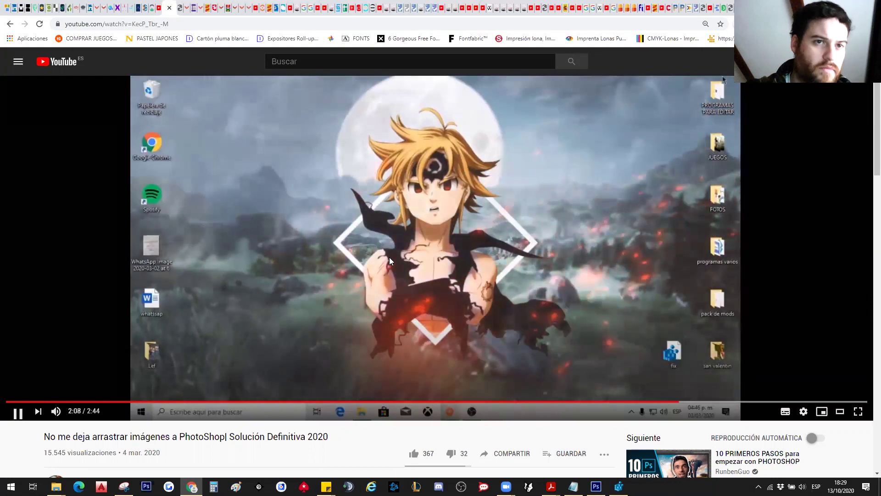
click(616, 271)
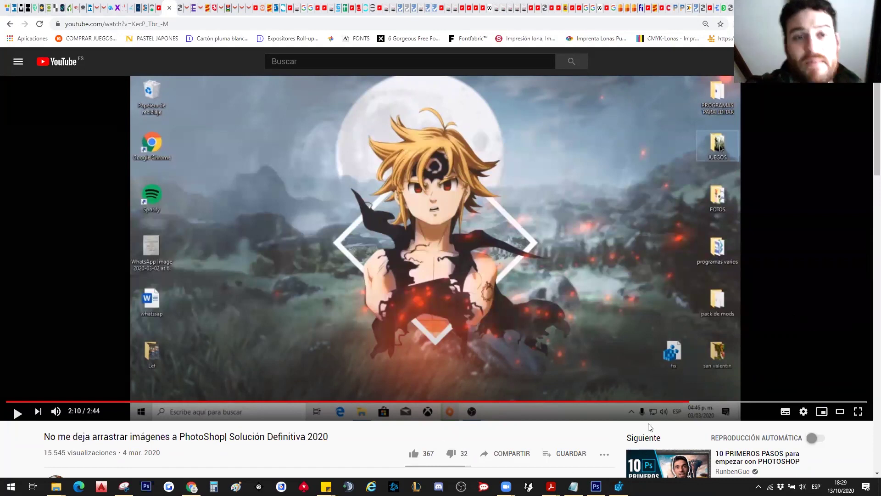
Step: Drag clay-banks-unsplash.jpg from Descargas Chrome onto the white canvas and commit it as a layer
click(595, 486)
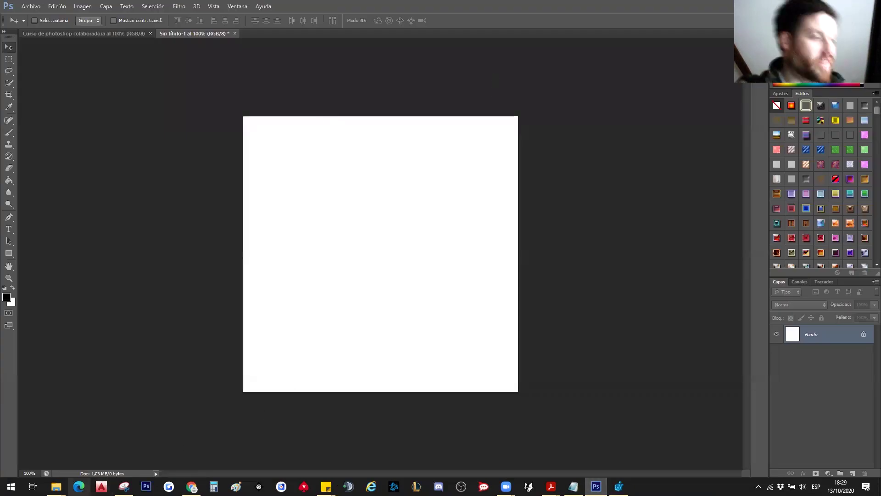
mouse_move(56, 486)
click(163, 455)
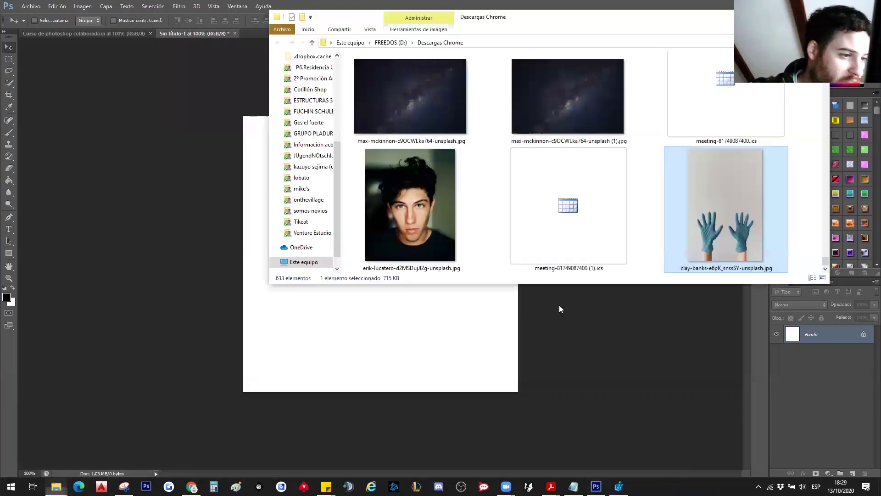
drag(681, 196, 552, 325)
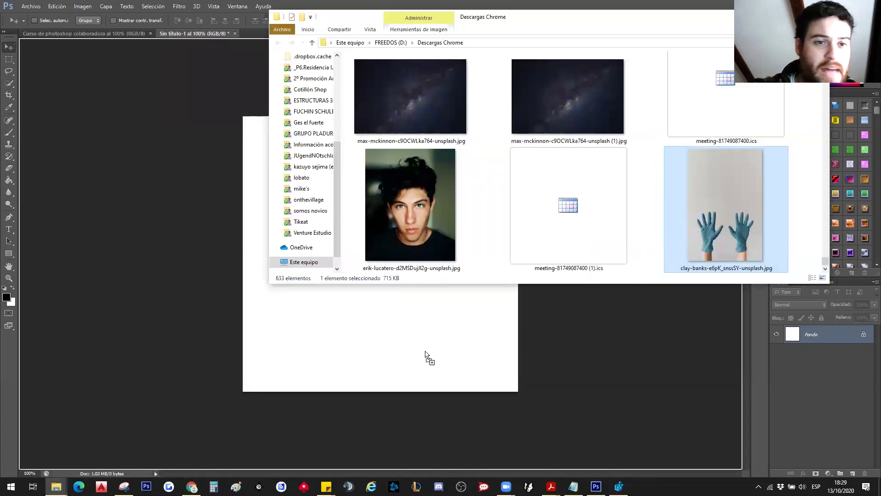
drag(425, 356, 349, 337)
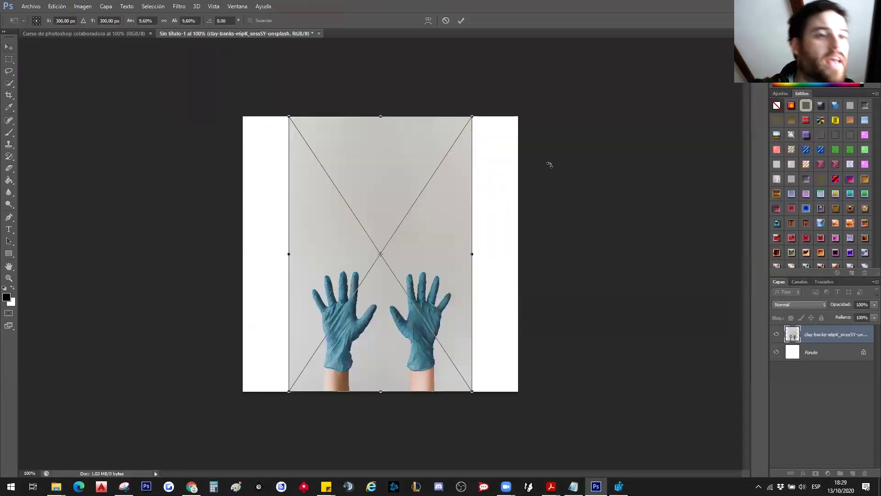
key(Return)
Step: Browse File > Open to FREEDOS (D:) > Descargas Chrome, pick the kees-streefkerk photo, then cancel
click(37, 8)
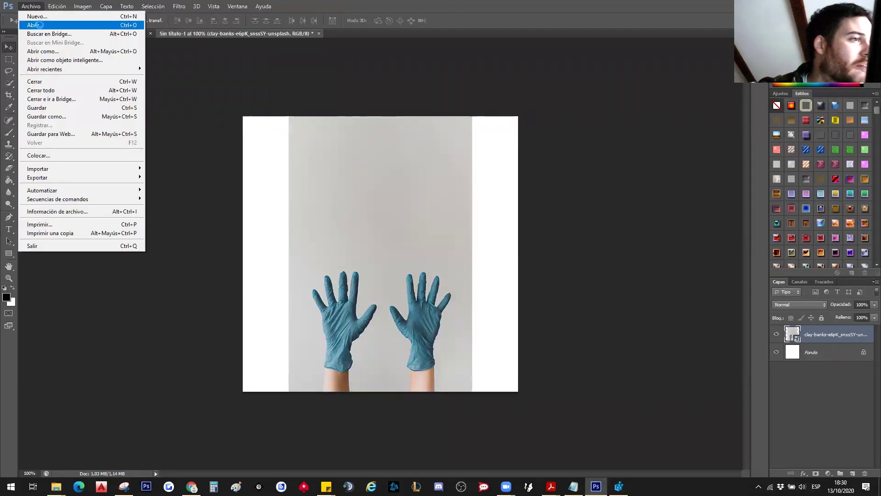
click(37, 25)
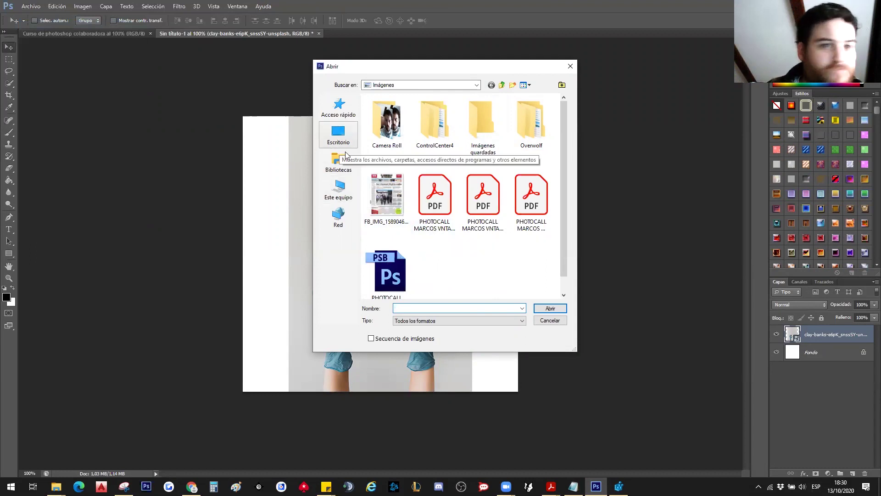
click(339, 192)
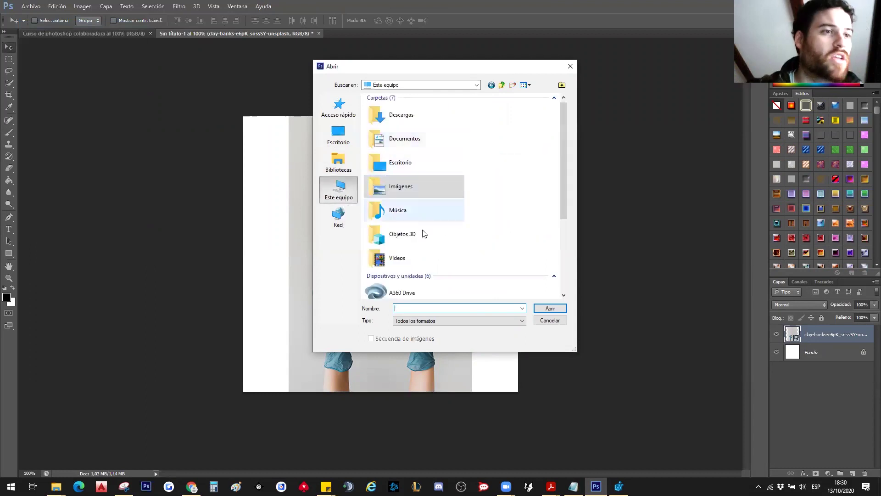
drag(564, 175, 572, 174)
scroll(413, 257, down, 5)
double_click(408, 282)
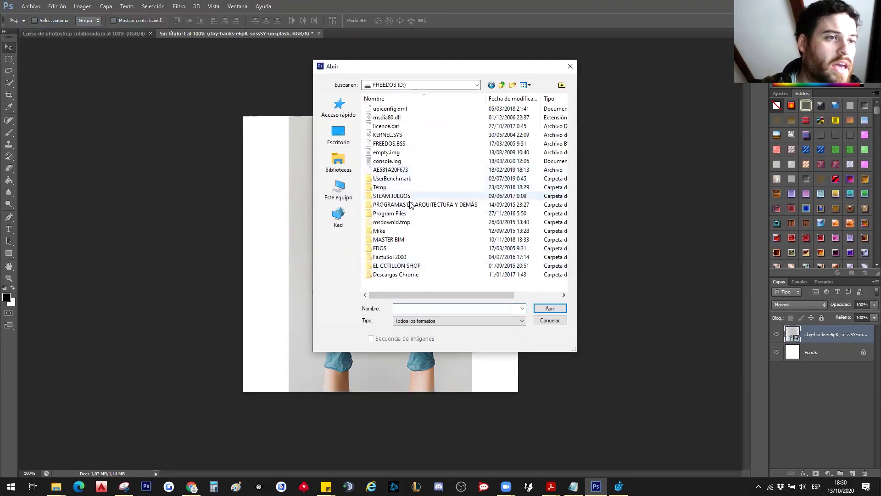
double_click(395, 274)
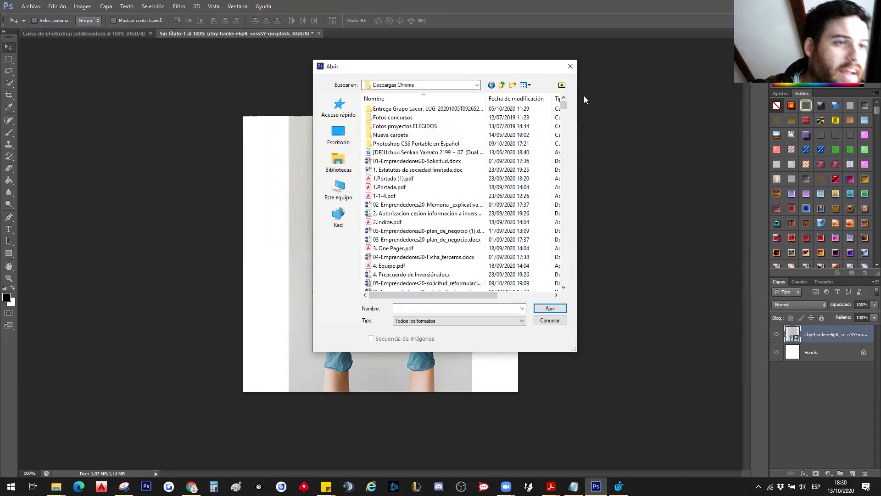
mouse_move(564, 104)
mouse_down()
mouse_move(561, 205)
mouse_move(564, 190)
mouse_up()
click(404, 179)
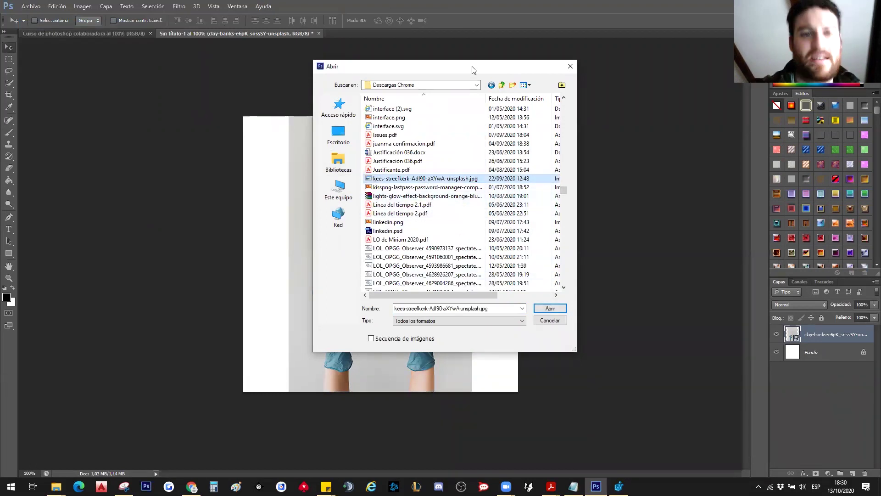
key(Return)
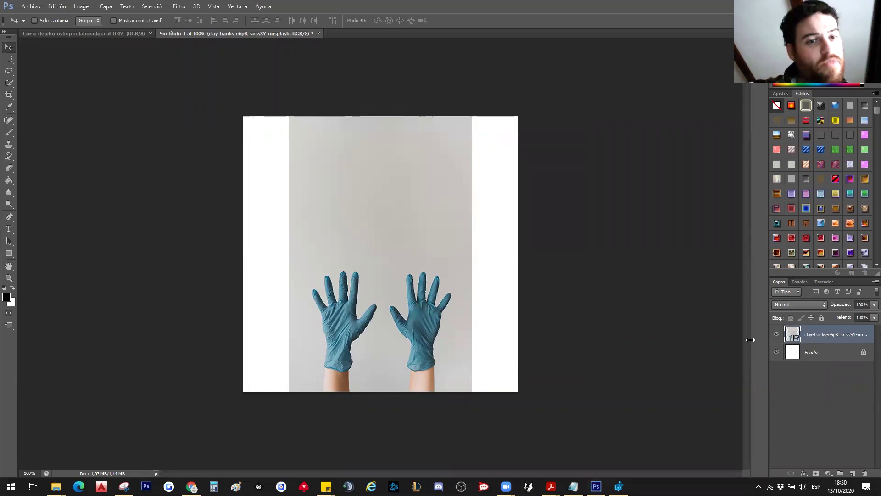
Step: Rasterize the blue gloves layer via Rasterizar capa and switch to the Rectangular Marquee tool
right_click(812, 337)
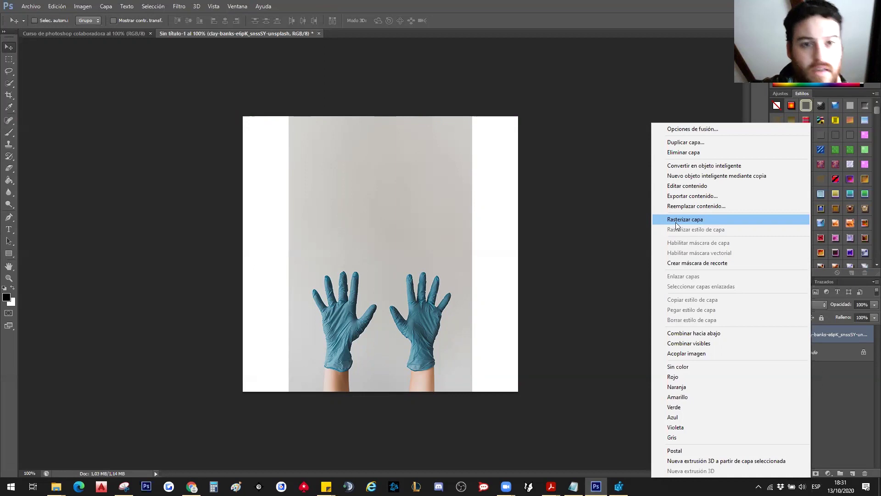
click(676, 222)
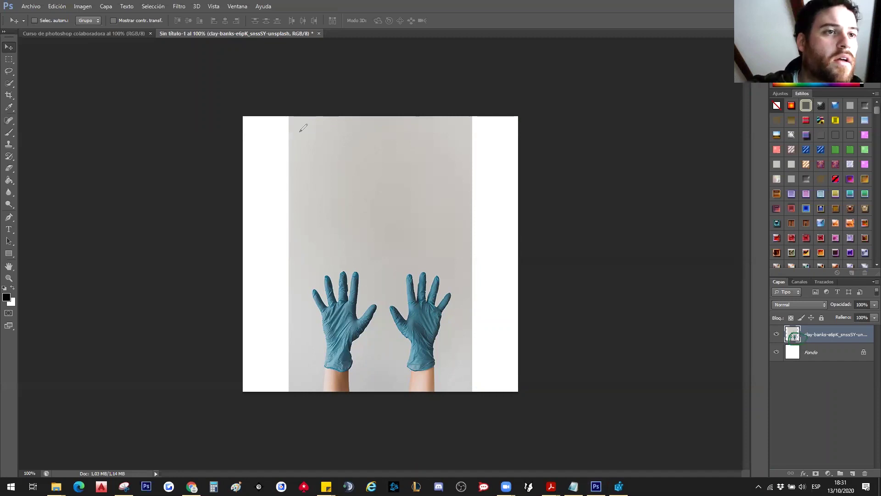
drag(800, 331, 800, 334)
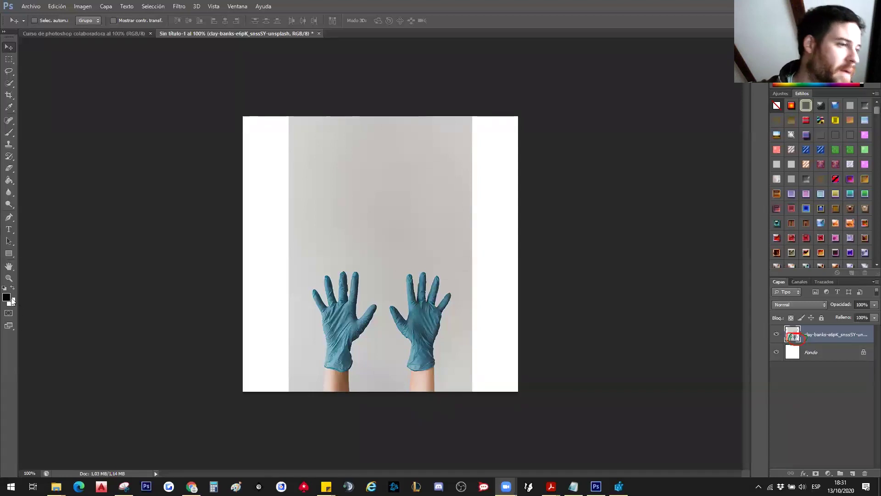
click(9, 59)
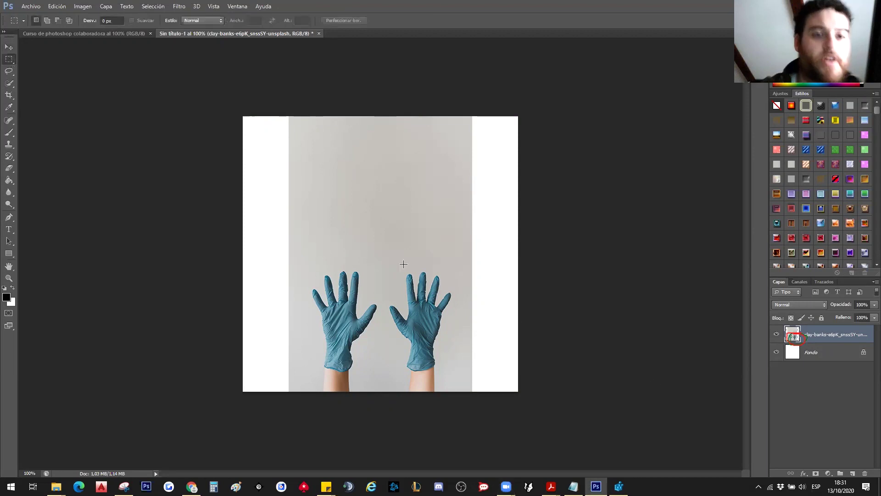
click(9, 47)
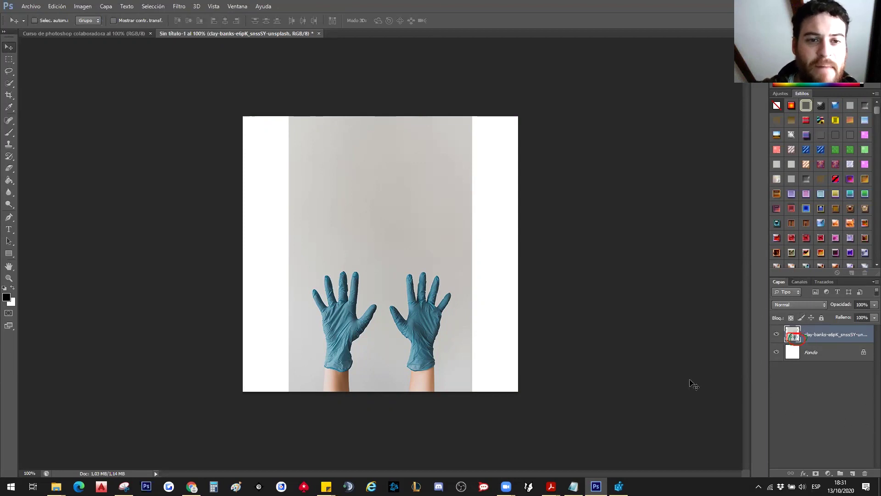
right_click(818, 338)
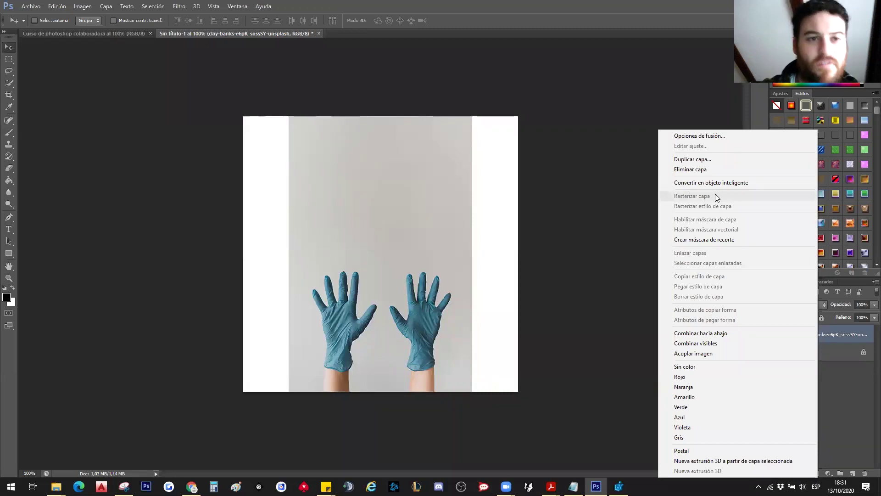
click(846, 392)
click(797, 340)
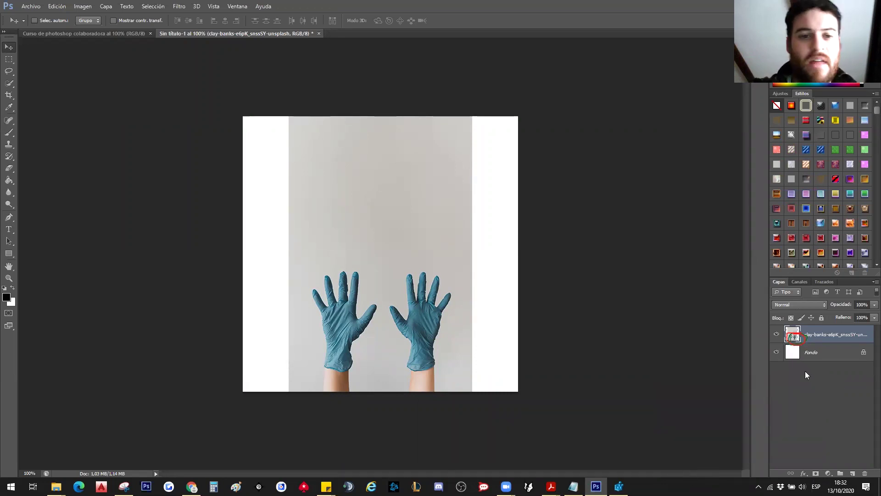
click(9, 60)
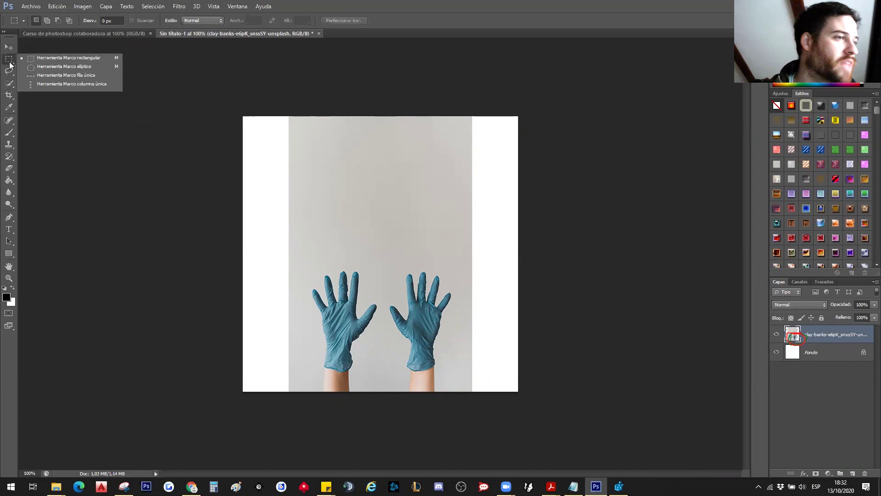
click(46, 58)
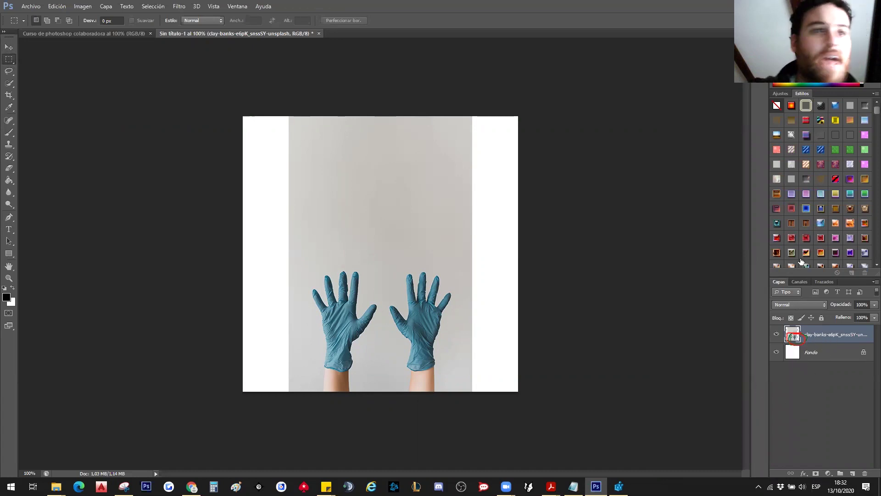
right_click(813, 334)
click(838, 342)
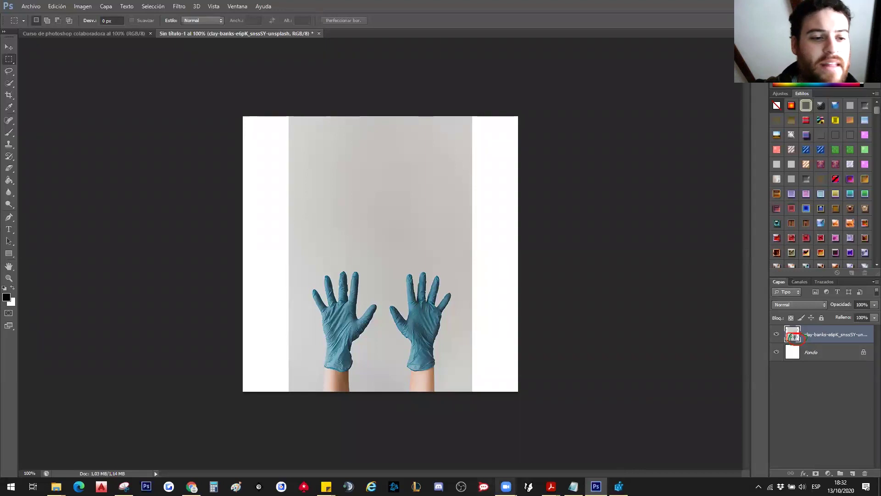
click(517, 454)
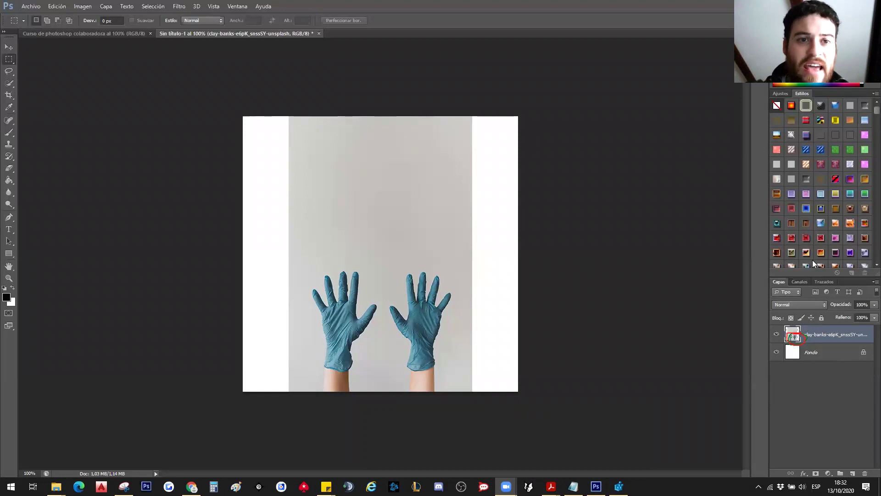
right_click(832, 337)
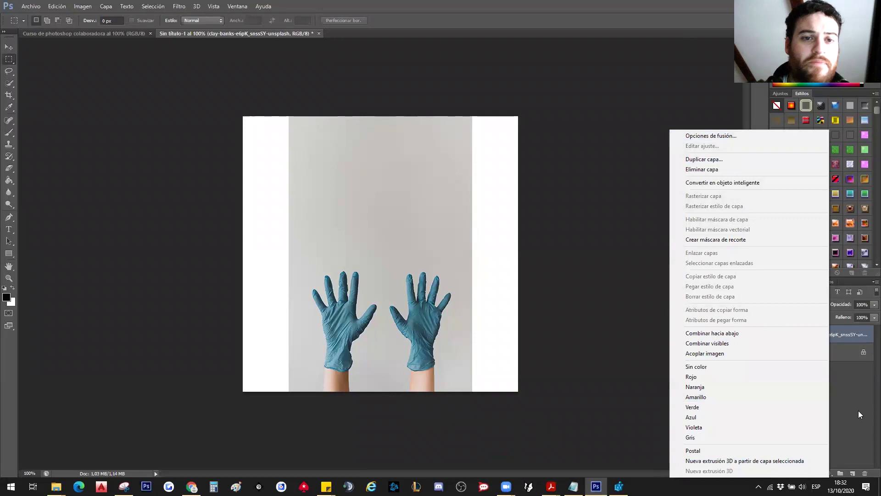
click(858, 411)
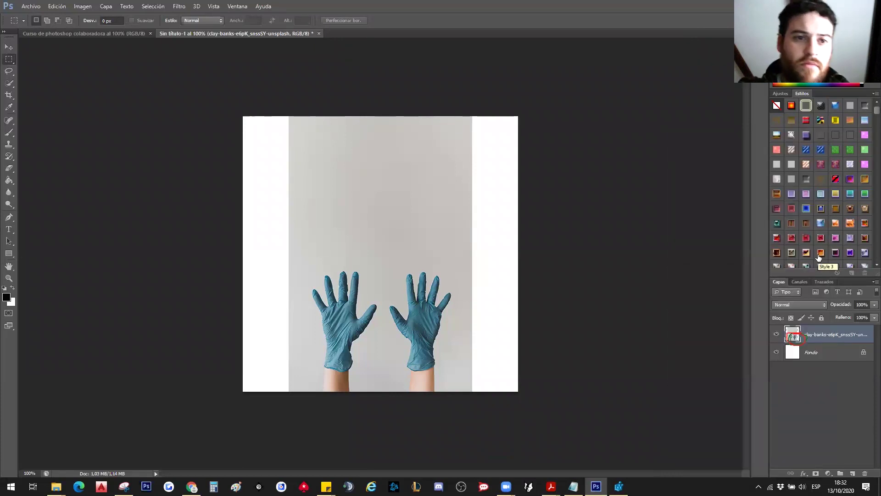
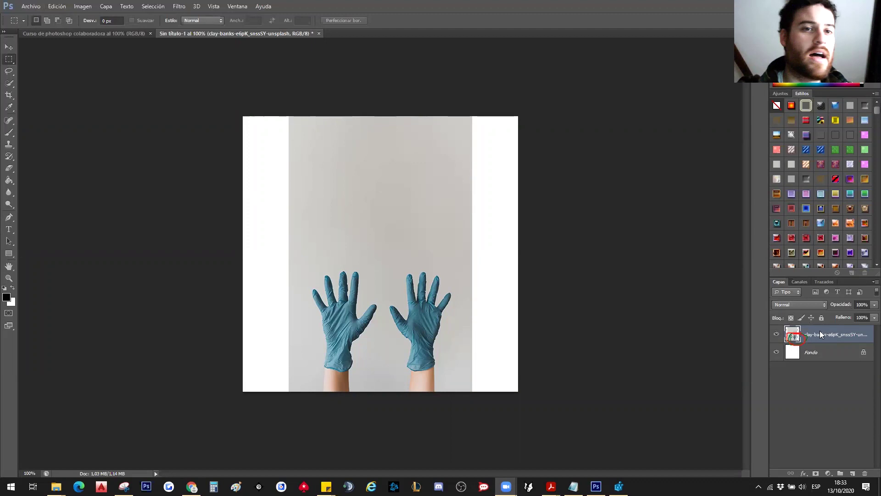
Step: Replace the gloves layer with clay-banks-e6pK_snssSY-unsplash.jpg from Descargas, confirming its centred placement
key(Delete)
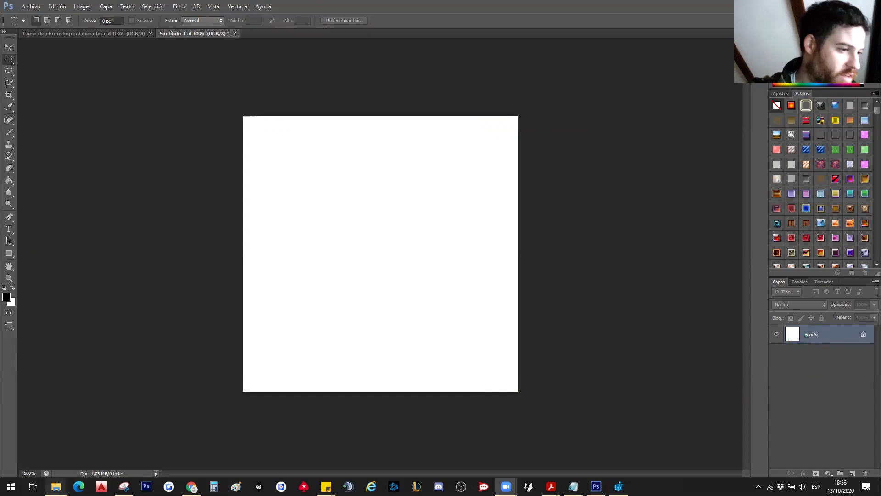
mouse_move(56, 486)
click(191, 447)
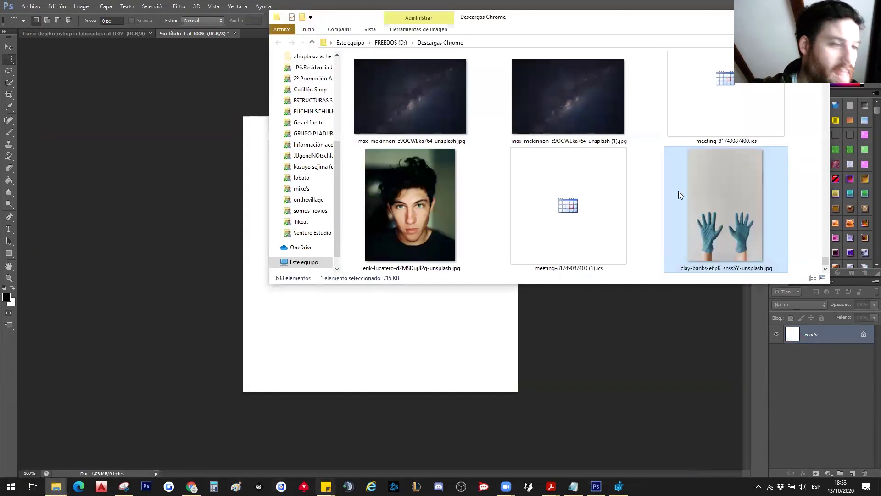
drag(703, 219, 454, 328)
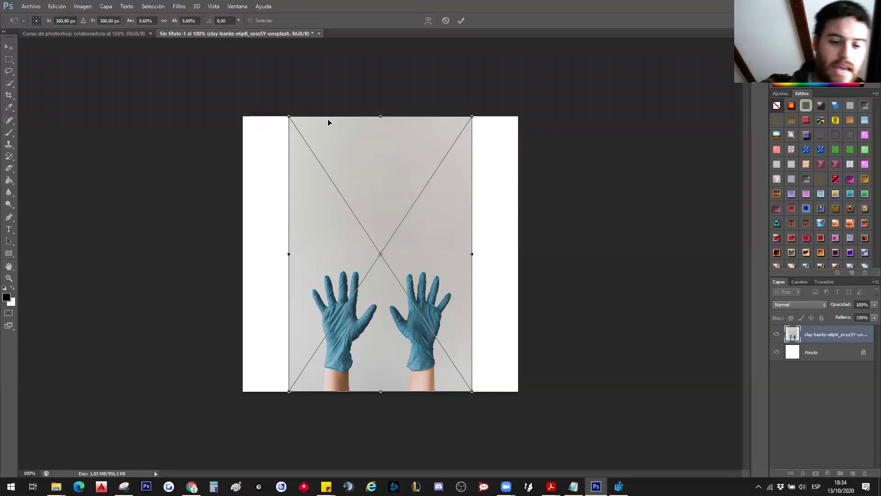
key(Return)
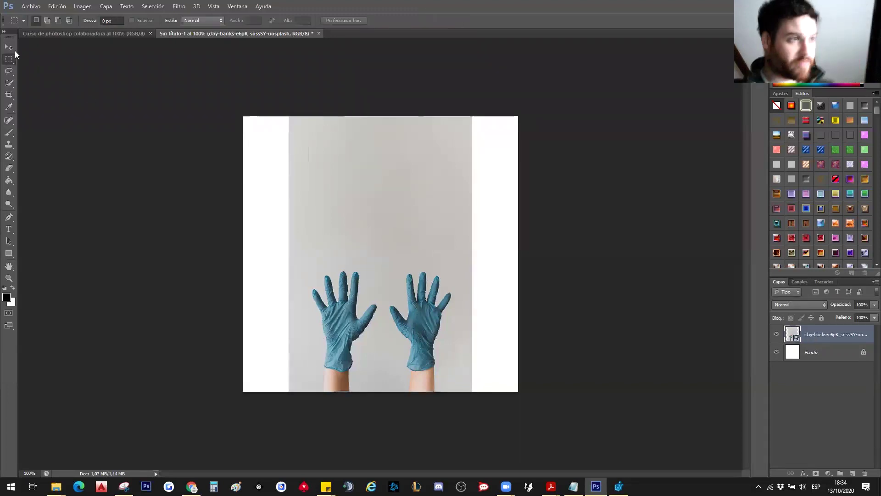
Step: Rasterize the clay-banks gloves layer with Rasterizar capa and check it is no longer a smart object
click(13, 49)
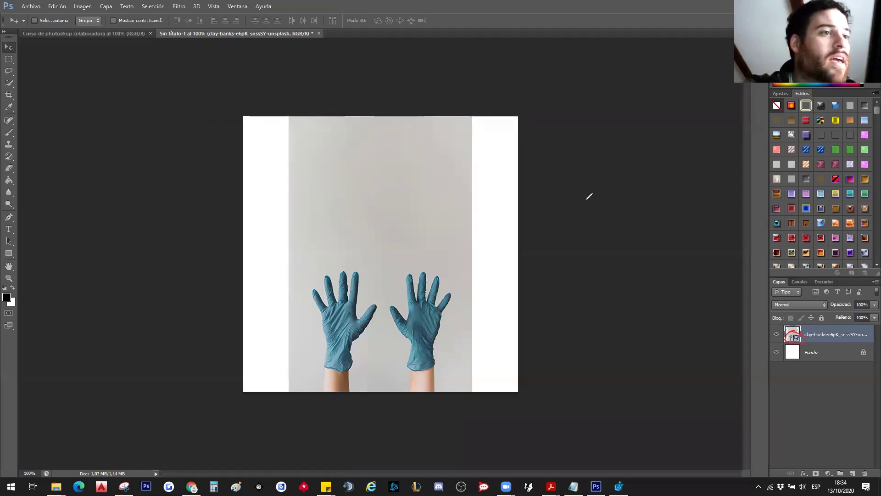
right_click(827, 336)
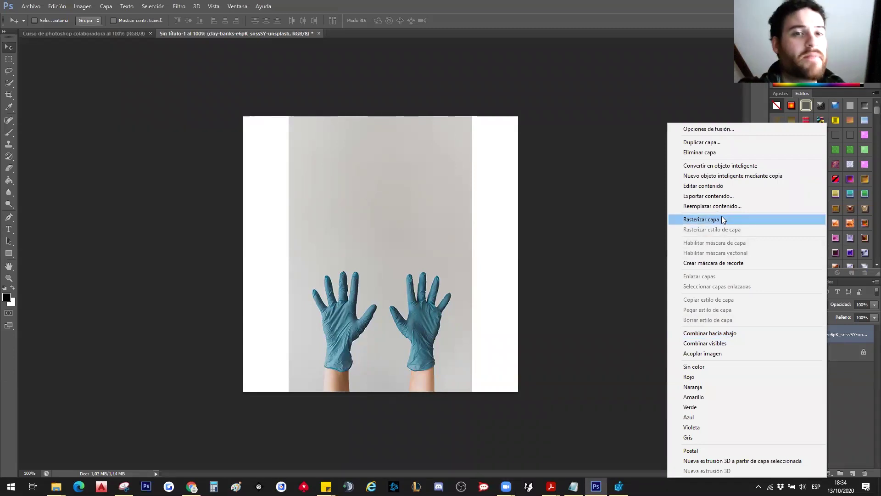
click(721, 219)
mouse_move(550, 487)
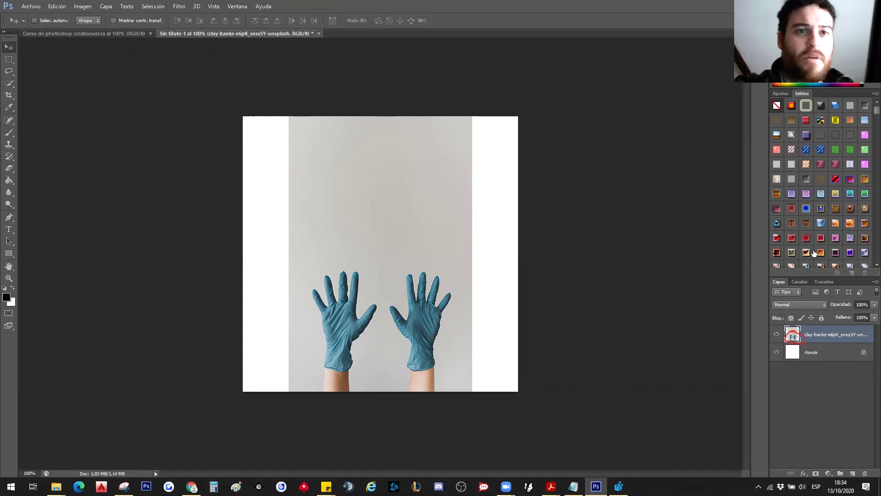
right_click(810, 340)
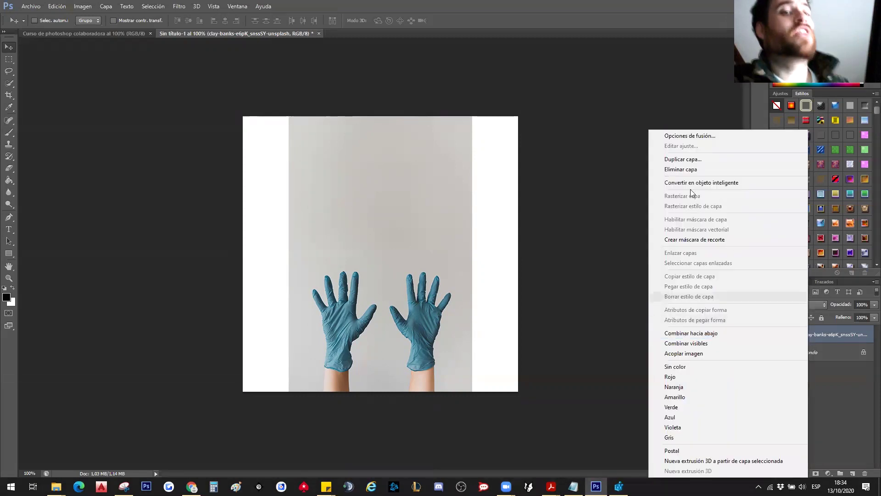
click(833, 402)
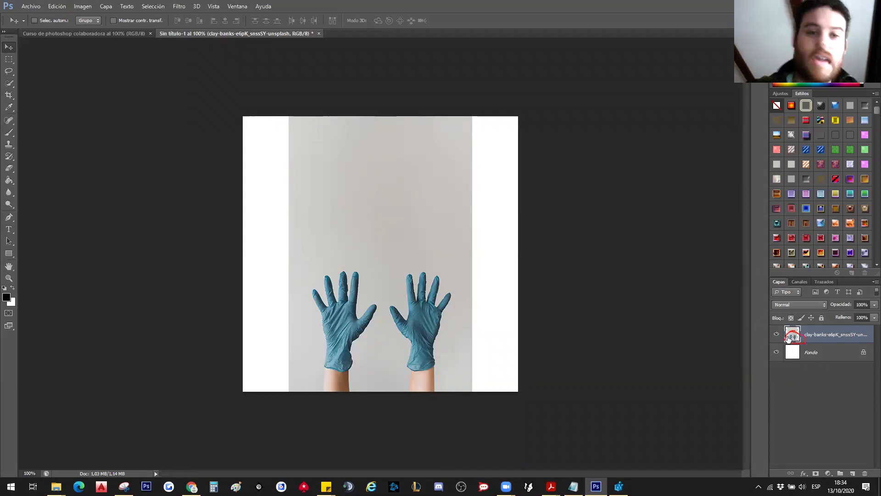
Step: Briefly try the Move and Lasso tools, then settle on the Rectangular Marquee tool
click(10, 59)
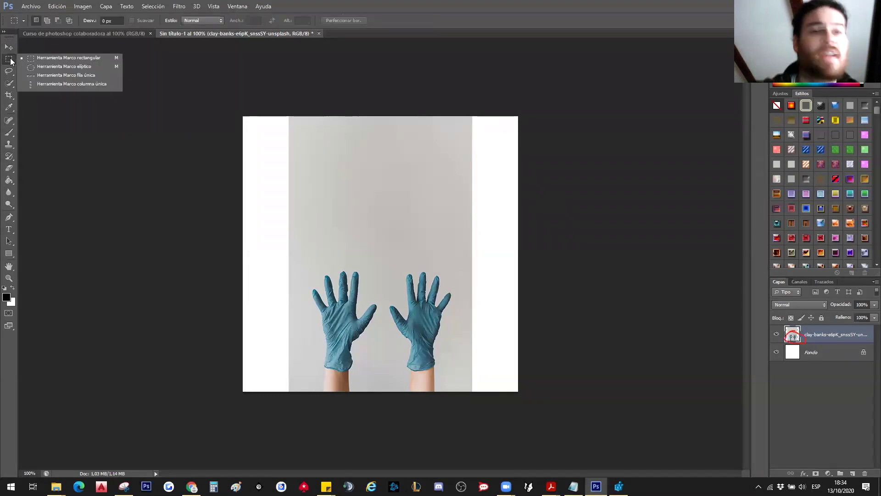
click(8, 50)
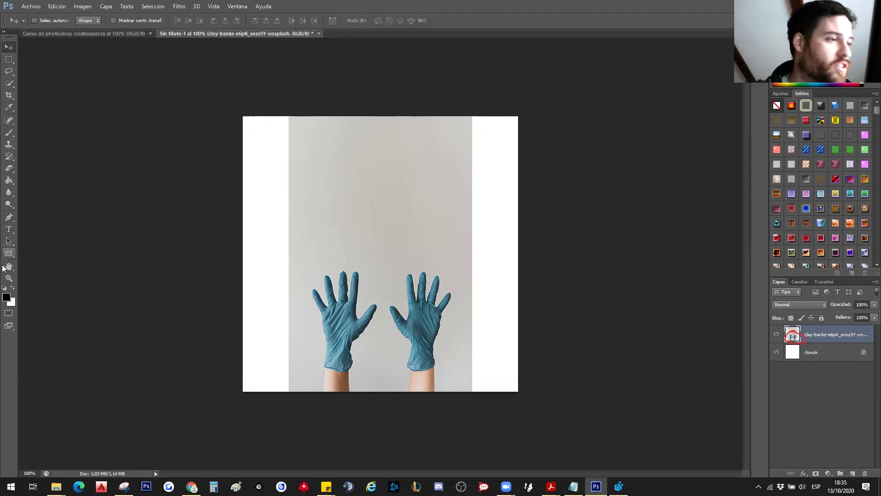
click(11, 63)
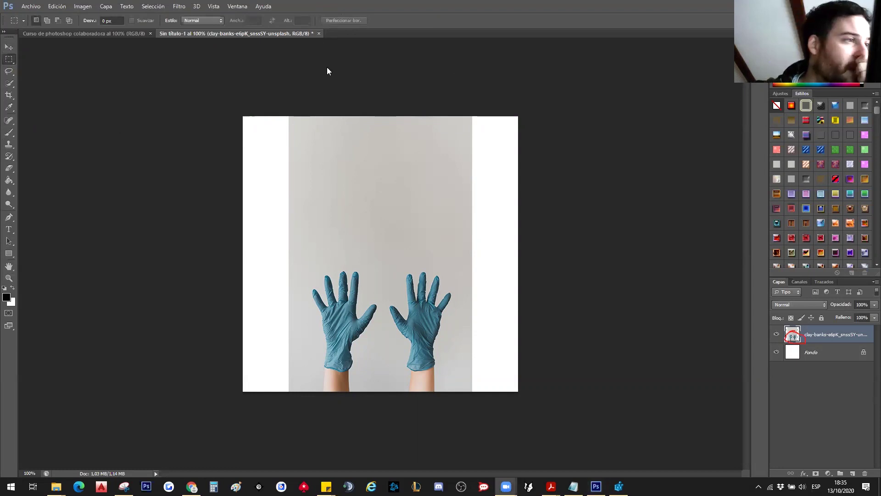
drag(4, 65, 15, 75)
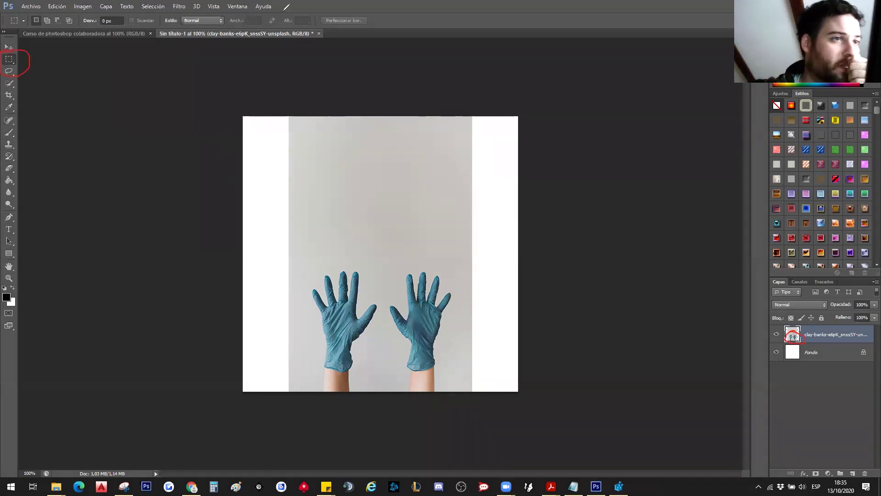
click(11, 64)
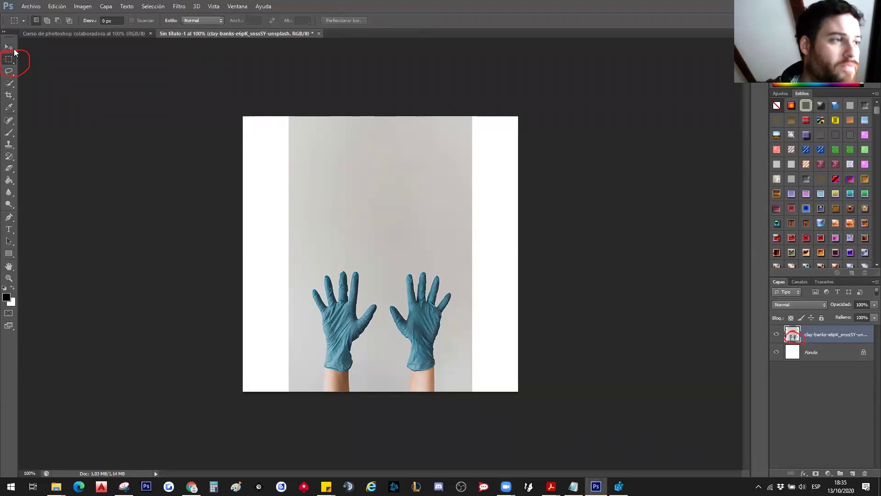
click(9, 70)
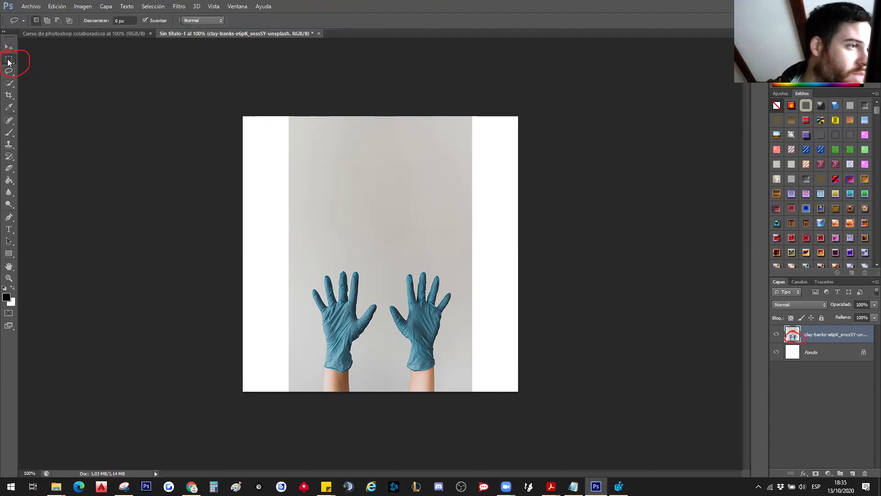
click(8, 63)
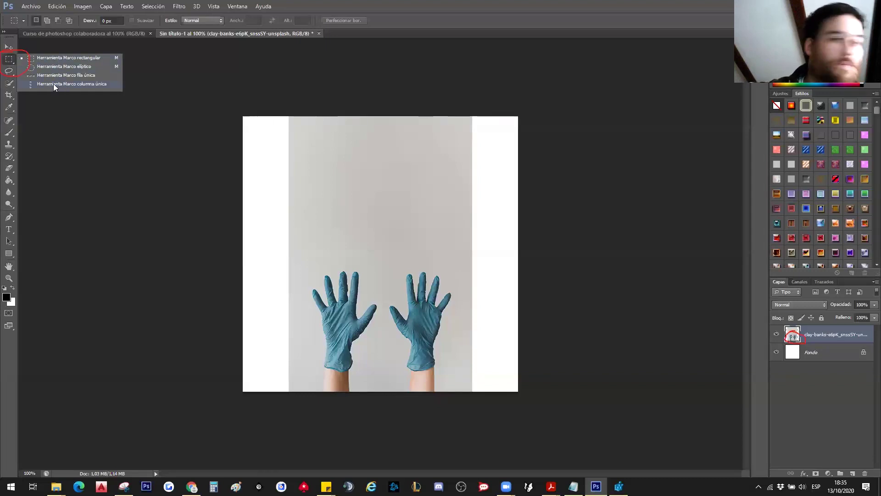
click(12, 65)
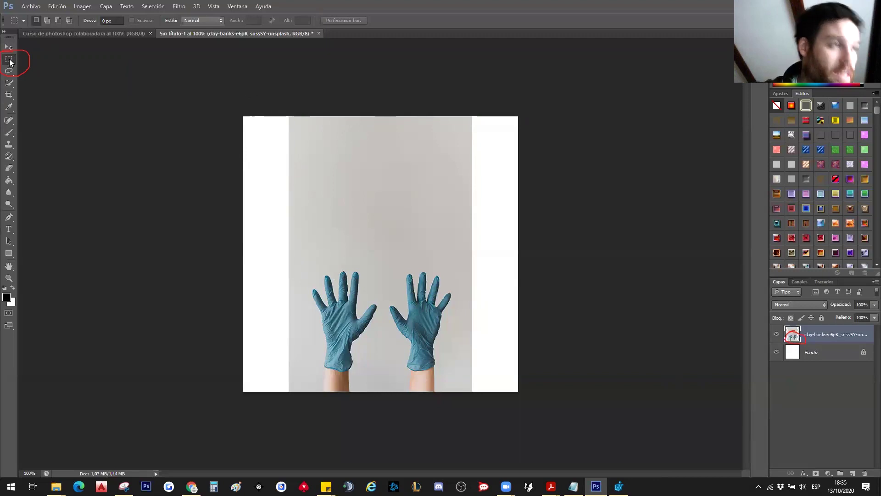
Step: Select the wall above the gloves with a rectangle, trial-delete and undo, then bring up its context menu
drag(279, 105, 489, 262)
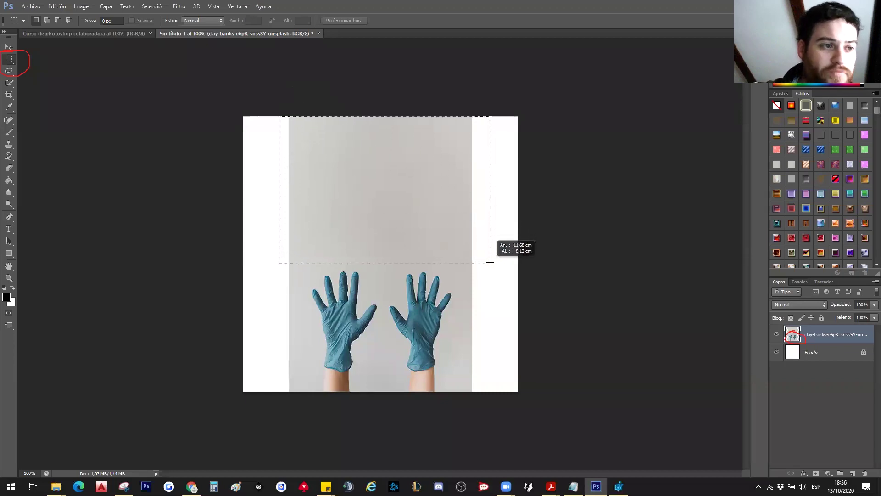
drag(490, 262, 489, 249)
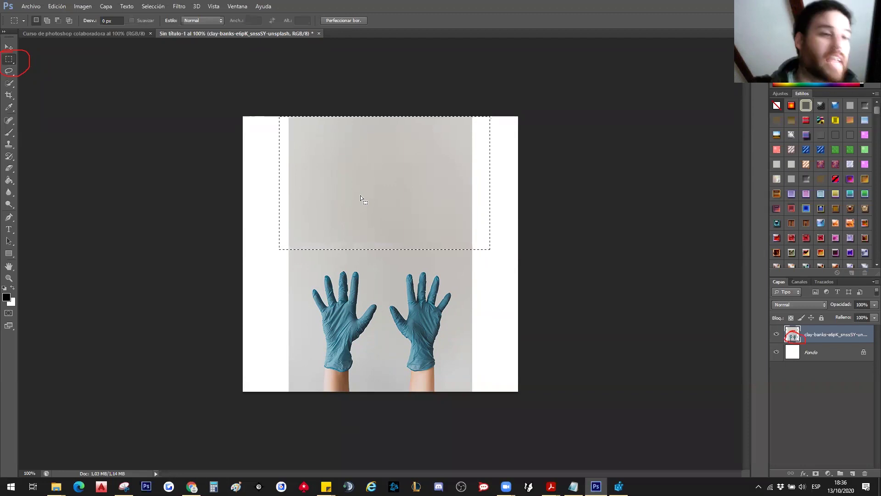
key(Delete)
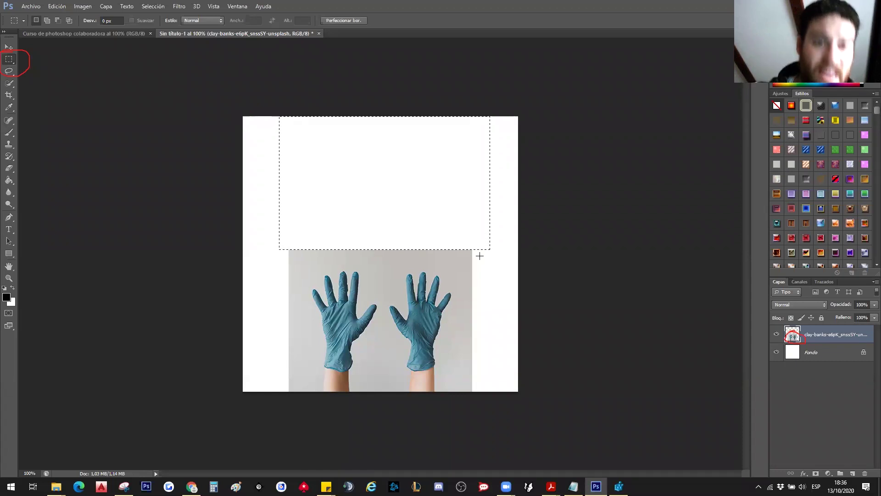
key(ctrl+z)
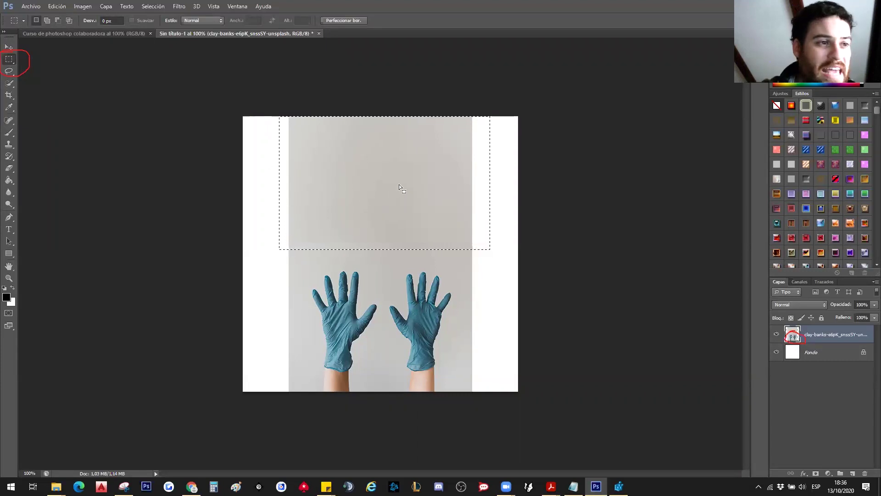
right_click(399, 185)
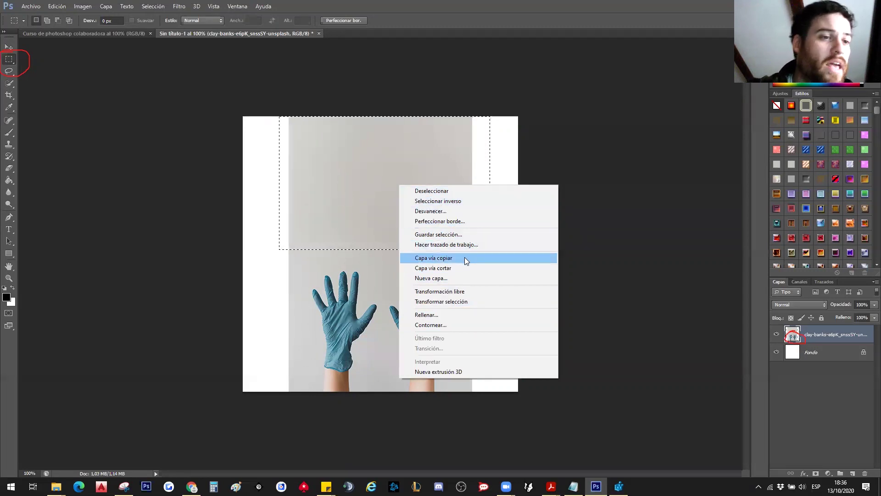
Step: Test Capa vía cortar on the wall selection, undo it, then deselect the rectangle
click(443, 268)
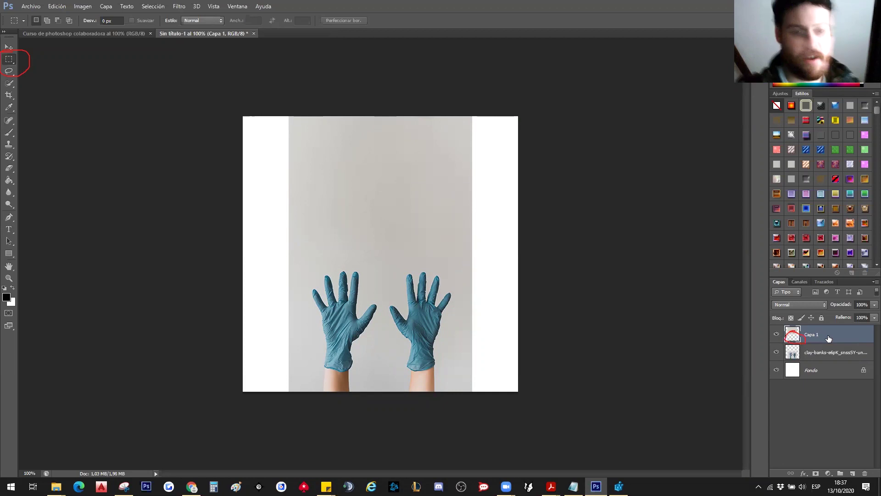
key(ctrl+z)
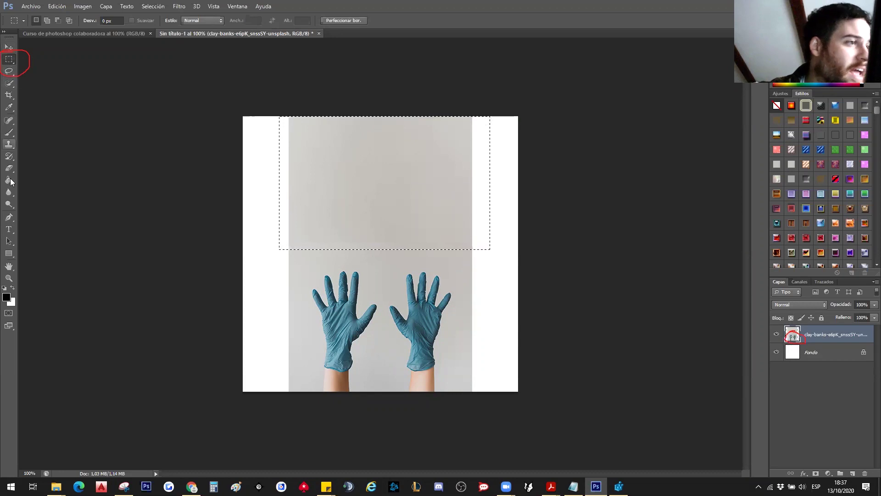
right_click(8, 61)
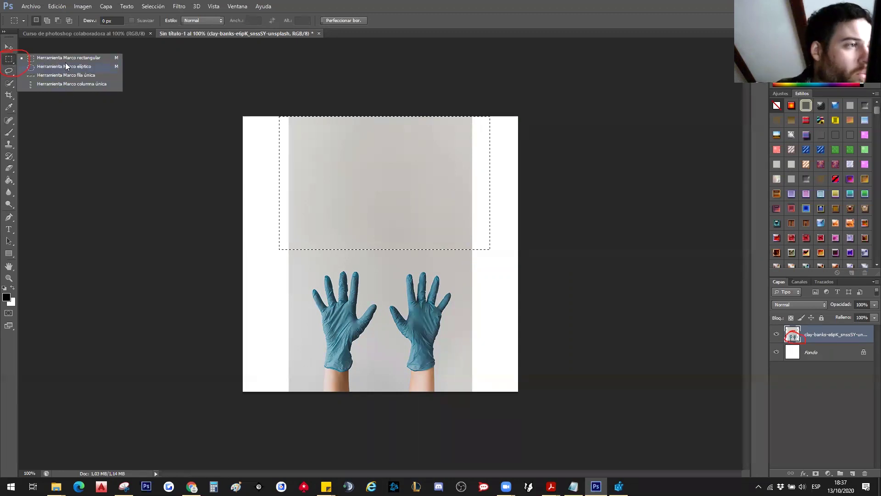
click(11, 65)
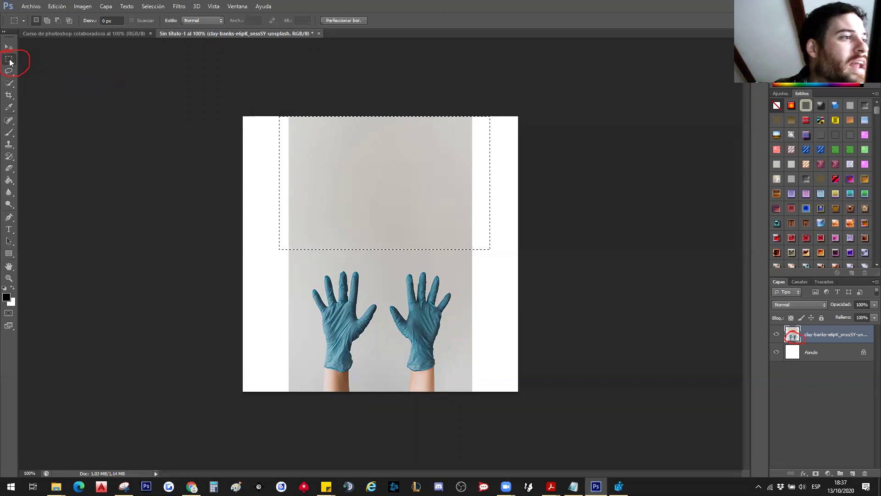
click(11, 62)
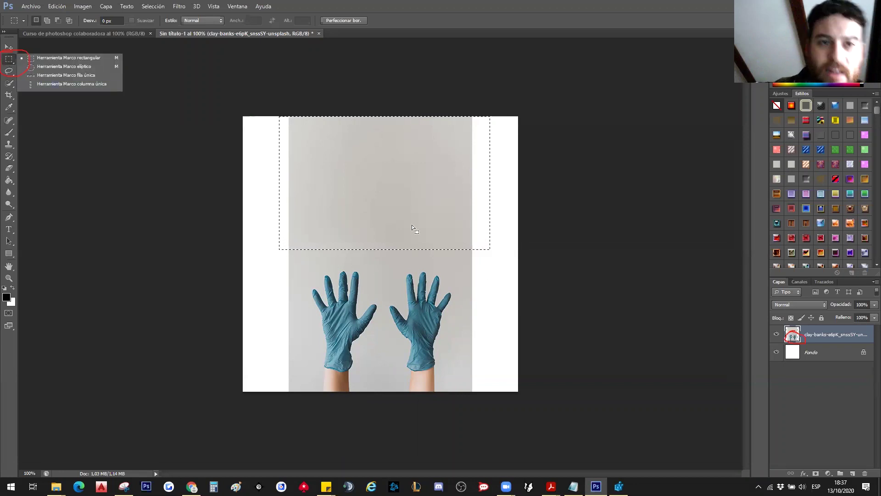
click(289, 210)
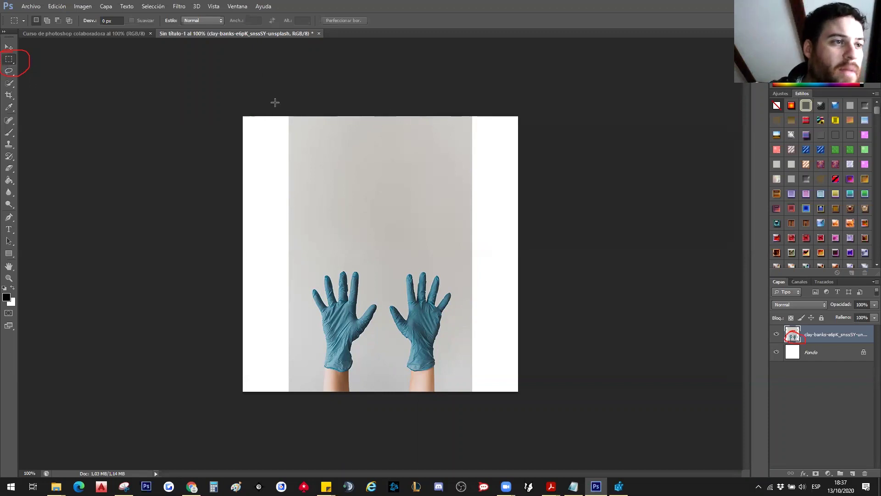
Step: Rectangle-select the upper grey wall, trial-delete and undo, then redraw it slightly wider
drag(276, 102, 462, 206)
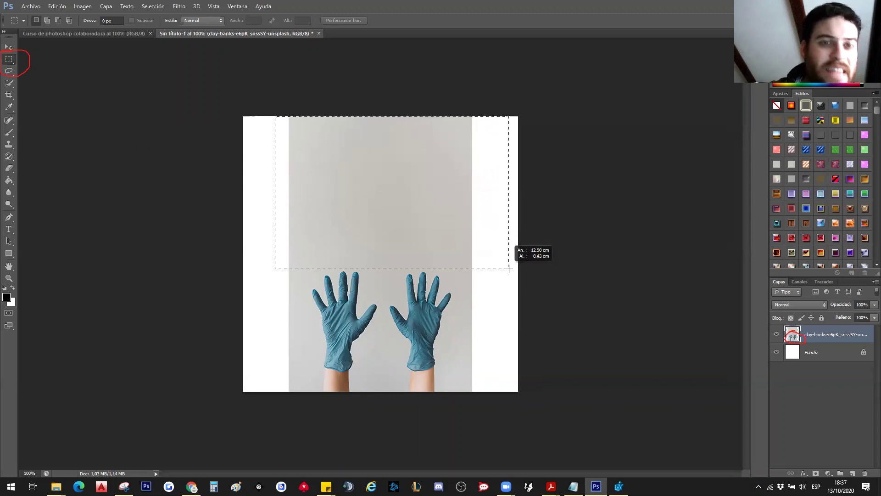
drag(462, 206, 507, 266)
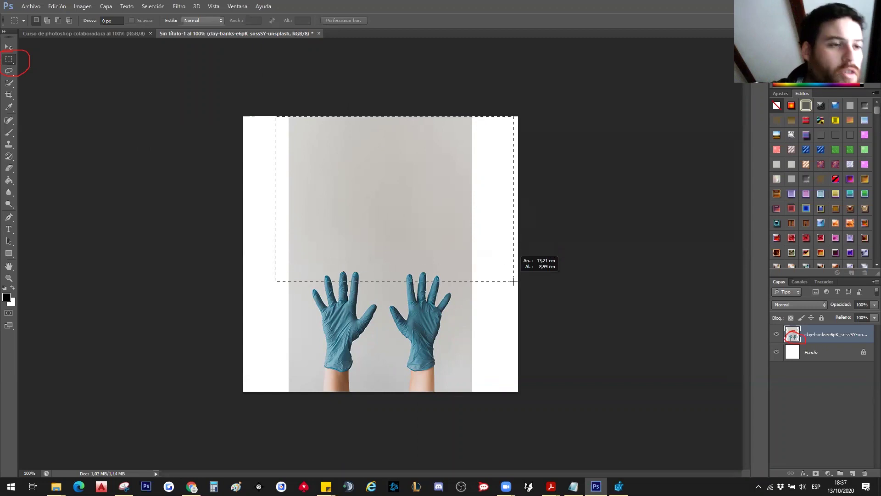
drag(507, 266, 505, 261)
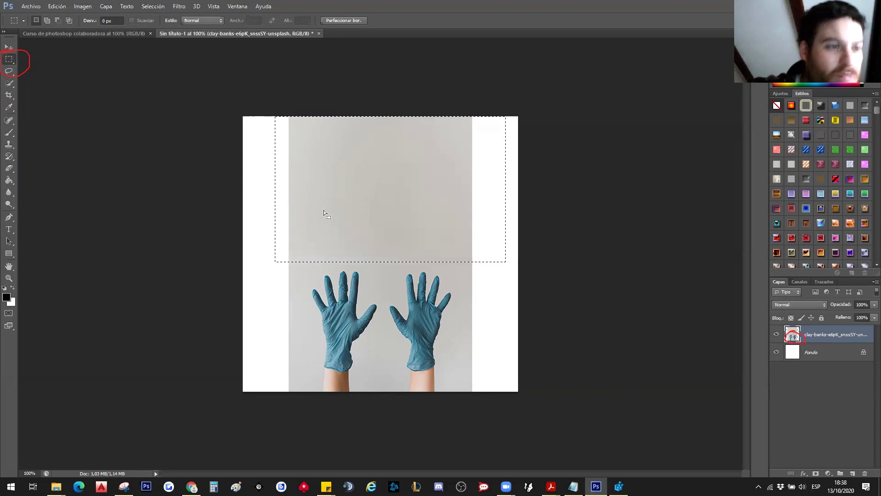
key(Delete)
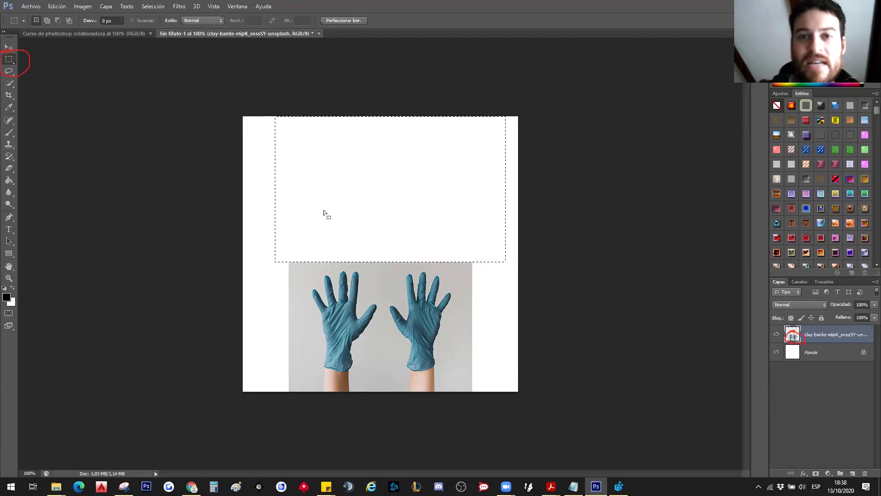
key(ctrl+z)
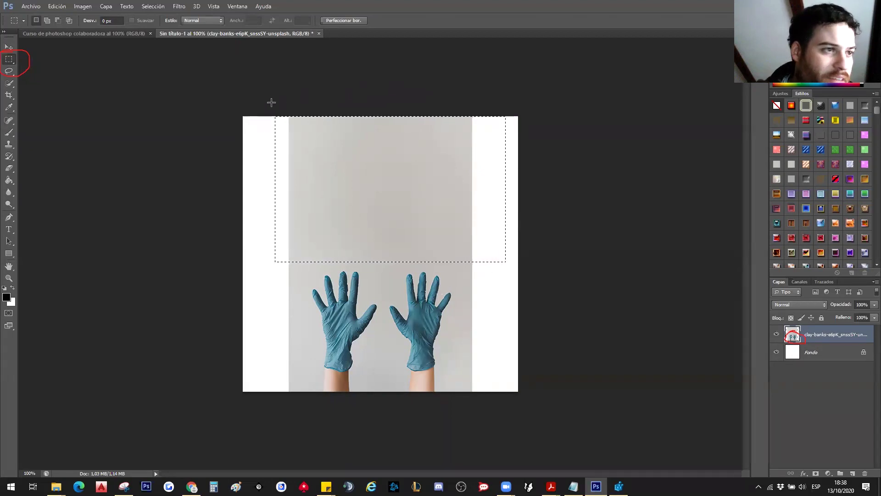
drag(268, 102, 510, 260)
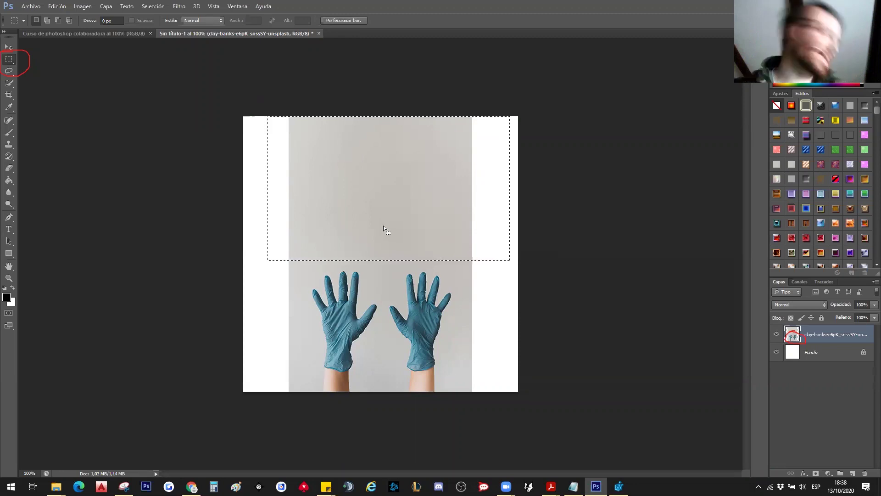
right_click(375, 180)
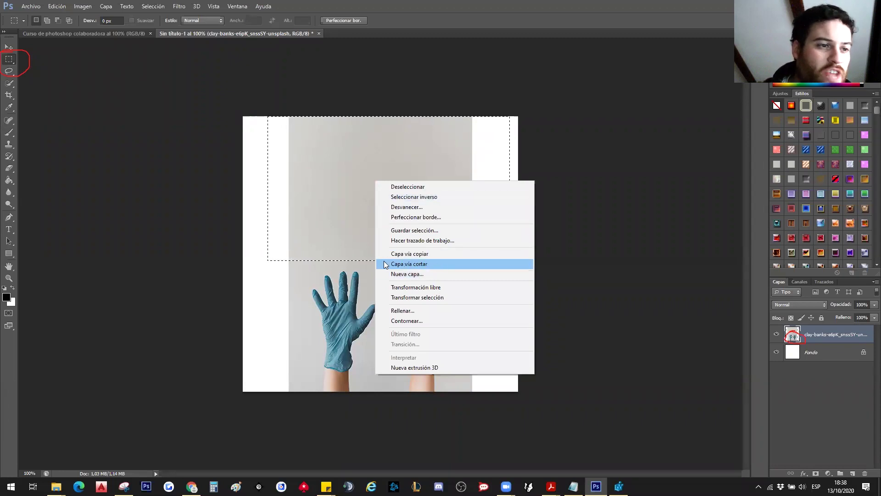
click(421, 263)
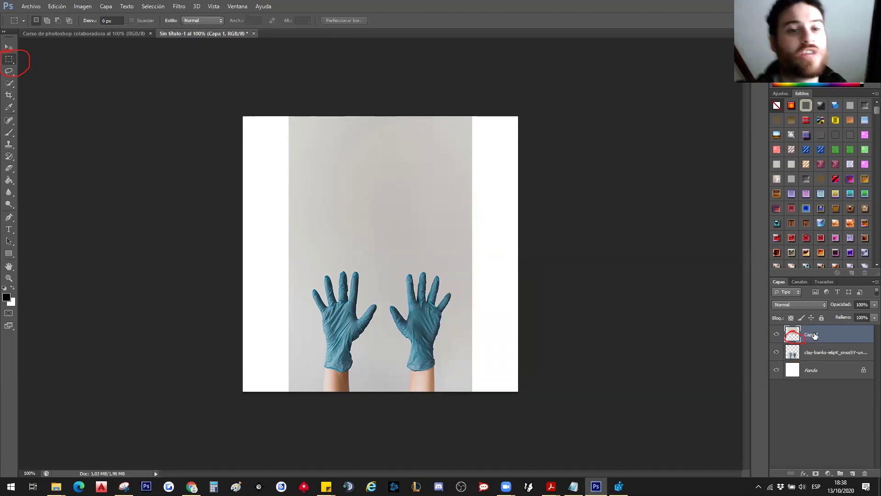
click(776, 336)
click(778, 337)
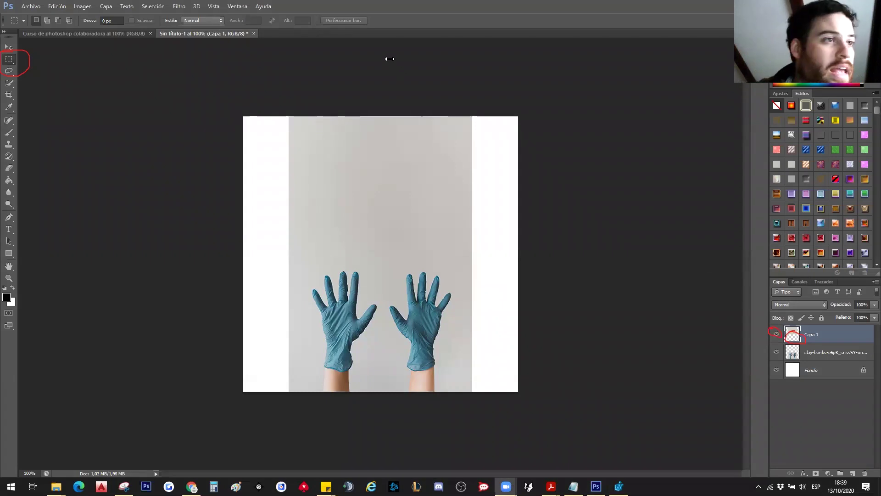
click(776, 334)
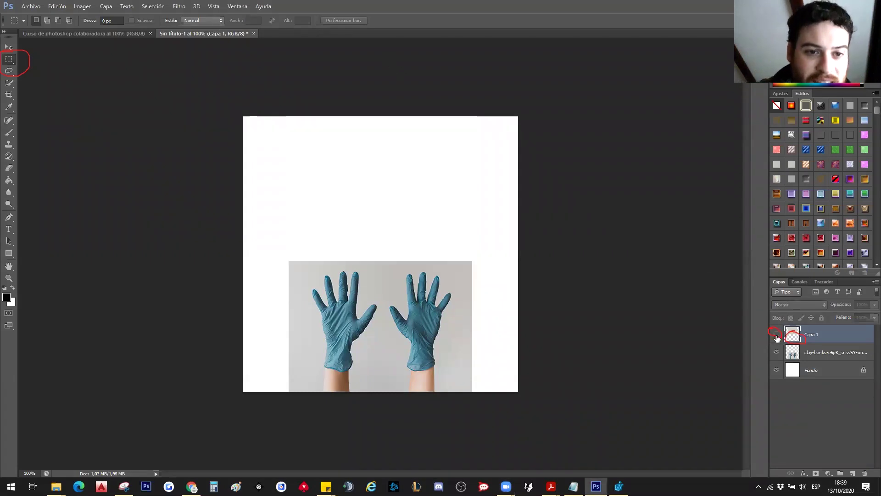
click(777, 335)
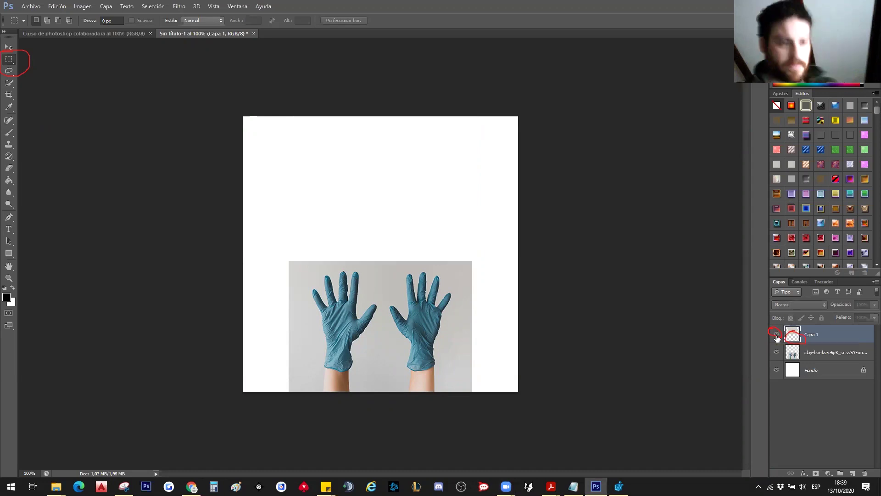
click(777, 335)
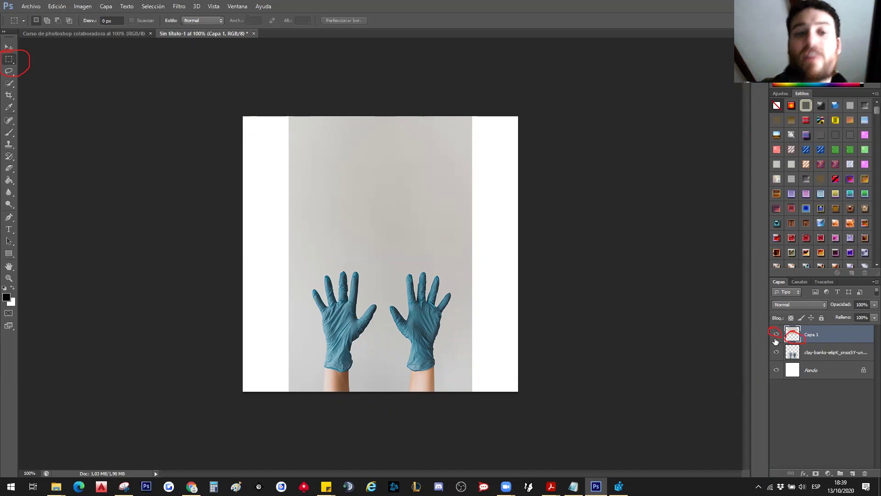
click(776, 334)
click(776, 334)
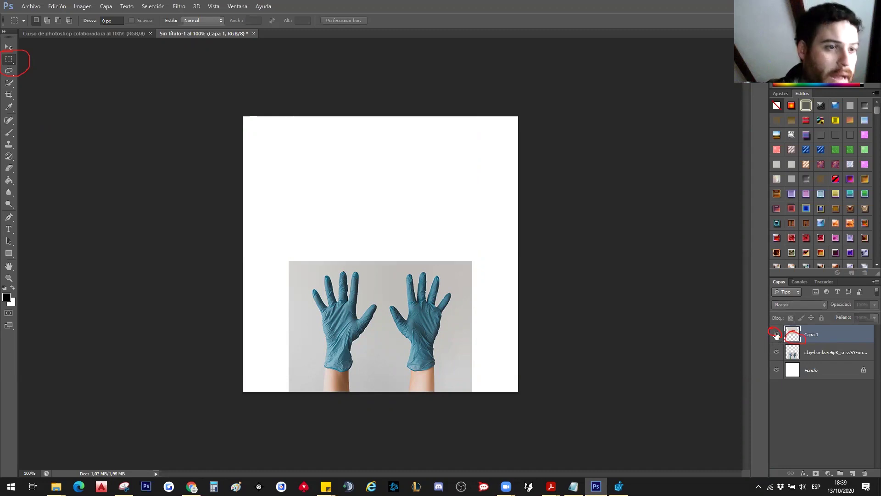
key(ctrl+z)
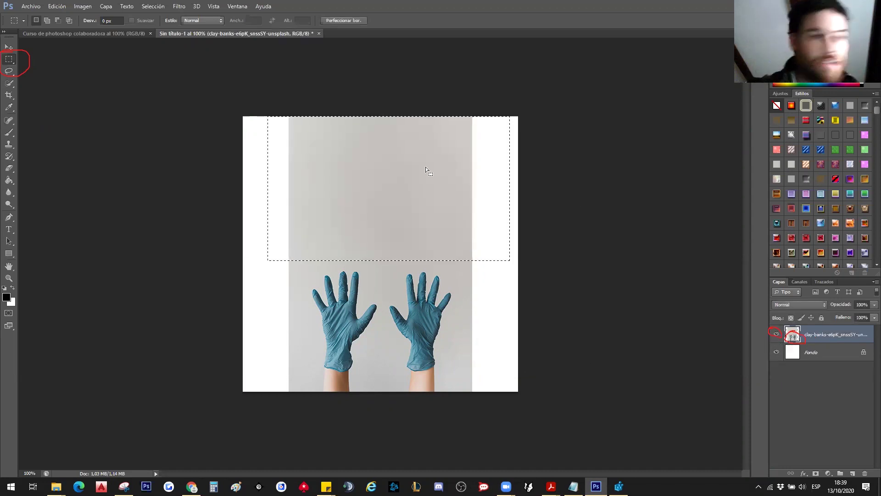
Step: Deselect the rectangle and switch to the Herramienta Marco elíptico
click(363, 281)
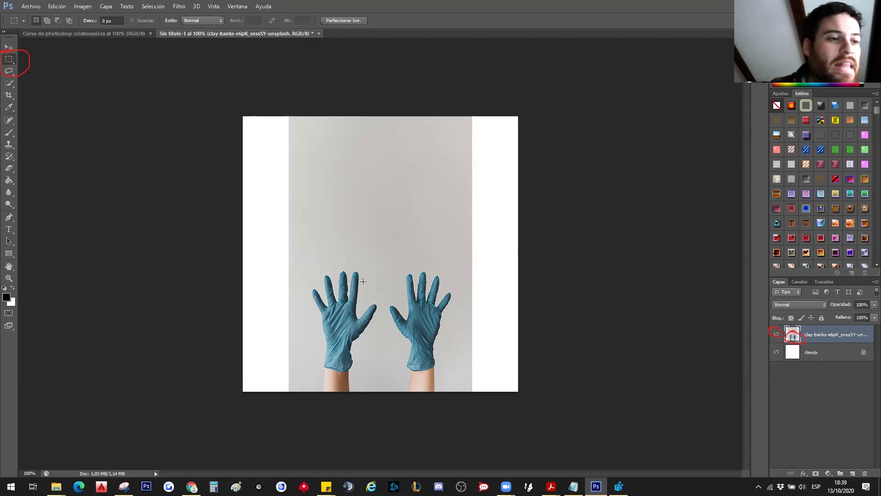
right_click(8, 60)
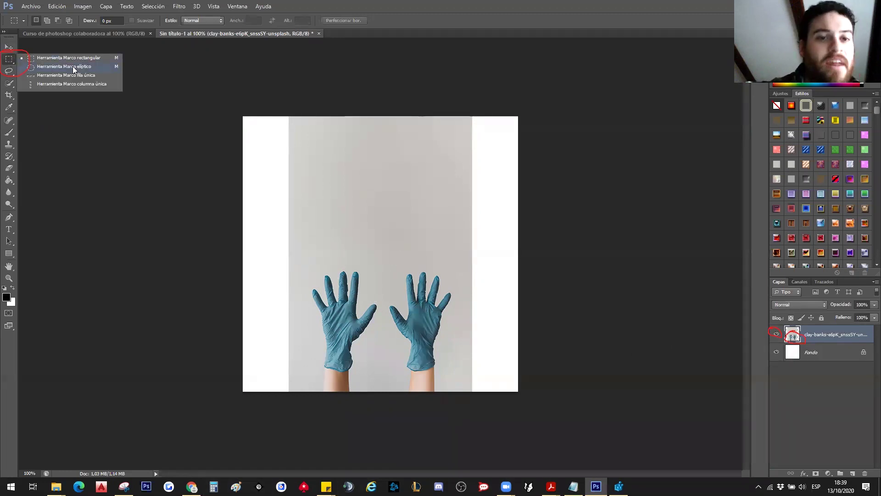
click(7, 65)
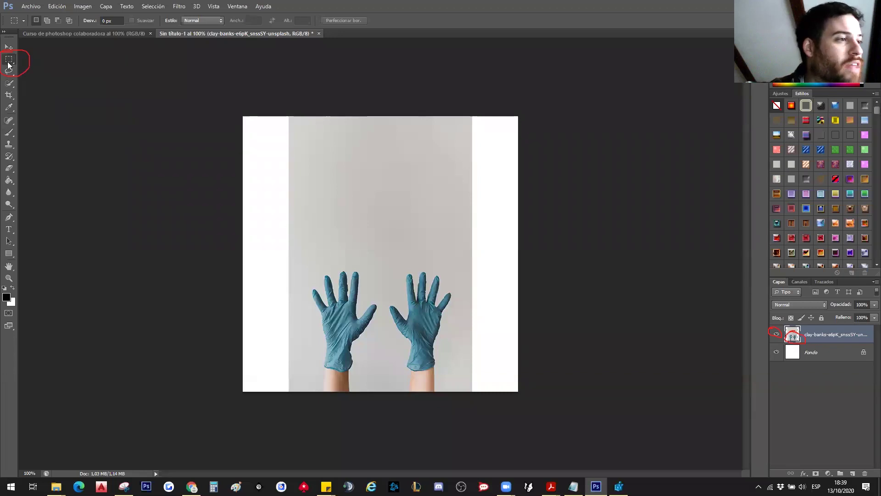
right_click(10, 61)
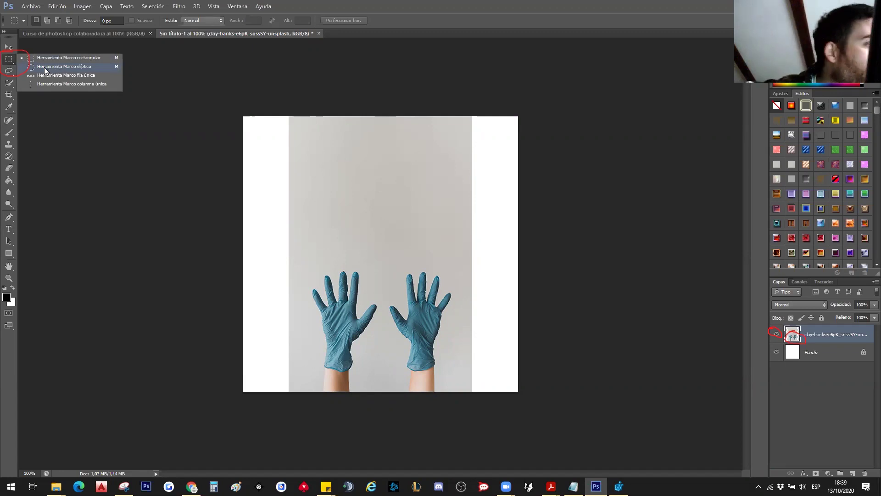
click(44, 67)
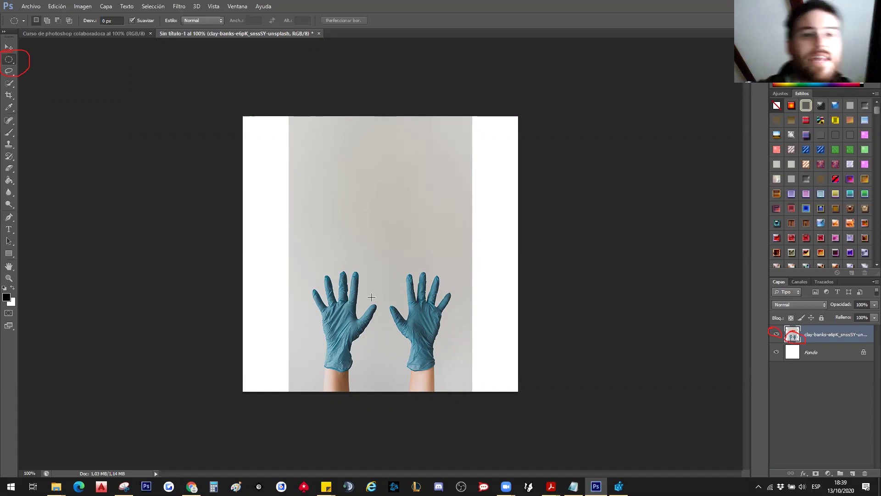
Step: Draw an elliptical selection above the gloves, briefly nudge its contents with Move, then deselect
drag(355, 189, 432, 273)
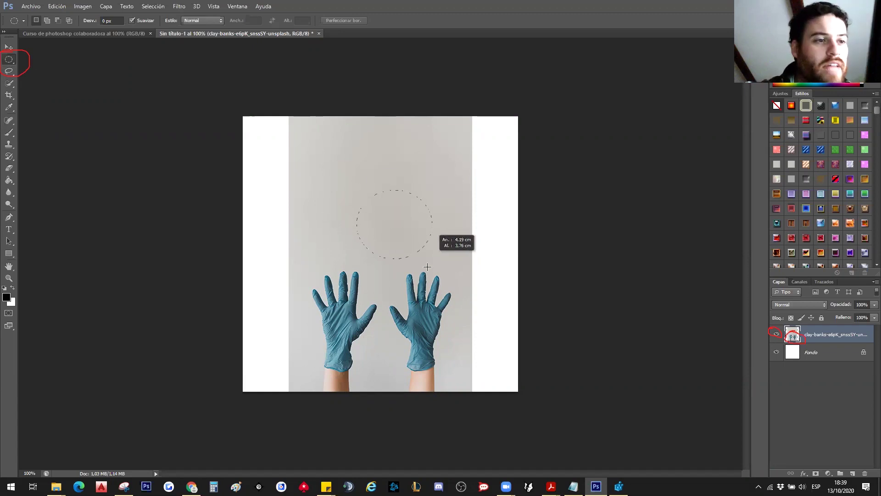
drag(433, 274, 429, 260)
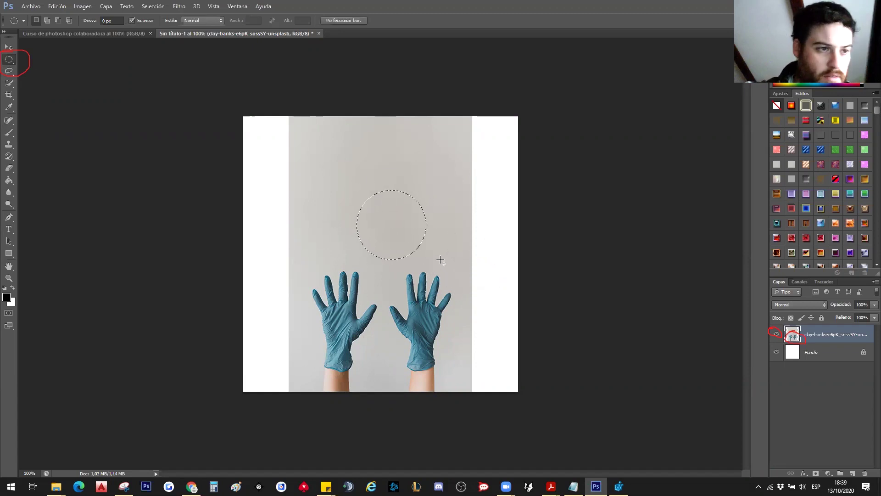
click(9, 46)
mouse_move(398, 233)
mouse_down()
mouse_move(387, 200)
mouse_move(400, 232)
mouse_up()
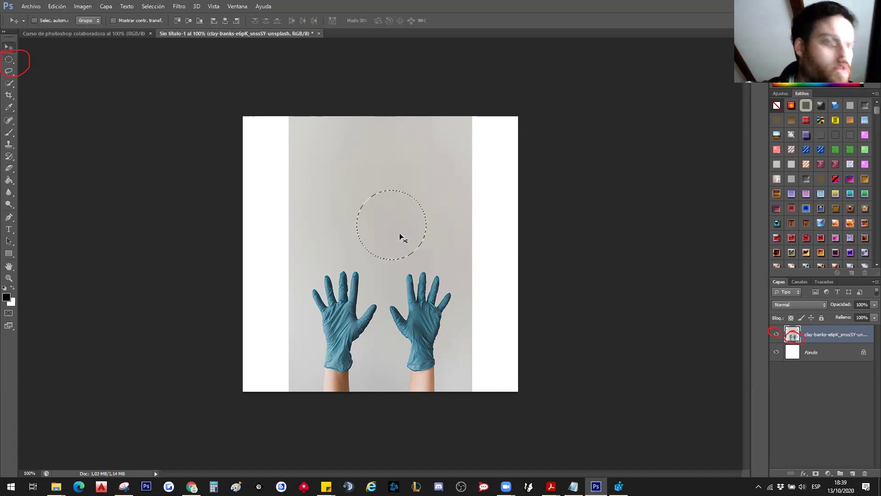
click(10, 60)
click(352, 184)
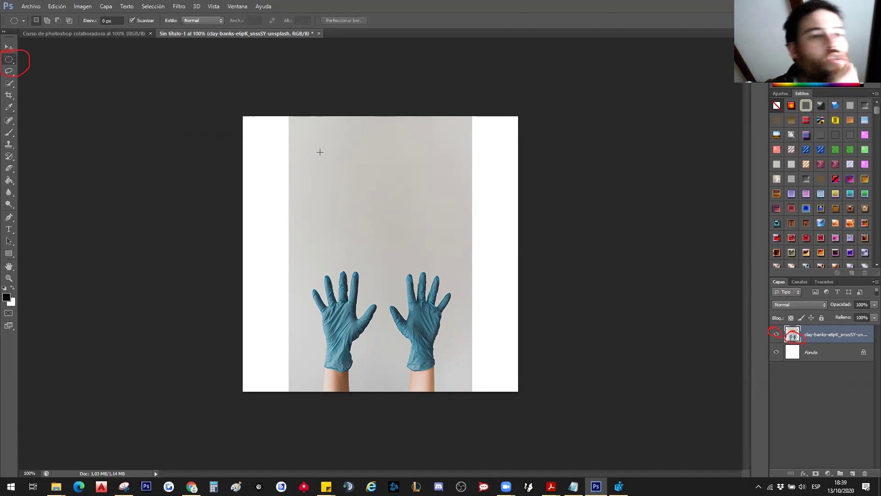
Step: Practise drawing more circular selections on the upper wall, clearing each one
drag(343, 166, 396, 216)
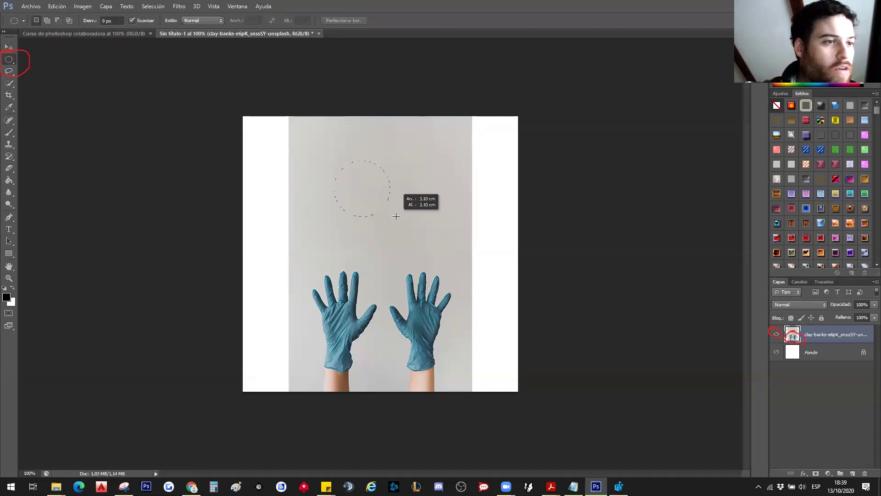
drag(396, 216, 415, 237)
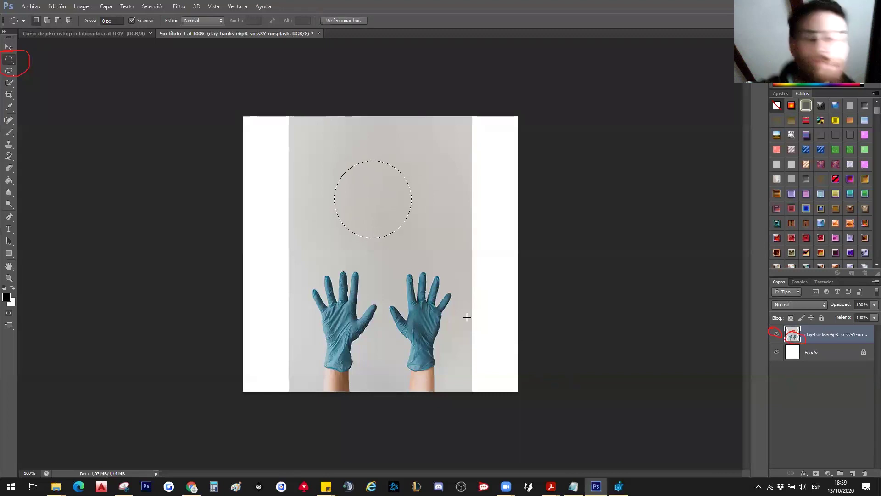
right_click(11, 65)
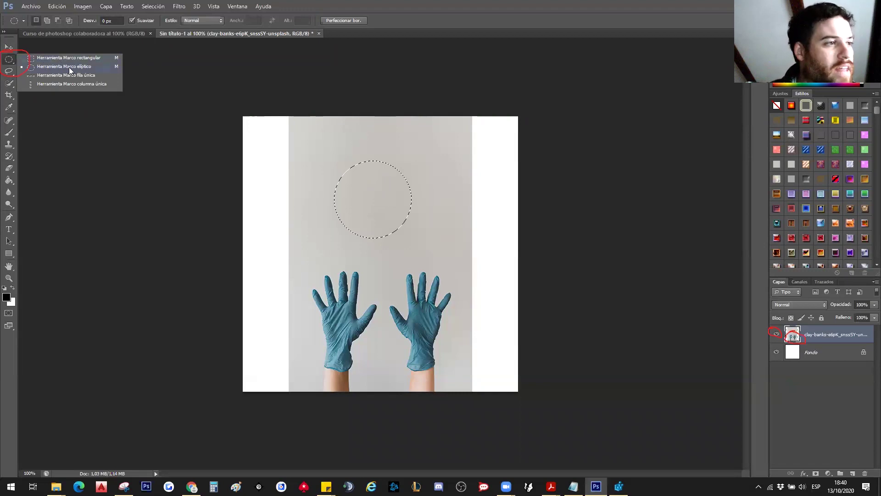
click(69, 67)
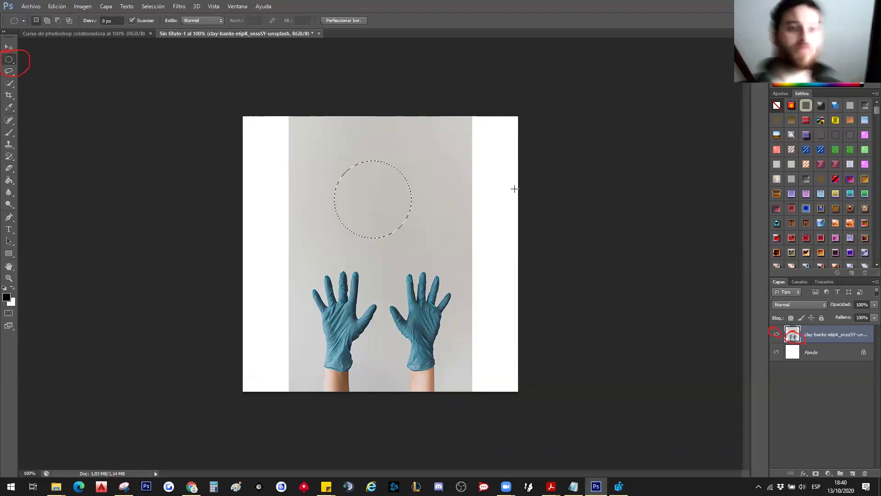
click(389, 154)
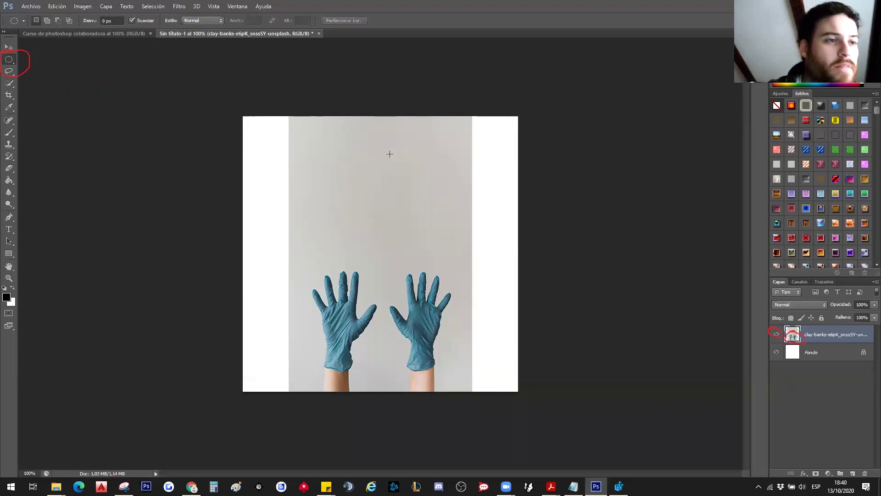
mouse_move(339, 156)
mouse_down()
mouse_move(356, 195)
mouse_move(433, 240)
mouse_move(378, 184)
mouse_move(432, 222)
mouse_move(392, 166)
mouse_move(426, 199)
mouse_move(396, 180)
mouse_move(427, 231)
mouse_move(393, 213)
mouse_move(426, 261)
mouse_move(349, 151)
mouse_move(427, 282)
mouse_move(404, 157)
mouse_move(374, 211)
mouse_move(379, 199)
mouse_up()
click(445, 254)
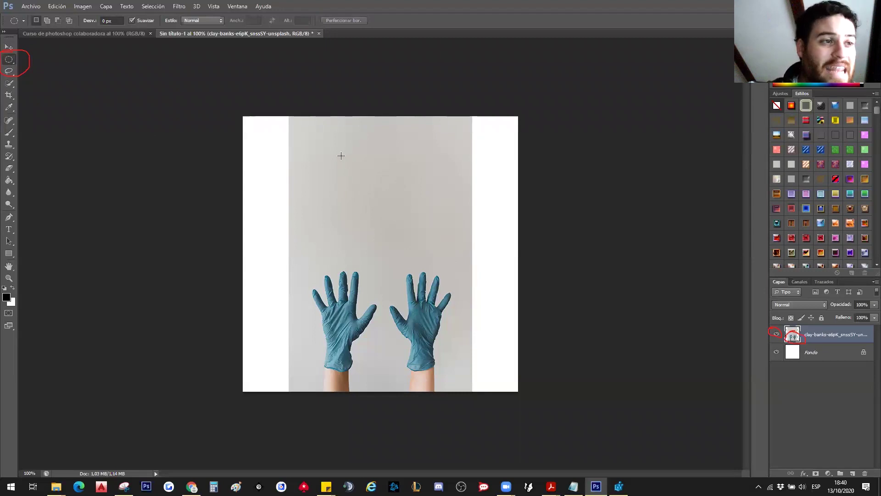
drag(341, 155, 398, 208)
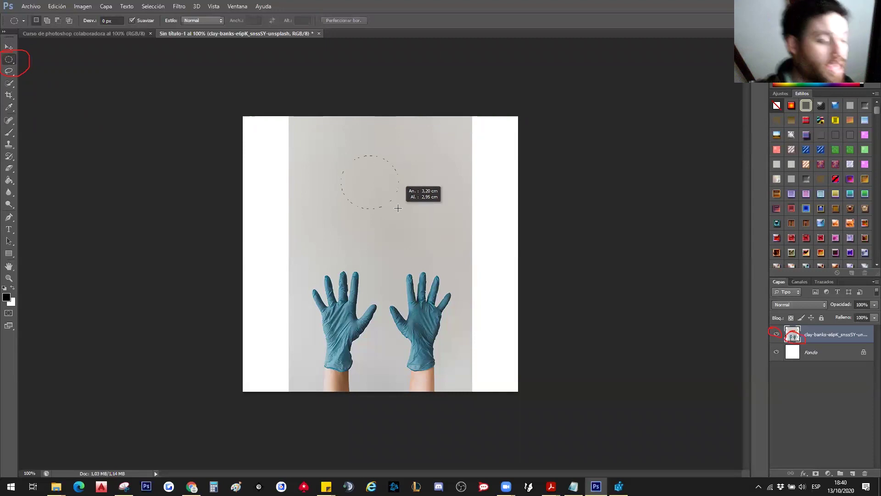
drag(397, 208, 398, 209)
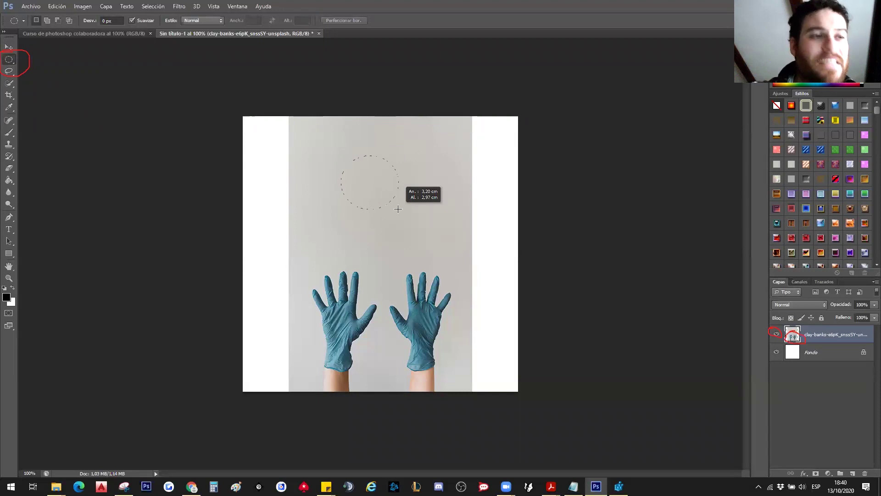
mouse_move(398, 208)
mouse_down()
mouse_move(464, 210)
mouse_move(469, 201)
mouse_up()
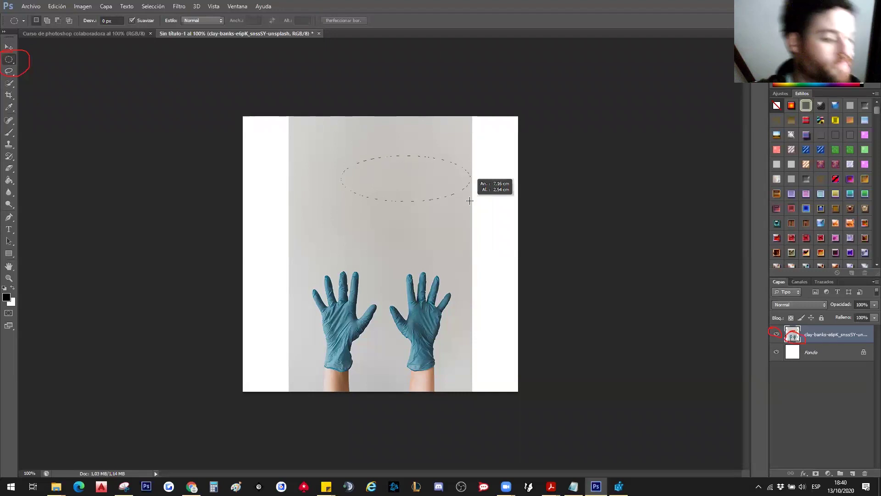
drag(469, 201, 457, 204)
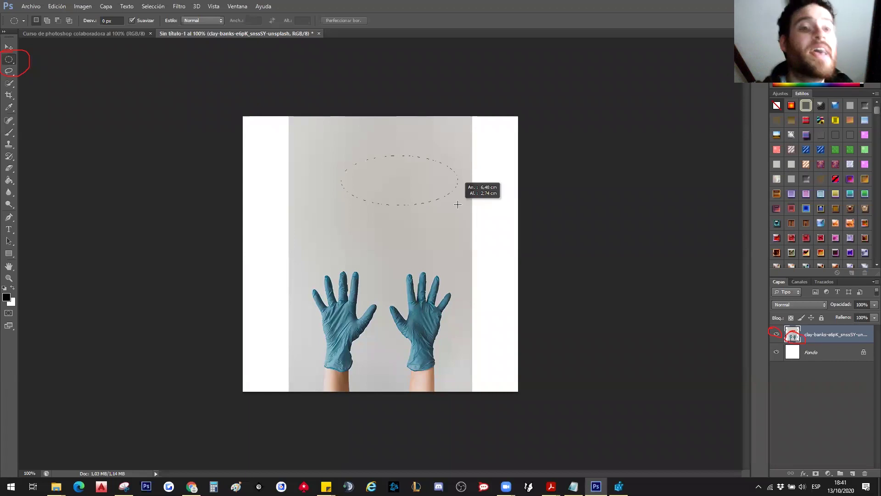
mouse_move(458, 204)
mouse_down()
mouse_move(480, 257)
mouse_move(536, 337)
mouse_move(541, 329)
mouse_move(425, 222)
mouse_move(365, 186)
mouse_move(395, 197)
mouse_move(401, 215)
mouse_move(372, 185)
mouse_move(410, 212)
mouse_move(373, 193)
mouse_move(405, 219)
mouse_move(390, 195)
mouse_move(427, 208)
mouse_move(407, 202)
mouse_move(444, 235)
mouse_move(391, 191)
mouse_move(452, 243)
mouse_move(412, 209)
mouse_up()
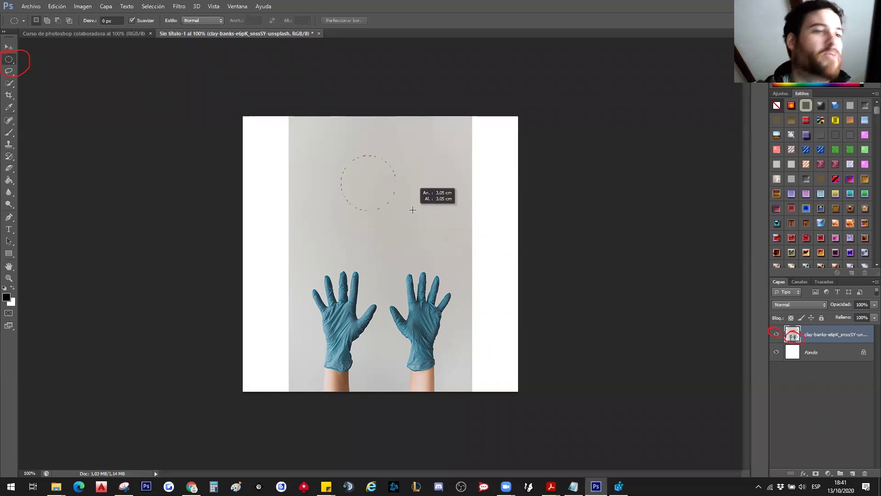
mouse_move(412, 210)
mouse_down()
mouse_move(432, 238)
mouse_move(409, 229)
mouse_move(424, 234)
mouse_move(395, 190)
mouse_up()
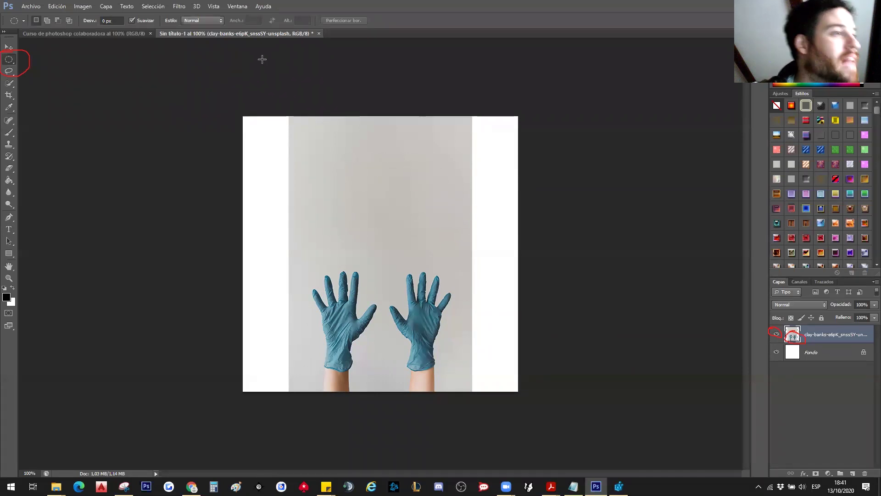
Step: With the Elliptical Marquee, select a 4.14 cm circle on the wall, trial-delete and undo
right_click(6, 60)
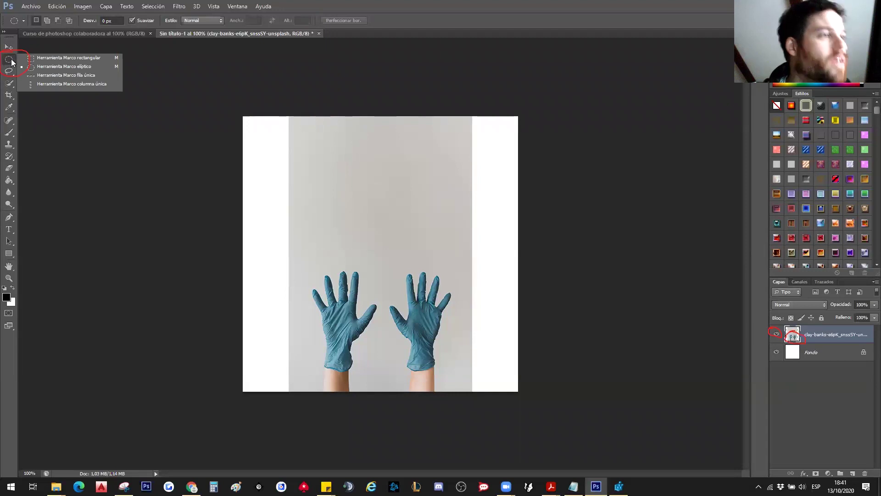
click(12, 61)
mouse_move(332, 146)
mouse_down()
mouse_move(404, 219)
mouse_move(439, 239)
mouse_move(390, 188)
mouse_move(393, 198)
mouse_move(399, 184)
mouse_move(384, 183)
mouse_move(410, 208)
mouse_move(391, 186)
mouse_move(434, 202)
mouse_move(387, 188)
mouse_move(448, 228)
mouse_up()
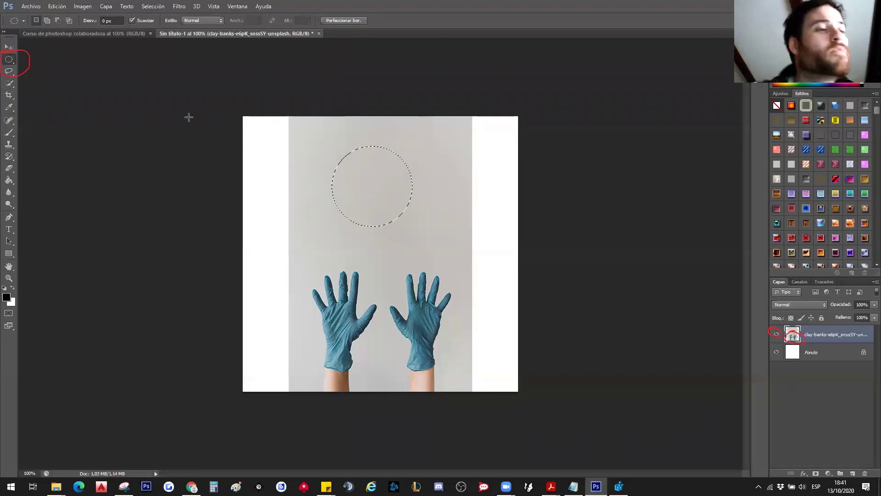
right_click(11, 61)
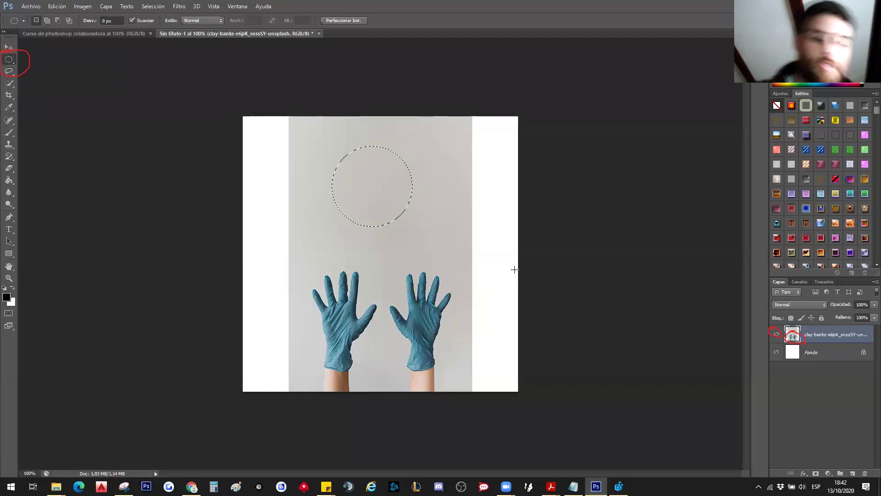
key(Delete)
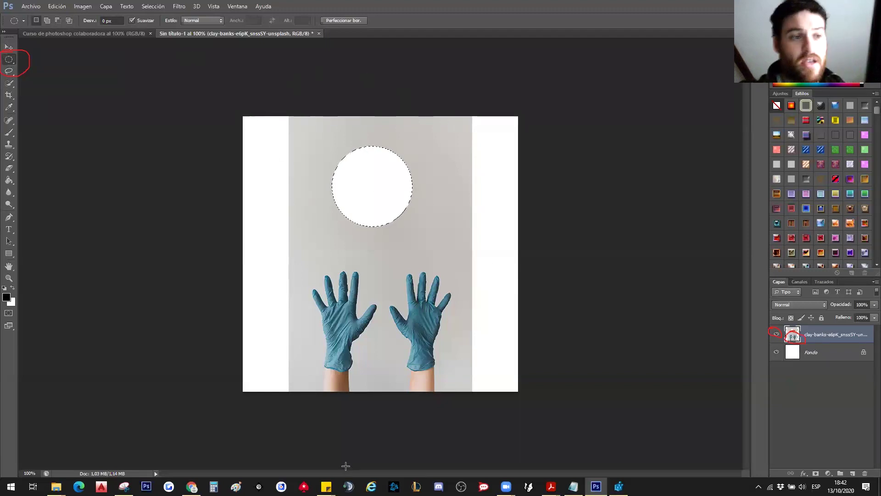
key(ctrl+z)
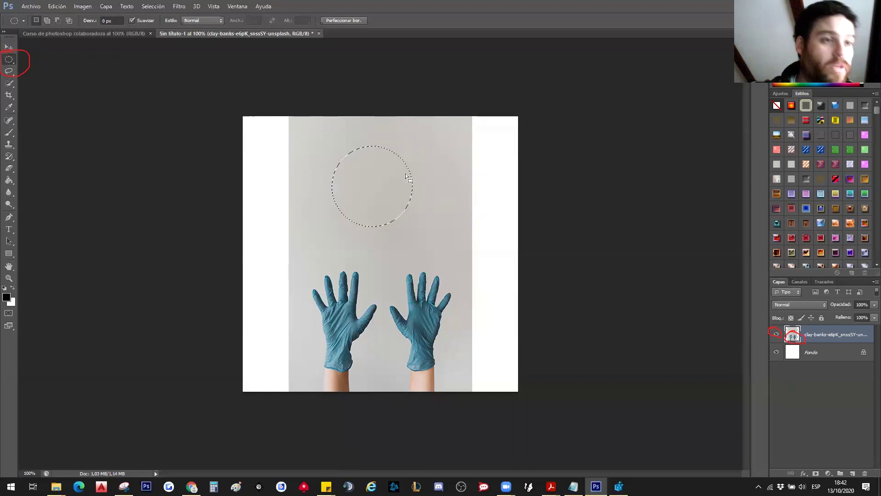
Step: Cut the circle onto new layer Capa 1 with Capa vía cortar, then hide Capa 1
right_click(378, 191)
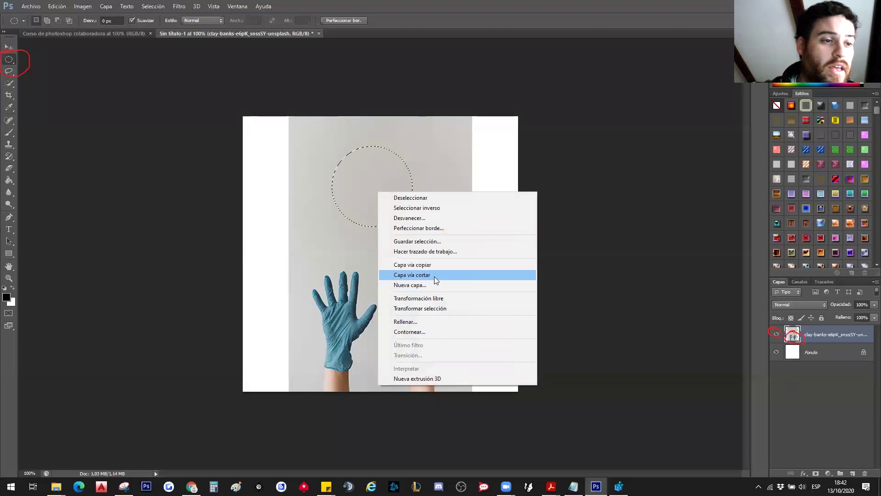
click(427, 275)
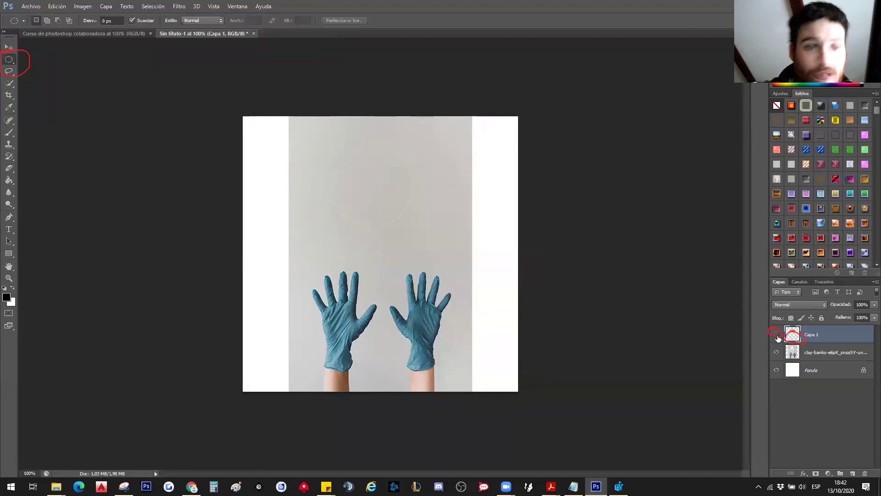
click(777, 335)
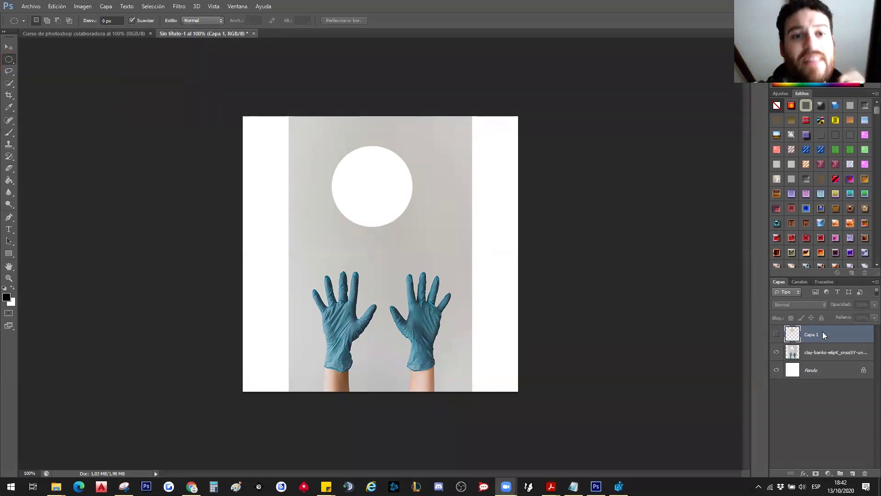
Step: Show Capa 1, shift the grey disc down-right into a thin white crescent, then hide it again
click(776, 335)
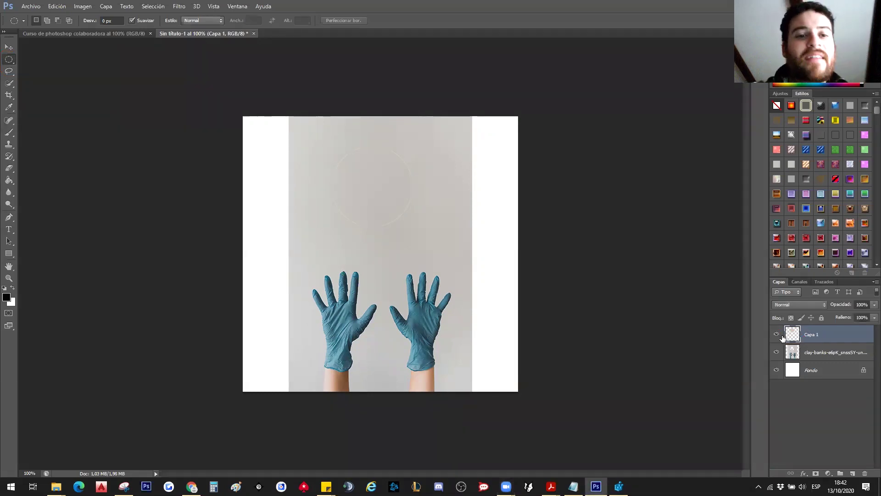
click(8, 47)
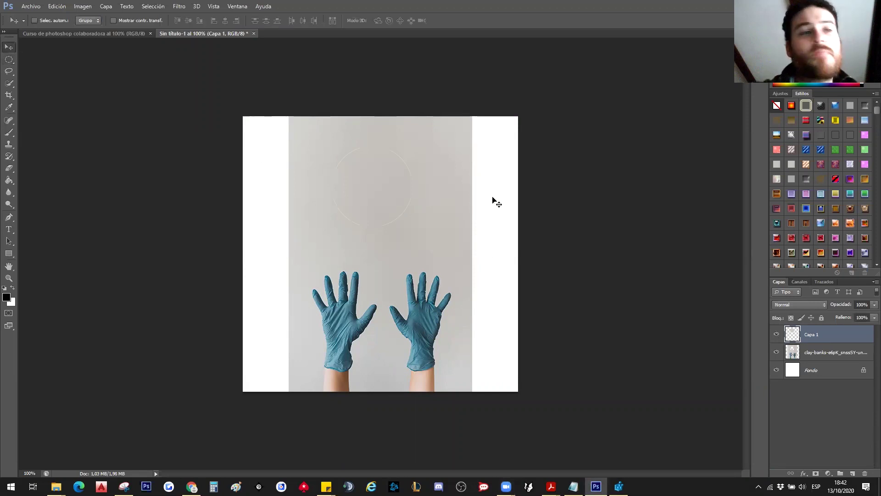
drag(386, 204, 417, 225)
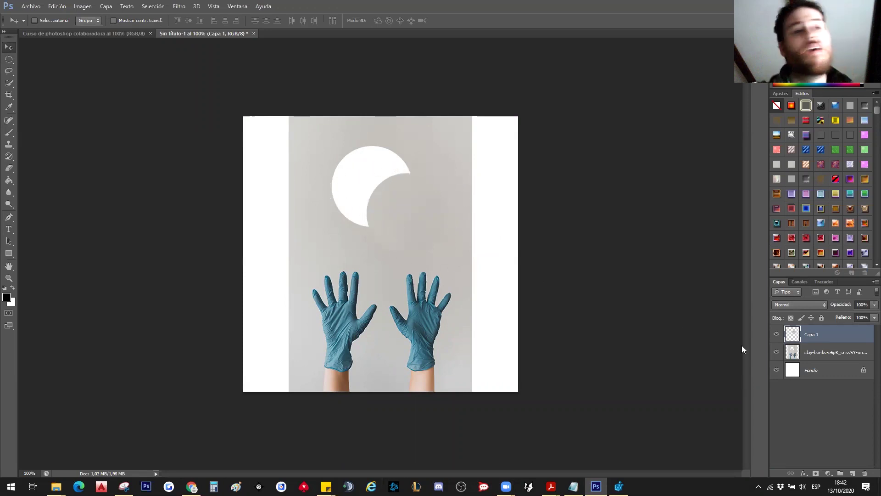
mouse_move(379, 224)
mouse_down()
mouse_move(375, 193)
mouse_move(419, 196)
mouse_up()
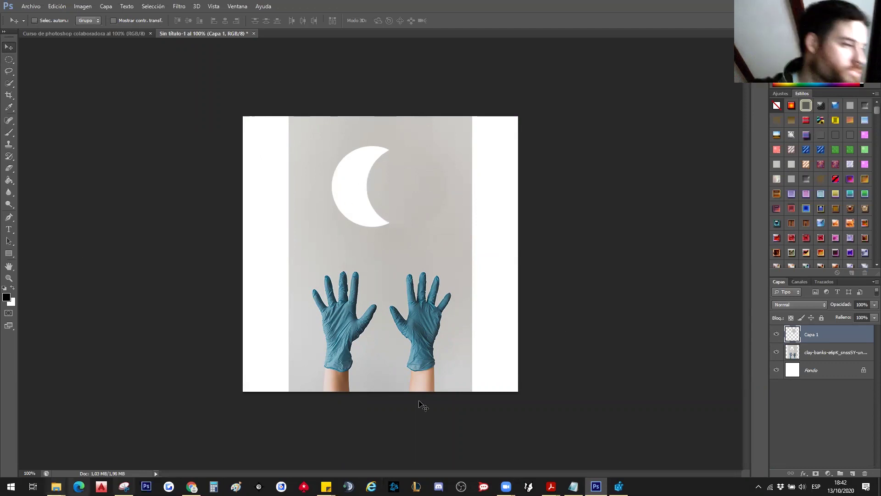
click(777, 334)
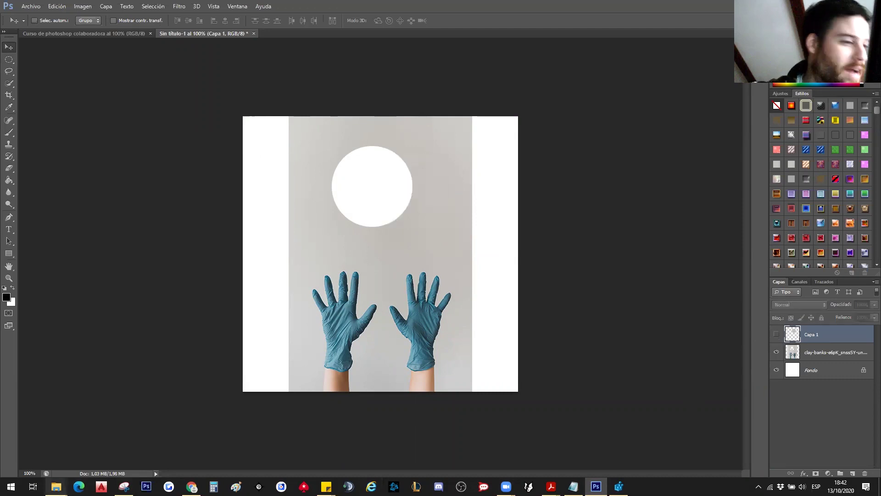
click(56, 486)
mouse_move(389, 445)
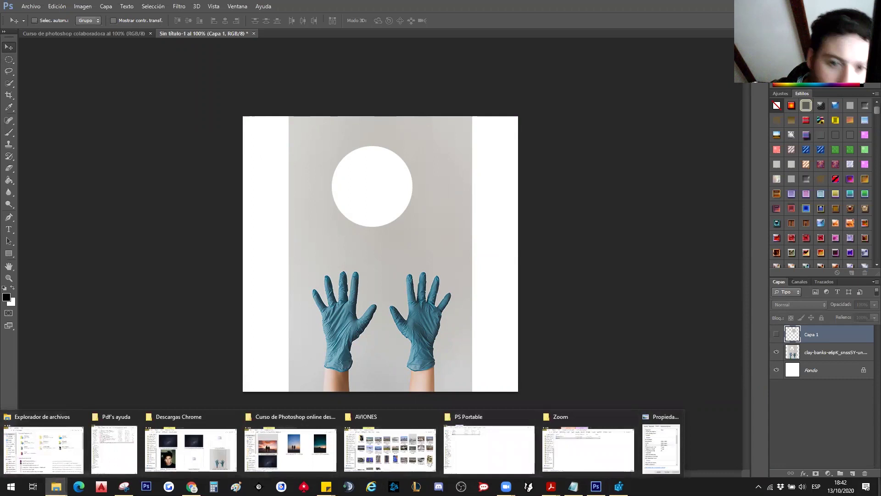
Step: Drag playstore-icon.png from the Adddd folder into the document and fit it inside the white circle
click(489, 447)
key(super+d)
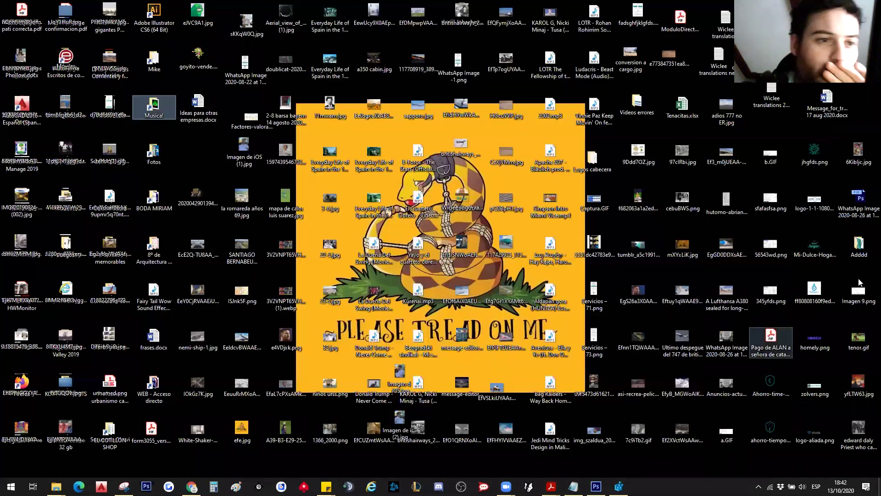
double_click(858, 246)
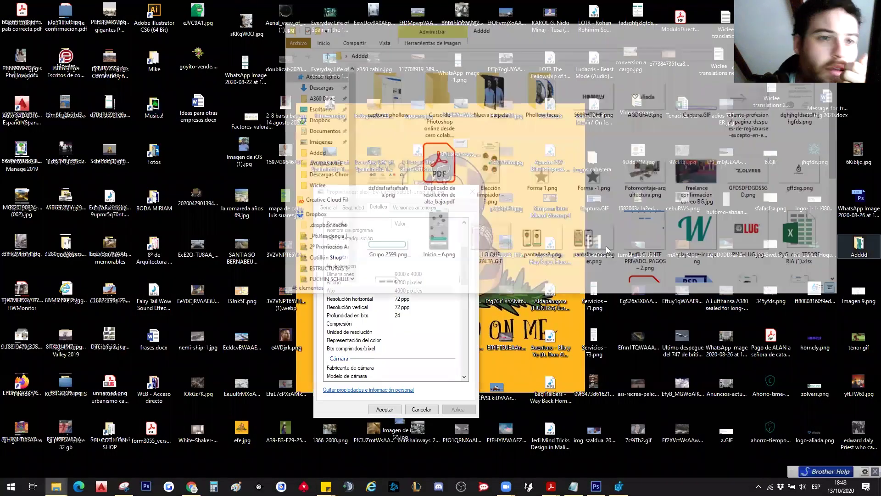
click(696, 247)
mouse_move(694, 230)
mouse_down()
mouse_move(597, 479)
mouse_move(482, 278)
mouse_up()
mouse_move(519, 393)
mouse_down()
mouse_move(287, 160)
mouse_move(376, 187)
mouse_move(413, 236)
mouse_up()
drag(406, 171, 396, 163)
key(Return)
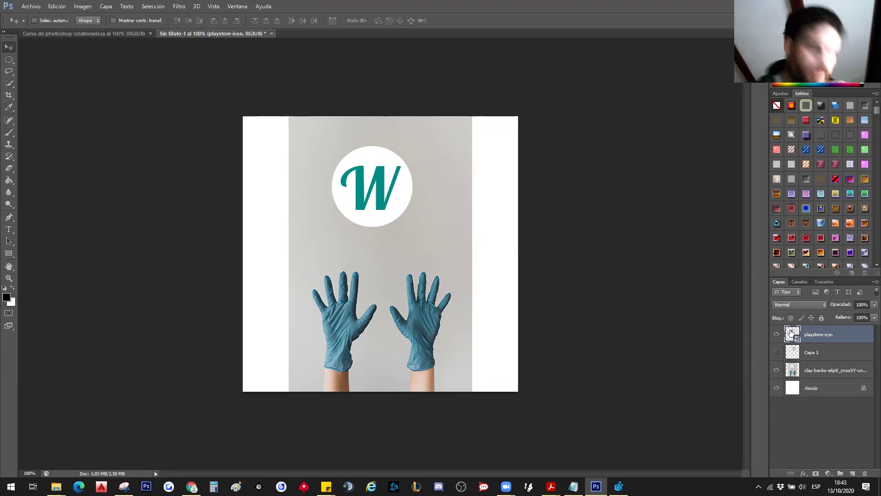
Step: Hide the playstore-icon layer and keep the Elliptical Marquee tool selected
click(777, 335)
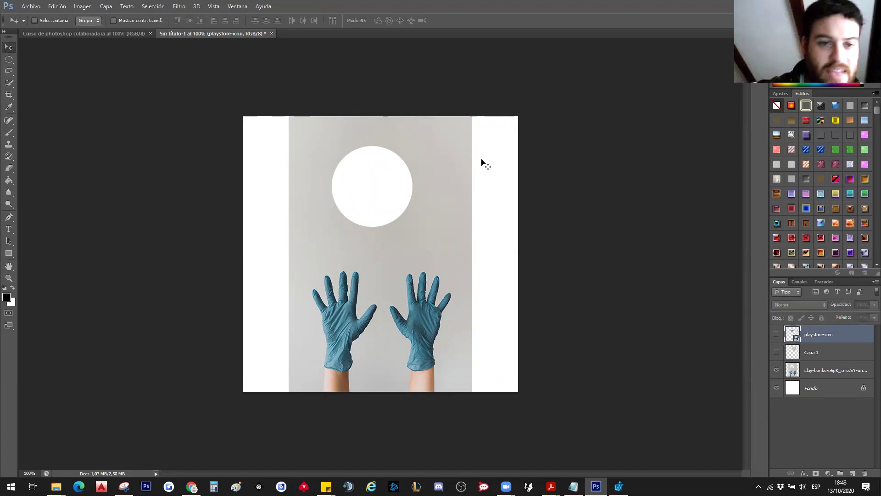
click(12, 61)
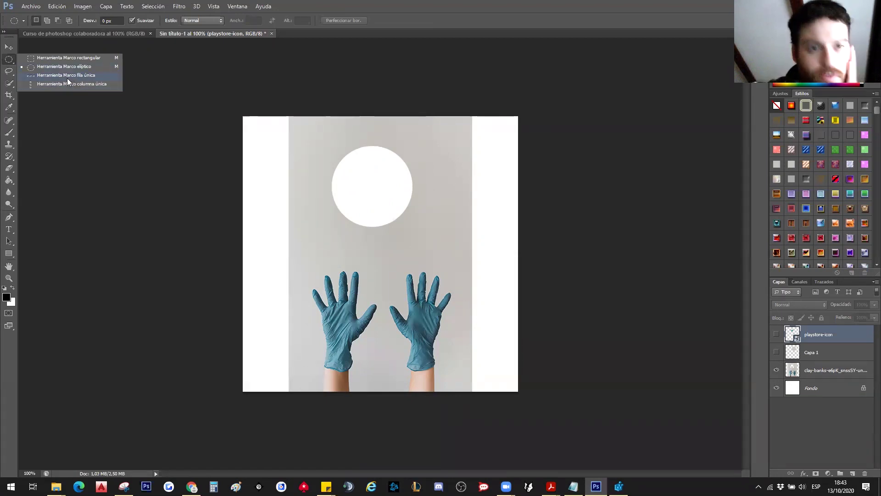
click(10, 58)
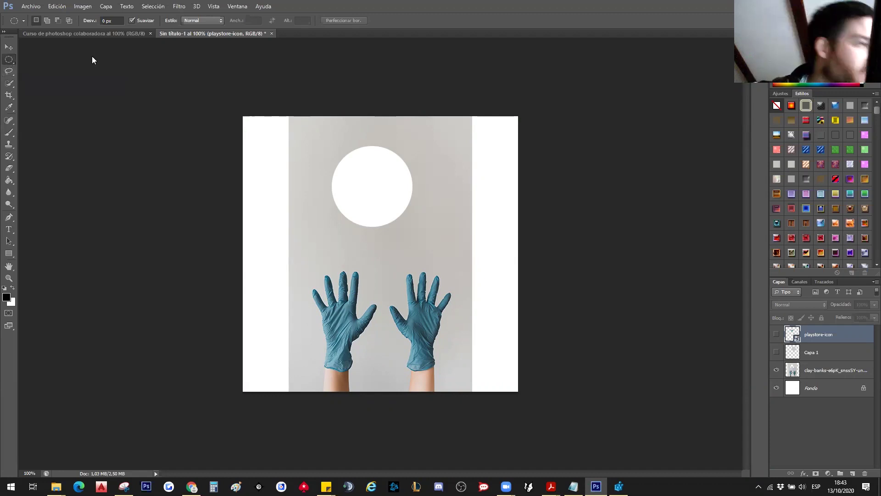
drag(2, 63, 21, 63)
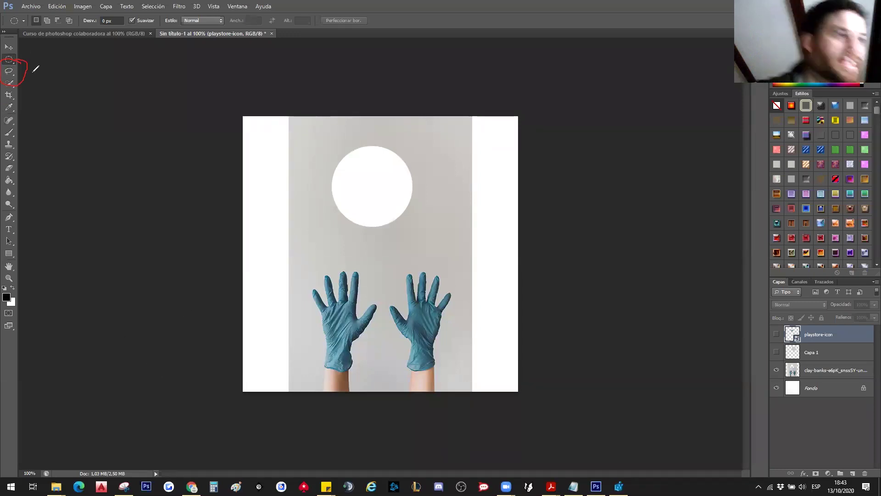
Step: Draw a freehand Lasso outline on the grey wall right of the circle, then activate the clay-banks layer
click(9, 72)
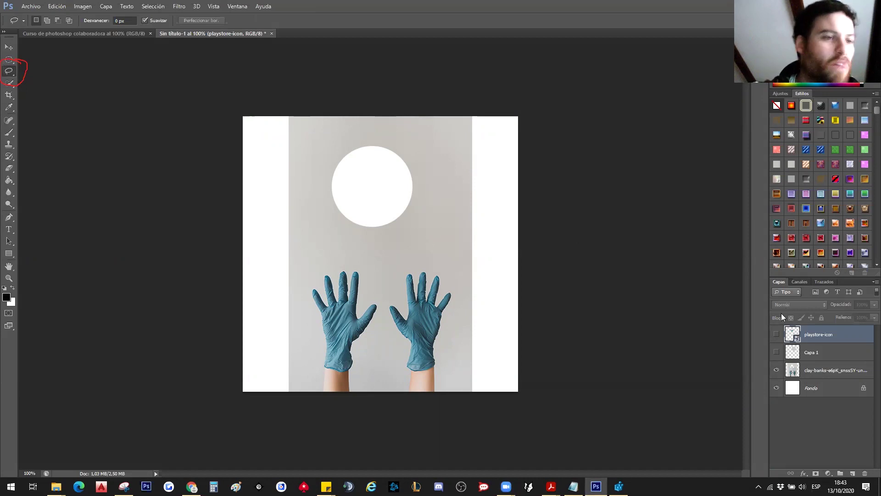
drag(422, 217, 414, 258)
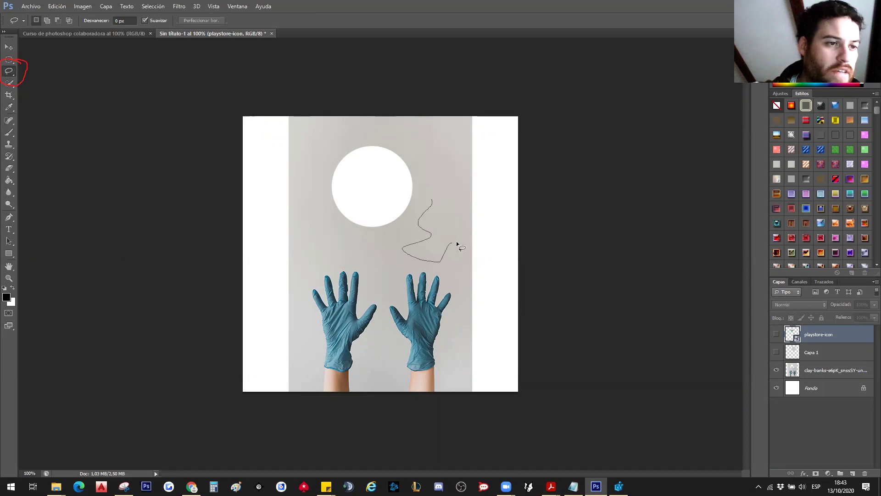
drag(452, 186, 431, 181)
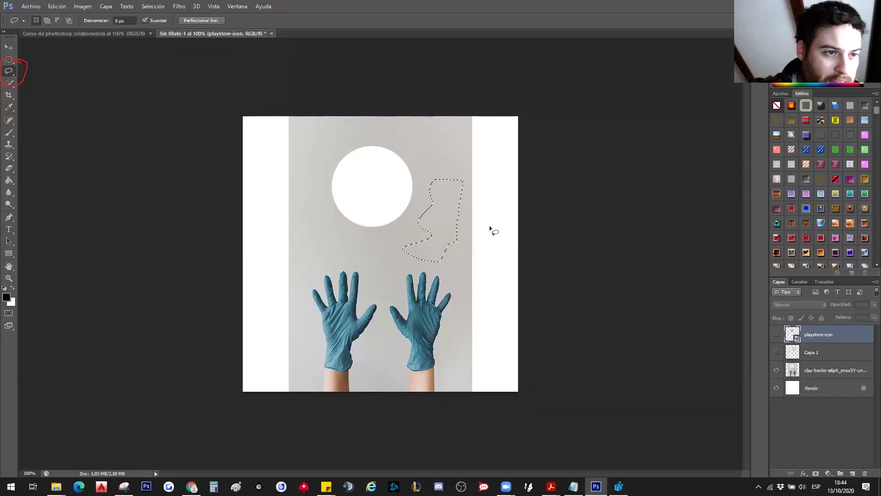
click(842, 370)
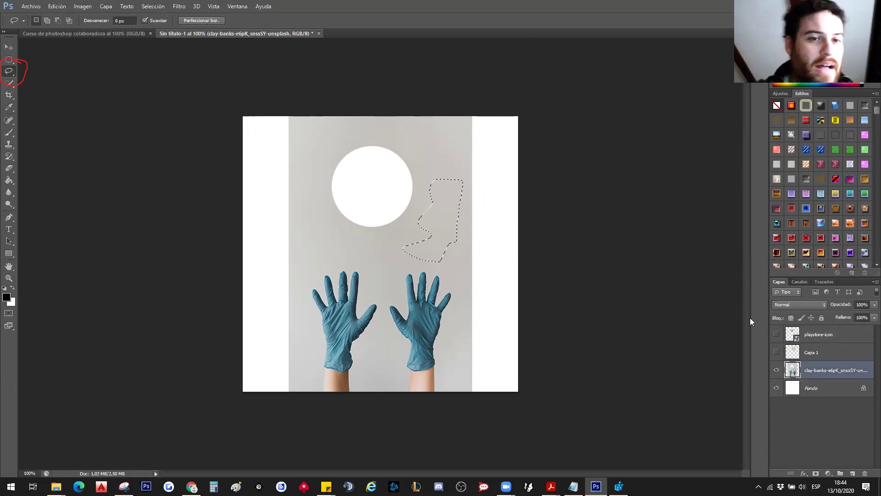
click(776, 334)
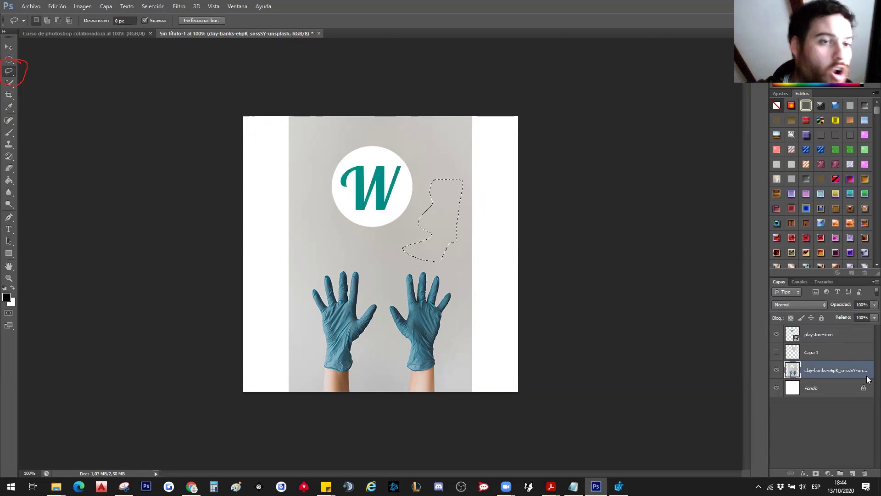
click(818, 338)
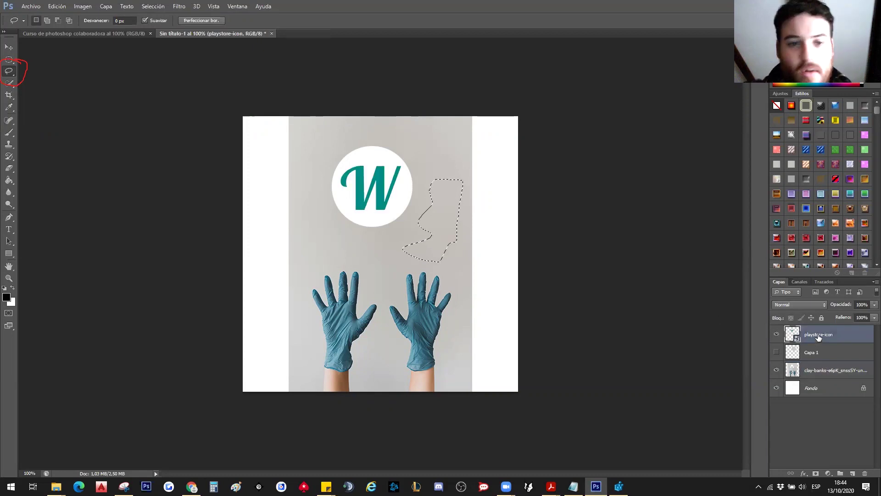
click(827, 375)
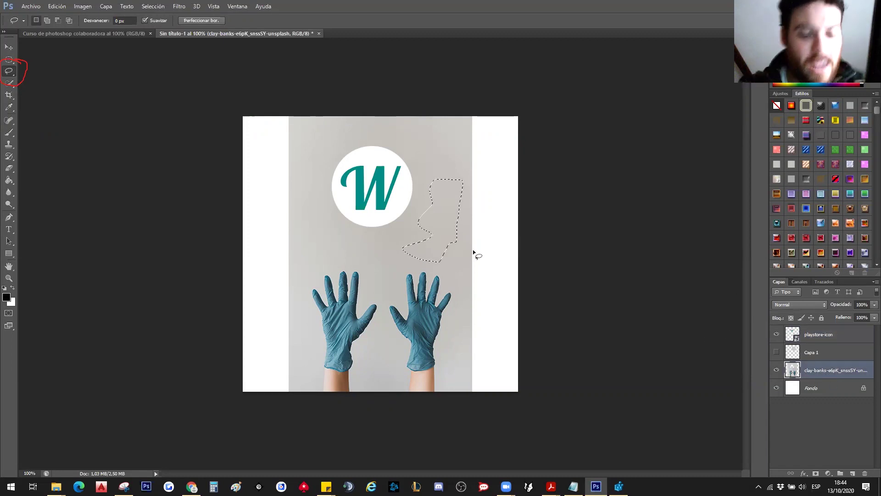
key(Delete)
key(ctrl+z)
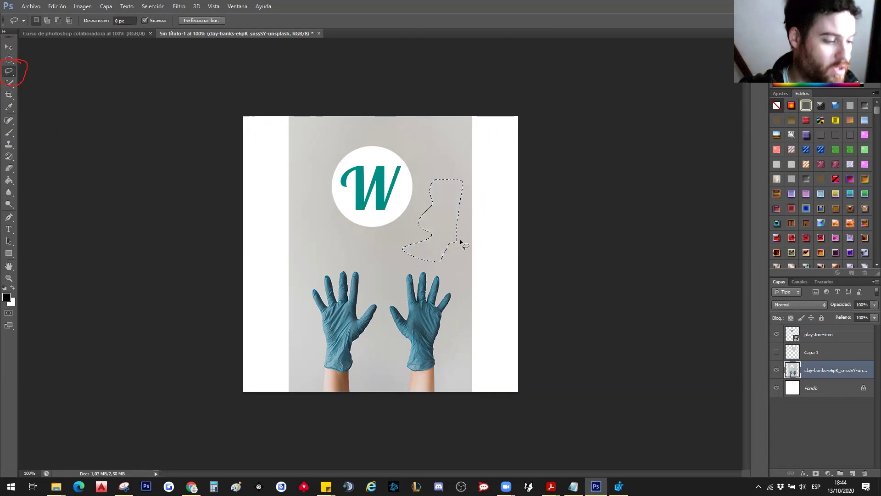
key(v)
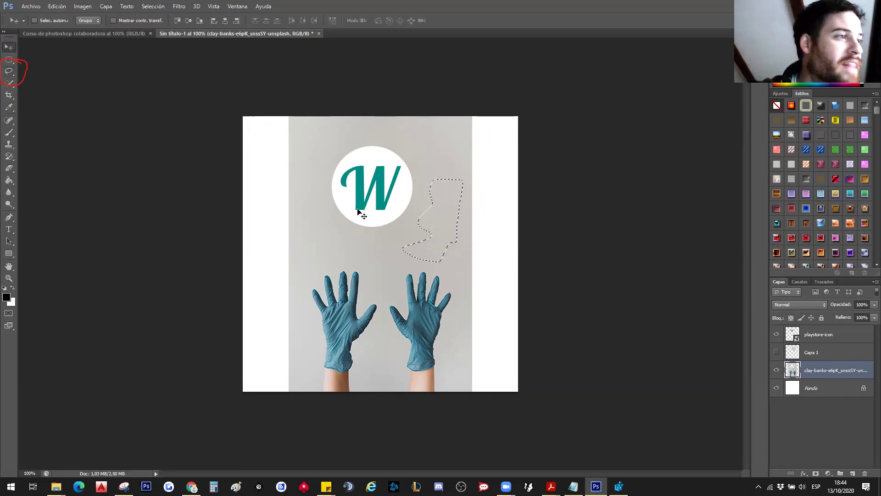
right_click(447, 212)
click(9, 71)
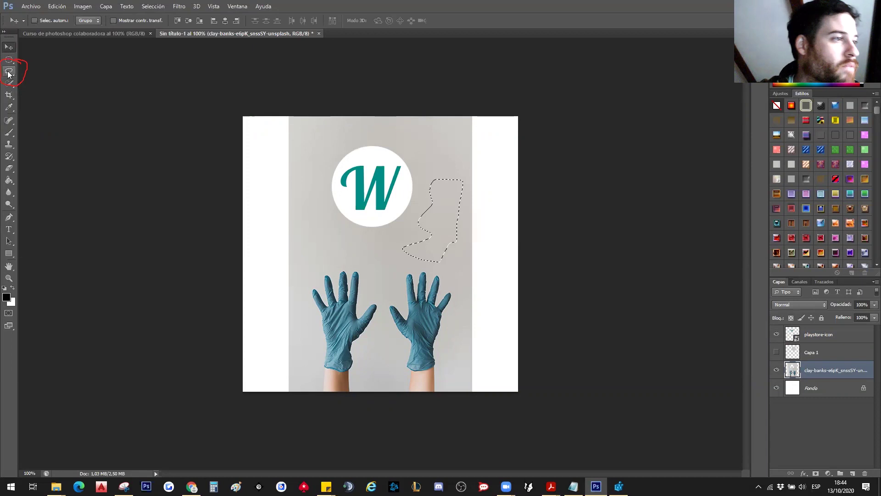
right_click(452, 223)
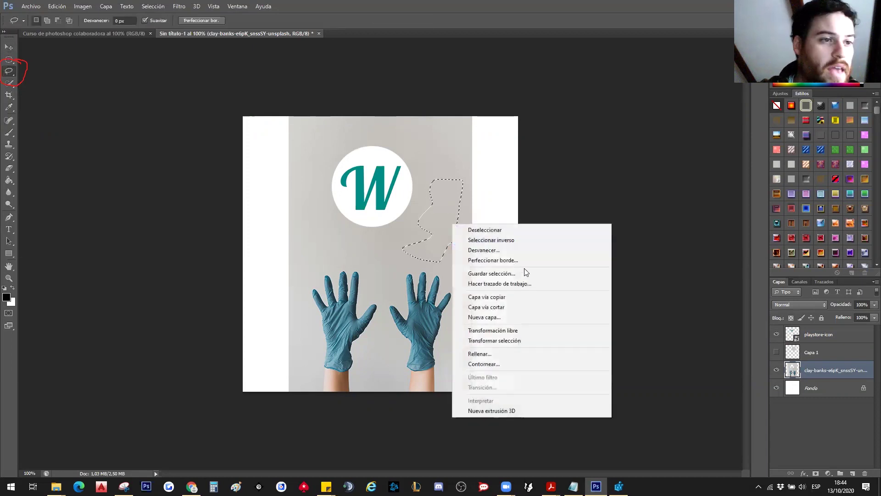
click(507, 307)
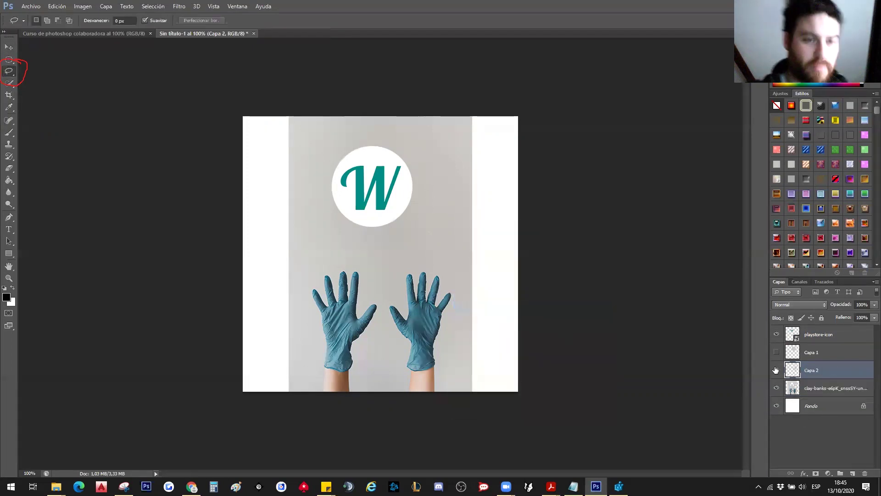
click(9, 47)
mouse_move(443, 241)
mouse_down()
mouse_move(487, 245)
mouse_move(487, 272)
mouse_move(438, 288)
mouse_up()
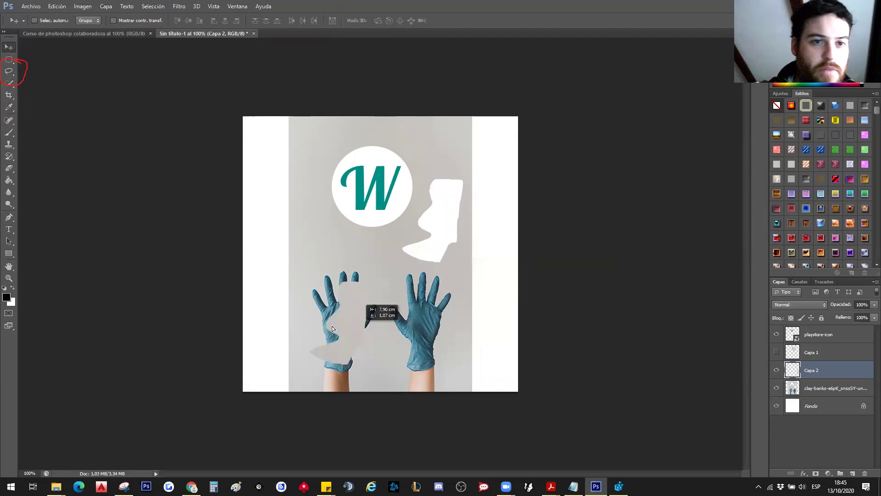
key(ctrl+z)
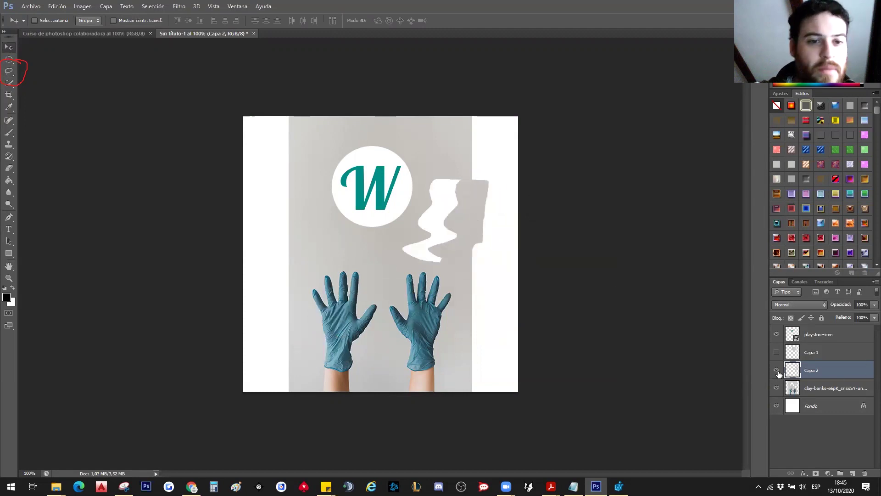
click(776, 371)
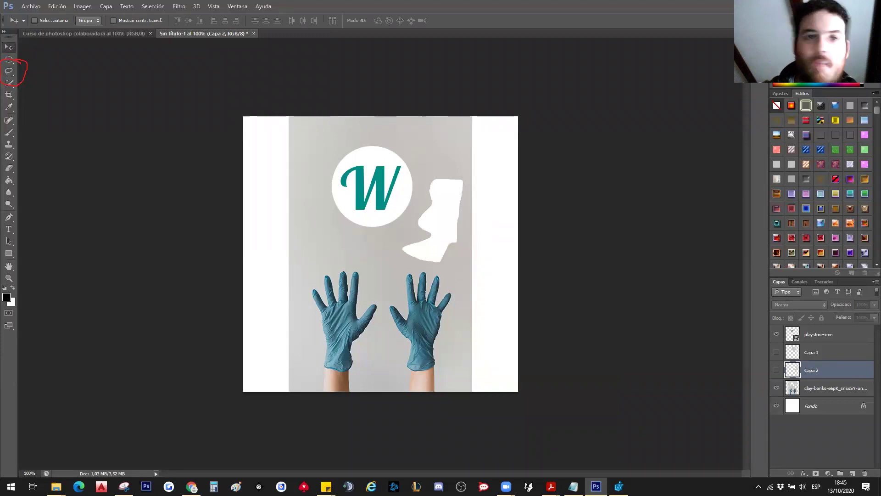
click(687, 59)
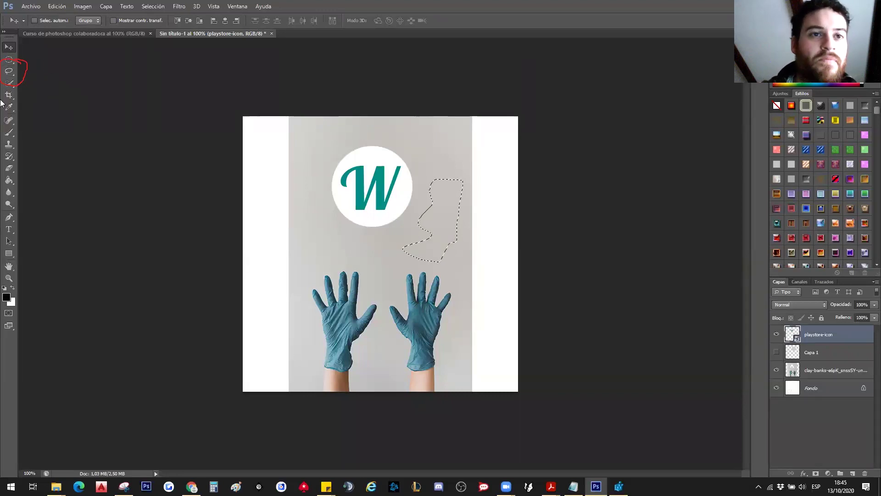
Step: Switch to the Polygonal Lasso tool, deselecting and then restoring the previous selection
click(8, 73)
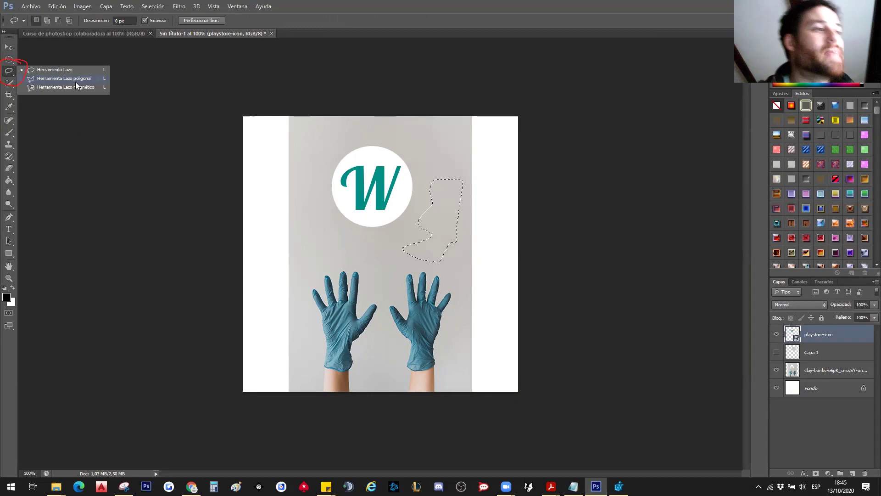
click(49, 78)
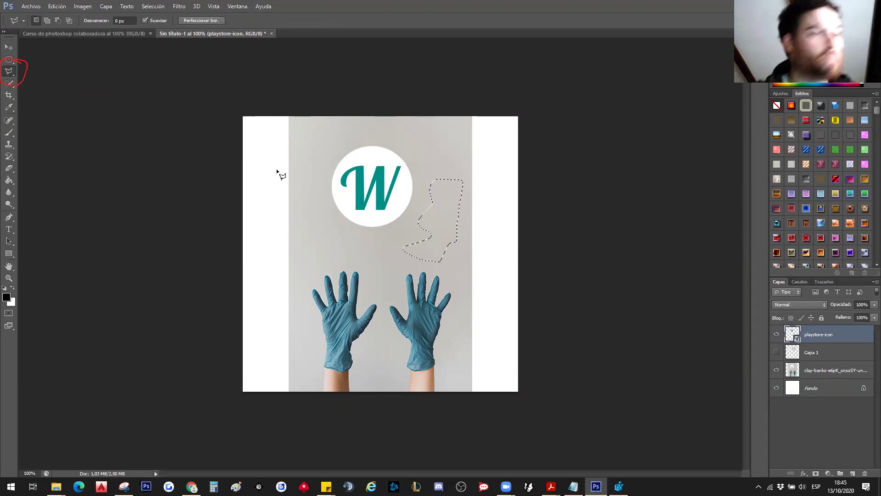
key(ctrl+d)
key(ctrl+z)
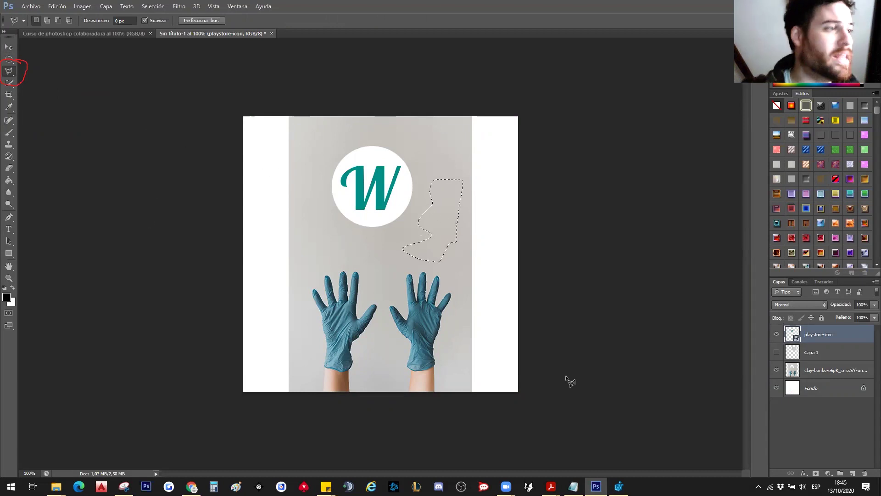
Step: Draw a test polygon selection below the logo, then drop it
click(314, 250)
click(460, 225)
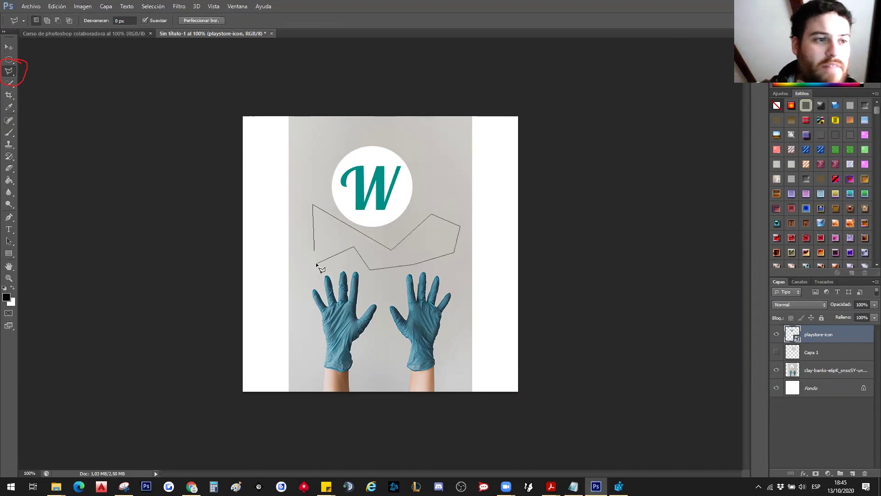
double_click(297, 250)
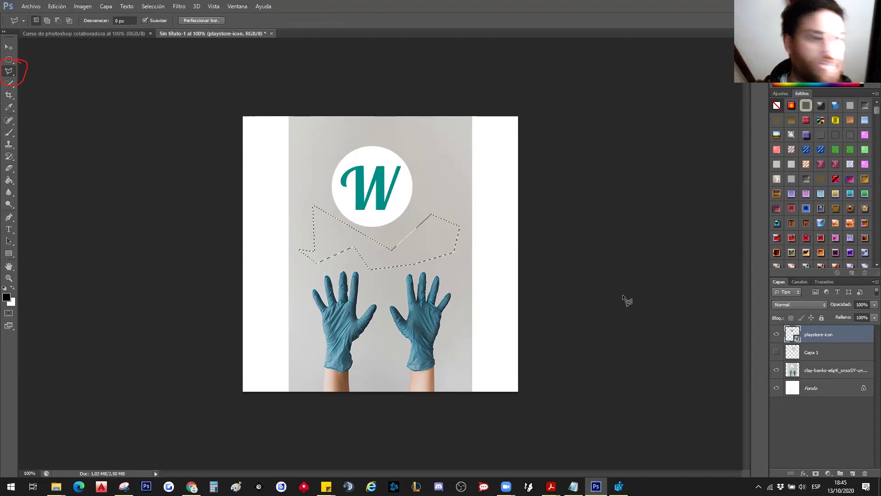
click(9, 60)
click(27, 101)
click(8, 71)
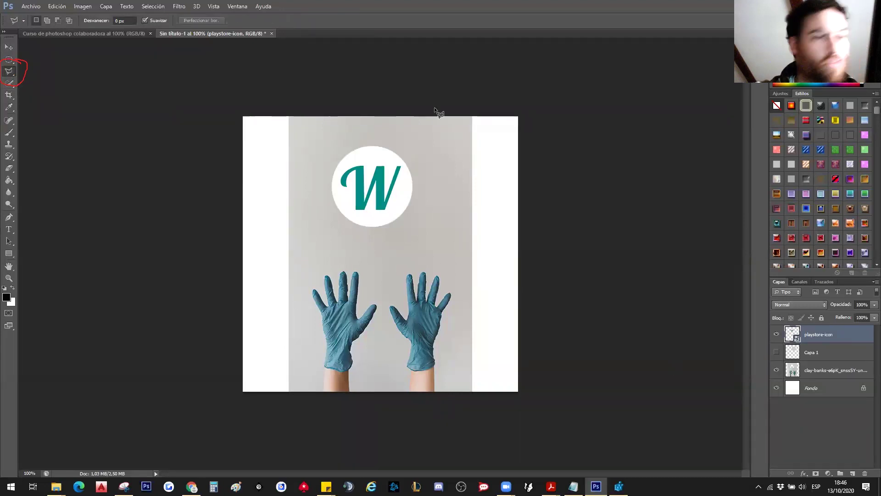
Step: Start a five-point polygon below the logo, cancel it, and zoom the gloves to 200%
click(302, 230)
click(337, 259)
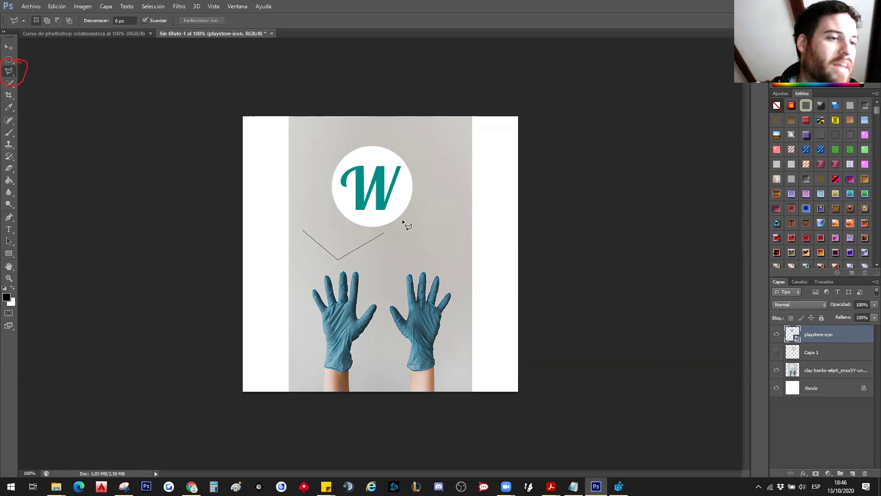
click(387, 287)
click(407, 255)
click(448, 259)
key(Escape)
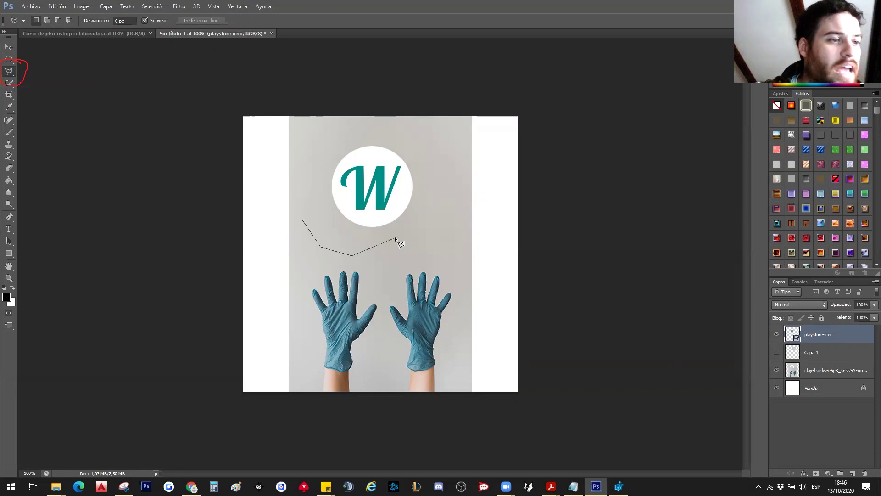
key(Escape)
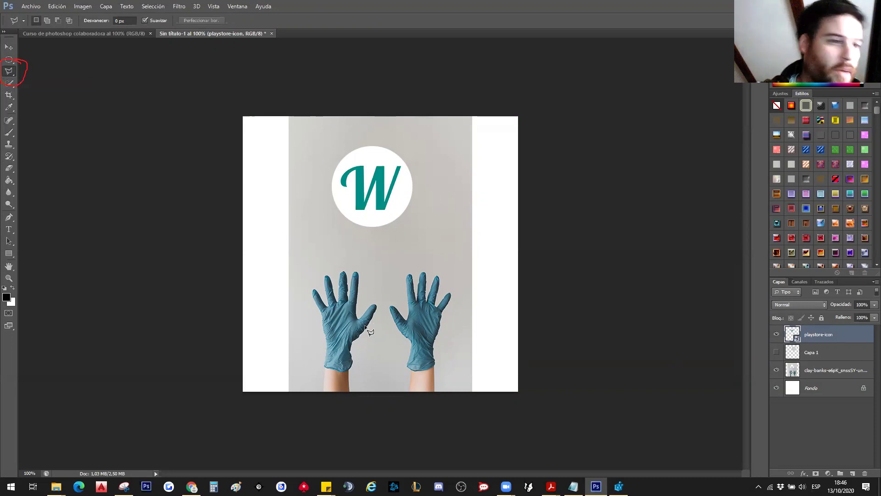
click(321, 342)
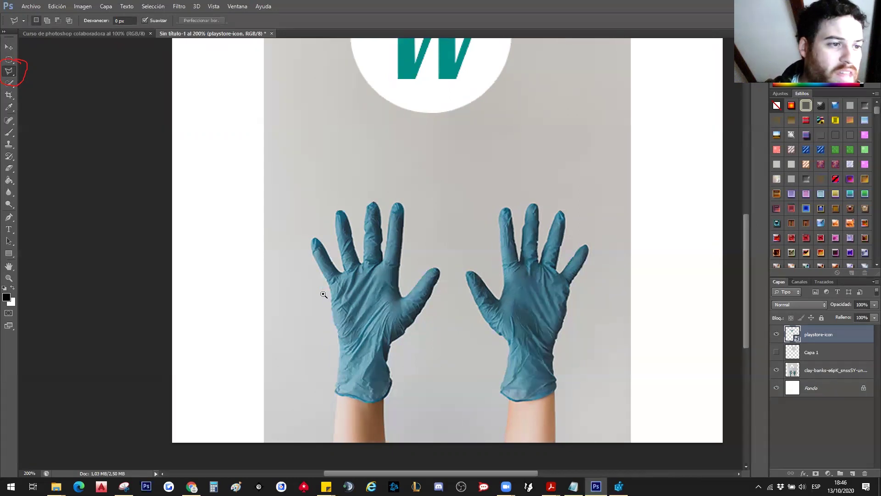
Step: Magnify the left glove to 600%
click(330, 261)
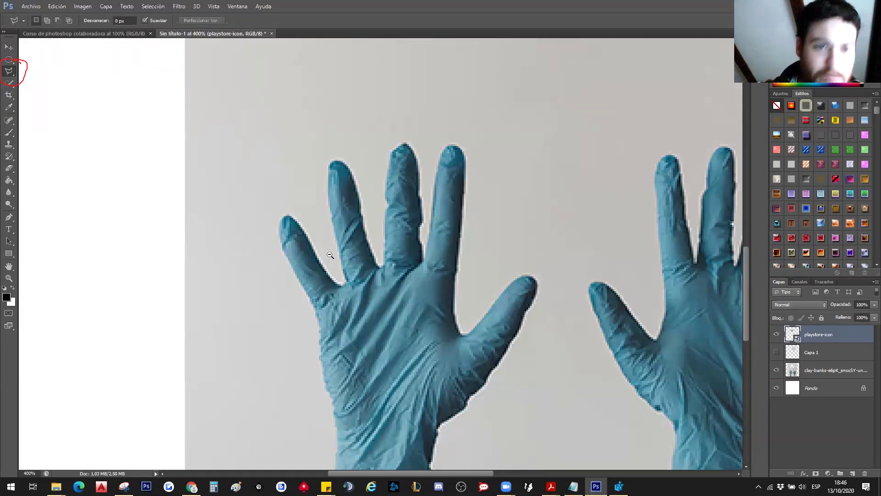
alt+click(330, 255)
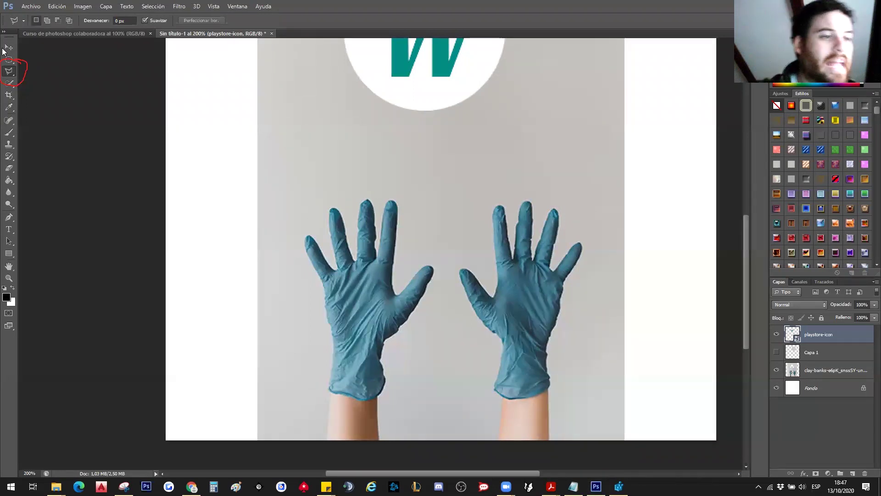
ctrl+click(356, 311)
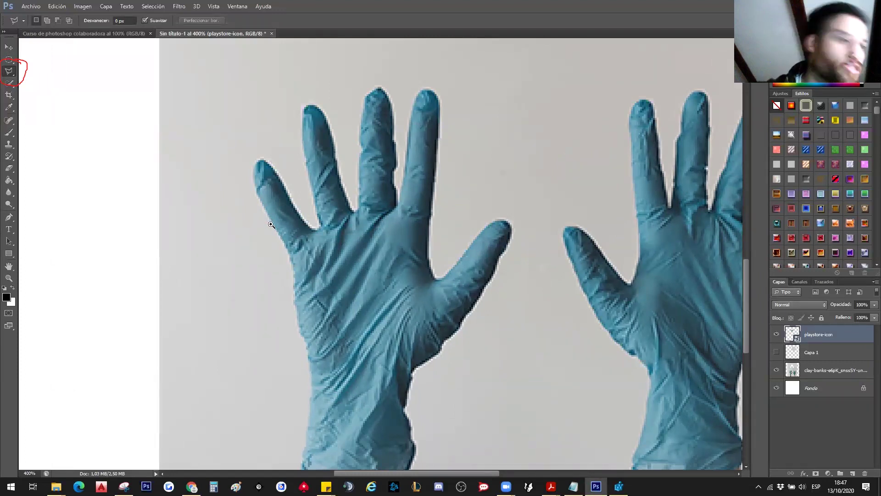
ctrl+click(271, 225)
ctrl+click(271, 224)
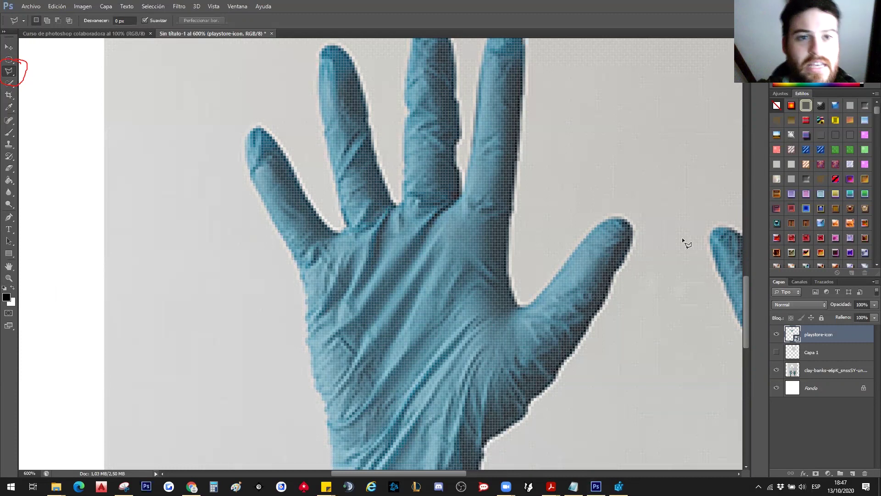
Step: Zoom out to show both gloves and return to the Polygonal Lasso tool
click(8, 278)
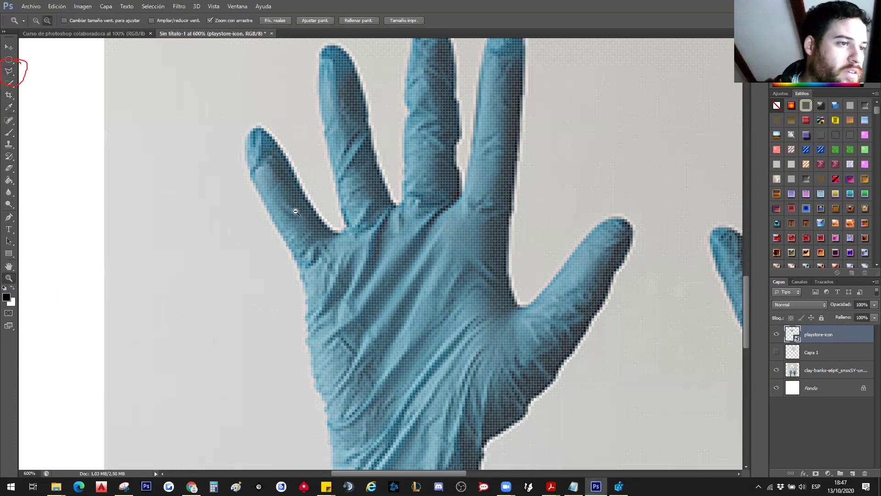
drag(291, 197, 7, 282)
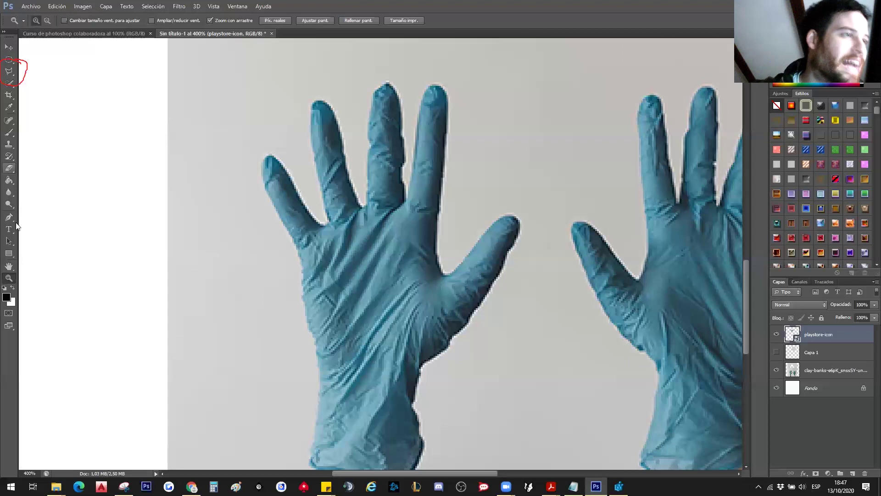
click(8, 71)
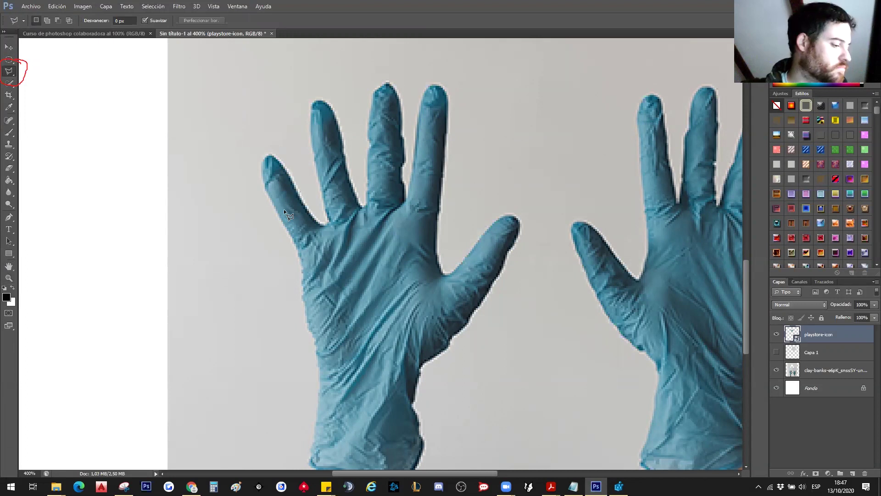
scroll(284, 210, up, 1)
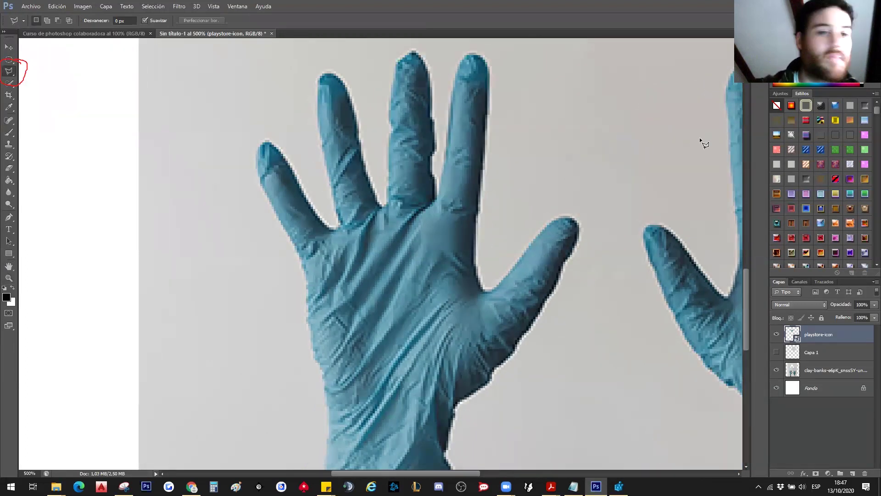
scroll(261, 198, up, 1)
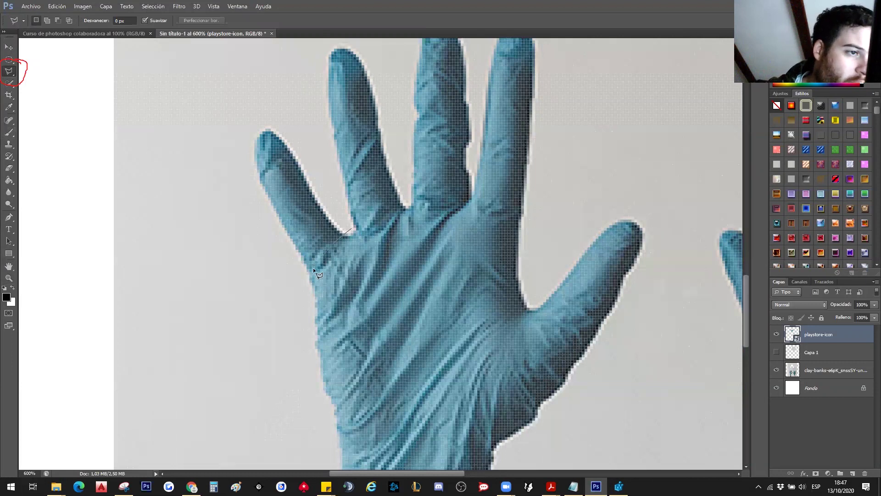
click(302, 285)
click(218, 169)
click(245, 113)
click(302, 134)
double_click(342, 227)
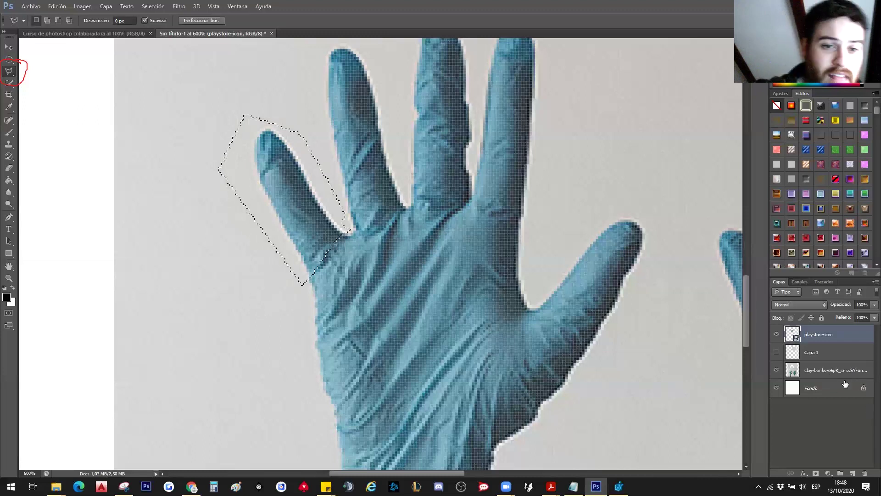
click(810, 370)
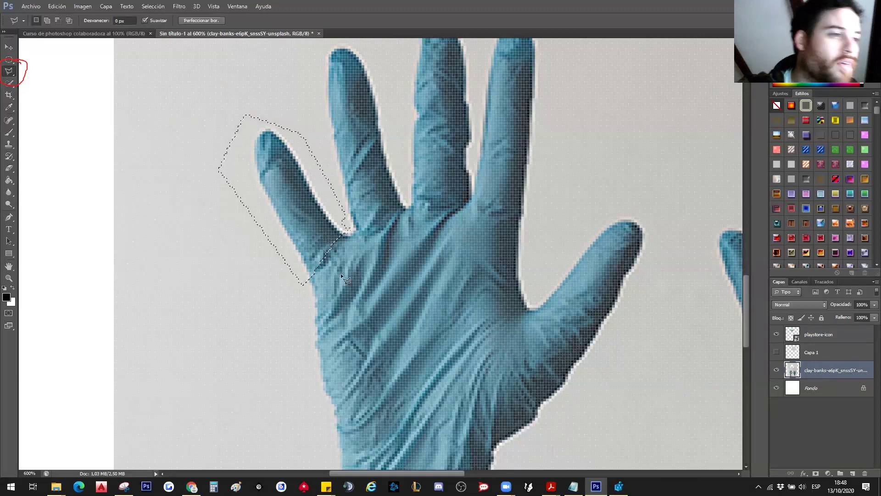
key(Delete)
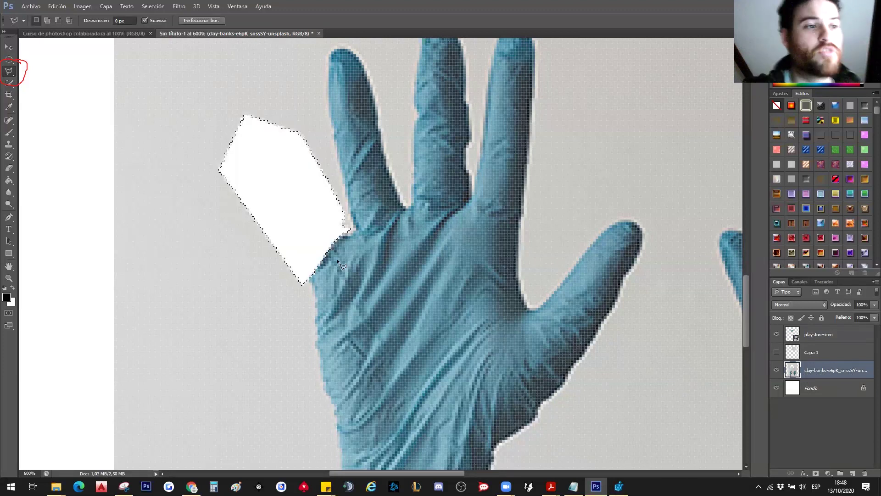
scroll(337, 200, down, 3)
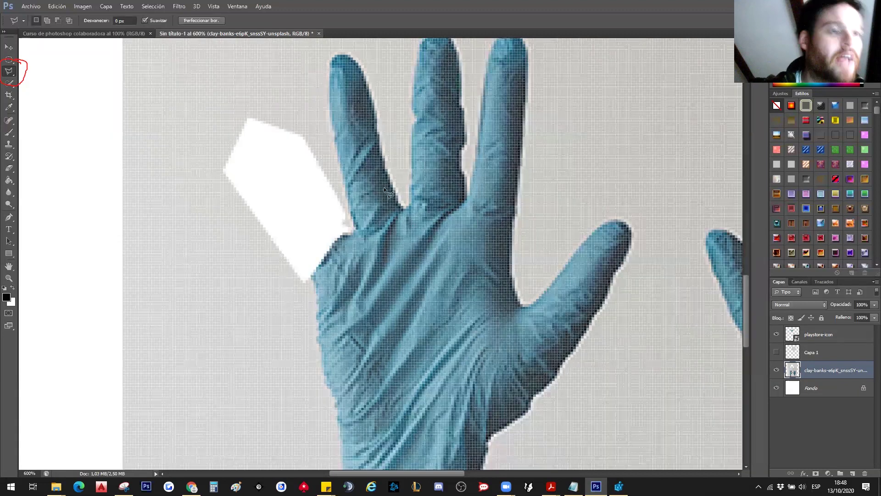
key(ctrl+z)
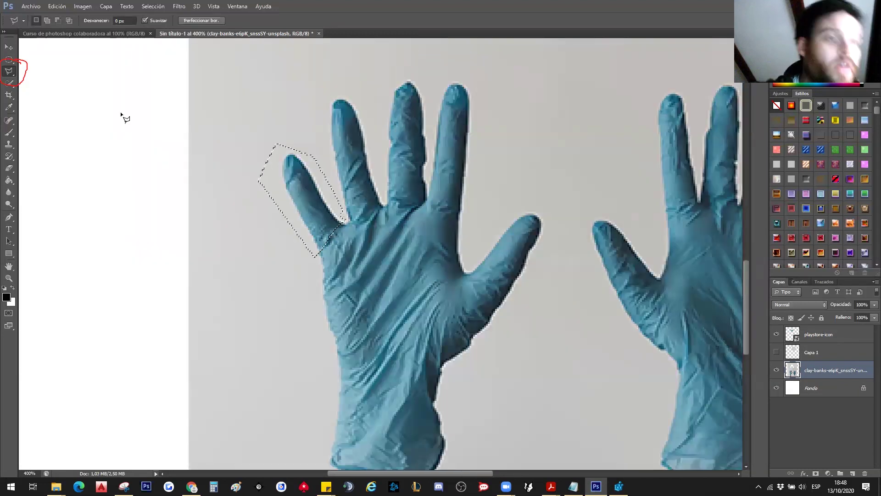
Step: Cut the lassoed finger to Capa 2, toggle its visibility, revert to Deseleccionar, and show lasso variants
right_click(321, 227)
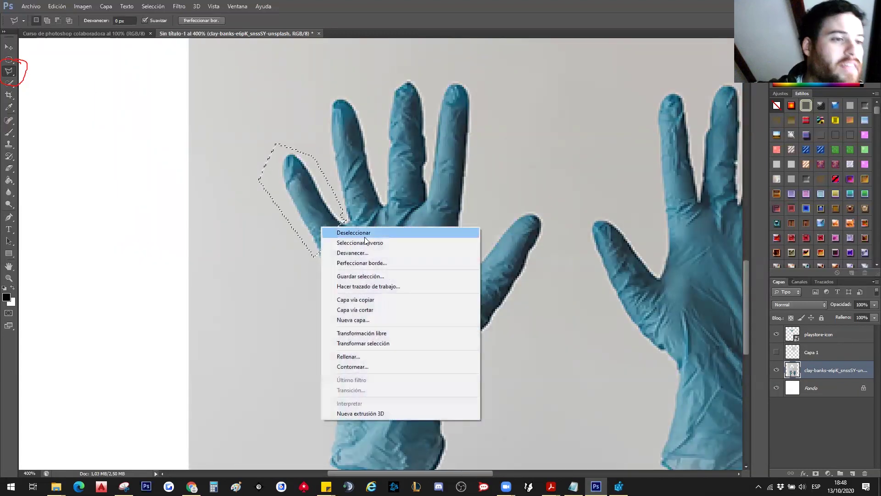
click(395, 310)
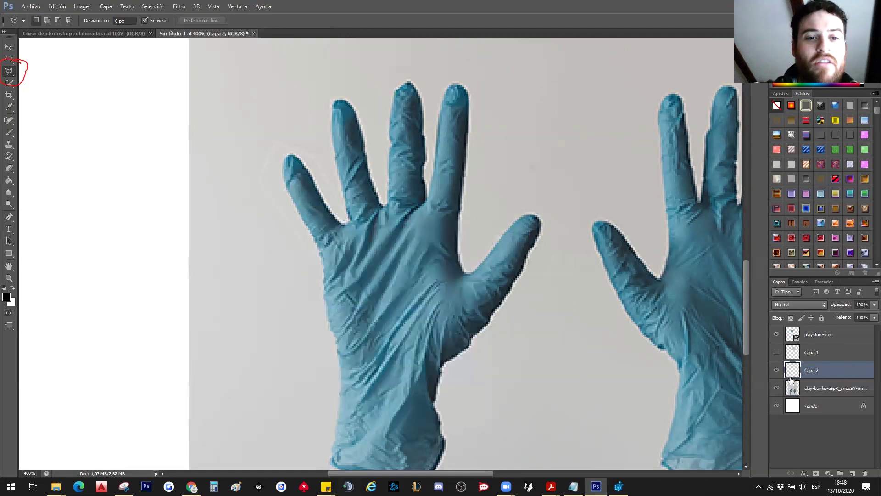
click(776, 370)
click(777, 370)
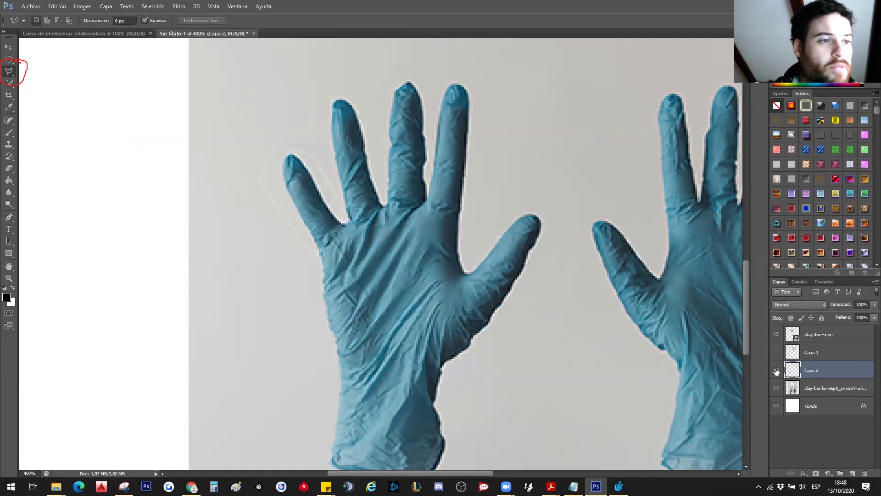
click(776, 370)
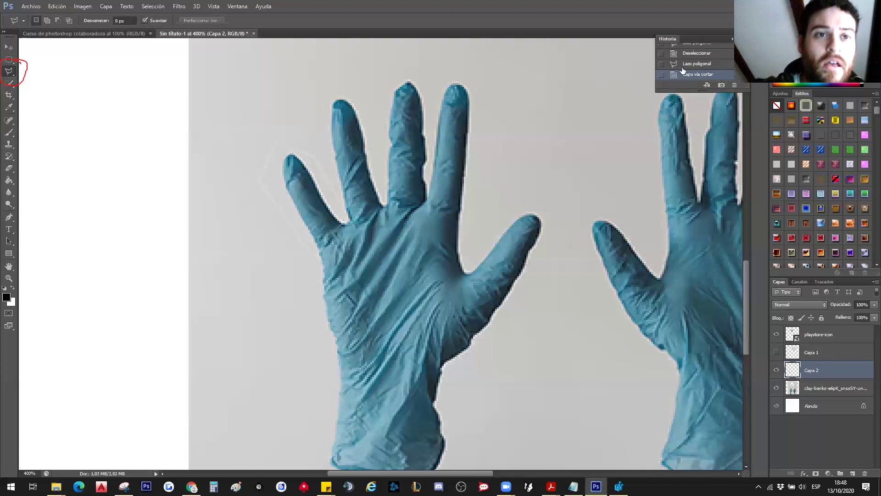
click(697, 63)
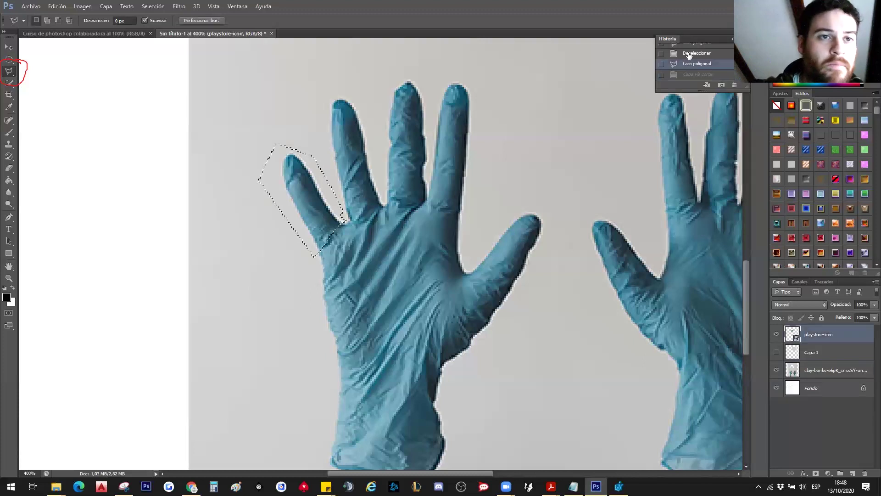
right_click(8, 71)
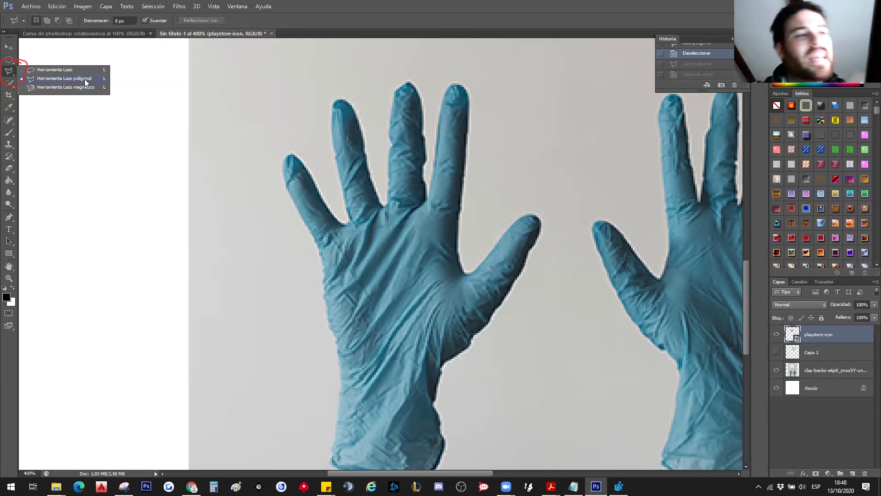
Step: Trace the left glove's little and ring fingers and side with the Magnetic Lasso, closing the path
click(61, 88)
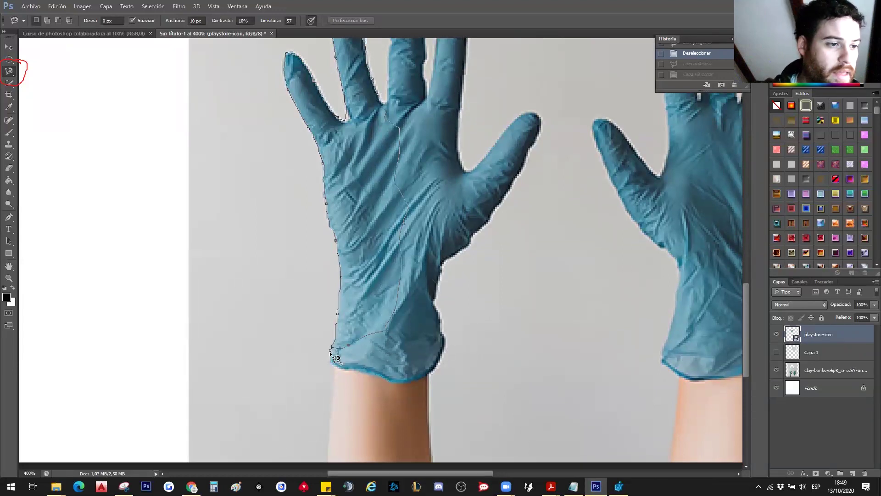
click(334, 357)
scroll(415, 303, up, 3)
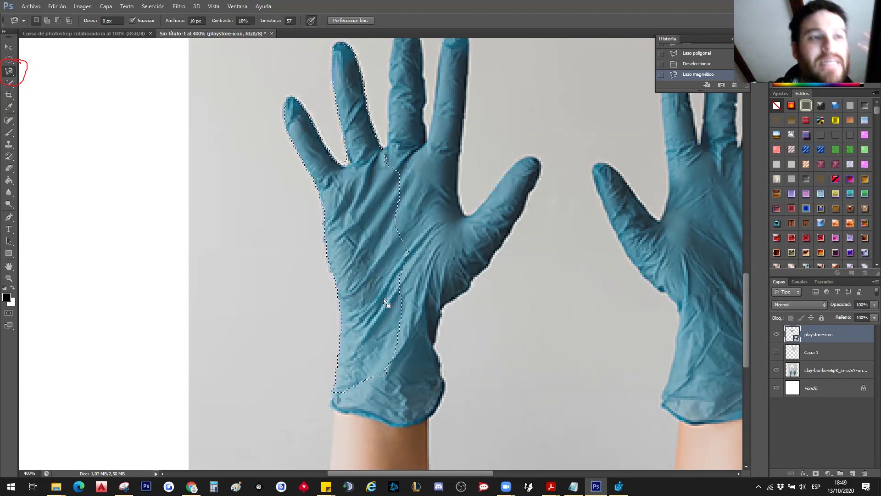
scroll(384, 299, up, 1)
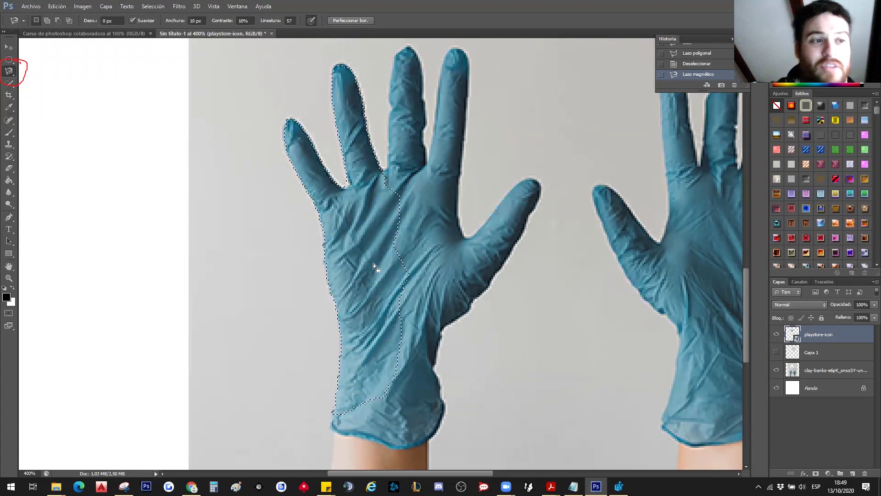
scroll(373, 265, up, 1)
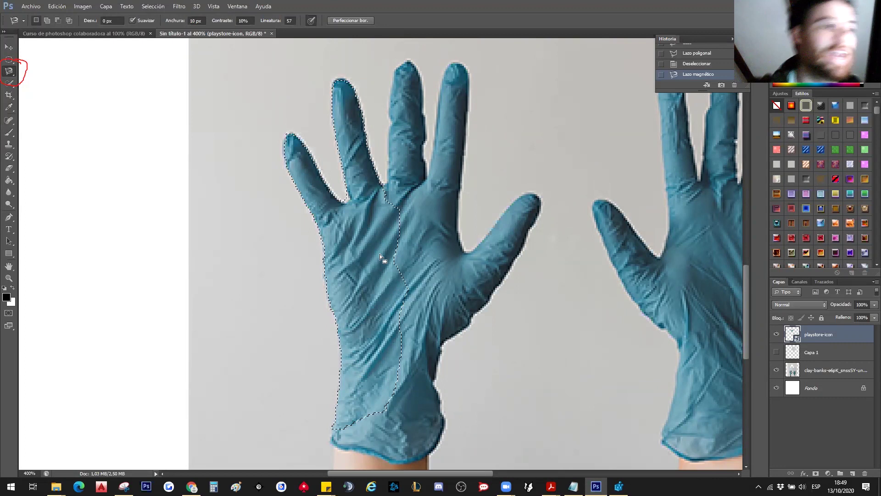
Step: Activate the clay-banks layer, delete the selected glove area, then undo the deletion
key(ctrl+j)
key(Return)
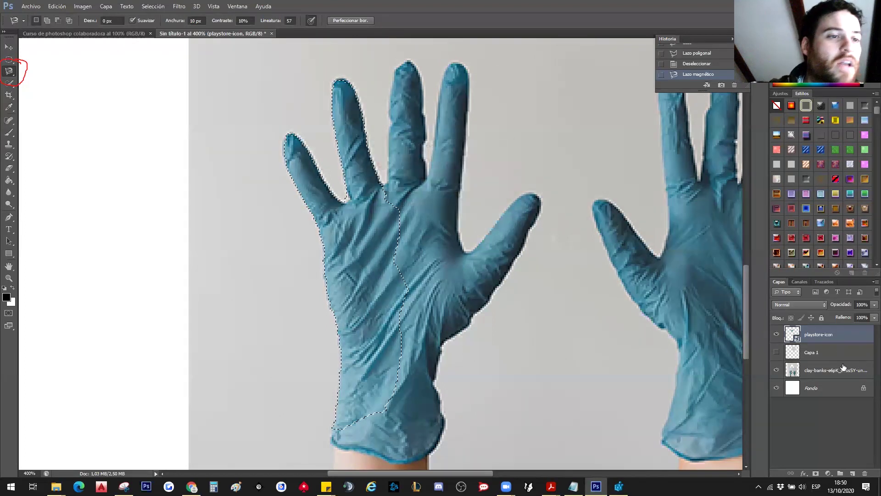
click(843, 367)
key(Delete)
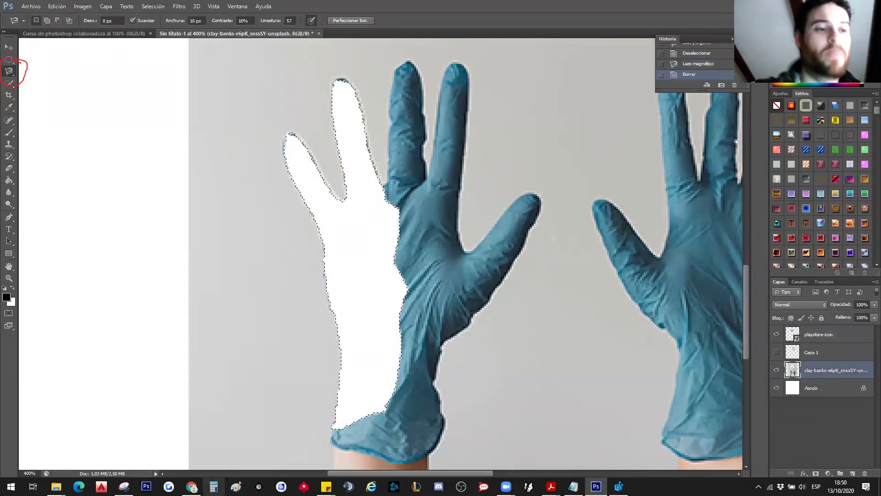
key(ctrl+z)
Step: Cut the selected glove part onto Capa 2 and toggle Capa 2 and photo visibility to inspect it
right_click(365, 246)
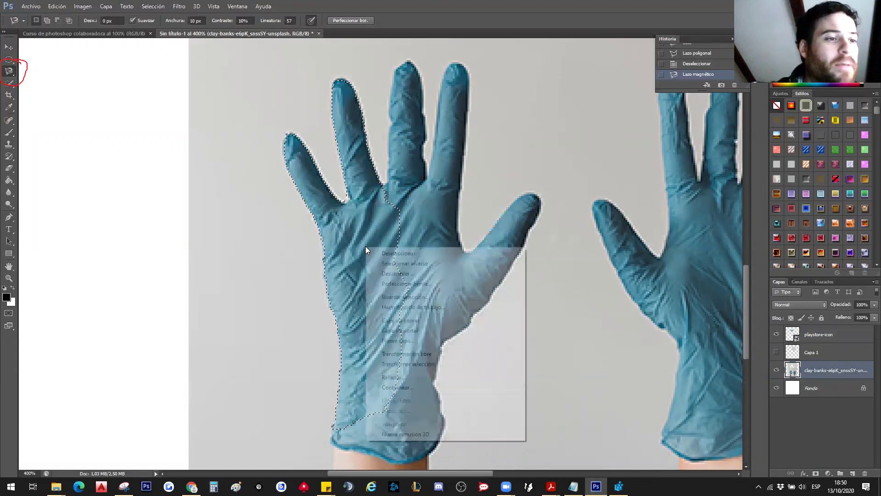
click(416, 330)
click(776, 370)
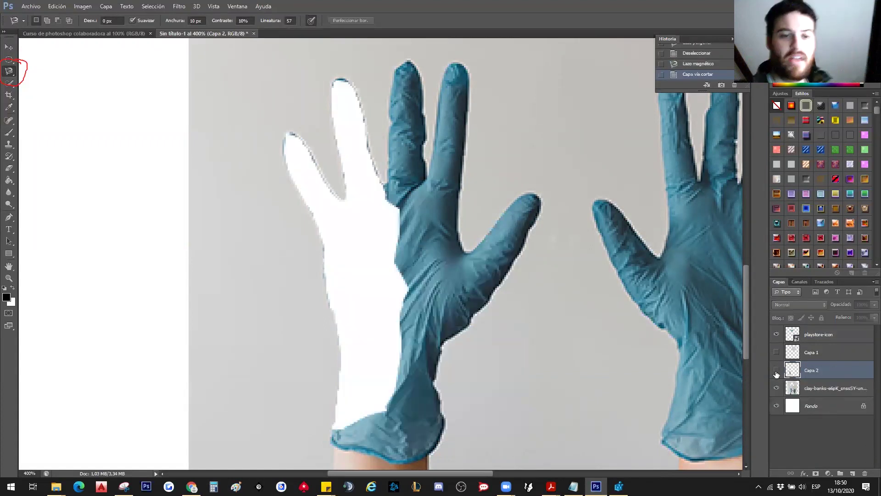
click(776, 371)
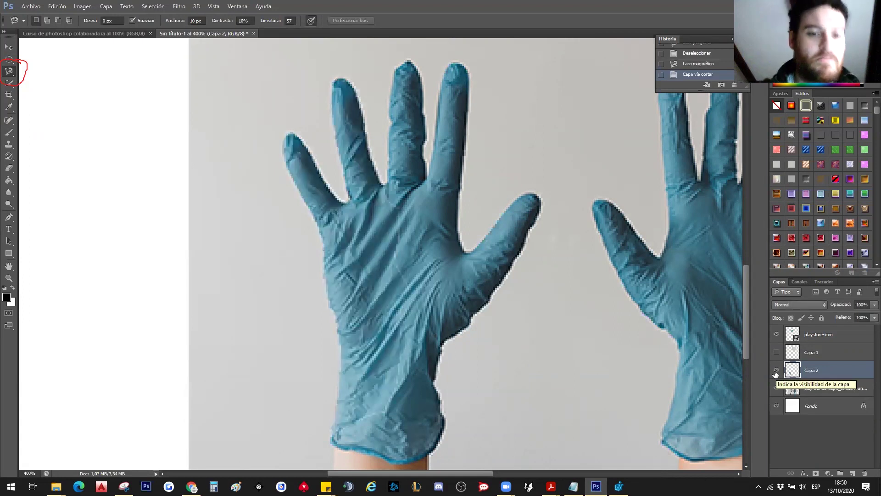
click(776, 388)
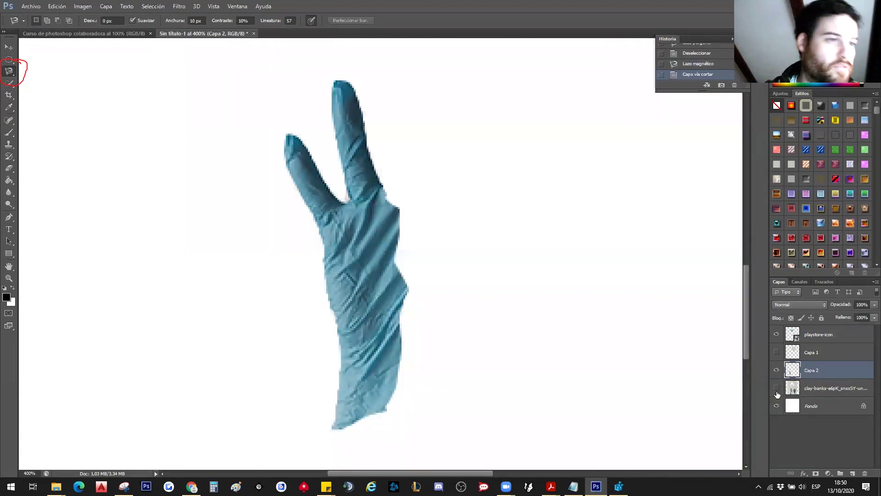
click(776, 388)
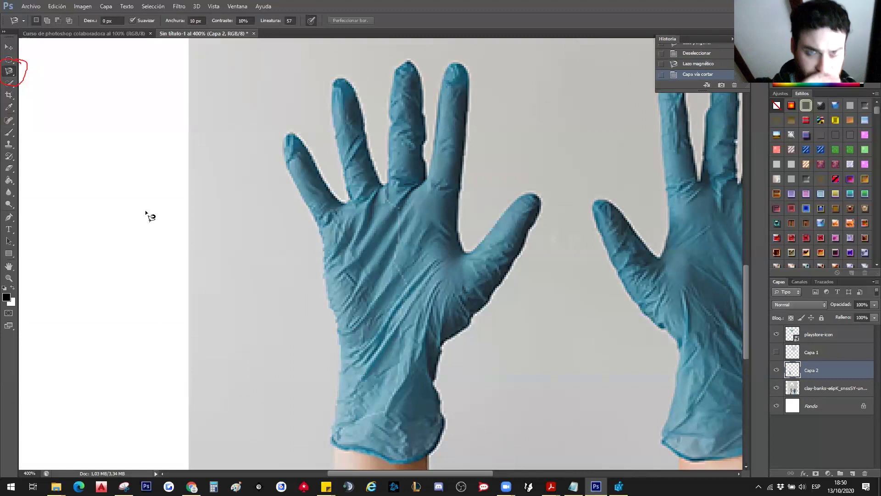
Step: Zoom out to the whole document and revert history to the Deseleccionar state
alt+click(401, 285)
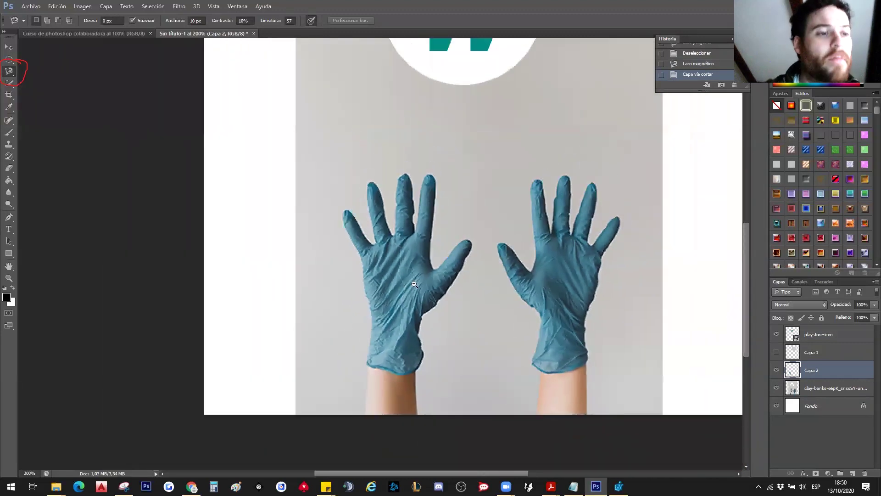
scroll(364, 279, up, 2)
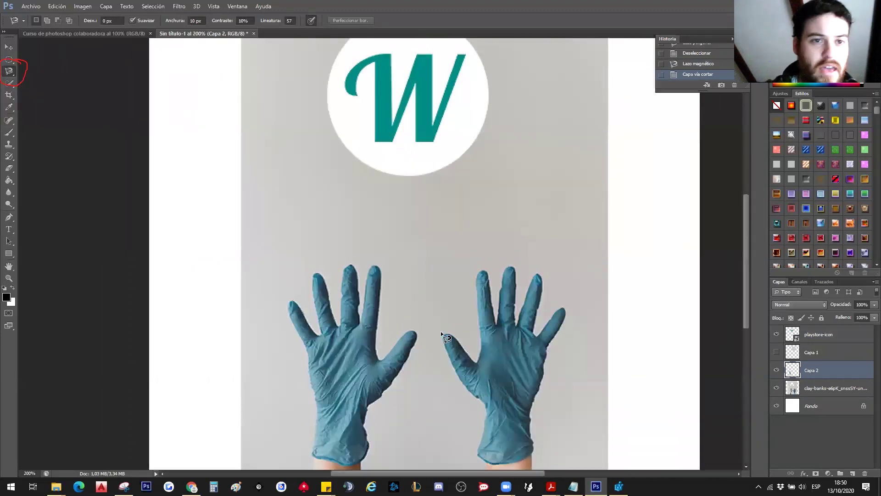
scroll(452, 329, up, 1)
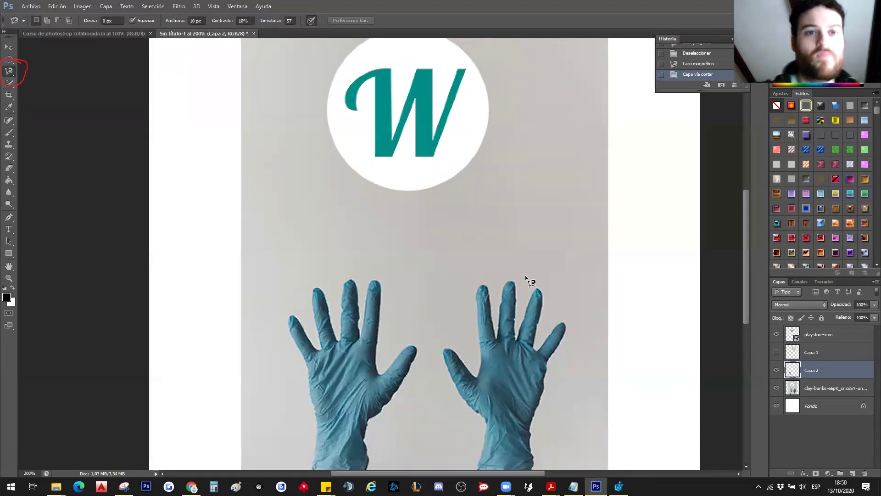
scroll(536, 312, down, 1)
scroll(528, 316, down, 3)
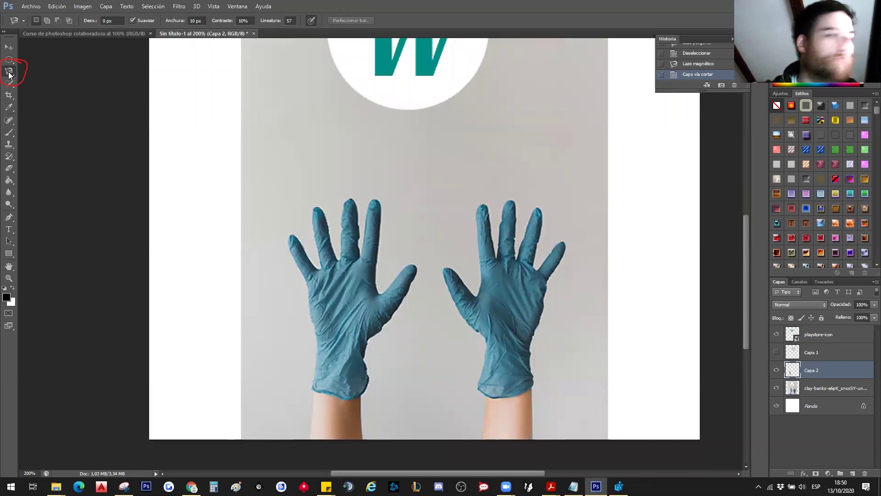
click(697, 53)
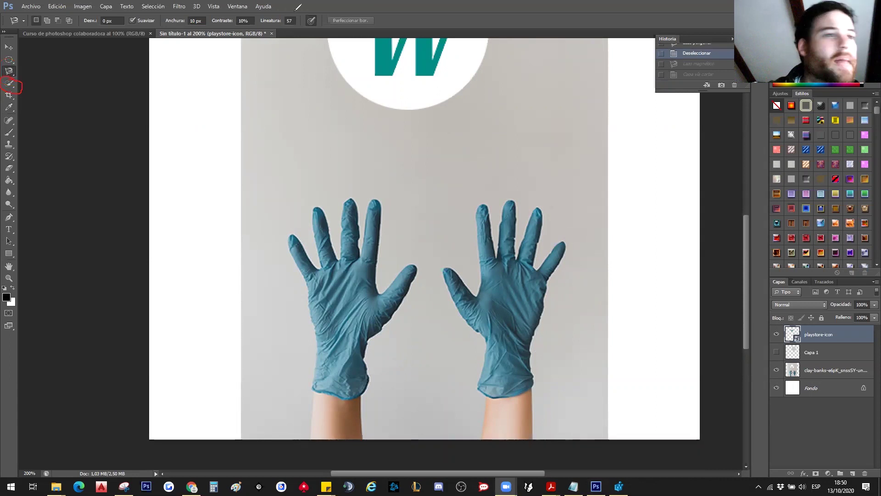
Step: Choose Herramienta Varita mágica from the Quick Selection flyout, with tolerance 32 and contiguous sampling
click(11, 86)
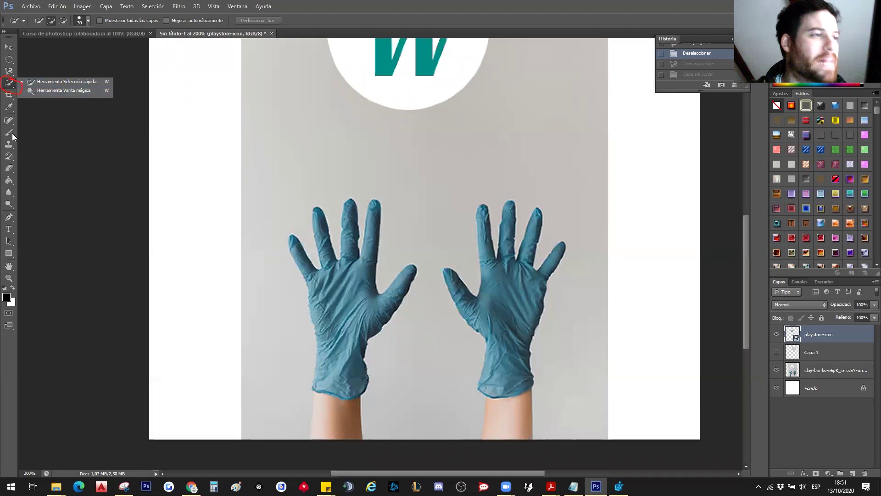
click(11, 87)
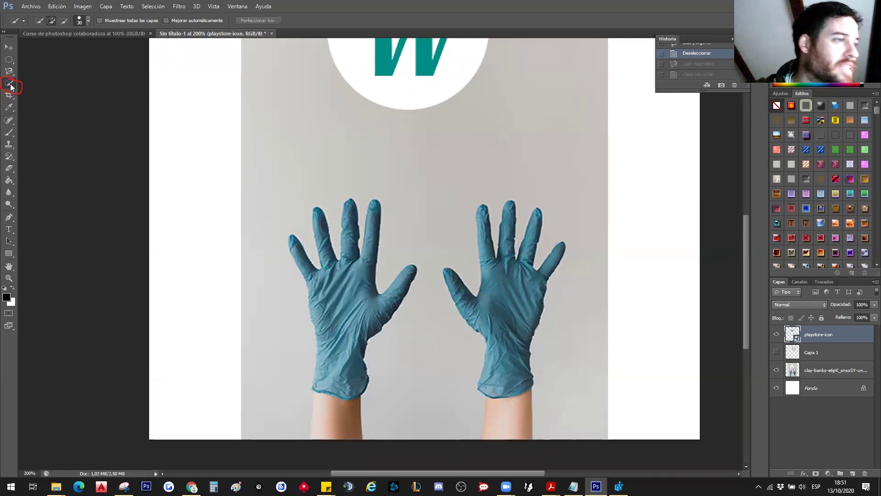
click(11, 87)
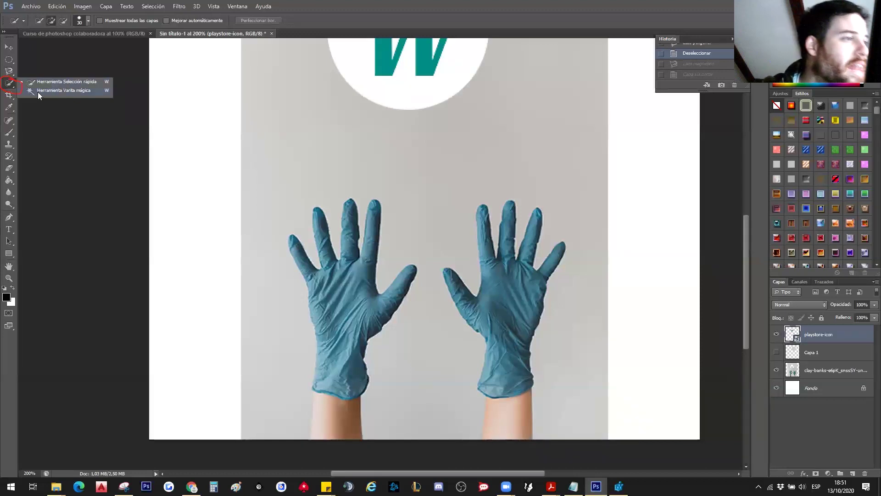
click(65, 91)
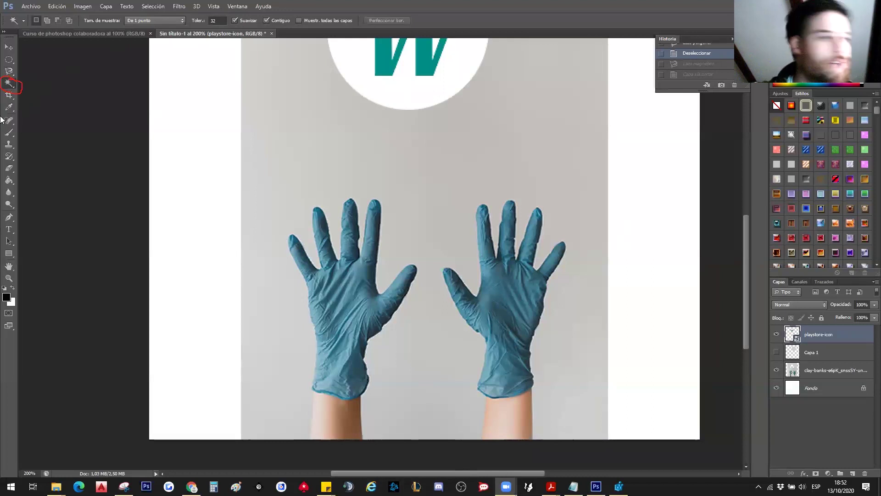
Step: Magic-wand select the grey backdrop on the clay-banks layer
alt+click(466, 267)
click(824, 367)
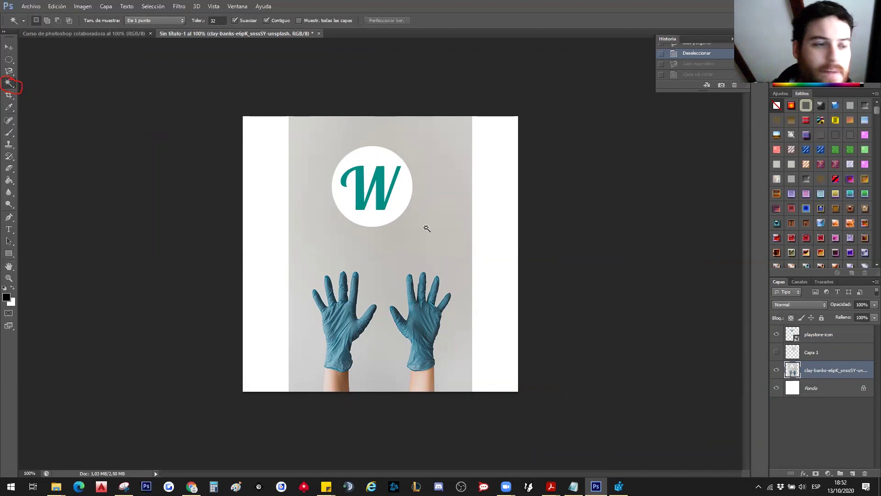
click(433, 231)
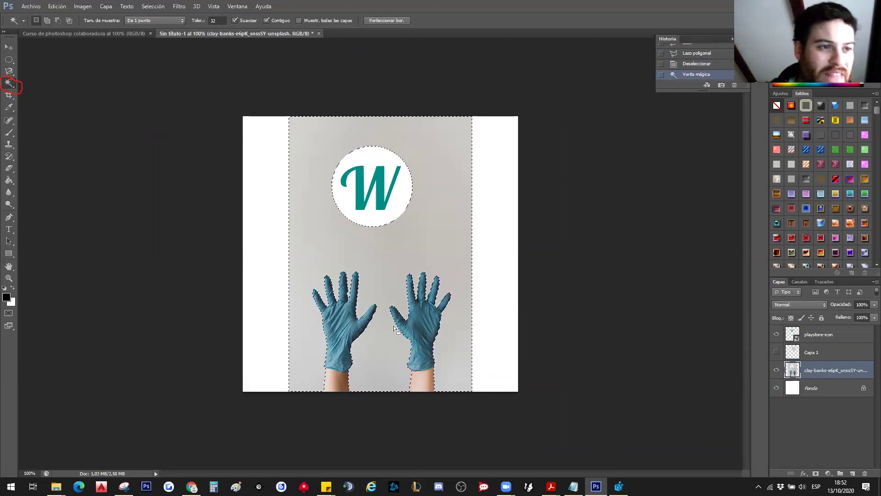
Step: Inspect the selection edges at 200%, then erase the grey backdrop to white
key(ctrl+plus)
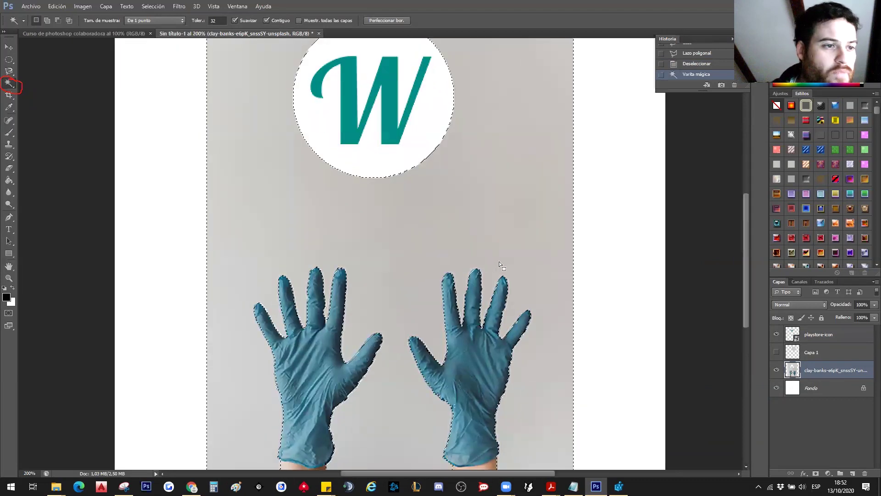
scroll(343, 299, down, 2)
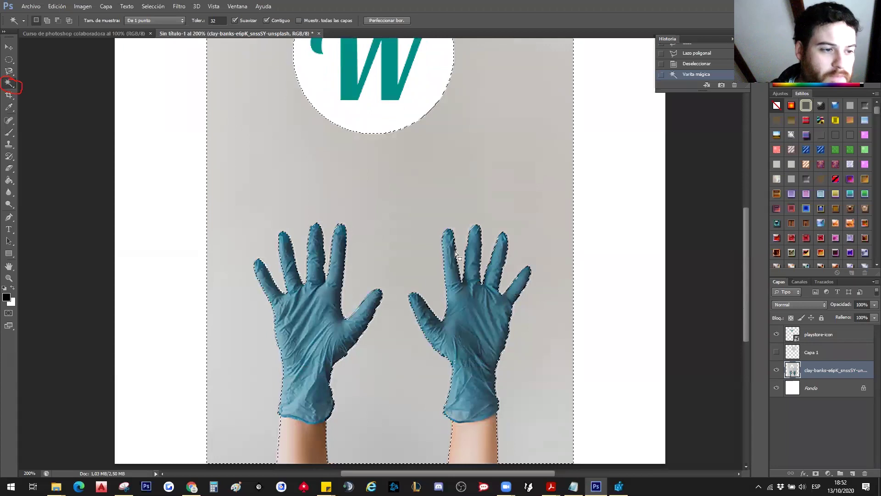
scroll(513, 283, up, 2)
scroll(514, 282, up, 1)
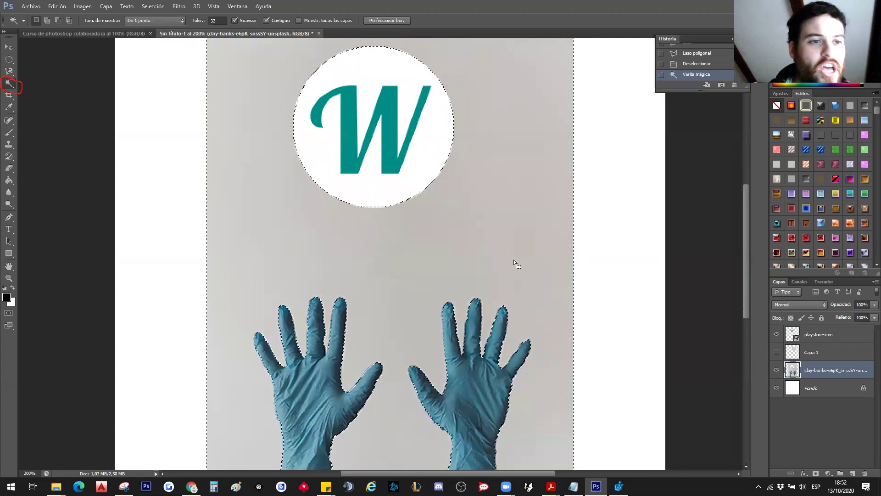
scroll(500, 262, up, 1)
scroll(497, 262, up, 2)
scroll(489, 288, up, 2)
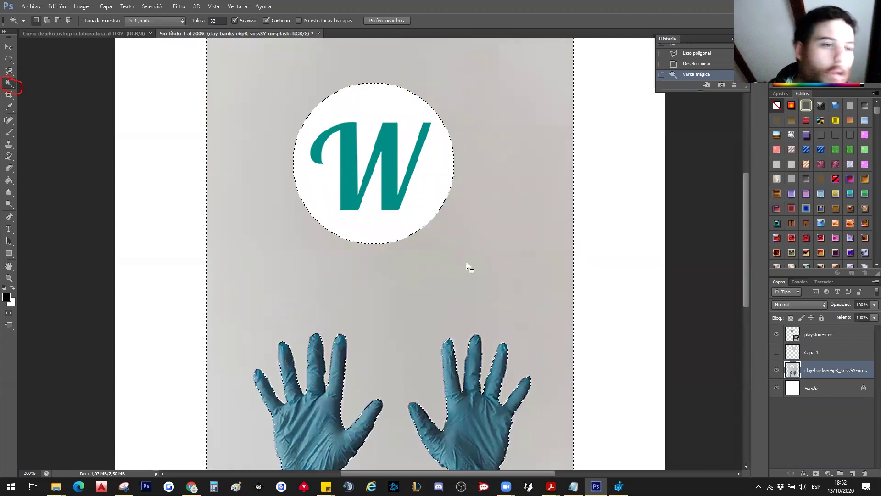
scroll(468, 271, down, 5)
scroll(470, 276, down, 2)
key(ctrl+minus)
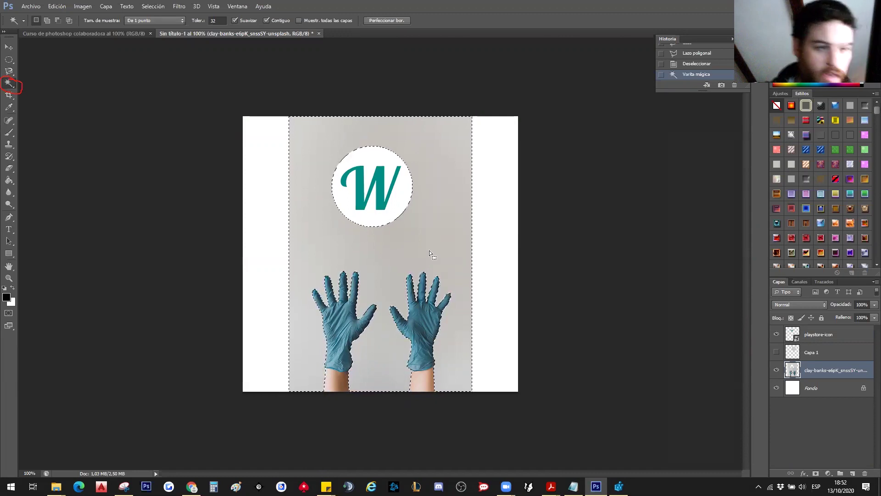
key(Delete)
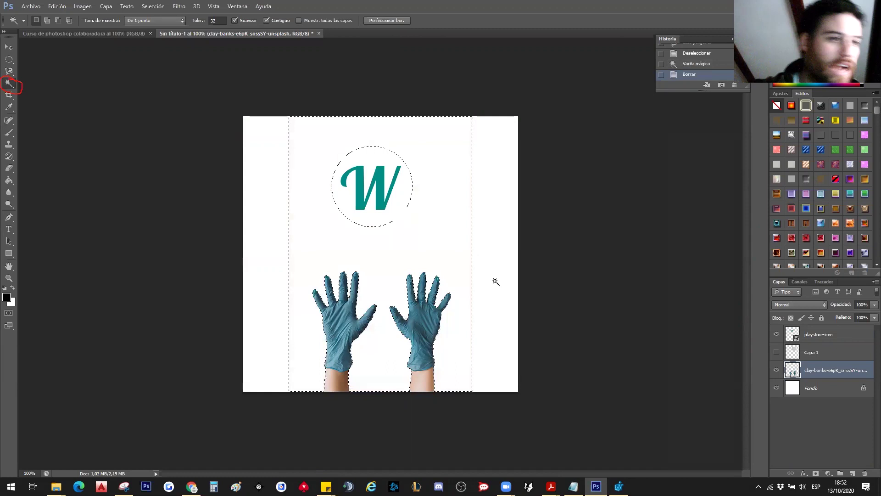
Step: Undo the background erase via History, returning to the grey-background magic-wand selection
click(8, 60)
click(262, 317)
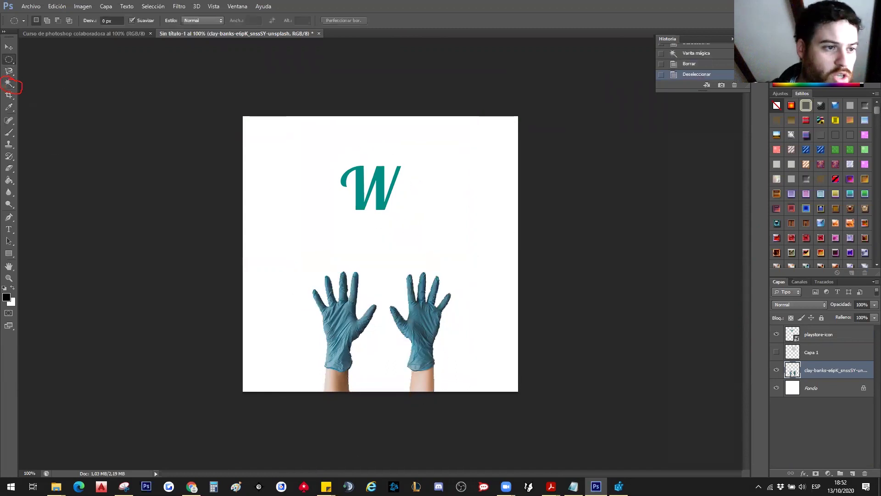
scroll(360, 356, up, 1)
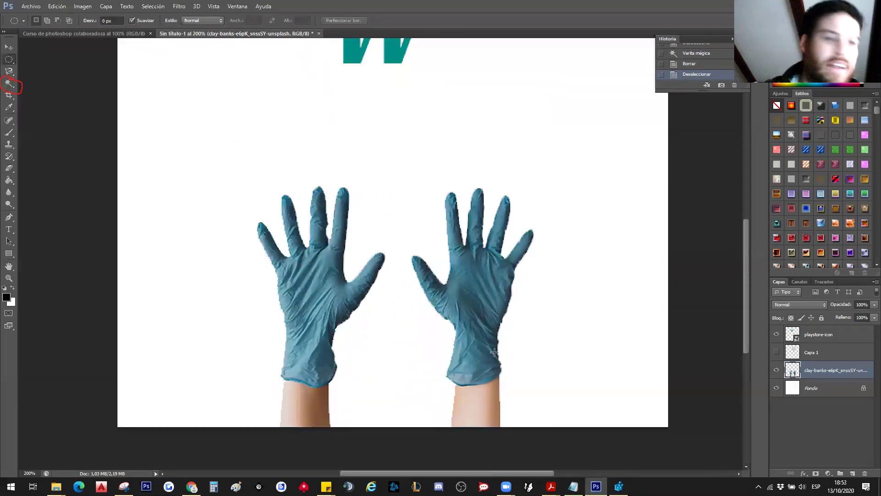
alt+click(493, 352)
key(ctrl+z)
click(699, 64)
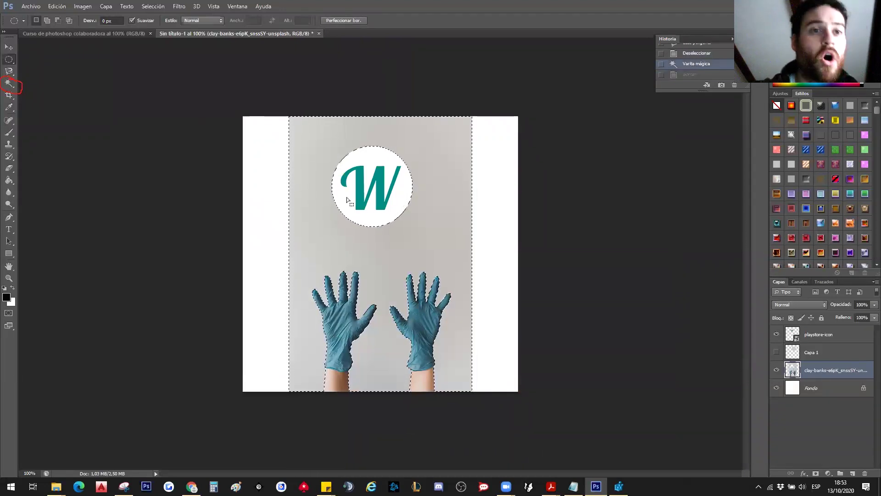
Step: Cut the background selection to a new layer (Capa 2) and toggle its visibility to check it
right_click(413, 244)
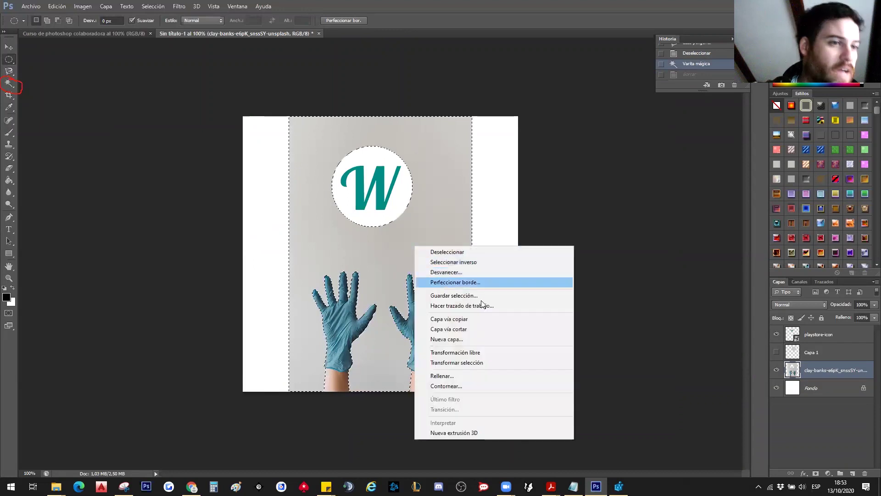
click(483, 329)
click(777, 371)
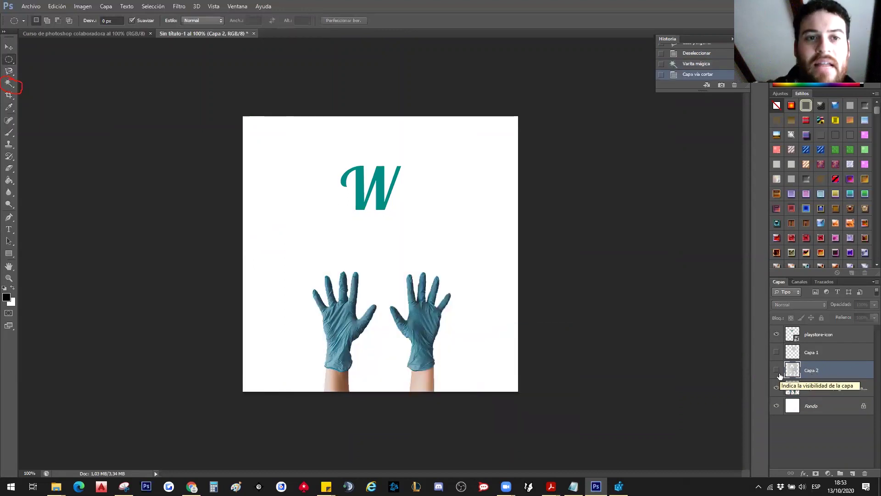
click(777, 372)
click(777, 371)
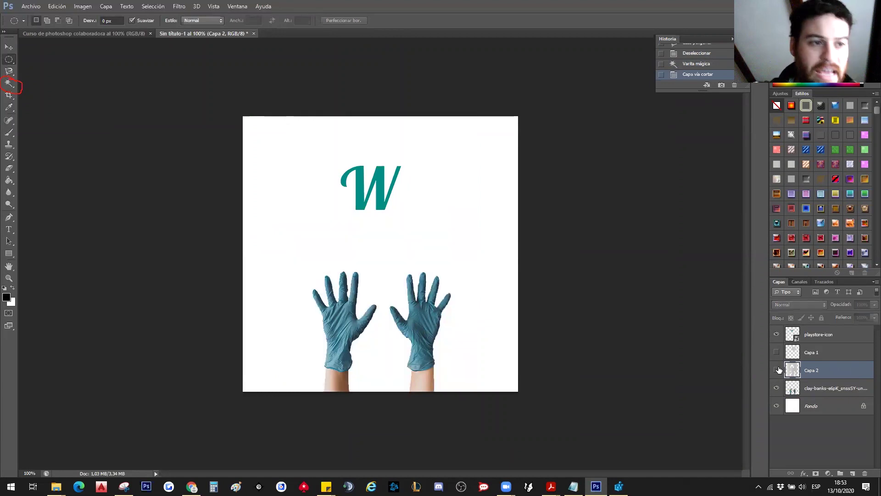
click(776, 371)
Step: Shift Capa 2 around the canvas, then undo the move and the cut
click(8, 47)
drag(375, 261, 396, 262)
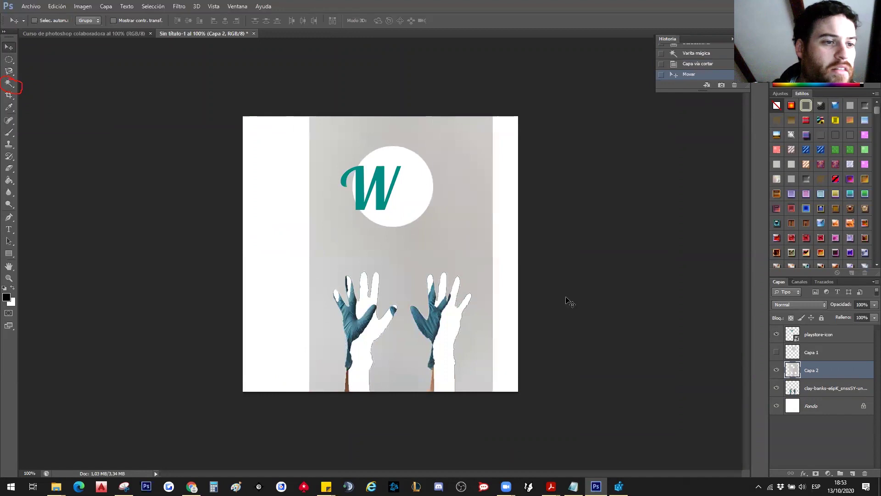
drag(413, 350, 382, 342)
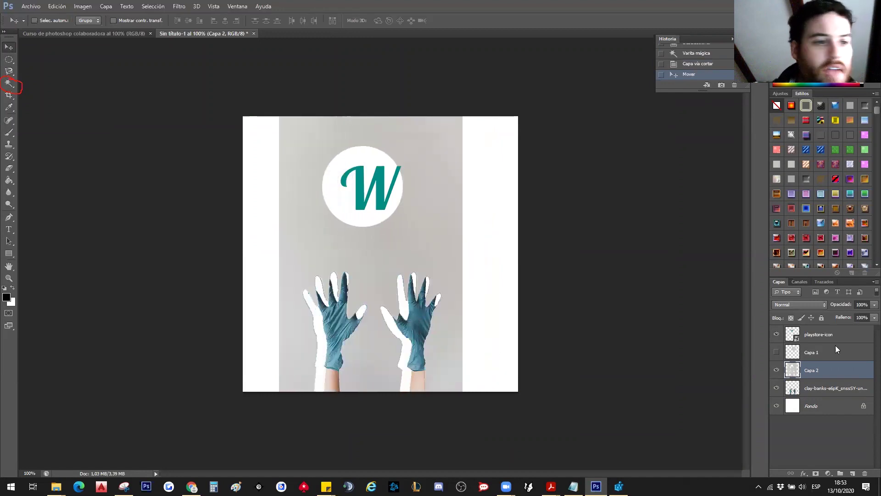
key(ctrl+z)
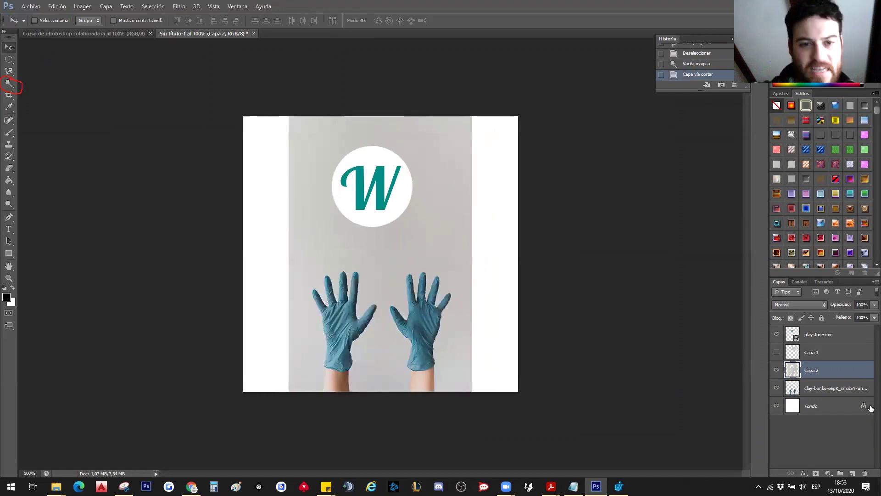
key(ctrl+alt+z)
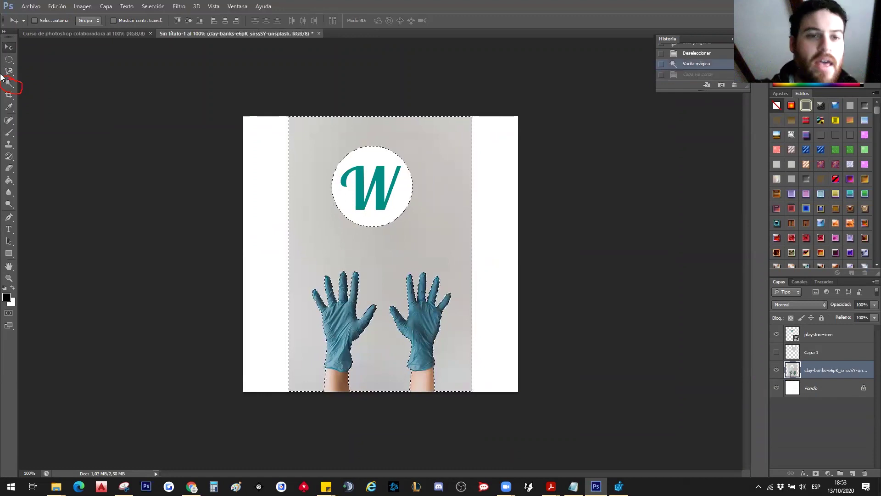
Step: Reselect the grey background with the Magic Wand at Tolerance 58
click(8, 83)
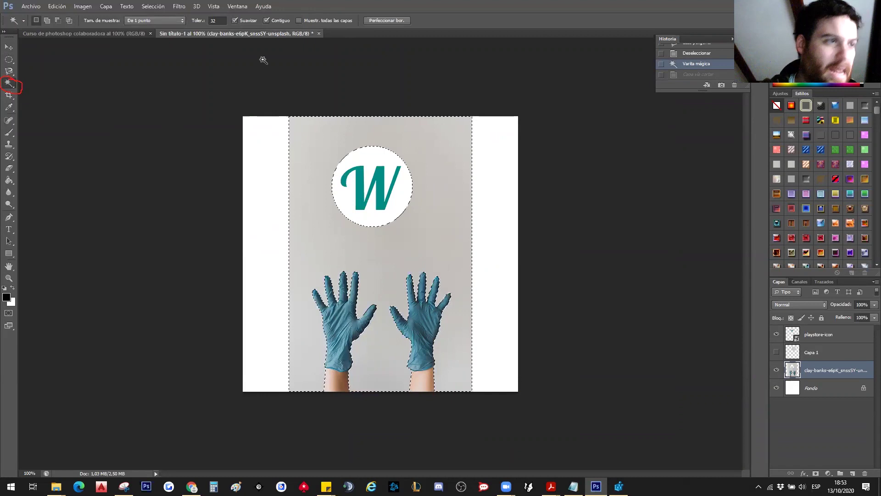
click(201, 23)
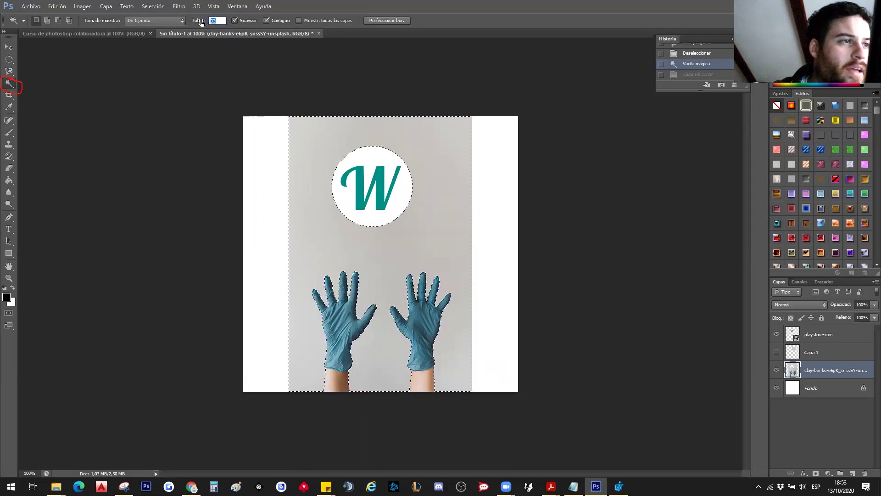
drag(207, 22, 198, 24)
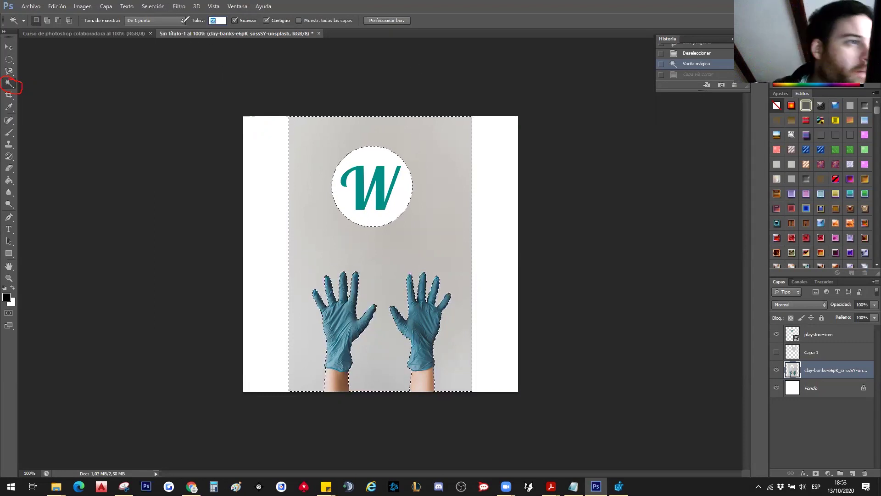
key(Return)
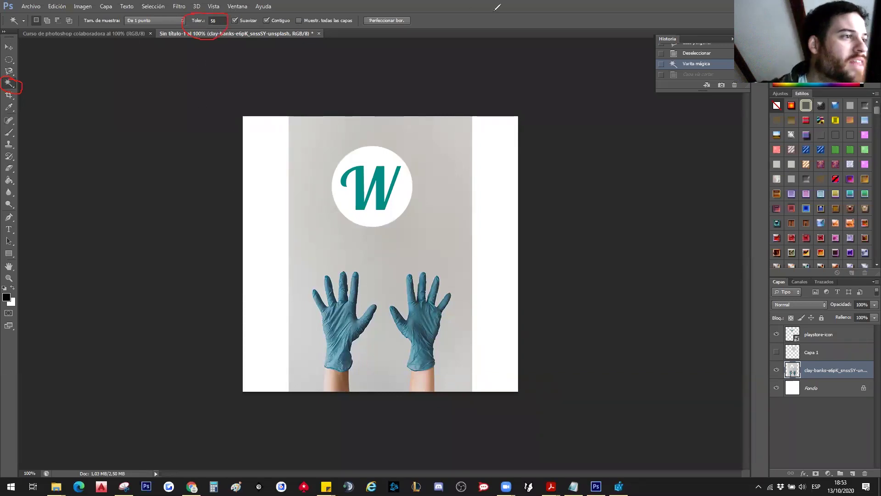
click(386, 275)
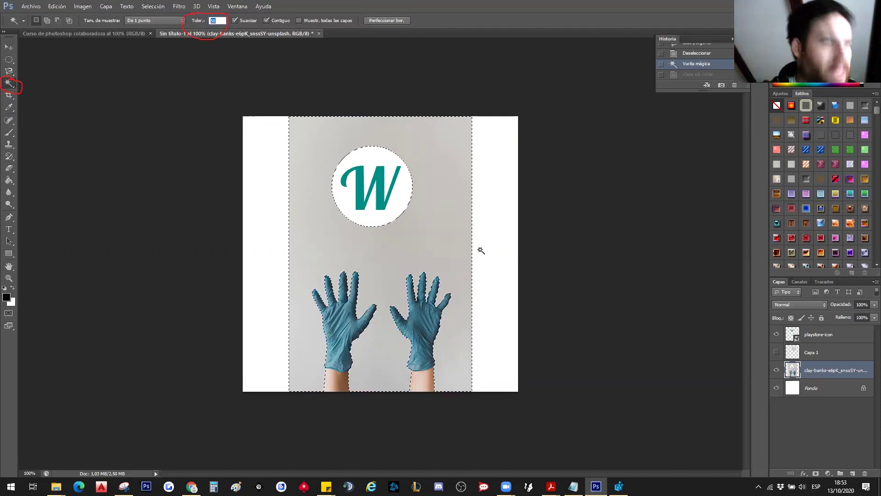
Step: Raise Tolerance to 100 and click the grey background again
text(100)
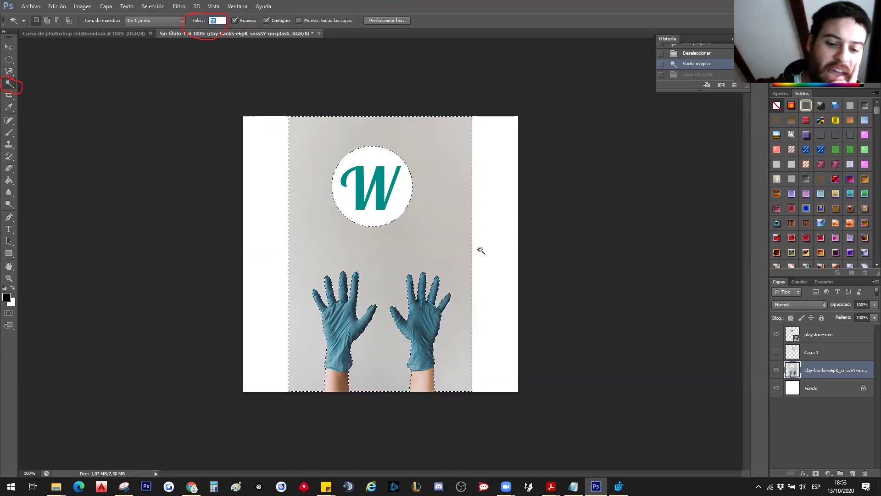
key(Return)
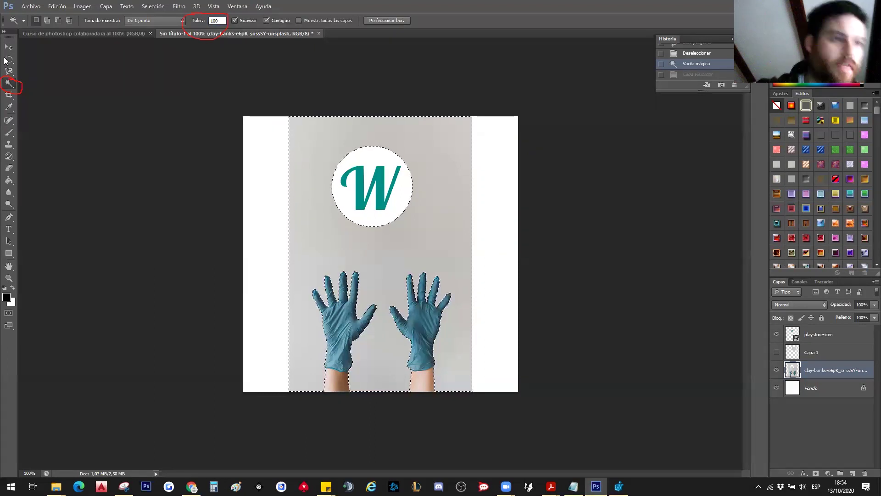
click(464, 235)
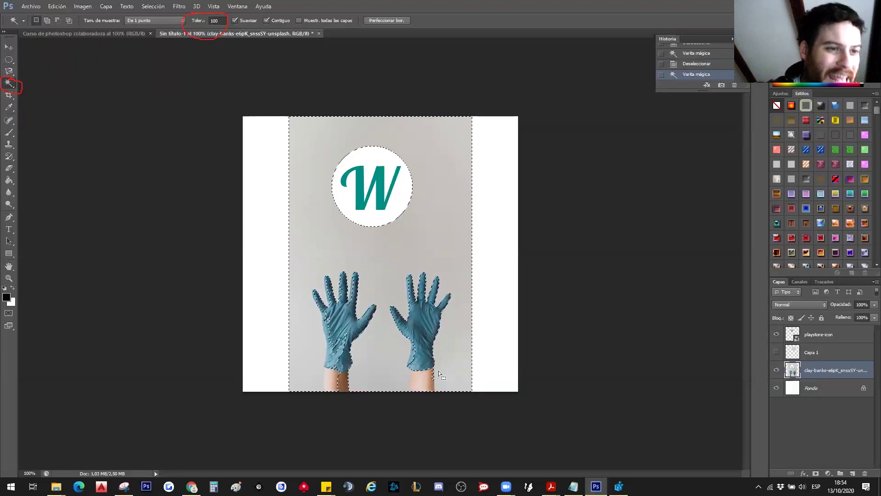
Step: Zoom to 200% over the gloves and start editing the Tolerance value
scroll(365, 374, up, 1)
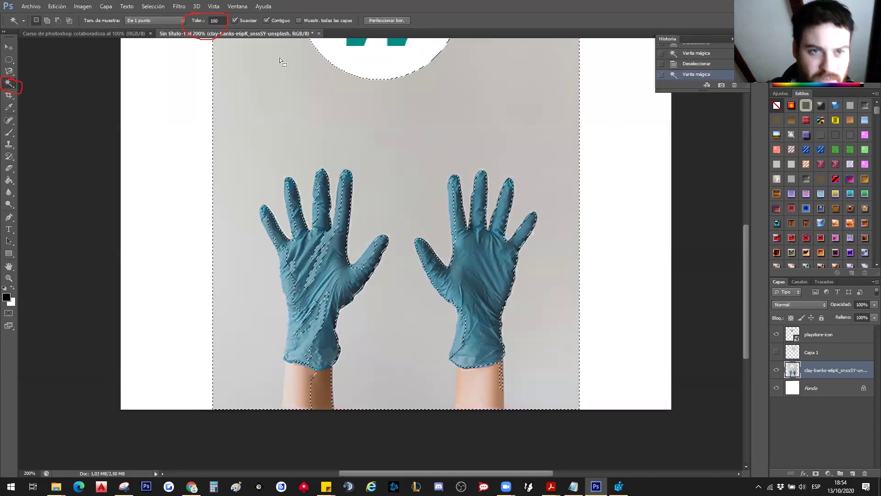
click(217, 21)
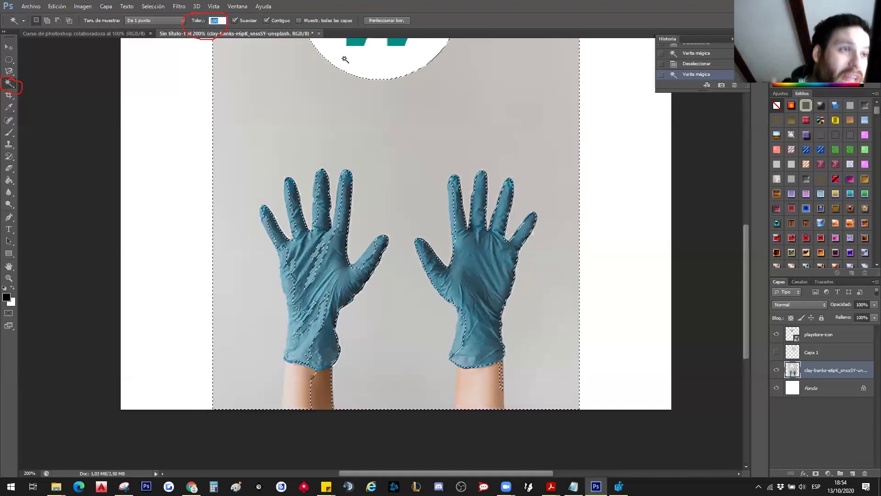
Step: Select the grey background at Tolerance 1 and inspect it zoomed in to 3200%
text(1)
key(Return)
click(412, 124)
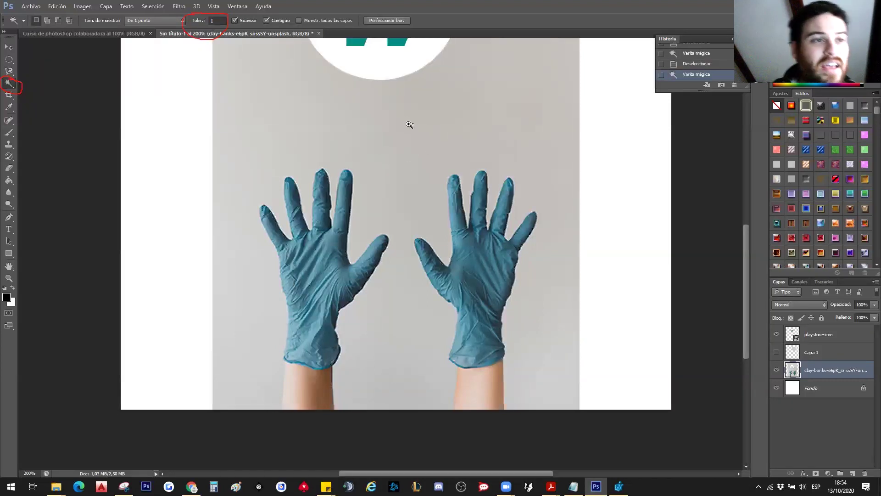
click(410, 125)
click(415, 119)
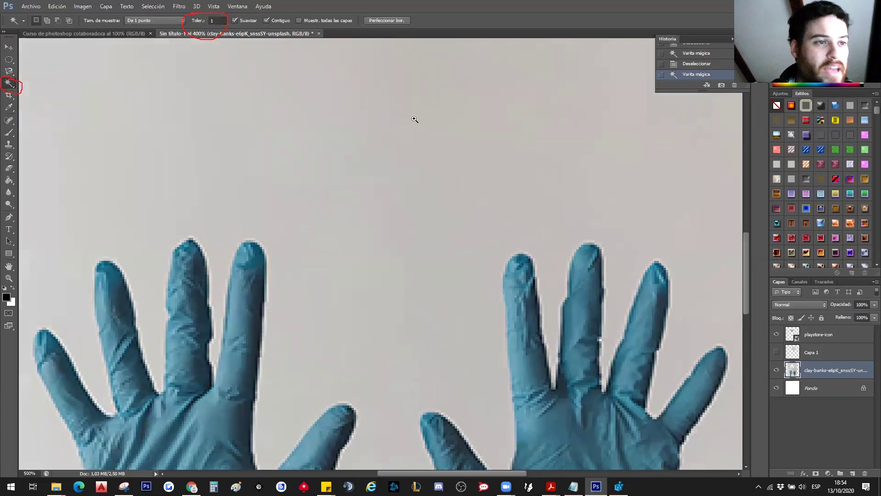
click(413, 121)
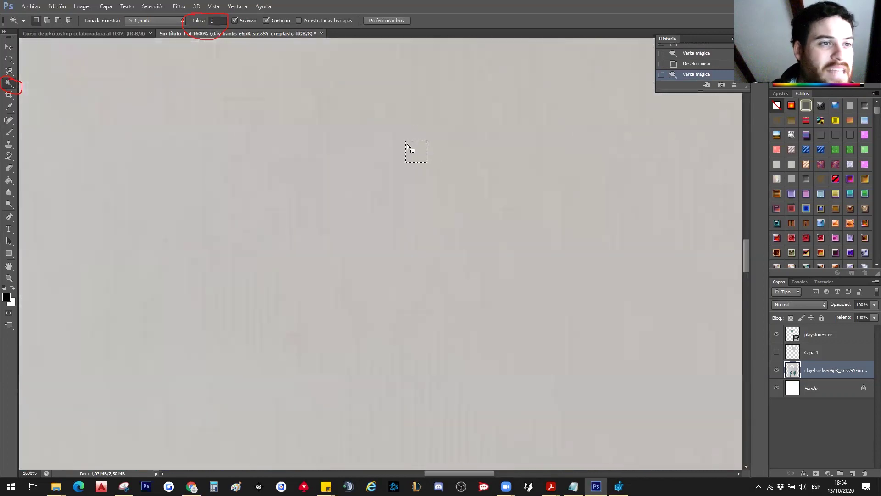
click(423, 144)
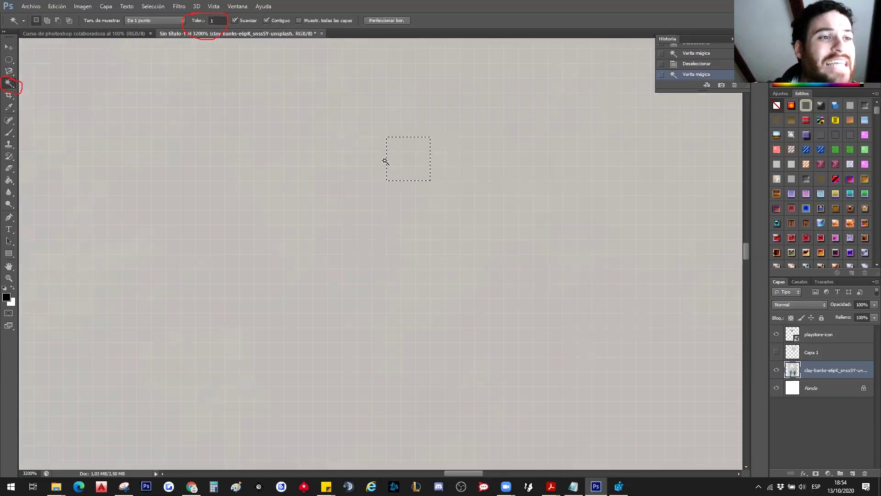
click(381, 173)
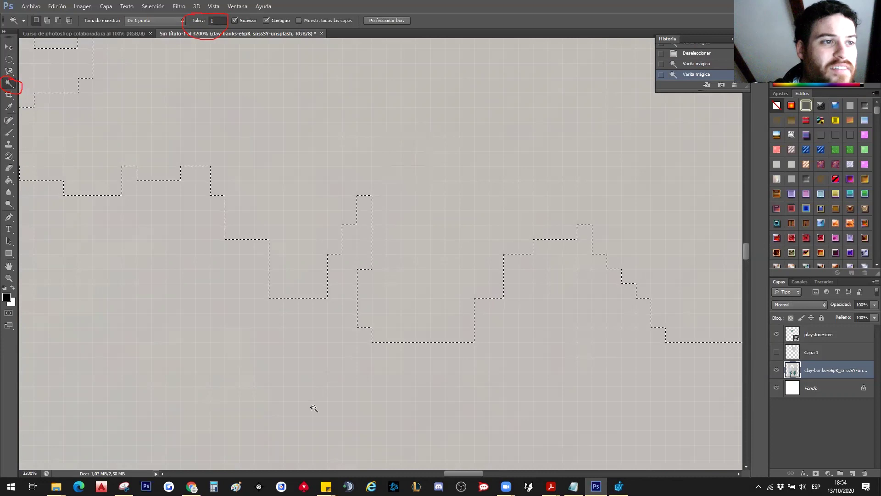
Step: Zoom back out from the pixel view to the whole composition
alt+click(409, 248)
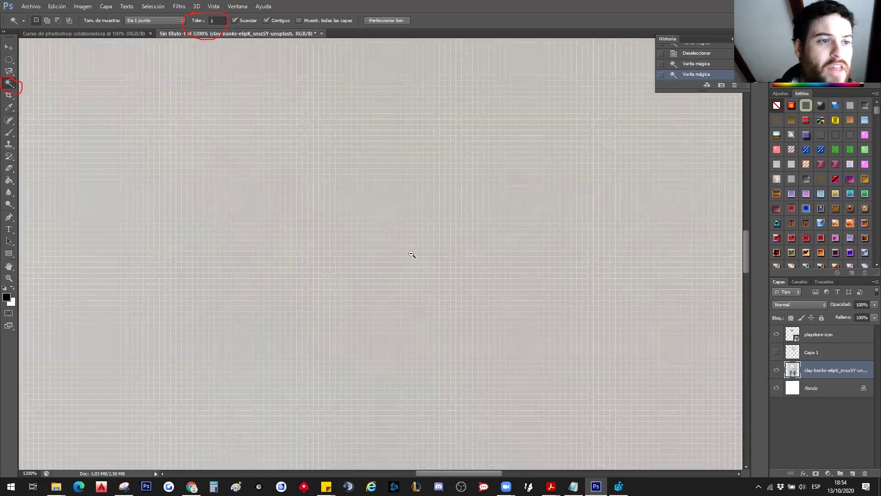
alt+click(411, 253)
alt+click(412, 254)
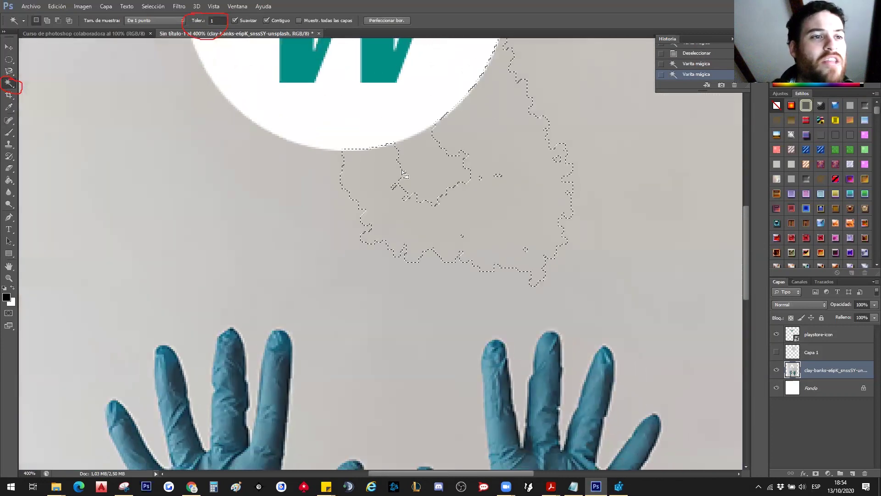
alt+click(424, 253)
ctrl+click(424, 253)
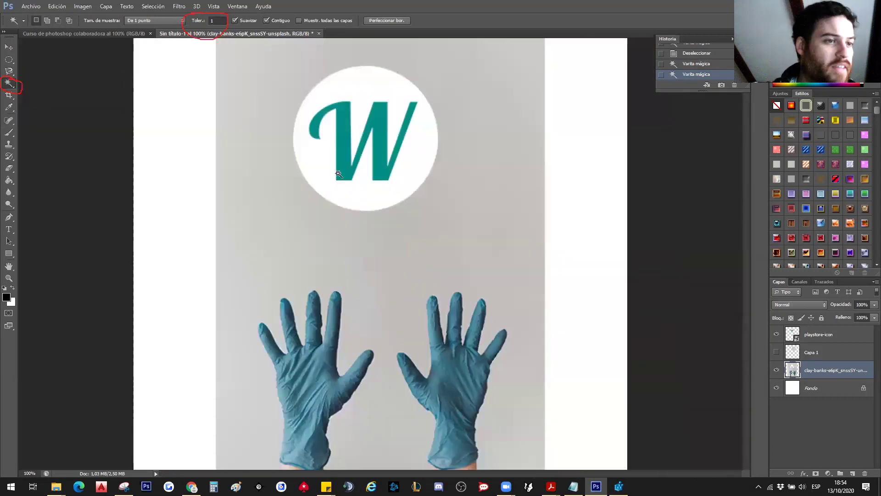
Step: Set Tolerance to 30 and select the grey background with the Magic Wand
click(215, 21)
text(1)
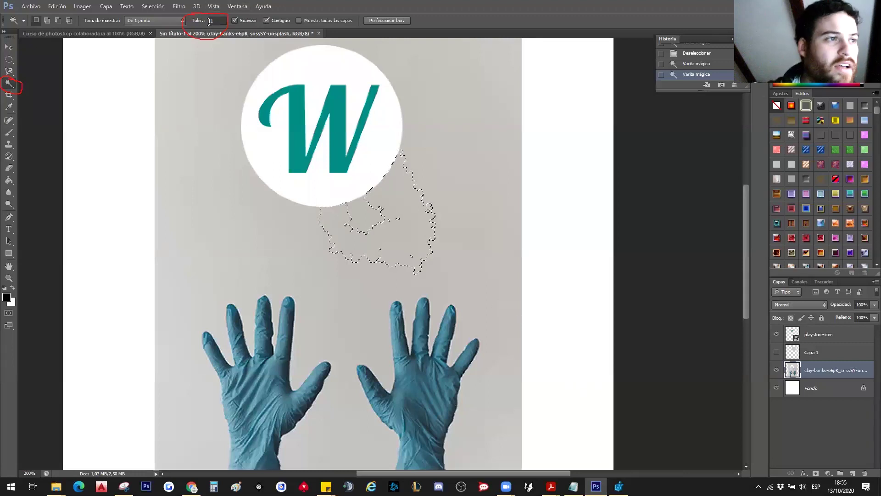
click(9, 72)
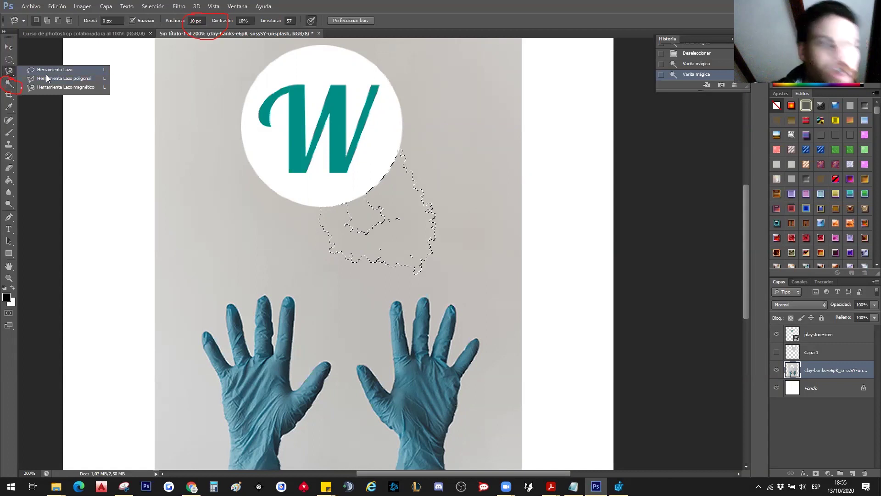
click(8, 60)
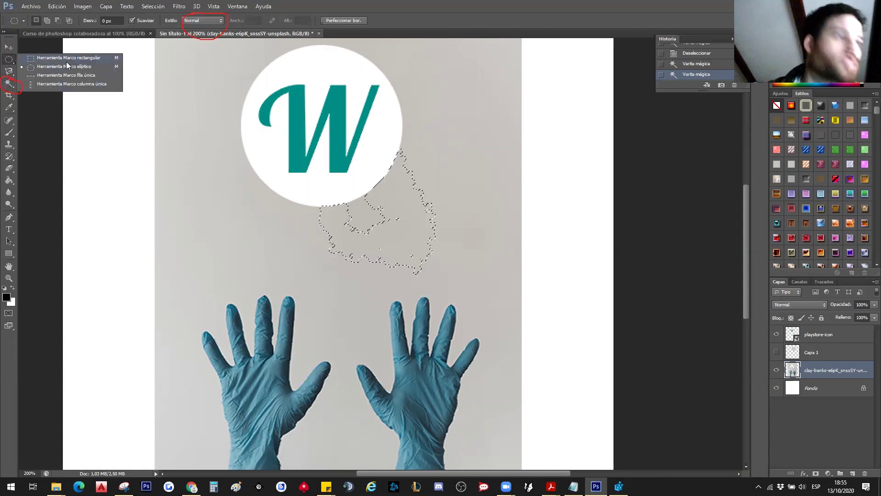
click(8, 83)
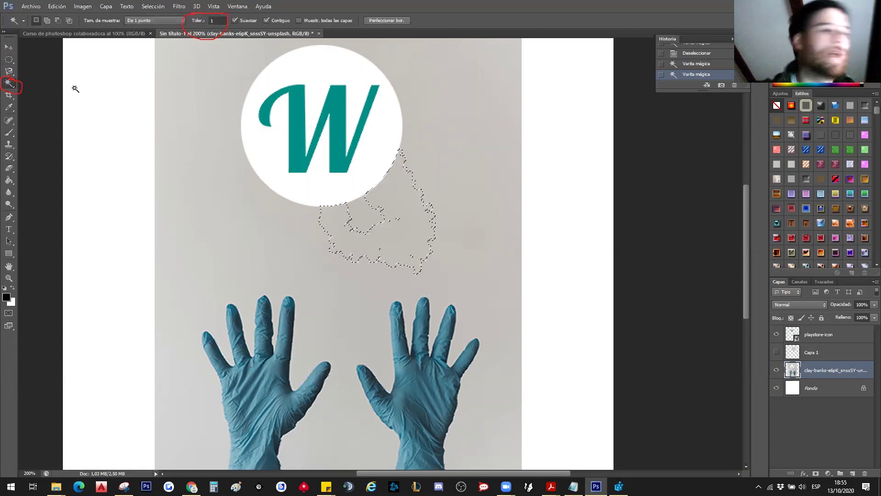
ctrl+alt+click(371, 283)
text(30)
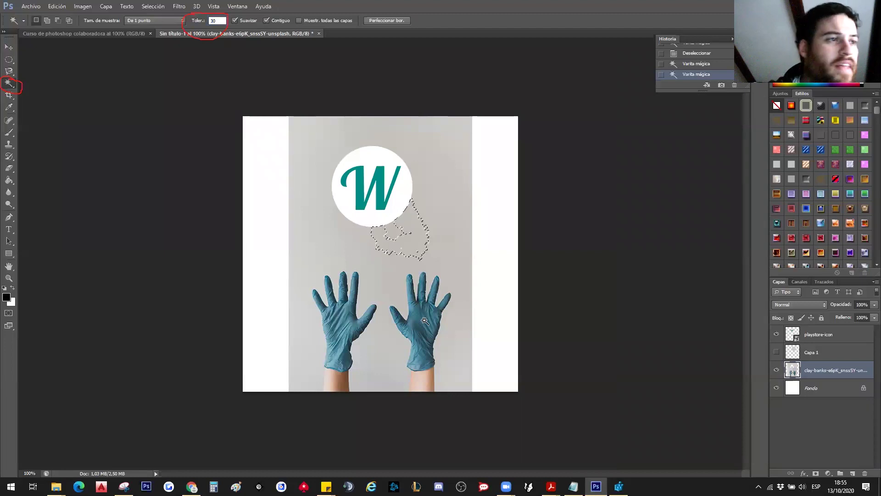
click(451, 239)
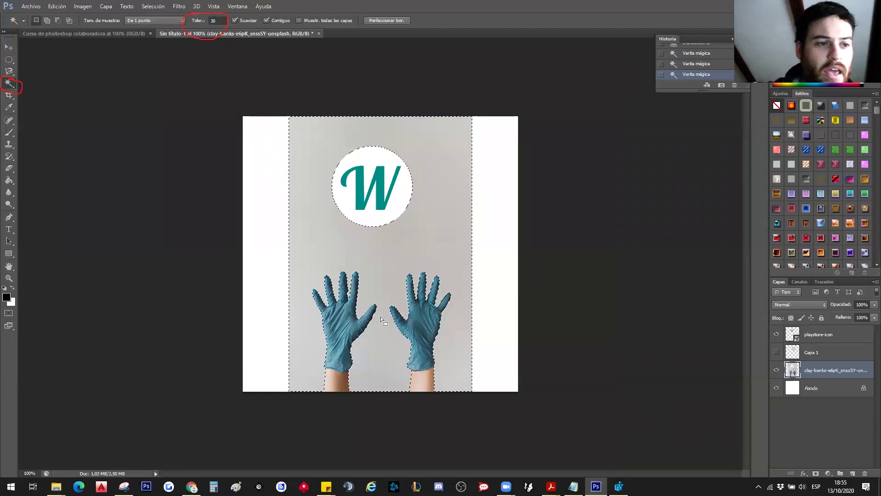
Step: At 300% zoom, set Tolerance to 10 and reselect the background beside the left glove
ctrl+click(367, 371)
ctrl+click(344, 389)
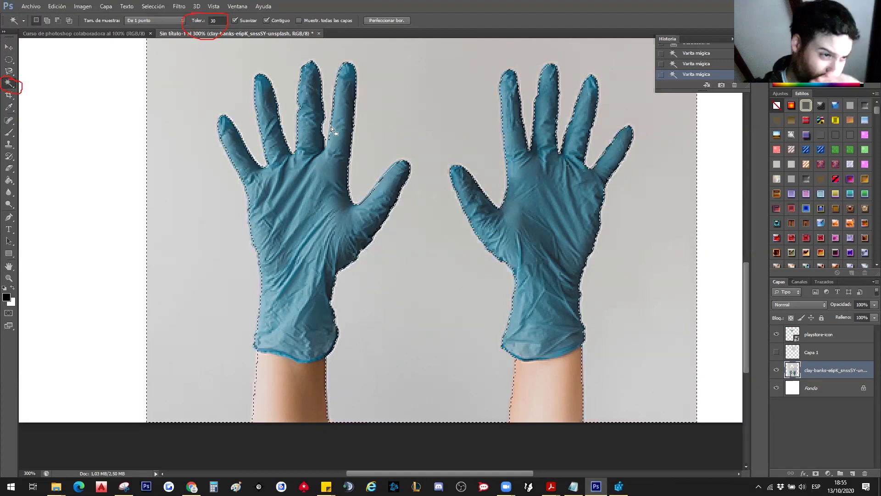
click(212, 21)
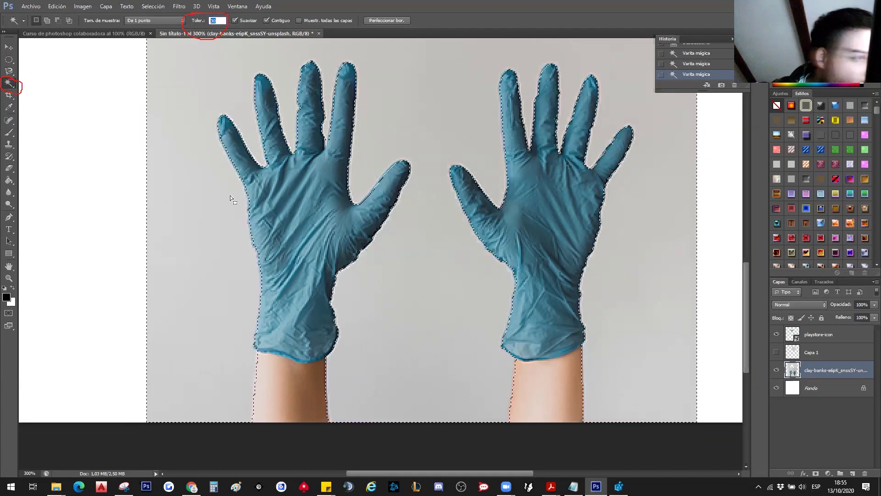
text(10)
key(ctrl+d)
click(193, 143)
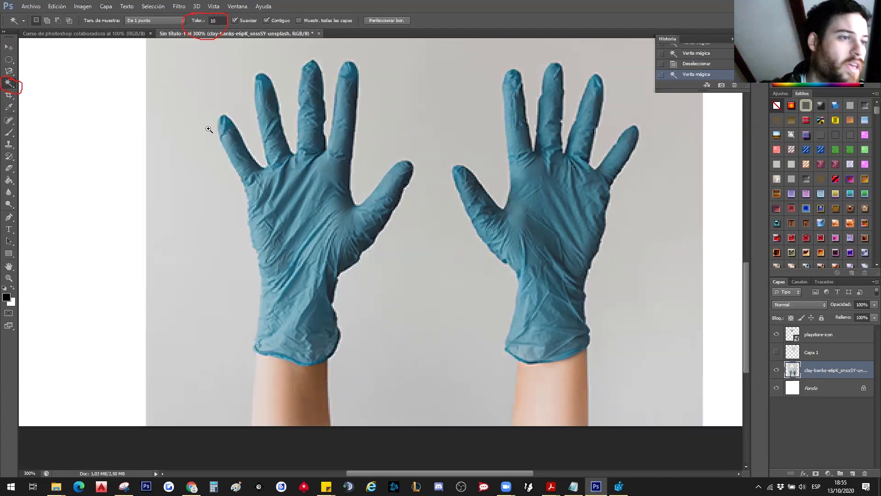
Step: Zoom closely into the left glove's edge pixels to check the selection boundary
drag(209, 129, 252, 195)
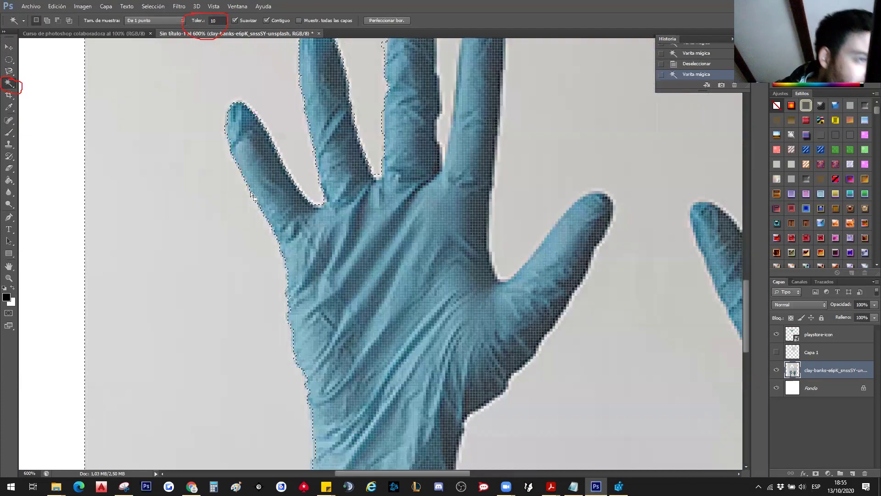
drag(236, 194, 304, 207)
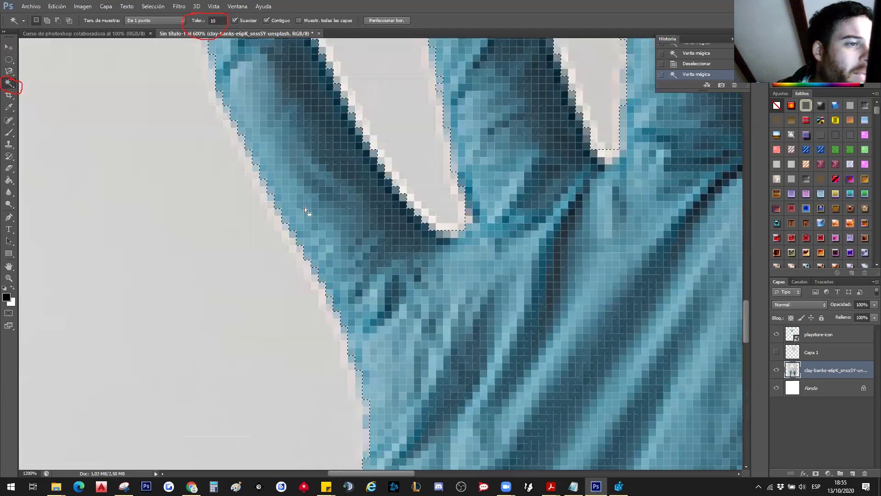
scroll(304, 207, up, 3)
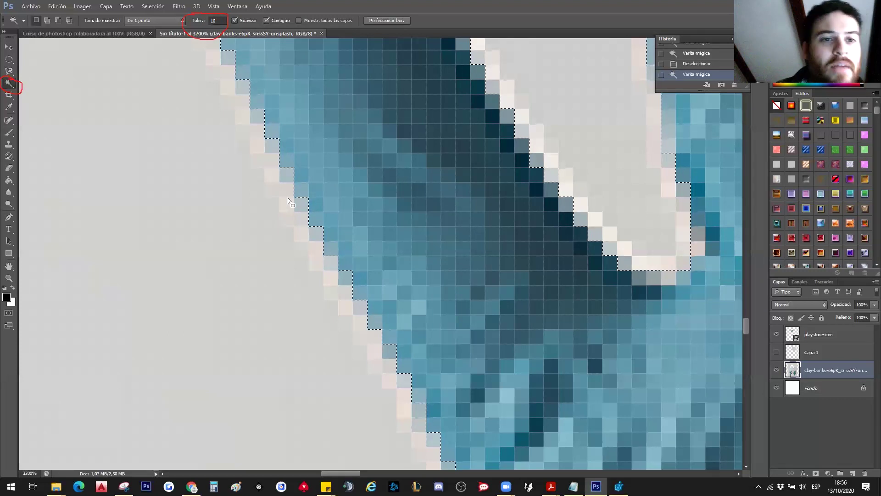
scroll(368, 269, down, 2)
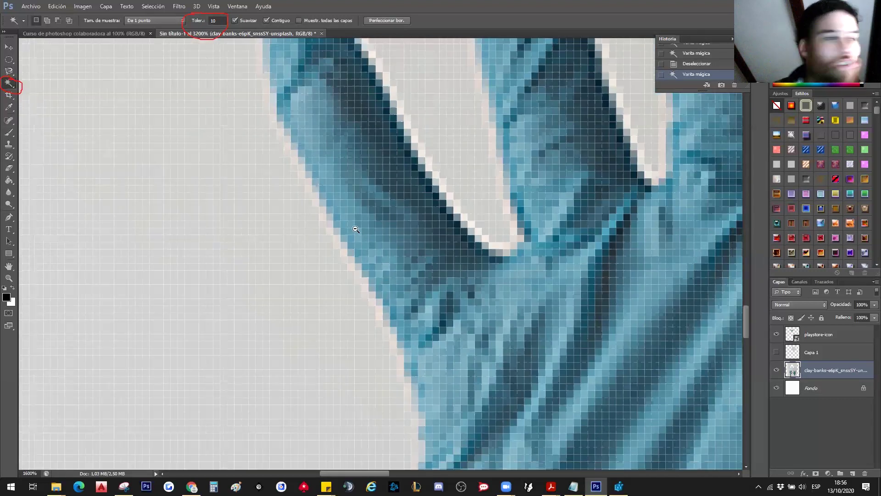
scroll(355, 229, down, 5)
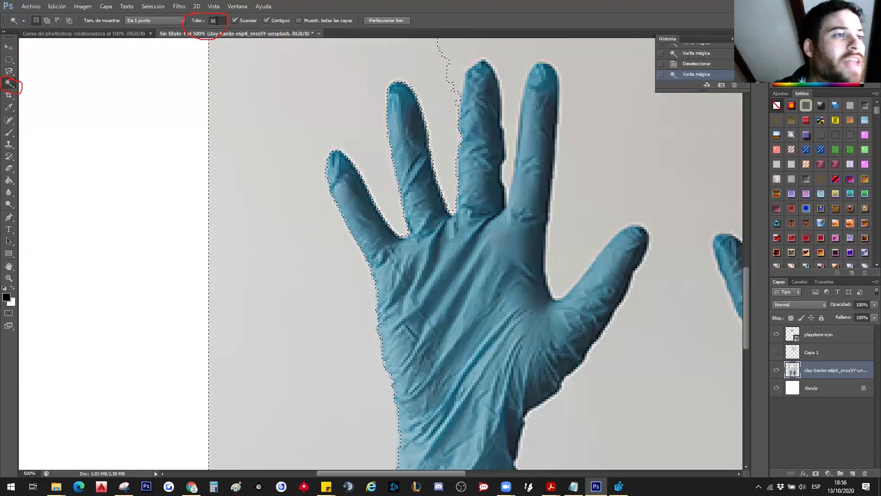
scroll(335, 165, down, 1)
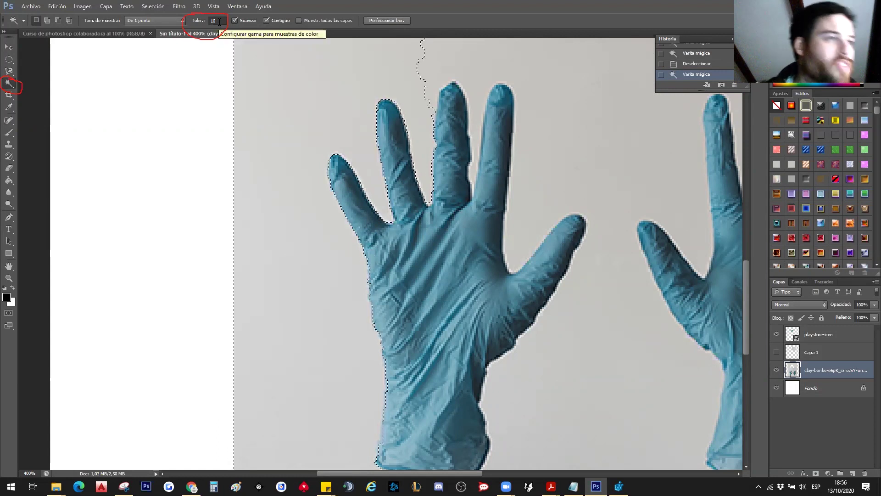
scroll(364, 236, up, 1)
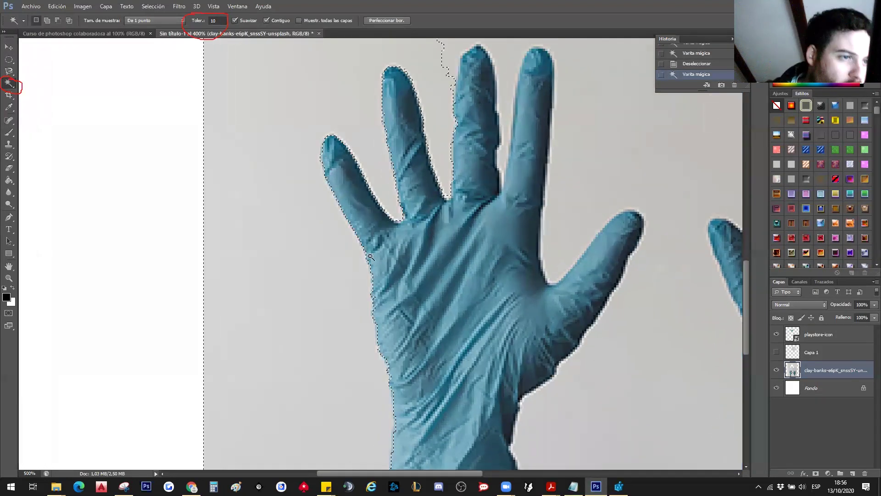
scroll(359, 246, up, 1)
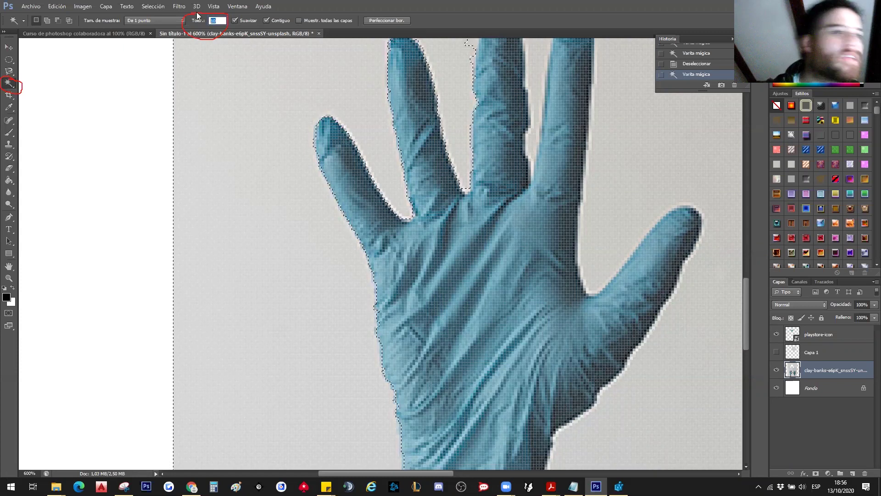
Step: Set Tolerance to 5, select the wall left of the left glove, then zoom out and deselect
text(5)
key(Return)
key(ctrl+d)
click(238, 177)
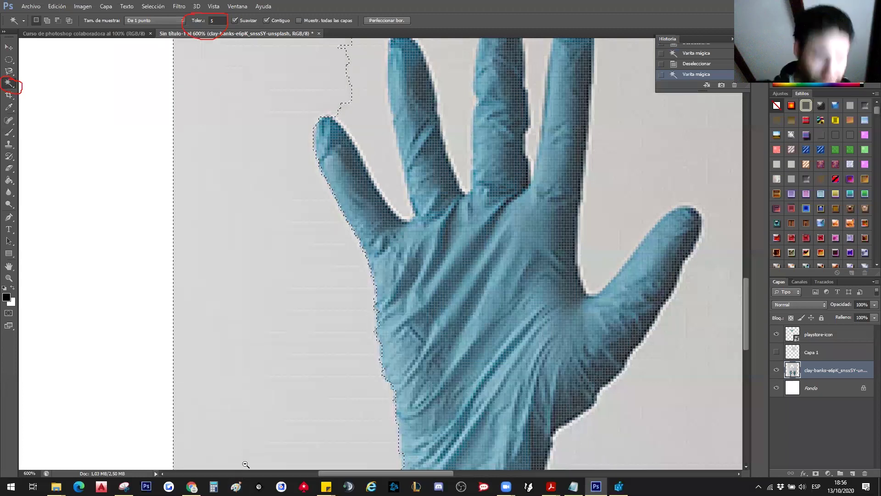
alt+click(302, 415)
alt+click(289, 403)
alt+click(289, 403)
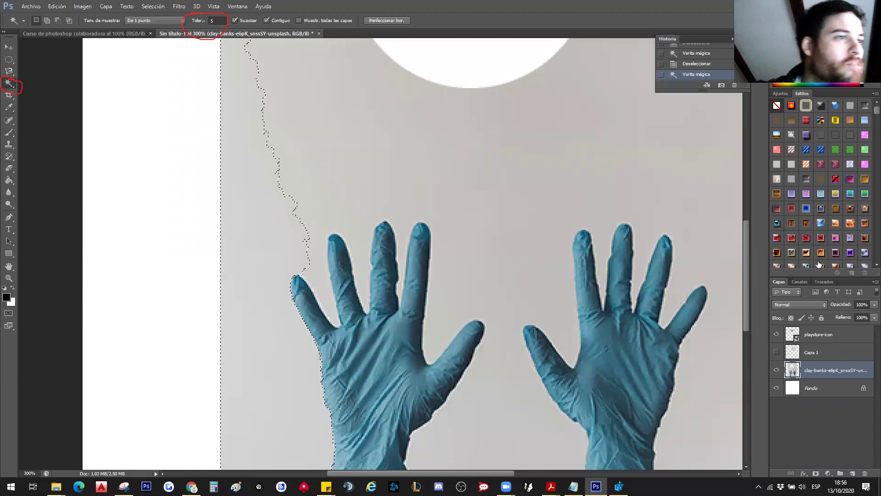
key(ctrl+d)
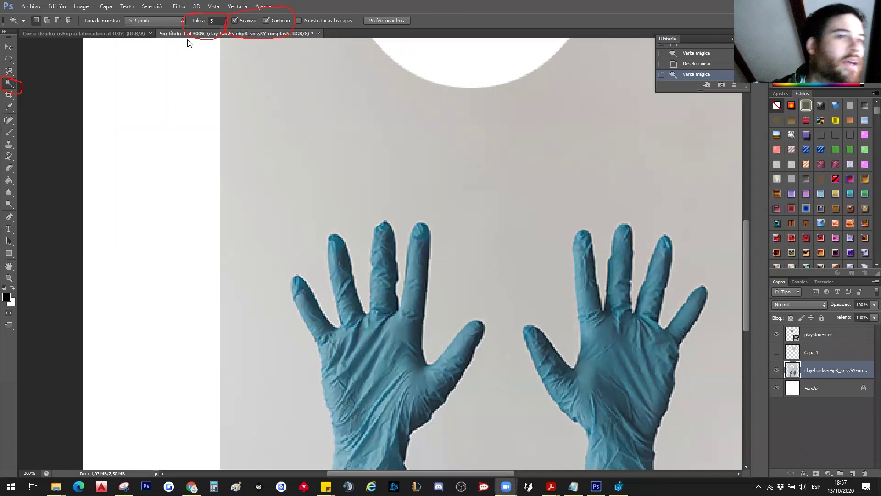
Step: Turn off Anti-alias and select the left background fresh at Tolerance 5
click(234, 20)
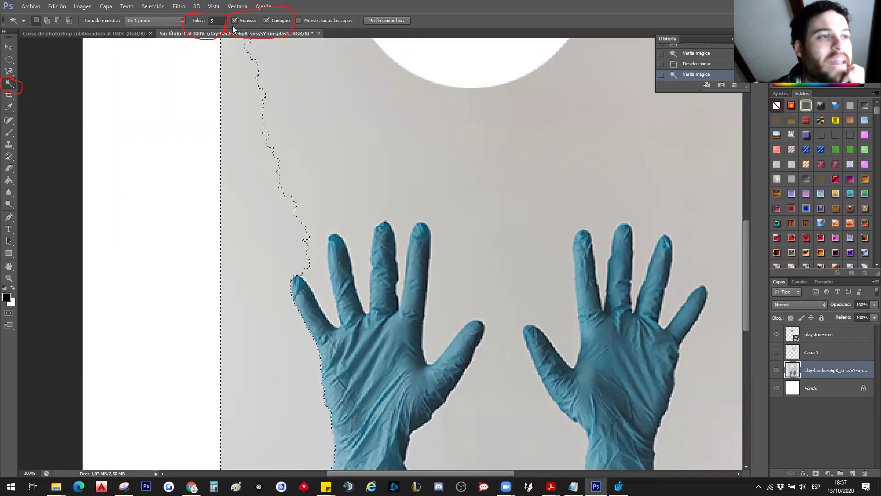
key(ctrl+d)
click(293, 348)
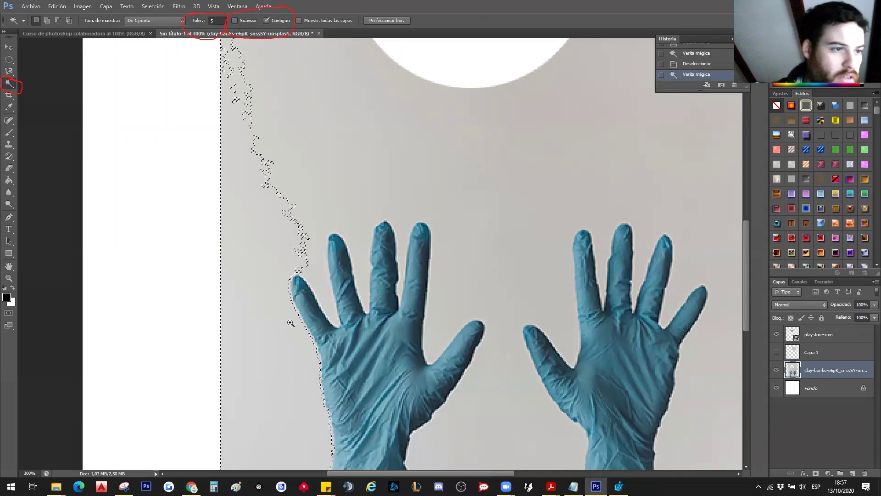
Step: Zoom in on the fingers and add the gaps between them and the right background
ctrl+click(289, 342)
ctrl+click(295, 321)
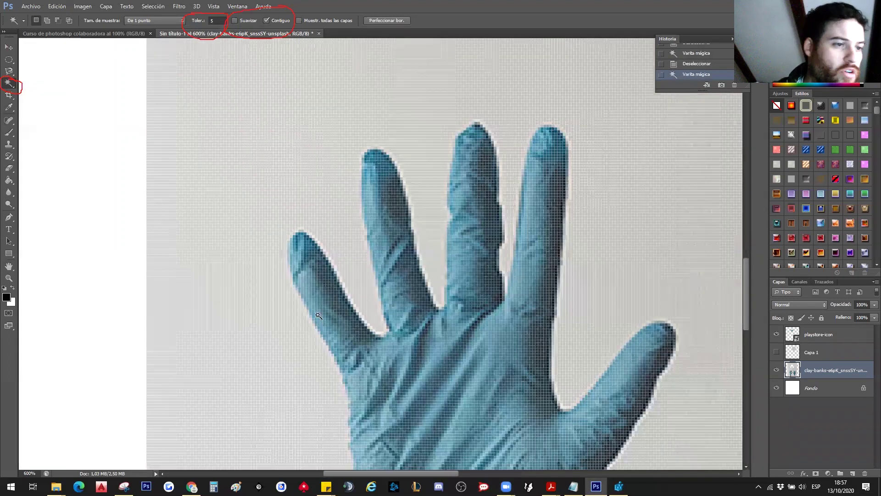
ctrl+click(305, 327)
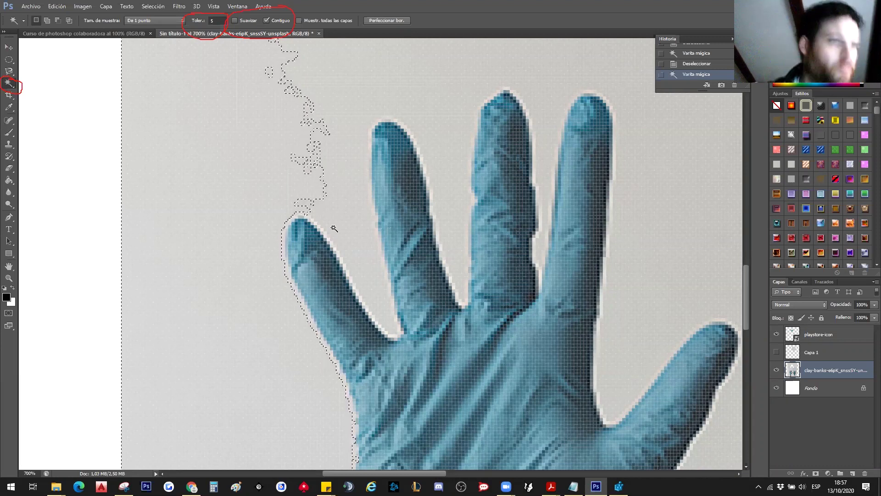
click(353, 216)
alt+click(333, 277)
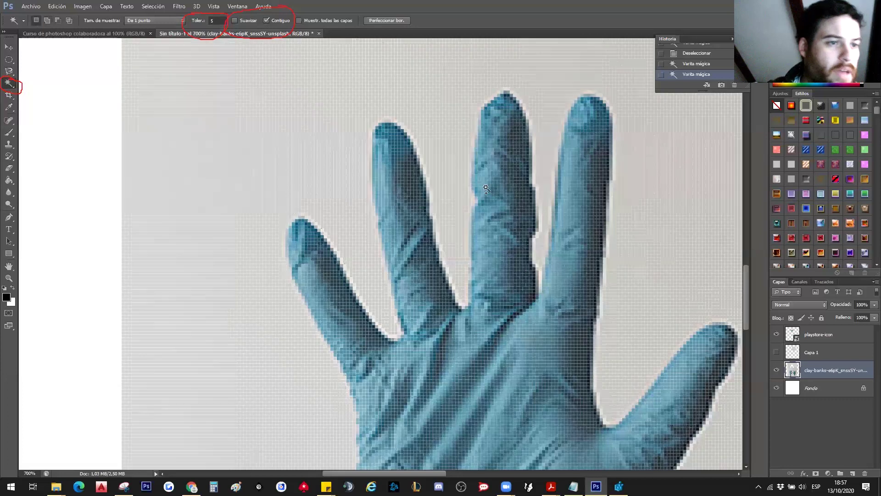
shift+click(705, 384)
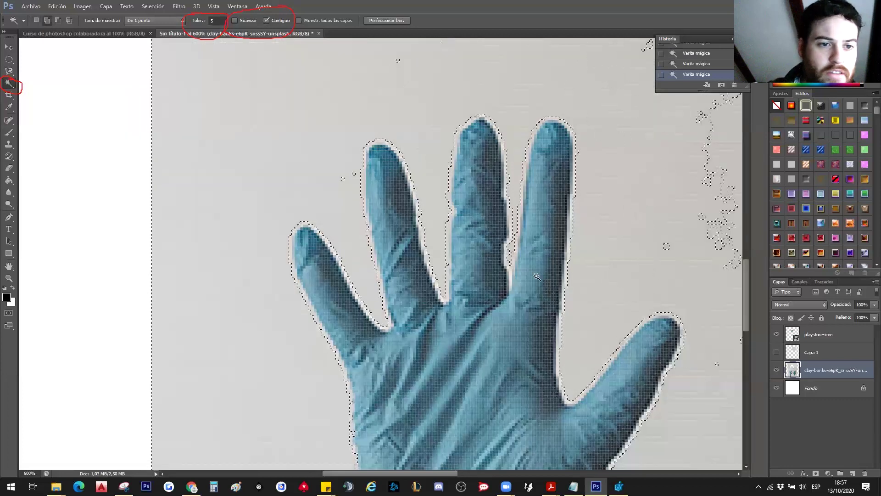
alt+click(508, 285)
scroll(508, 285, down, 3)
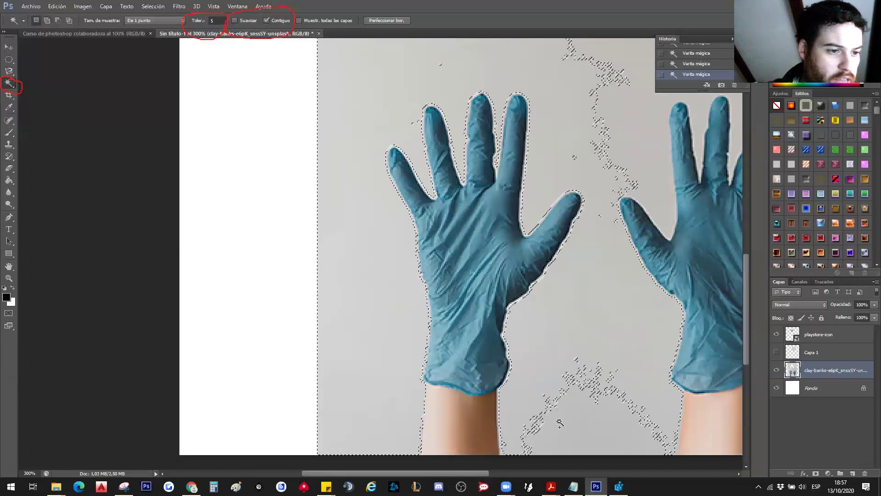
right_click(473, 281)
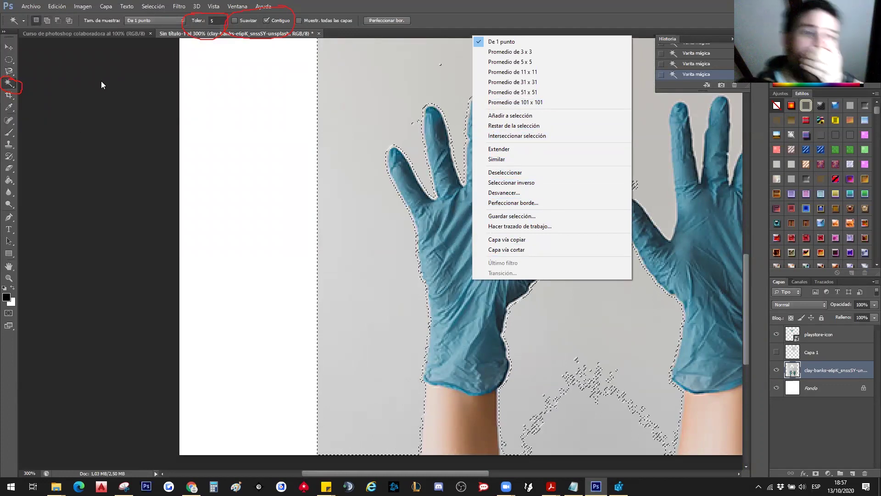
click(506, 249)
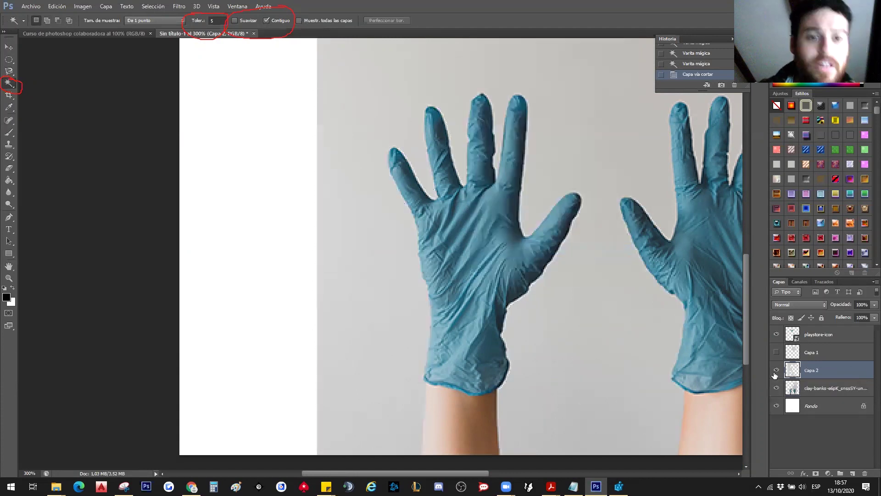
click(776, 371)
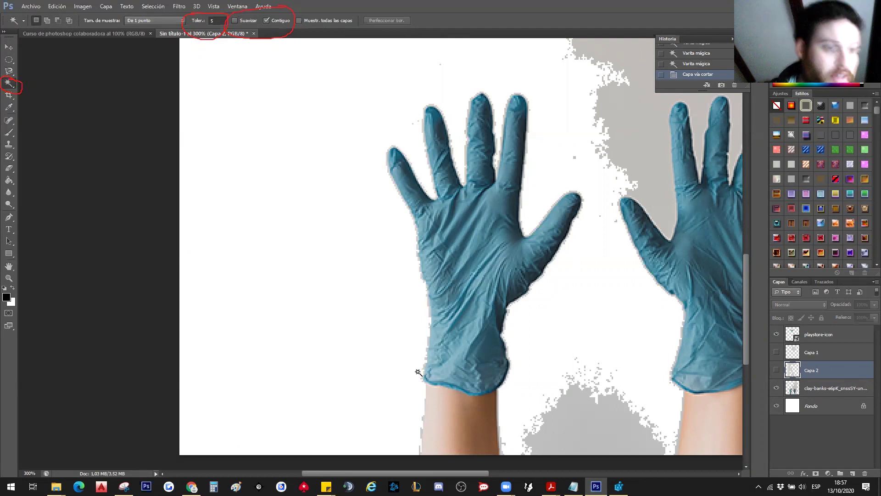
scroll(415, 365, up, 1)
scroll(431, 321, up, 1)
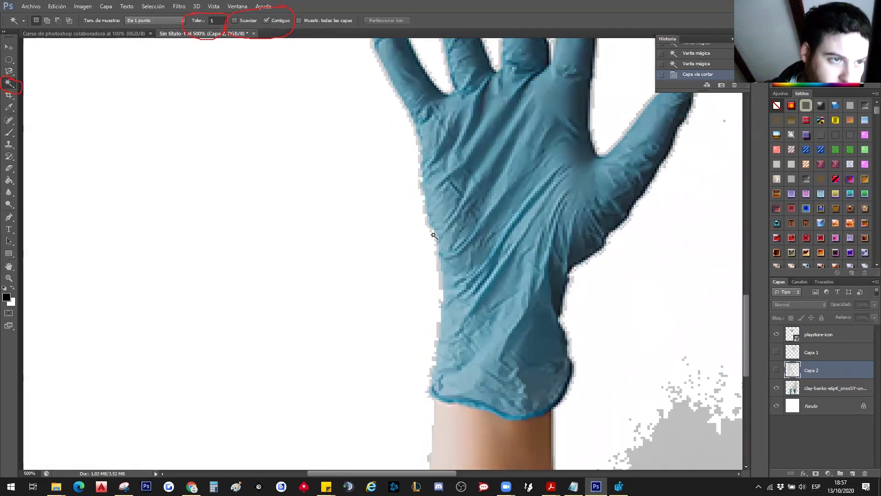
scroll(420, 184, up, 1)
scroll(427, 189, up, 1)
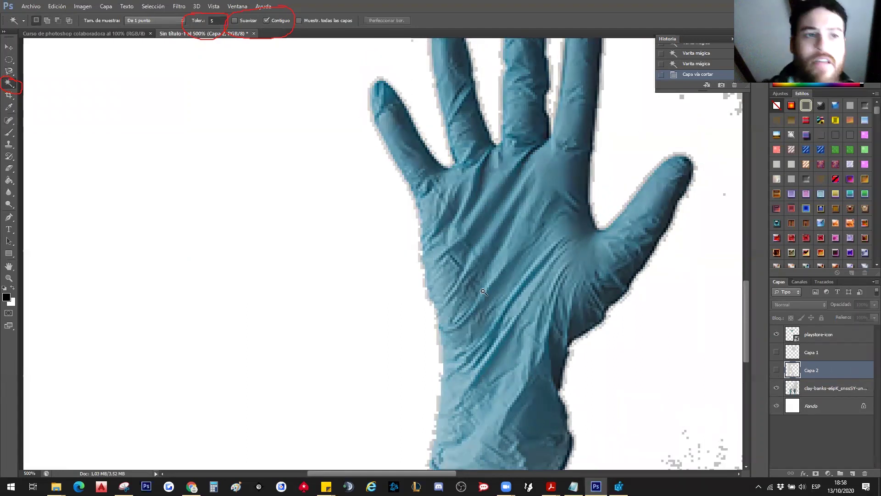
alt+click(403, 146)
click(707, 65)
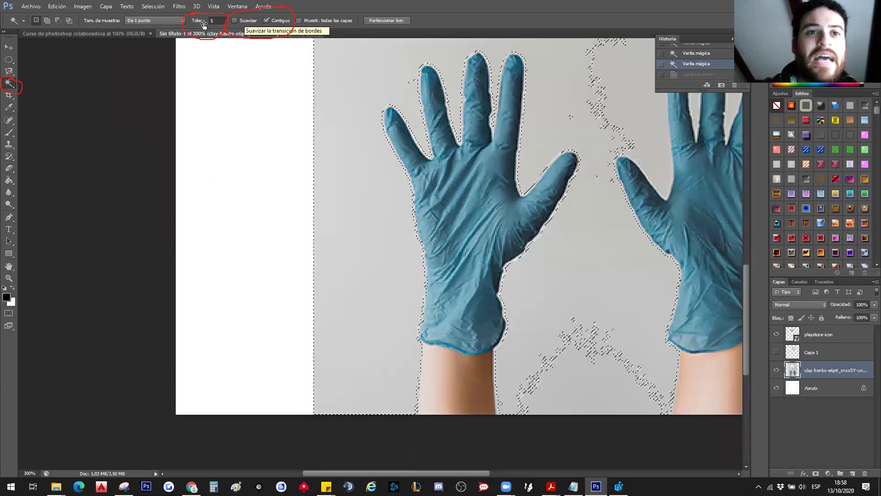
Step: Turn Anti-alias on, set Tolerance to 30, and select the grey background anew
click(235, 20)
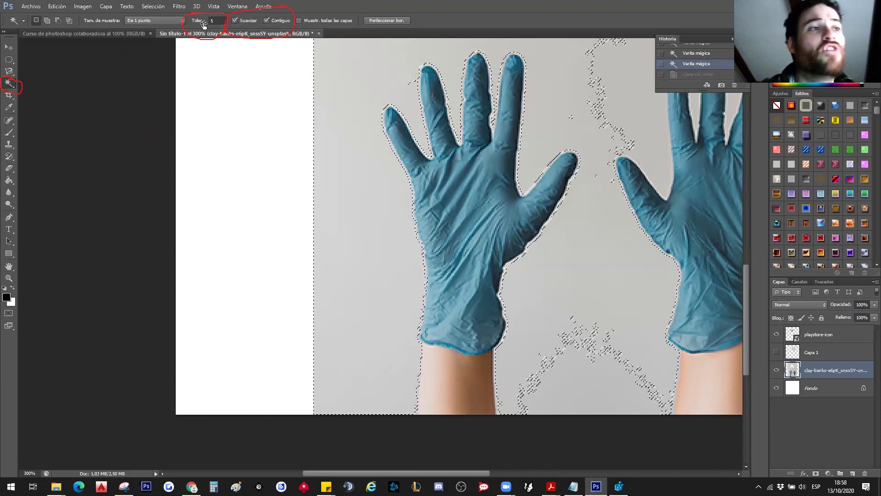
scroll(552, 312, down, 1)
scroll(552, 312, up, 2)
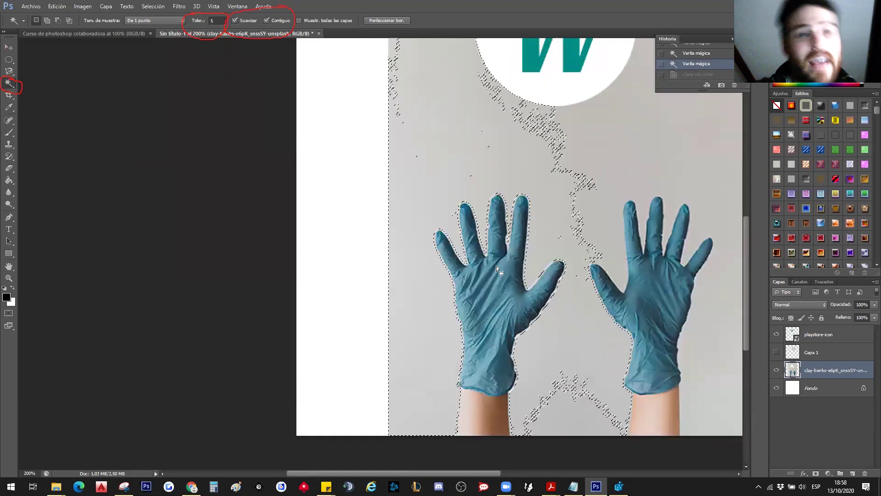
click(193, 26)
text(30)
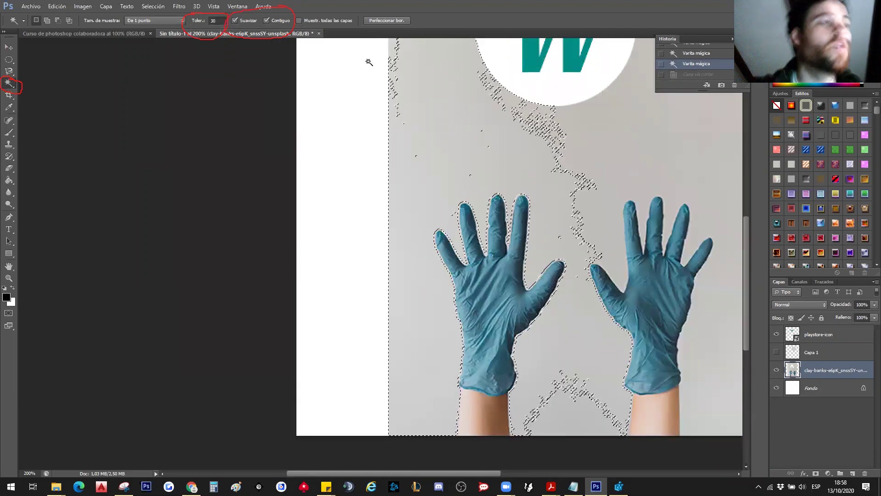
key(ctrl+d)
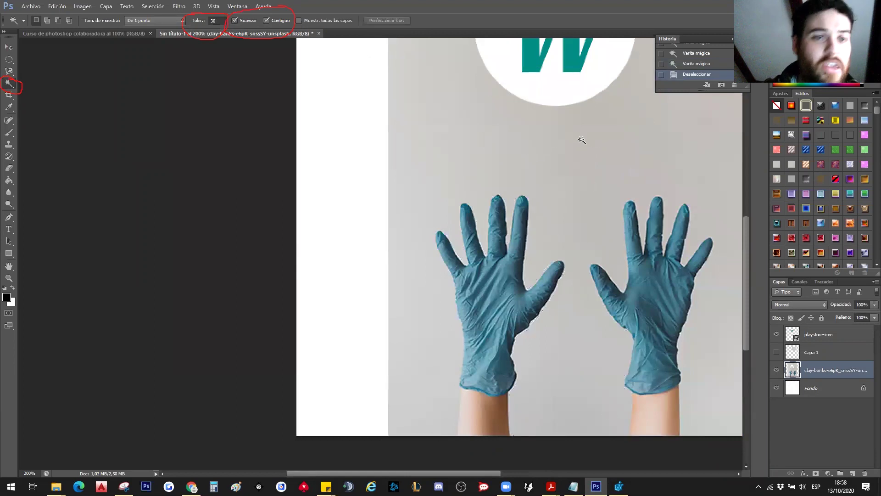
click(583, 150)
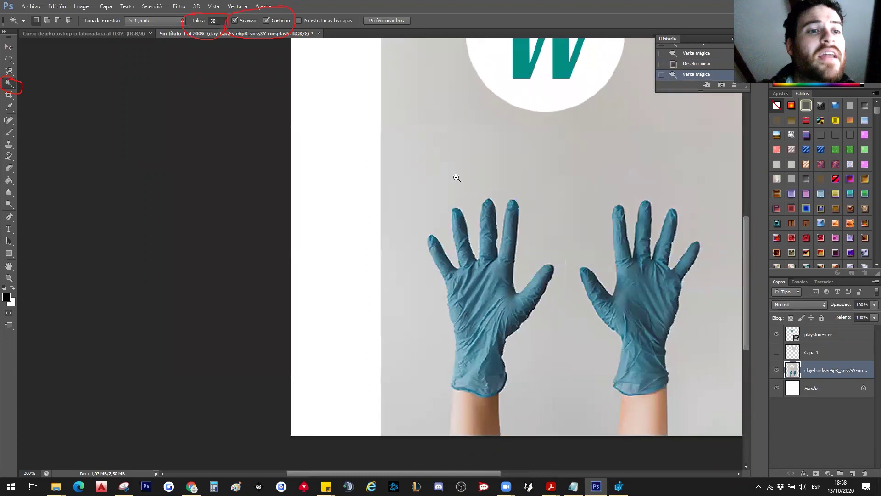
key(ctrl+minus)
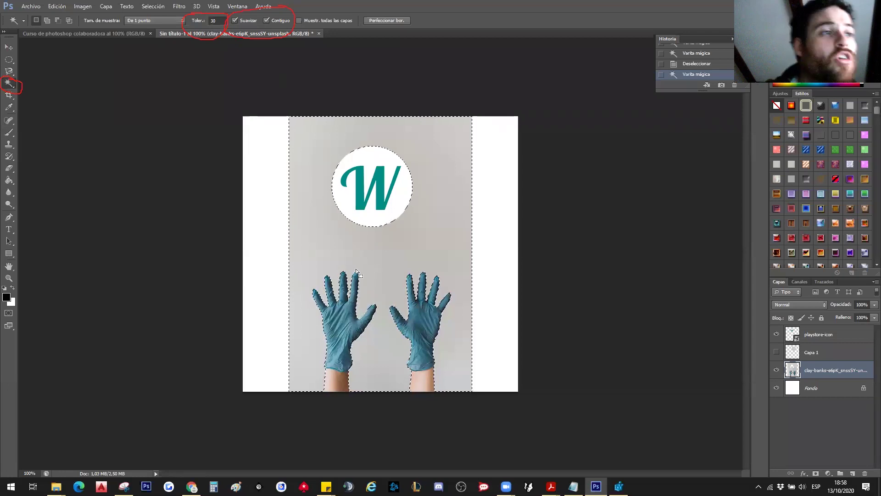
Step: Reselect the grey background behind the gloves and uncheck Contiguous
scroll(339, 268, up, 1)
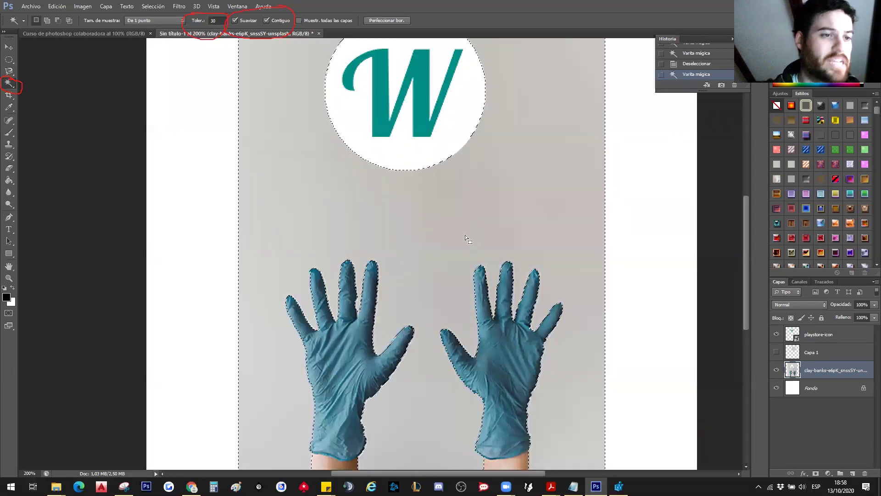
key(ctrl+d)
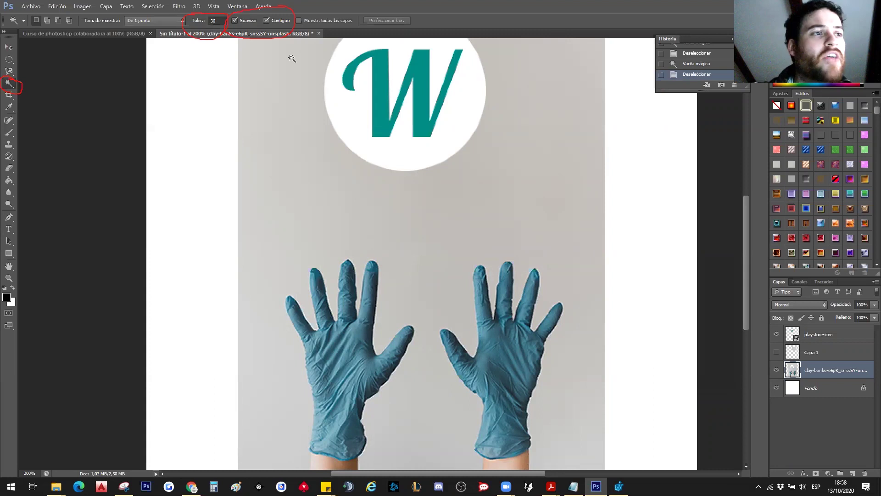
click(528, 182)
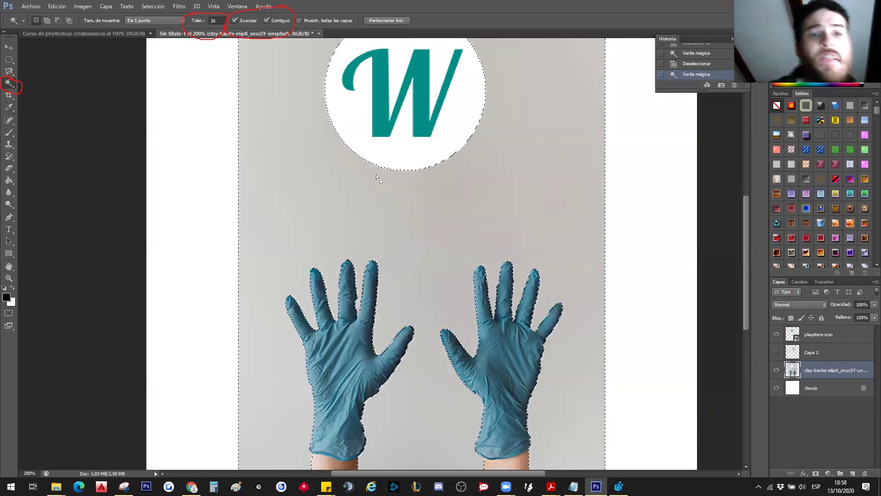
scroll(393, 296, down, 1)
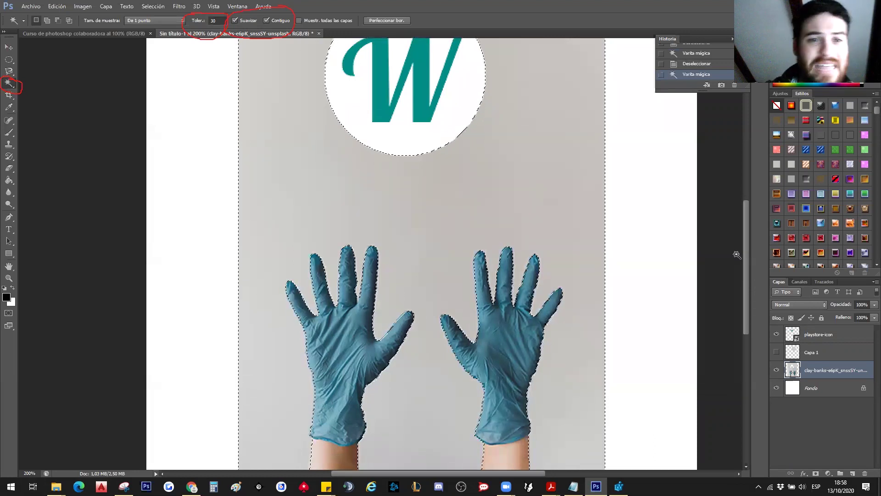
click(266, 20)
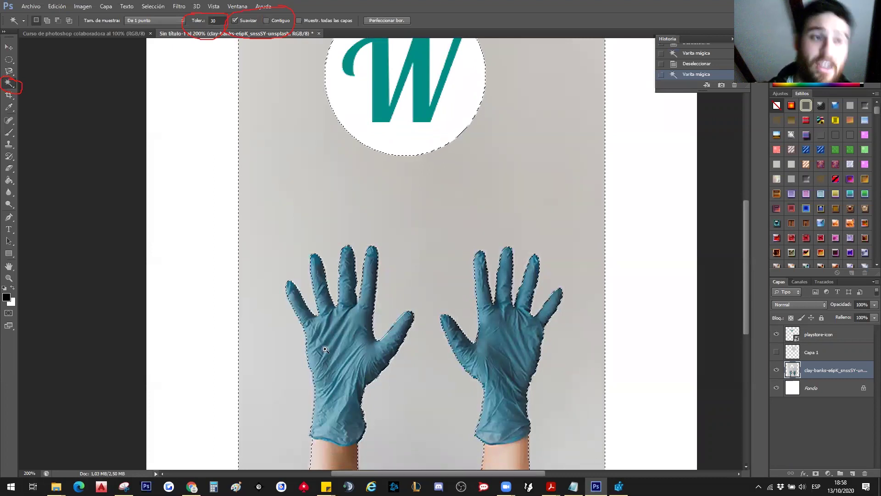
Step: With Contiguous off, click the left glove to select matching blue across the image
scroll(325, 350, up, 1)
scroll(335, 342, up, 1)
scroll(344, 337, up, 1)
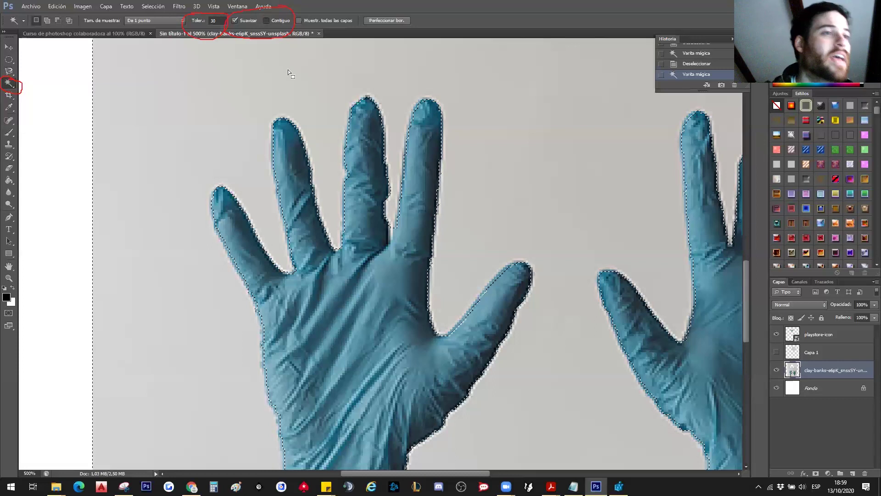
click(266, 20)
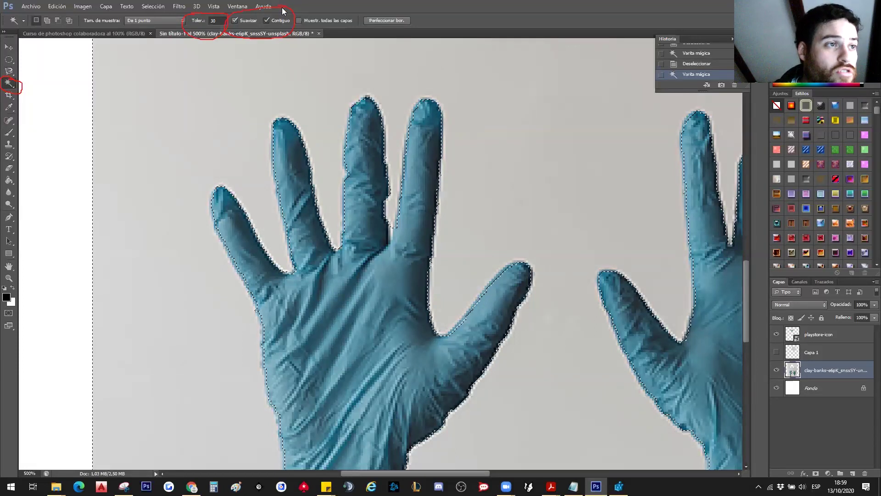
click(266, 20)
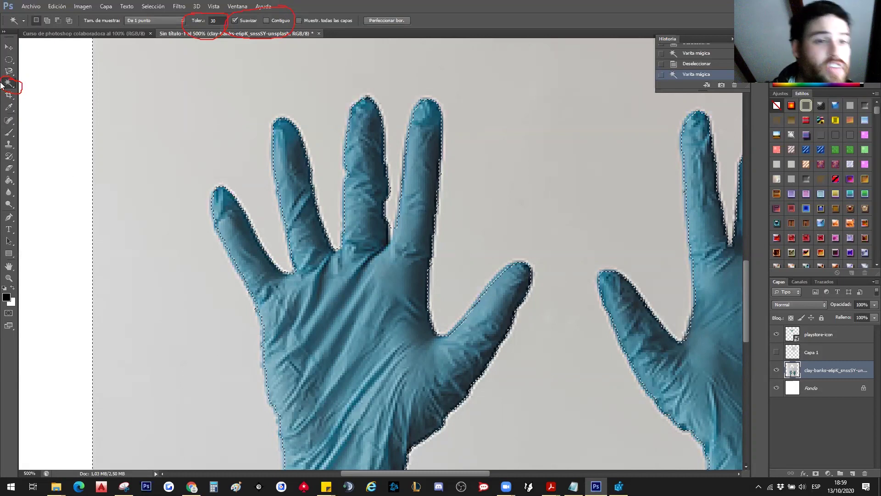
click(337, 352)
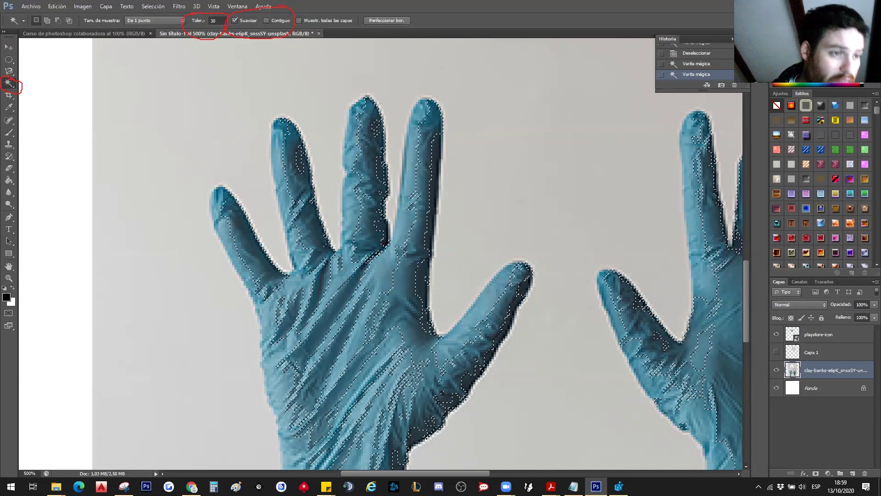
Step: Zoom in and out to compare the speckled selections on both gloves
alt+click(413, 162)
alt+click(413, 162)
ctrl+click(373, 316)
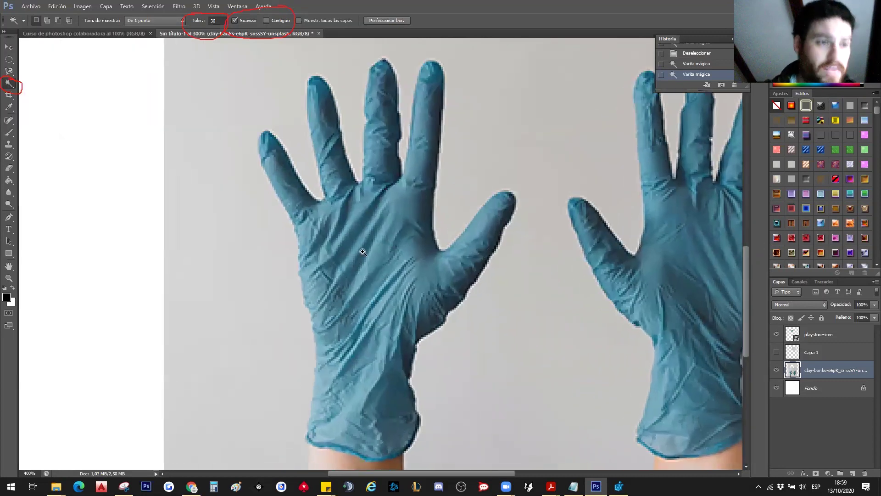
ctrl+click(373, 252)
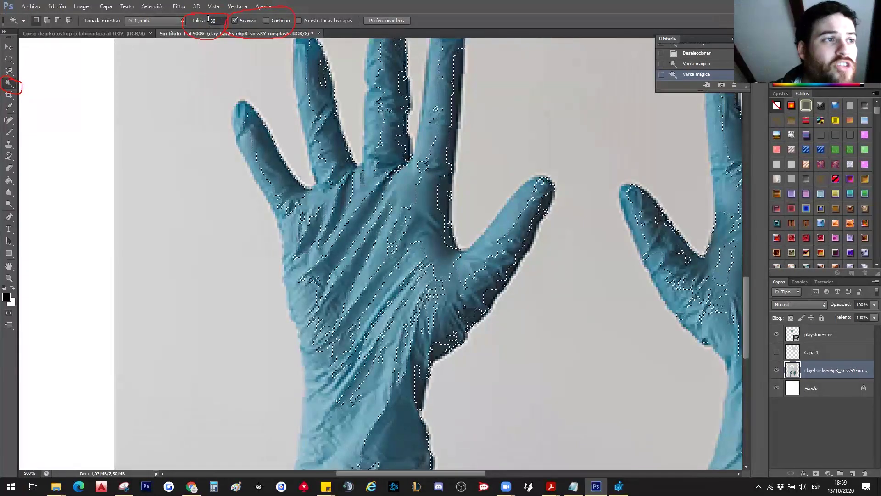
alt+click(384, 279)
alt+click(376, 264)
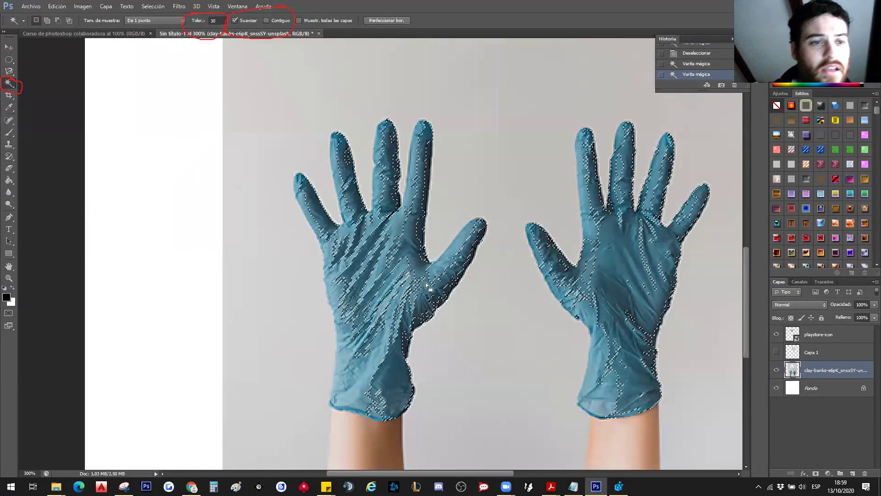
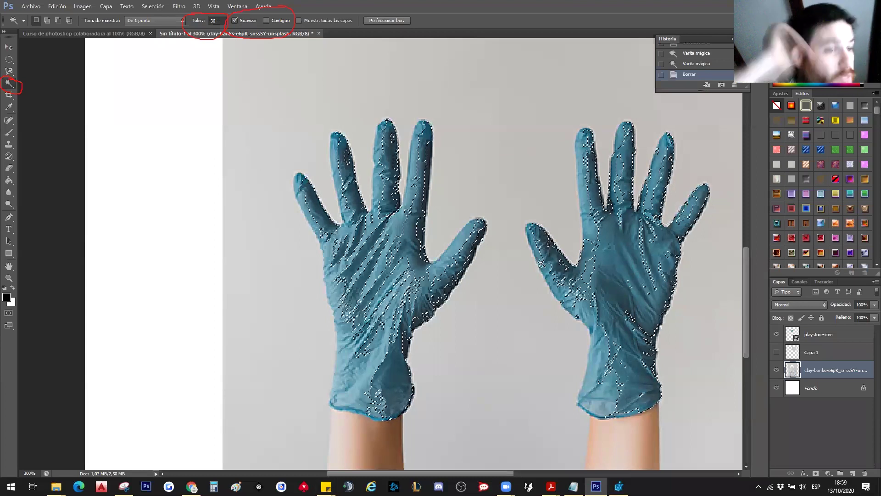
Step: Erase the selected glove pixels to white and drop the selection
key(Delete)
scroll(450, 244, up, 1)
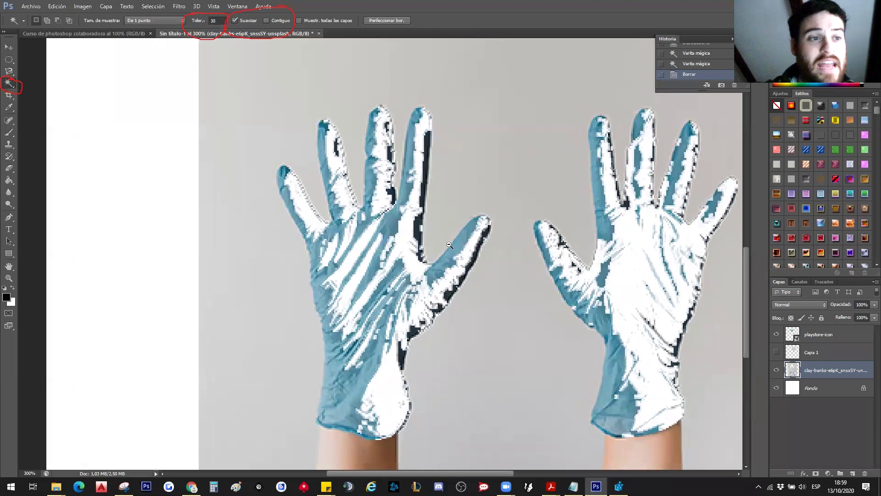
key(ctrl+d)
scroll(104, 132, down, 1)
scroll(65, 90, down, 1)
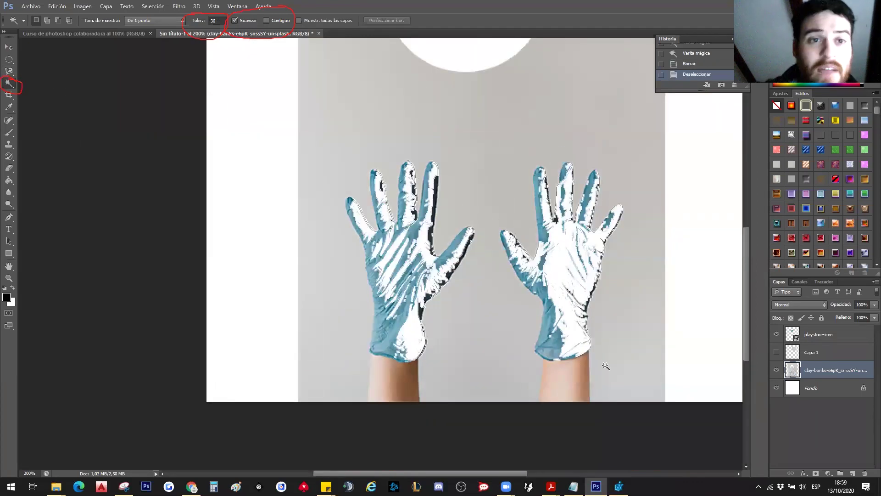
scroll(693, 60, up, 1)
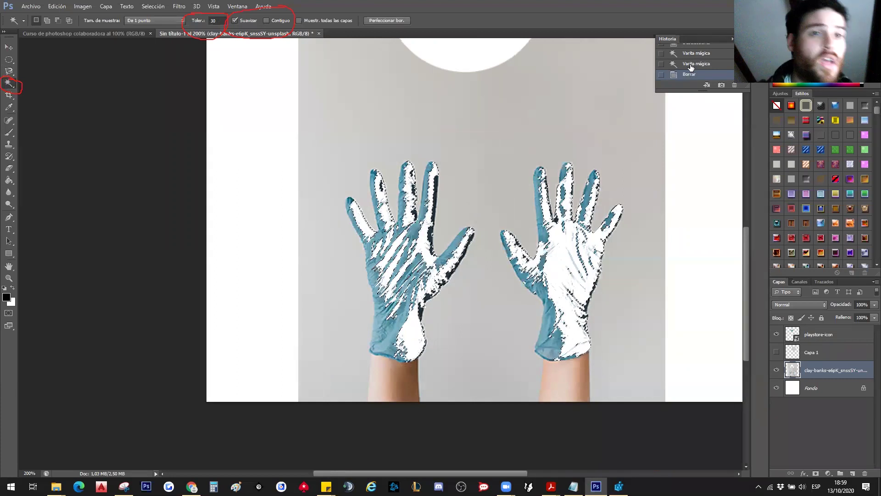
Step: Revert the erasure in History, enable Contiguous, and wand-select a patch on the left palm
click(696, 53)
click(266, 20)
scroll(457, 262, up, 1)
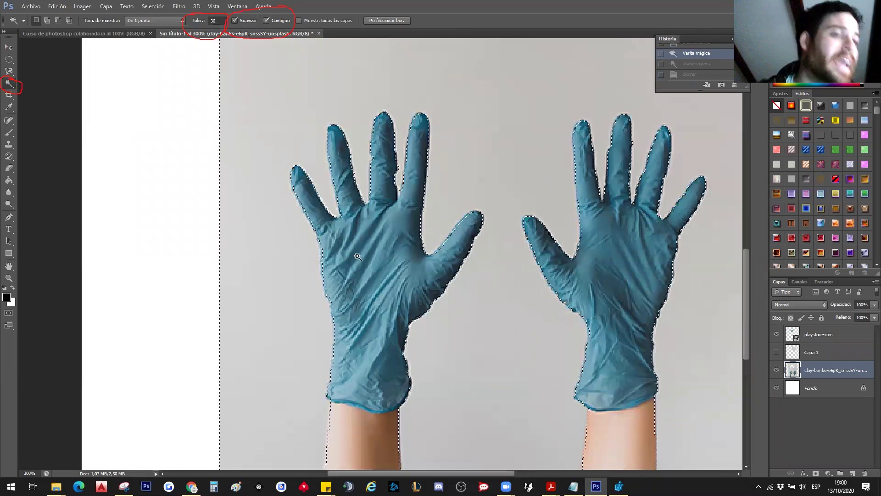
click(356, 258)
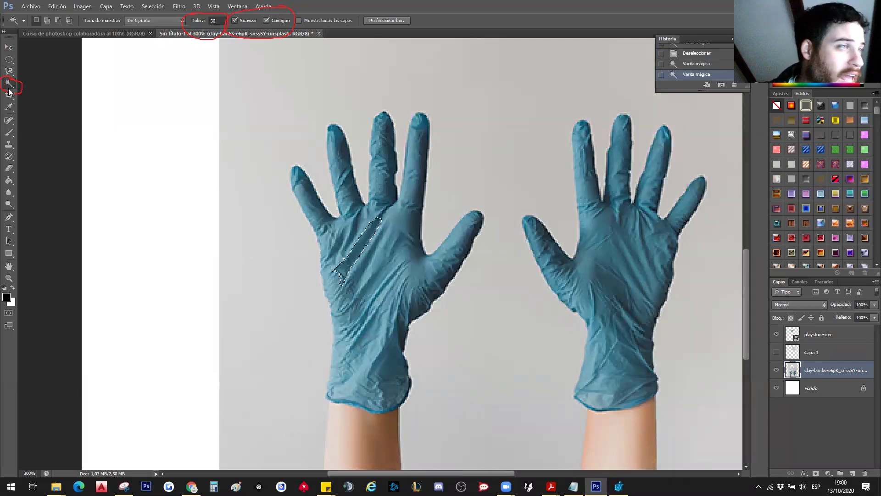
Step: Wand-select a stripe on the left glove's palm and erase it to white
key(ctrl+d)
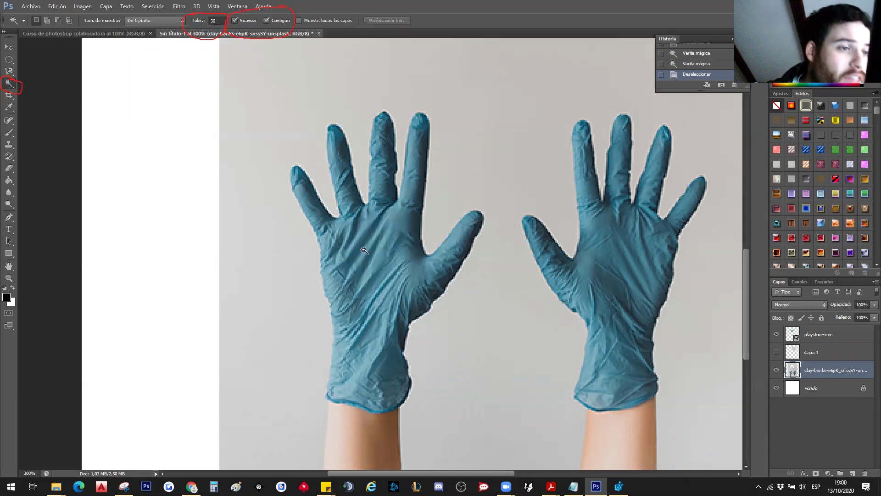
click(360, 245)
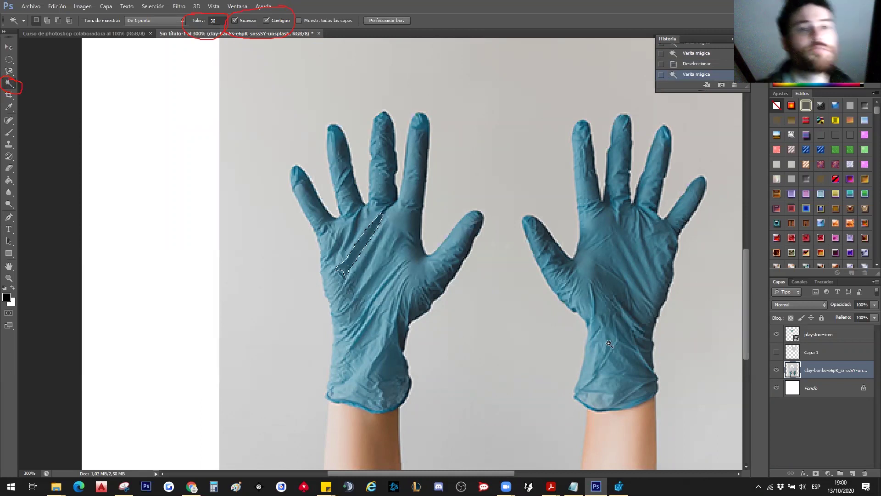
key(Delete)
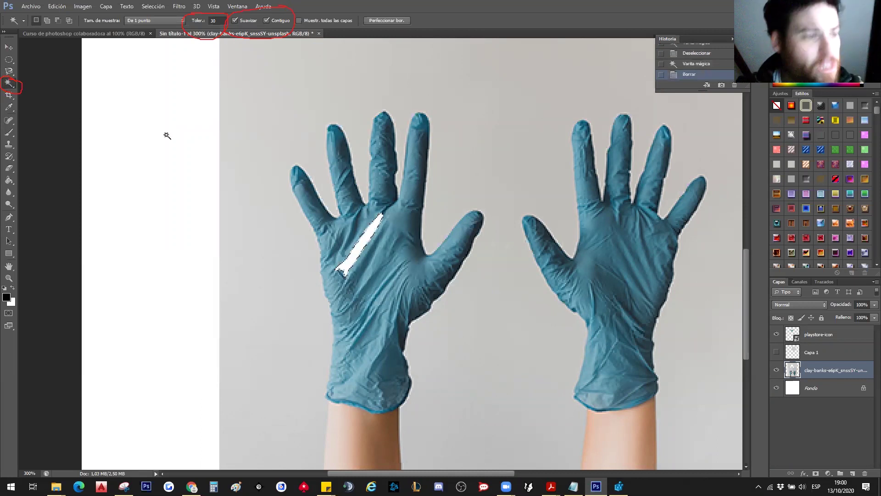
click(8, 59)
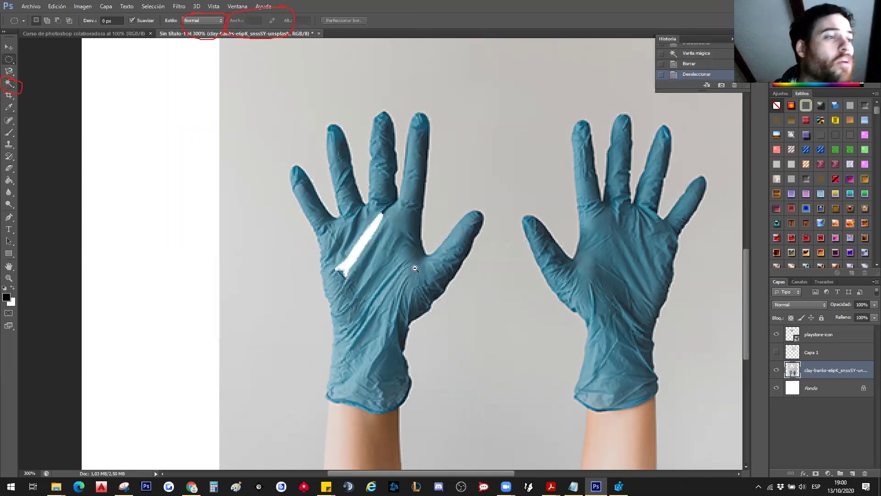
Step: Turn off Contiguous and wand-select the glove-blue areas across both gloves
alt+click(415, 269)
alt+click(410, 315)
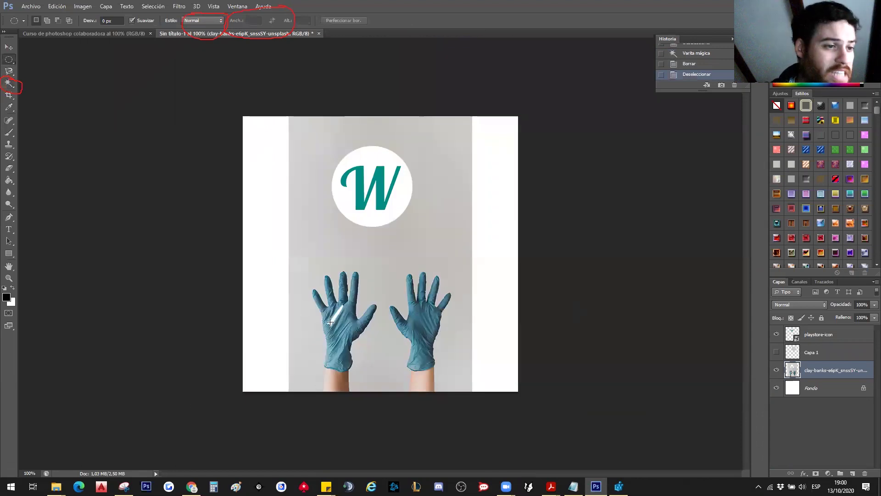
ctrl+click(349, 320)
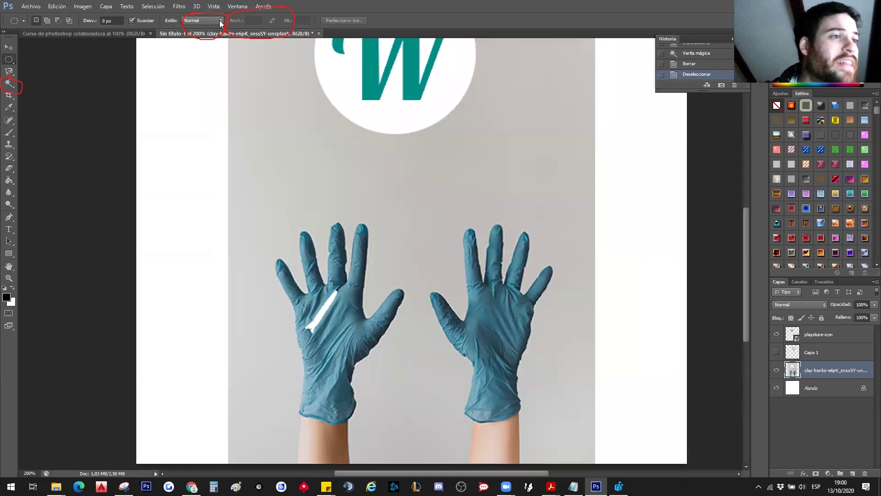
click(7, 84)
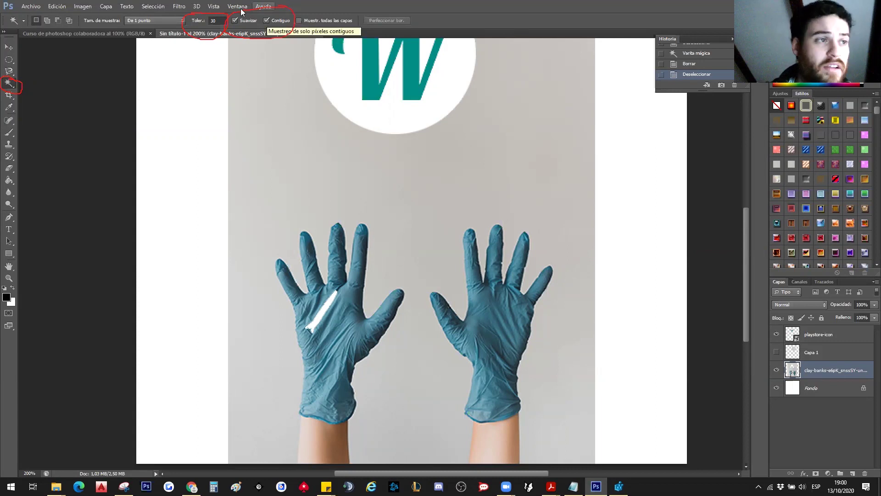
click(266, 21)
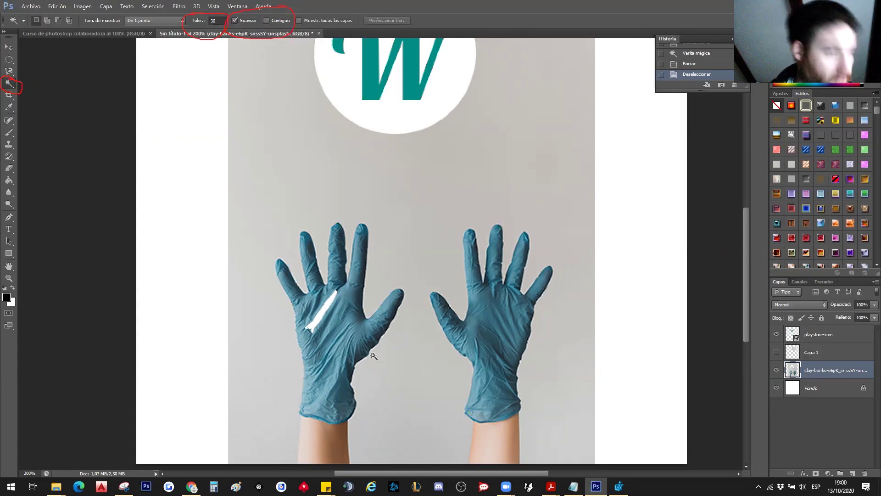
click(351, 375)
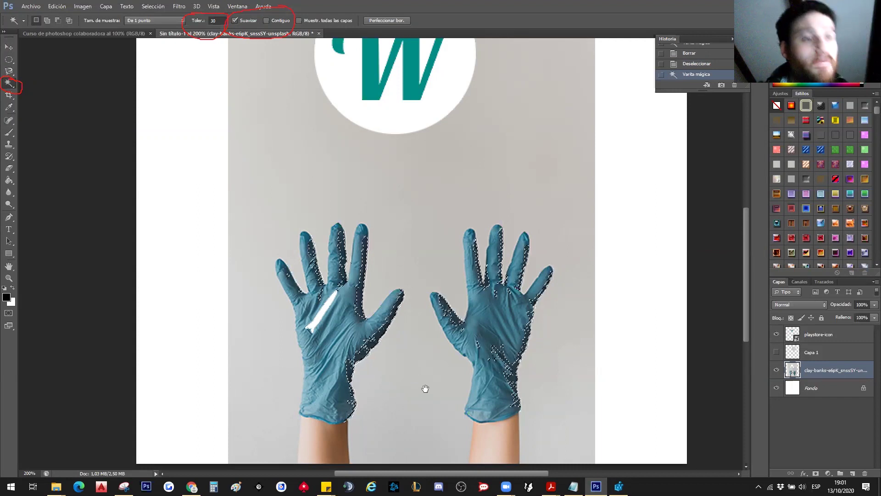
Step: Erase the selected glove edges to white, then undo it in History
scroll(422, 386, up, 1)
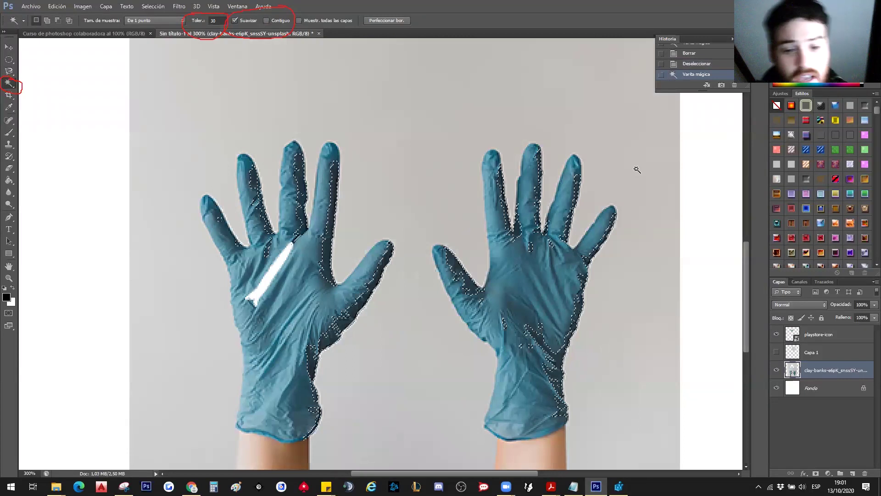
key(Delete)
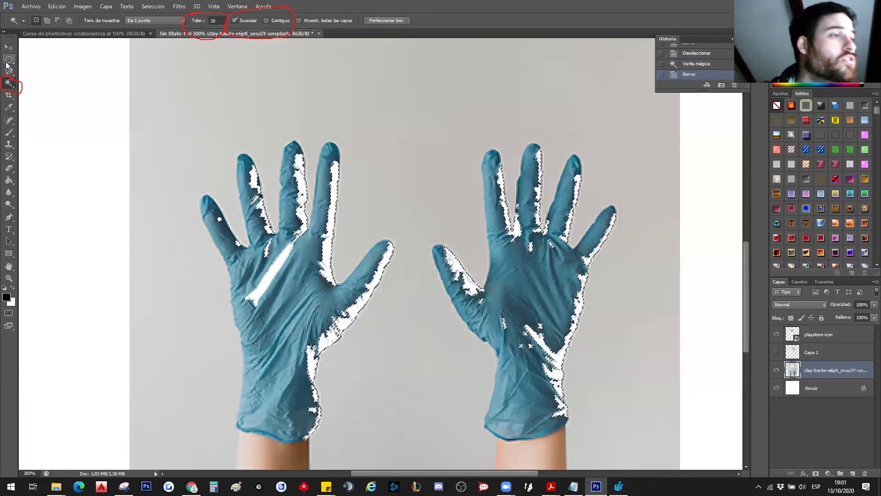
click(9, 60)
key(ctrl+d)
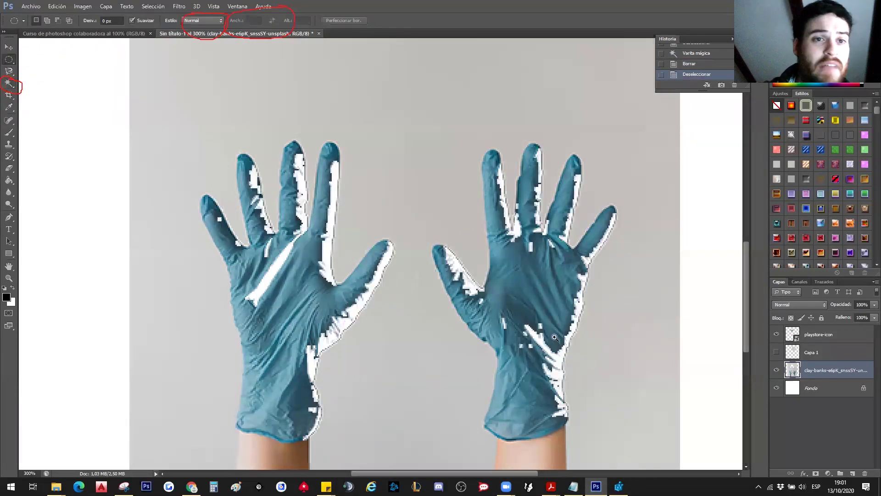
click(693, 63)
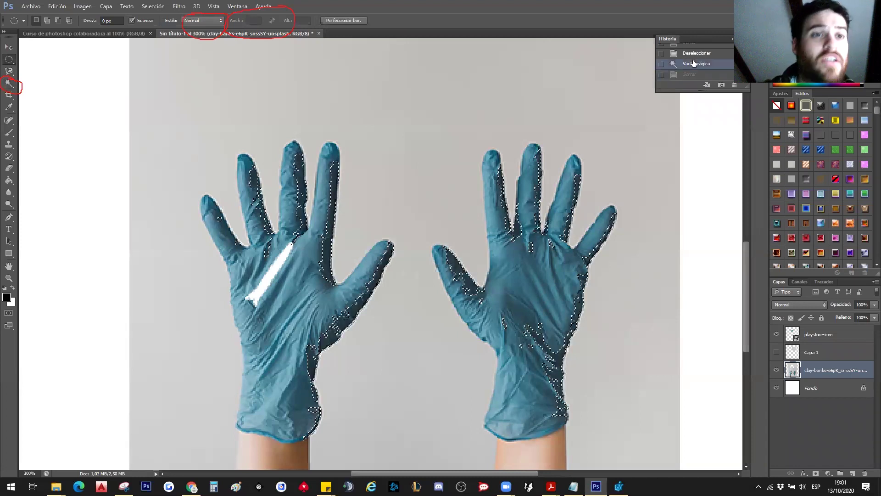
Step: Try Layer via Cut on the glove selection, check the new layer, then revert it
right_click(330, 248)
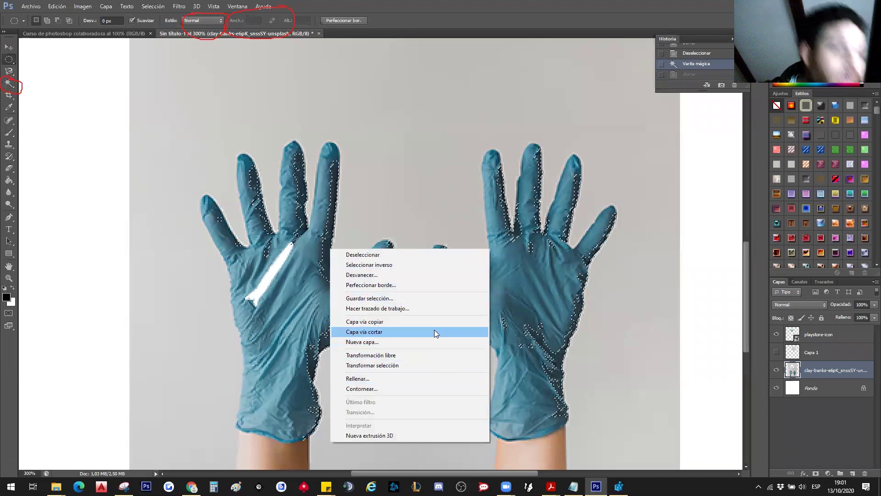
click(434, 331)
click(777, 369)
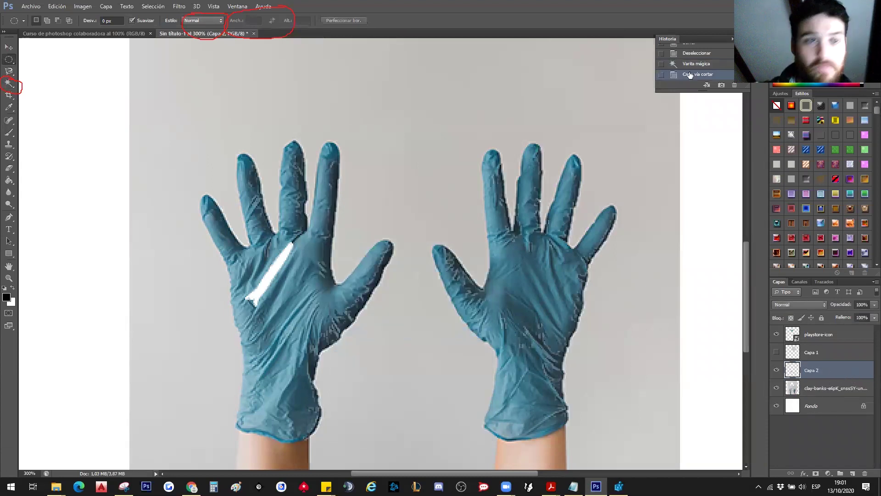
click(695, 53)
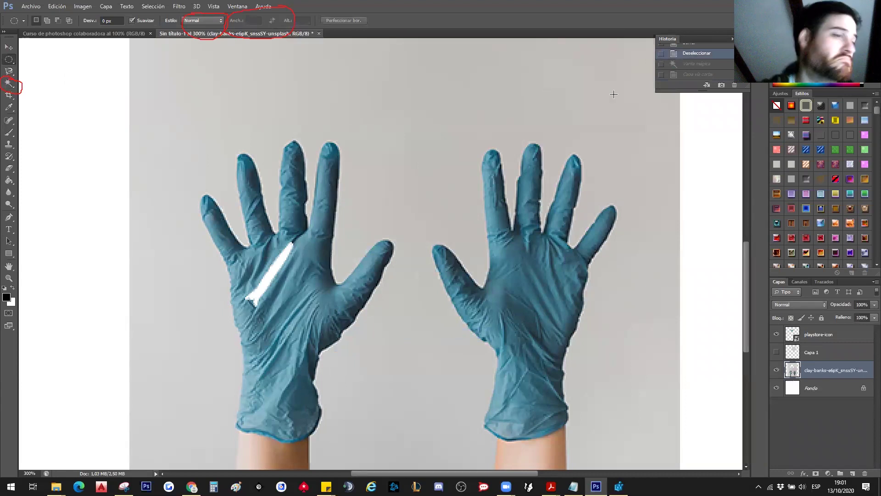
Step: Revert in History to before the palm stripe erasure and clear the selection
scroll(699, 51, up, 2)
click(696, 49)
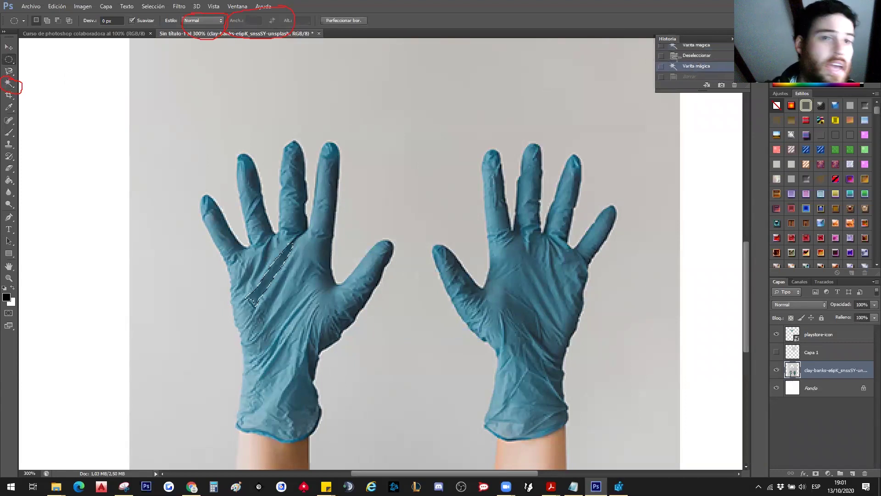
click(205, 55)
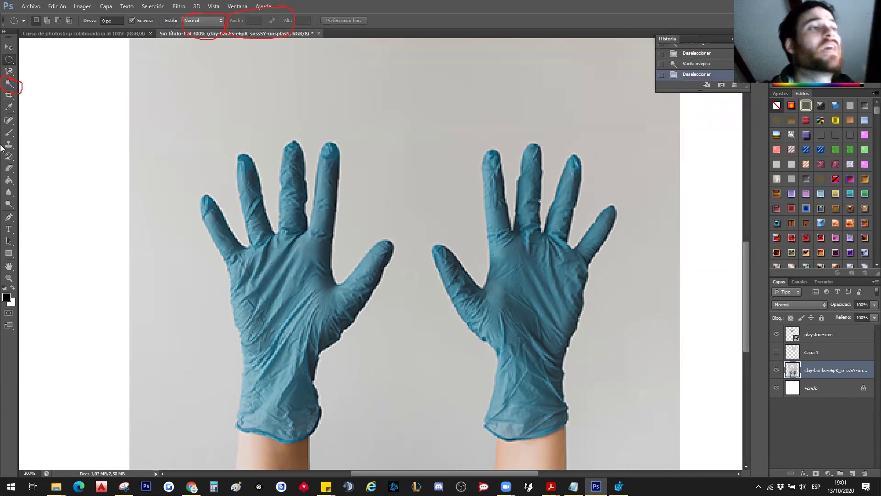
Step: Pick the Magic Wand, zoom out to the full poster, then zoom in to 200% on the gloves
click(8, 83)
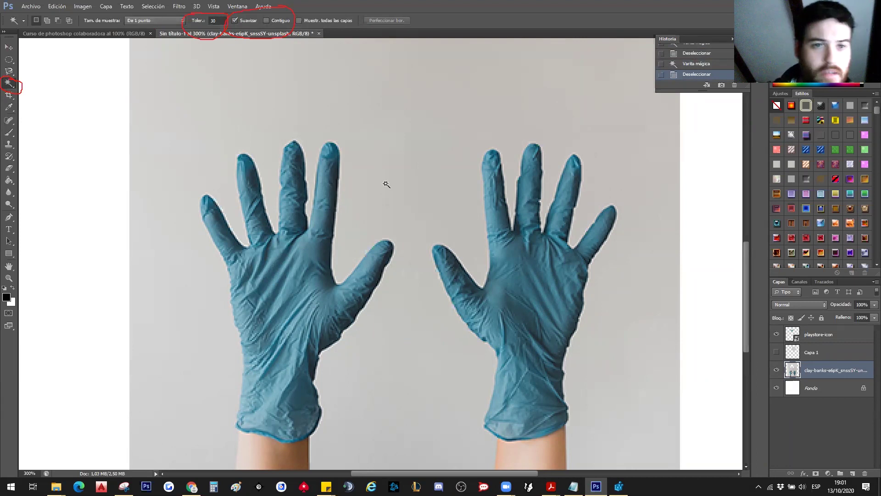
alt+click(381, 255)
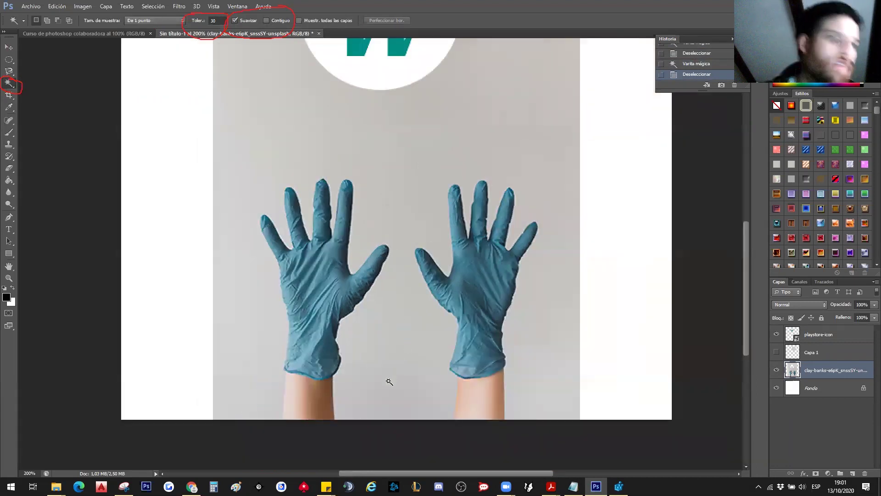
scroll(389, 382, up, 2)
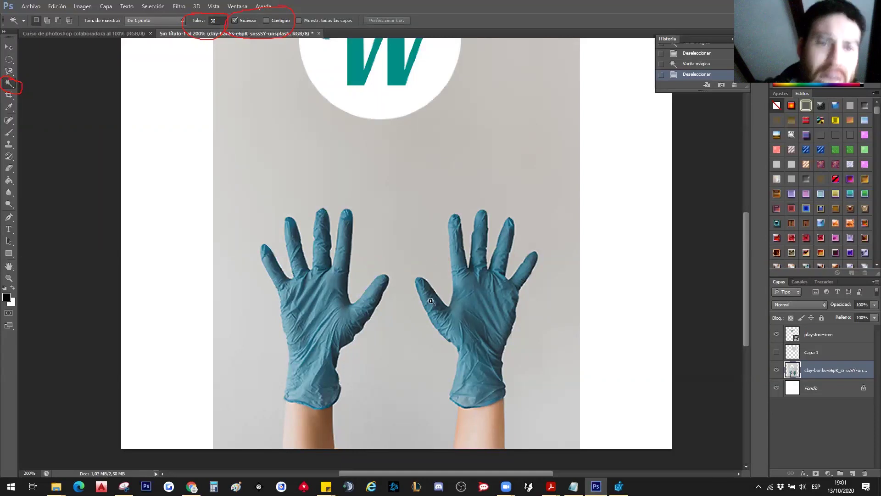
key(ctrl+minus)
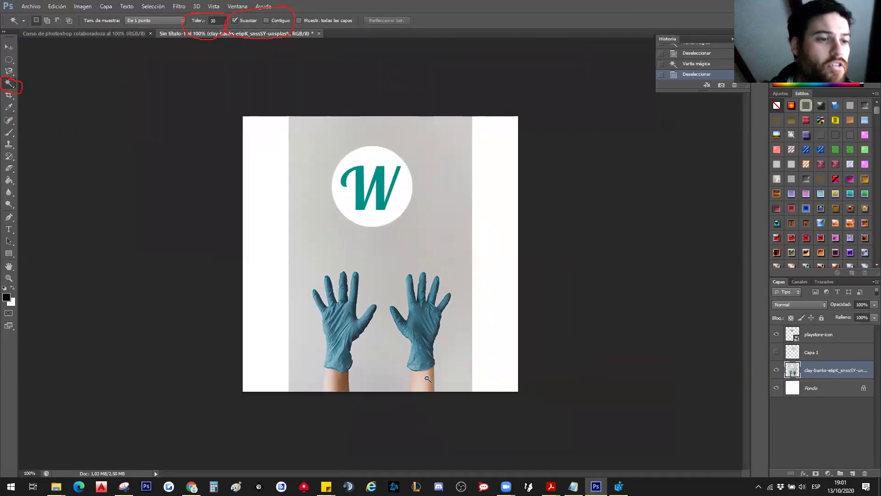
click(364, 338)
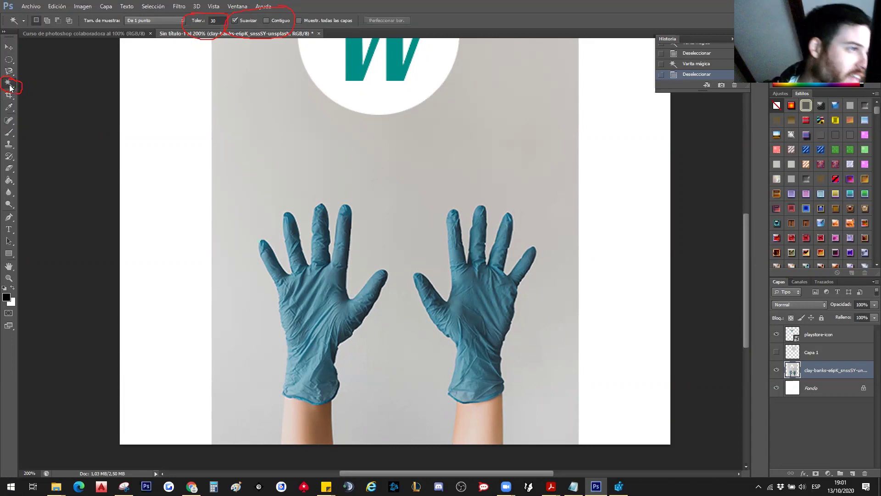
Step: Wand-select the grey background, testing other tolerances before settling on 30
click(421, 177)
double_click(214, 21)
text(100)
click(285, 177)
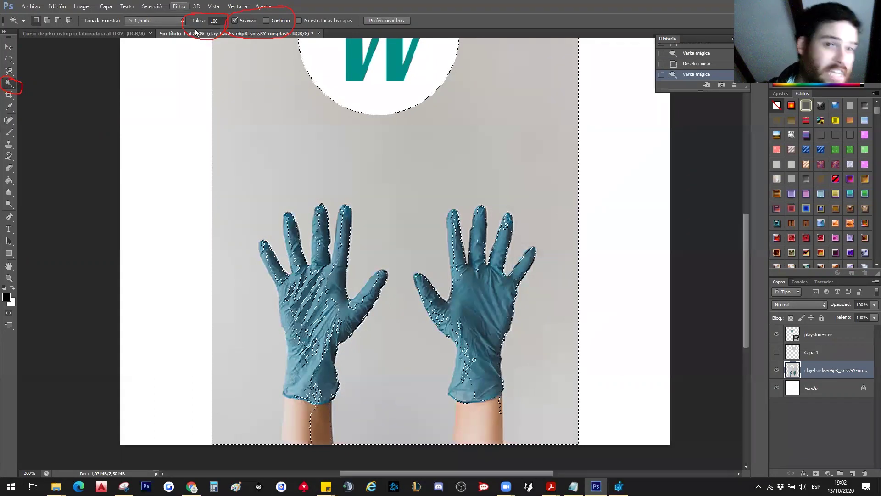
double_click(223, 20)
text(10)
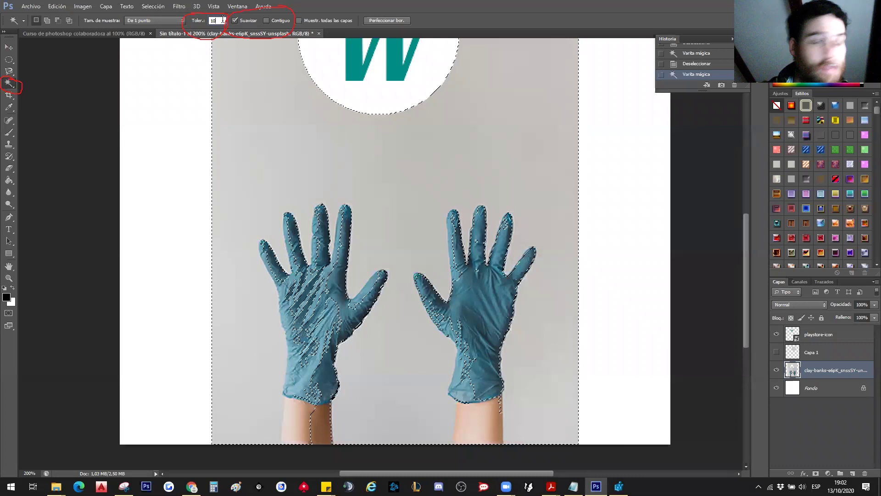
click(437, 148)
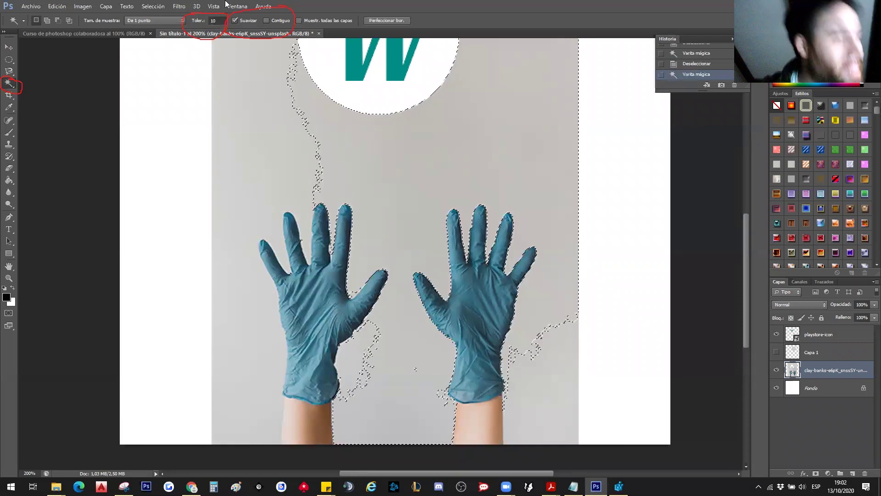
click(214, 20)
text(30)
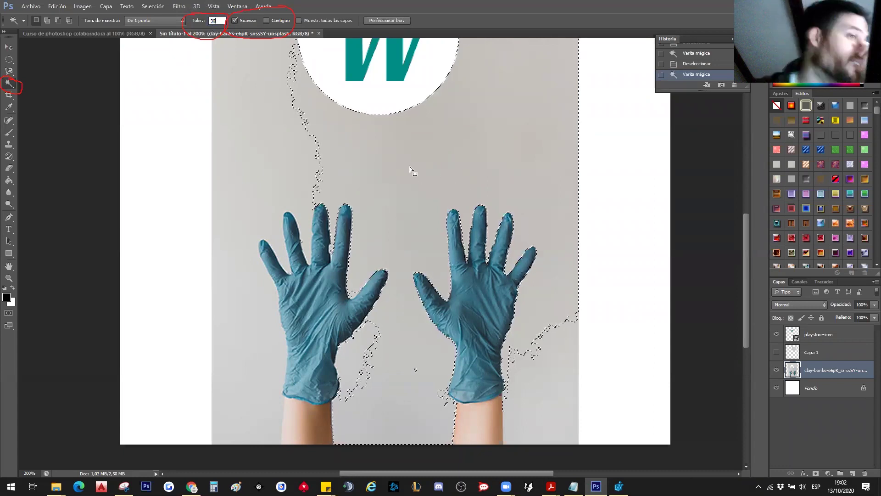
click(356, 149)
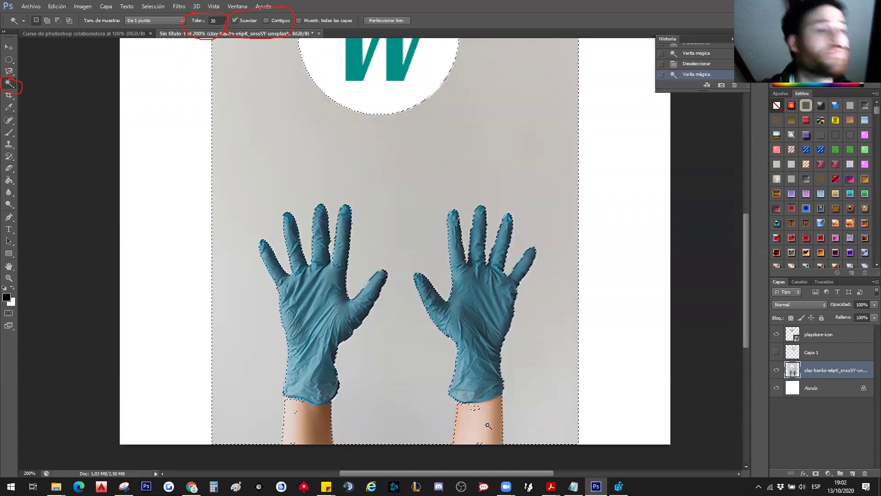
Step: Fit the poster in view and delete the selected grey background to white
key(ctrl+minus)
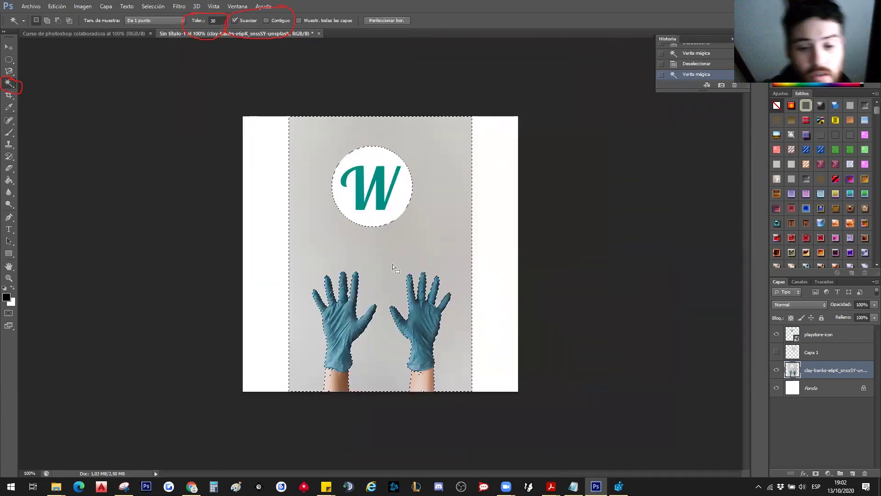
key(Delete)
click(7, 58)
Step: Revert the background deletion in History and wand-select the grey background again at tolerance 30
click(219, 236)
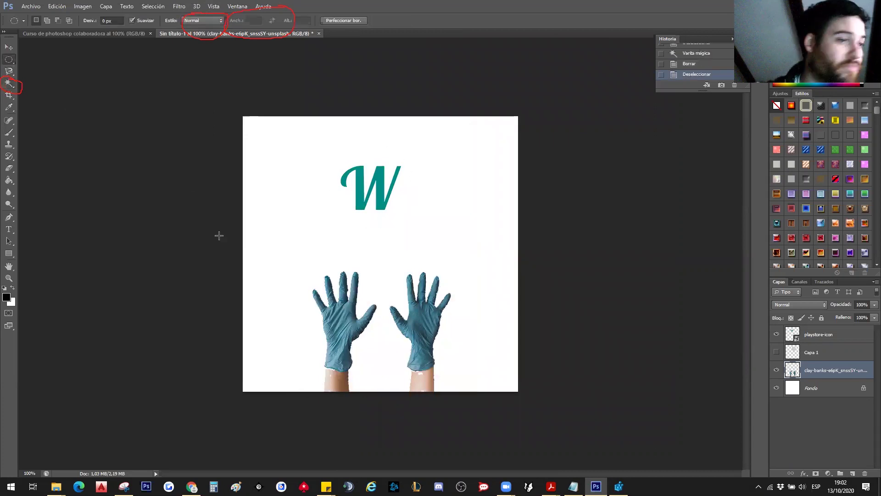
ctrl+click(401, 391)
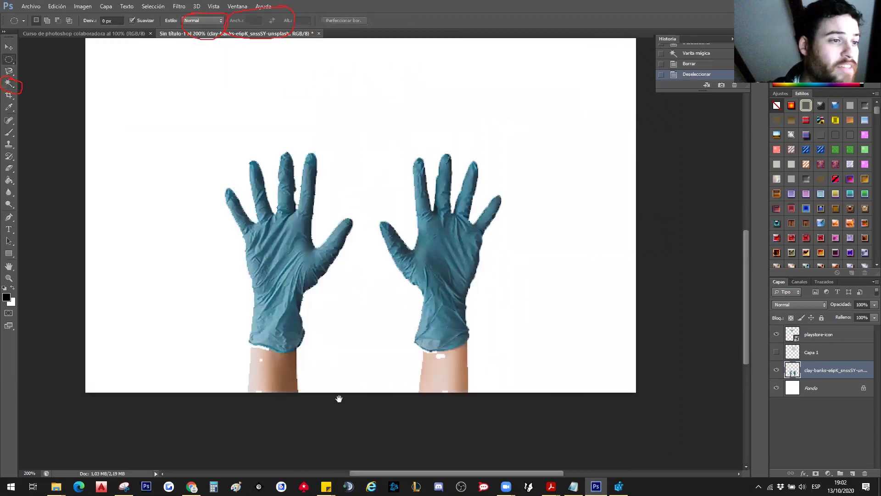
ctrl+click(456, 377)
key(ctrl+z)
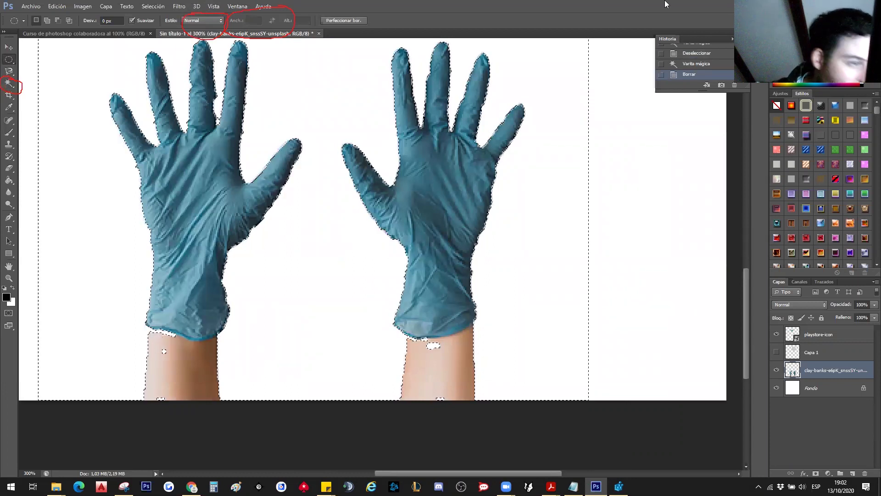
click(694, 63)
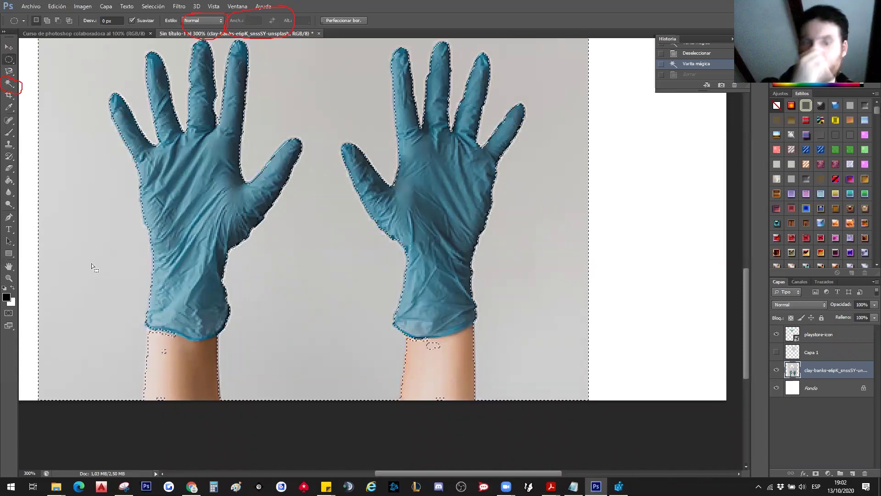
click(9, 83)
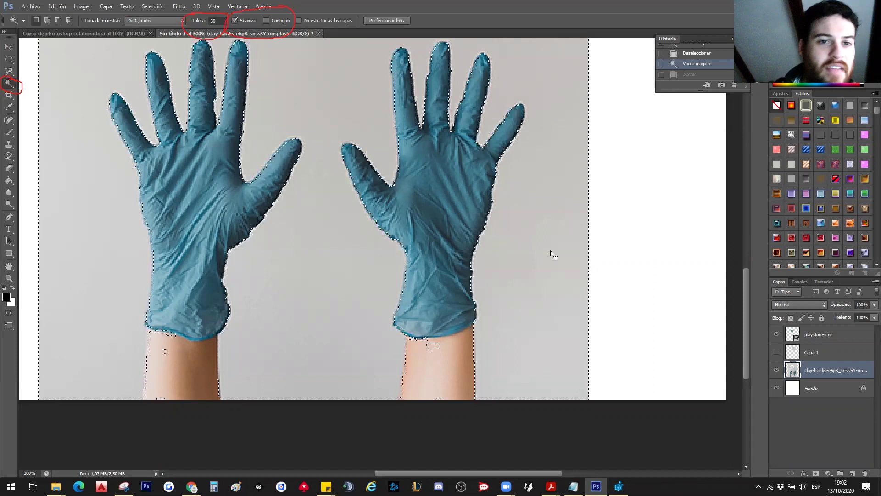
key(ctrl+d)
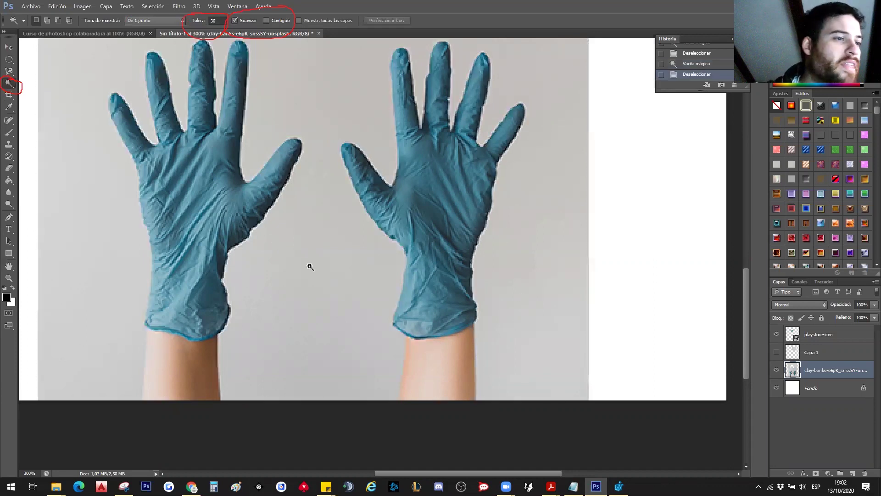
click(305, 271)
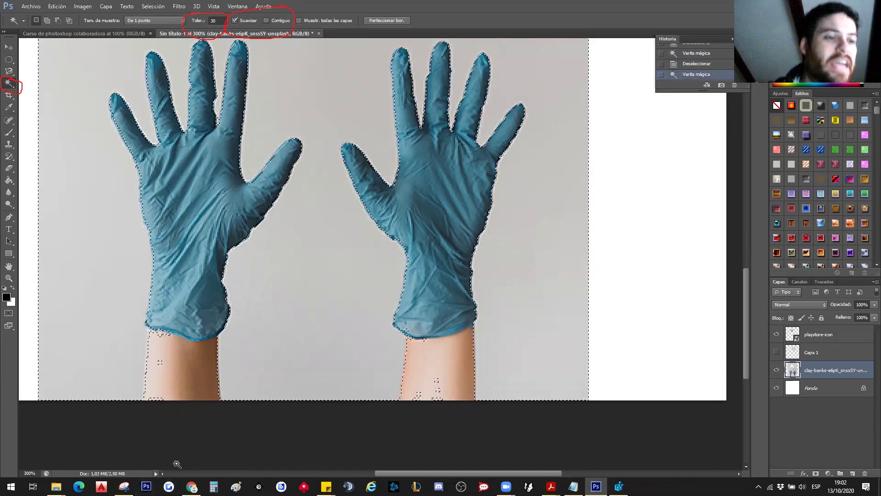
Step: Zoom in on the left forearm, choose the Polygonal Lasso, and reselect the grey background
scroll(158, 367, up, 1)
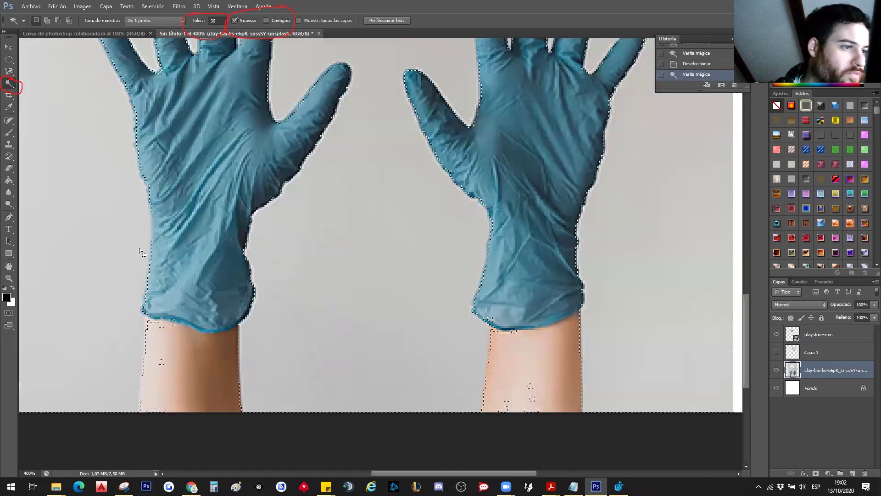
scroll(152, 412, up, 1)
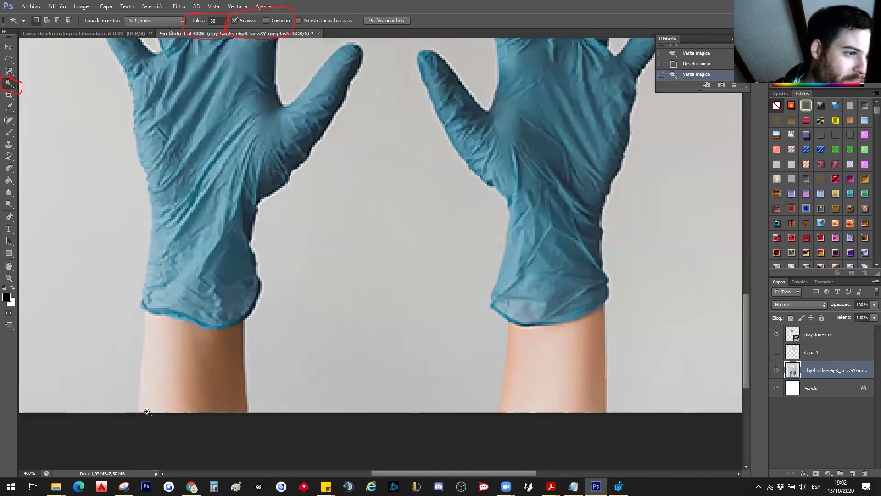
scroll(150, 285, up, 1)
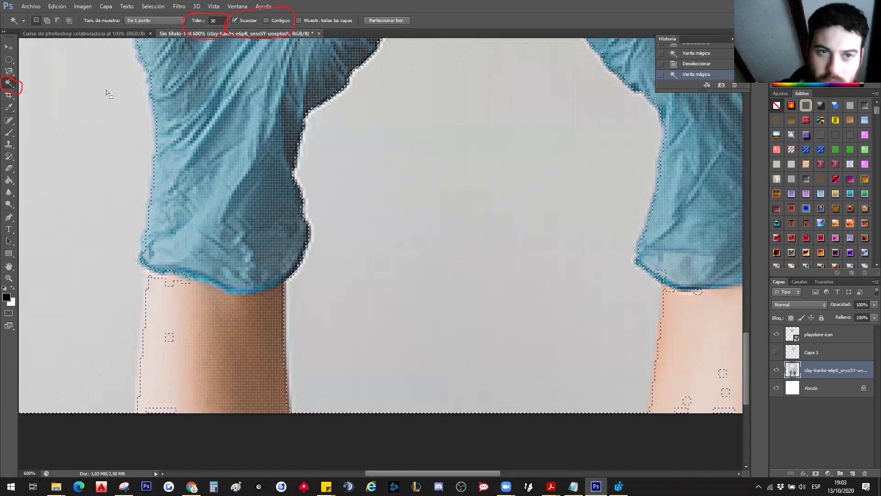
click(9, 72)
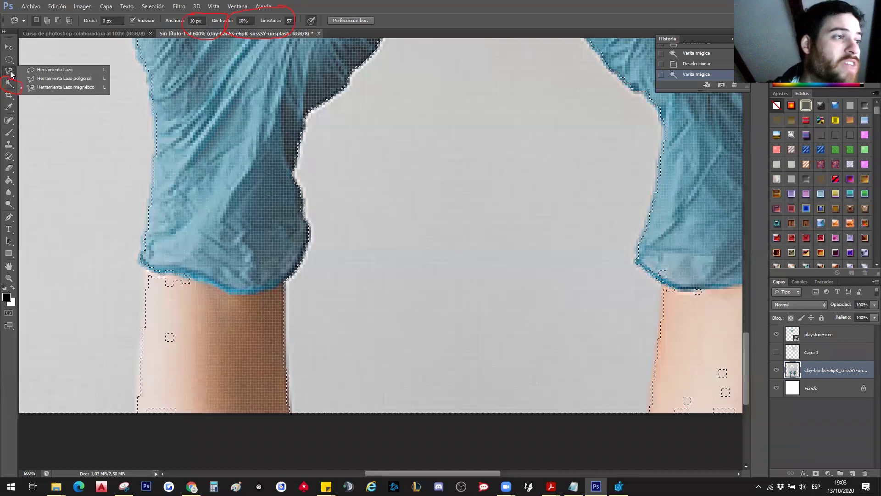
click(56, 79)
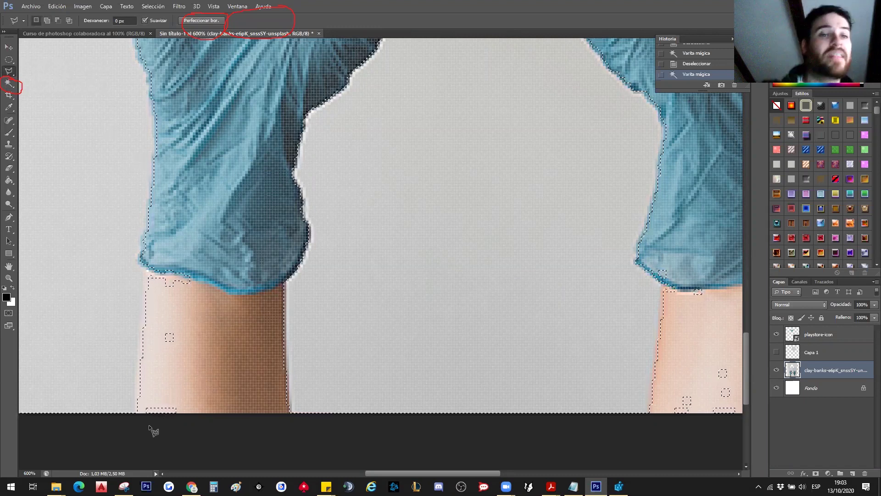
click(409, 329)
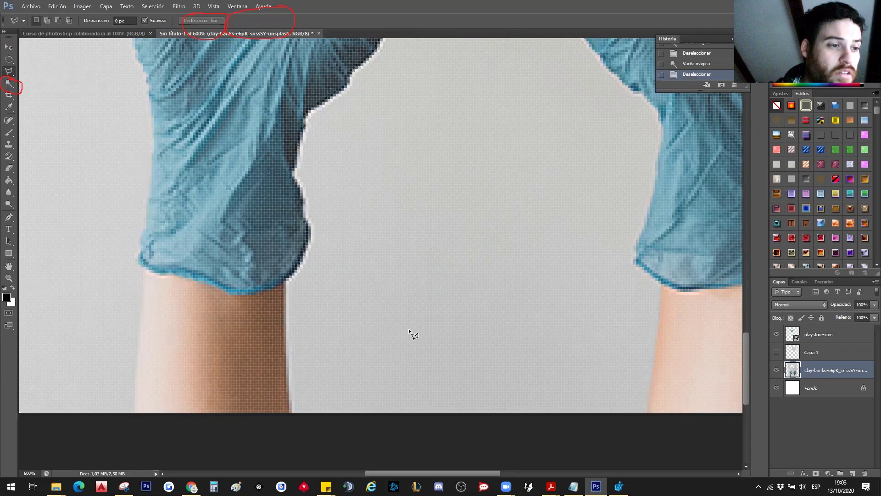
click(347, 225)
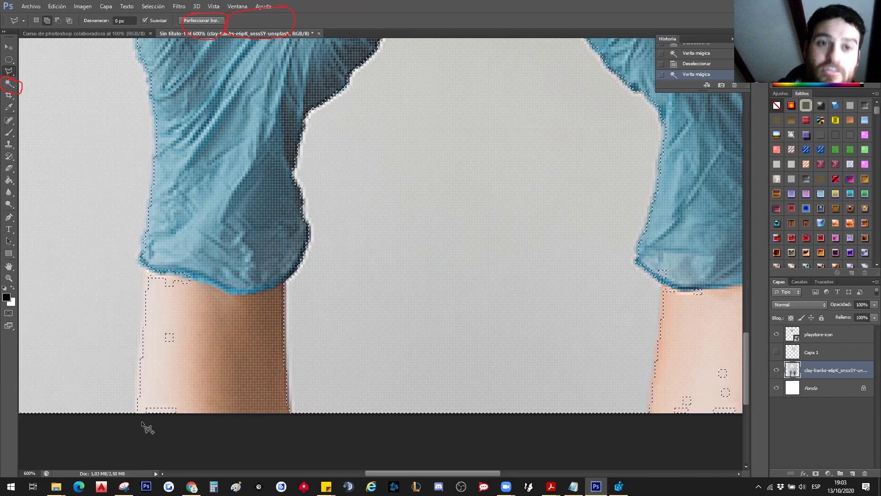
click(140, 421)
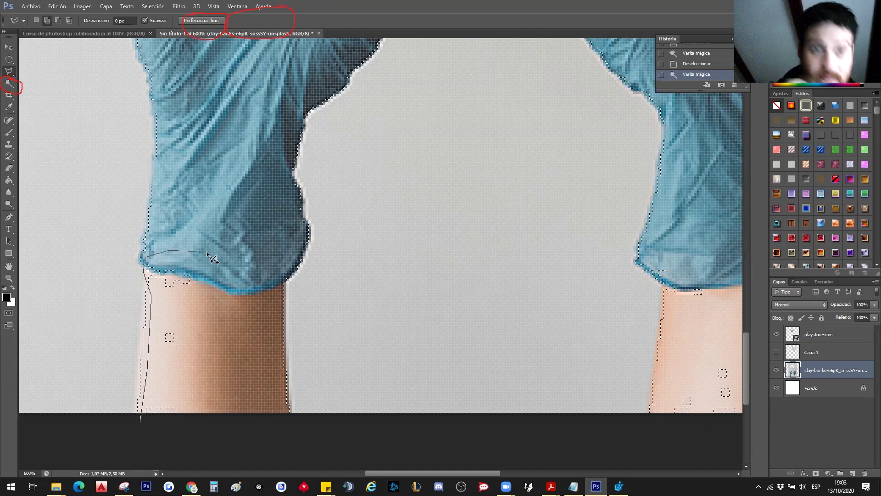
drag(226, 307, 208, 382)
click(140, 420)
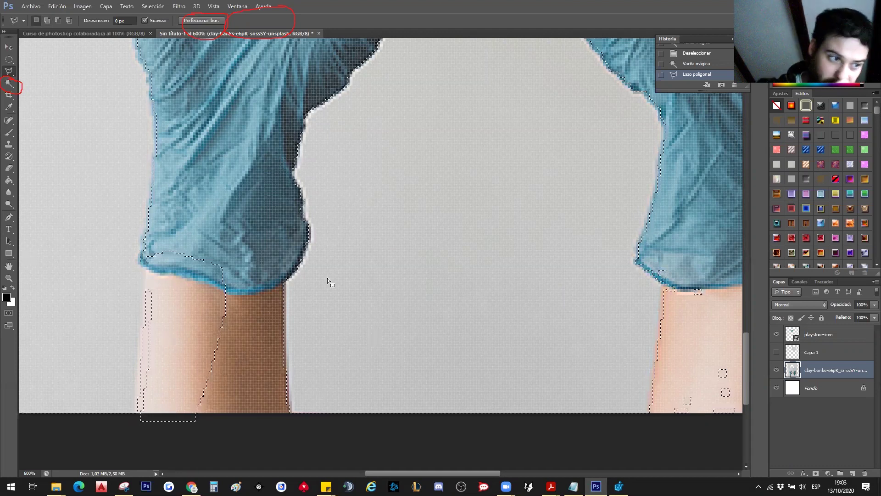
key(ctrl+z)
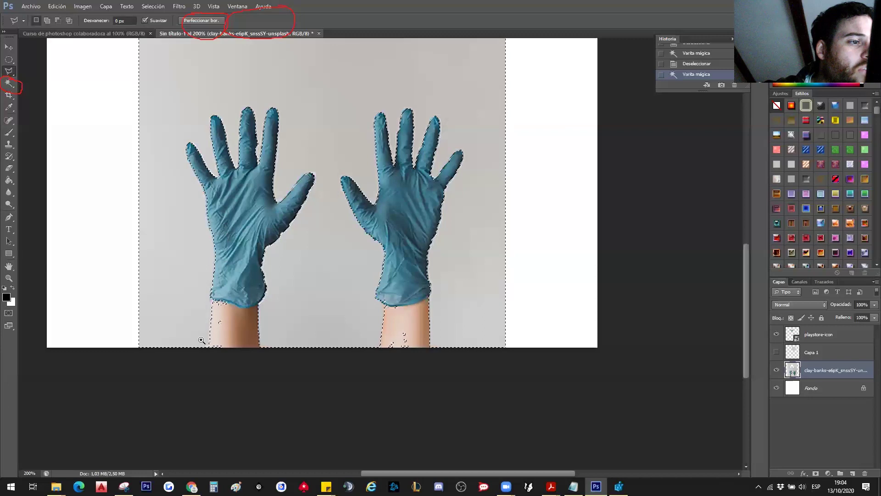
click(201, 340)
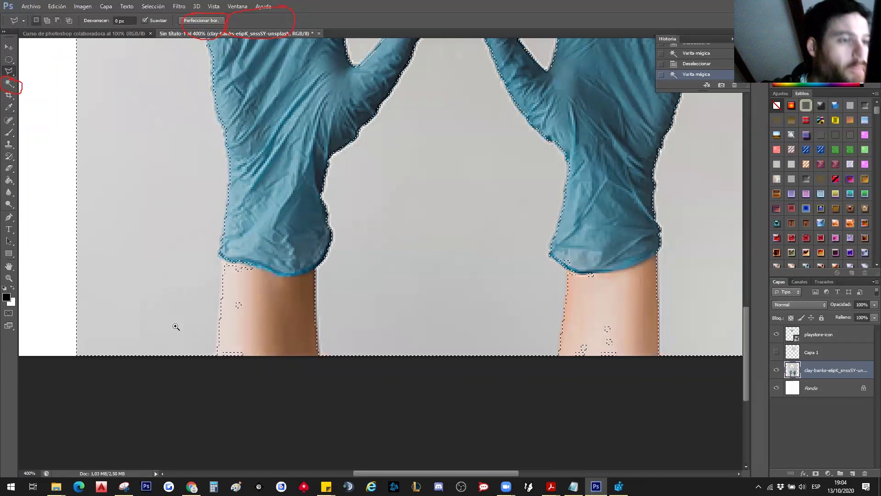
alt+scroll(186, 318, up, 1)
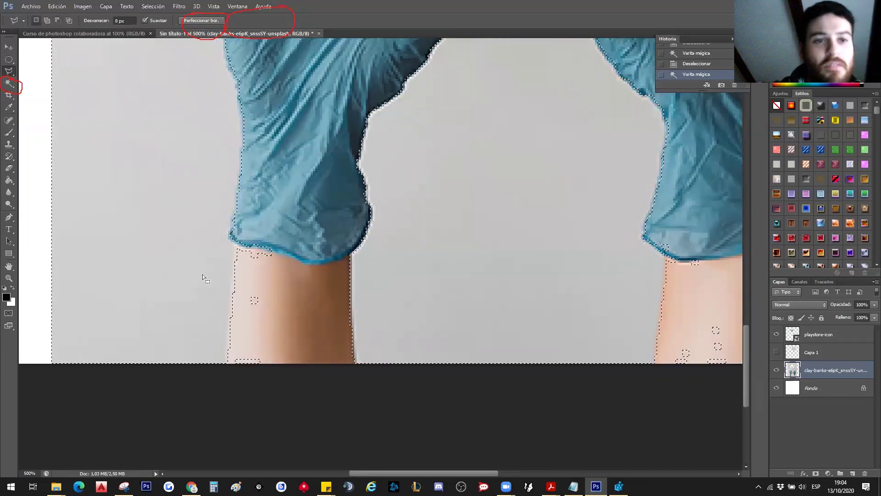
alt+scroll(312, 244, up, 1)
alt+scroll(312, 245, up, 1)
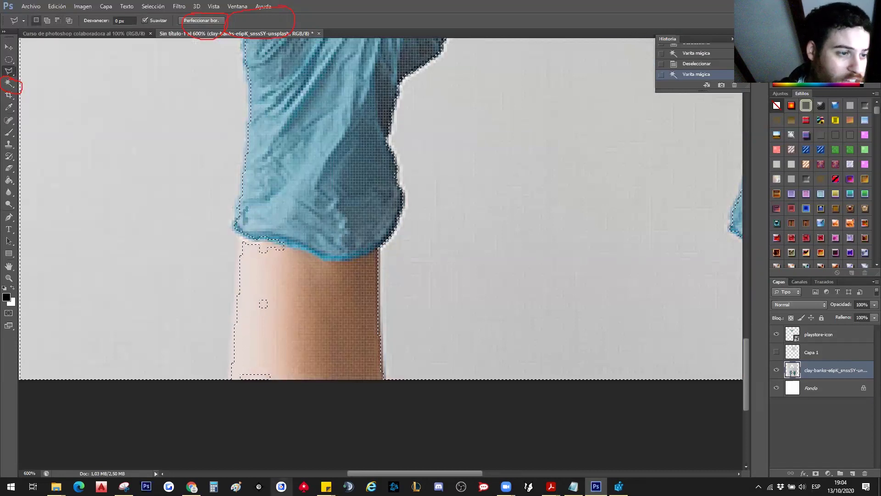
key(alt)
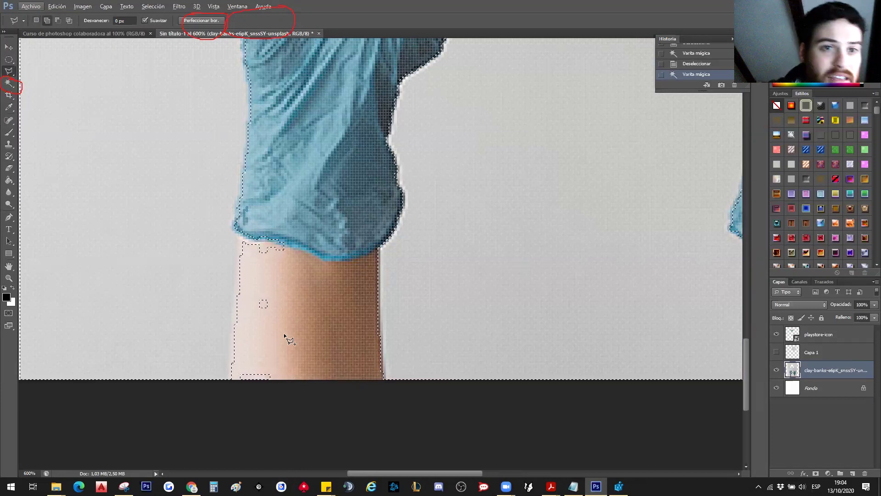
key(alt)
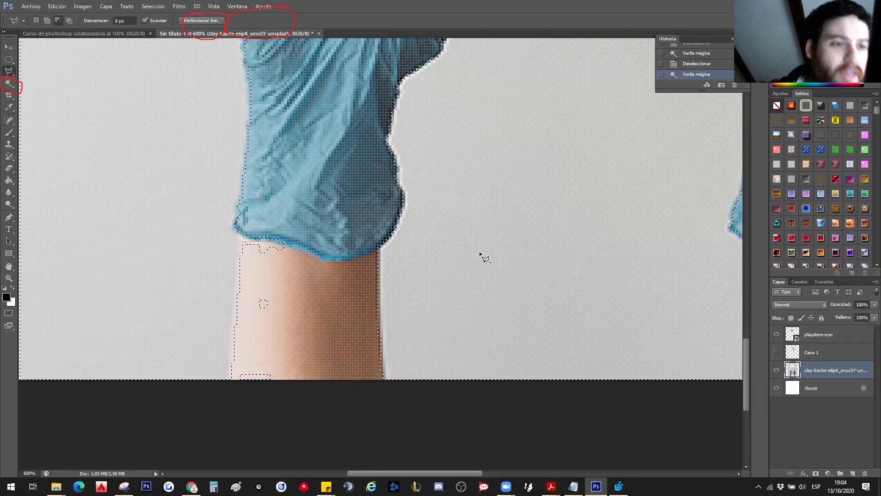
key(alt)
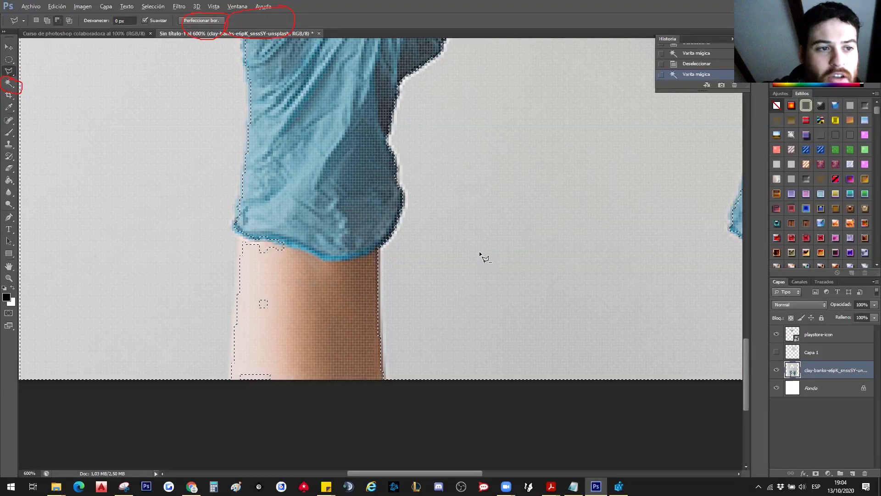
key(shift)
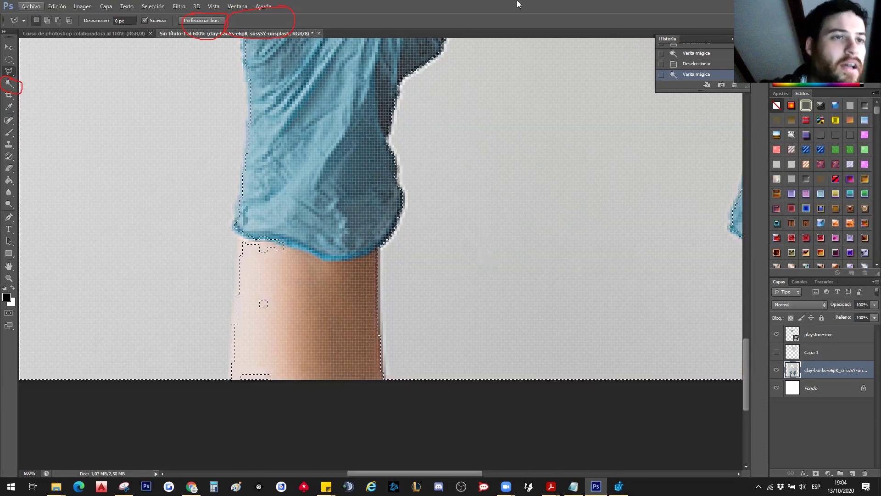
key(ctrl+d)
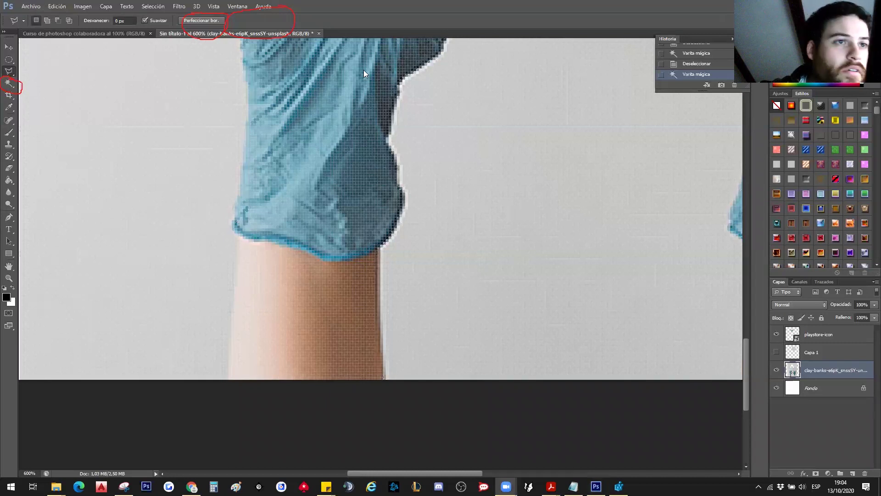
mouse_move(524, 210)
mouse_down()
mouse_move(524, 270)
mouse_move(515, 201)
mouse_up()
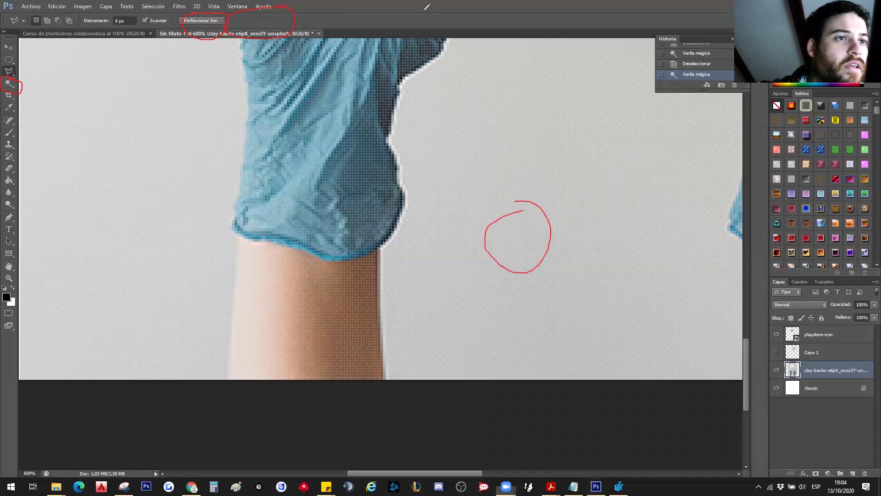
key(ctrl+h)
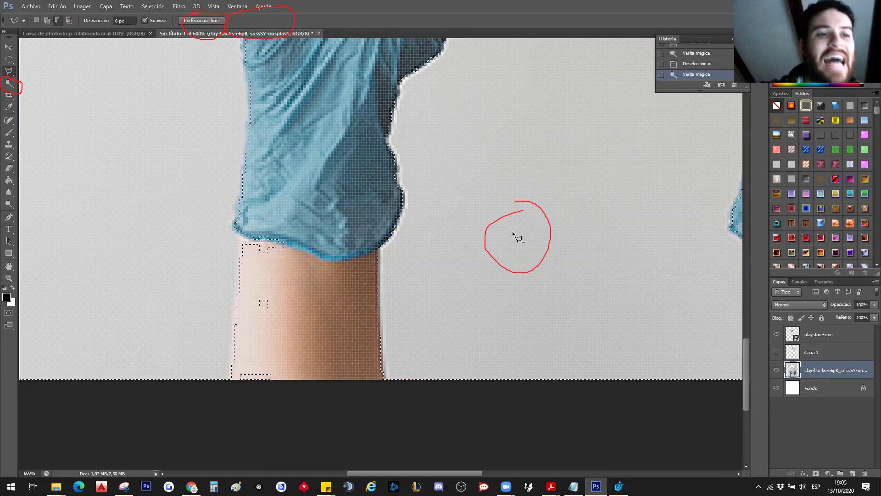
key(alt)
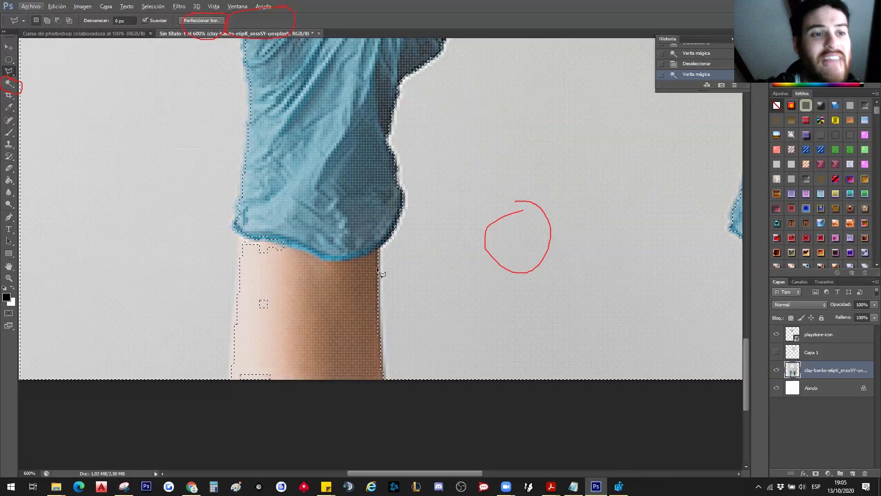
key(alt)
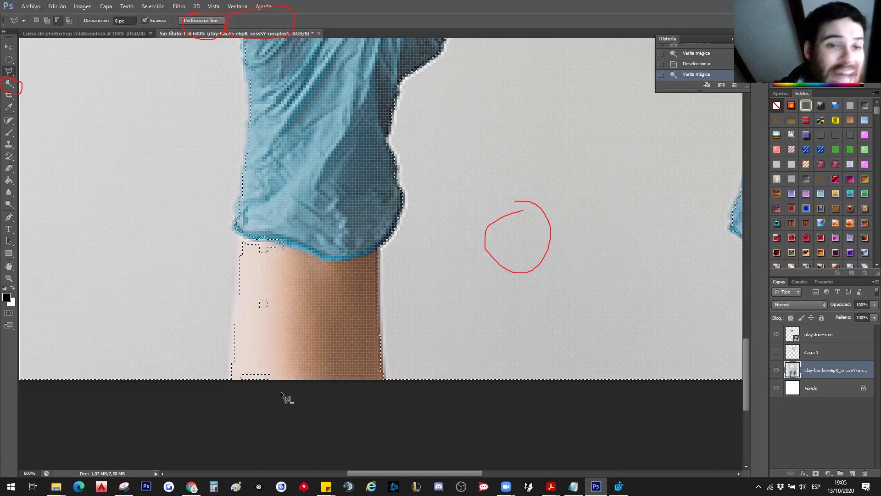
click(275, 392)
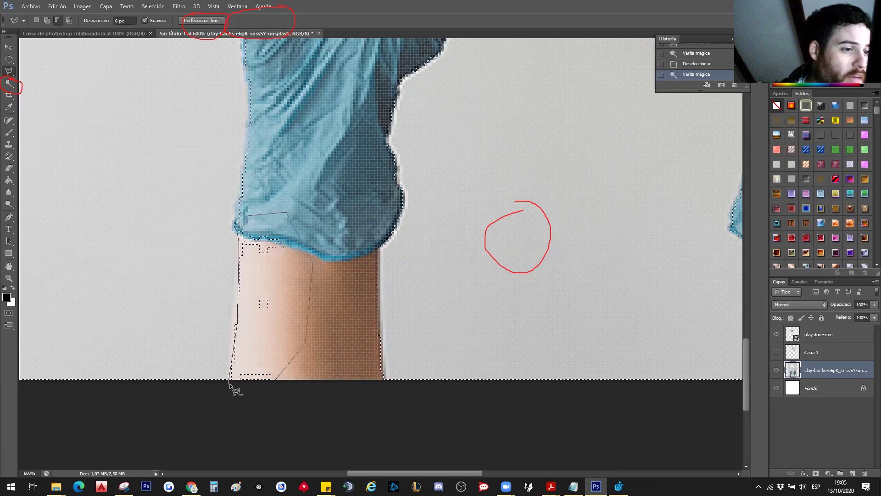
Step: Close the left-forearm polygon outline and toggle History states to verify it
double_click(276, 389)
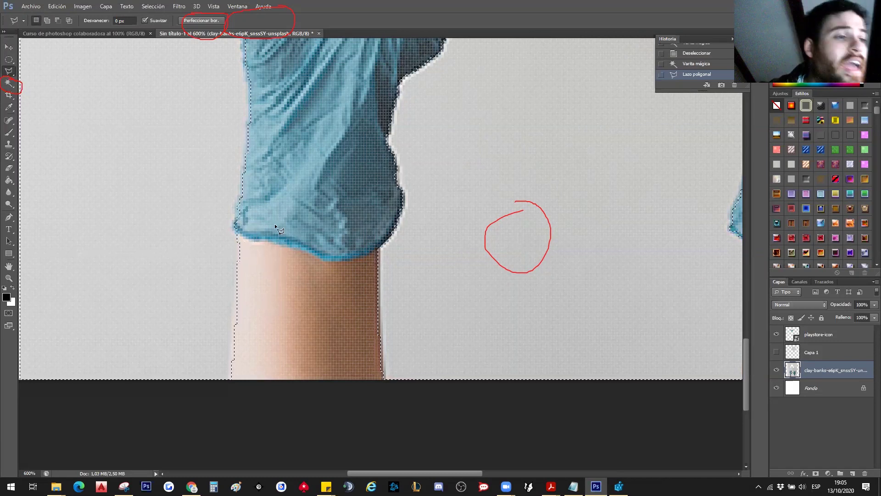
click(691, 64)
click(699, 75)
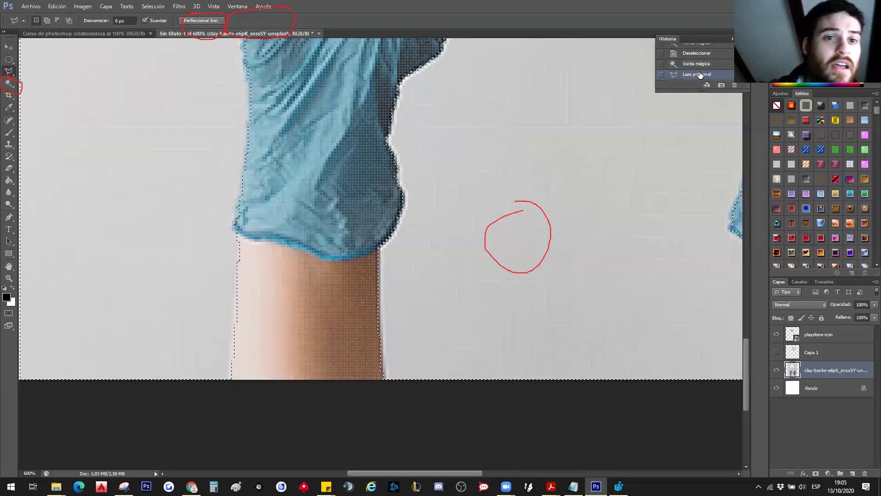
scroll(730, 360, down, 3)
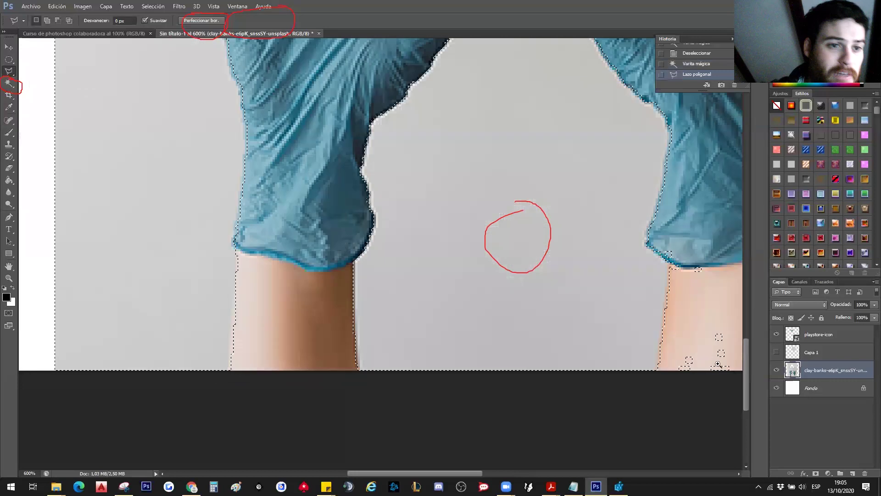
scroll(708, 357, up, 2)
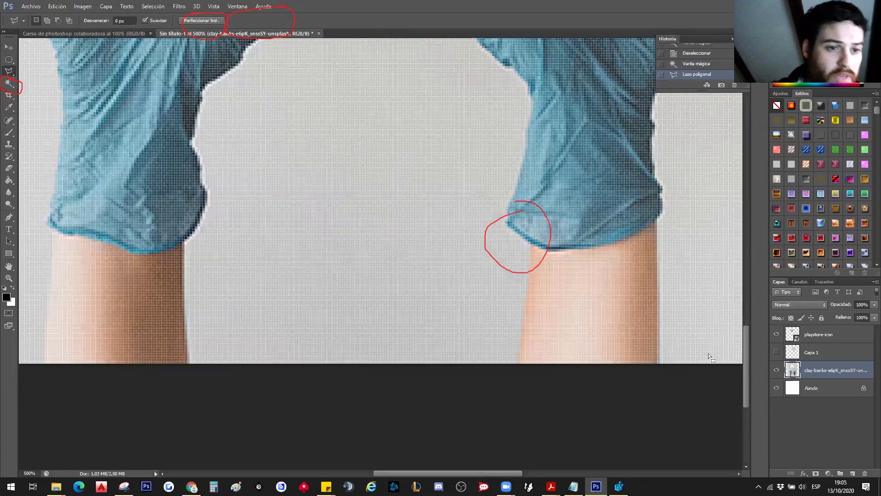
scroll(600, 342, up, 1)
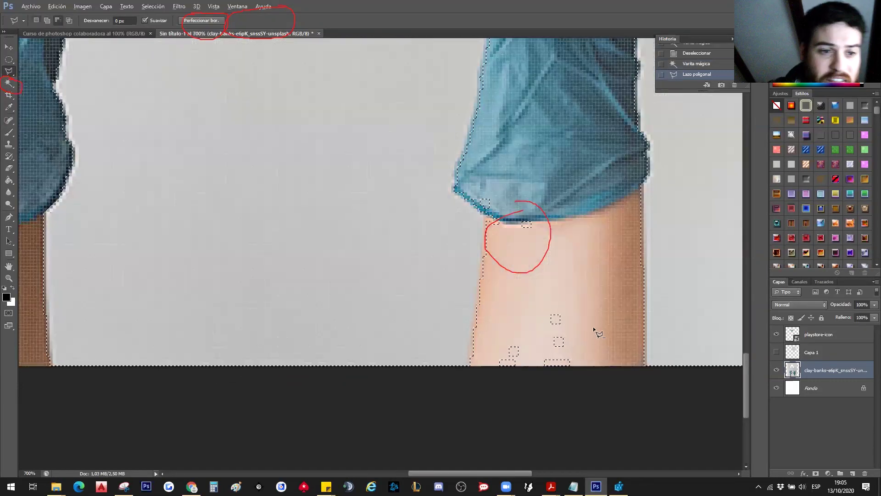
Step: Trace and close a polygon around the right forearm, then zoom out to both gloves
click(562, 388)
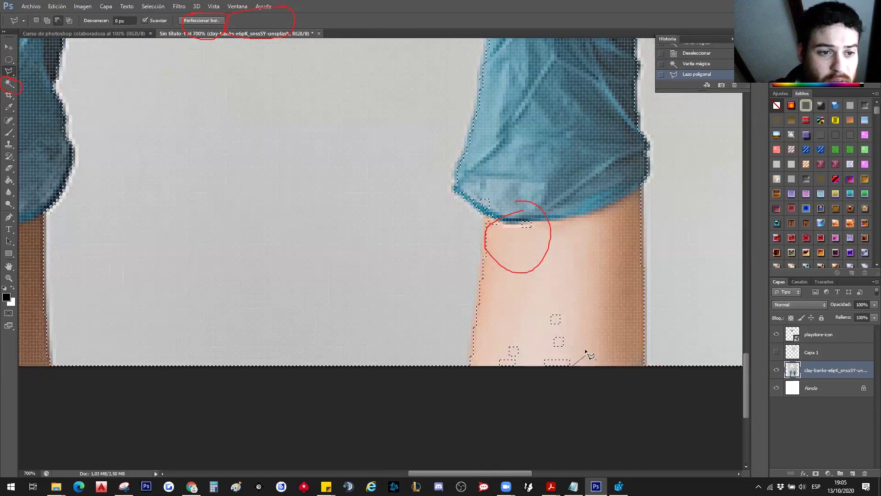
click(585, 329)
click(579, 263)
click(558, 220)
click(543, 196)
click(476, 189)
click(486, 225)
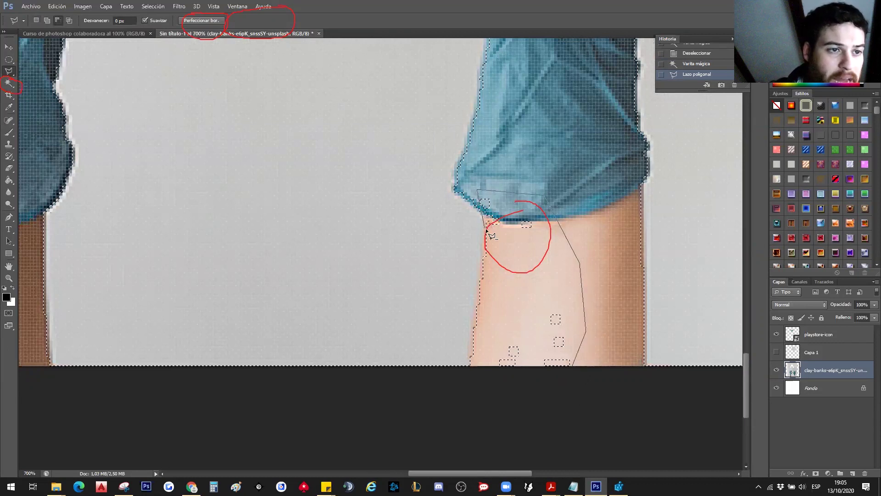
click(476, 367)
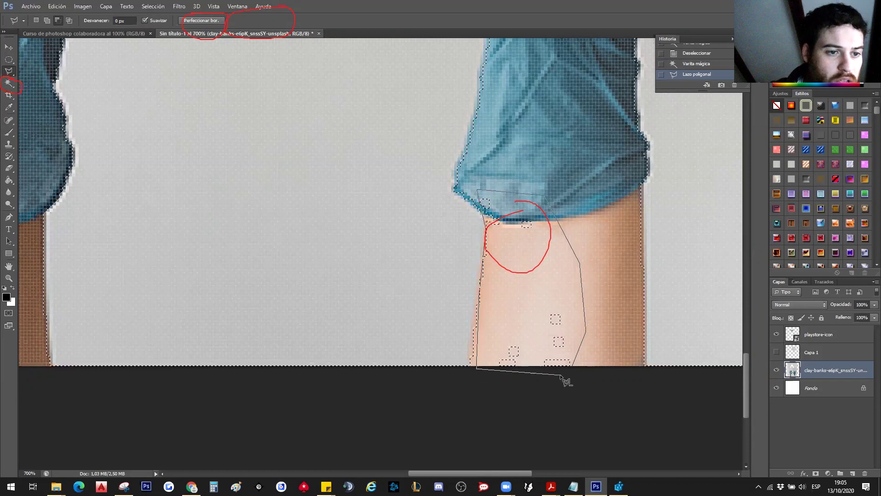
double_click(575, 376)
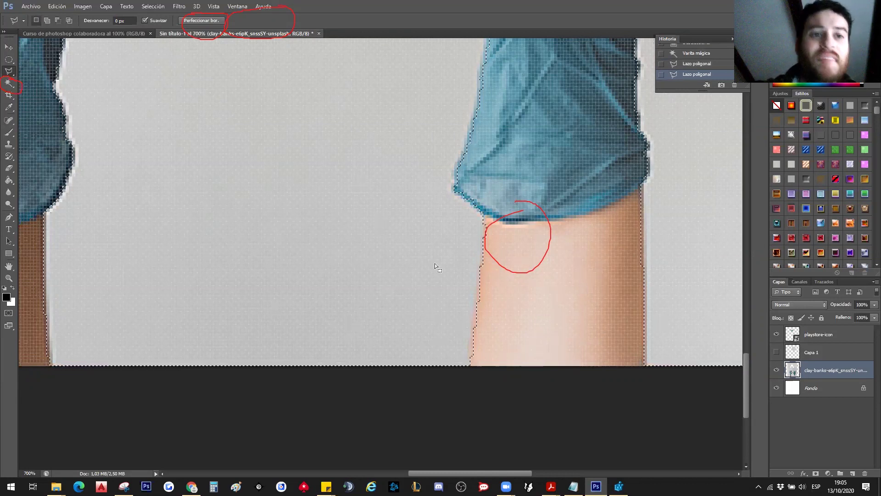
key(ctrl+d)
alt+click(478, 313)
alt+click(477, 313)
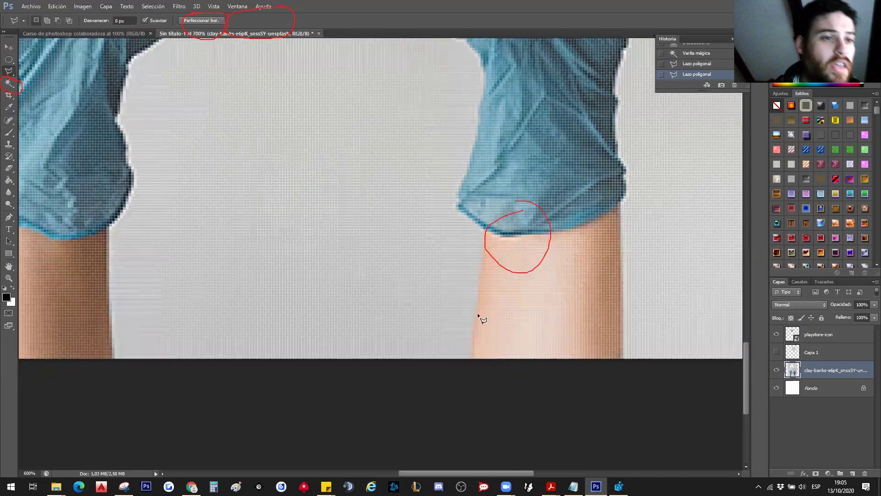
alt+click(477, 314)
alt+click(478, 314)
alt+click(478, 313)
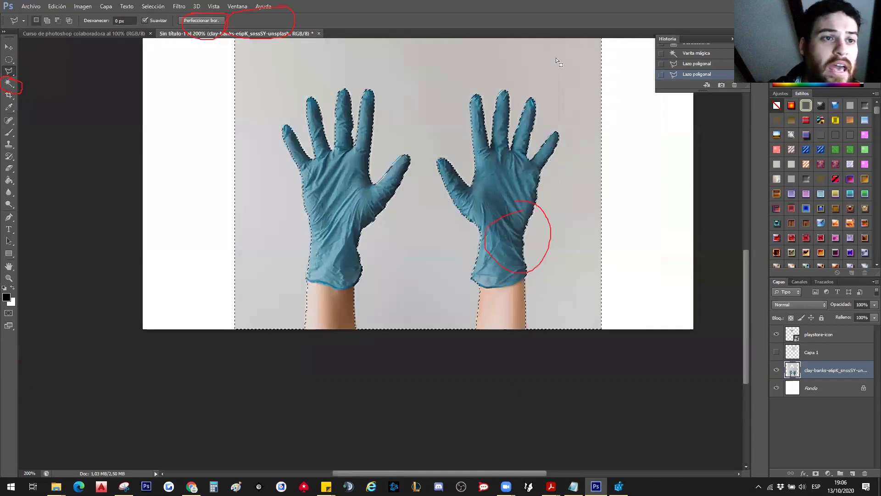
Step: Toggle the selection off and back on to preview, then zoom in on the gloves
key(ctrl+d)
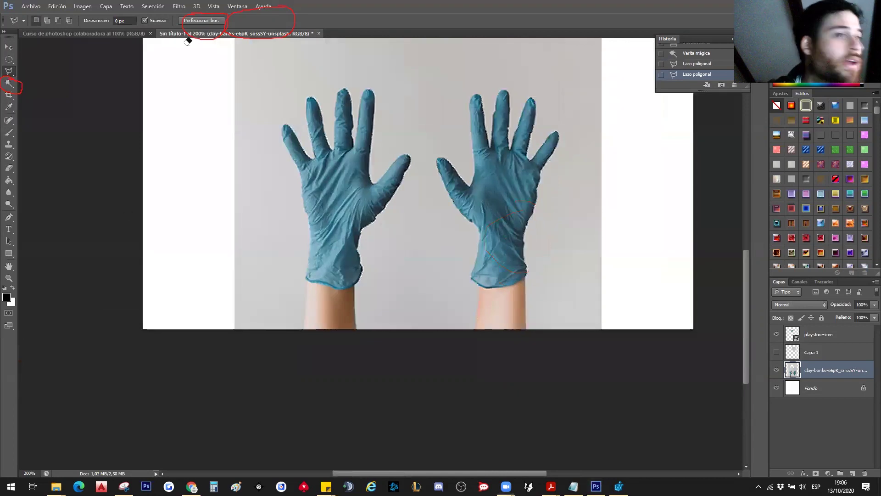
key(ctrl+h)
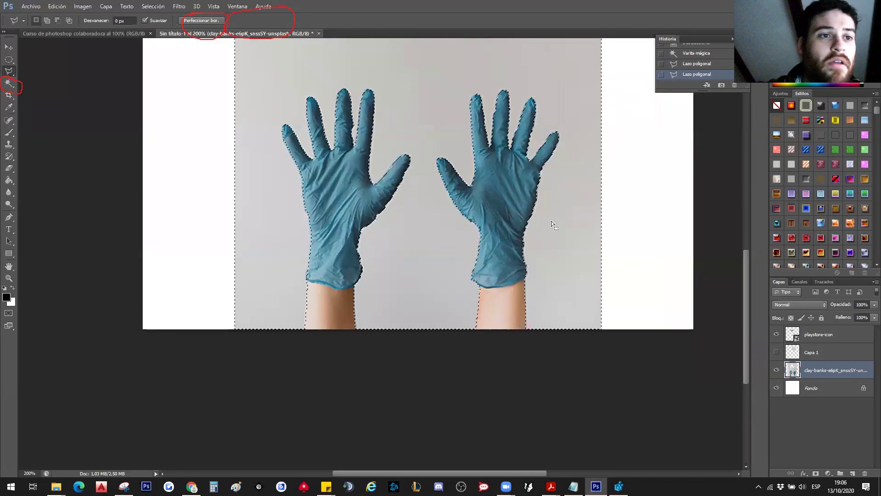
click(444, 224)
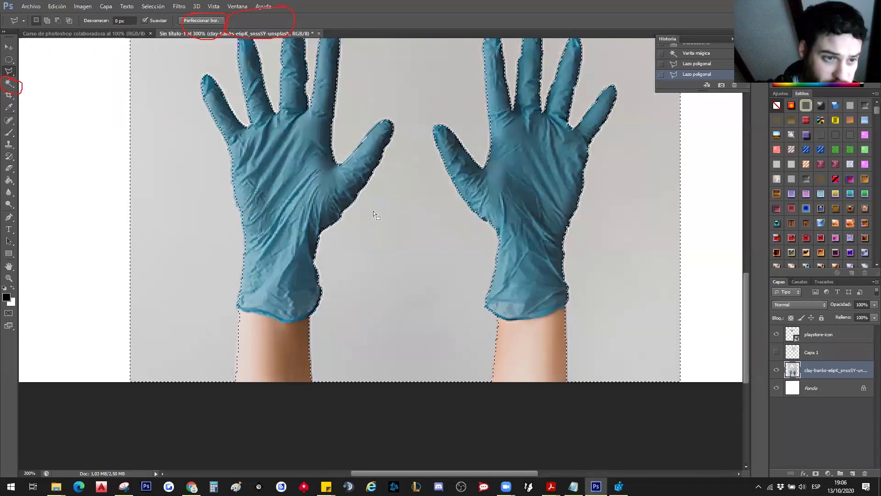
scroll(282, 160, up, 2)
scroll(301, 164, up, 1)
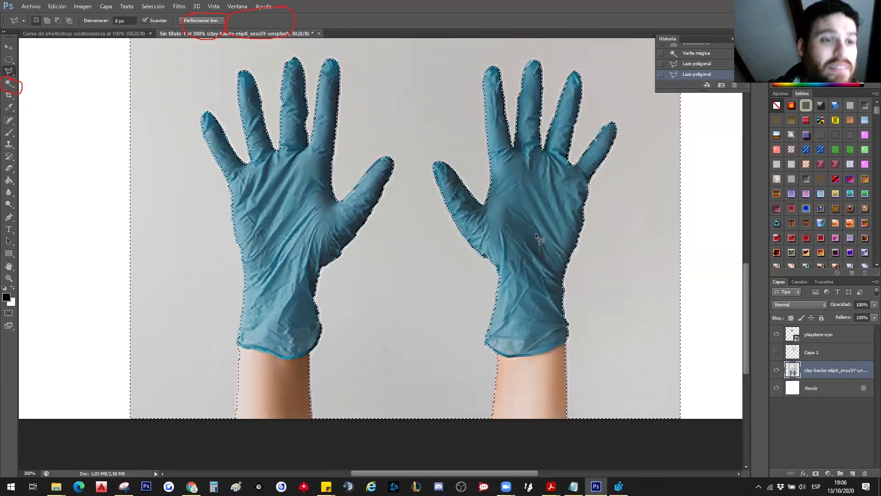
Step: Cut the grey backdrop onto new layer Capa 2 via Capa vía cortar and hide it
key(Delete)
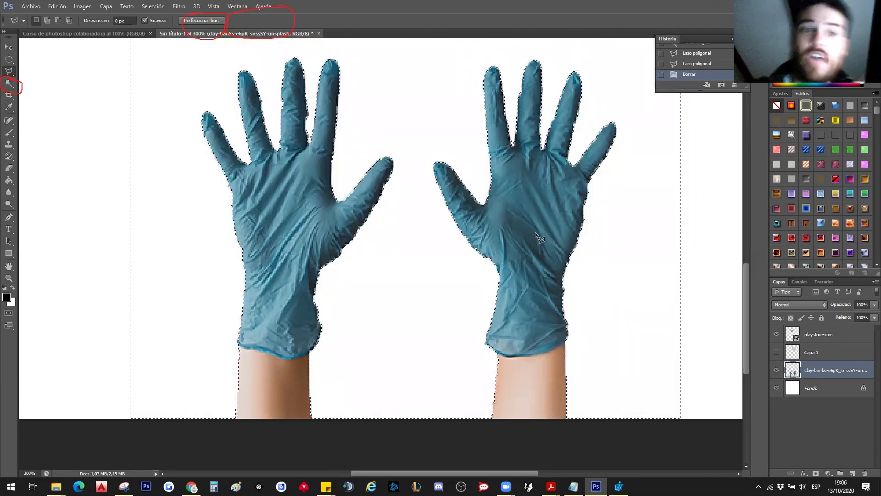
key(ctrl+z)
right_click(535, 232)
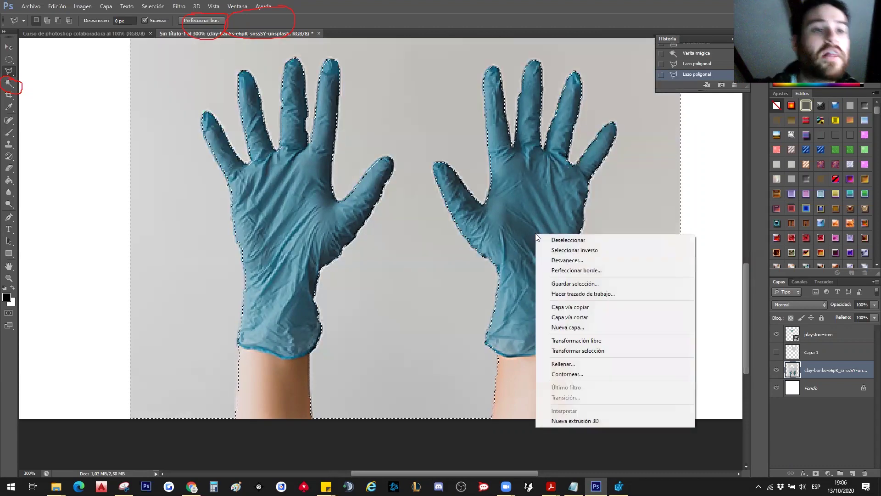
click(572, 317)
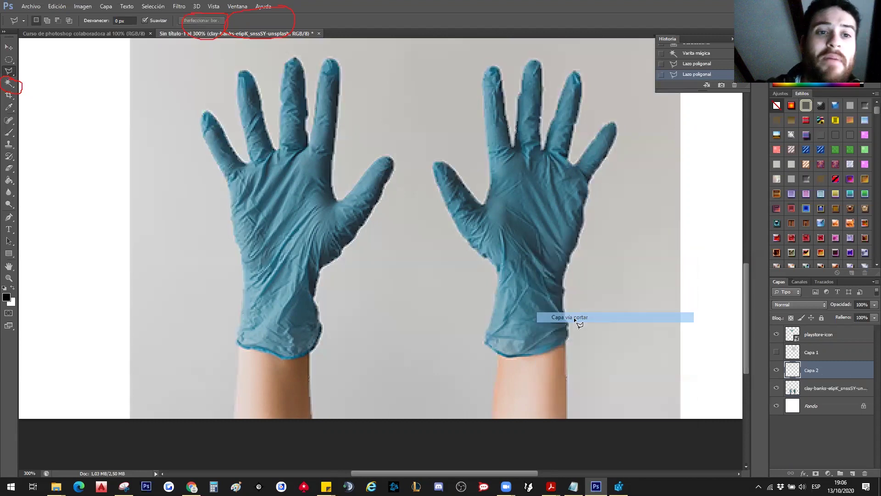
click(777, 371)
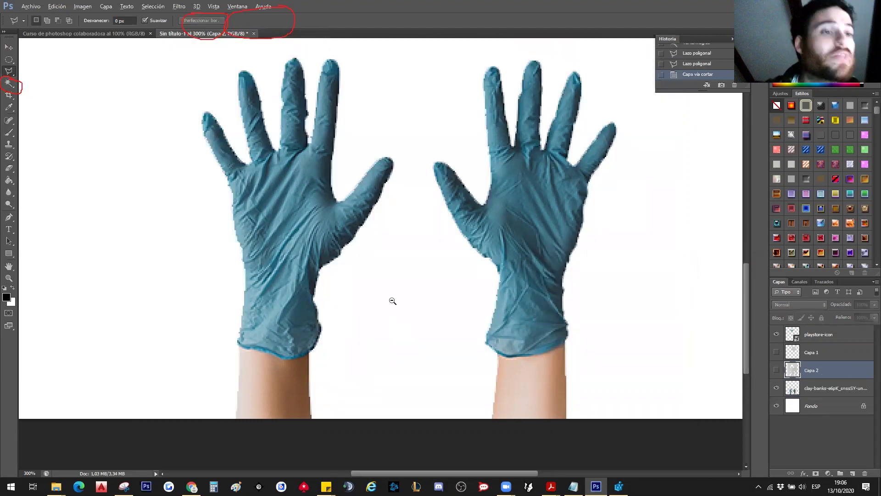
alt+click(392, 301)
click(8, 47)
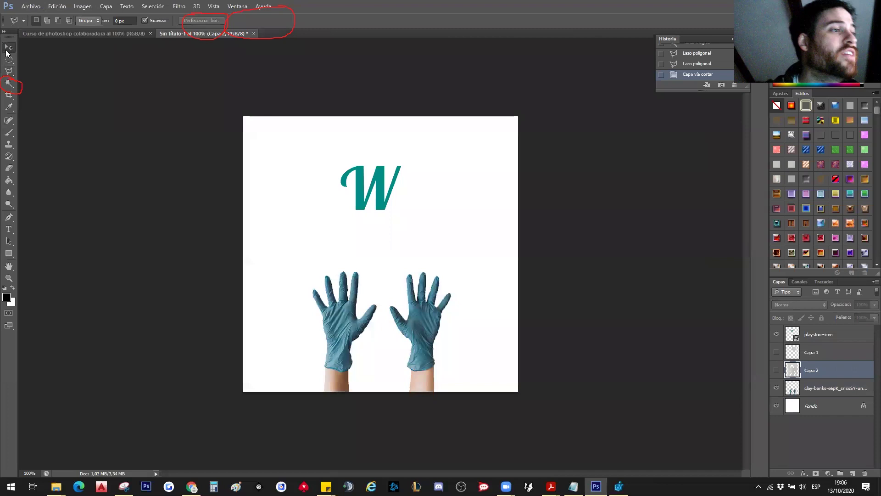
Step: Hide the W logo layer, then zoom in and back out to the full poster
click(777, 335)
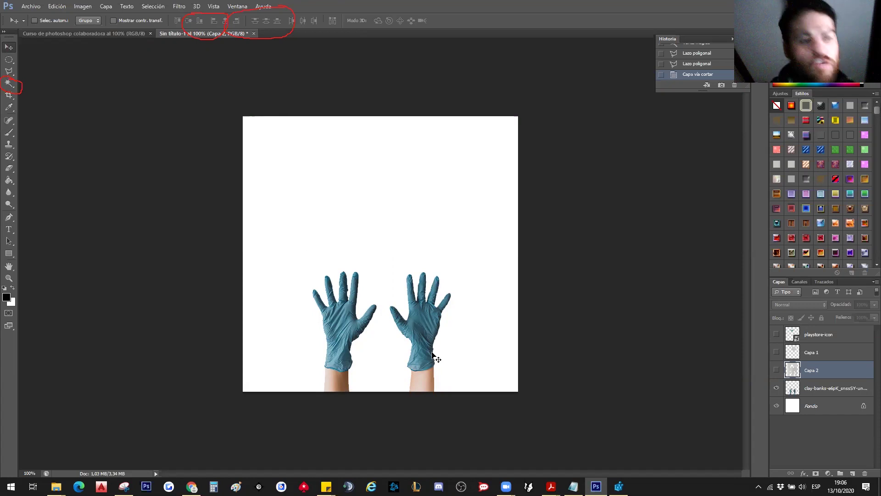
click(395, 364)
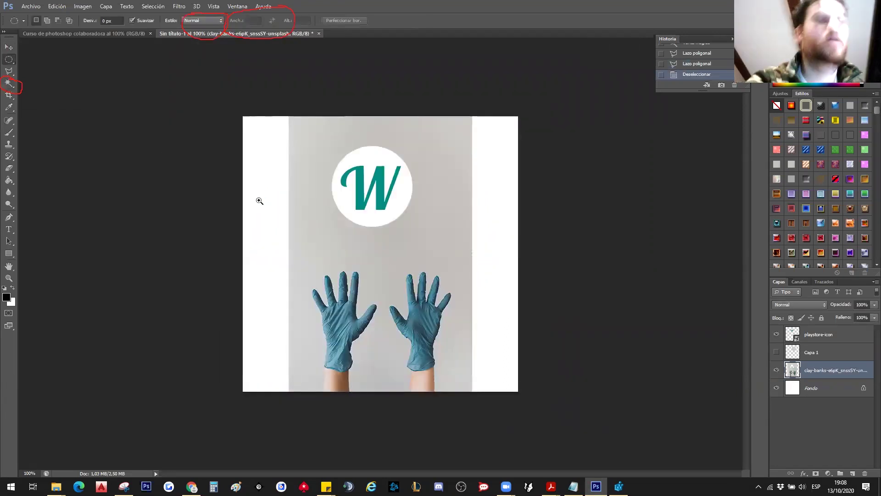
key(ctrl+plus)
key(ctrl+minus)
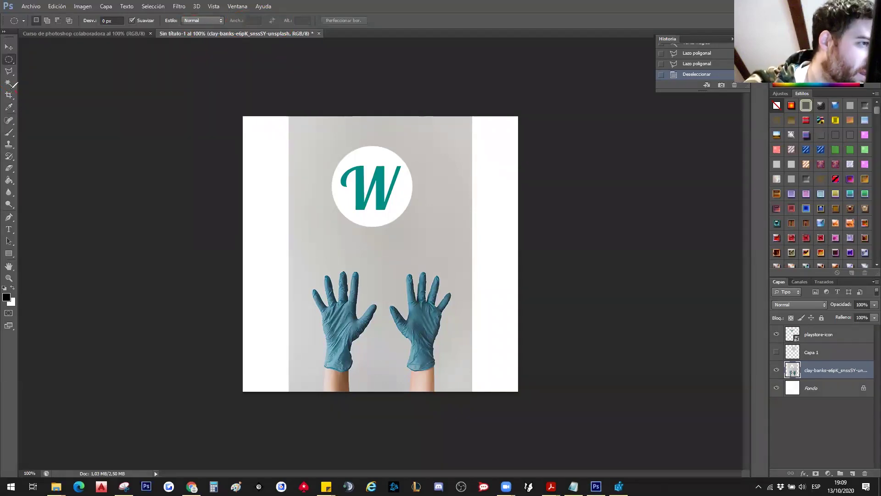
Step: Select the Crop tool and drag the crop box handles around the glove photo
mouse_move(1, 88)
mouse_down()
mouse_move(15, 95)
mouse_move(3, 91)
mouse_up()
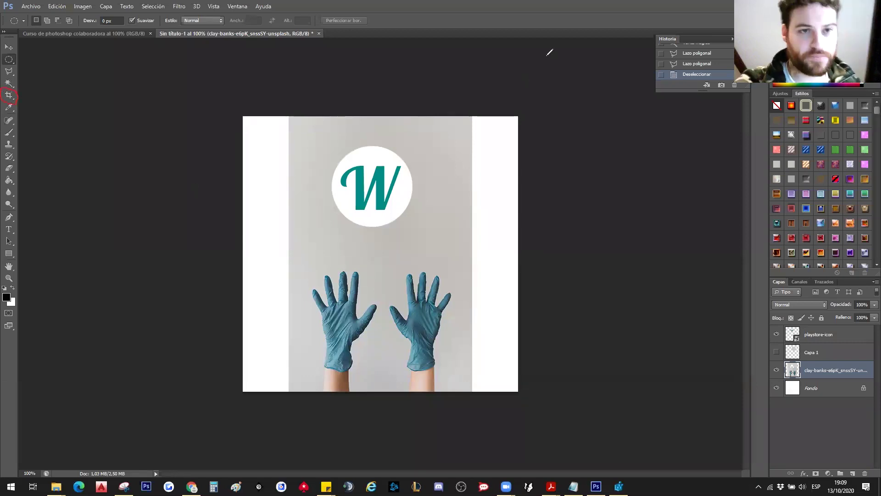
click(8, 97)
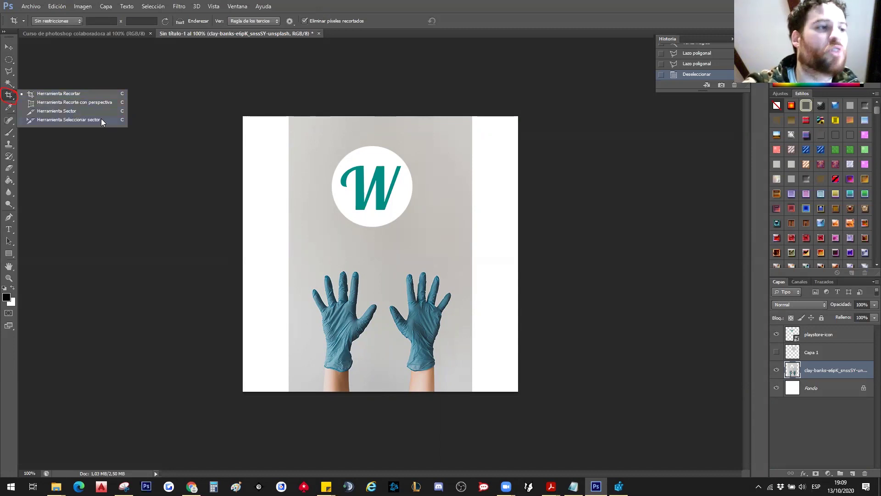
click(57, 93)
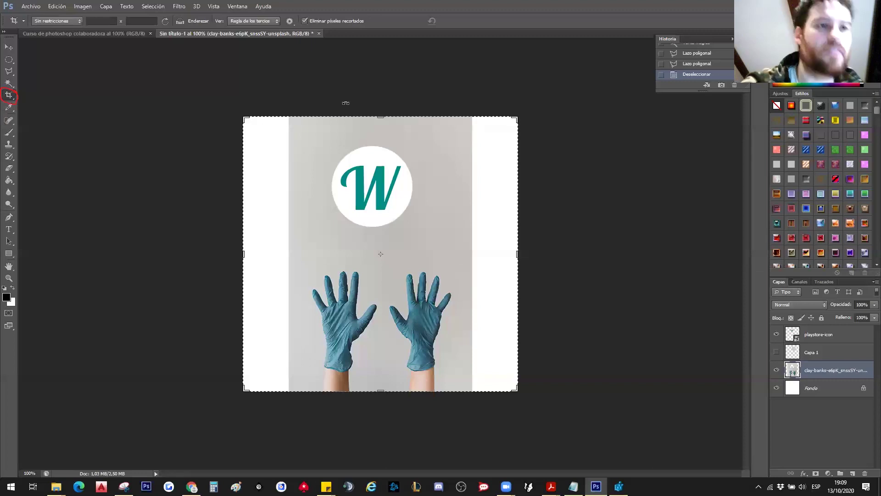
drag(230, 107, 240, 104)
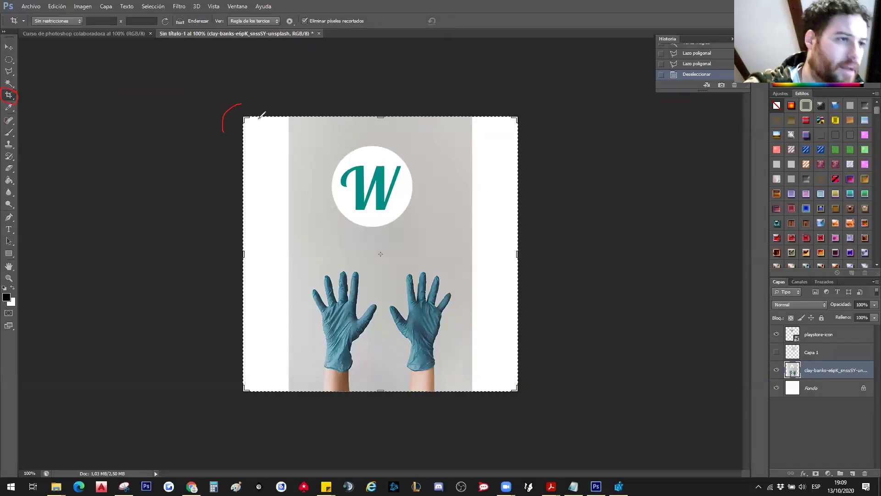
mouse_move(381, 100)
mouse_down()
mouse_move(354, 112)
mouse_move(385, 99)
mouse_up()
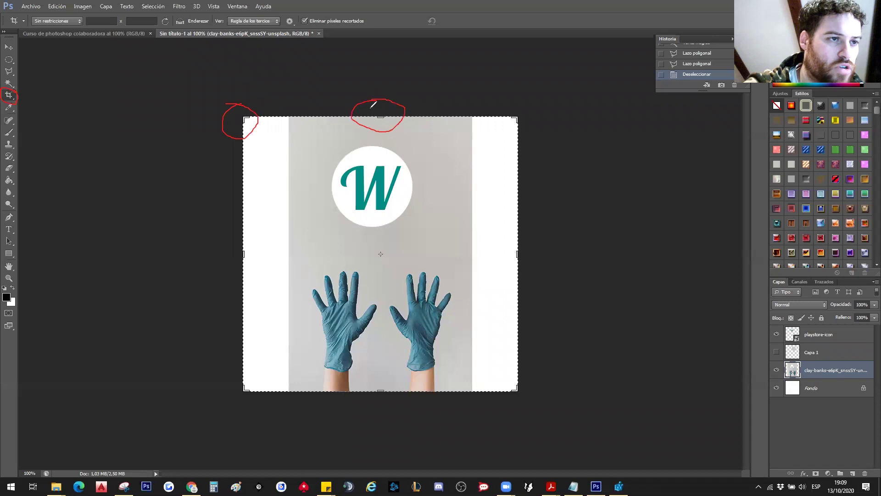
drag(515, 136, 506, 92)
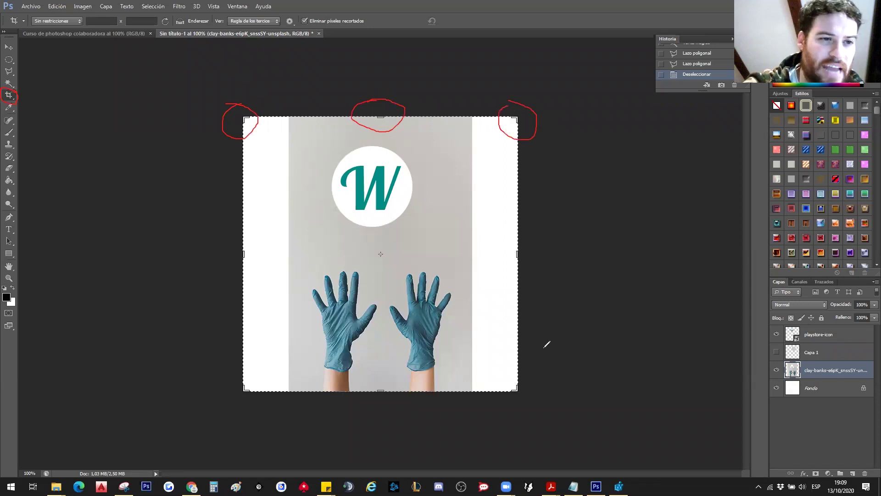
drag(531, 366, 535, 366)
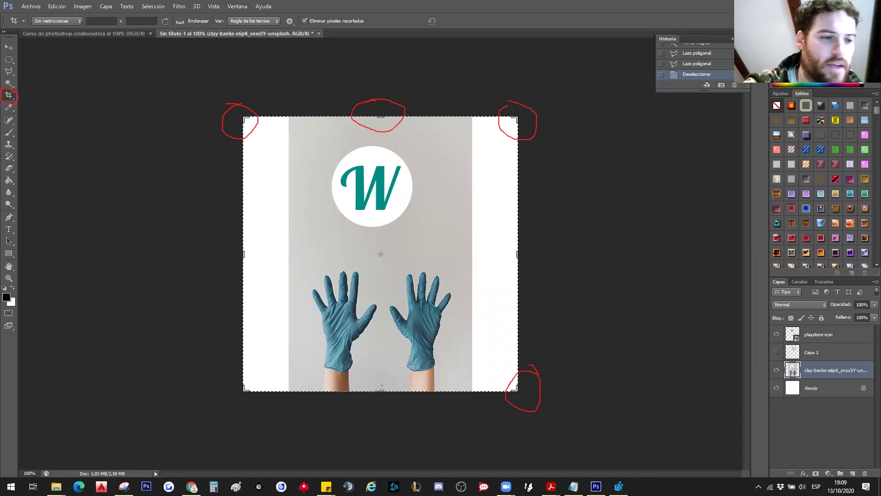
drag(376, 376, 363, 369)
mouse_move(244, 374)
mouse_down()
mouse_move(275, 392)
mouse_move(252, 373)
mouse_up()
mouse_move(249, 239)
mouse_down()
mouse_move(230, 250)
mouse_move(247, 225)
mouse_up()
mouse_move(496, 236)
mouse_down()
mouse_move(510, 265)
mouse_move(497, 237)
mouse_up()
mouse_move(386, 244)
mouse_down()
mouse_move(371, 259)
mouse_move(394, 249)
mouse_up()
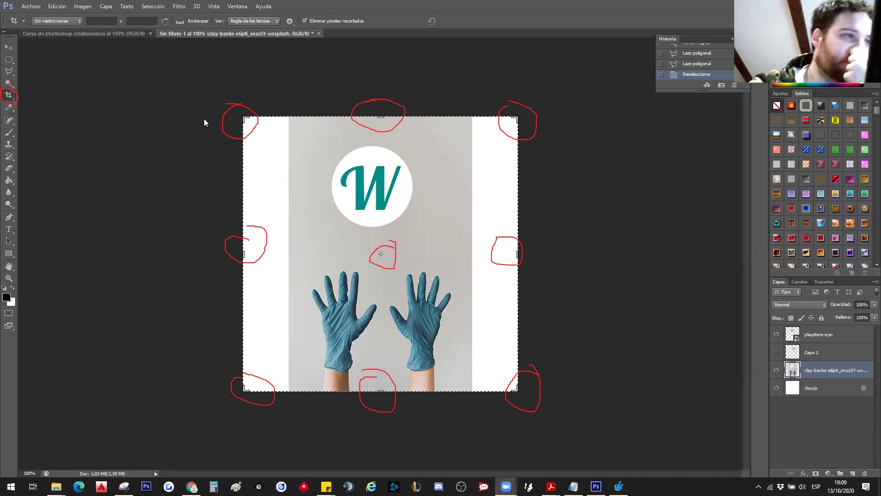
Step: Crop the left and right white strips to the photo's edges, redoing the left crop once
click(10, 47)
click(5, 95)
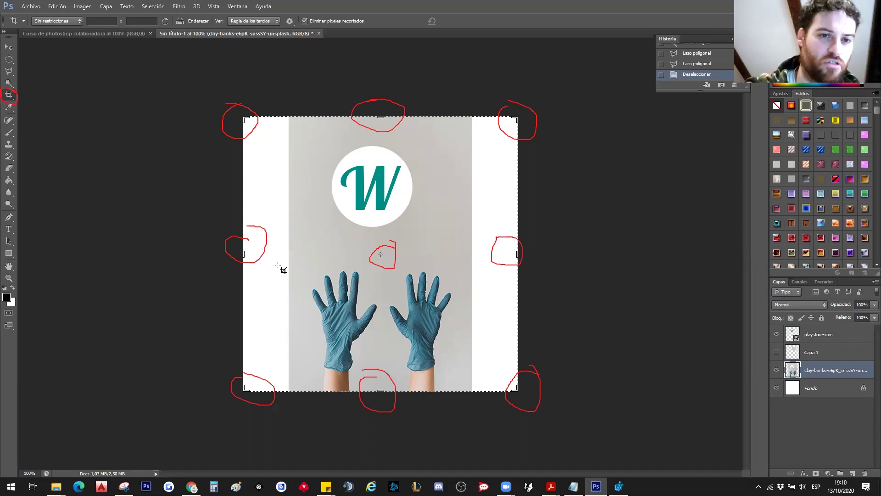
scroll(239, 265, up, 1)
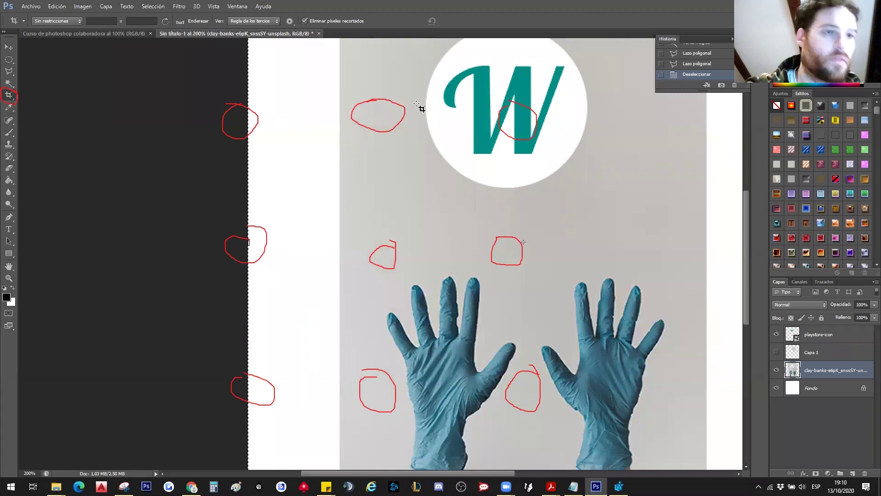
scroll(245, 259, down, 1)
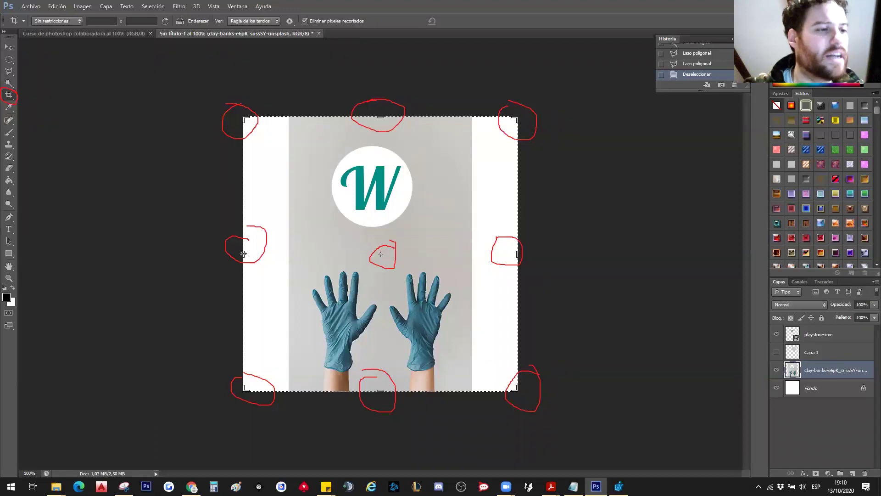
drag(244, 254, 265, 255)
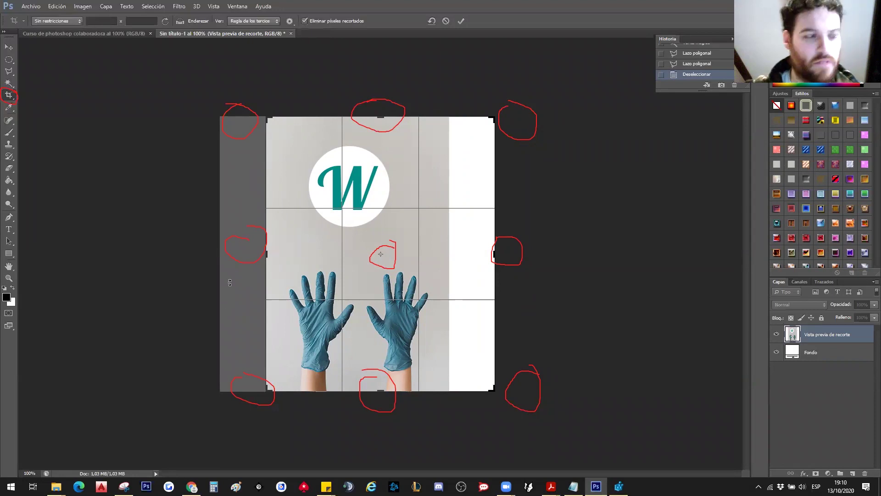
key(Return)
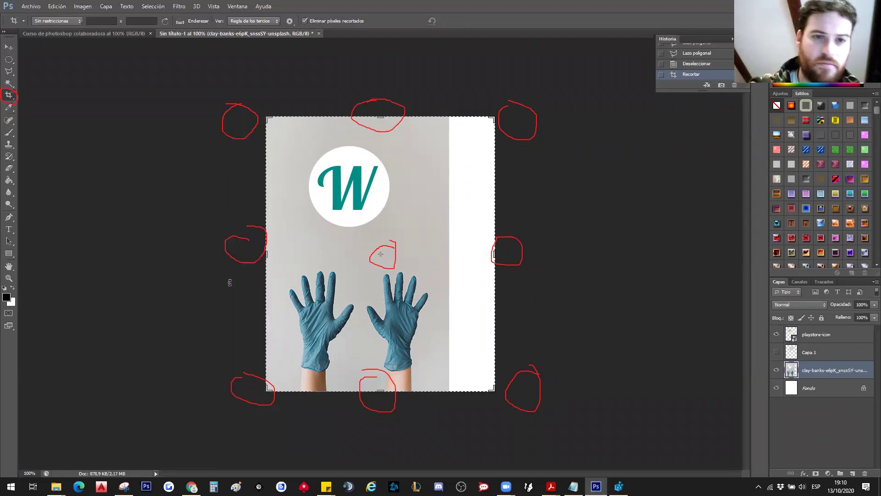
key(ctrl+z)
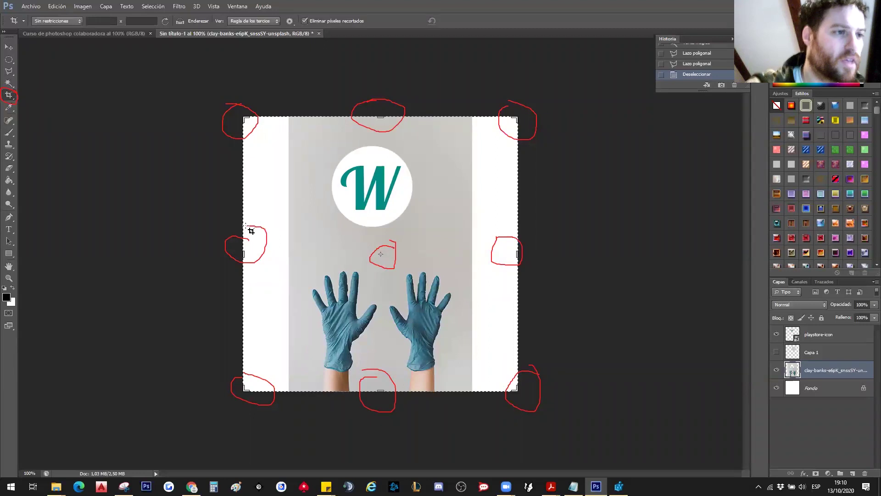
drag(245, 253, 269, 255)
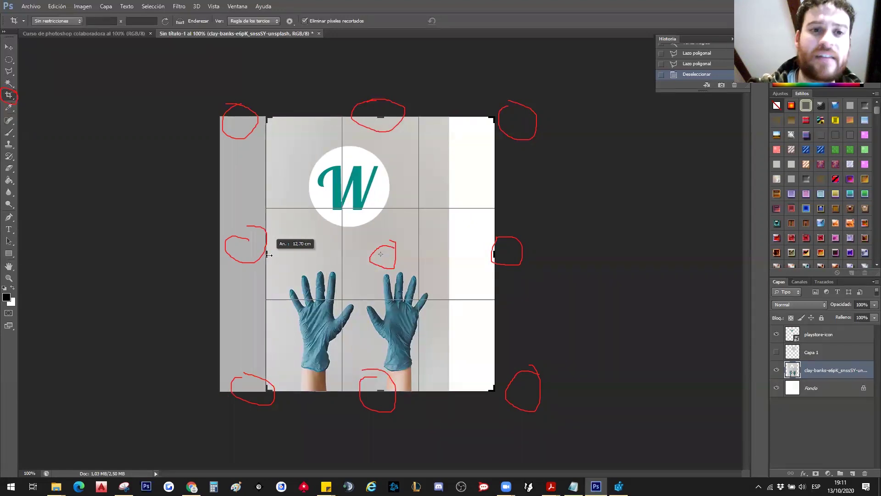
drag(269, 255, 269, 255)
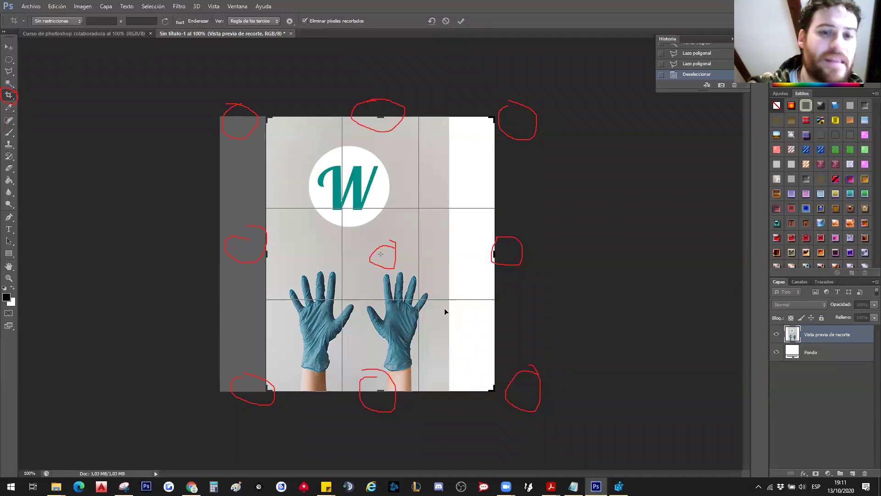
key(Return)
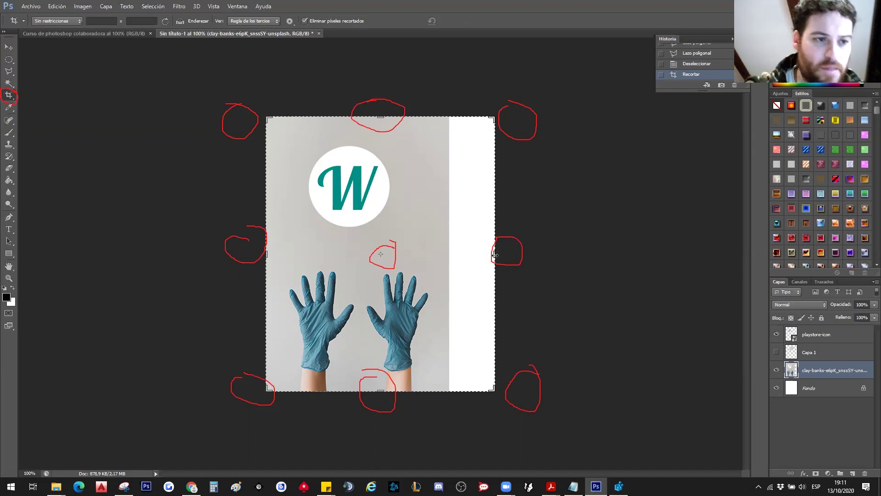
drag(495, 255, 472, 256)
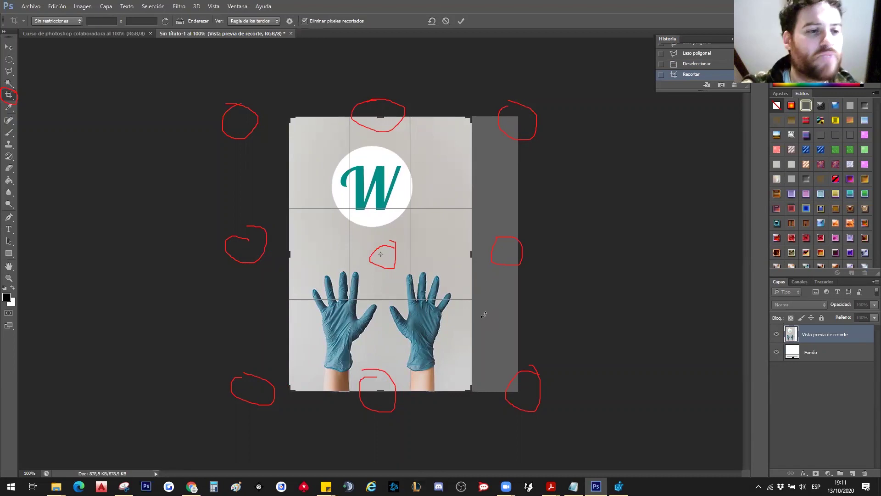
key(Return)
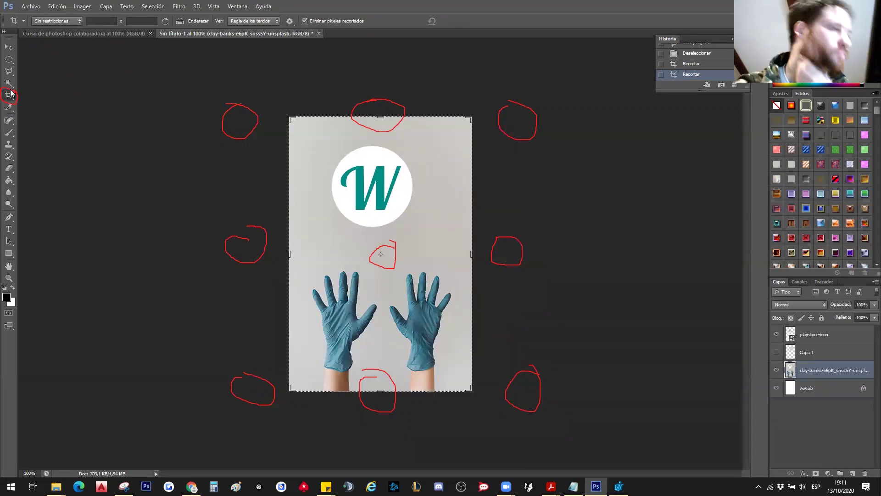
Step: Step back through both Recortar states with Ctrl+Alt+Z, restoring the full-width canvas
click(9, 83)
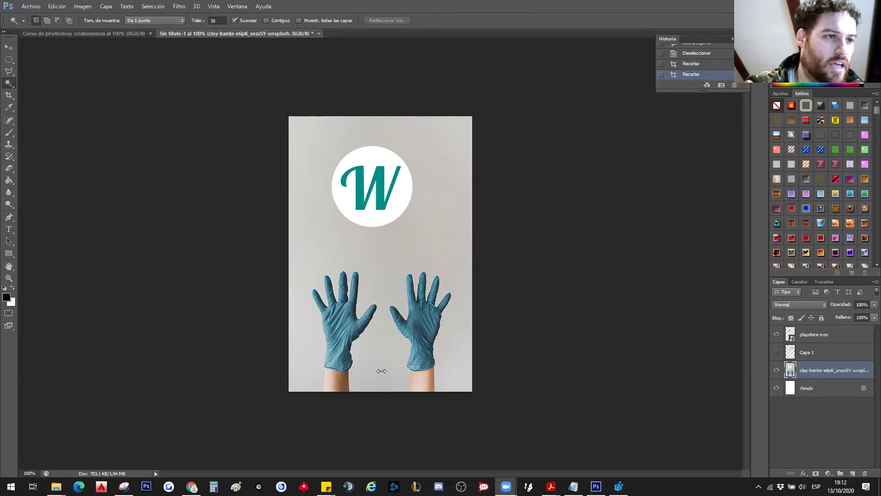
click(9, 94)
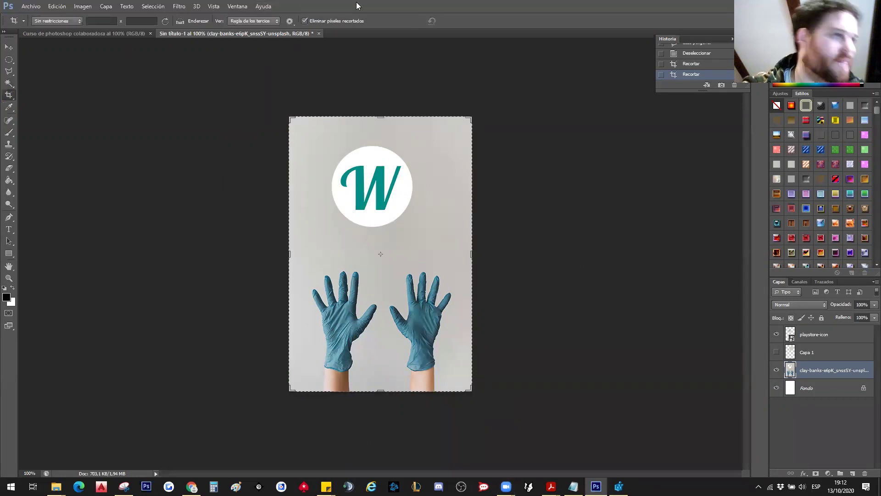
key(ctrl+alt+z)
key(ctrl+alt+z)
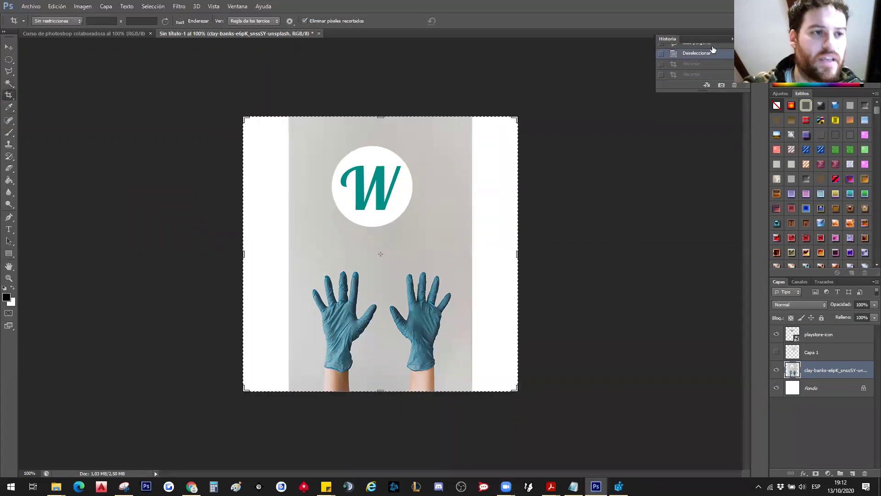
Step: Move playstore-icon below Capa 1 and put the photo and logo layers in one Free Transform
click(9, 48)
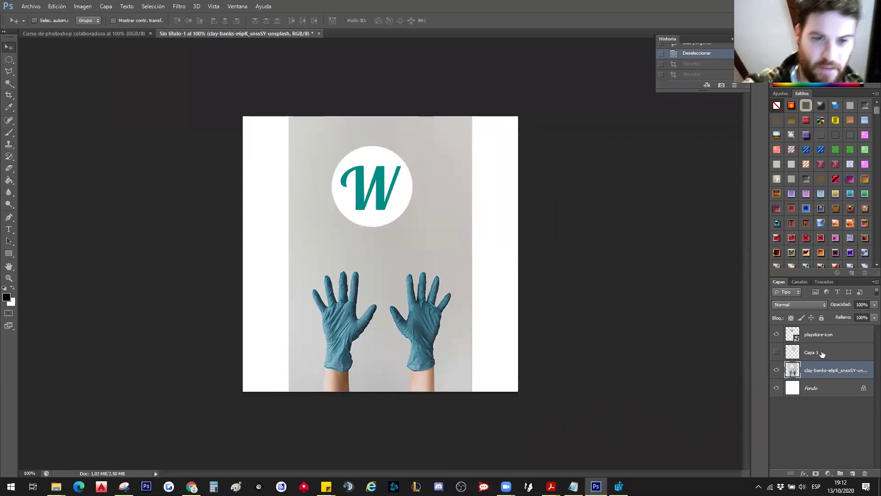
drag(808, 339, 826, 362)
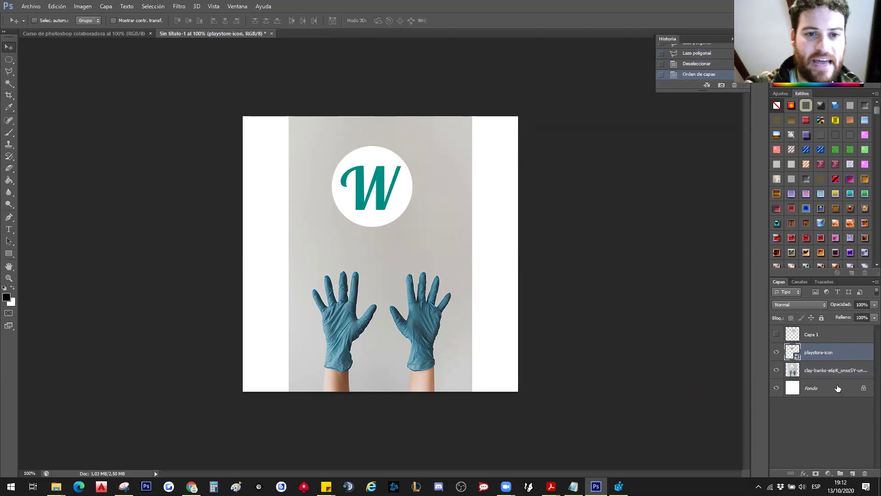
shift+click(836, 369)
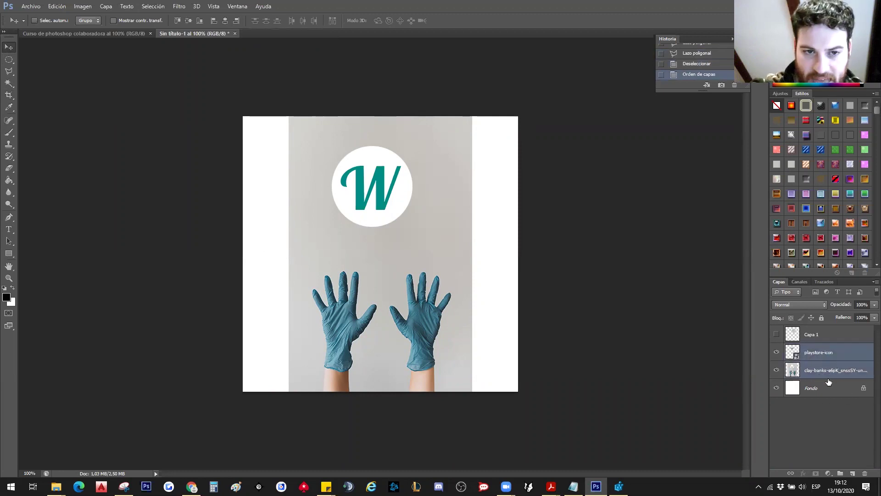
click(819, 373)
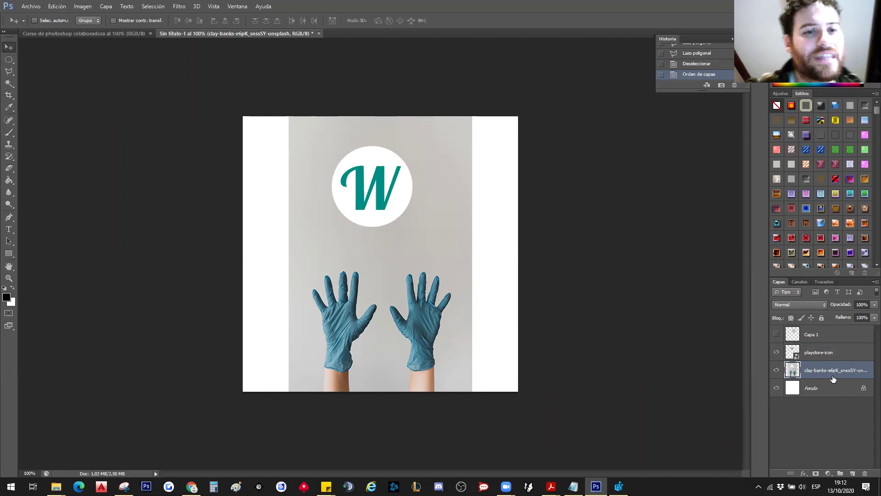
key(ctrl+t)
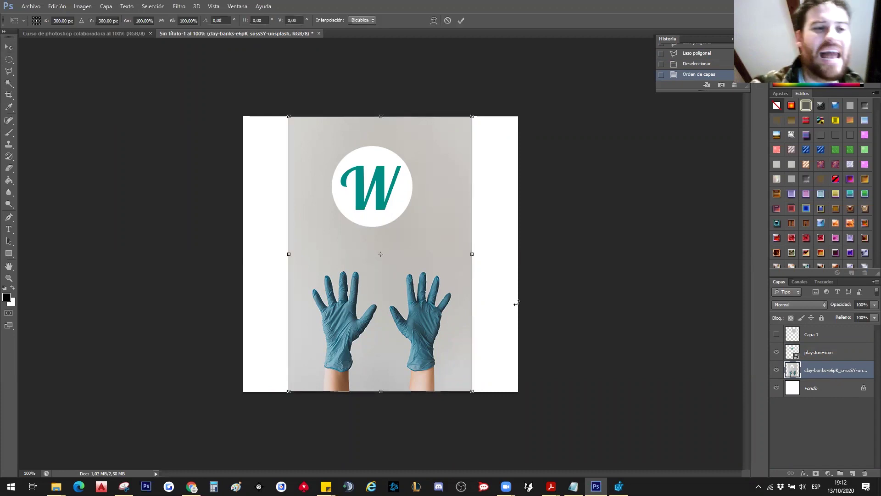
key(Return)
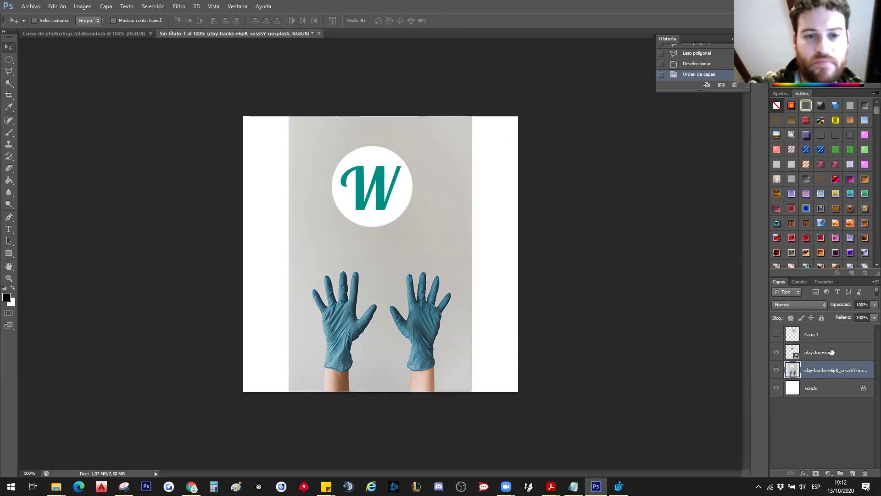
ctrl+click(833, 354)
key(ctrl+t)
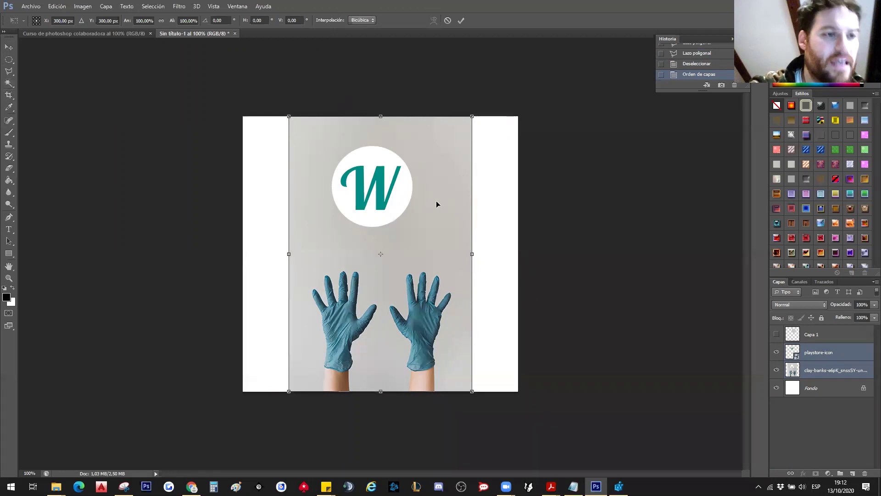
Step: Scale the photo and logo up so the photo fills the canvas, then commit
ctrl+alt+click(397, 284)
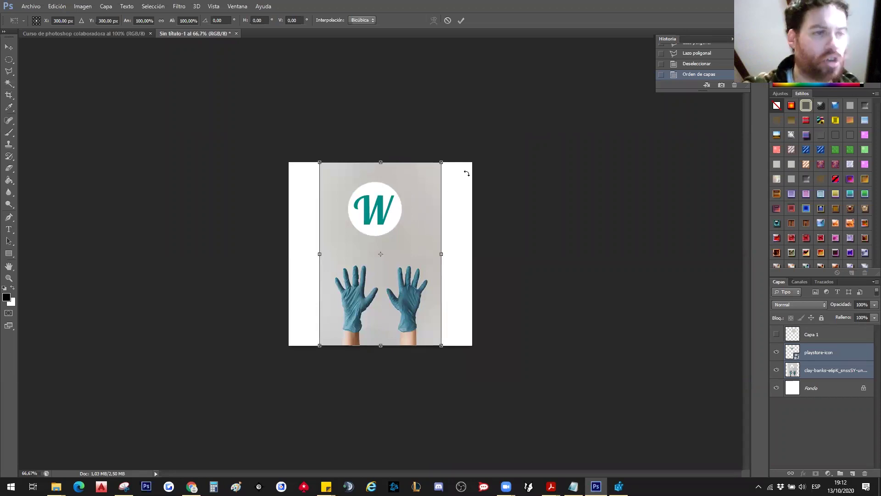
mouse_move(441, 162)
mouse_down()
mouse_move(309, 234)
mouse_move(568, 180)
mouse_move(428, 192)
mouse_move(253, 151)
mouse_up()
mouse_move(86, 252)
mouse_down()
mouse_move(494, 179)
mouse_move(498, 162)
mouse_move(430, 191)
mouse_move(450, 182)
mouse_up()
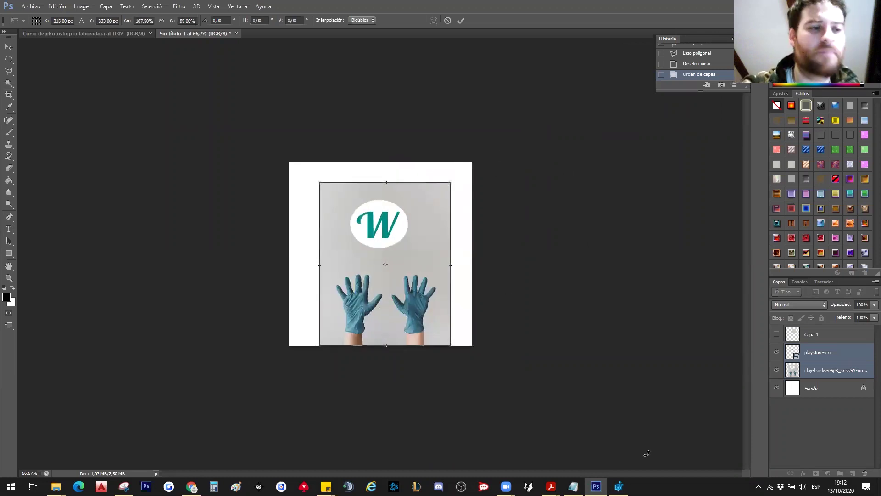
key(ctrl+z)
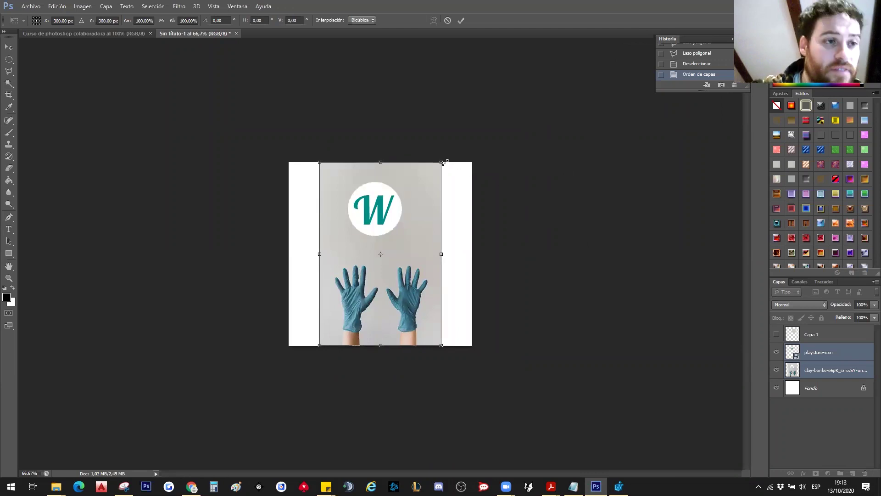
mouse_move(443, 162)
mouse_down()
mouse_move(422, 187)
mouse_move(407, 246)
mouse_move(476, 174)
mouse_move(549, 65)
mouse_move(431, 232)
mouse_move(351, 301)
mouse_move(359, 306)
mouse_move(553, 119)
mouse_up()
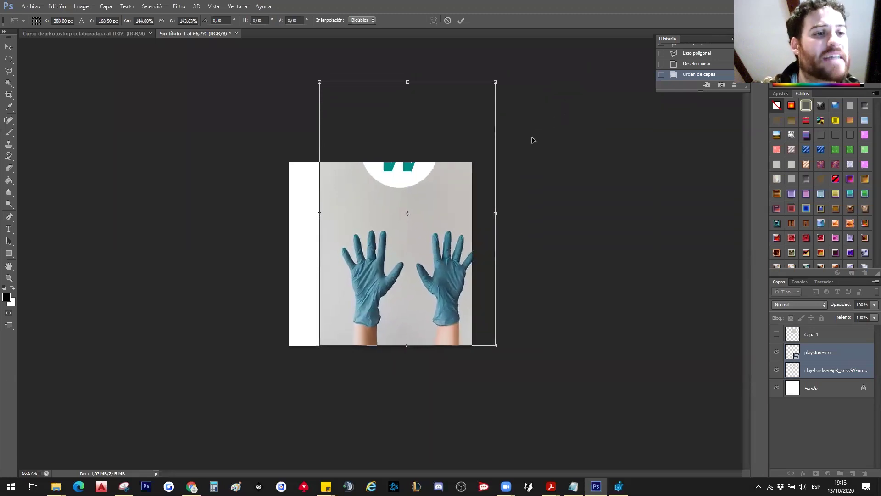
drag(441, 265, 418, 266)
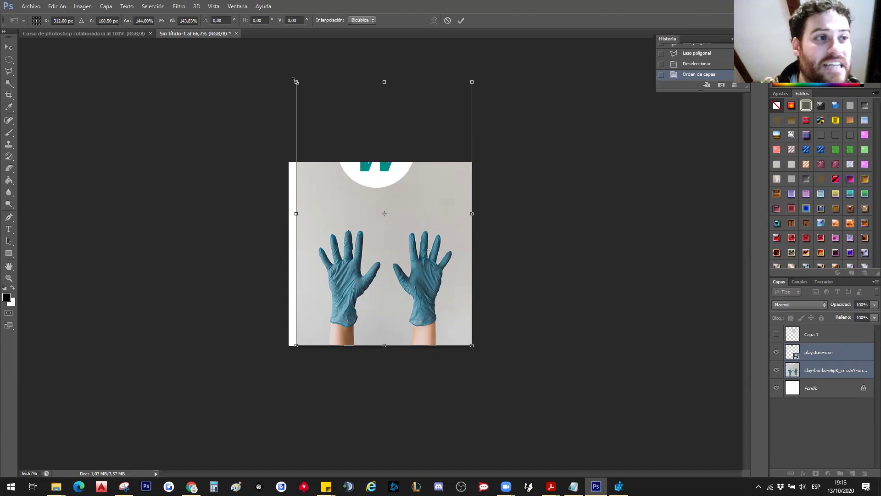
drag(295, 80, 280, 73)
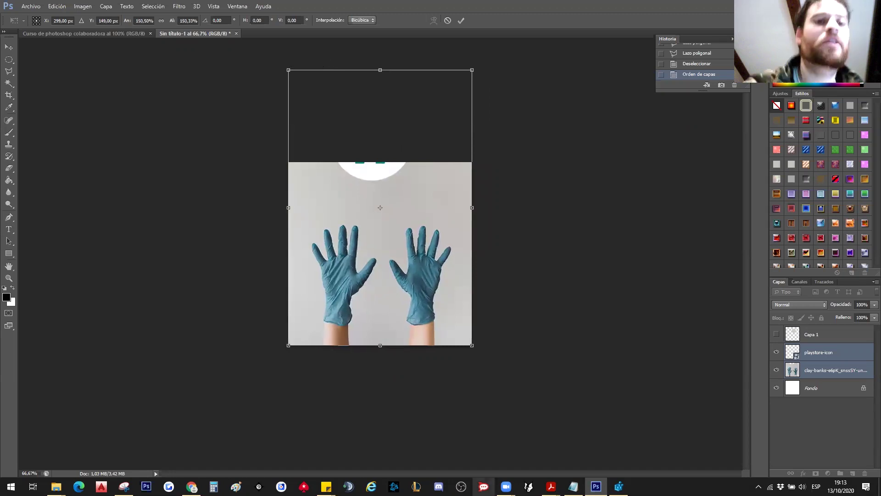
key(Return)
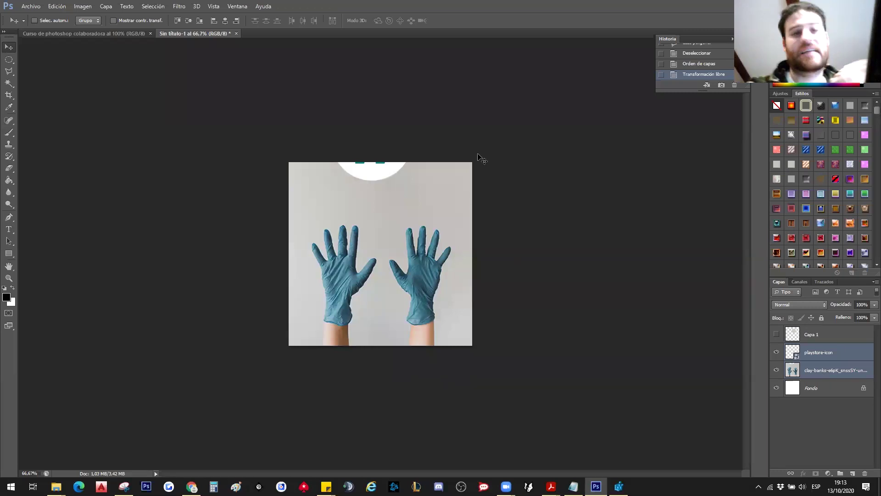
Step: Compare the pre-transform and enlarged states in History, ending on the enlarged version
click(722, 64)
click(697, 76)
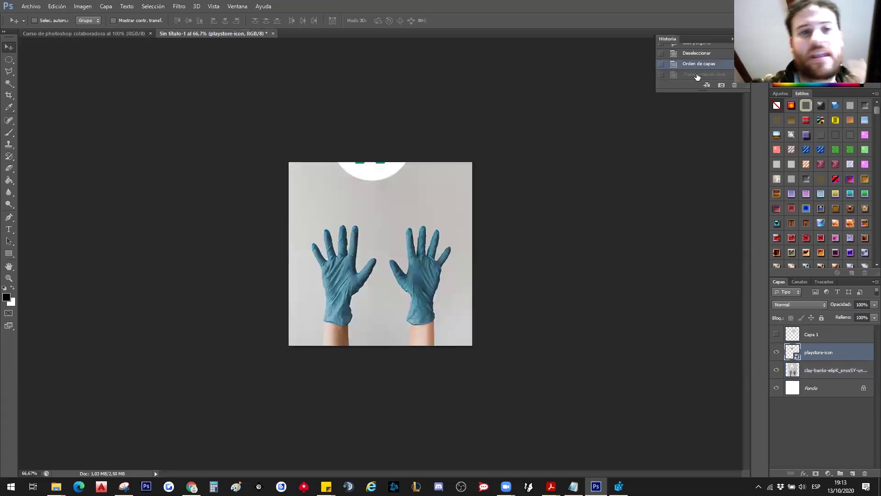
click(697, 64)
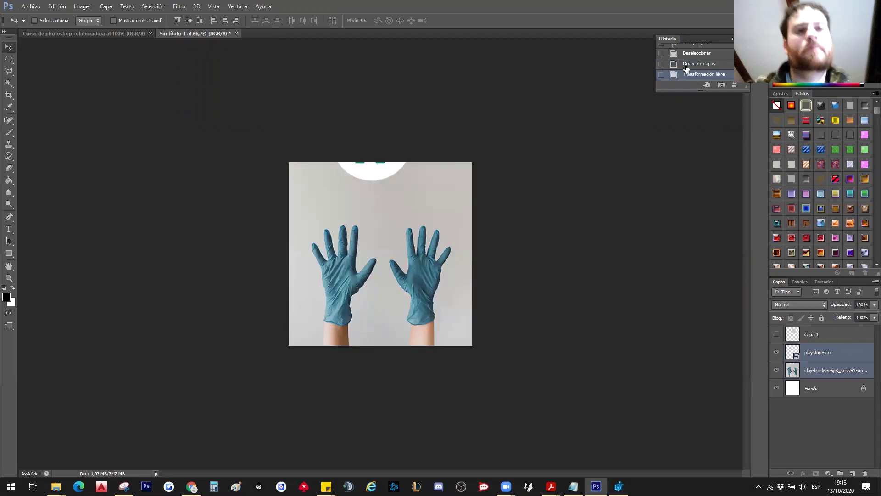
click(686, 67)
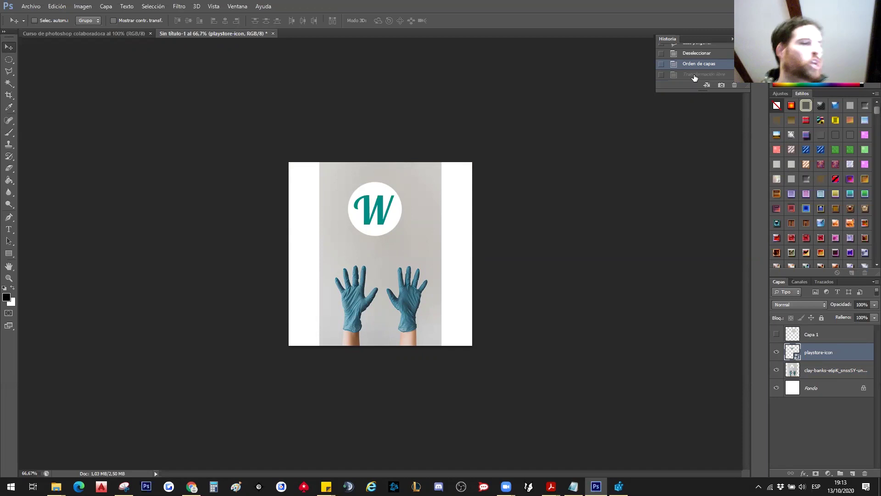
click(694, 76)
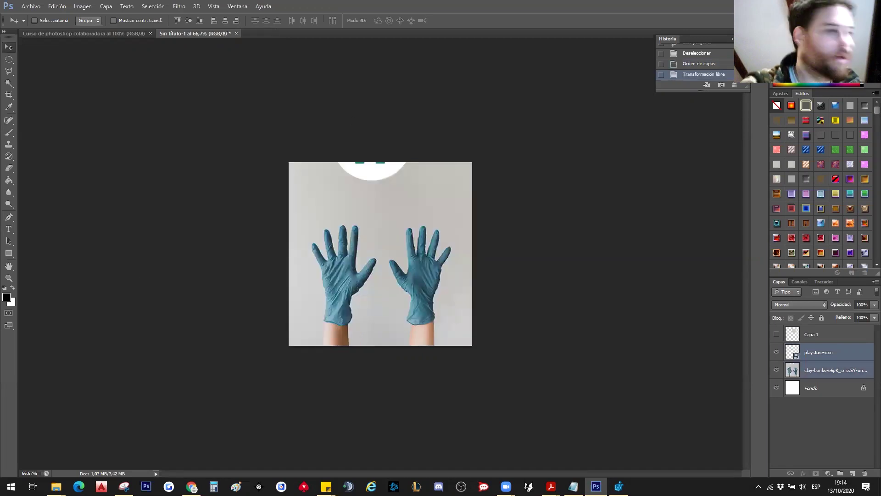
Step: Revert to the pre-transform state and sample dark grey 292929 into the foreground Color Picker
click(705, 64)
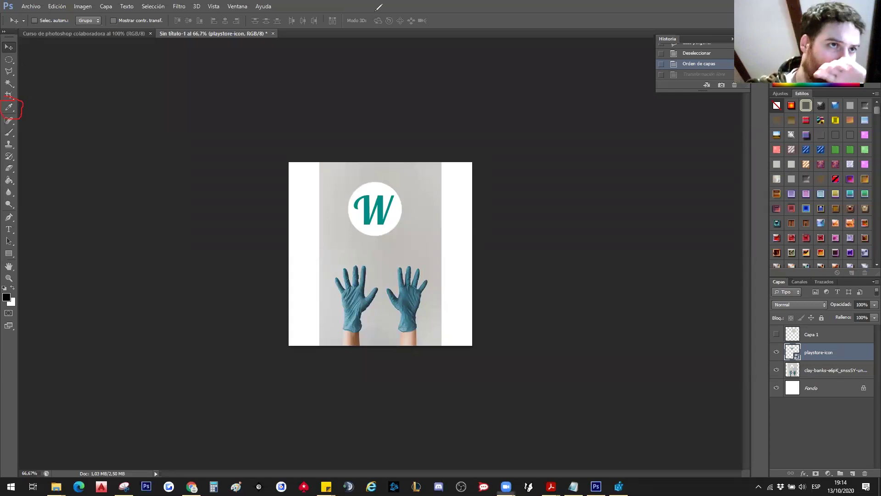
click(10, 112)
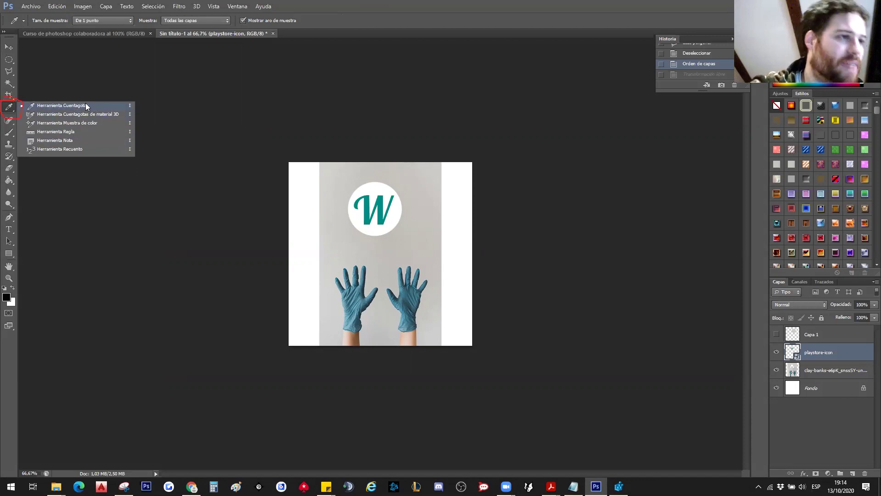
click(88, 284)
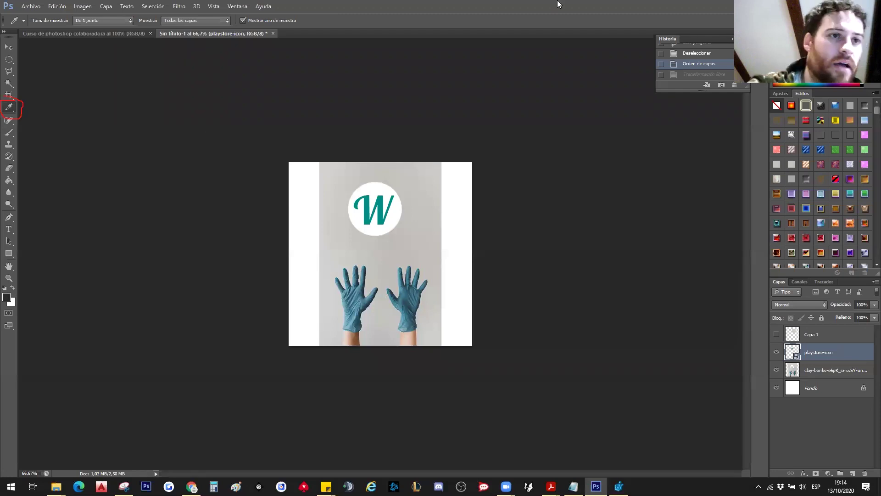
drag(33, 292, 1, 286)
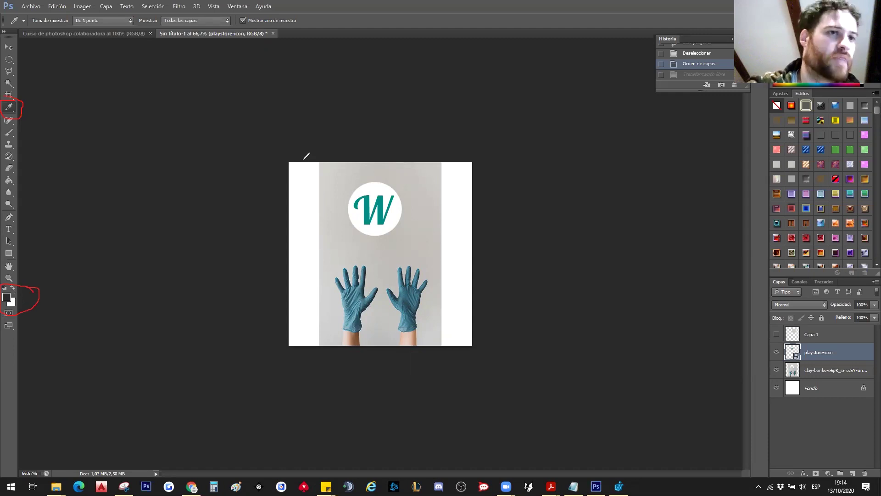
click(7, 298)
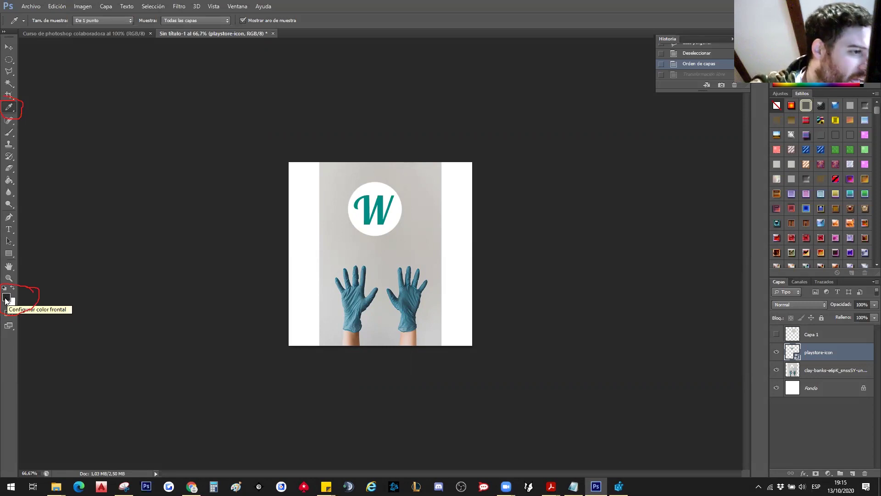
click(7, 299)
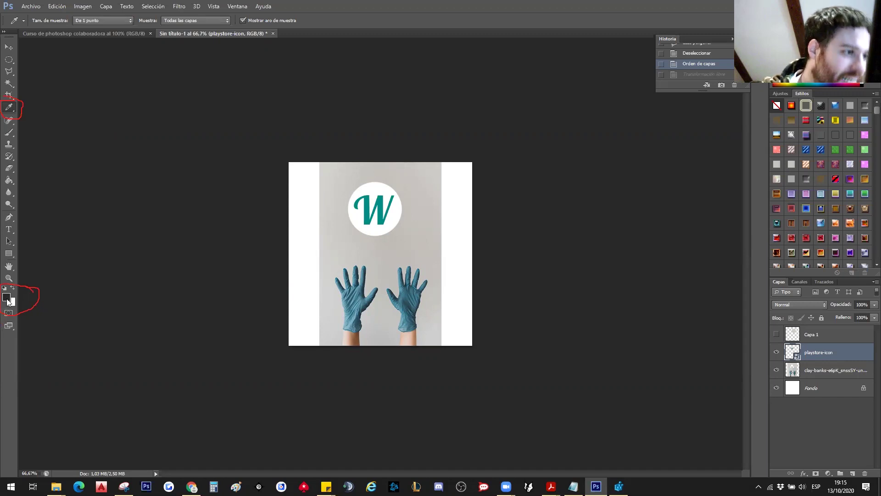
click(8, 302)
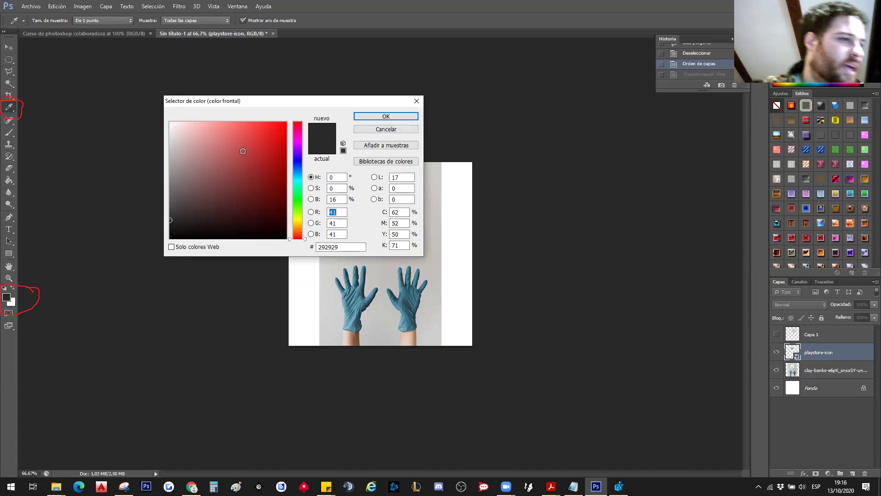
Step: Set red d13b3b, brush a curve beneath the W logo, and bucket-fill the left strip red
click(253, 143)
click(386, 116)
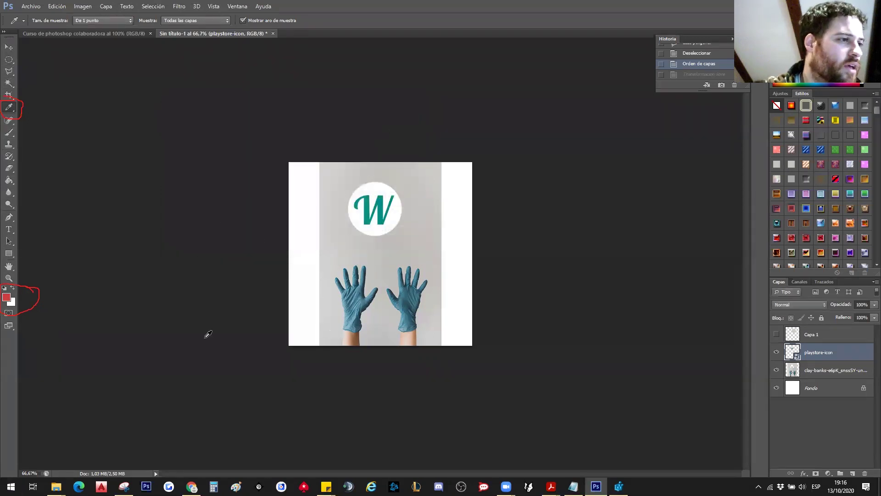
click(11, 132)
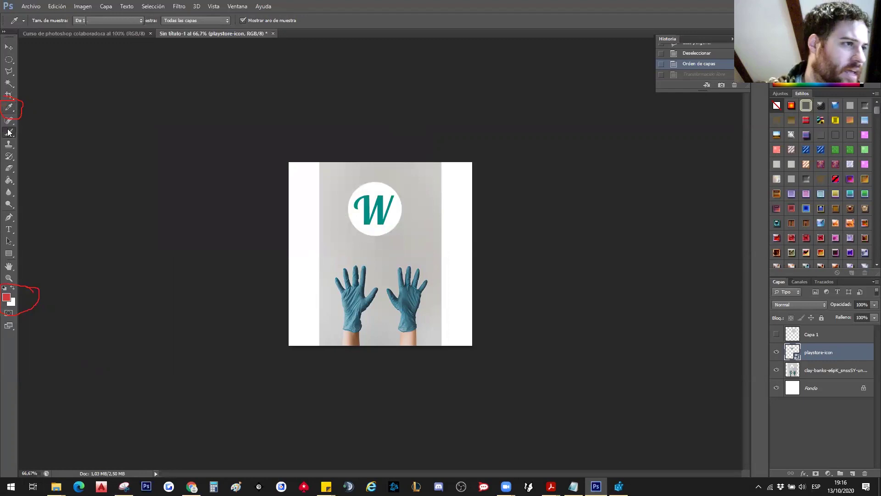
click(830, 369)
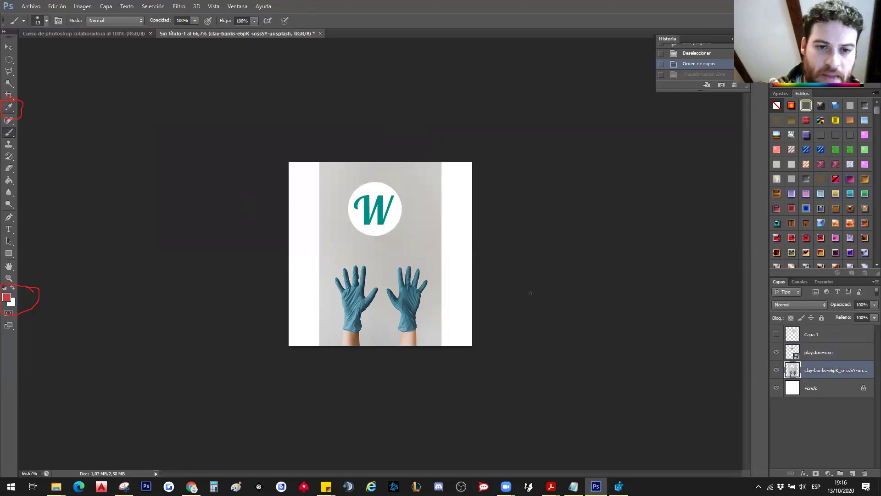
mouse_move(299, 192)
mouse_down()
mouse_move(321, 235)
mouse_move(473, 229)
mouse_up()
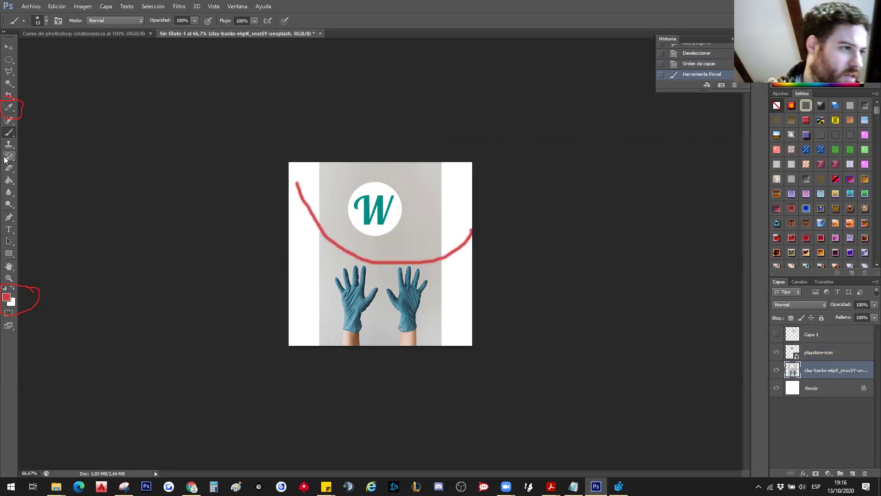
click(10, 182)
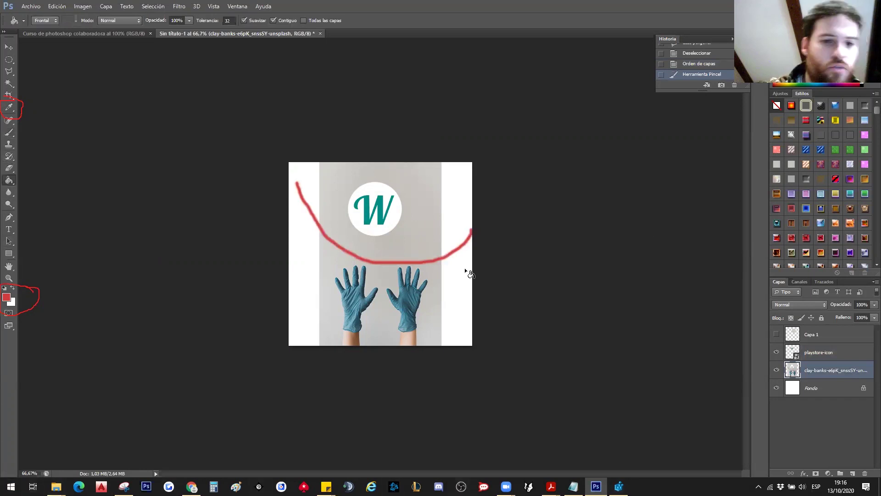
click(290, 297)
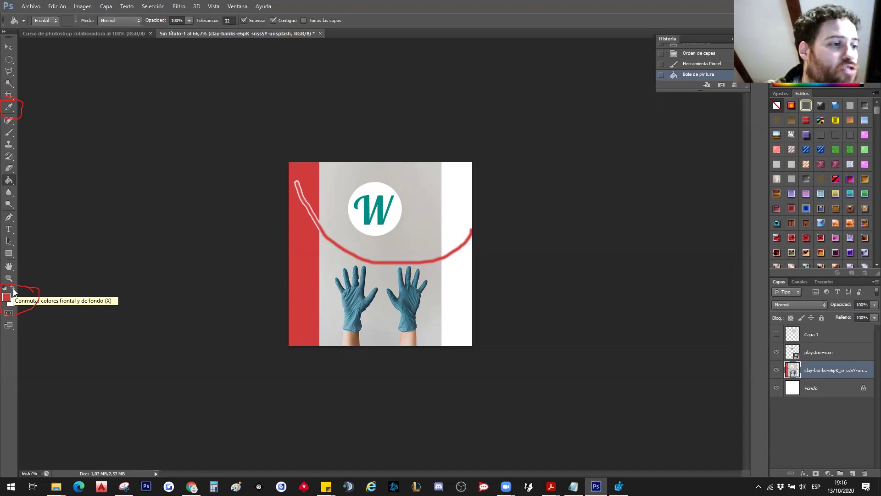
Step: Swap colours and choose green 38c23b as the foreground in the Color Picker
click(14, 290)
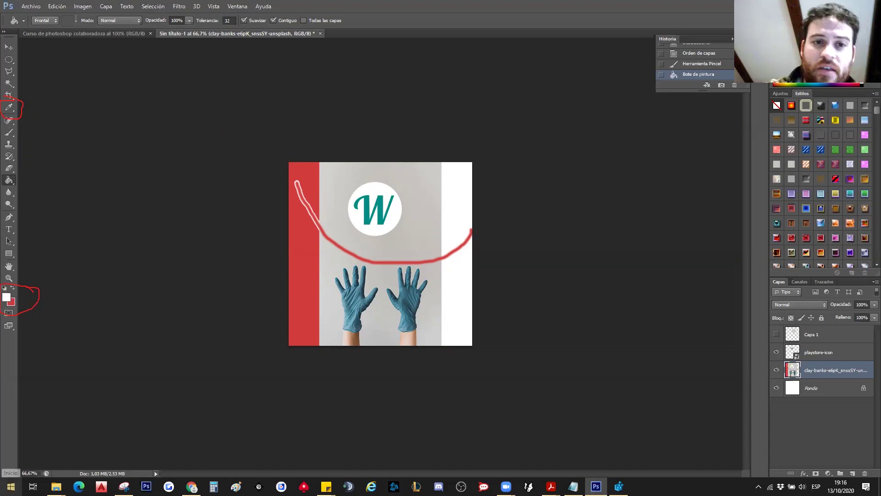
click(6, 298)
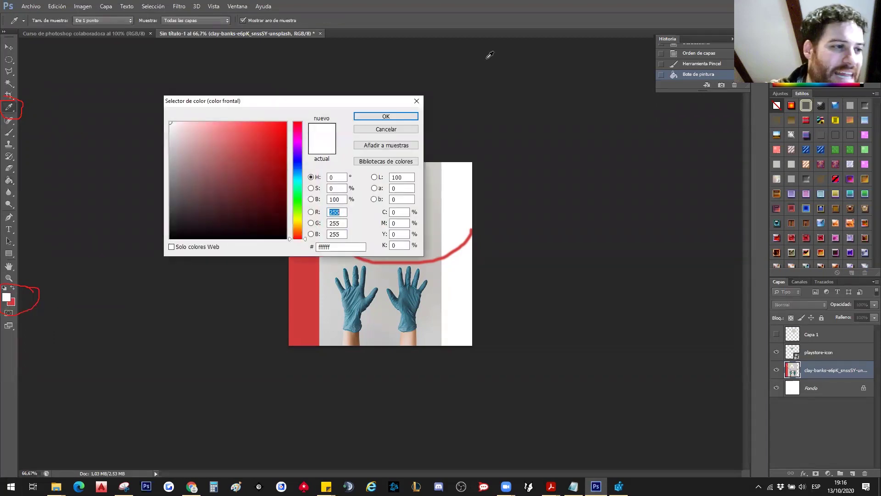
click(296, 199)
click(253, 150)
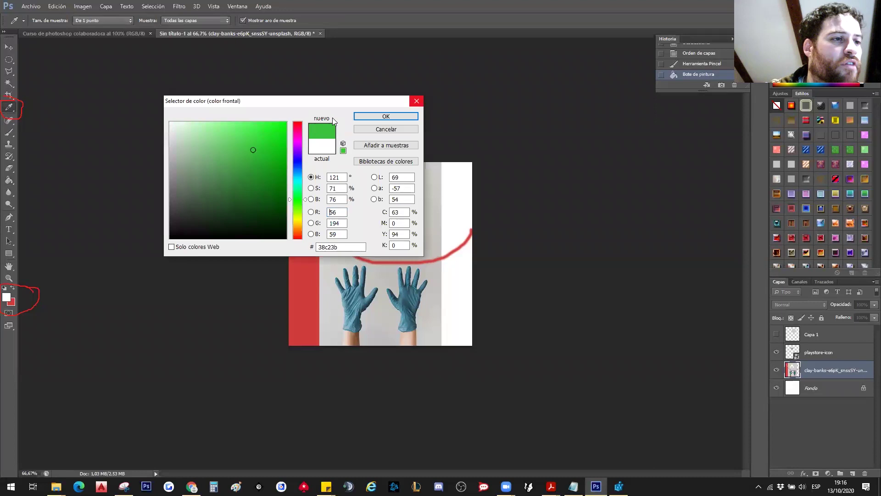
click(371, 118)
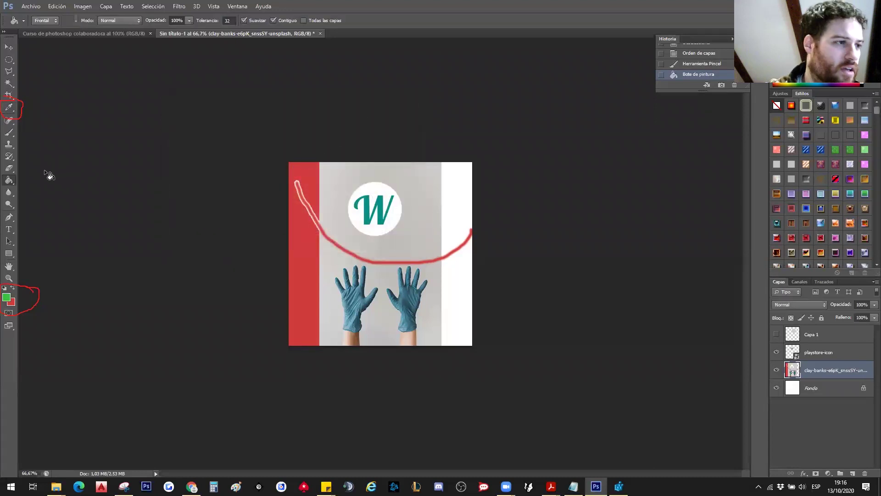
Step: Bucket-fill the lower right strip green and brush a green looping stroke across the gloves
click(465, 287)
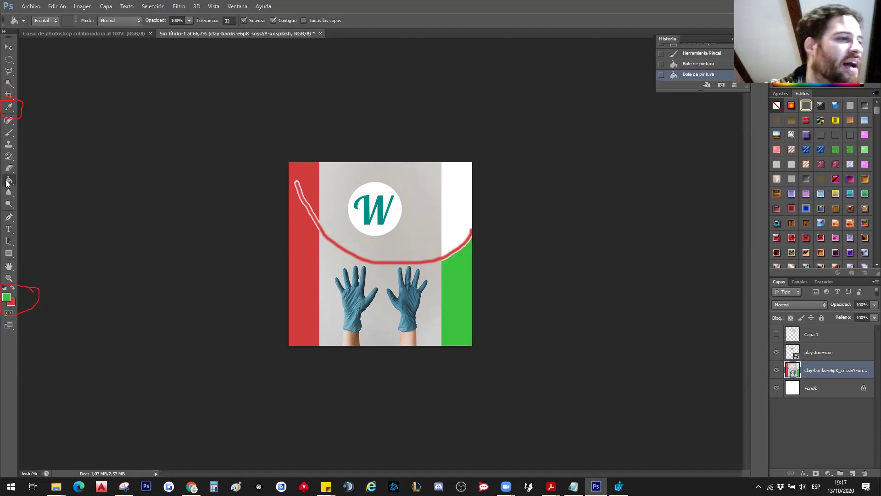
click(9, 132)
mouse_move(400, 219)
mouse_down()
mouse_move(450, 221)
mouse_move(444, 204)
mouse_up()
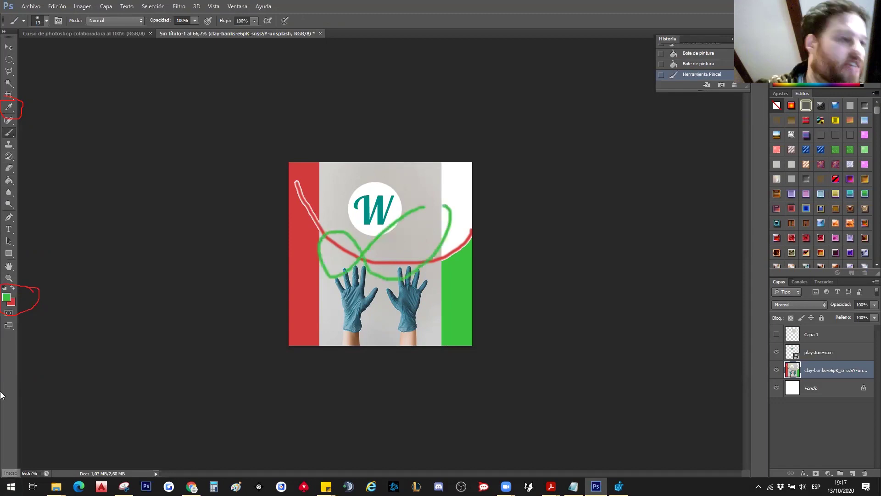
Step: Toggle the colour swap repeatedly, ending with red foreground and green background
click(13, 290)
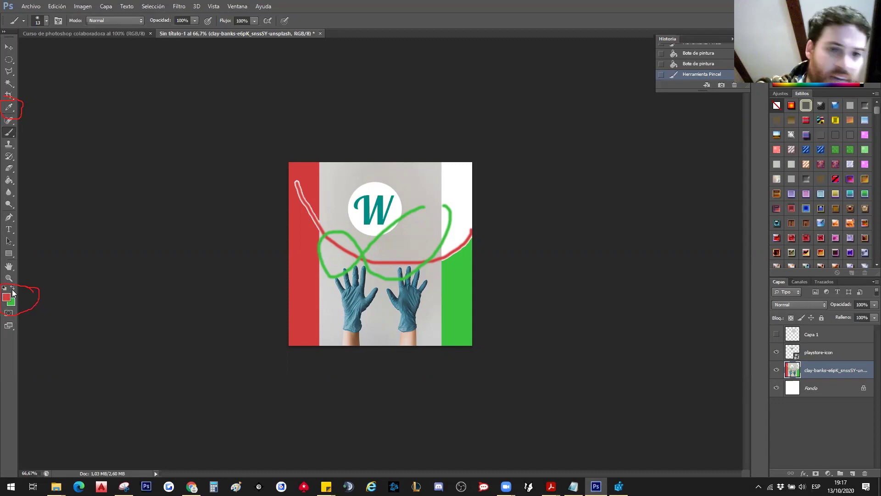
double_click(14, 289)
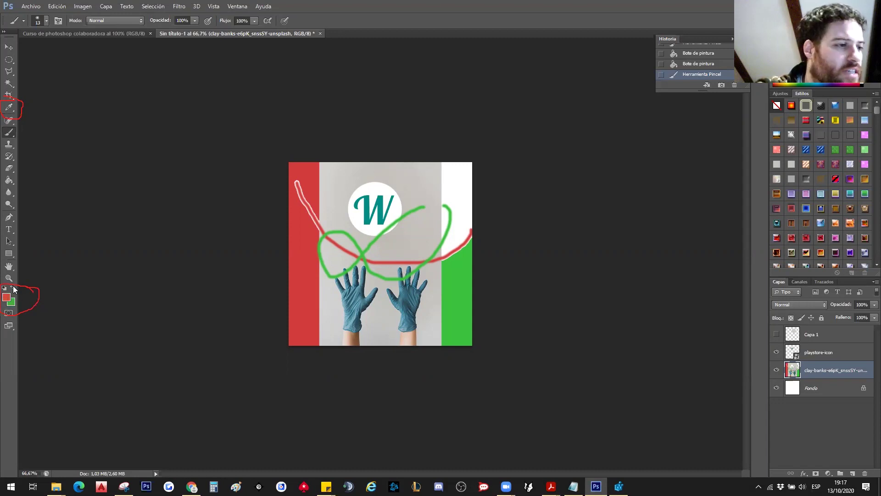
click(14, 289)
double_click(14, 290)
click(14, 289)
click(14, 289)
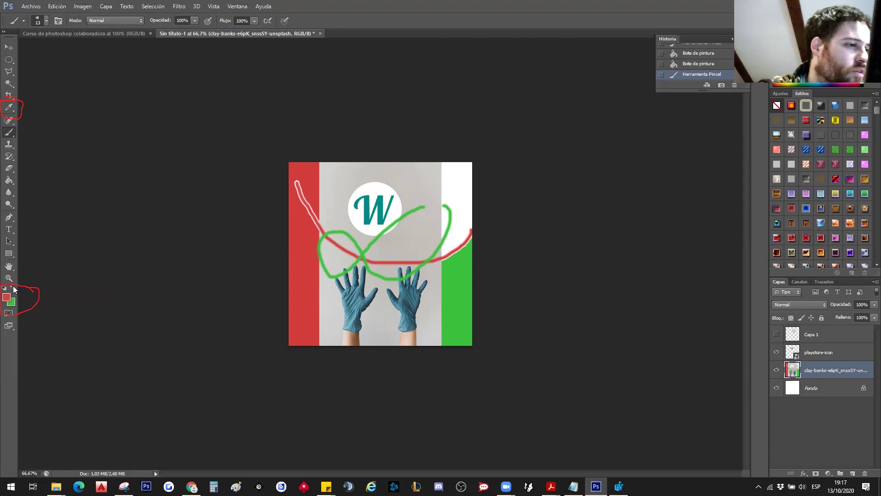
double_click(14, 289)
click(14, 289)
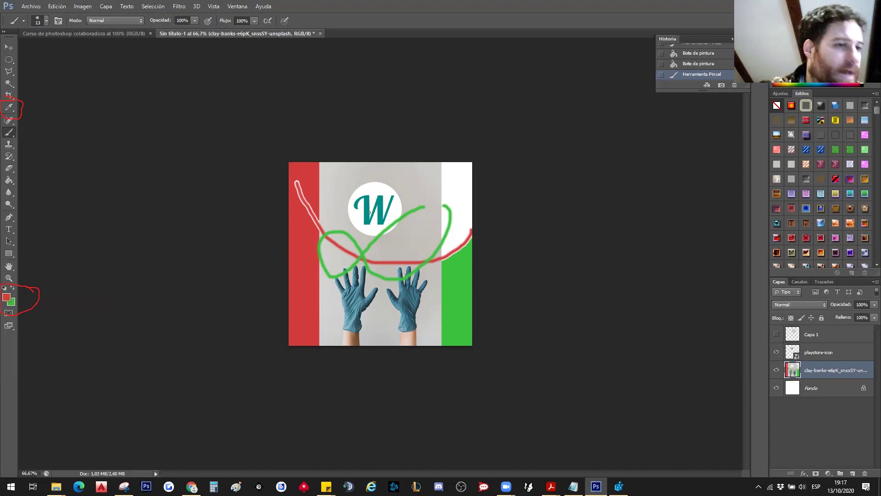
click(14, 289)
click(14, 288)
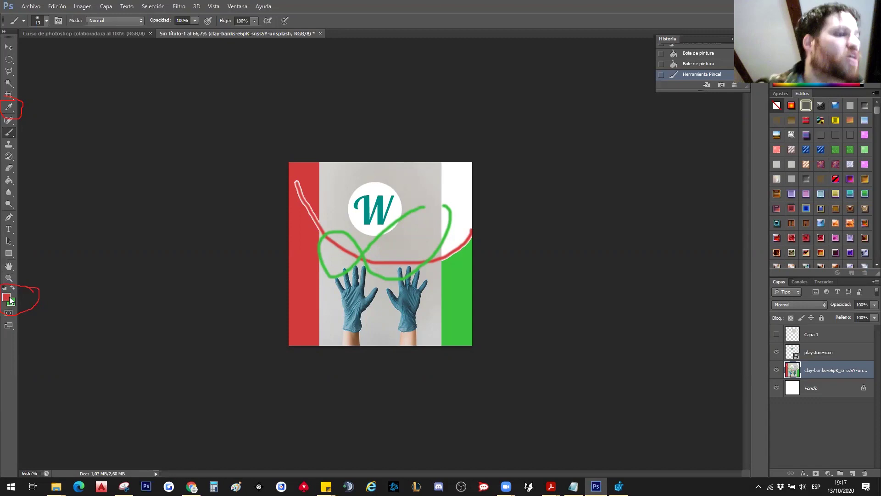
Step: Check the foreground colour in the Color Picker, then select the Eyedropper sampling tool
click(6, 297)
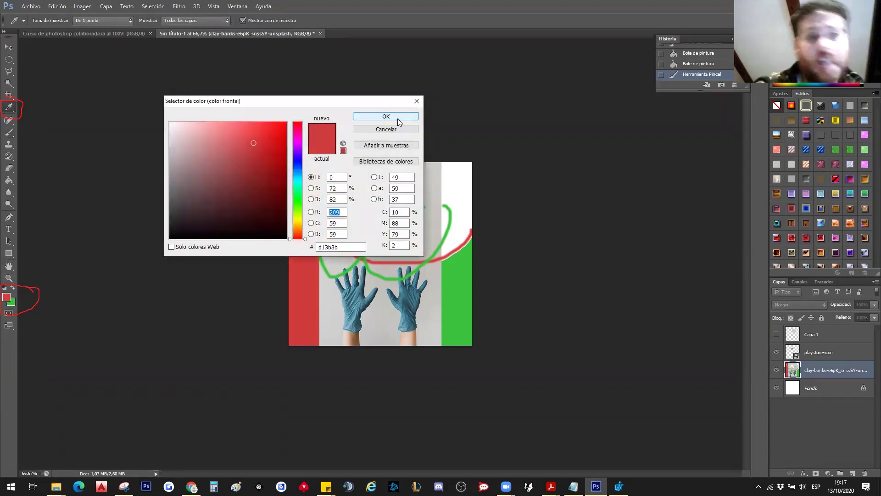
click(356, 120)
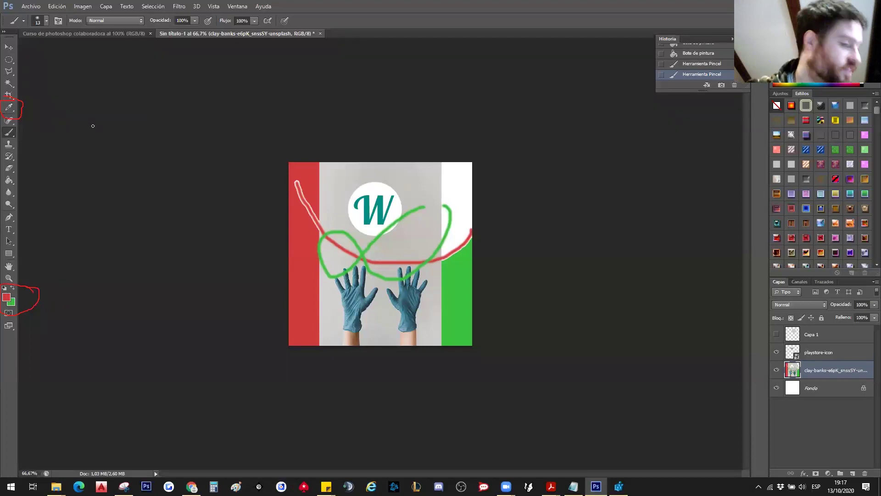
click(10, 112)
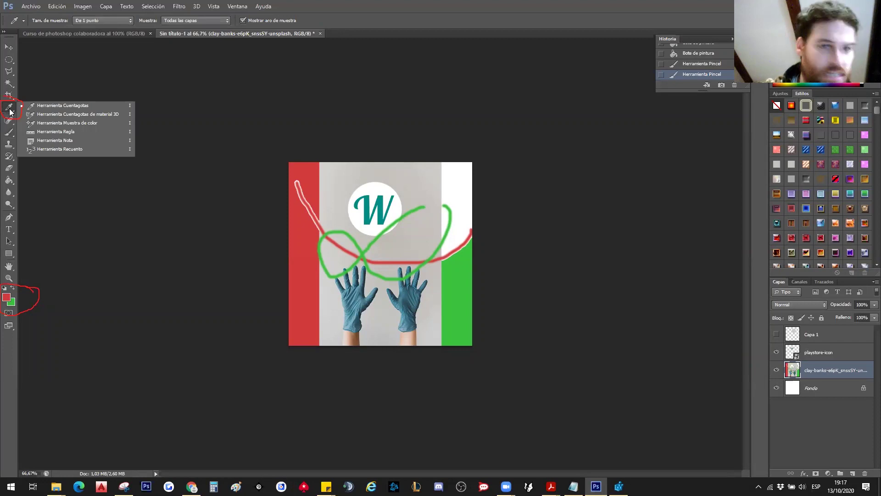
click(51, 109)
click(53, 102)
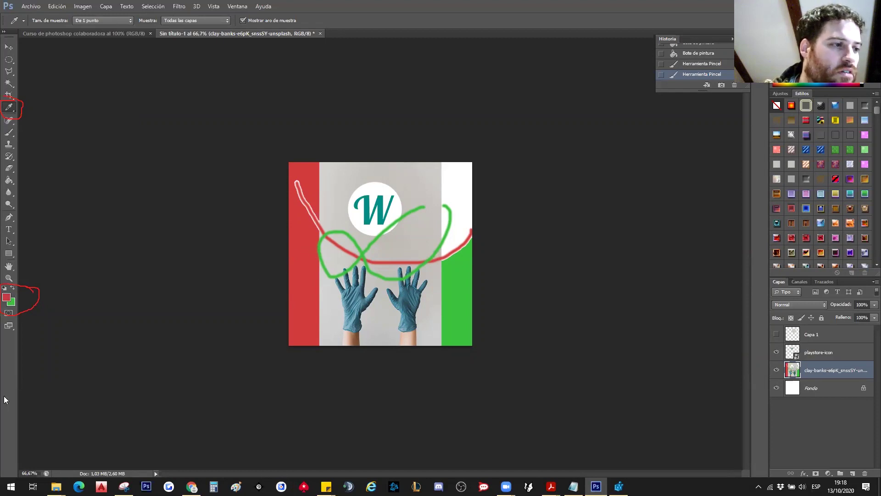
Step: Open the foreground Color Picker and inspect its green, cyan and yellow values
click(6, 297)
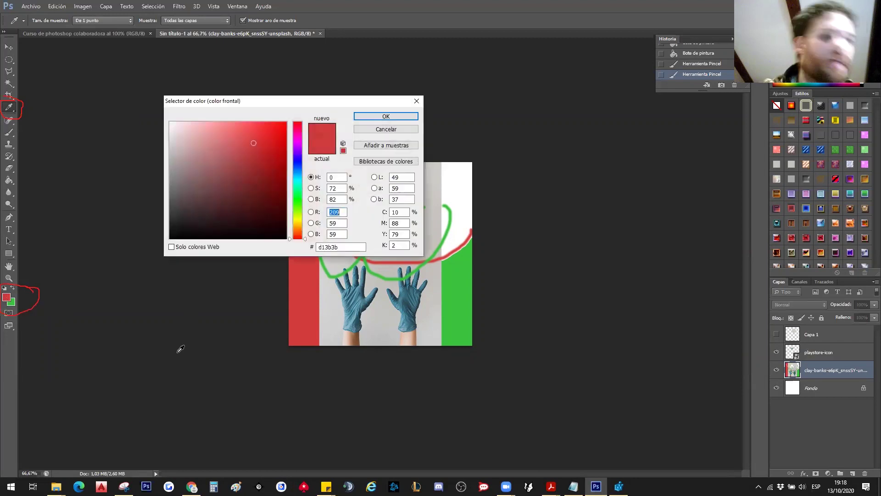
drag(277, 100, 318, 106)
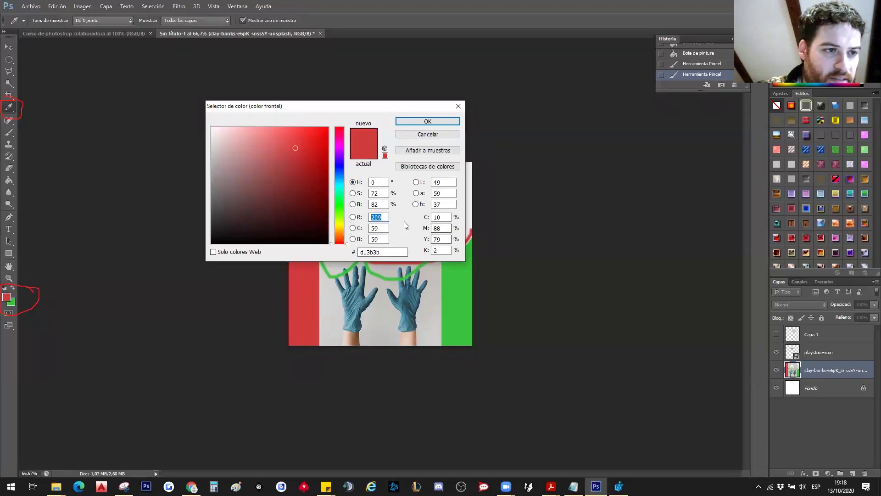
click(382, 230)
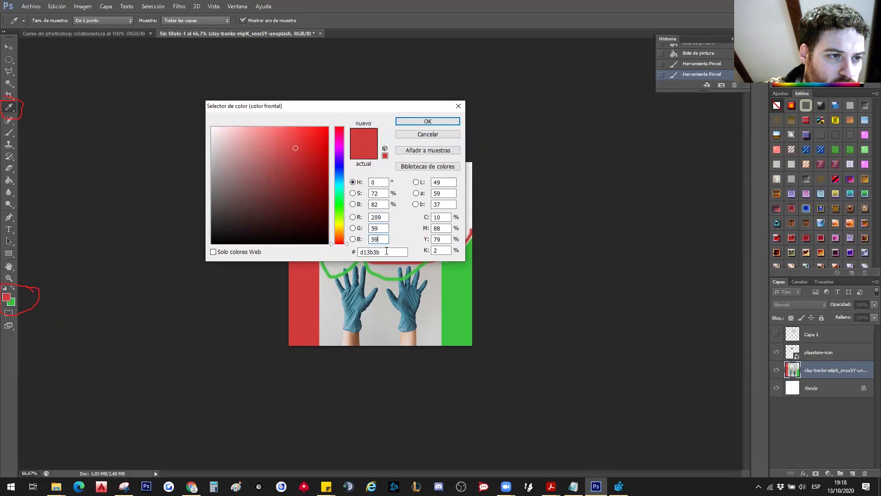
click(441, 217)
click(445, 239)
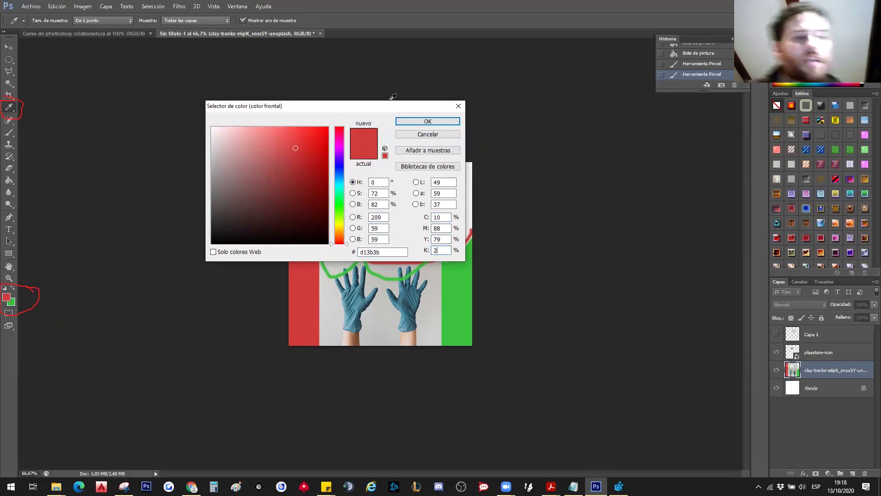
drag(402, 213, 384, 279)
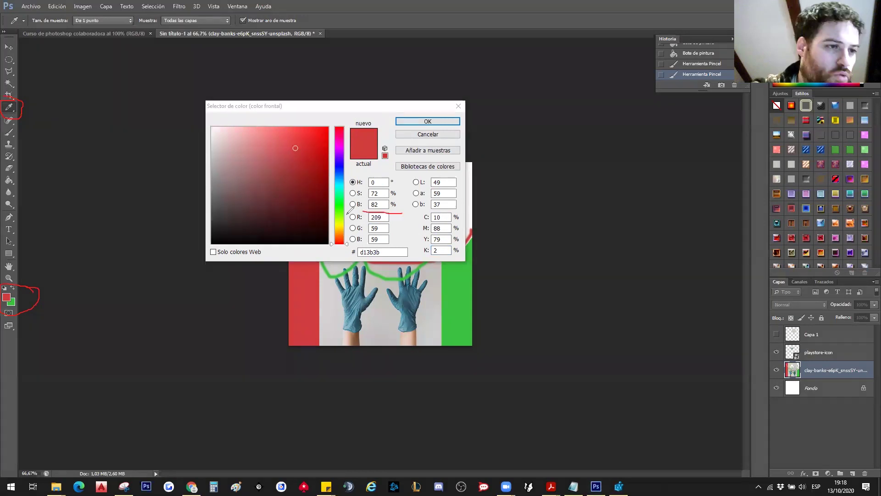
drag(467, 275, 404, 209)
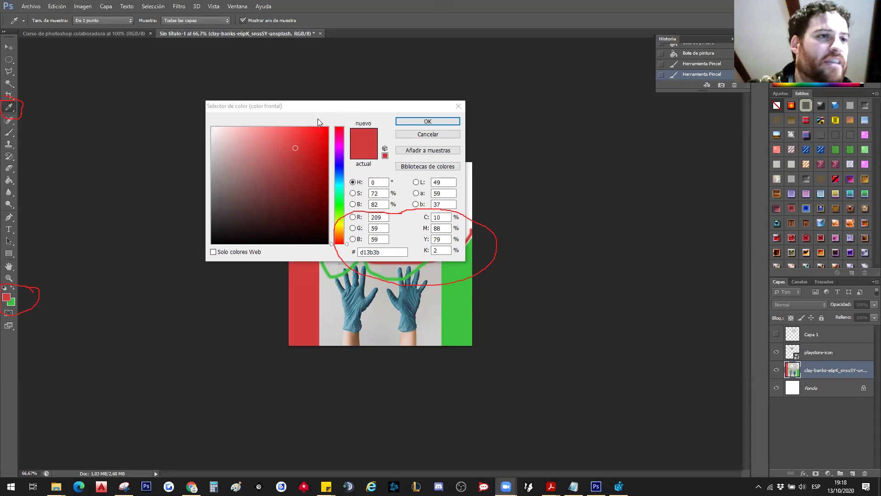
Step: Choose darker red a52b2b (RGB 165/43/43, CMYK 23/92/90/15) and confirm with OK
click(298, 168)
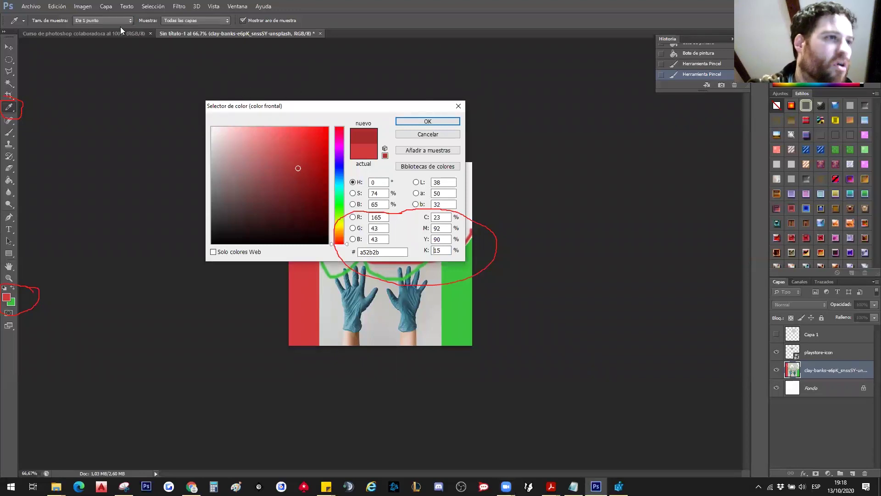
drag(359, 252, 386, 237)
click(439, 217)
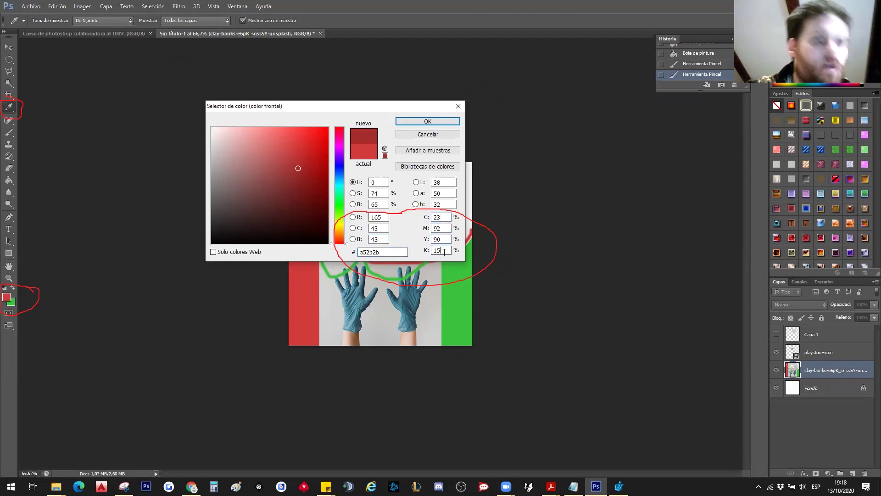
key(Tab)
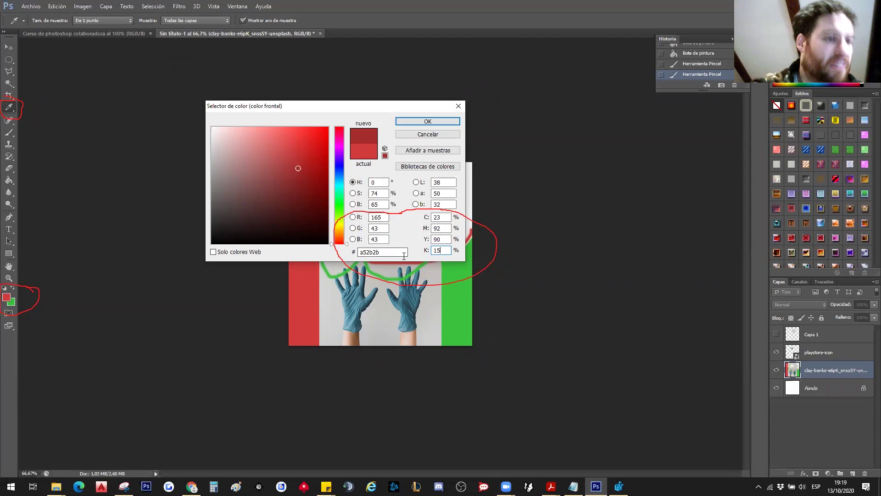
drag(369, 246, 365, 253)
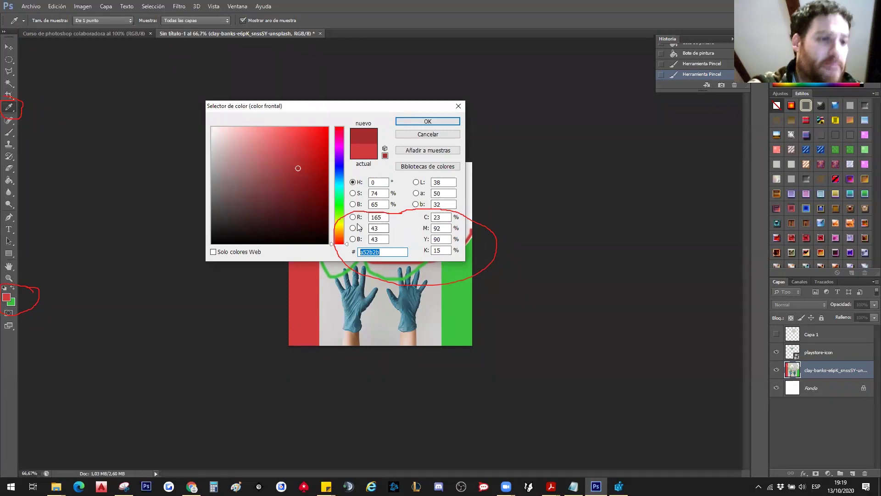
click(442, 123)
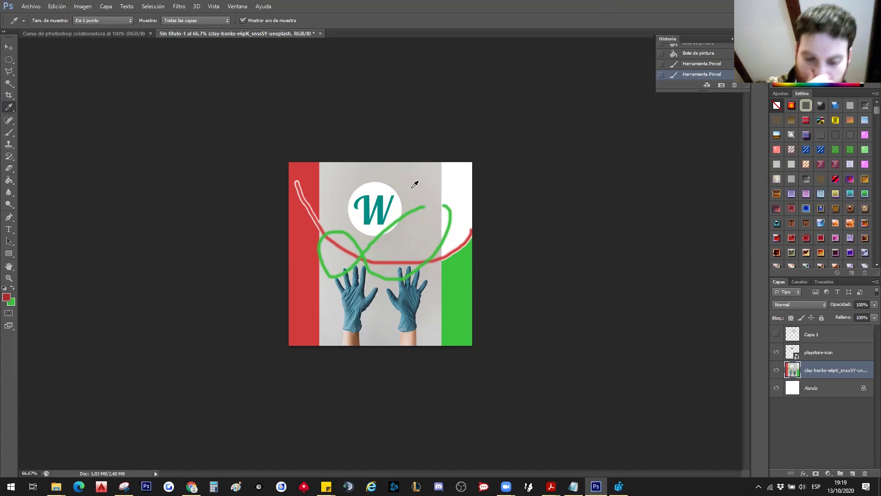
Step: Zoom in to check the strokes, then sample the light grey backdrop as the foreground colour
key(ctrl+plus)
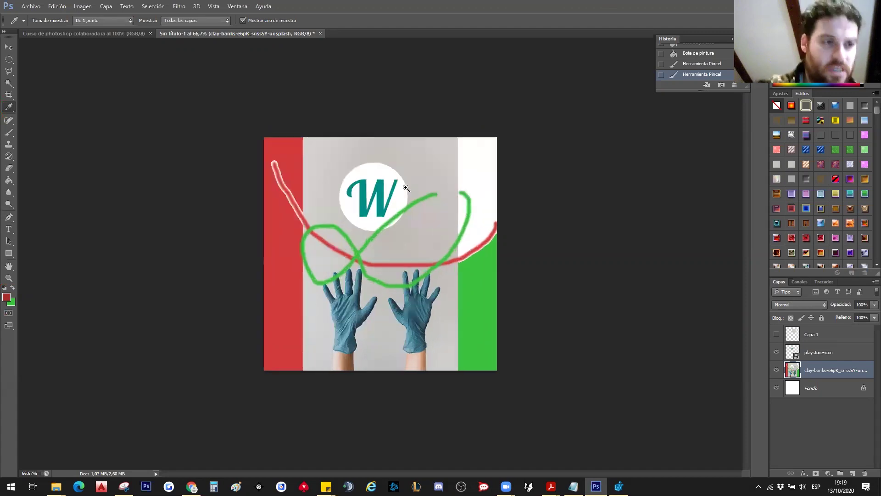
key(ctrl+plus)
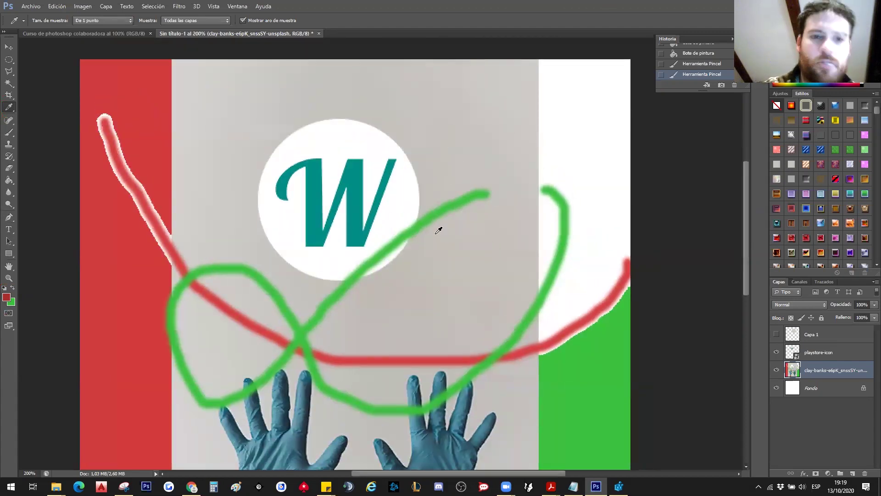
key(ctrl+minus)
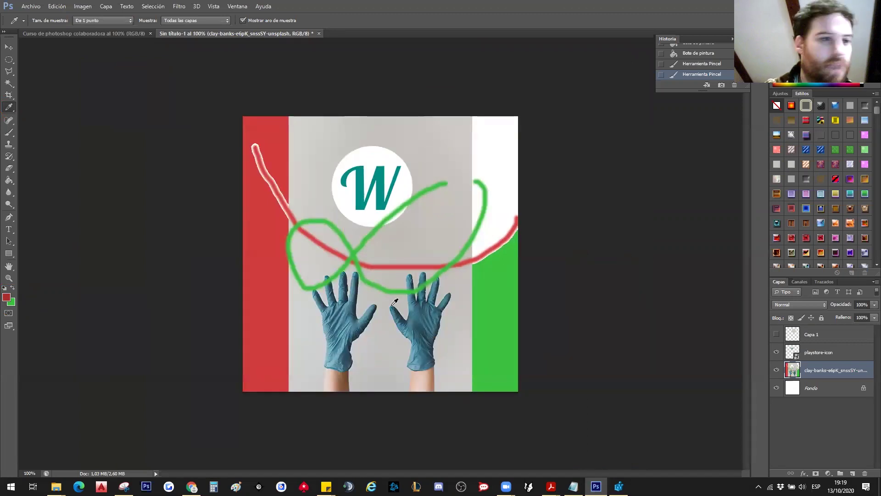
click(411, 139)
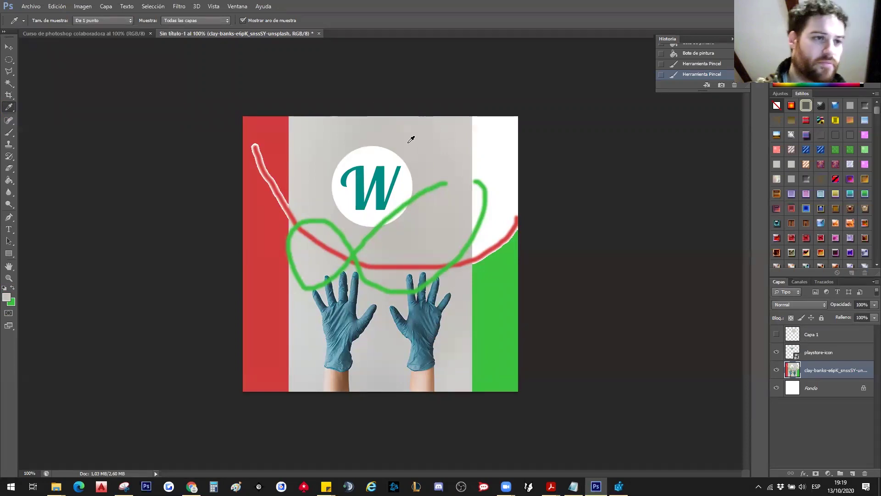
click(404, 136)
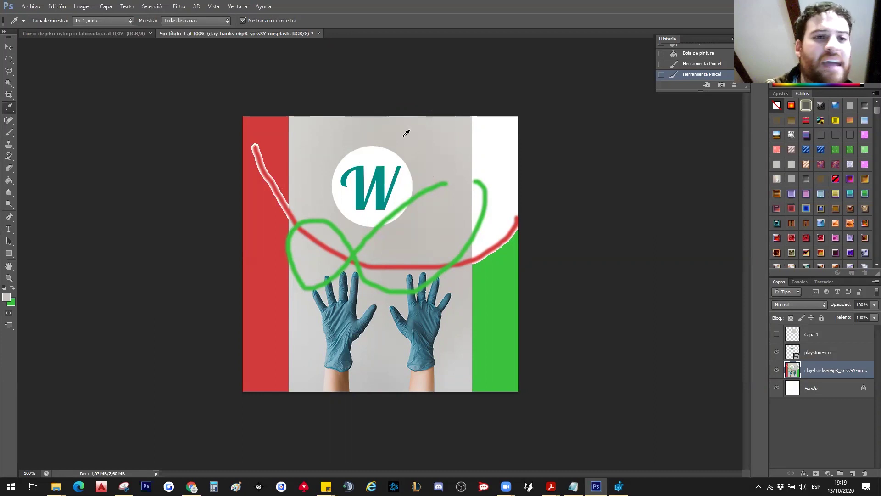
click(7, 299)
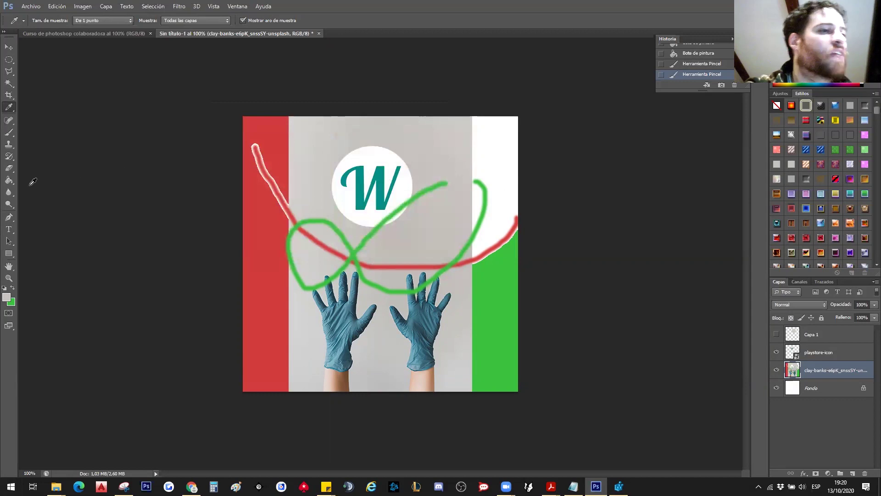
Step: Paint a grey stroke, then fill the top-right area, green band, red band and logo circle grey
click(8, 133)
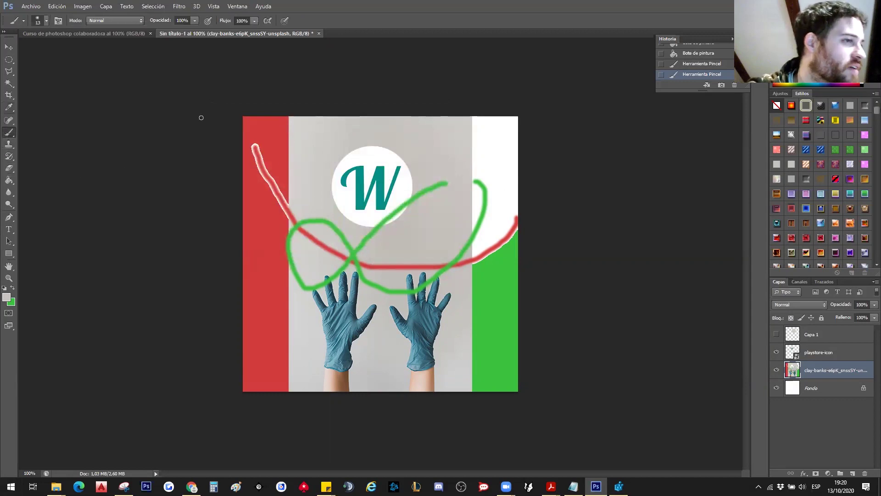
mouse_move(509, 157)
mouse_down()
mouse_move(482, 215)
mouse_move(504, 154)
mouse_move(501, 246)
mouse_up()
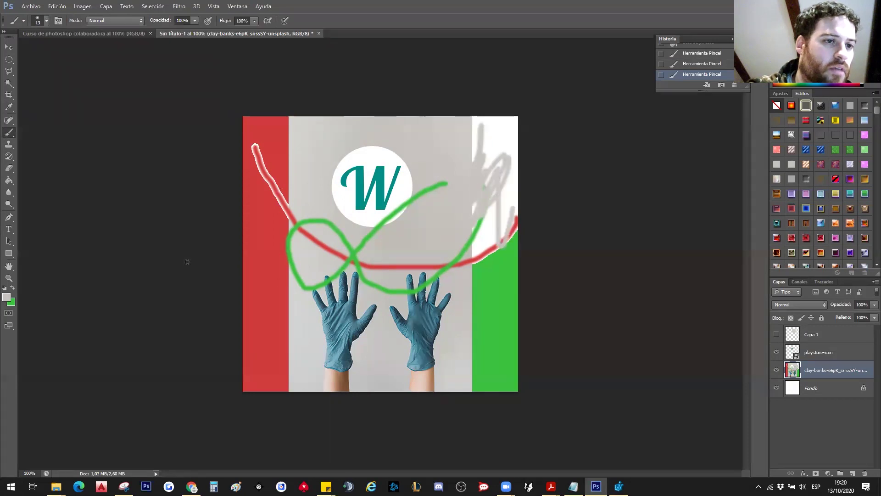
click(9, 181)
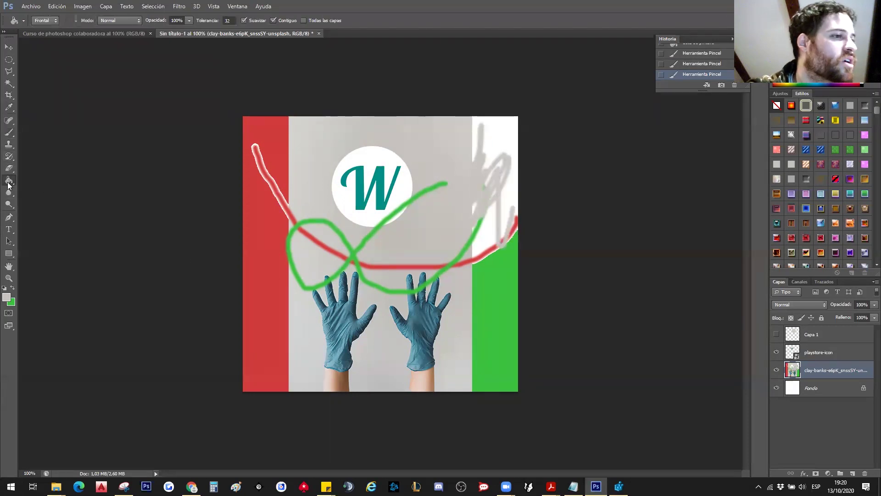
click(507, 139)
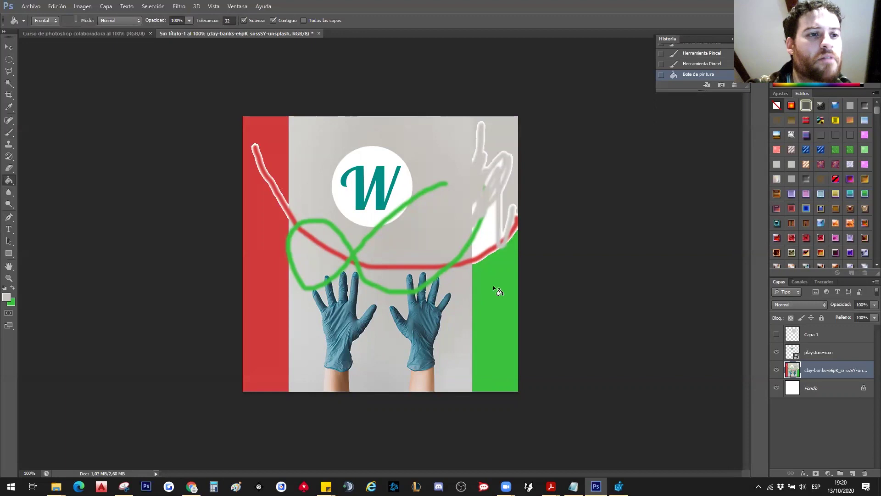
click(493, 285)
click(273, 307)
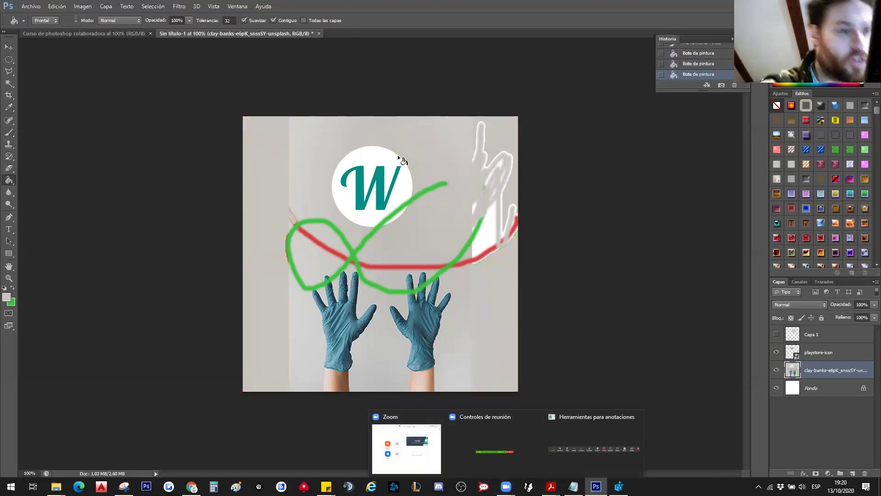
click(403, 186)
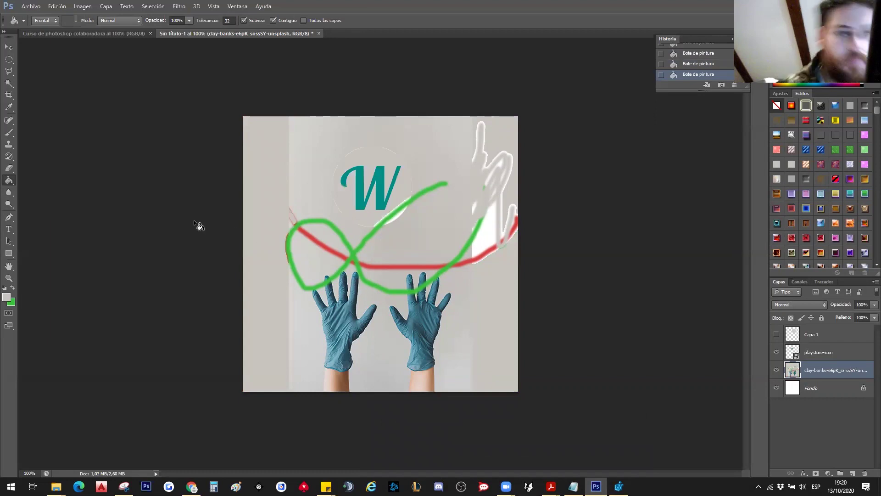
Step: Revert to the clean pre-stroke History state and sample the light grey between the gloves
scroll(699, 65, up, 2)
click(699, 66)
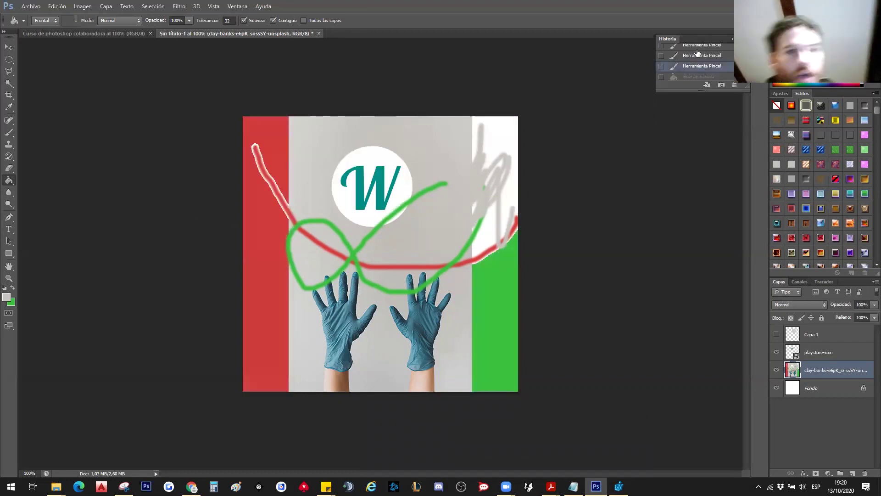
scroll(700, 61, up, 2)
click(698, 54)
scroll(700, 62, up, 1)
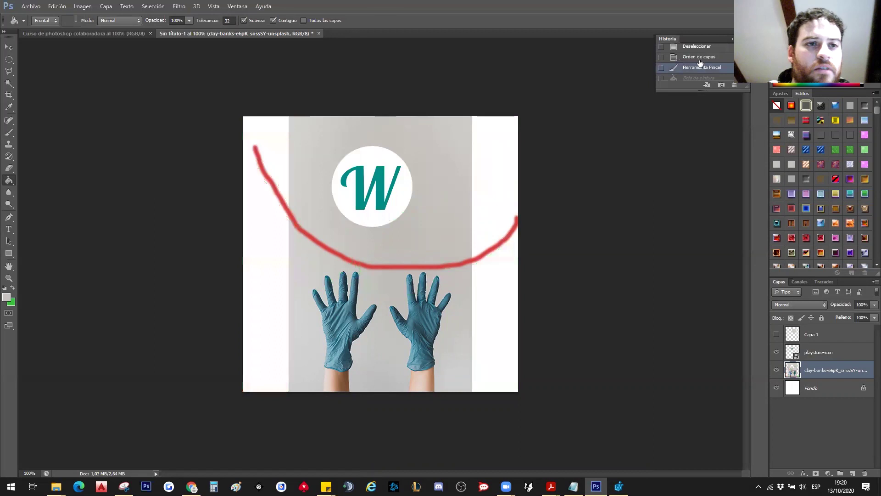
click(698, 58)
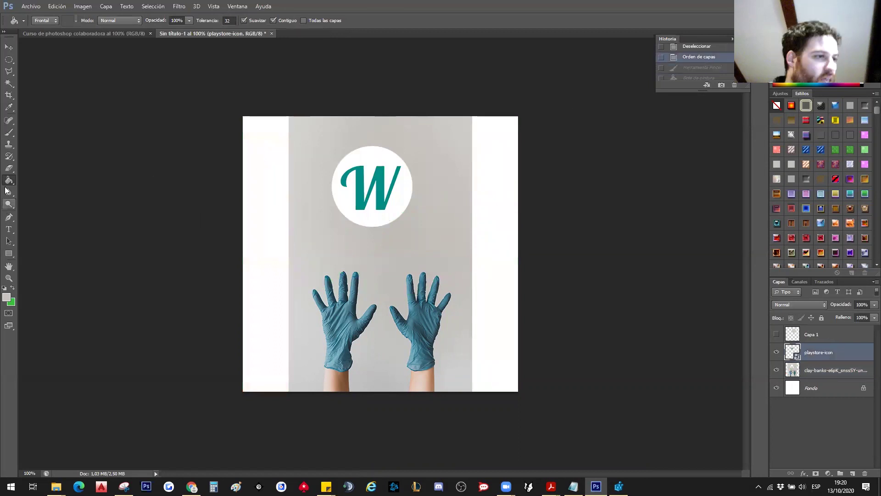
click(10, 107)
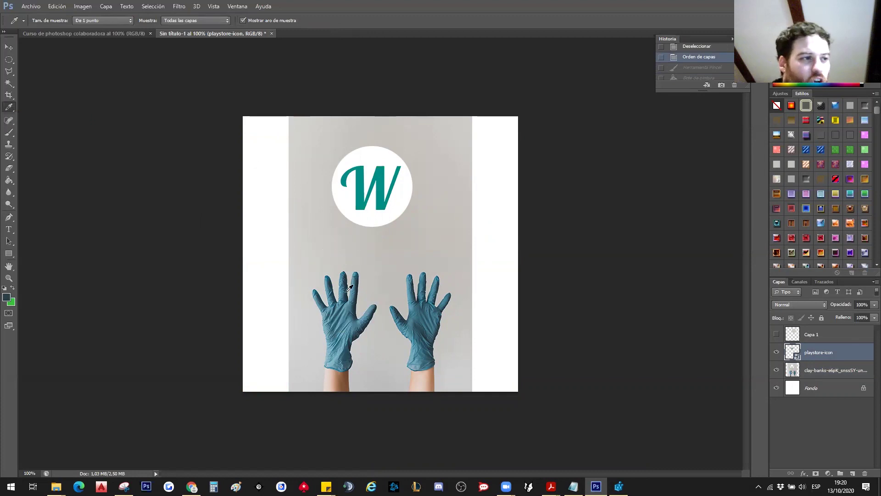
click(370, 317)
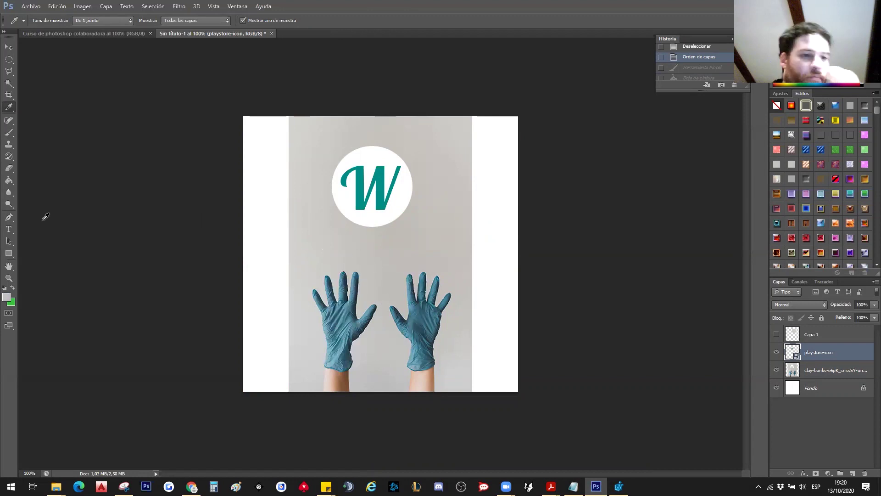
Step: Choose the Spot Healing Brush and place the freckled portrait photo into the poster
click(10, 125)
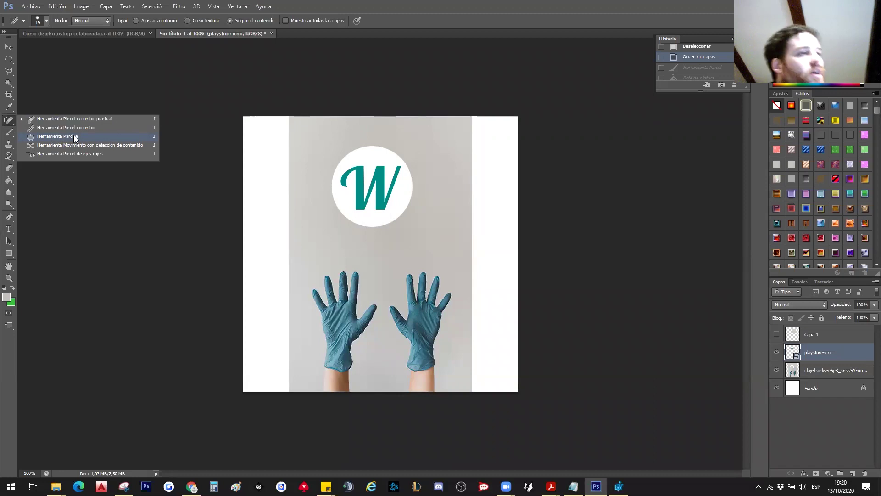
click(75, 136)
mouse_move(56, 487)
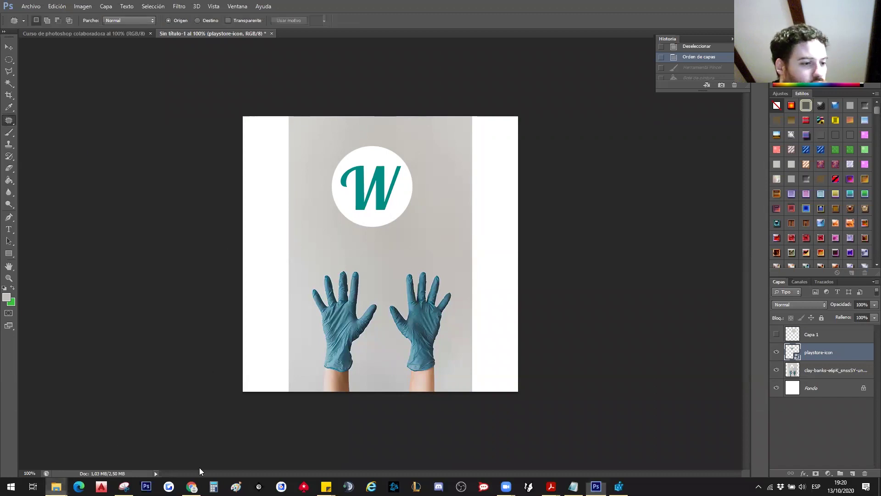
click(297, 459)
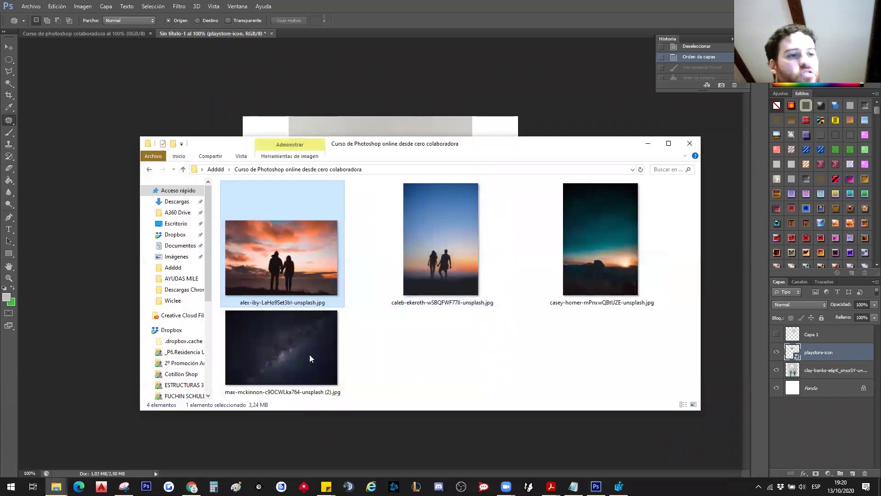
click(648, 143)
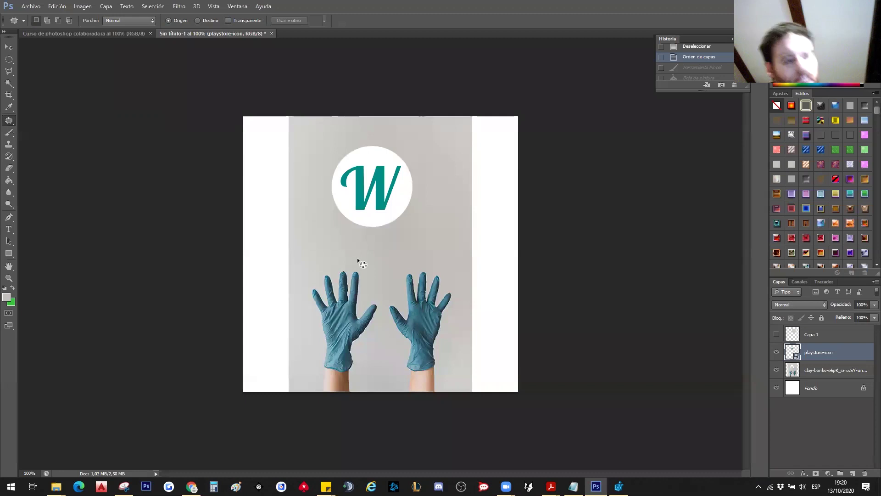
right_click(9, 120)
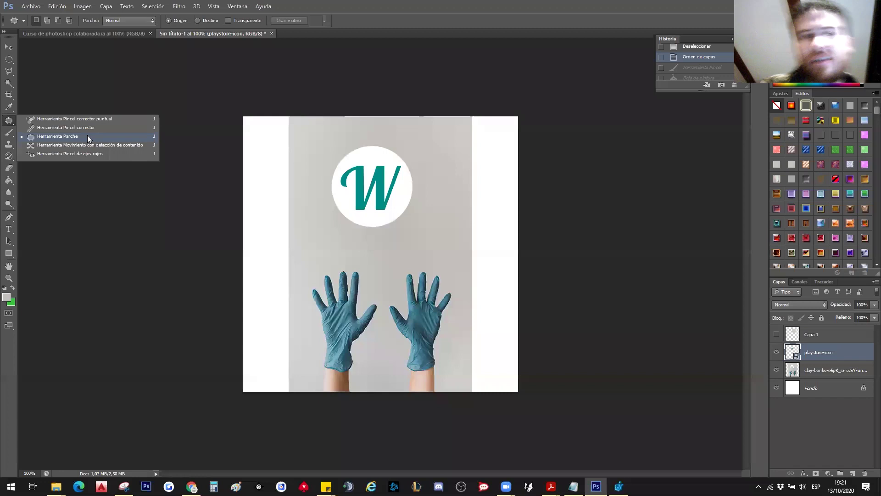
click(87, 119)
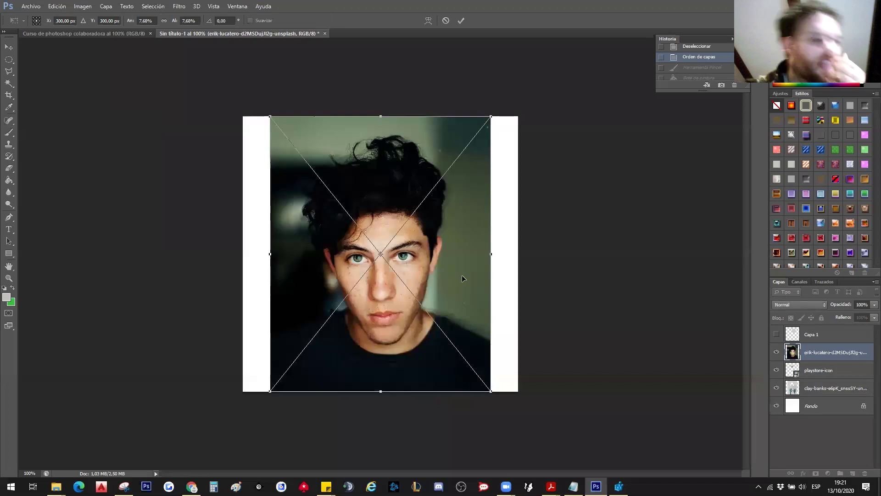
key(Return)
Step: Zoom in on the face and rasterize the portrait layer
key(ctrl+plus)
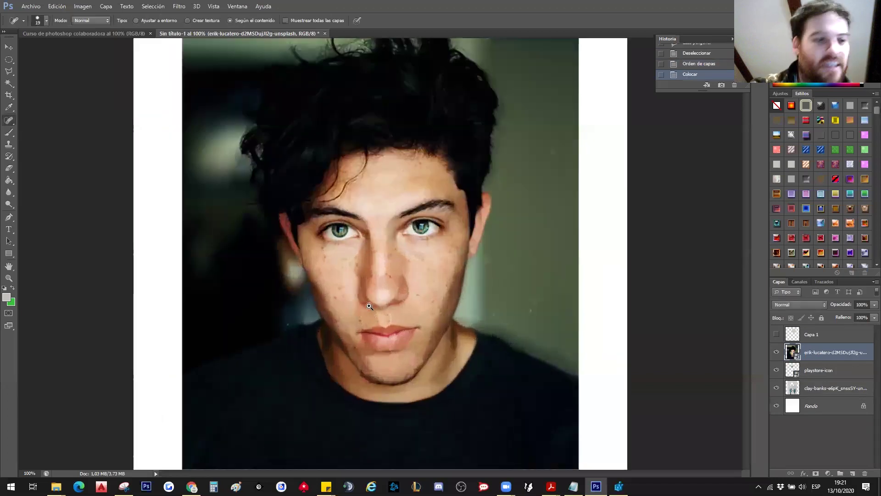
key(ctrl+plus)
right_click(822, 353)
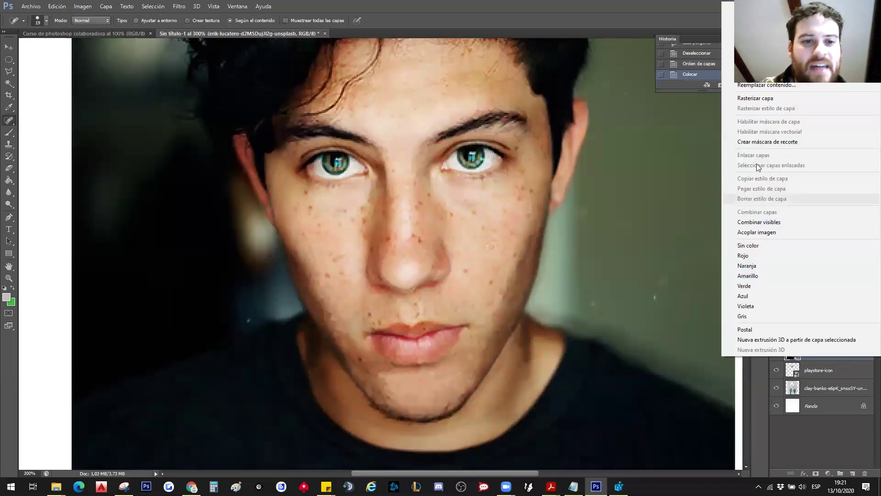
click(808, 95)
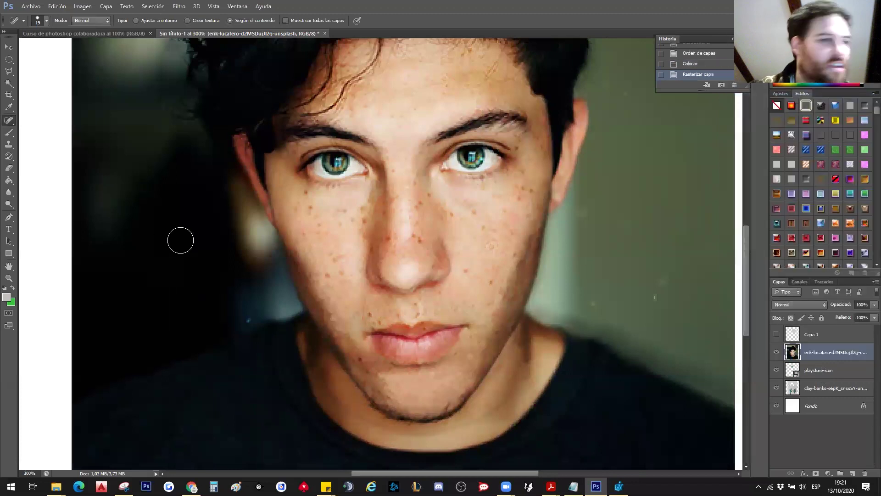
Step: Set the Spot Healing Brush to 9 px and heal freckles on the cheeks and nose
click(46, 20)
drag(20, 49, 17, 48)
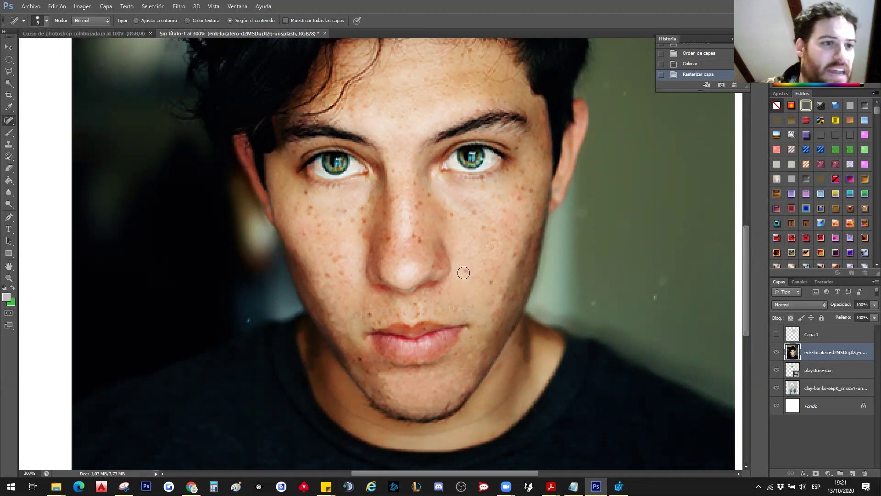
click(455, 214)
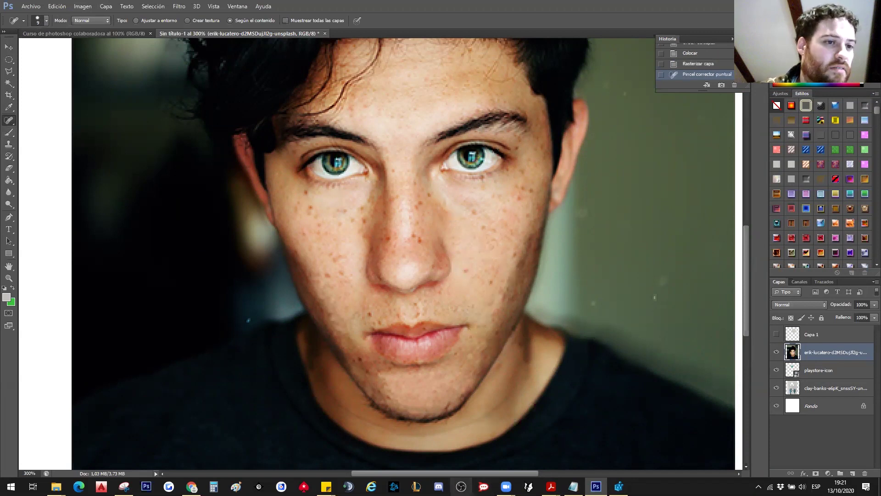
click(420, 203)
click(480, 227)
click(474, 216)
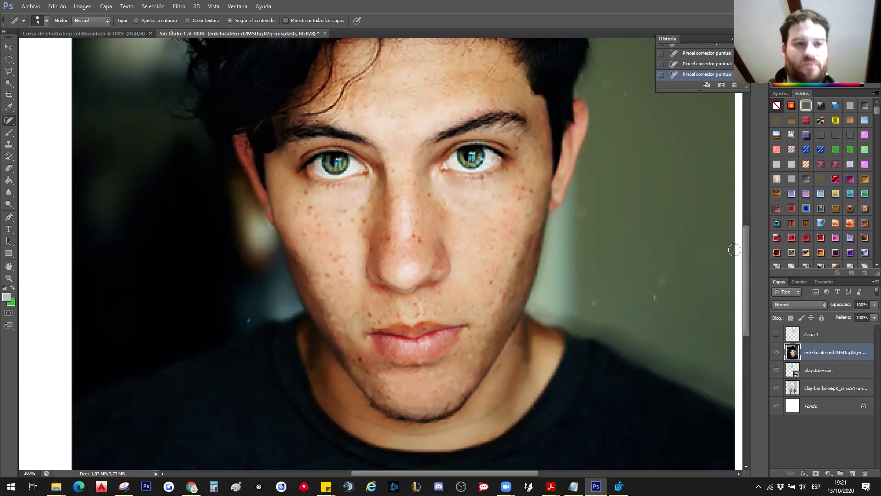
Step: Outline a freckled cheek area with the Patch tool, then clear the selection
right_click(9, 120)
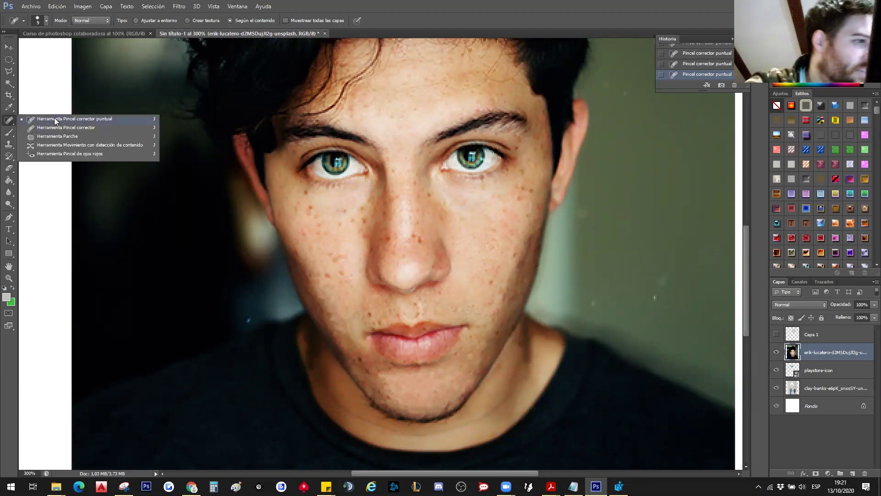
click(54, 136)
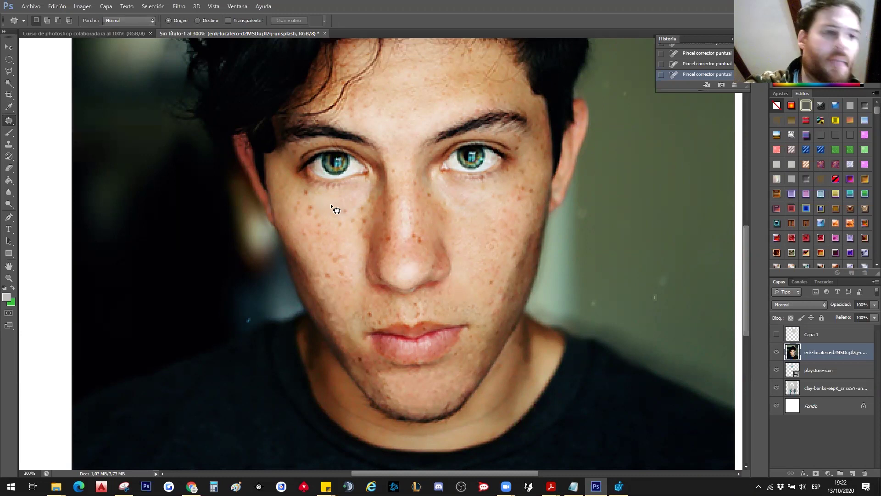
drag(340, 237, 354, 202)
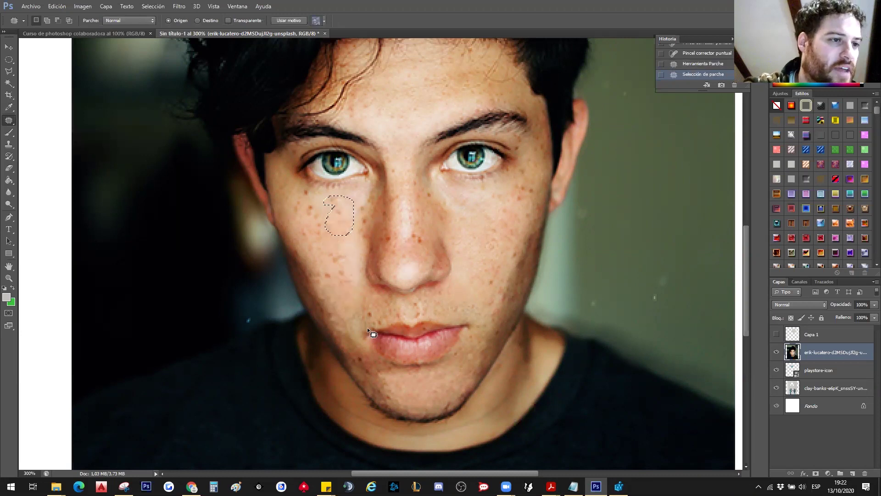
key(ctrl+d)
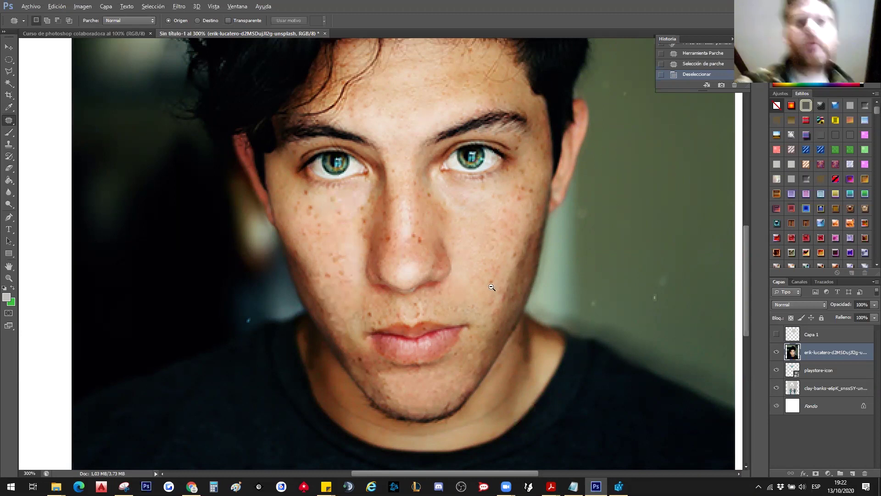
scroll(500, 288, down, 2)
Step: Hide the portrait layer, choose the standard Brush and make the clay-banks gloves layer active
click(380, 284)
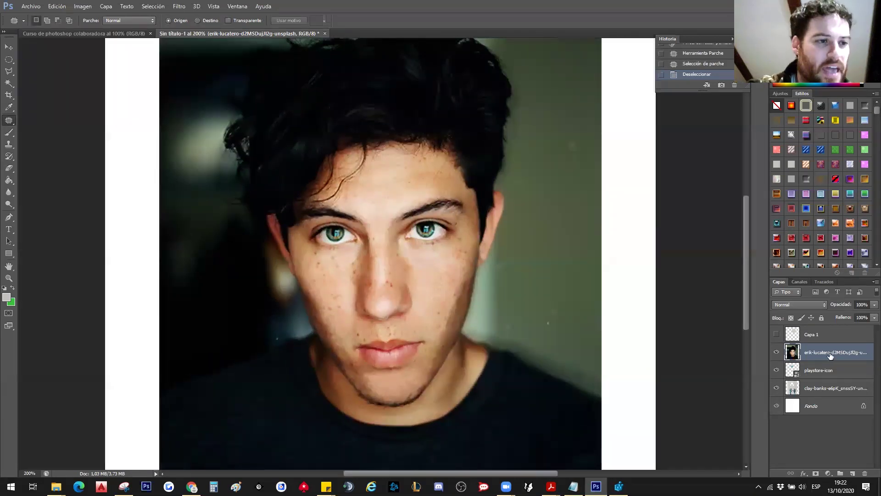
click(776, 353)
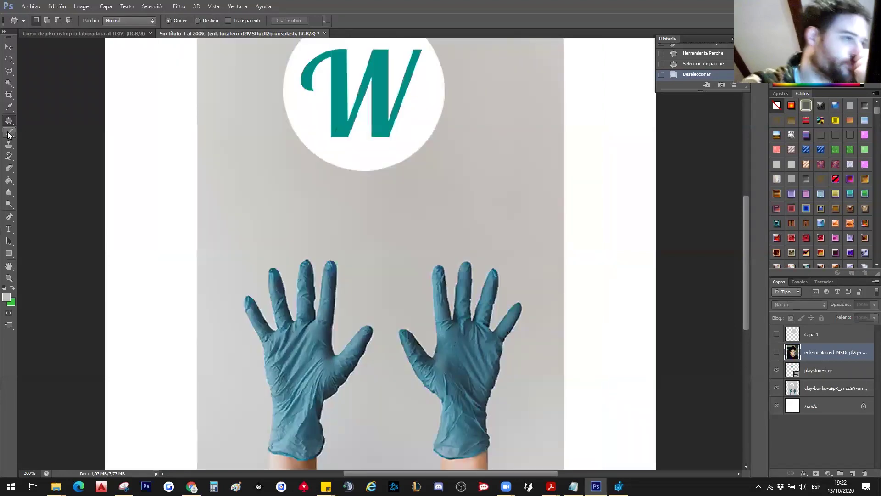
click(8, 134)
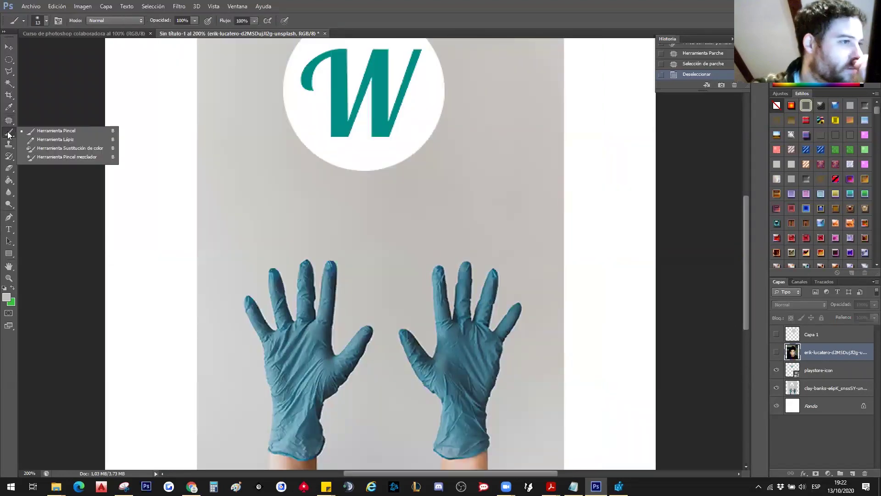
click(51, 131)
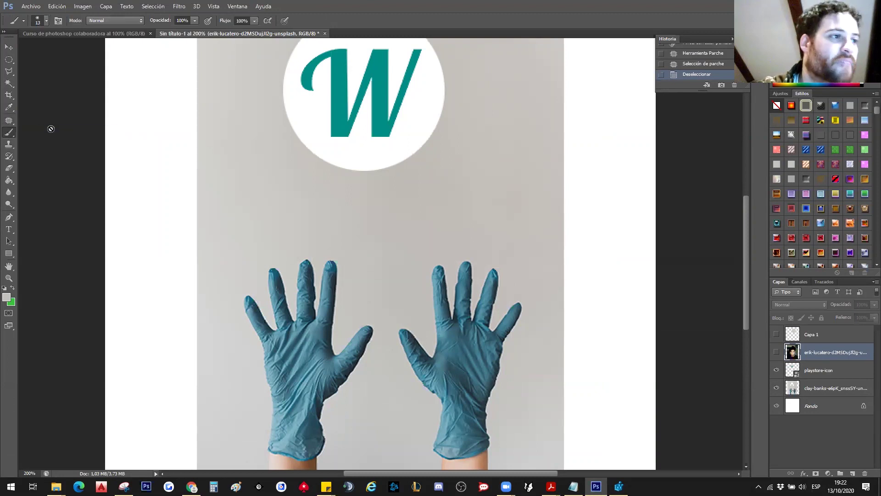
right_click(8, 136)
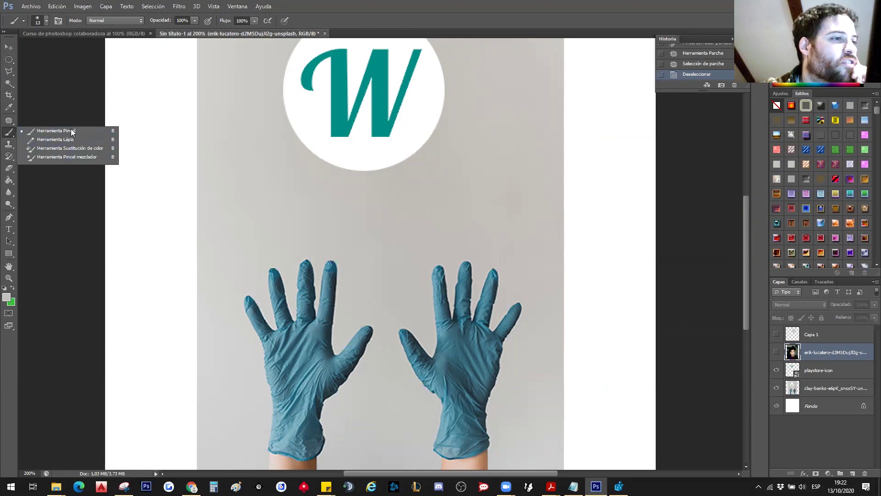
click(47, 132)
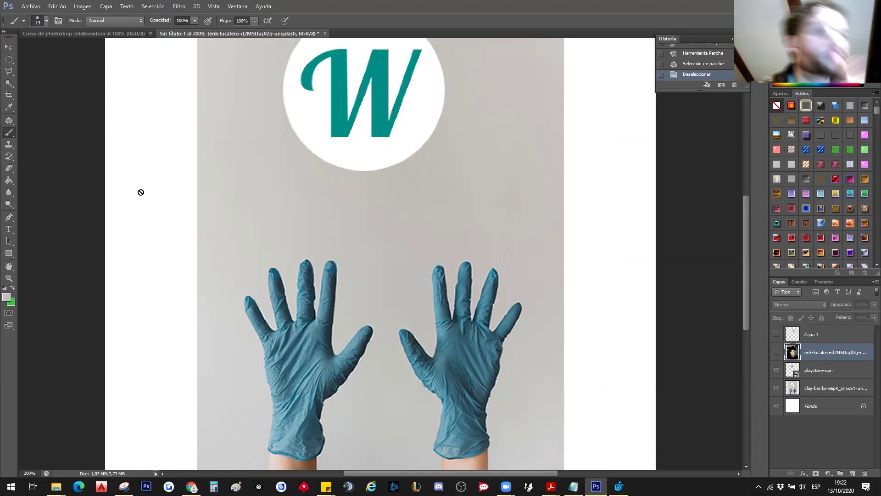
click(849, 390)
alt+click(399, 217)
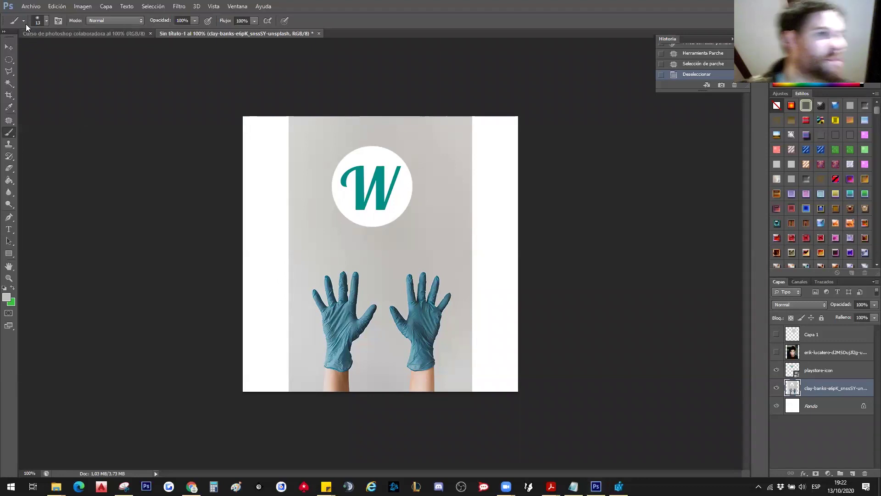
Step: Set the brush Tamaño to 14 px at 0% hardness, dismissing the integer-range error
click(47, 22)
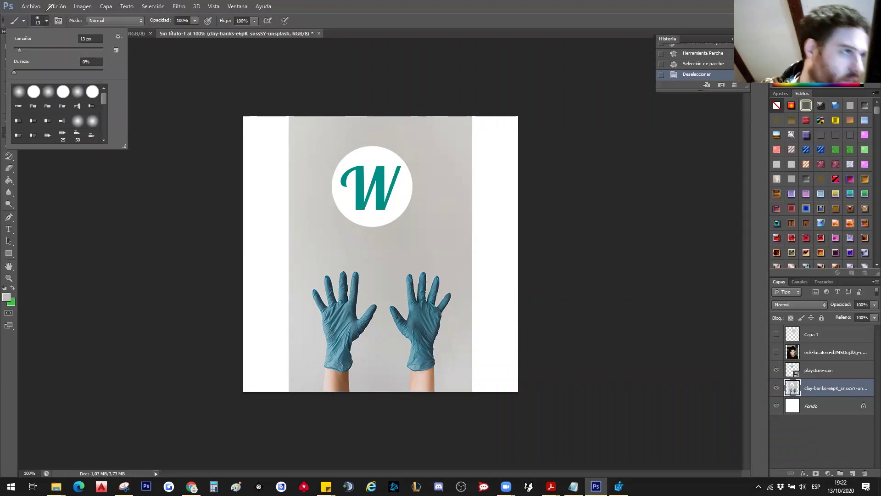
click(39, 21)
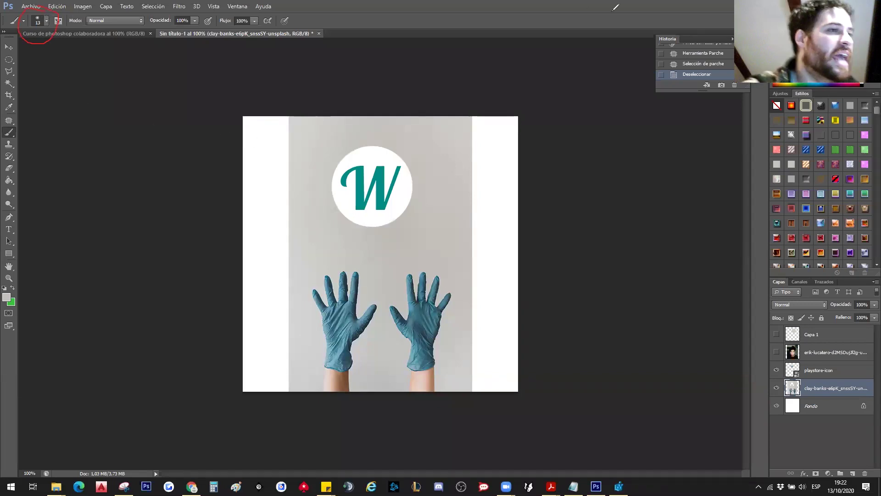
click(47, 21)
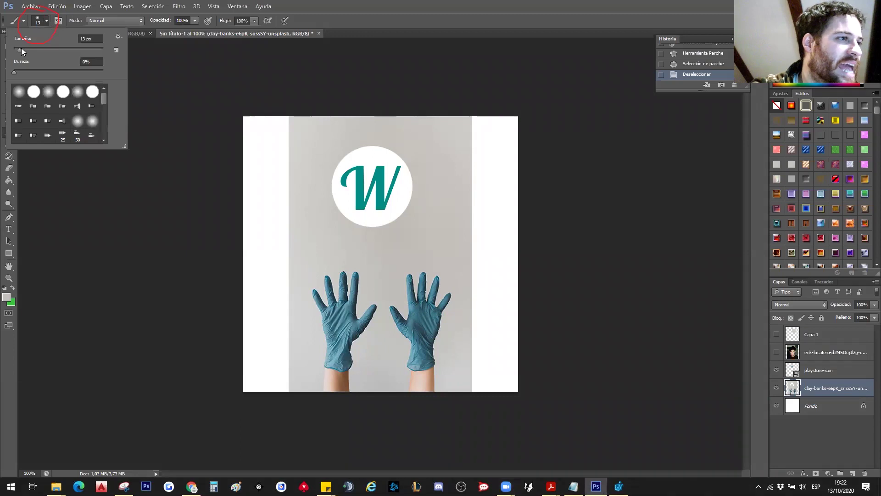
drag(19, 49, 64, 49)
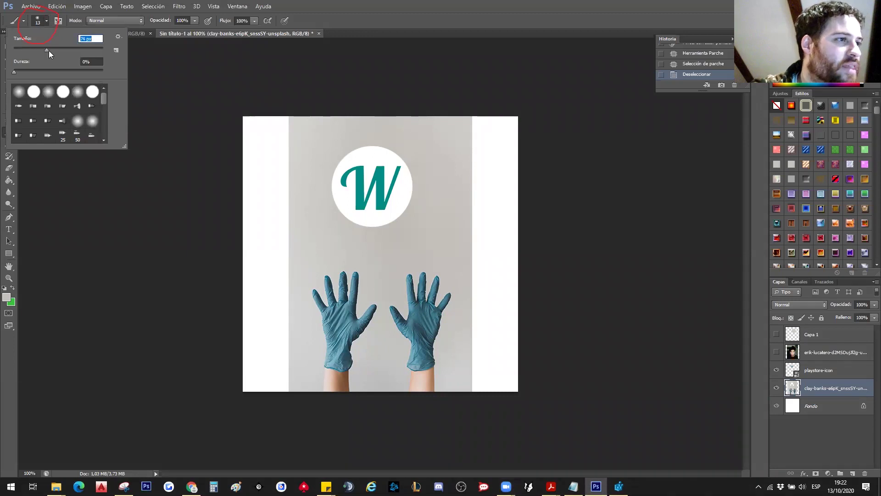
key(Return)
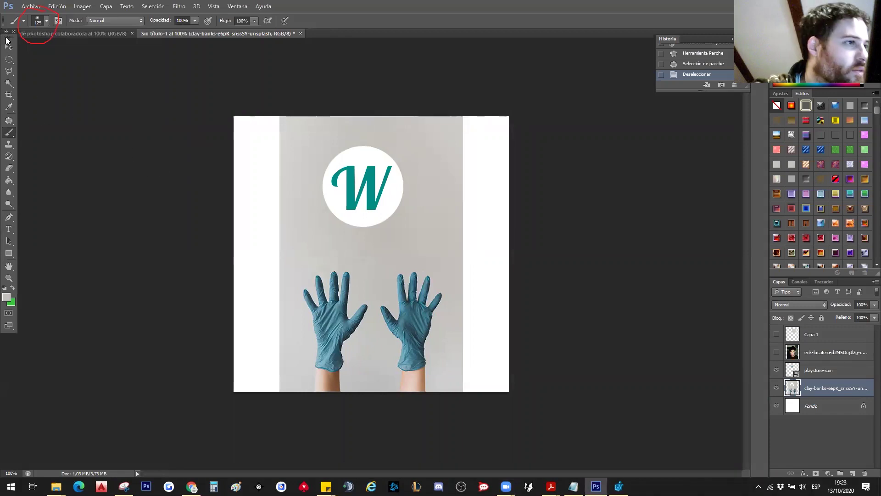
drag(5, 33, 8, 39)
click(47, 20)
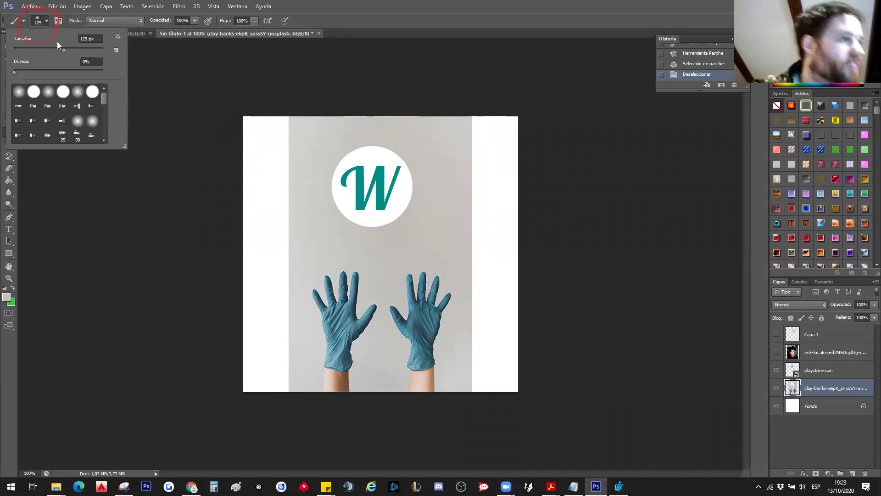
mouse_move(64, 49)
mouse_down()
mouse_move(98, 52)
mouse_move(21, 51)
mouse_up()
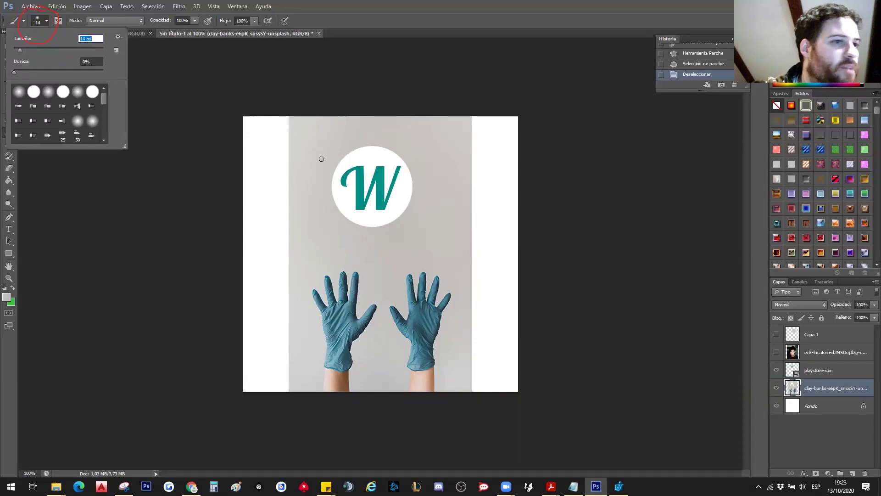
key(BackSpace)
click(354, 261)
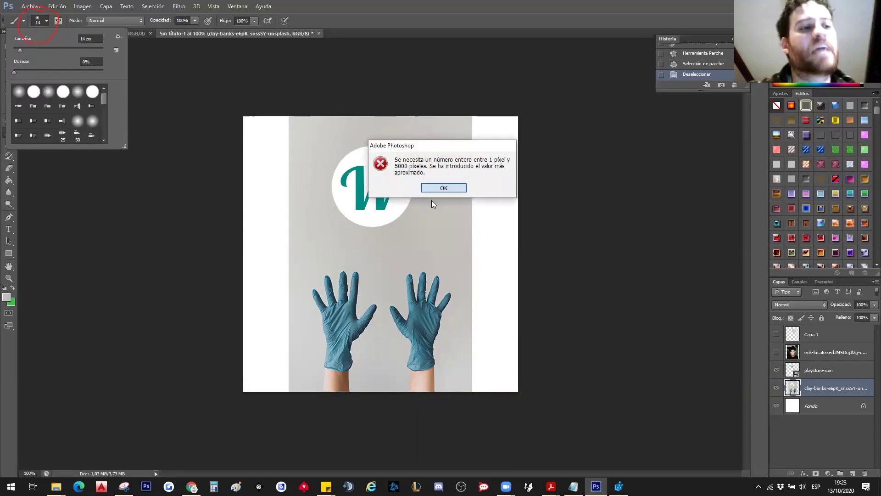
key(Return)
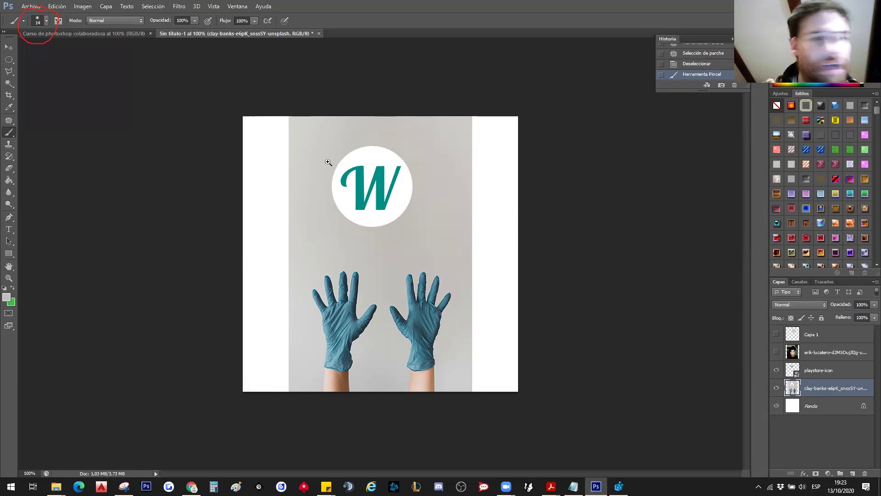
Step: Enlarge the brush to 197 px and paint a soft grey stroke over the logo's white circle
click(328, 162)
click(357, 213)
scroll(331, 238, down, 2)
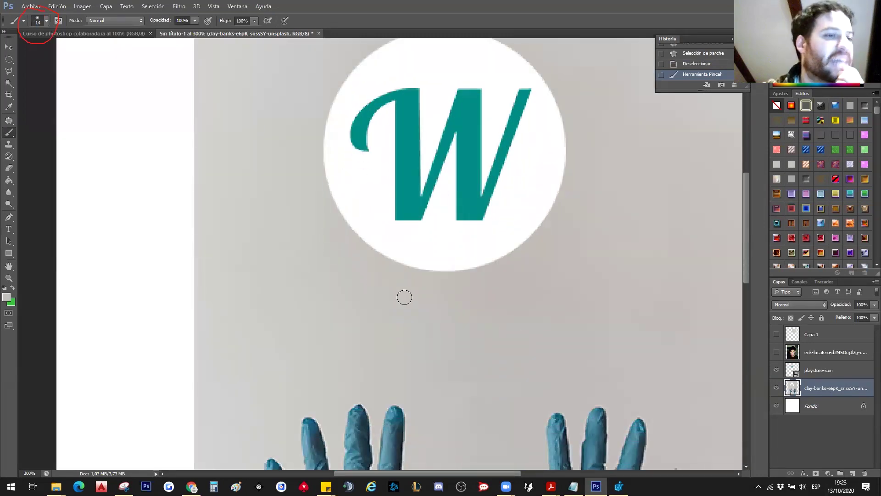
key(ctrl+minus)
click(46, 20)
drag(28, 52, 82, 58)
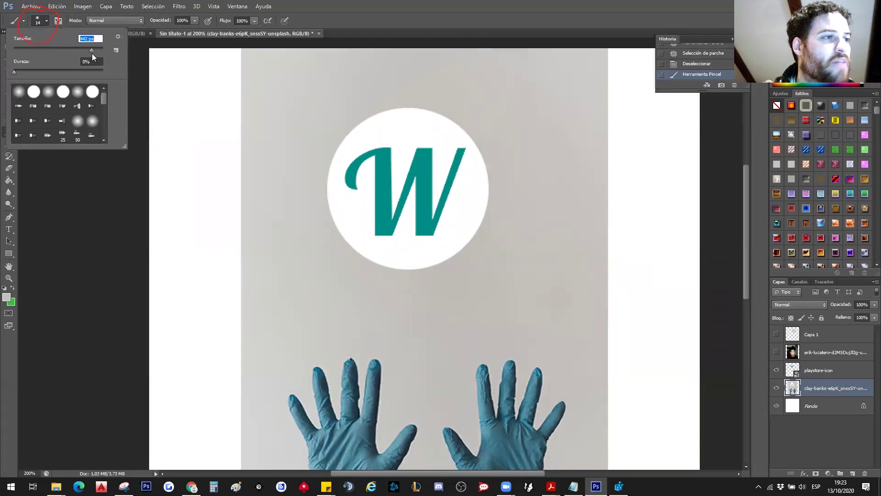
click(428, 179)
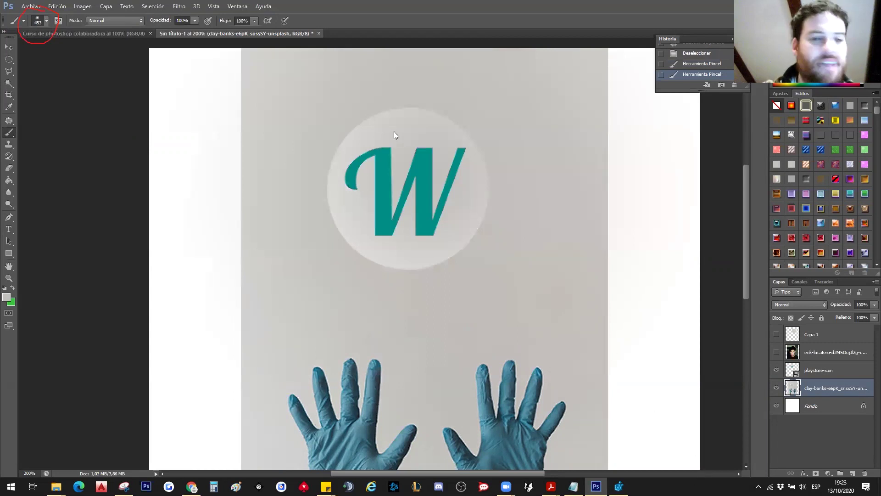
alt+click(420, 185)
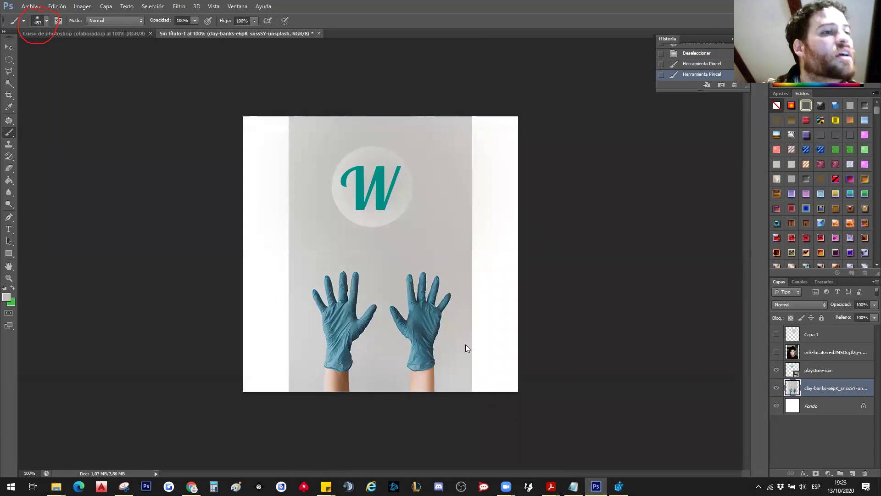
Step: Zoom to 200% on the logo, shrink the brush to a soft 8 px and make green the foreground colour
click(343, 191)
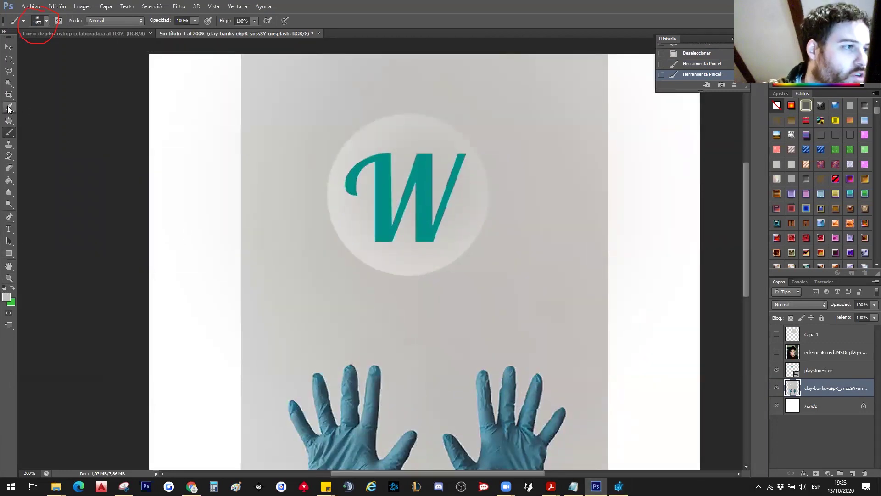
click(45, 22)
click(24, 50)
drag(24, 50, 17, 49)
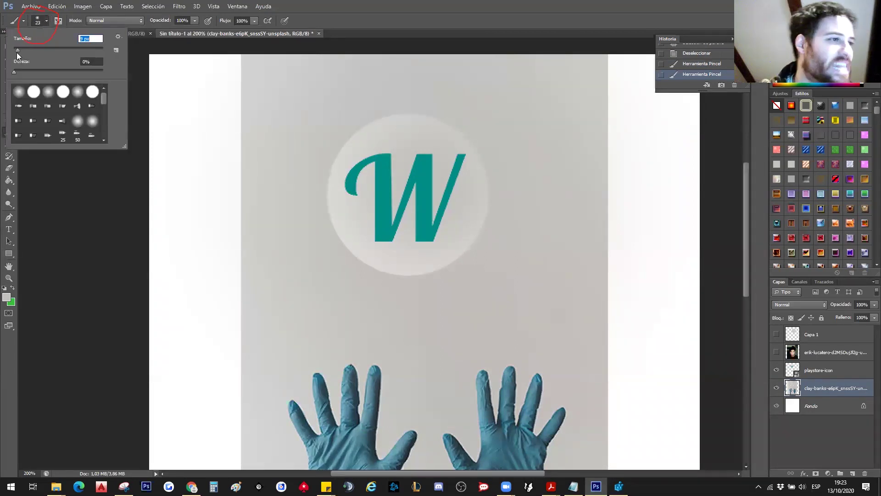
text(0)
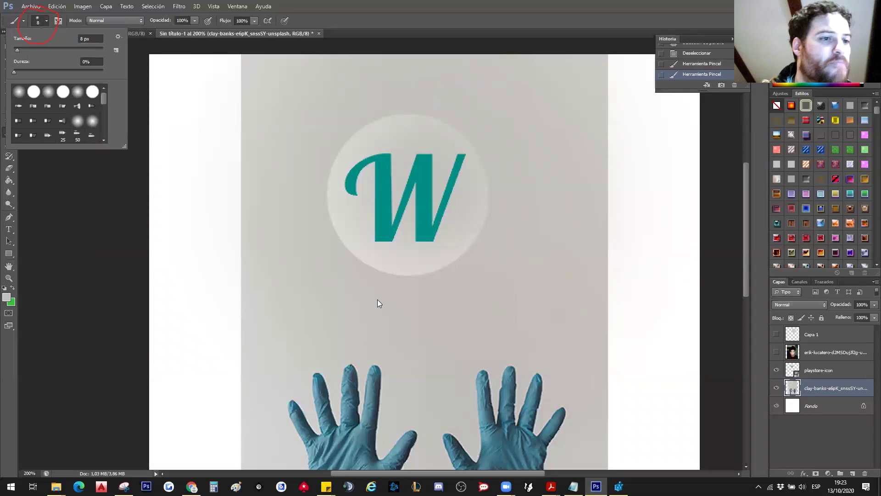
key(Return)
click(444, 190)
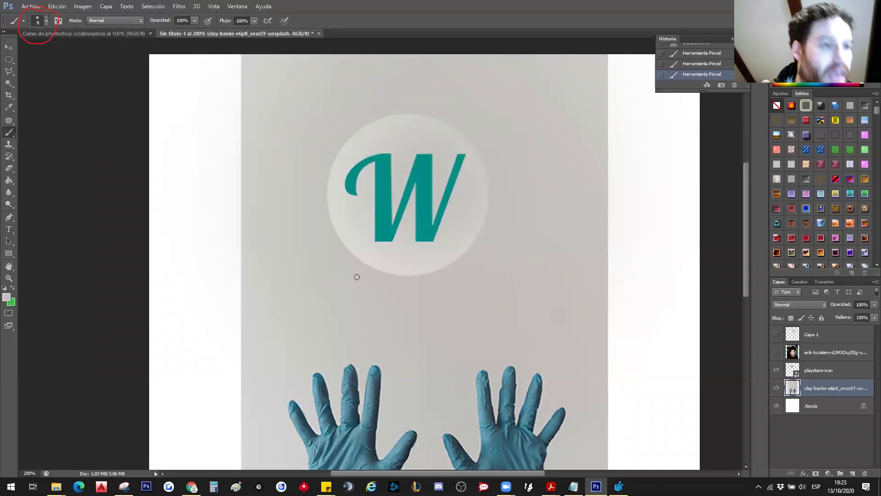
click(8, 278)
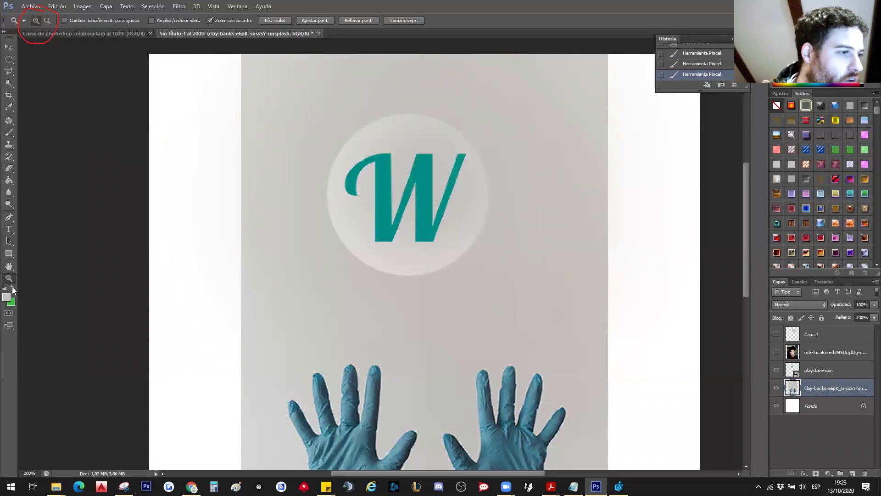
Step: Brush a green box around the W logo, then undo the stray lines across the gloves
click(8, 133)
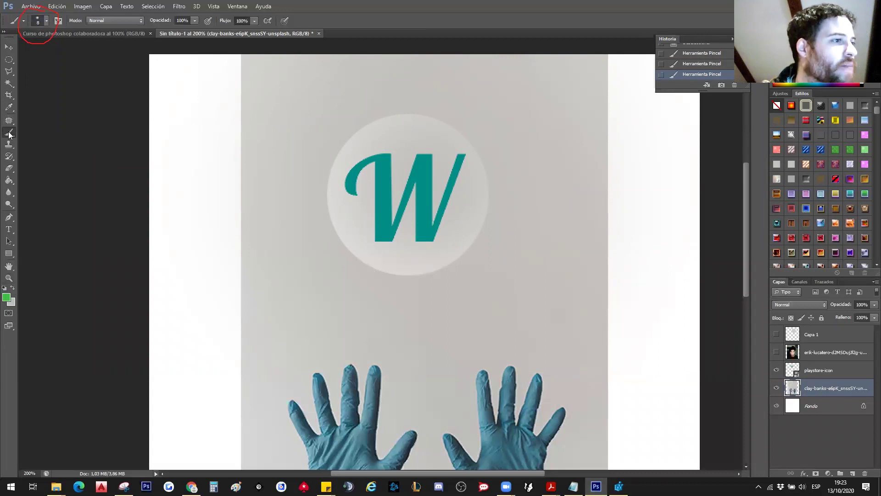
drag(320, 282, 528, 282)
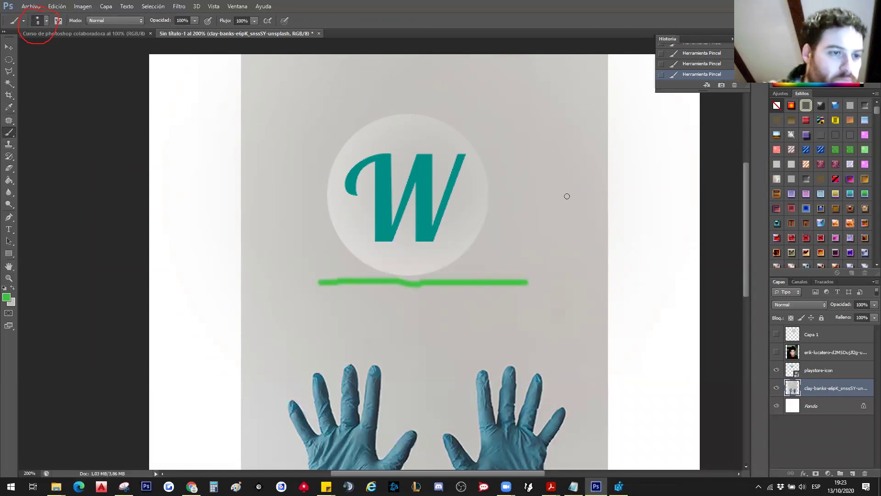
mouse_move(319, 283)
mouse_down()
mouse_move(305, 83)
mouse_move(542, 82)
mouse_move(537, 299)
mouse_up()
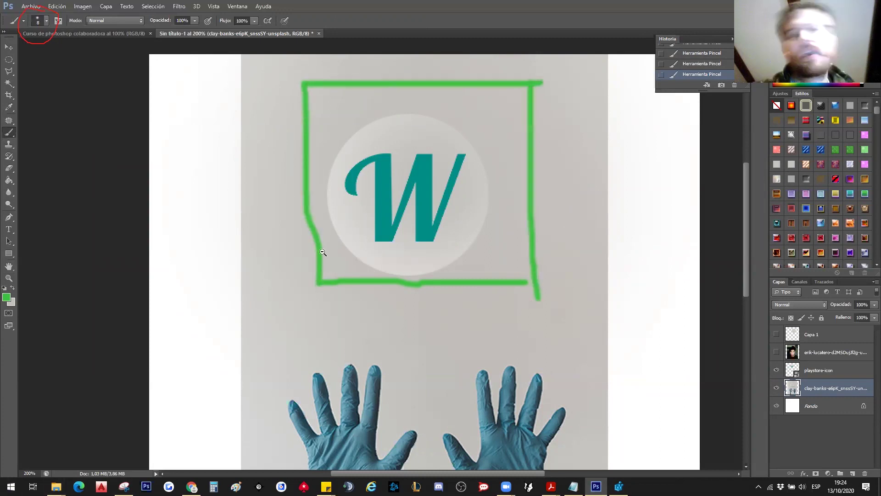
ctrl+alt+click(340, 389)
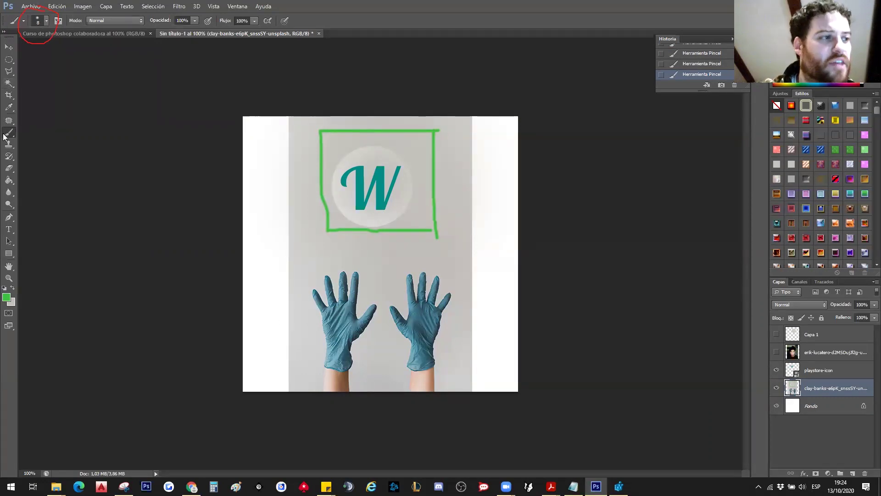
mouse_move(264, 279)
mouse_down()
mouse_move(370, 281)
mouse_move(464, 269)
mouse_move(497, 276)
mouse_up()
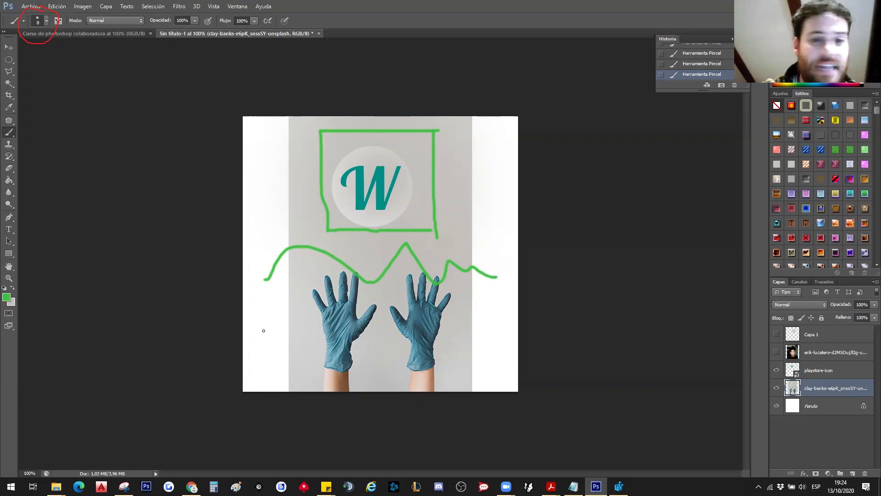
drag(263, 330, 449, 338)
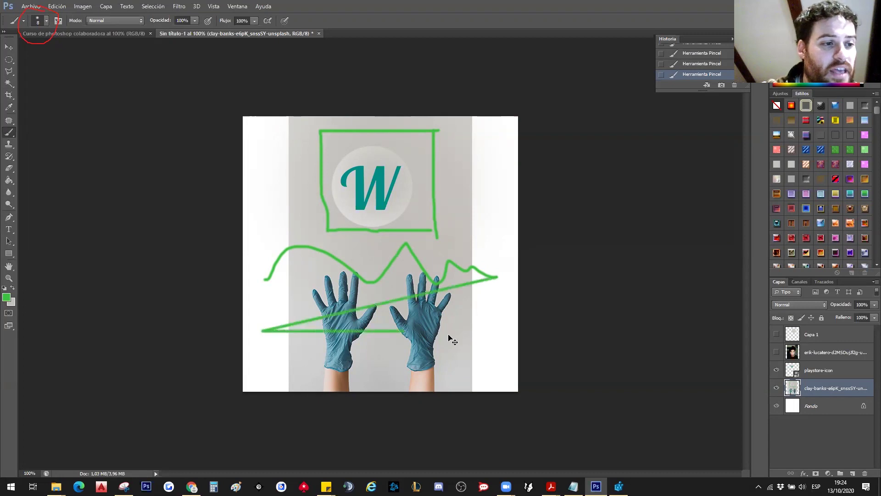
key(ctrl+z)
click(688, 64)
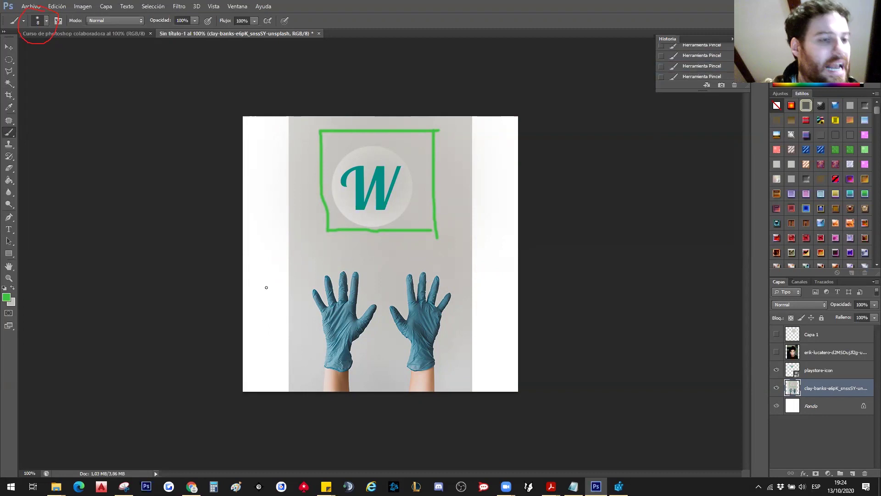
Step: Paint trial green lines across the gloves and logo, then revert them via History
drag(291, 289, 499, 282)
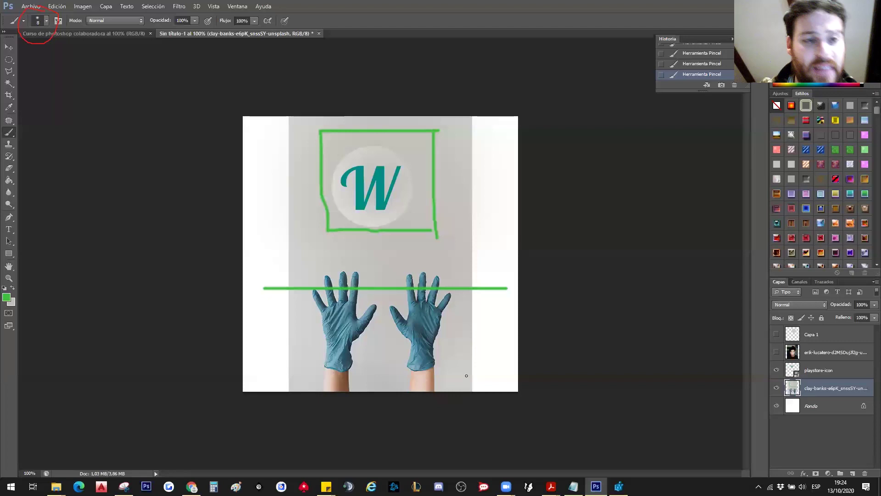
shift+click(467, 376)
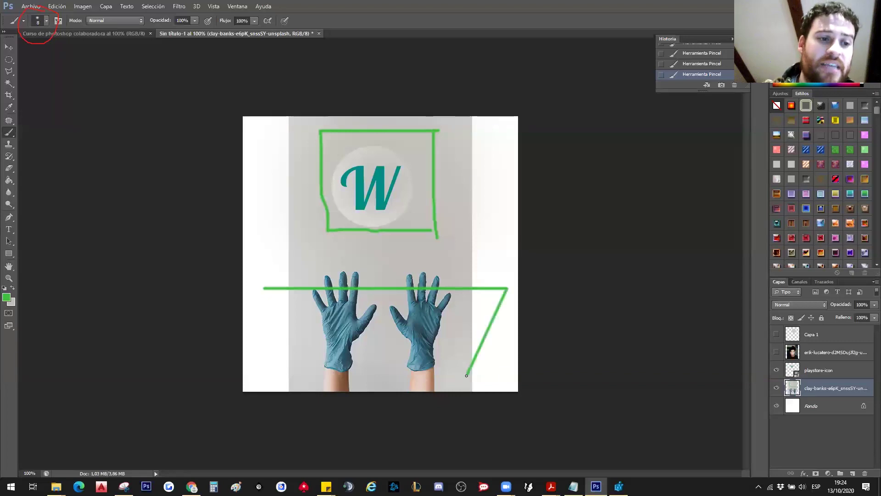
key(ctrl+alt+z)
key(ctrl+alt+z)
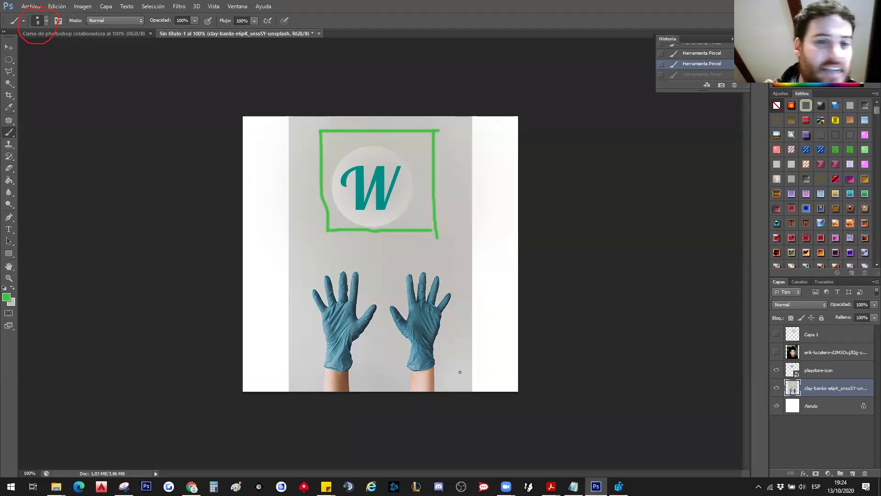
drag(466, 340, 462, 136)
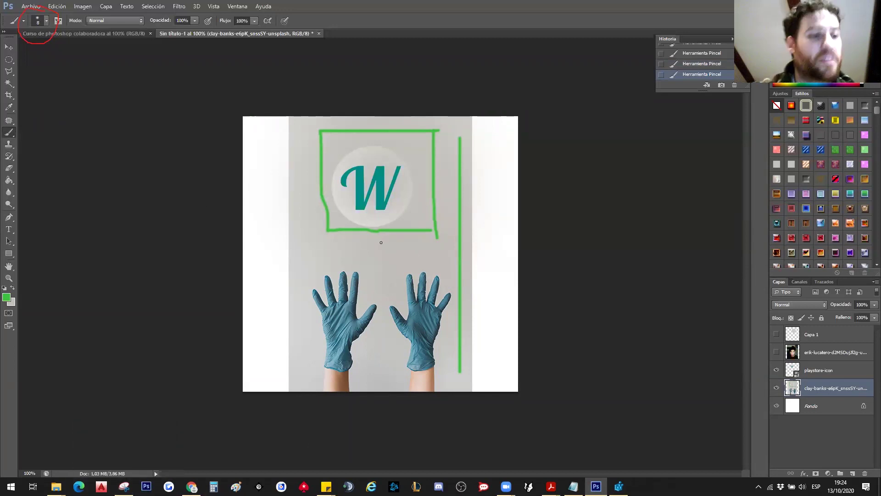
shift+click(289, 295)
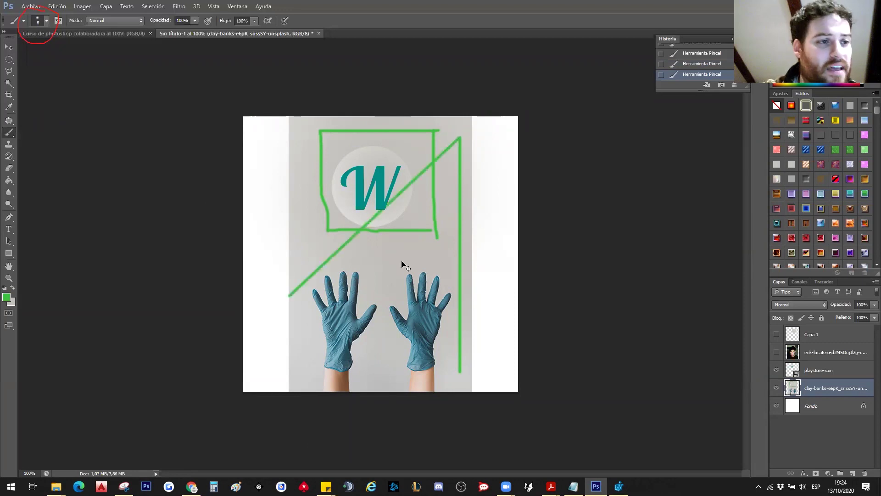
key(ctrl+z)
key(ctrl+z)
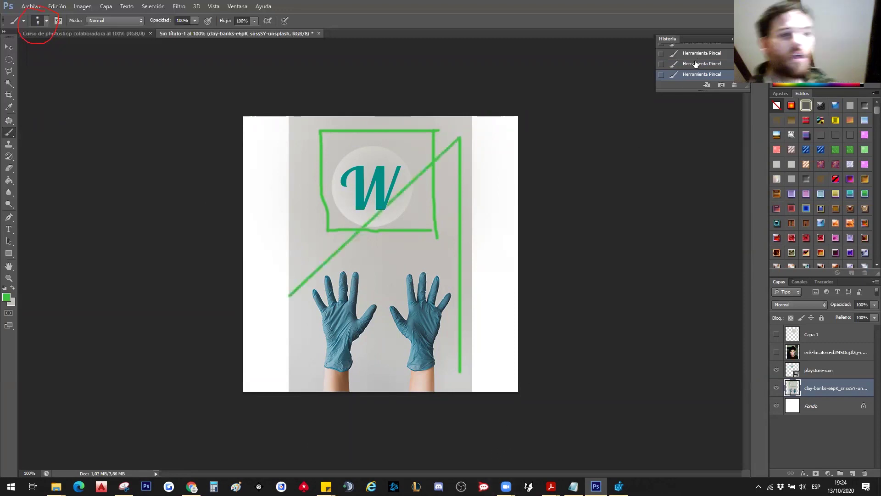
click(696, 63)
click(707, 53)
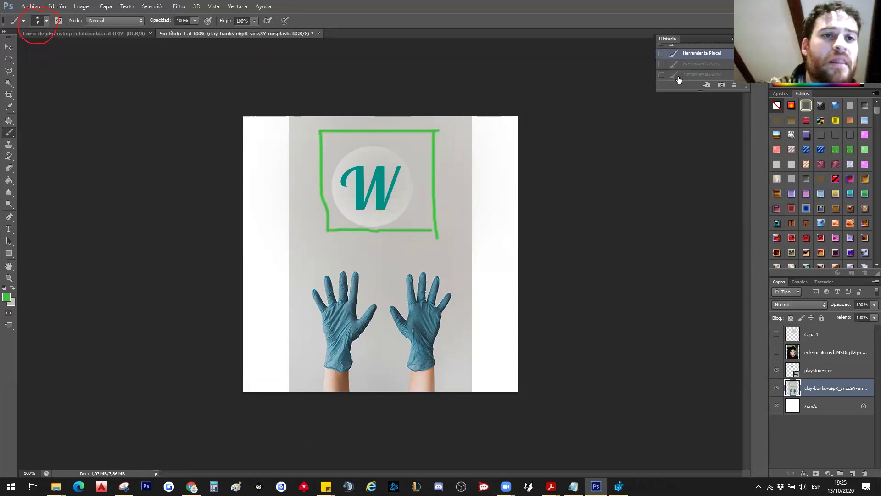
Step: Zoom to 200% and step back in History to remove the remaining frame strokes
ctrl+click(401, 188)
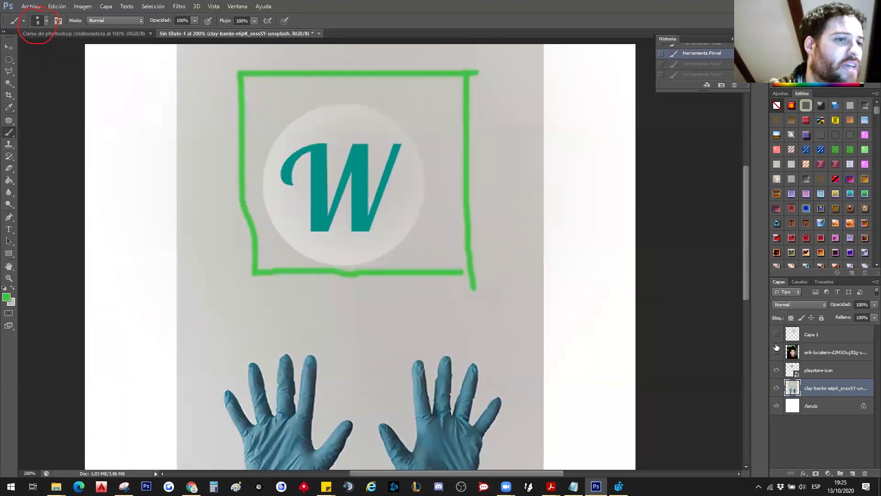
scroll(693, 64, up, 1)
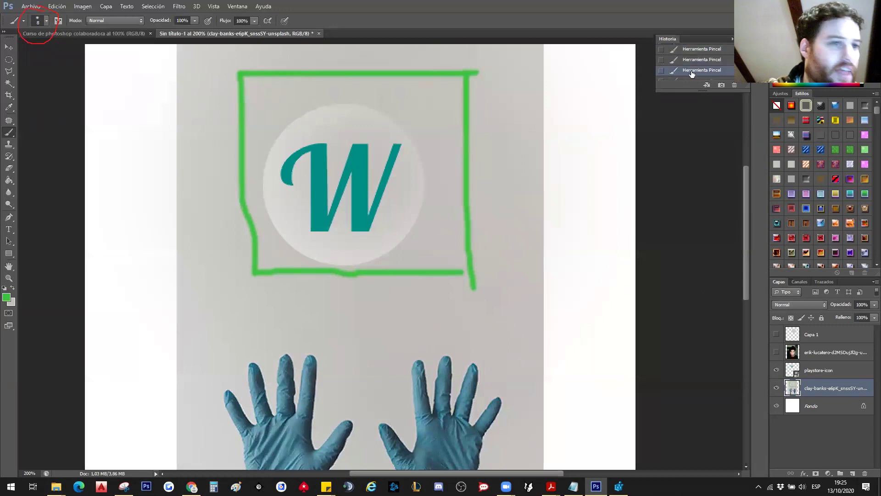
click(693, 66)
scroll(690, 57, up, 1)
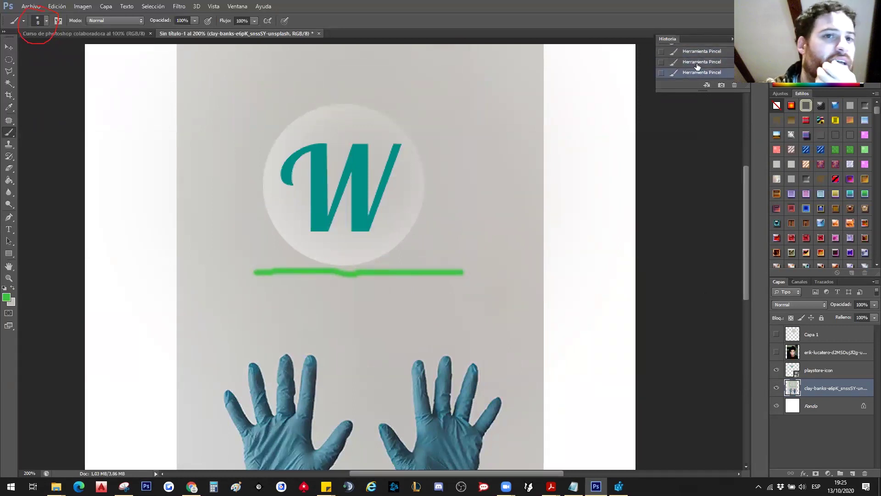
click(695, 62)
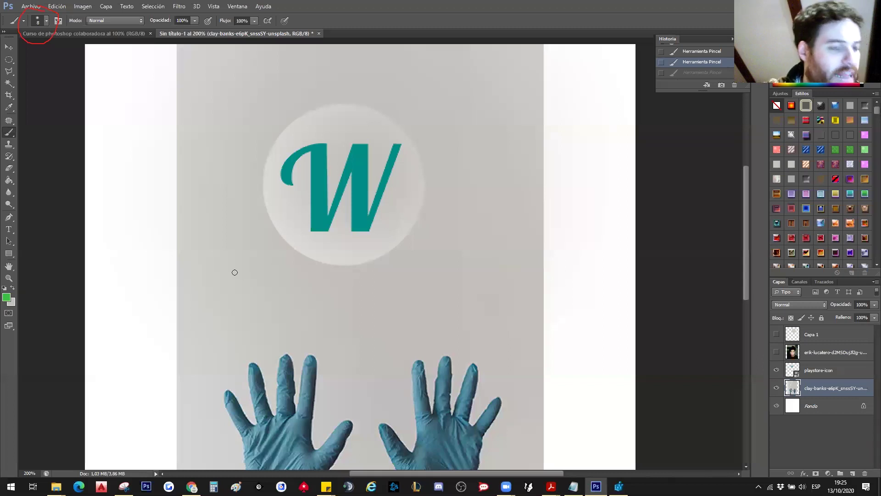
Step: Try a green line under the logo with a vertical edge, then undo them
drag(233, 272, 443, 268)
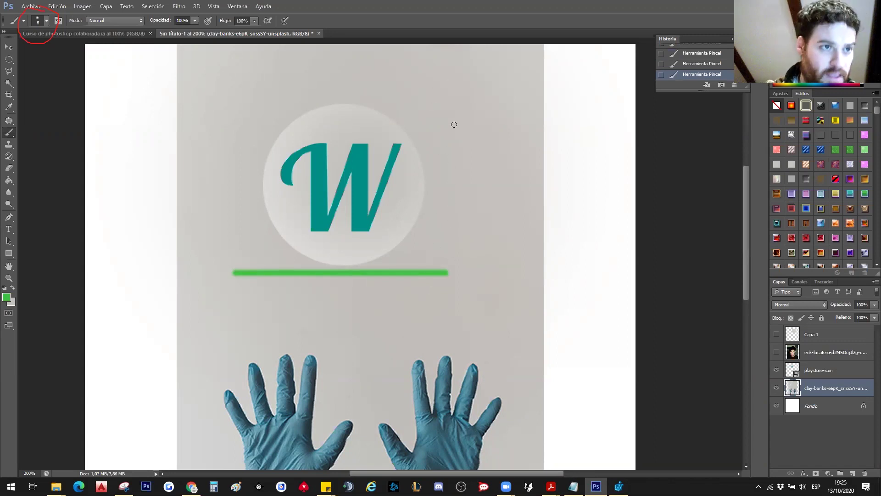
drag(446, 272, 451, 86)
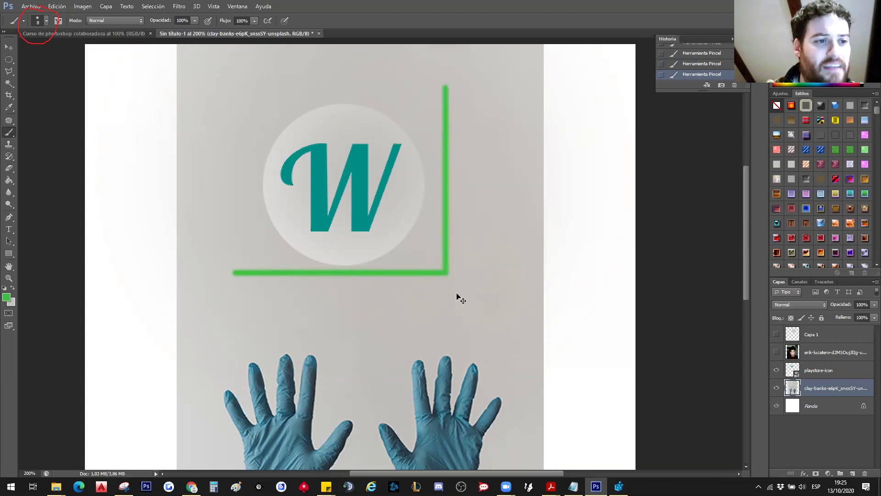
key(ctrl+z)
drag(452, 254, 444, 74)
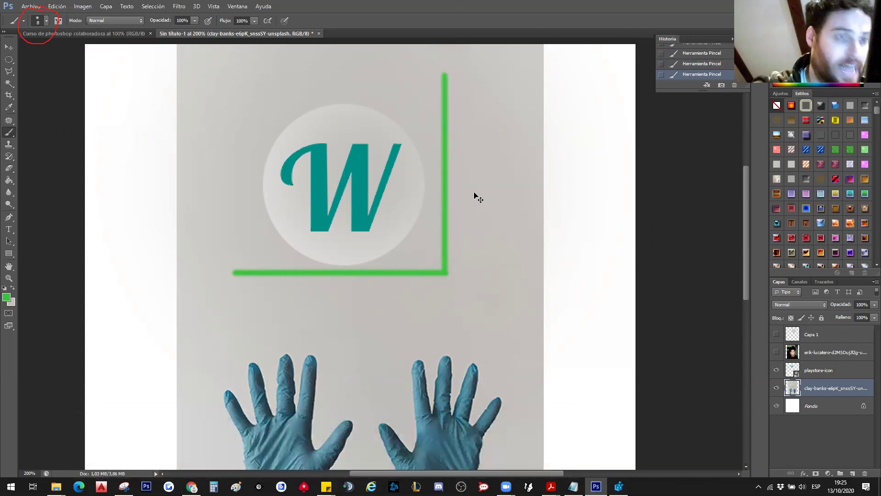
key(ctrl+z)
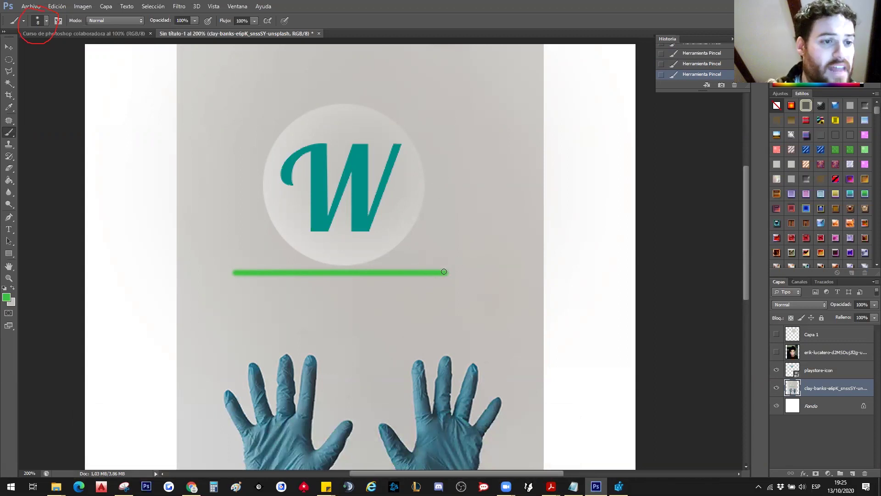
click(445, 91)
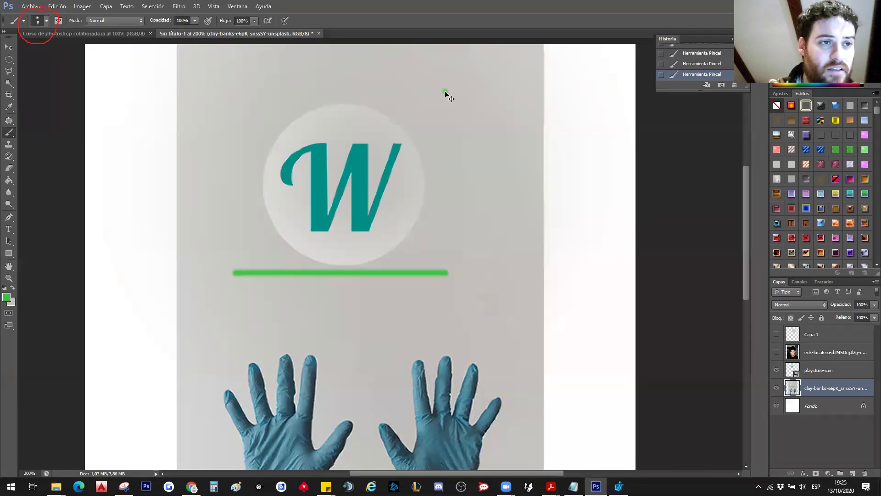
key(ctrl+alt+z)
key(ctrl+alt+z)
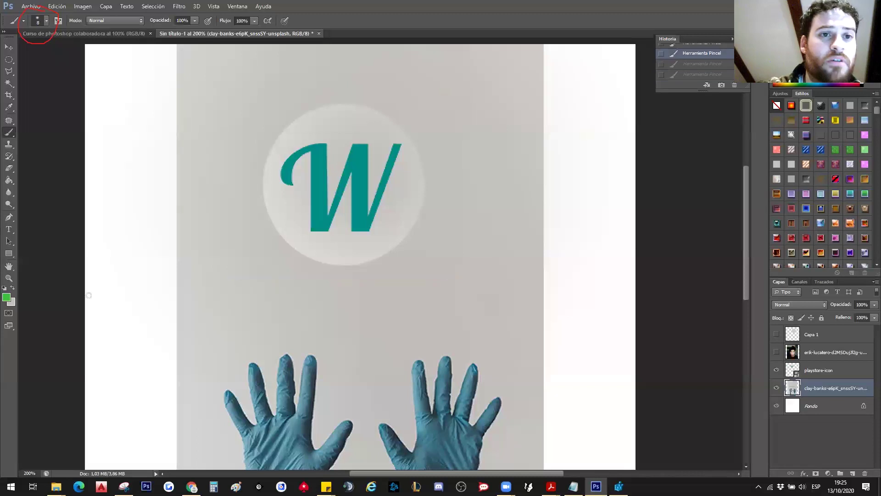
Step: Repaint the line under the logo and a vertical edge, then undo both via History
drag(210, 275, 437, 274)
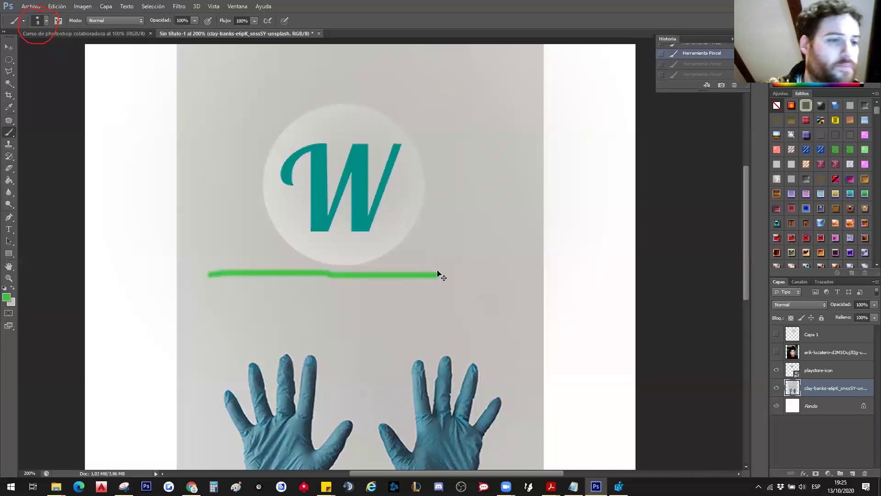
key(ctrl+alt+z)
drag(212, 275, 471, 275)
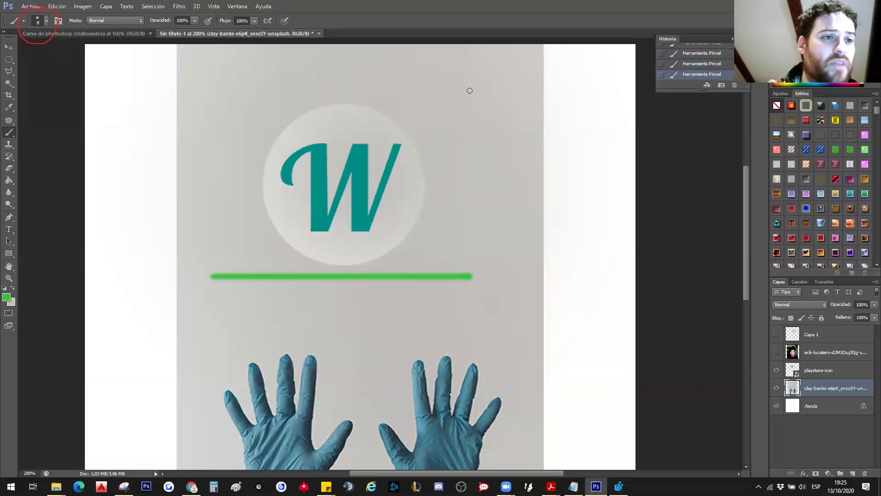
shift+click(470, 90)
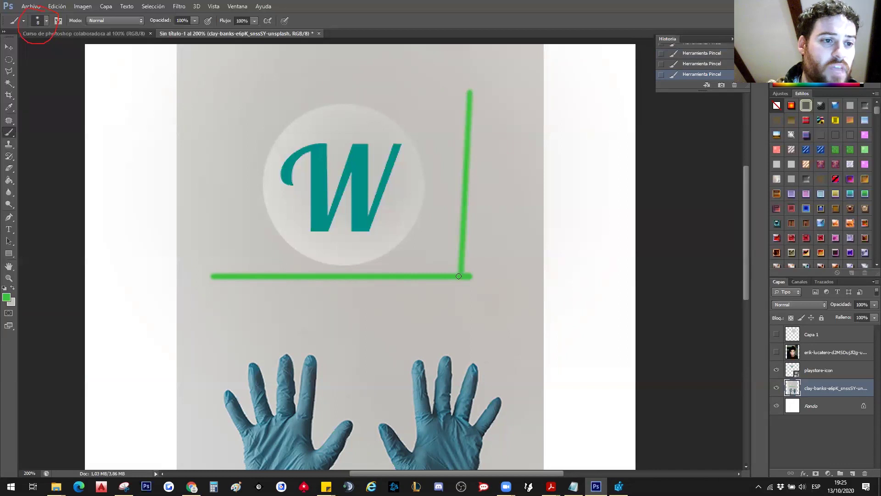
key(ctrl+z)
key(ctrl+z)
key(ctrl+z)
click(706, 64)
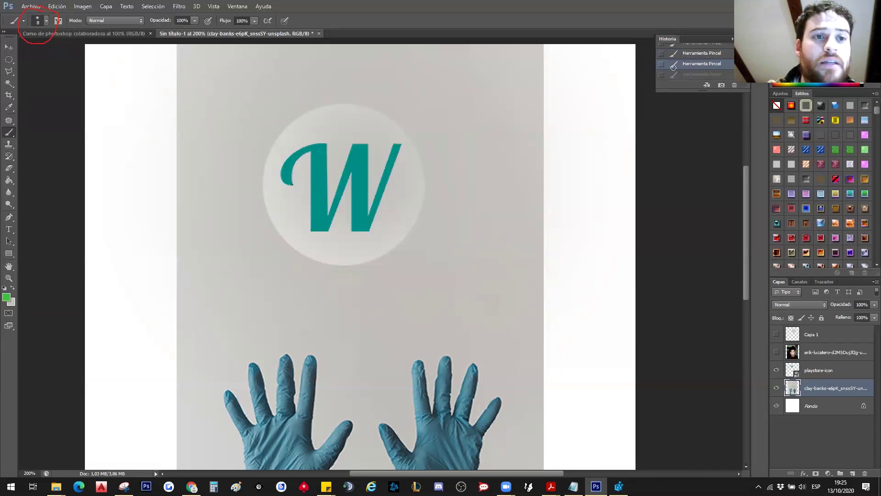
Step: Draw a straight-edged green rectangle around the W logo and zoom out to the whole poster
drag(224, 276, 454, 278)
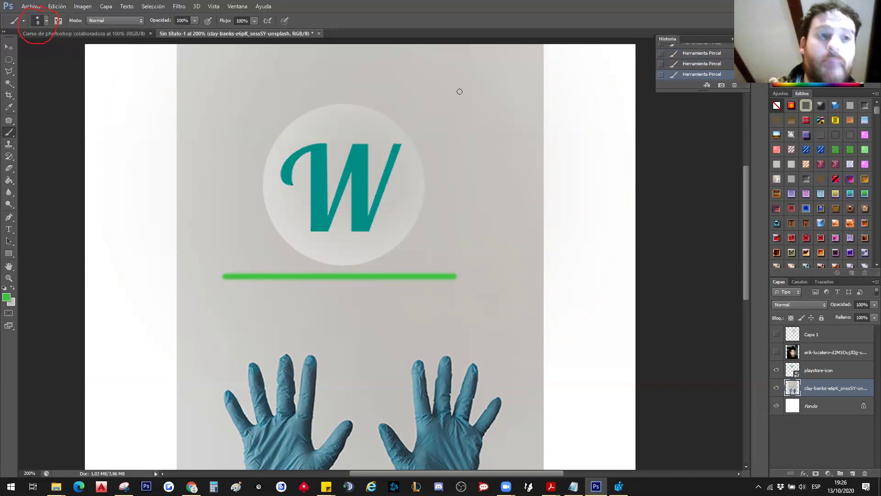
shift+click(458, 92)
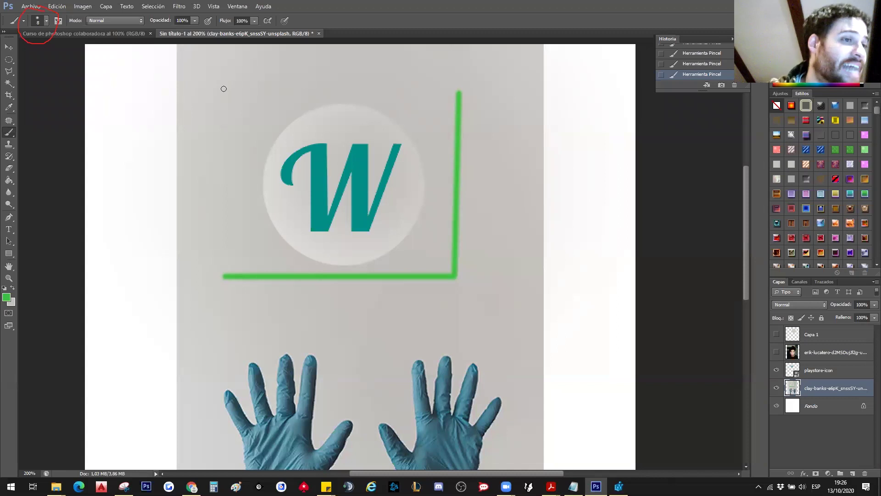
shift+click(224, 88)
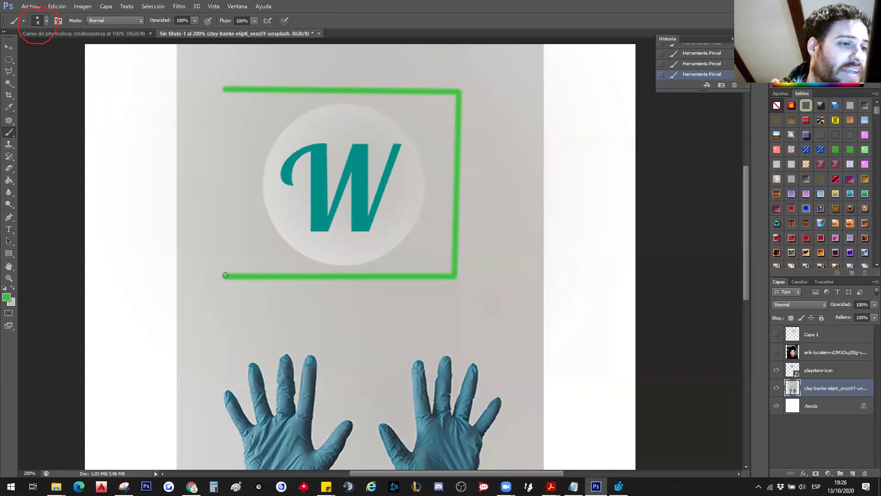
shift+click(225, 275)
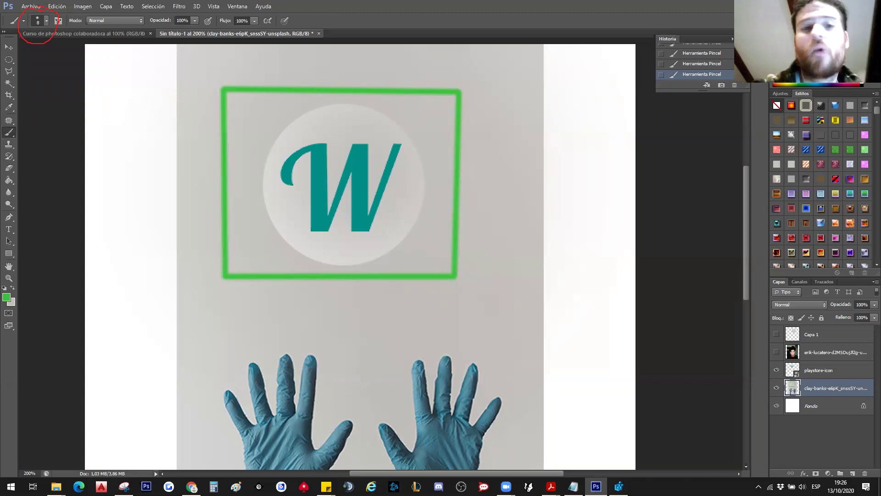
key(ctrl+minus)
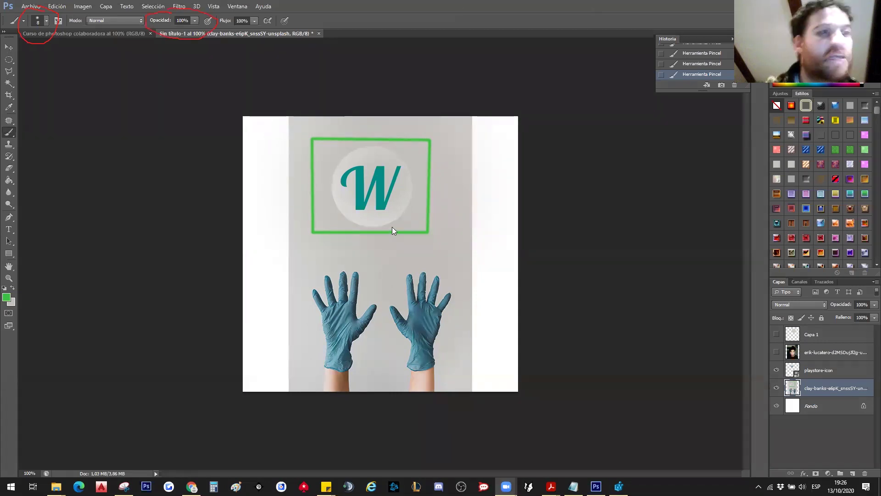
Step: Paint a straight solid green line below the W logo frame, redoing the wavy first attempt
scroll(375, 237, up, 1)
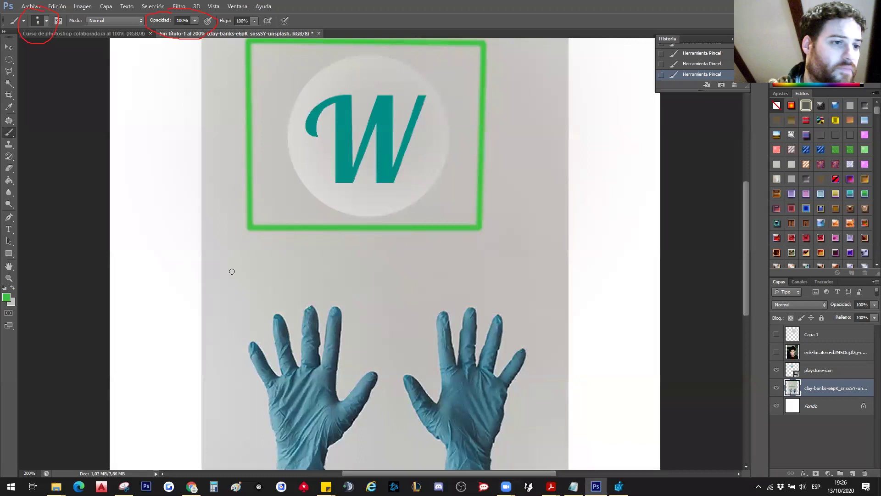
drag(215, 266, 514, 266)
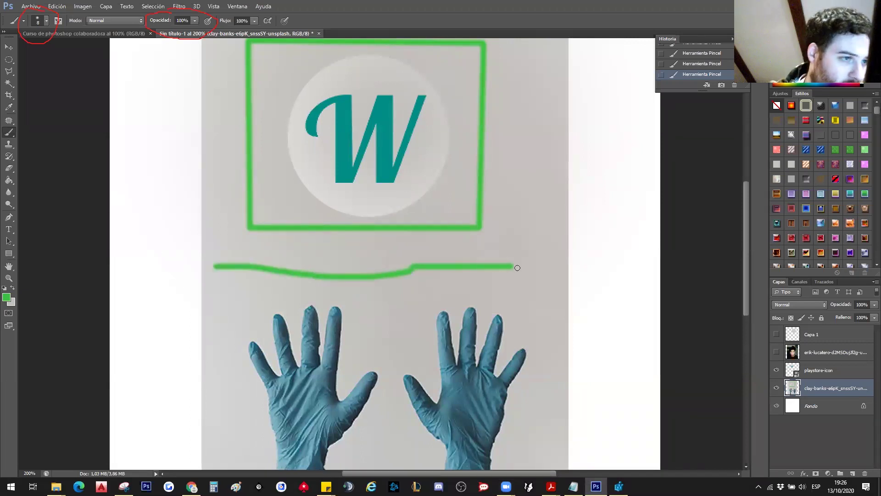
key(ctrl+z)
drag(201, 262, 579, 263)
Step: Paint a second straight green line at 42% opacity beneath the solid one
click(195, 20)
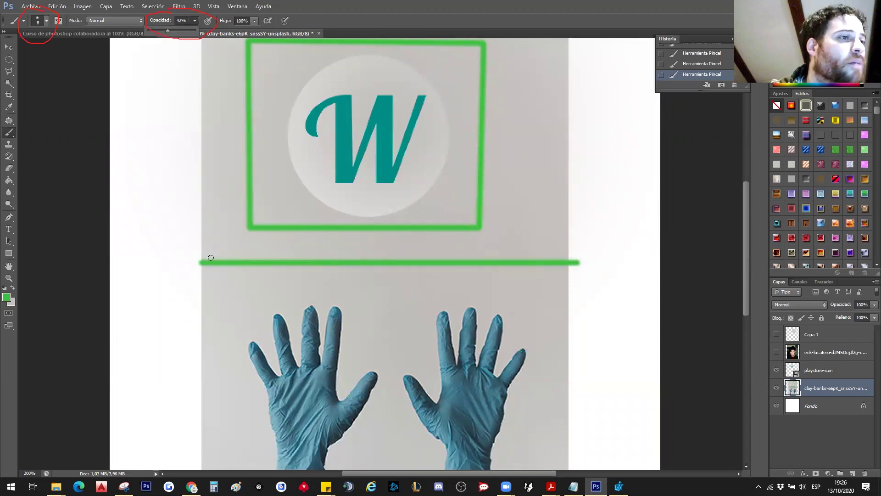
drag(194, 284, 594, 286)
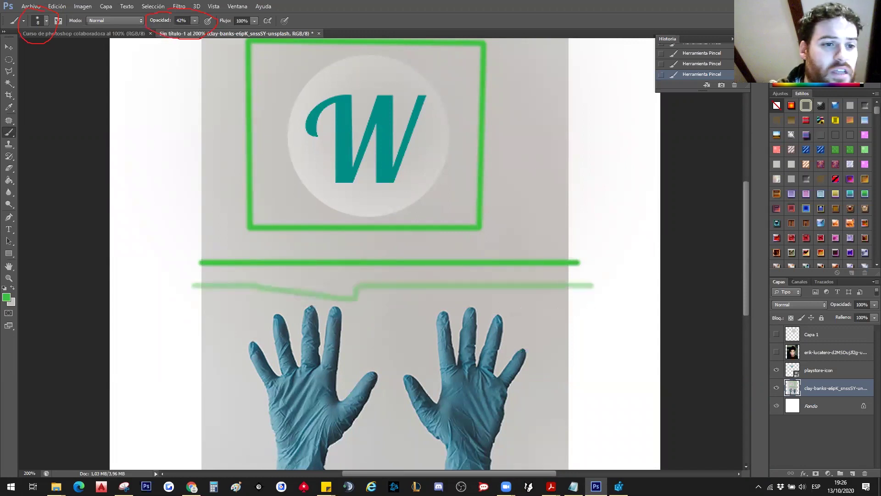
key(ctrl+z)
drag(201, 289, 583, 285)
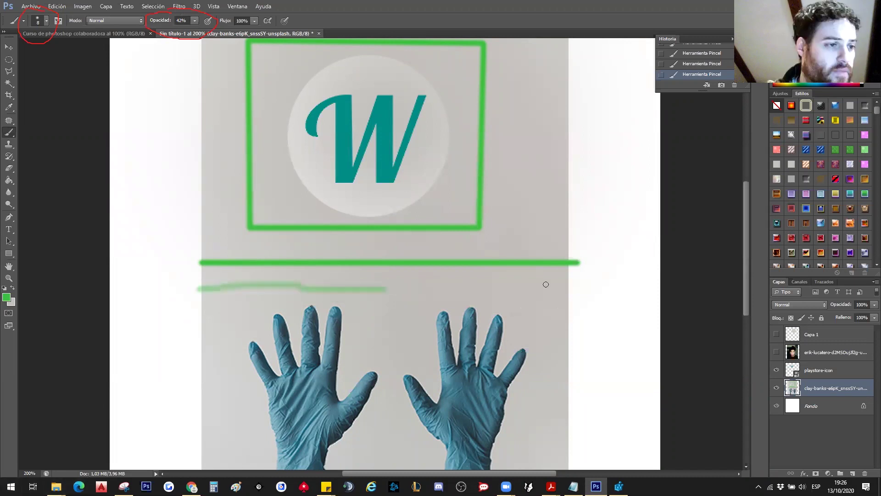
key(ctrl+z)
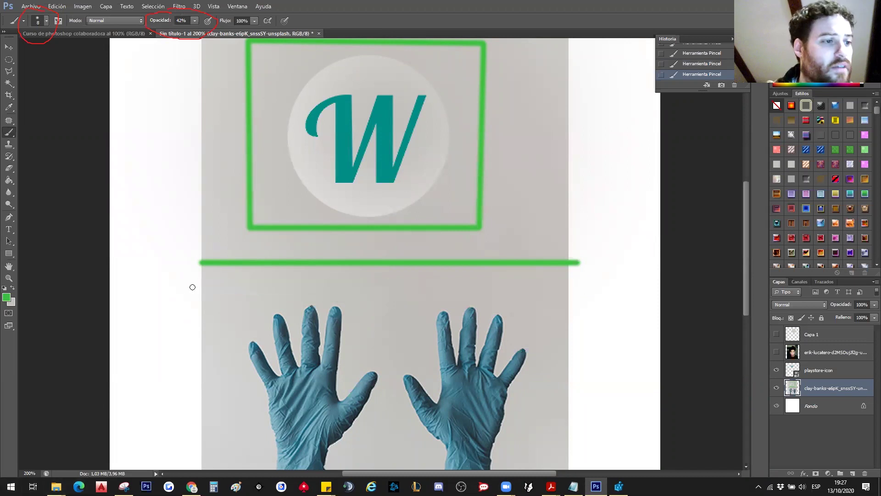
drag(191, 287, 580, 283)
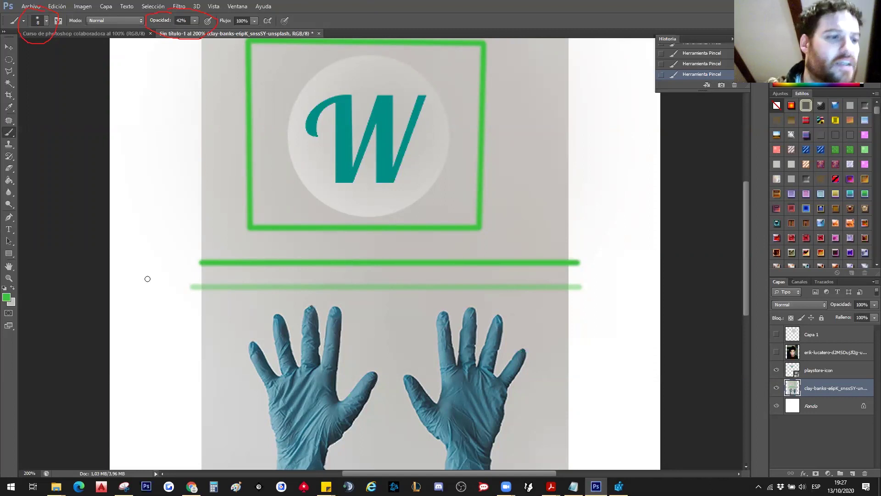
Step: Draw a third Shift-click straight green line at 71% opacity, then zoom in on the lines
click(195, 21)
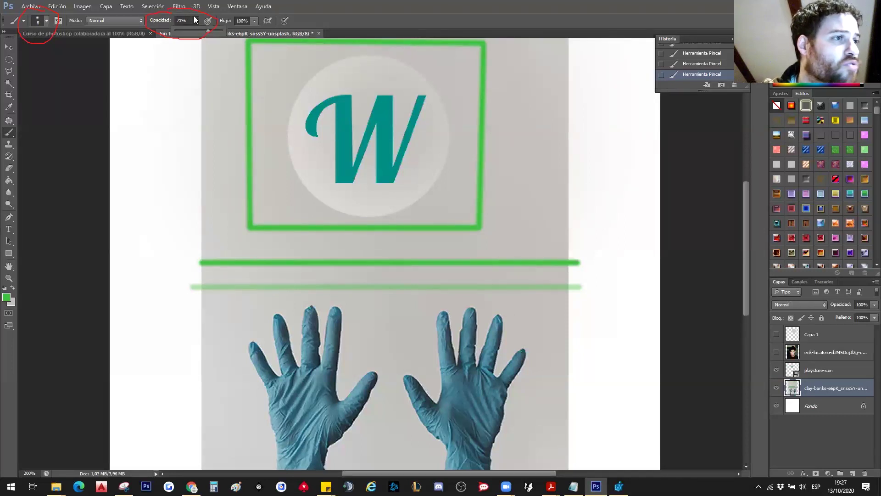
click(194, 276)
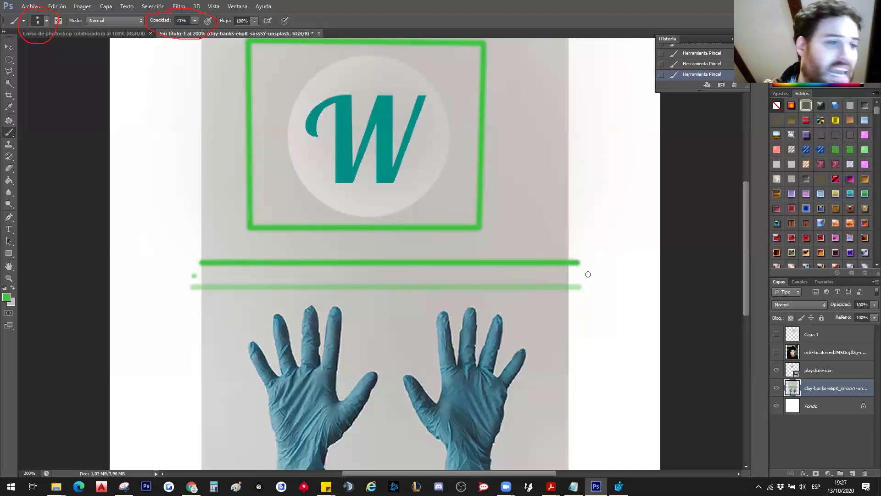
shift+click(588, 274)
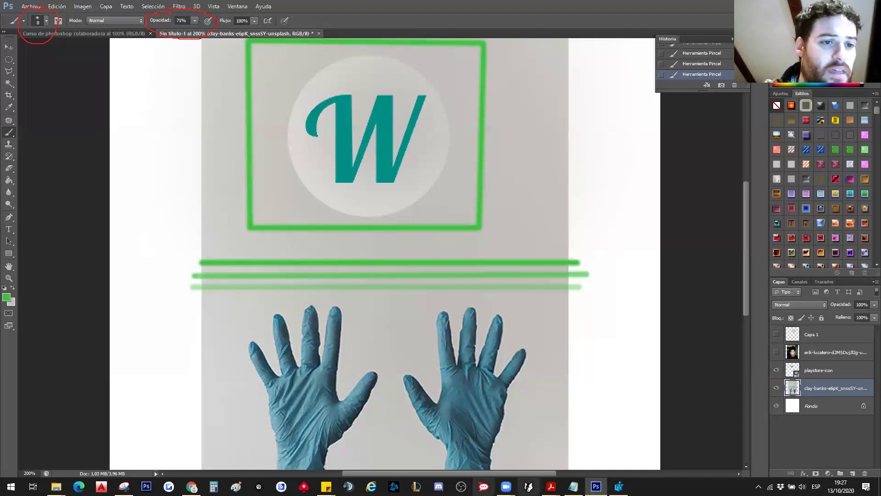
ctrl+click(334, 278)
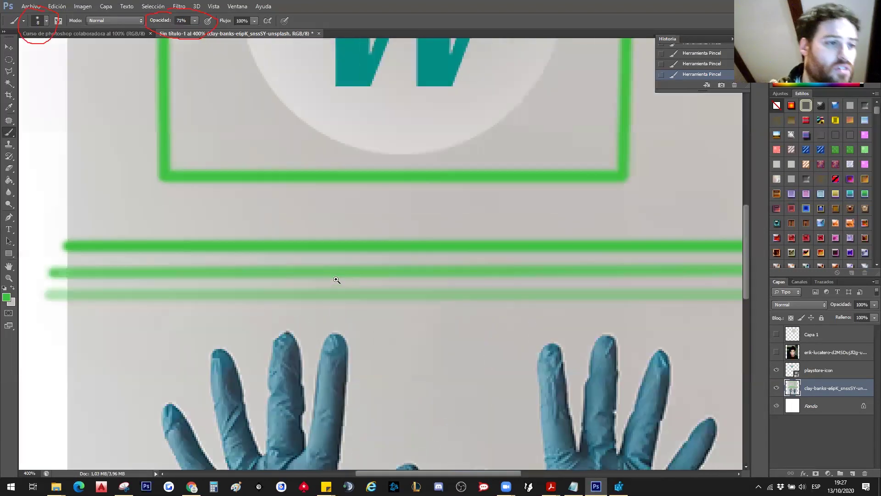
Step: Zoom in closer on the lines and set brush opacity back to 100%
ctrl+click(337, 279)
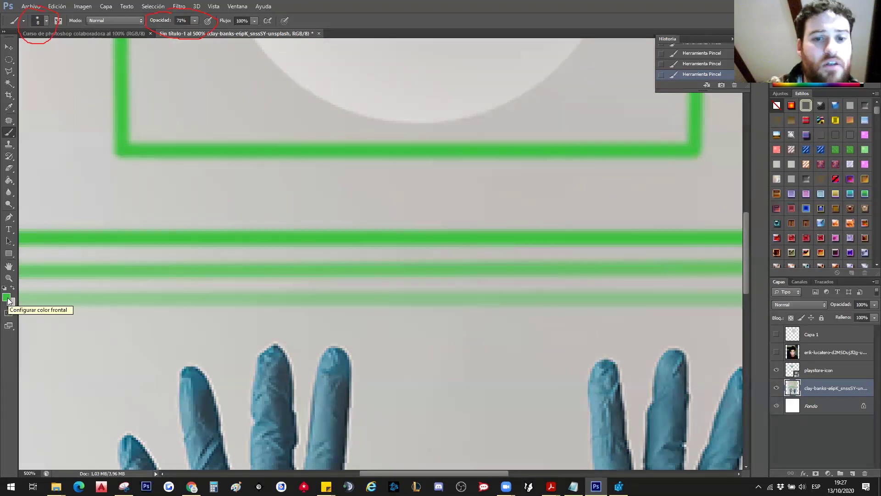
click(196, 20)
drag(195, 30, 221, 31)
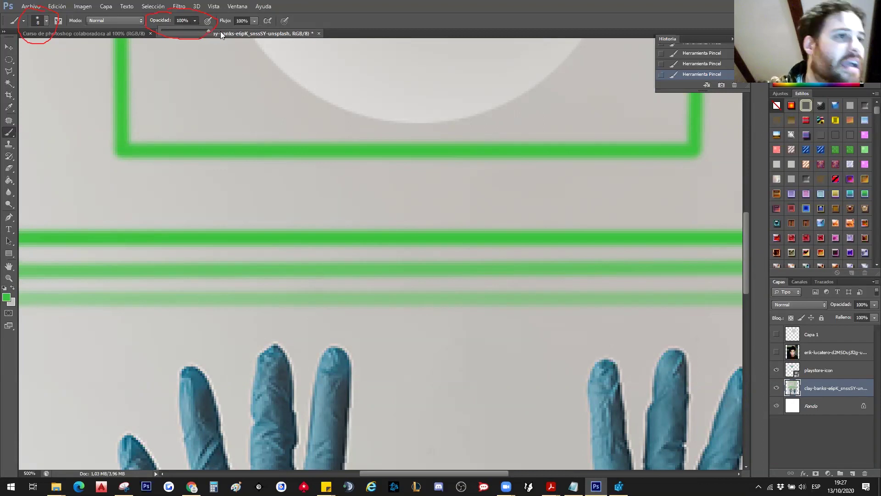
mouse_move(232, 10)
mouse_down()
mouse_move(207, 23)
mouse_move(232, 42)
mouse_up()
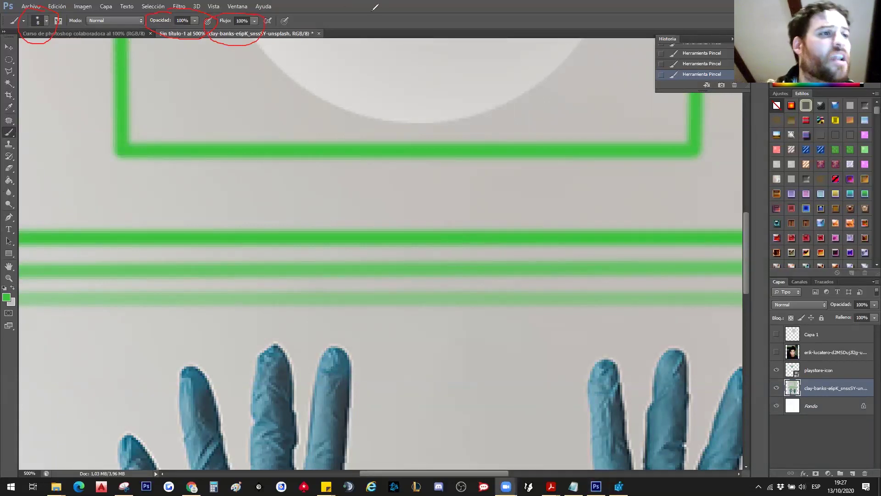
Step: Set brush flow to 49% and paint a soft green line under the logo frame
key(shift+4)
key(shift+9)
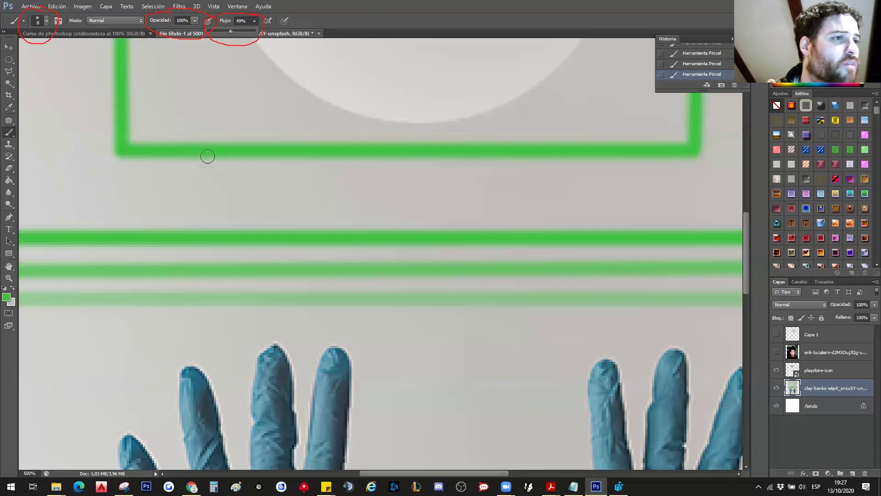
drag(162, 198, 398, 196)
drag(460, 204, 607, 198)
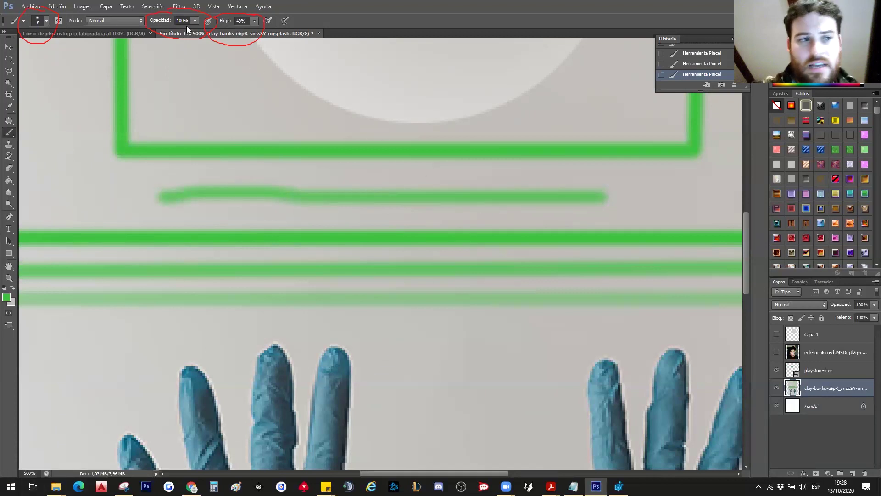
Step: Paint a 100%-flow green line inside the frame's bottom edge, keeping Normal mode, and open the Brush panel
click(232, 17)
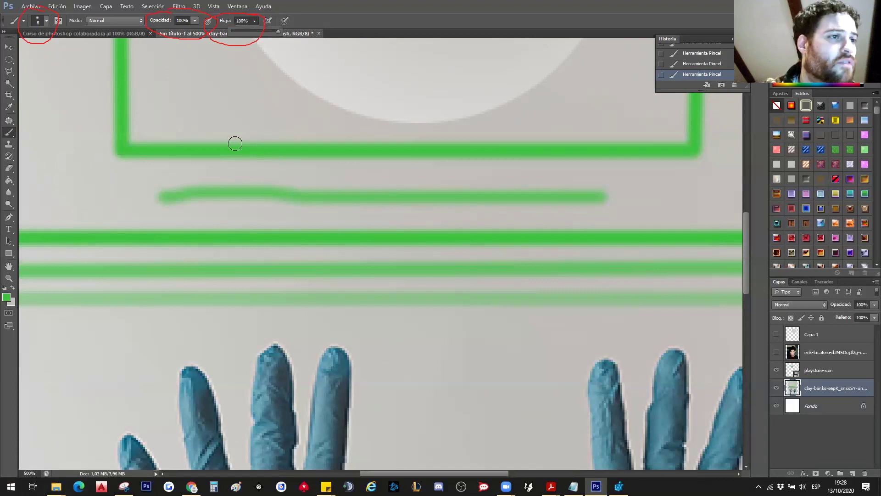
drag(203, 134, 599, 135)
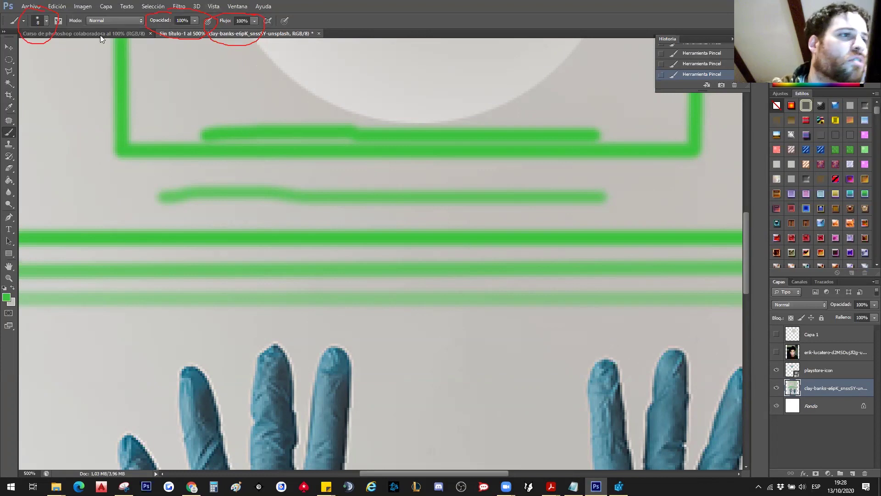
click(115, 21)
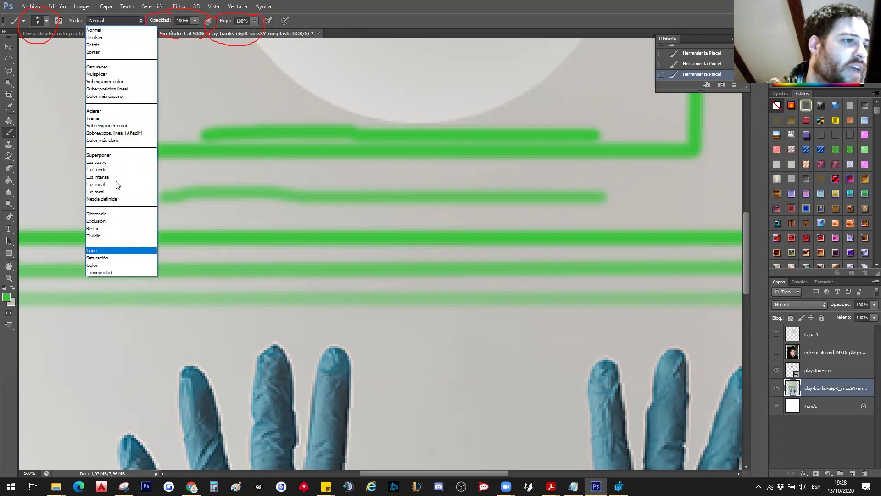
click(127, 21)
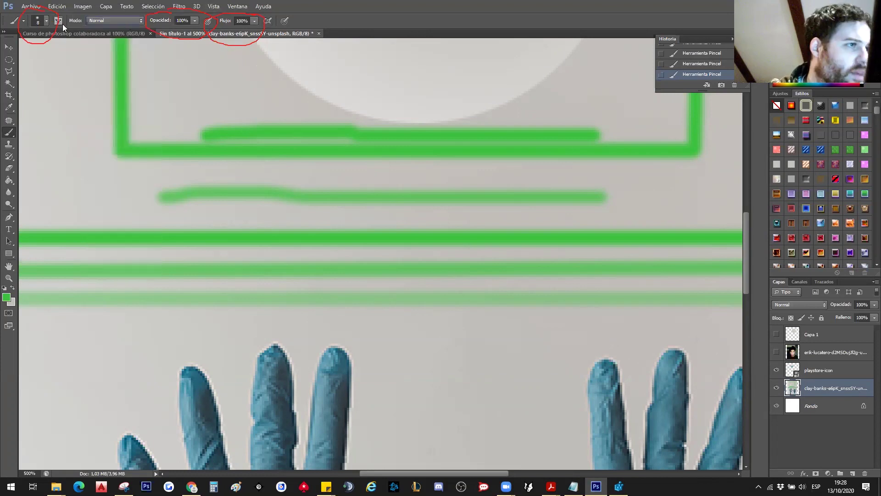
click(61, 23)
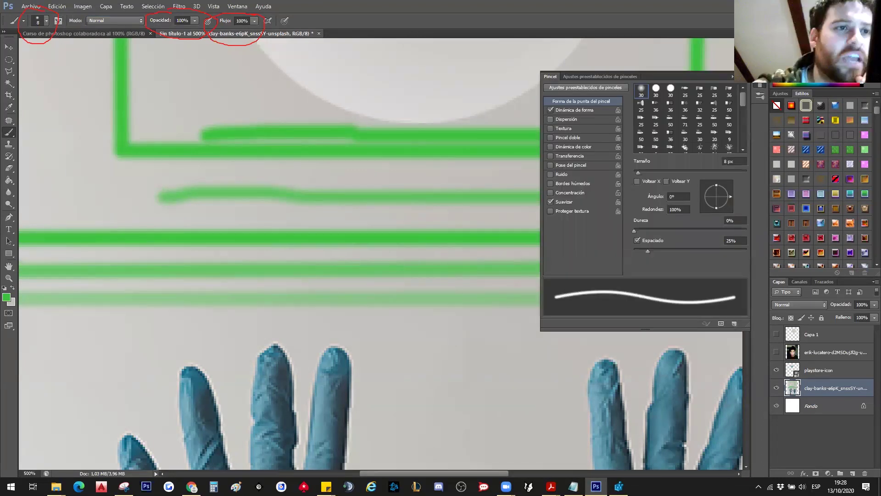
Step: Zoom the poster to 100% and open the History panel, scrolling up to earlier states
scroll(378, 194, down, 4)
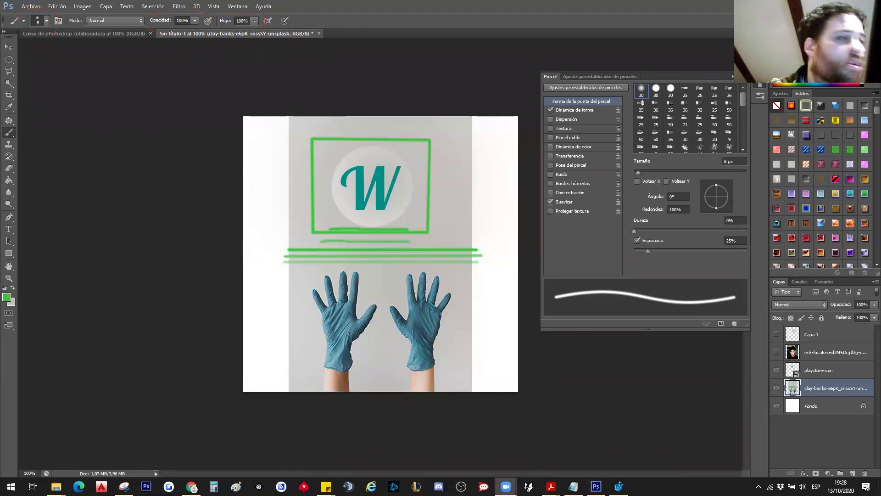
click(760, 85)
scroll(687, 66, up, 3)
scroll(688, 69, up, 2)
scroll(689, 70, up, 3)
scroll(691, 72, up, 2)
scroll(690, 72, up, 2)
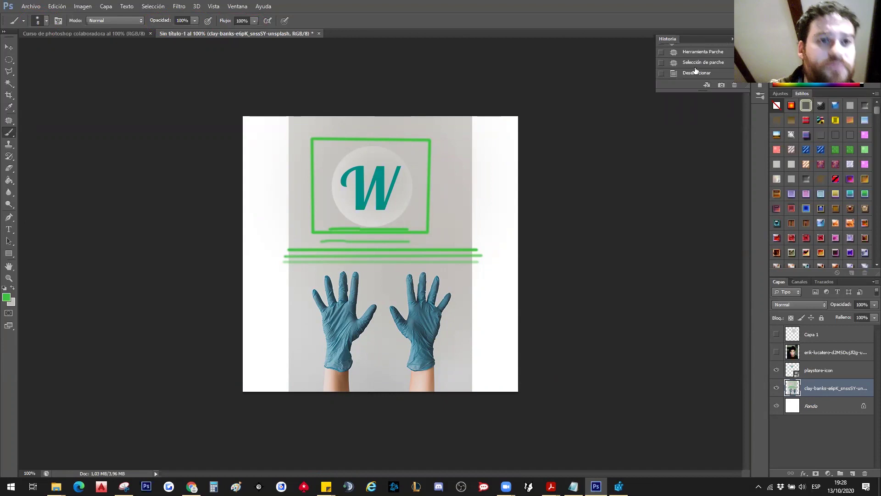
Step: Revert to the Herramienta Pincel state before the green strokes and toggle the Brush panel
click(697, 70)
scroll(699, 70, down, 3)
click(705, 68)
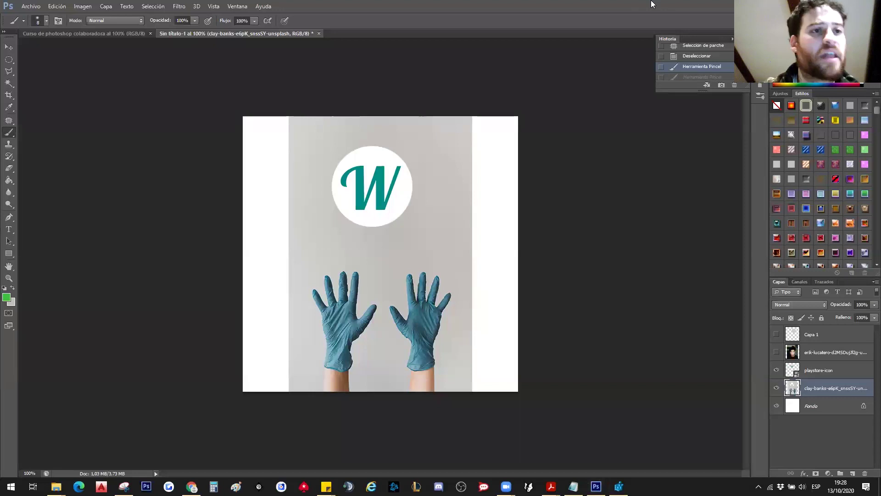
click(58, 20)
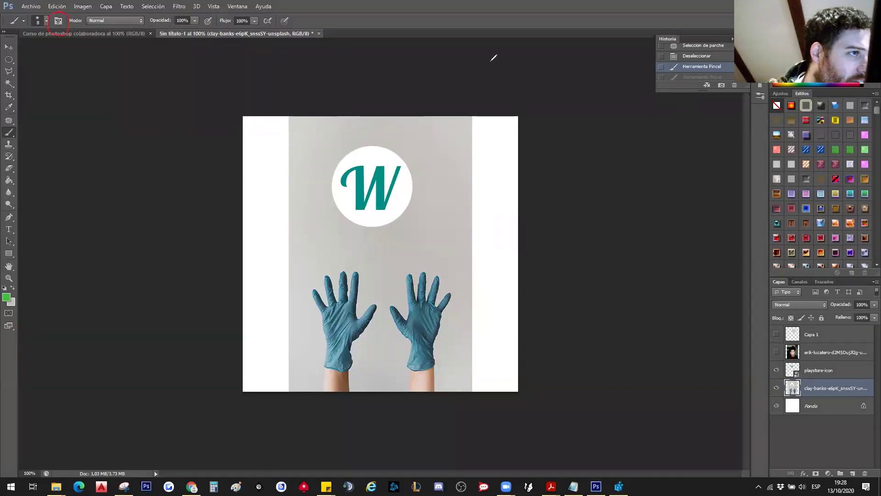
click(58, 21)
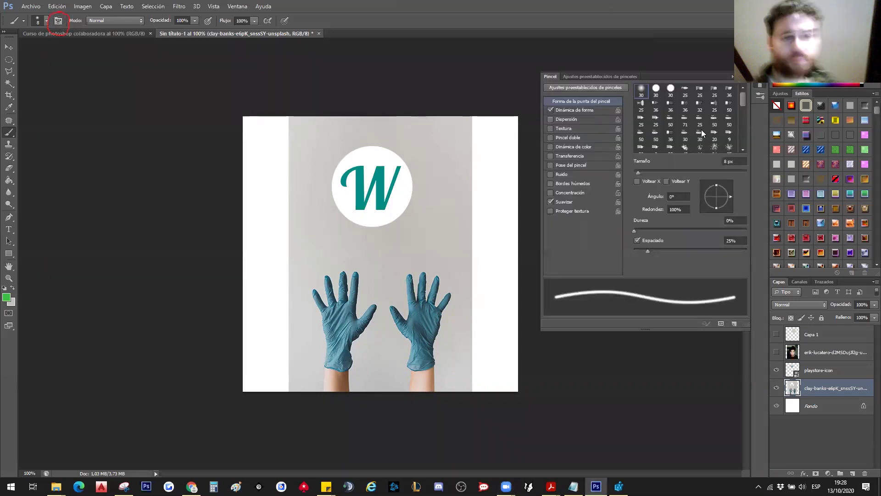
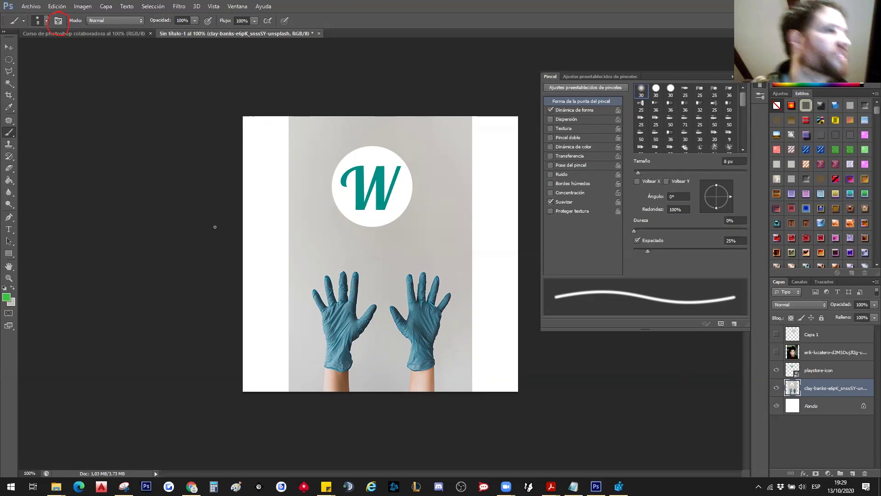
Step: Choose the 30 px hard round brush tip at 100% hardness from the presets
click(58, 20)
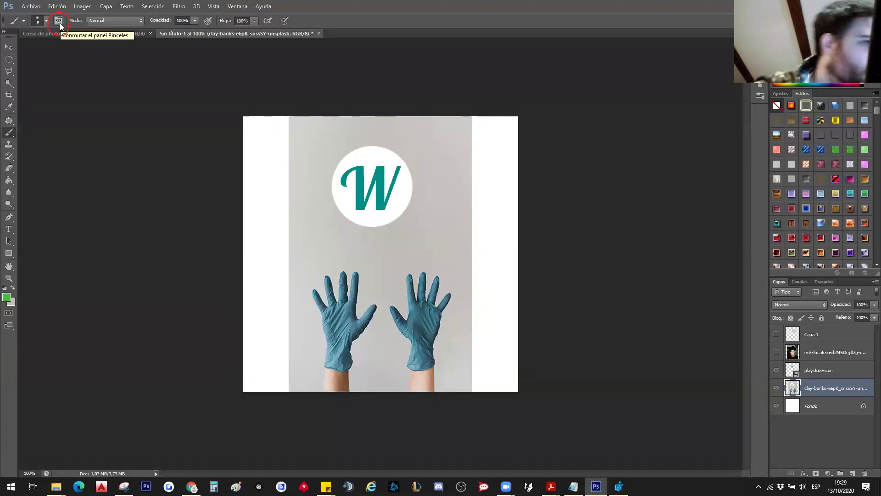
click(59, 22)
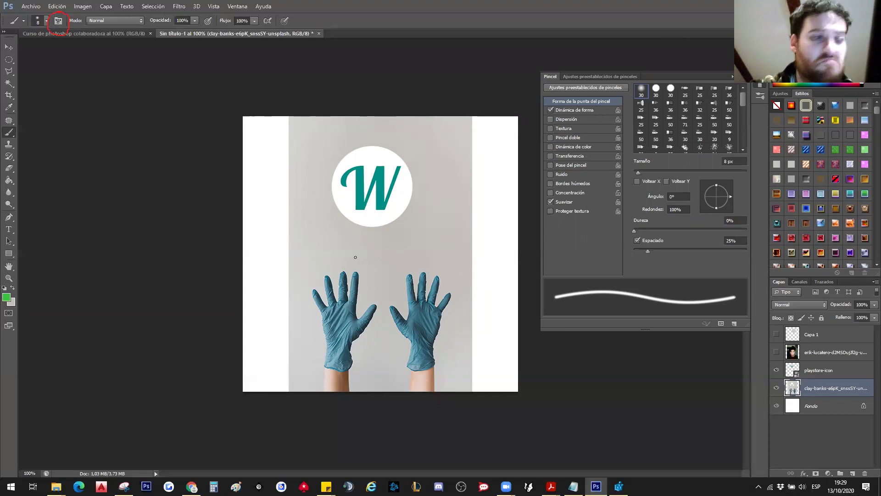
click(47, 20)
click(47, 20)
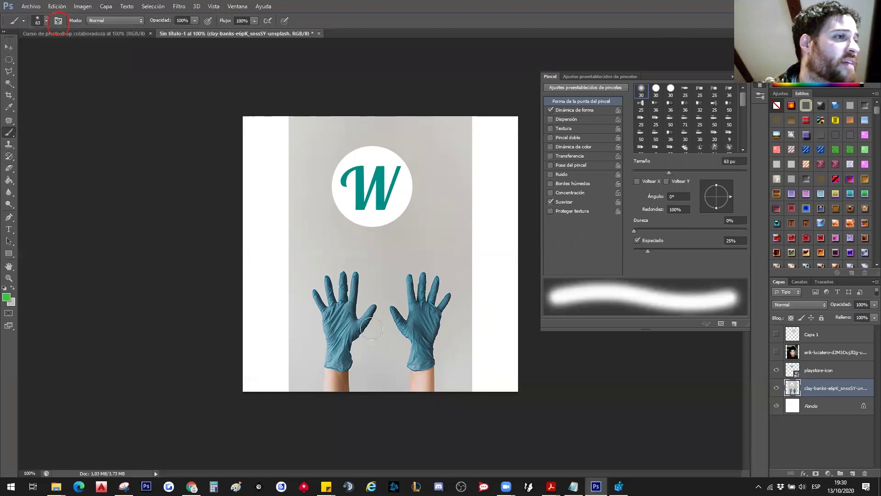
click(656, 90)
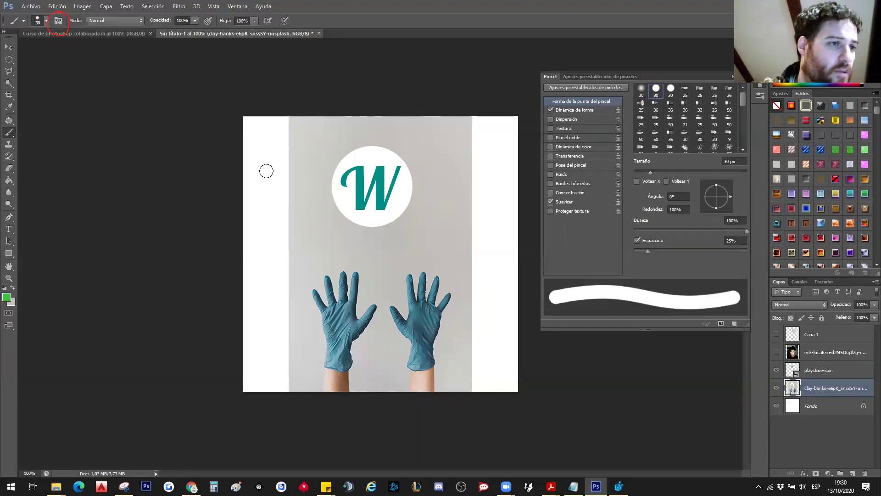
Step: Paint a thick green stroke across the W logo and four green dots around it
drag(267, 171, 482, 172)
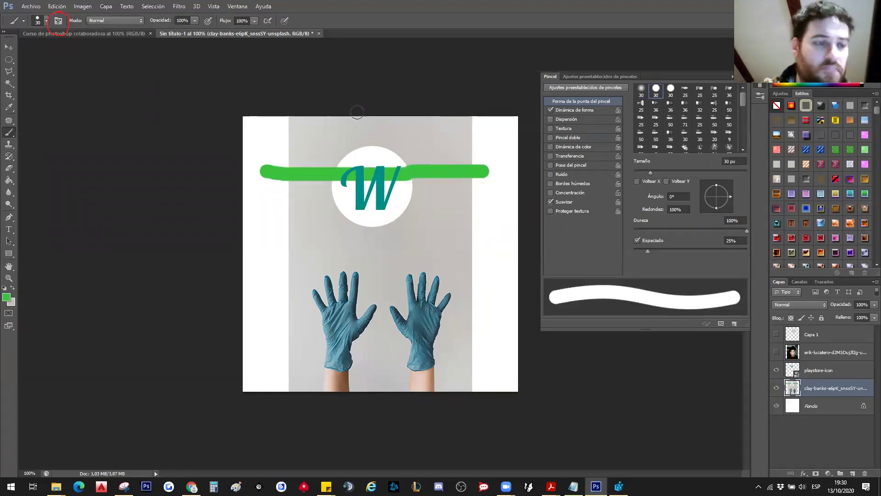
click(307, 136)
click(402, 144)
click(458, 215)
click(459, 154)
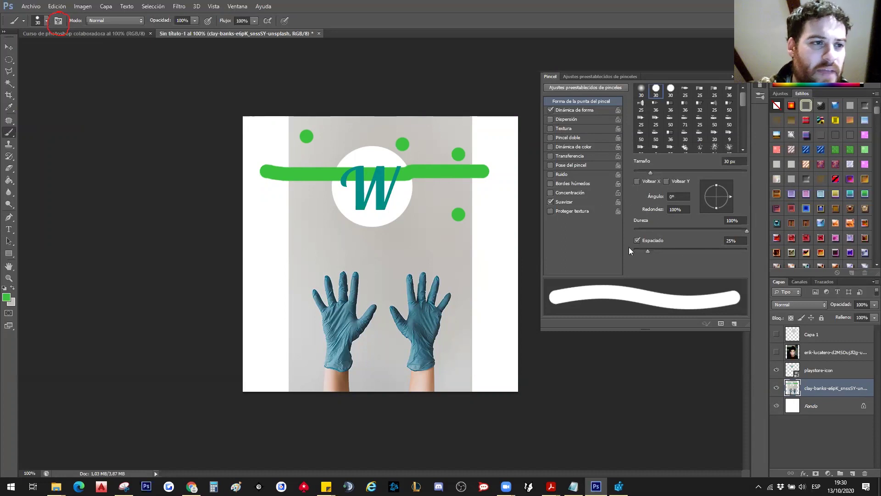
Step: Paint a thick stroke below the W with a larger brush, then a thin 12 px line near the top
drag(650, 173, 669, 168)
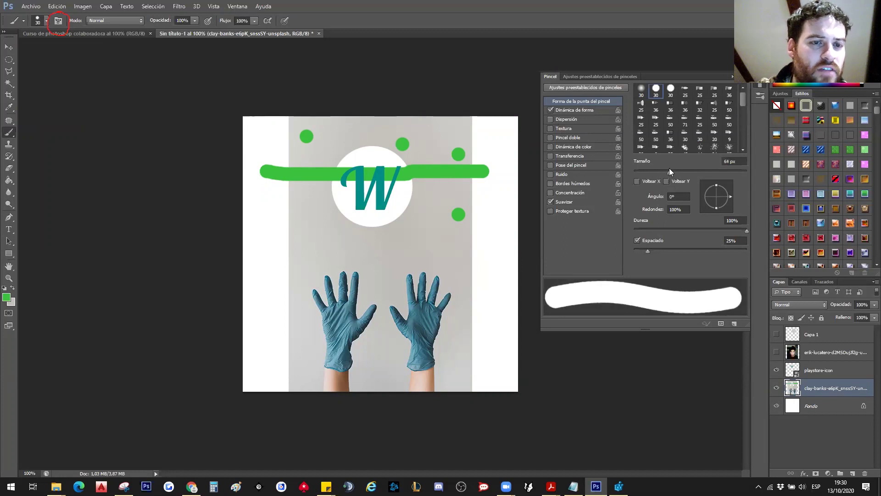
drag(269, 219, 378, 224)
drag(669, 170, 640, 171)
drag(348, 132, 438, 140)
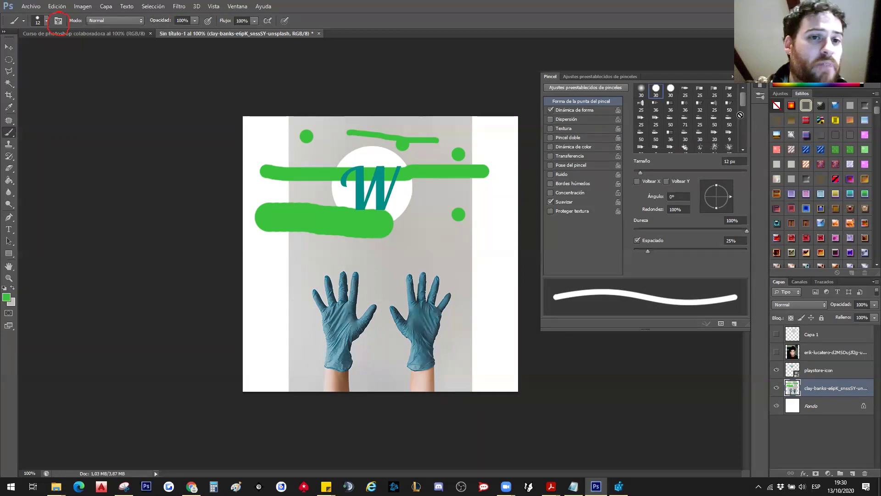
Step: With the 24 px scattered tip, dab green spatter on the right and paint a large S-shaped stroke
click(717, 147)
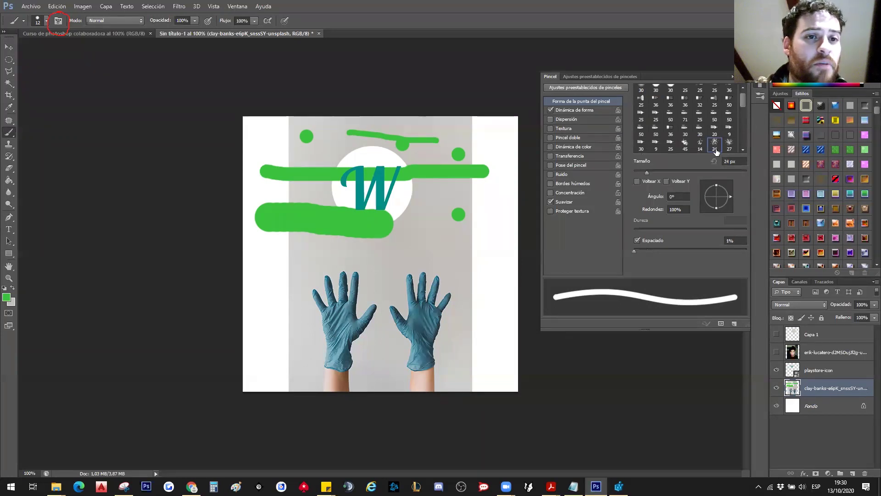
click(423, 240)
click(443, 243)
drag(452, 267, 459, 281)
click(464, 240)
click(488, 266)
click(505, 215)
click(480, 256)
click(494, 236)
click(502, 282)
drag(504, 317, 475, 317)
mouse_move(491, 287)
mouse_down()
mouse_move(514, 339)
mouse_move(381, 361)
mouse_up()
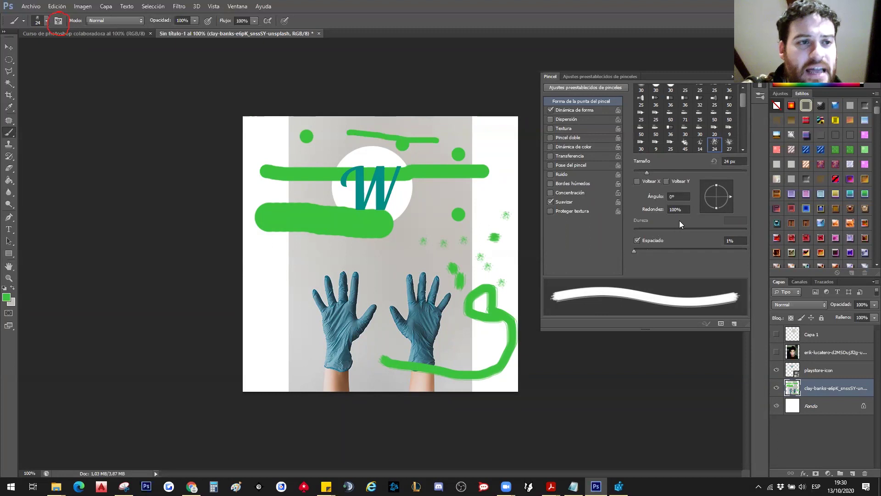
Step: Rotate the brush tip angle to 30°, then to 90°
click(684, 196)
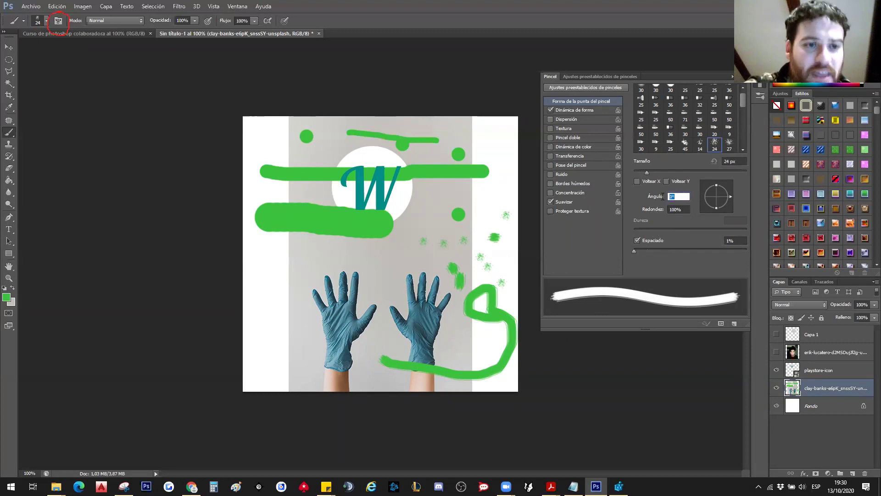
text(30)
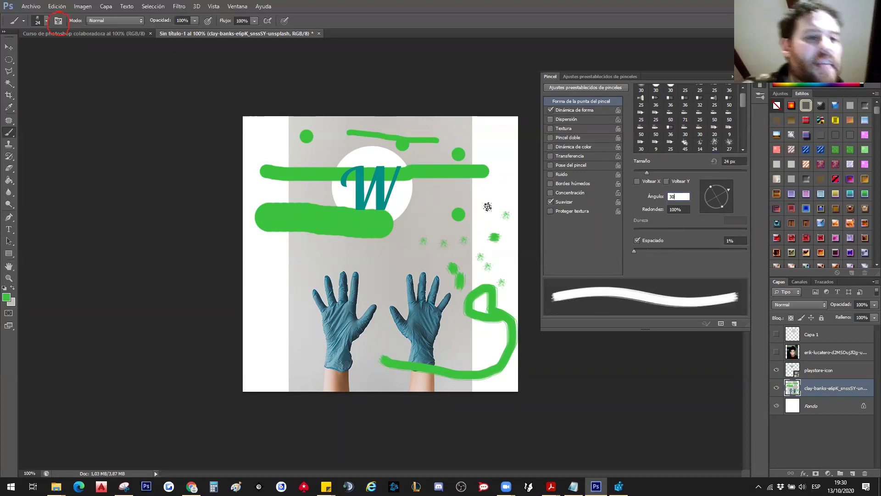
click(484, 202)
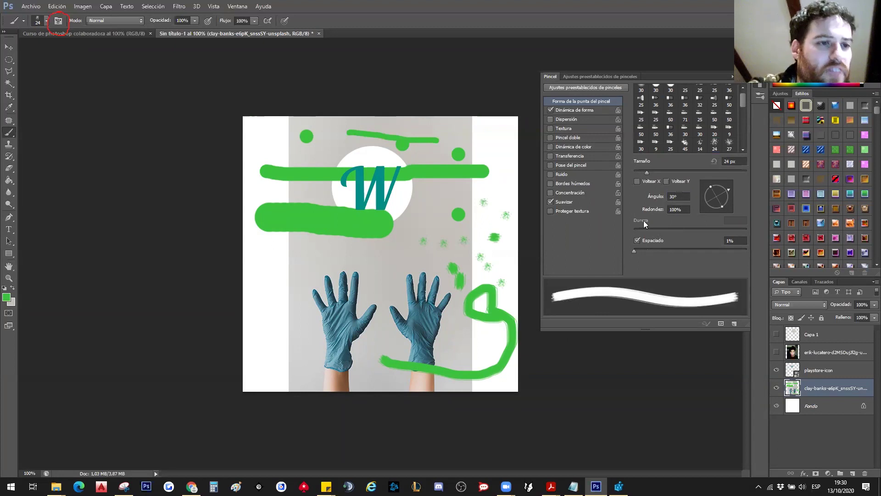
double_click(682, 196)
text(50)
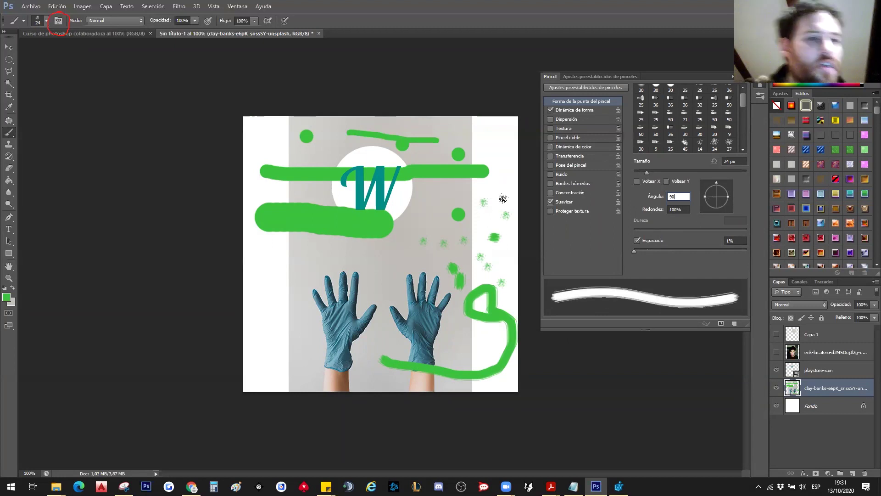
key(Return)
Step: Zoom in on the strokes and reset the brush tip angle to 0°
ctrl+click(483, 195)
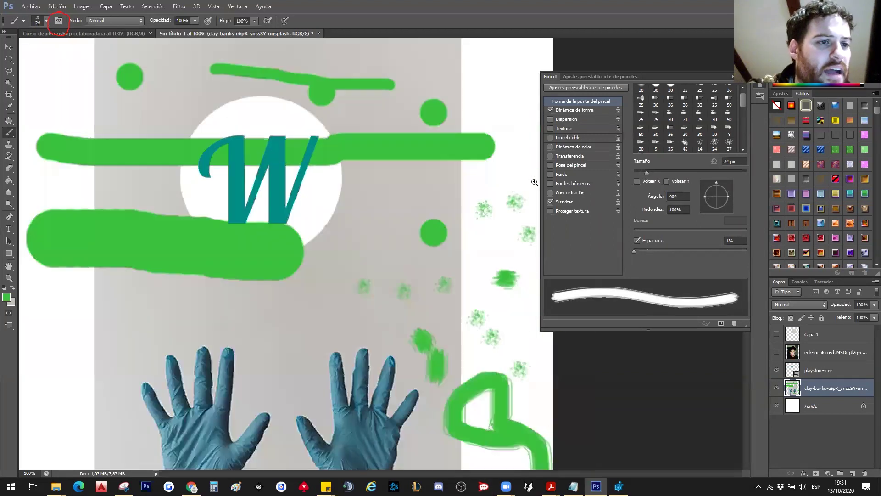
ctrl+click(526, 194)
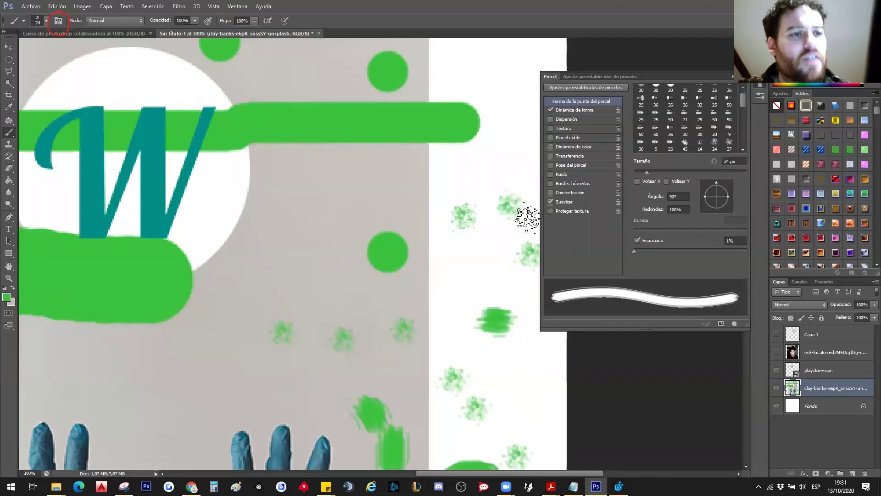
ctrl+alt+click(373, 296)
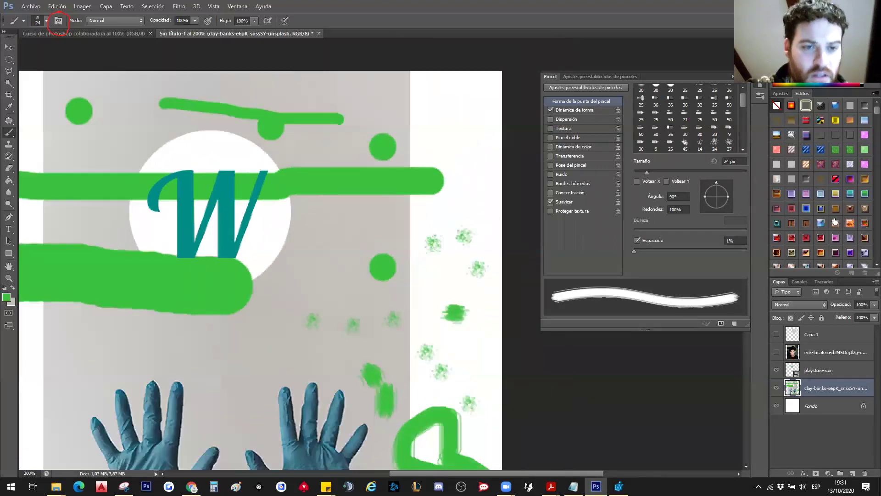
click(689, 196)
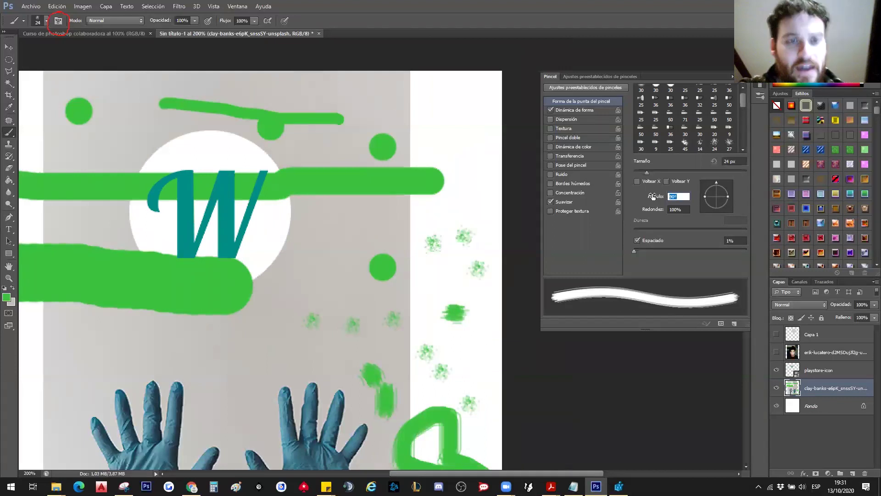
text(0)
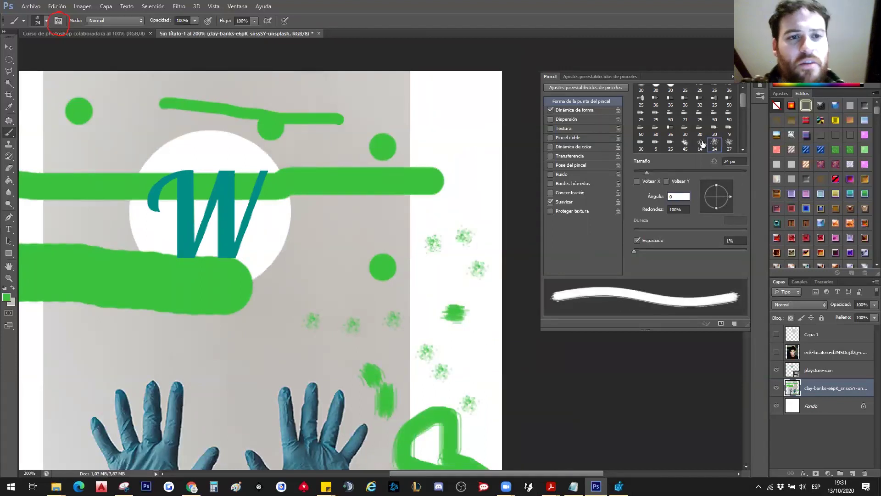
Step: With a 30 px round tip at 41% hardness, paint a soft wavy green stroke below the logo
scroll(656, 97, up, 1)
click(656, 90)
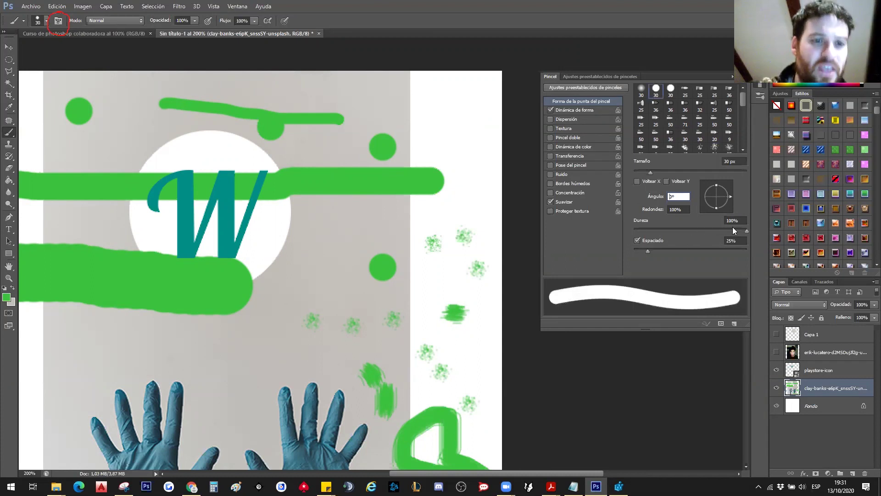
drag(745, 231, 680, 231)
mouse_move(173, 346)
mouse_down()
mouse_move(284, 342)
mouse_move(380, 246)
mouse_up()
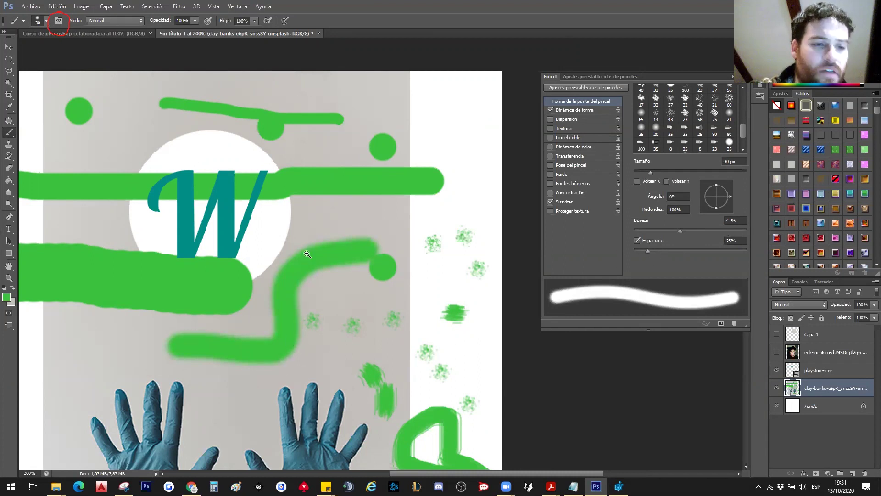
key(ctrl+minus)
key(ctrl+minus)
key(ctrl+plus)
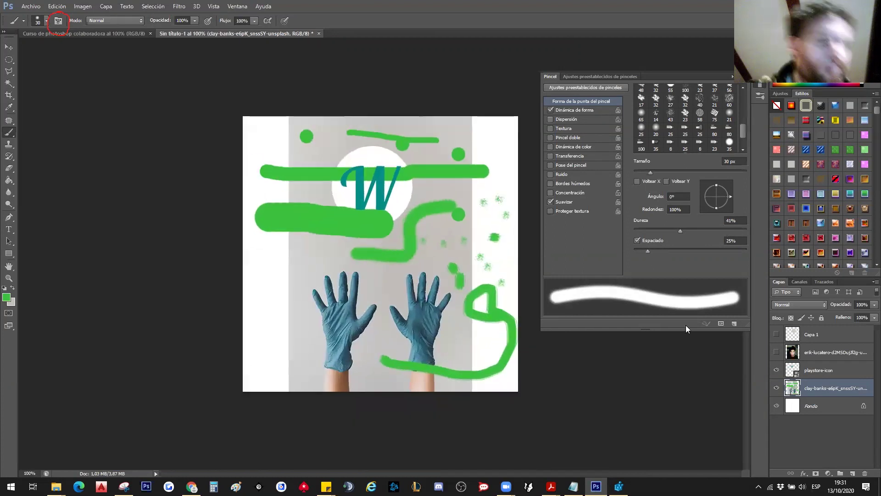
Step: Raise brush spacing to about 180% and paint a row of separate green dots beside the gloves
drag(648, 251, 711, 252)
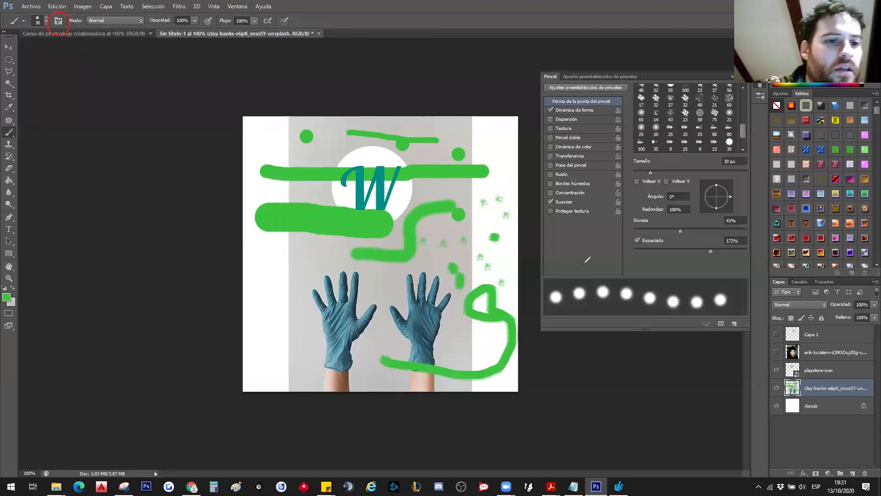
drag(595, 263, 634, 265)
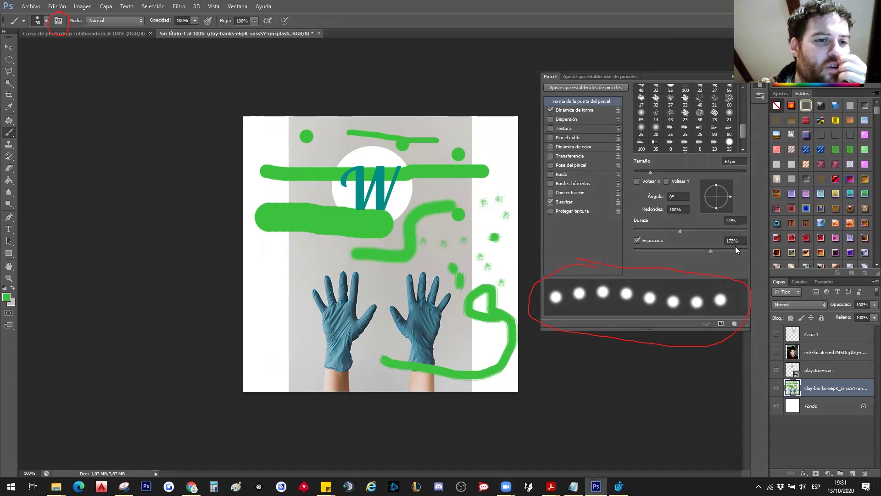
drag(710, 250, 636, 248)
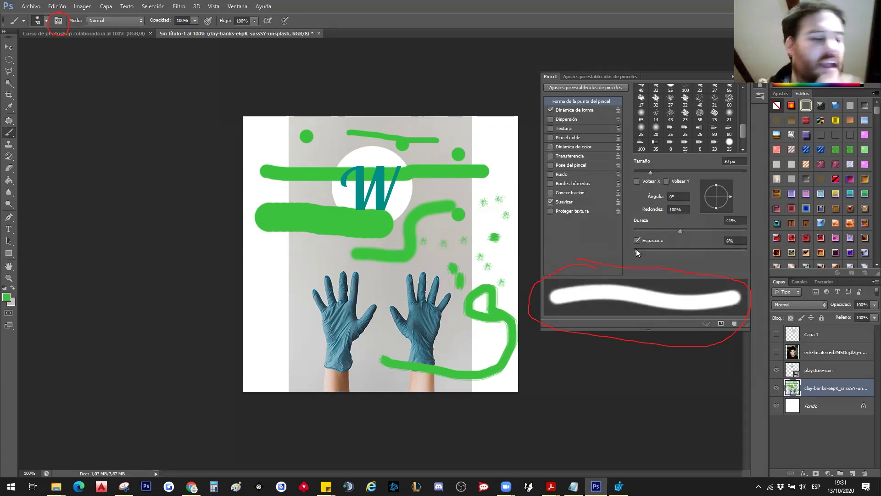
drag(636, 249, 709, 249)
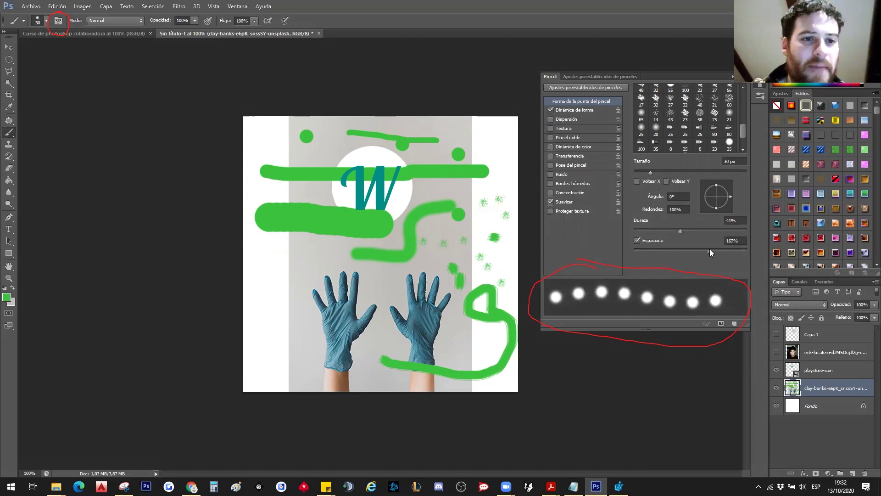
drag(643, 251, 712, 254)
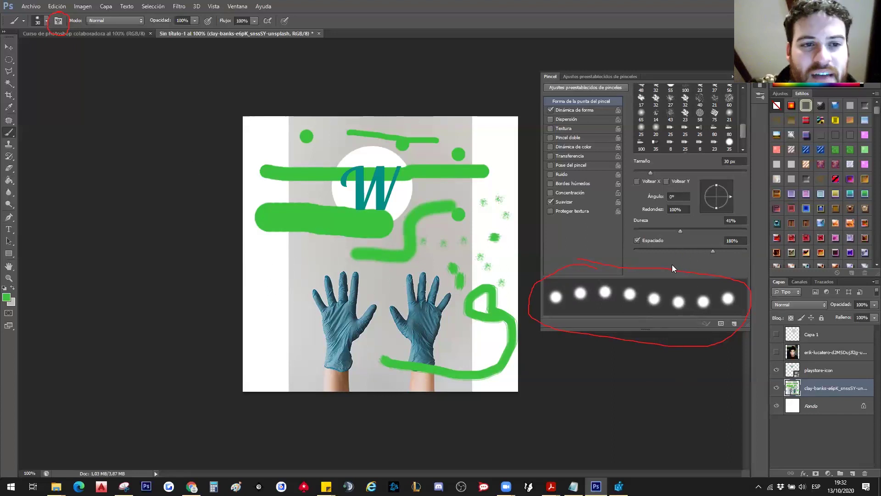
mouse_move(253, 298)
mouse_down()
mouse_move(395, 290)
mouse_move(448, 317)
mouse_move(477, 360)
mouse_move(445, 378)
mouse_move(285, 366)
mouse_move(270, 301)
mouse_move(289, 250)
mouse_move(380, 268)
mouse_move(469, 247)
mouse_move(498, 137)
mouse_move(450, 138)
mouse_move(339, 210)
mouse_move(252, 241)
mouse_up()
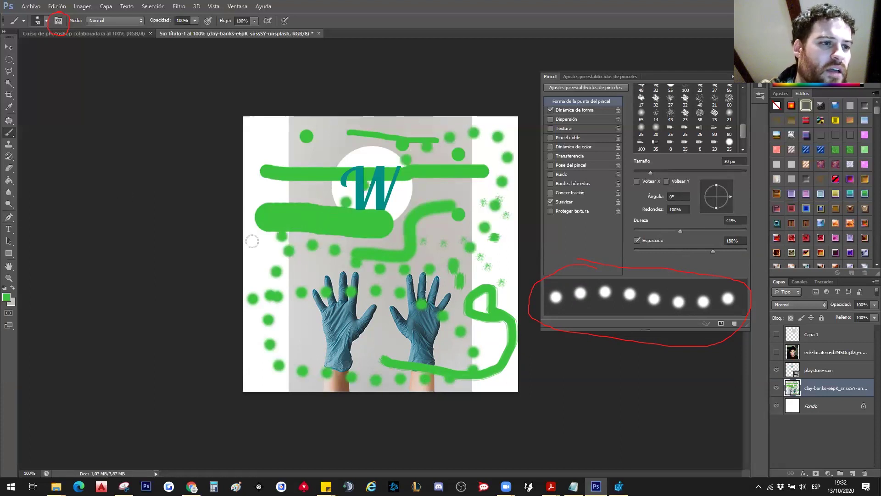
Step: Create a new blank white document, Sin título-2, with width and height of 100 cm
click(31, 6)
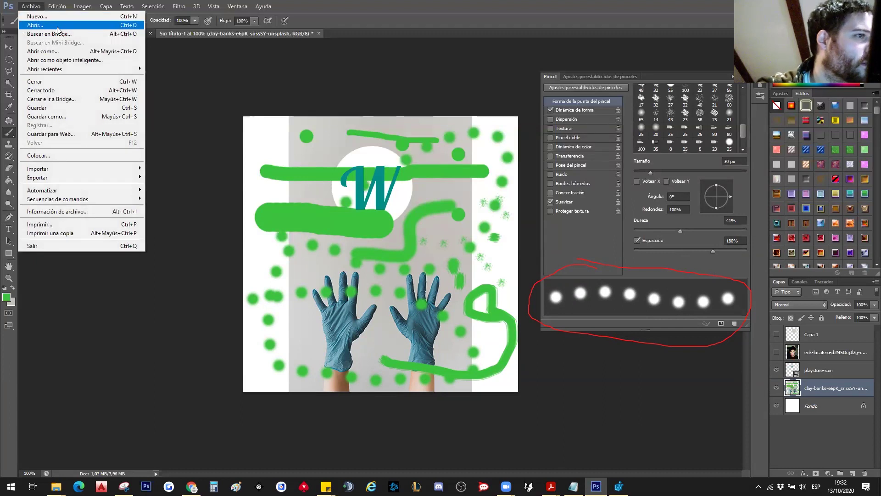
click(59, 26)
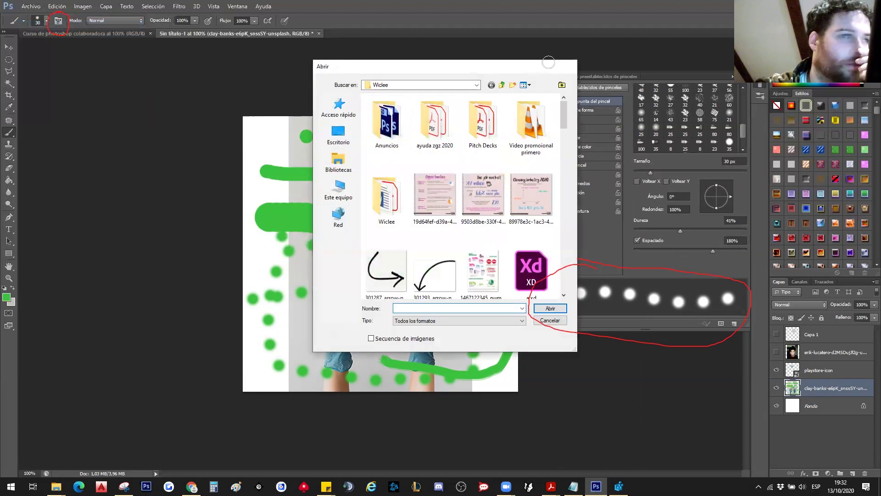
click(569, 67)
click(31, 6)
click(435, 212)
click(430, 232)
key(shift+Tab)
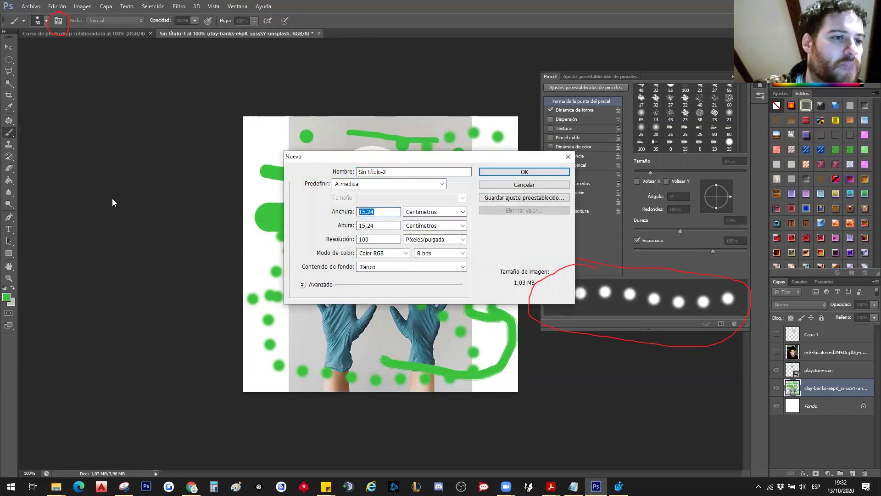
text(100)
double_click(374, 225)
text(100)
click(520, 173)
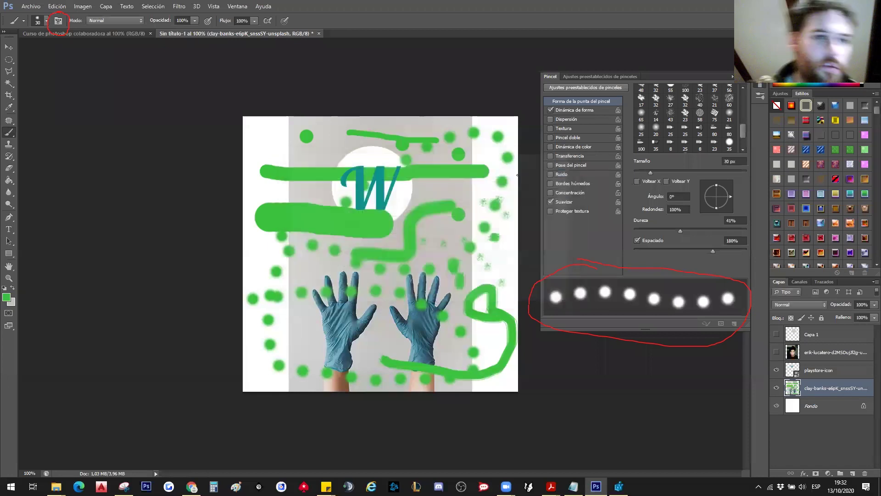
scroll(291, 120, up, 1)
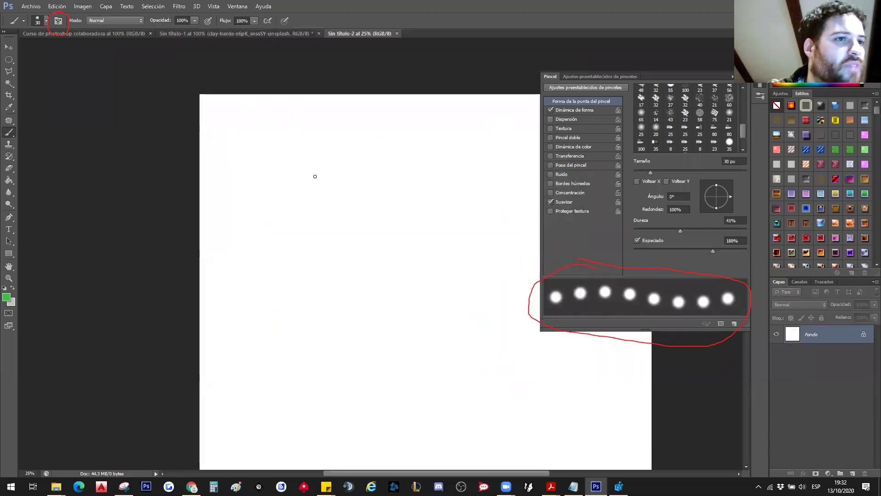
Step: Paint green dots, a dotted horizontal line and a closed dotted outline shape on the new canvas
click(319, 109)
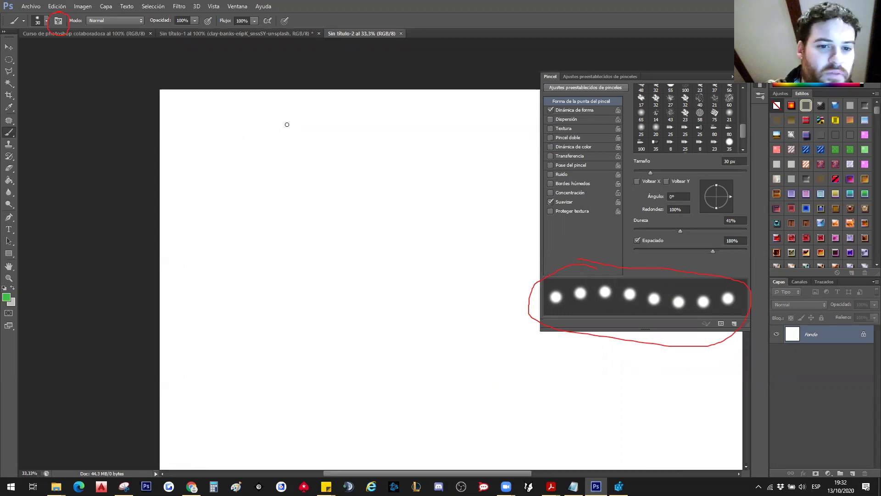
click(331, 117)
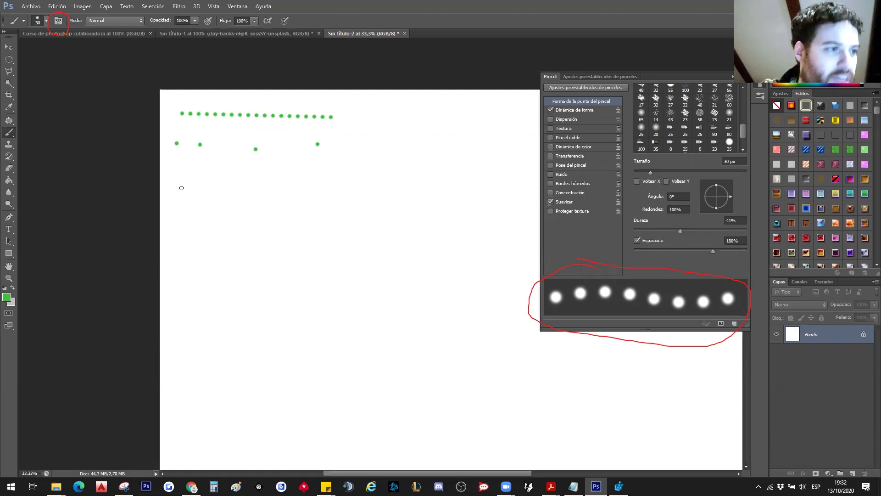
drag(286, 187, 422, 192)
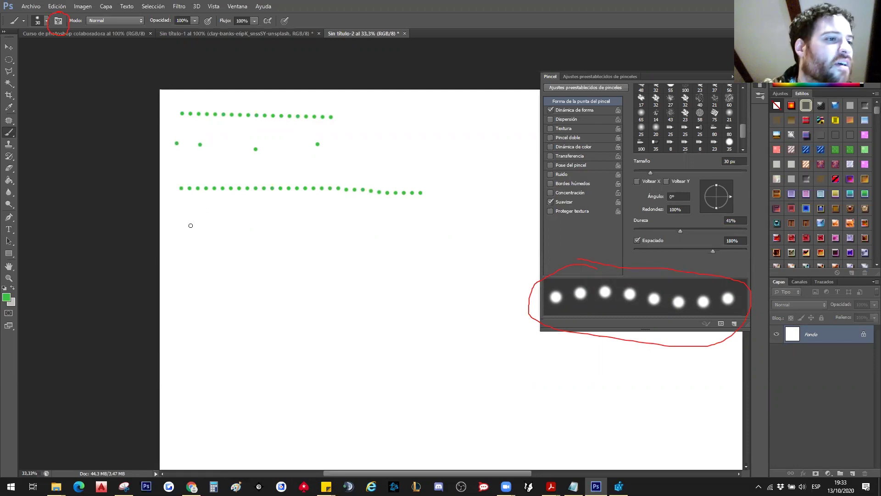
drag(373, 229, 316, 262)
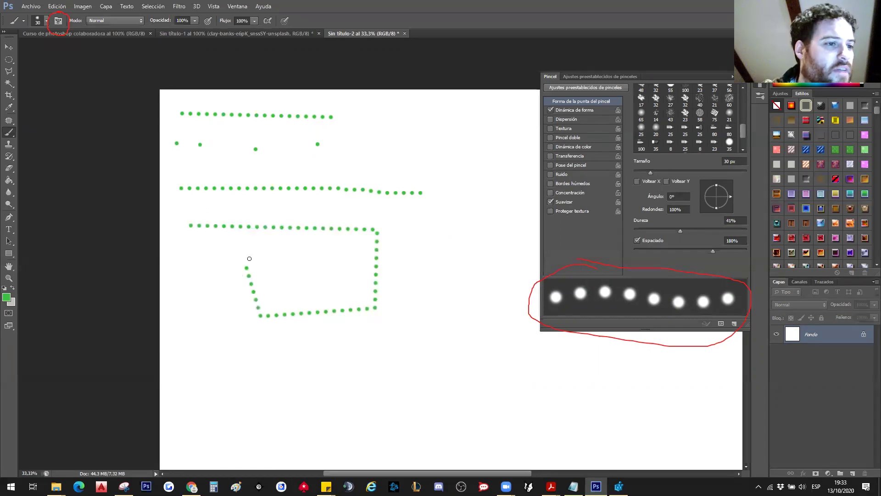
drag(220, 240, 188, 289)
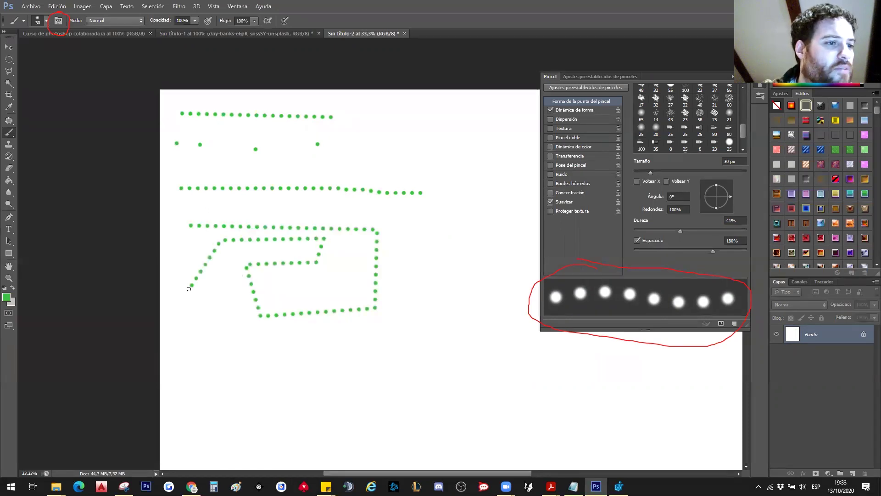
shift+click(190, 225)
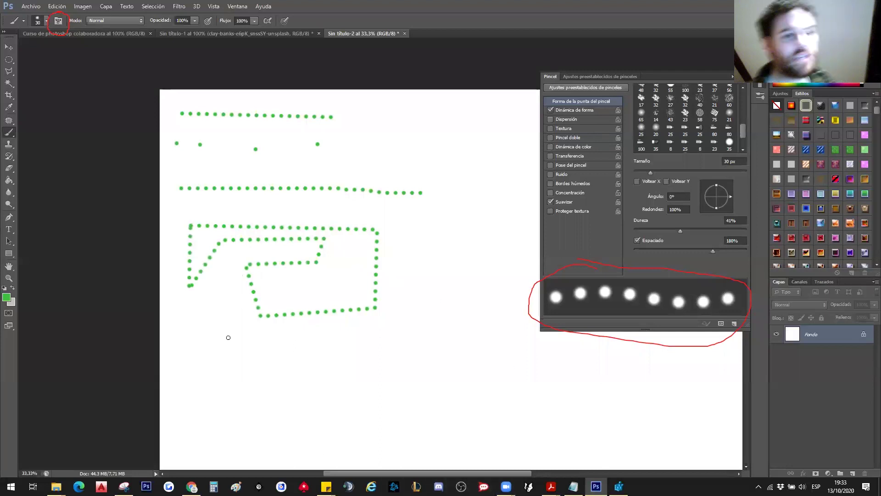
Step: Draw a dotted green rectangle with straight edges at the bottom of the canvas
click(198, 343)
shift+click(432, 335)
shift+click(435, 409)
shift+click(198, 421)
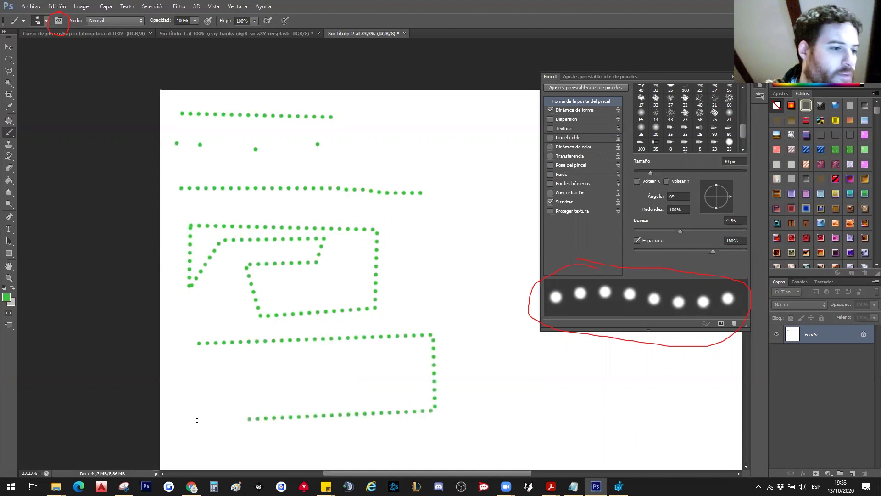
shift+click(199, 344)
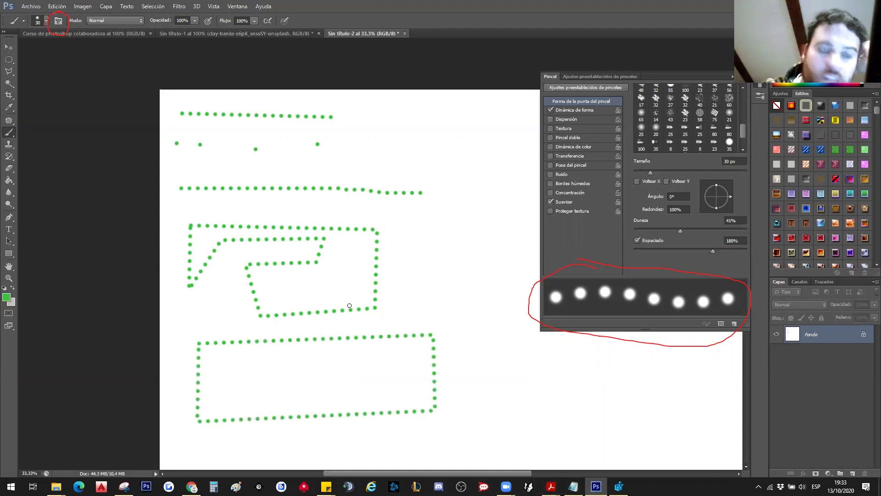
Step: Tighten the brush spacing and paint a small dotted quadrilateral on the right
ctrl+alt+click(331, 276)
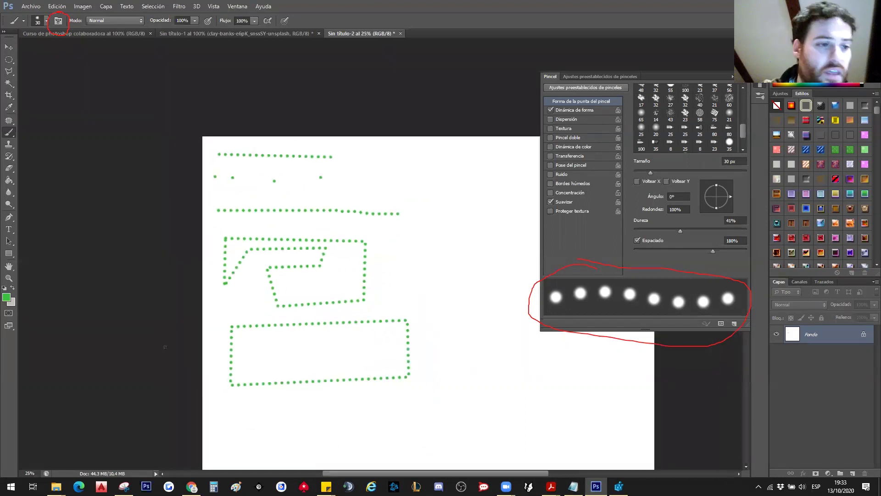
drag(713, 250, 692, 251)
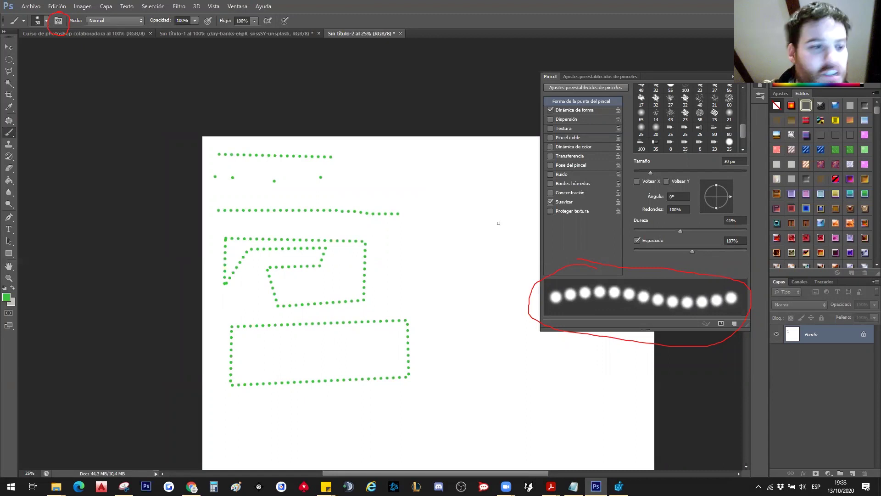
drag(449, 269, 448, 277)
shift+click(504, 280)
shift+click(504, 220)
shift+click(452, 224)
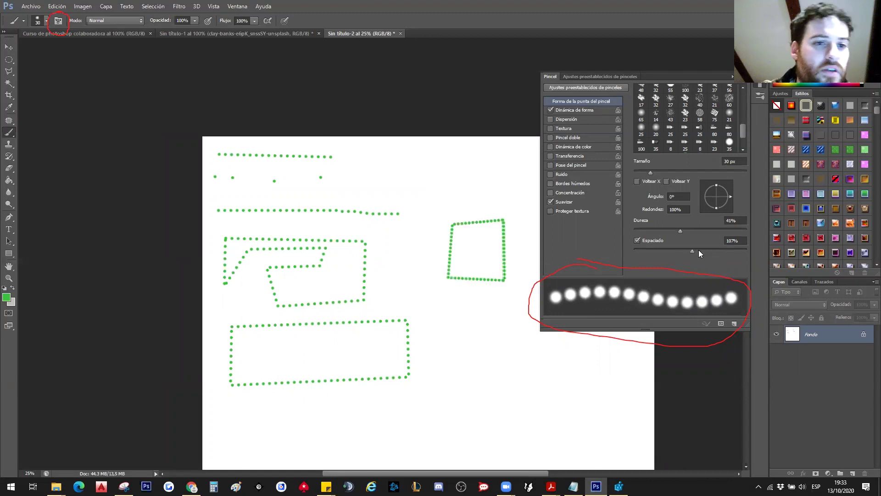
Step: Paint a sparse stroke with wide spacing, then reduce spacing to 118% and open Shape Dynamics
drag(692, 251, 736, 251)
drag(425, 169, 412, 197)
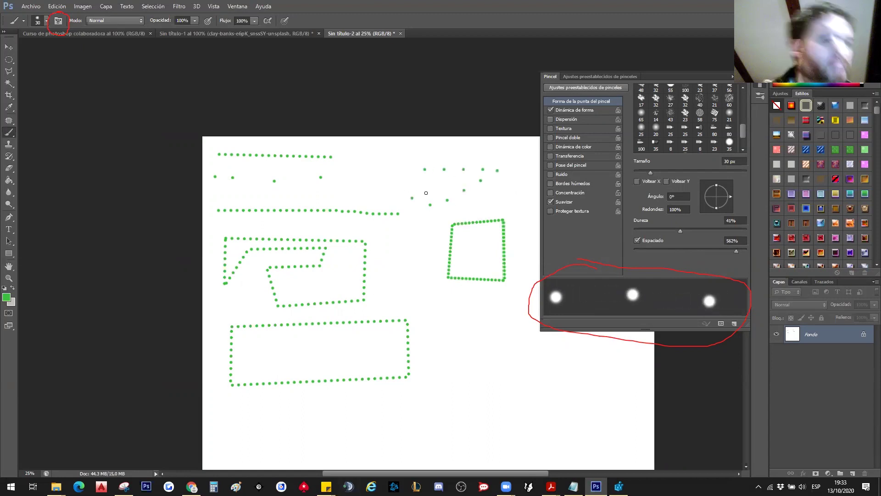
drag(737, 251, 695, 250)
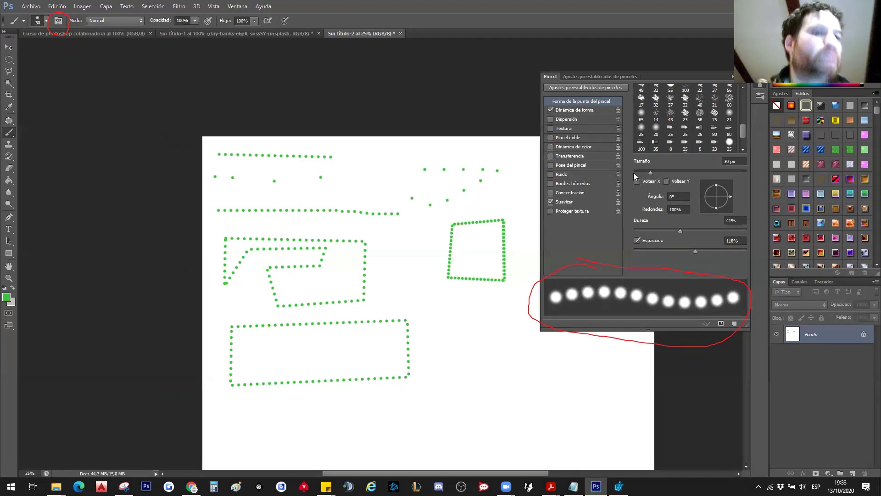
click(575, 112)
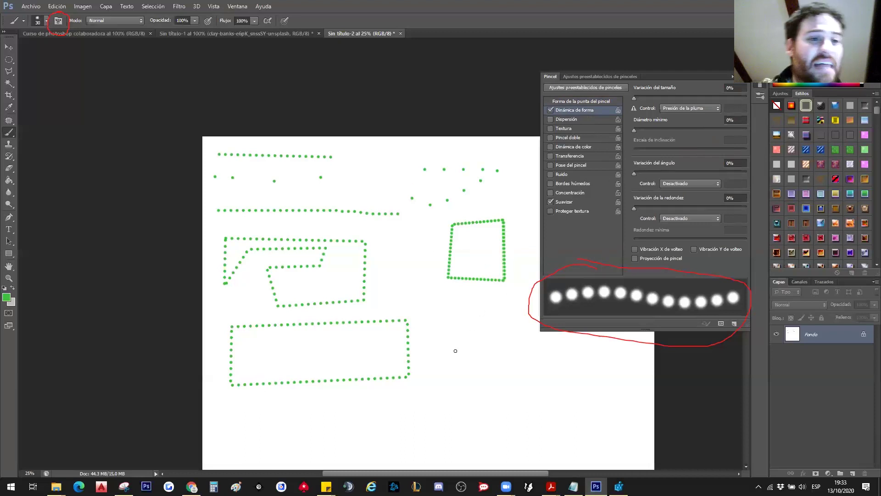
Step: Set size jitter to 60% and paint dotted strokes with uneven dot sizes
mouse_move(452, 346)
mouse_down()
mouse_move(570, 365)
mouse_move(549, 359)
mouse_up()
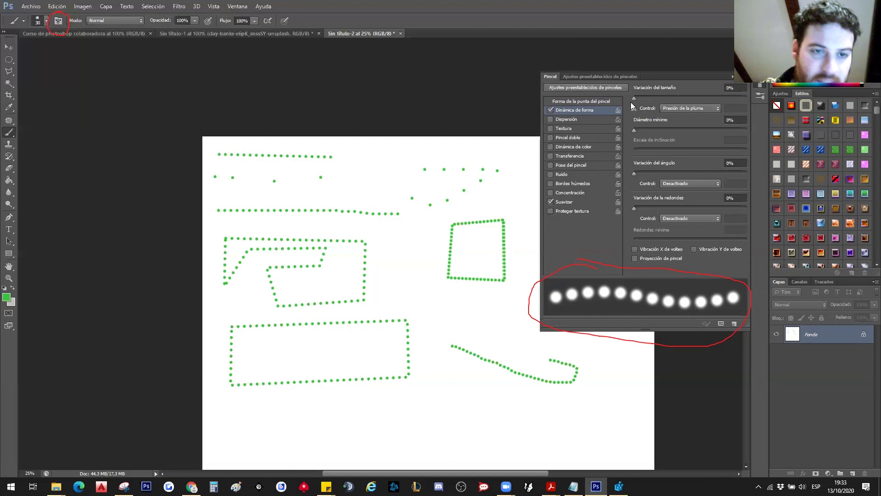
drag(634, 99, 701, 99)
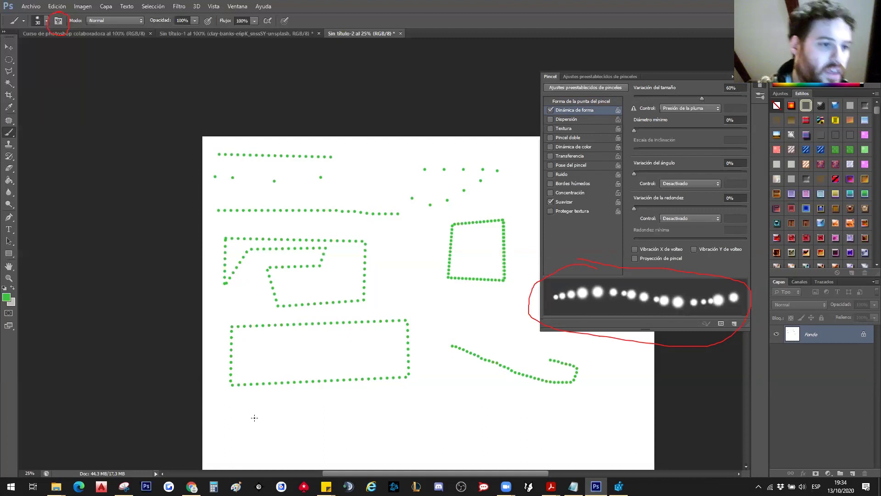
drag(231, 424, 404, 419)
click(292, 421)
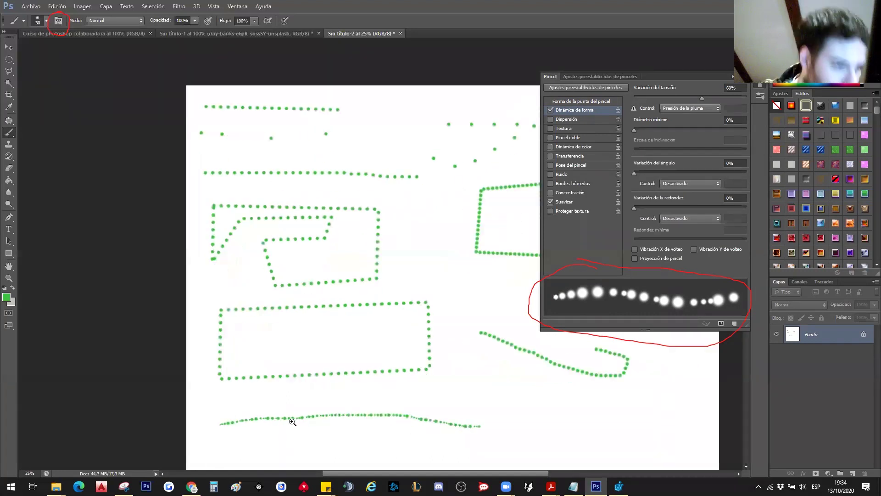
click(292, 421)
scroll(267, 374, down, 1)
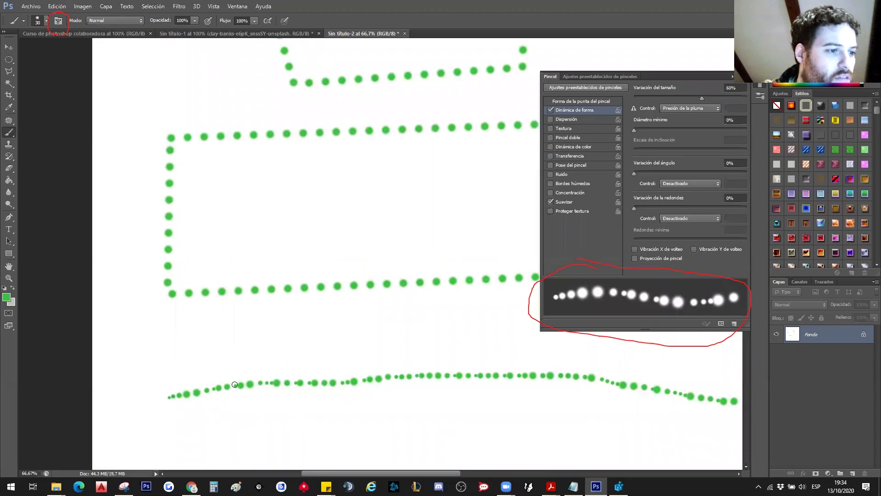
scroll(375, 371, down, 2)
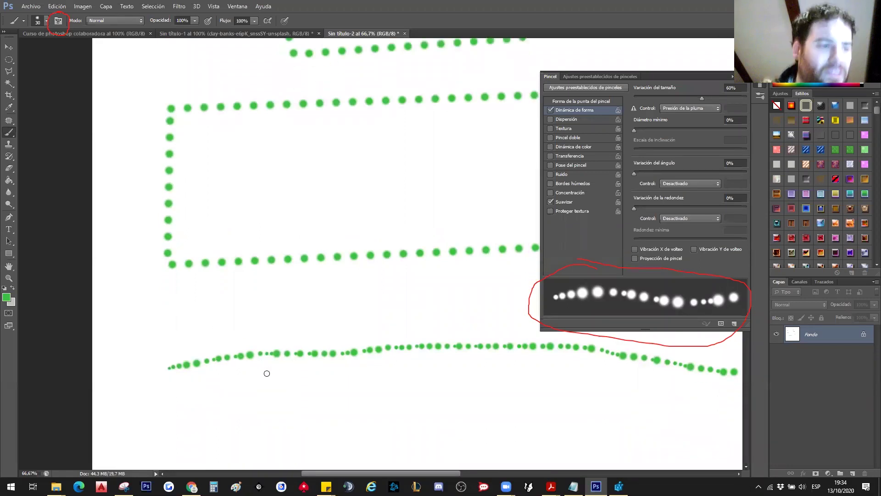
Step: Paint three more uneven dotted lines and try the Minimum Diameter slider
mouse_move(175, 393)
mouse_down()
mouse_move(432, 401)
mouse_move(442, 434)
mouse_up()
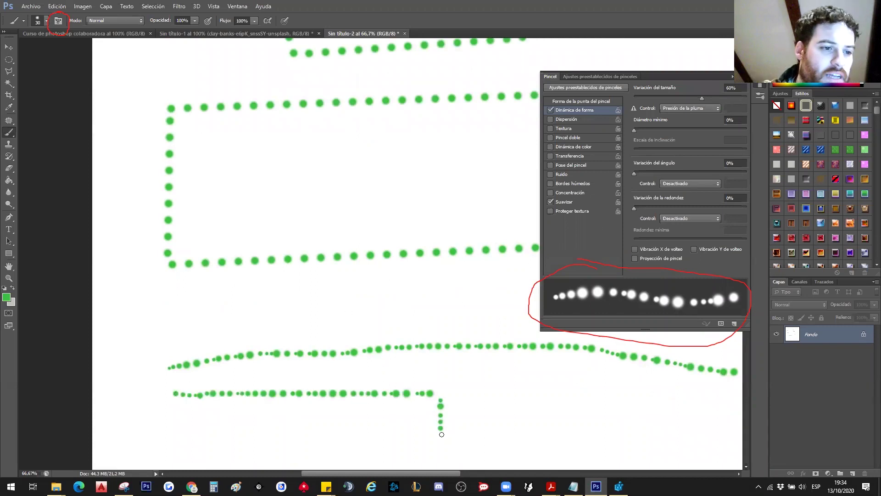
mouse_move(375, 449)
mouse_down()
mouse_move(173, 458)
mouse_move(178, 404)
mouse_up()
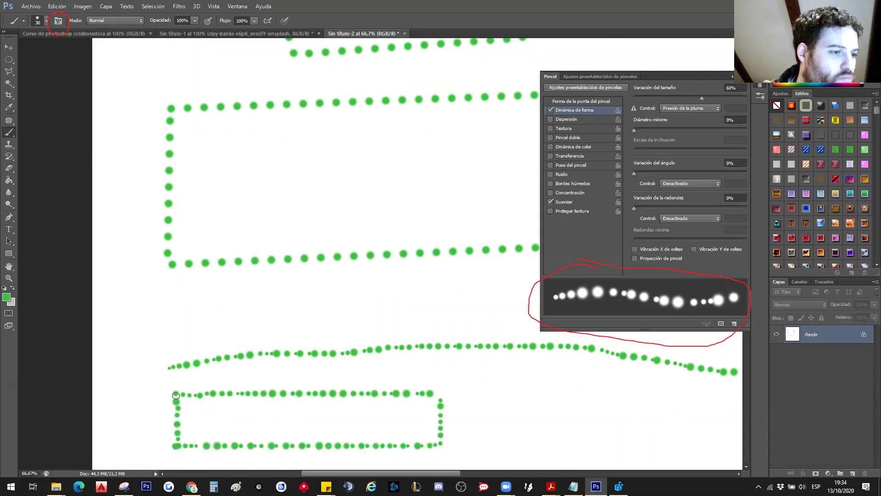
mouse_move(485, 418)
mouse_down()
mouse_move(665, 431)
mouse_move(673, 414)
mouse_up()
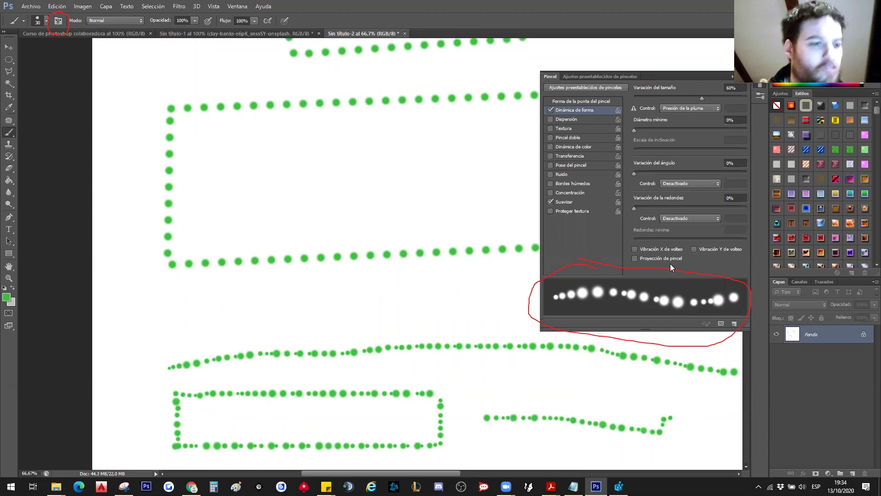
scroll(409, 321, down, 2)
scroll(410, 321, down, 2)
scroll(409, 321, down, 4)
scroll(409, 321, down, 3)
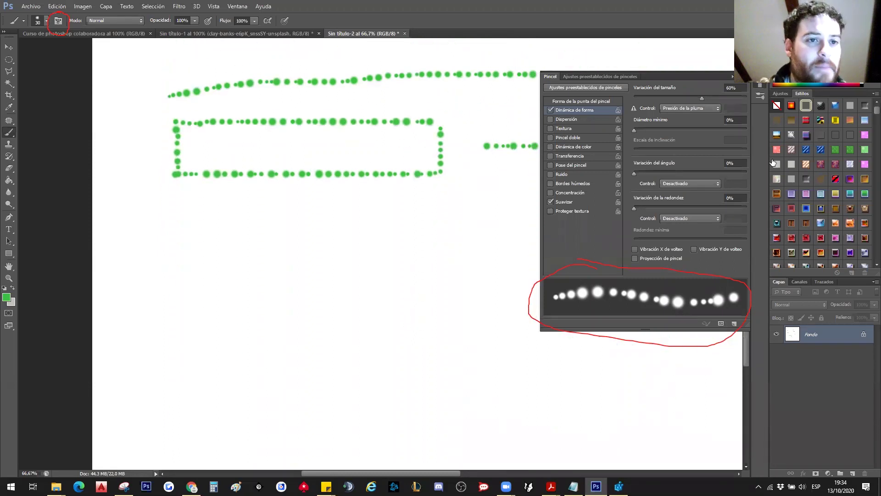
mouse_move(635, 131)
mouse_down()
mouse_move(692, 133)
mouse_move(626, 135)
mouse_up()
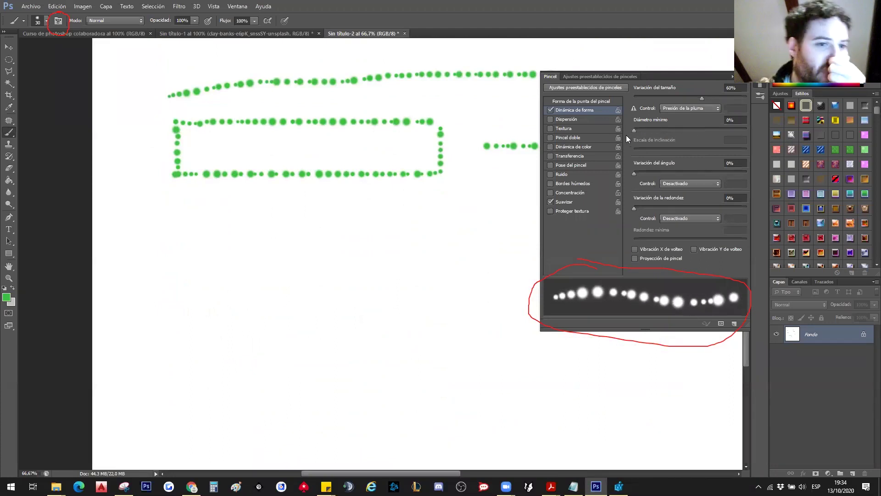
mouse_move(633, 132)
mouse_down()
mouse_move(716, 134)
mouse_move(621, 135)
mouse_up()
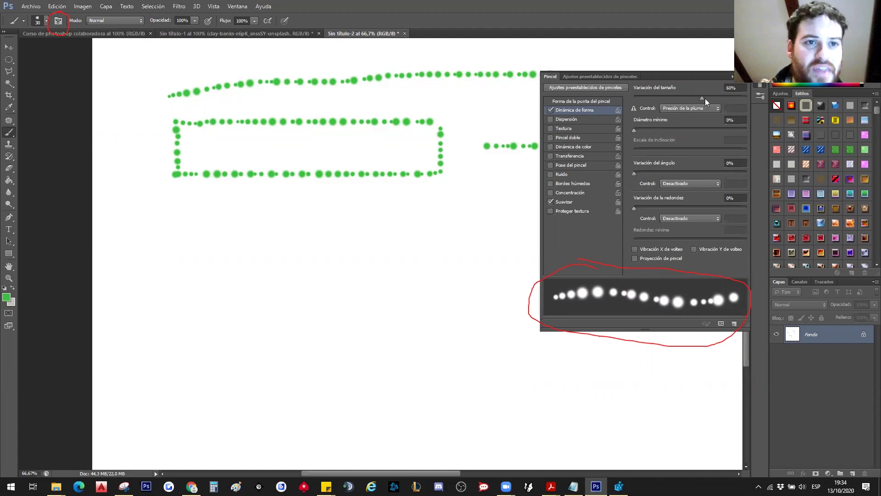
Step: Paint two horizontal dotted lines at 50% minimum diameter, then drop the minimum to 17%
mouse_move(633, 130)
mouse_down()
mouse_move(693, 132)
mouse_move(688, 138)
mouse_up()
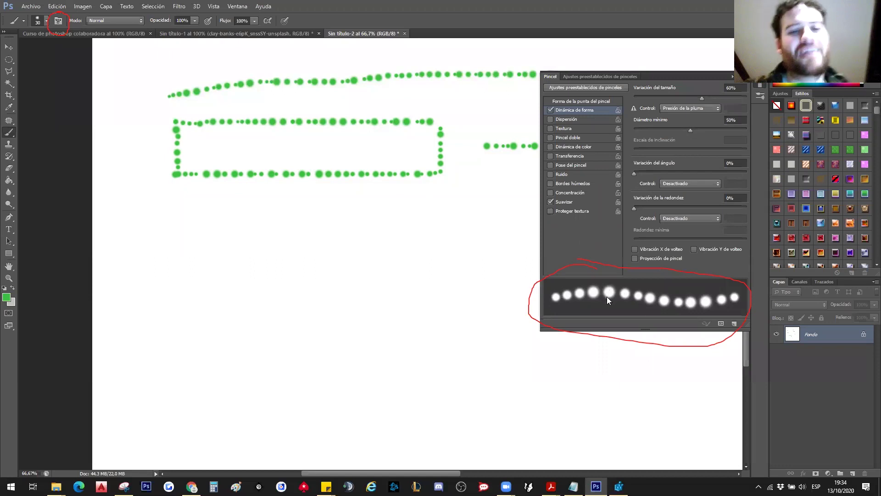
drag(152, 270, 454, 271)
drag(460, 315, 153, 314)
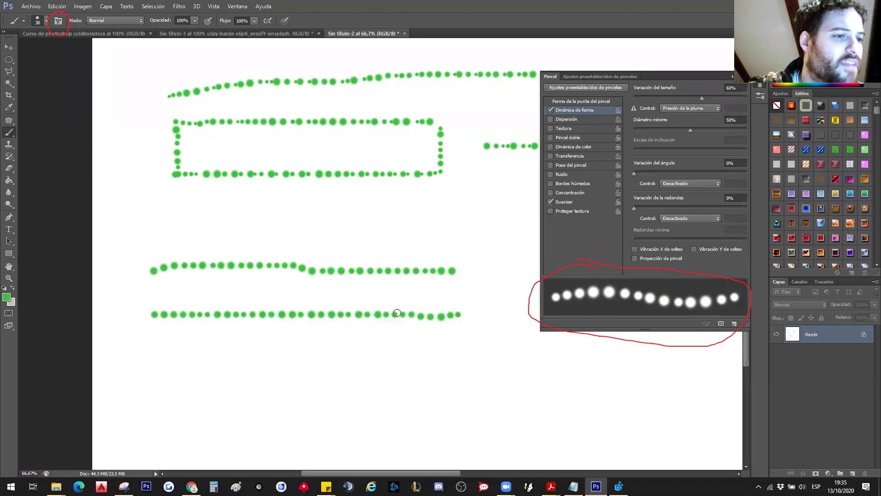
scroll(309, 210, up, 1)
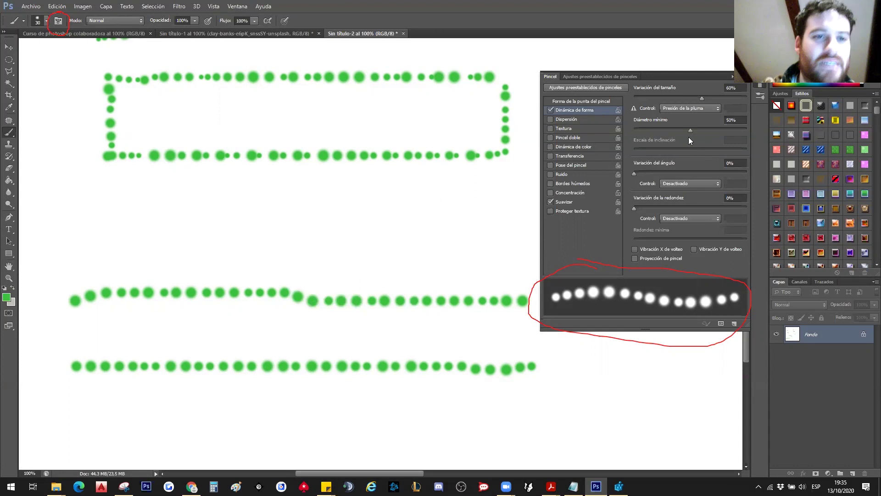
drag(688, 130, 653, 130)
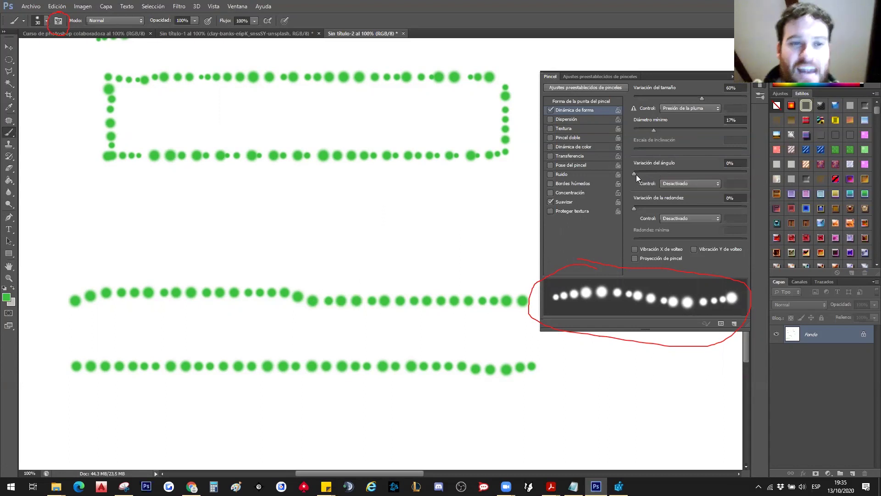
mouse_move(636, 174)
mouse_down()
mouse_move(657, 173)
mouse_move(628, 174)
mouse_up()
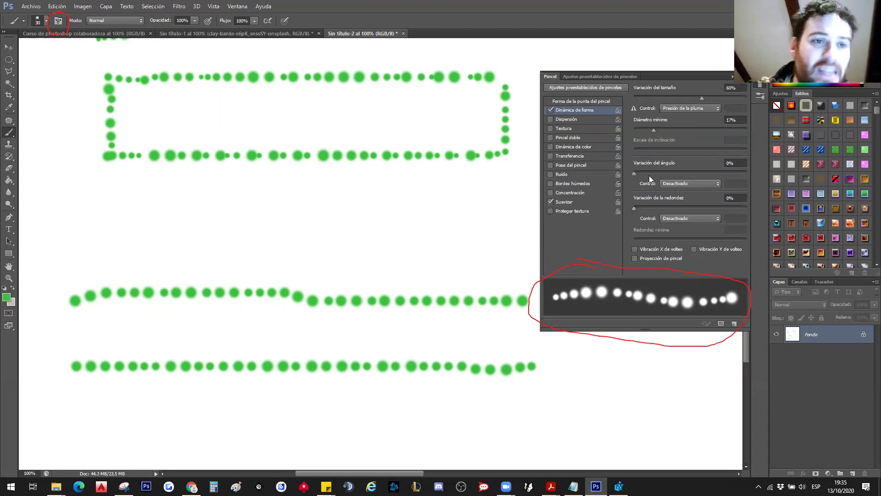
Step: Add roundness jitter and paint a long dashed green stroke across the lower canvas
drag(634, 209, 745, 214)
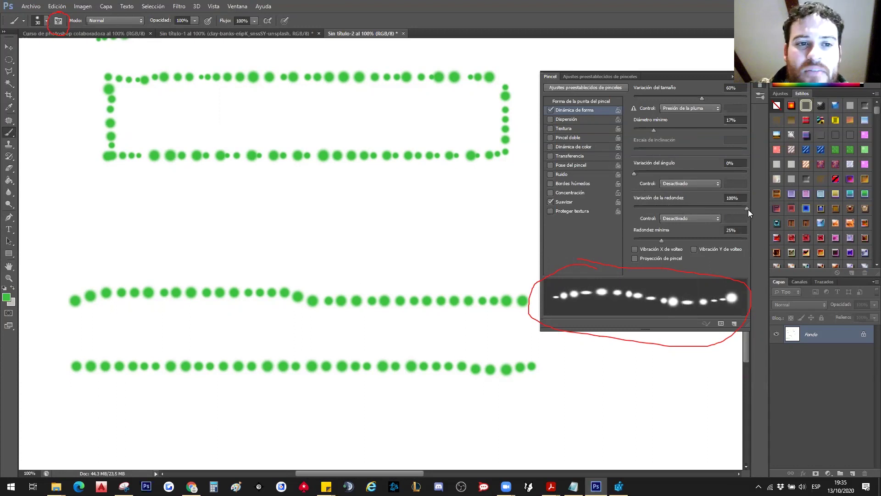
drag(117, 426, 594, 420)
drag(658, 417, 658, 422)
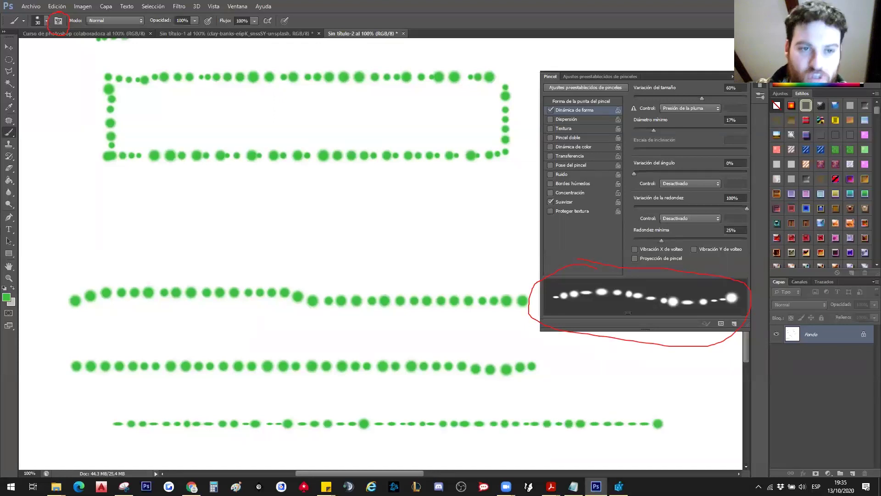
ctrl+alt+click(283, 379)
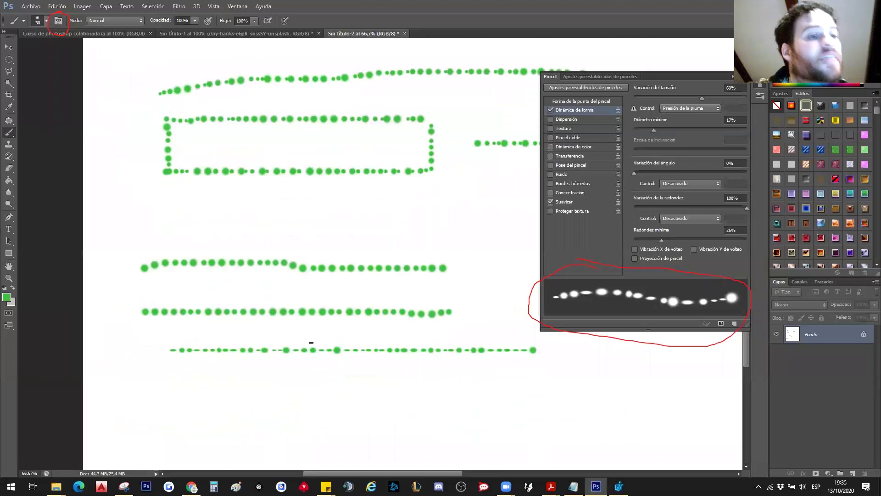
Step: Paint test strokes at 24% and then 48% roundness jitter, and zoom out to 50%
drag(746, 208, 659, 208)
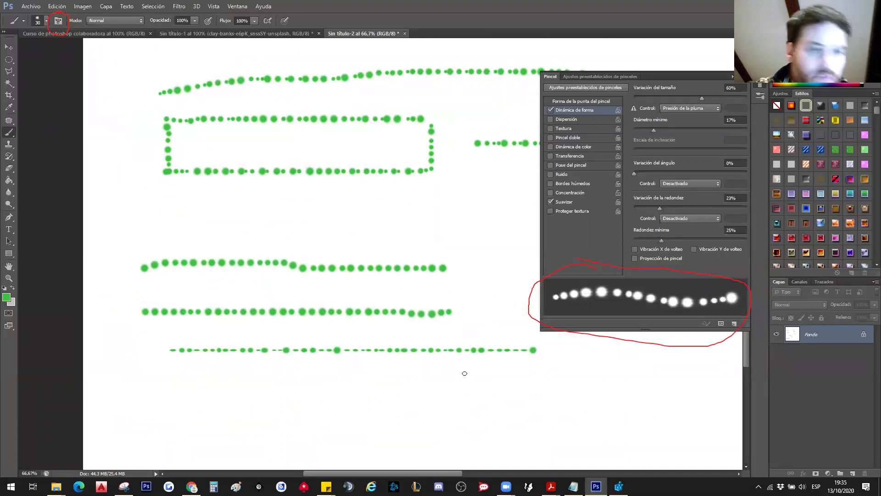
mouse_move(162, 375)
mouse_down()
mouse_move(276, 418)
mouse_move(422, 402)
mouse_move(551, 424)
mouse_move(627, 400)
mouse_move(209, 400)
mouse_up()
drag(662, 208, 688, 208)
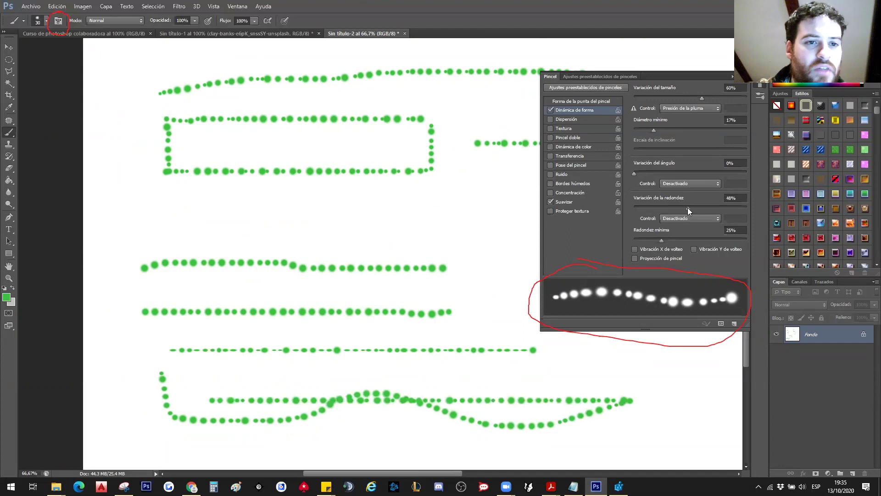
drag(202, 221, 466, 226)
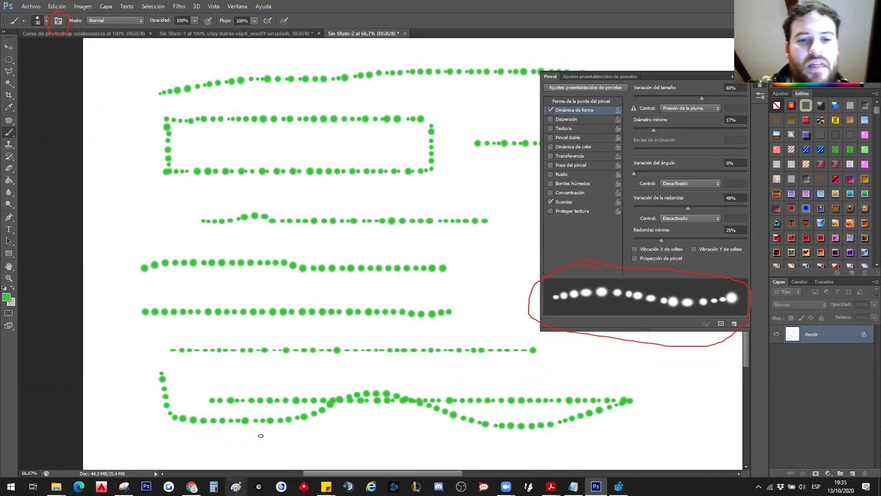
key(ctrl+minus)
scroll(391, 325, down, 1)
scroll(505, 358, up, 1)
scroll(693, 399, up, 2)
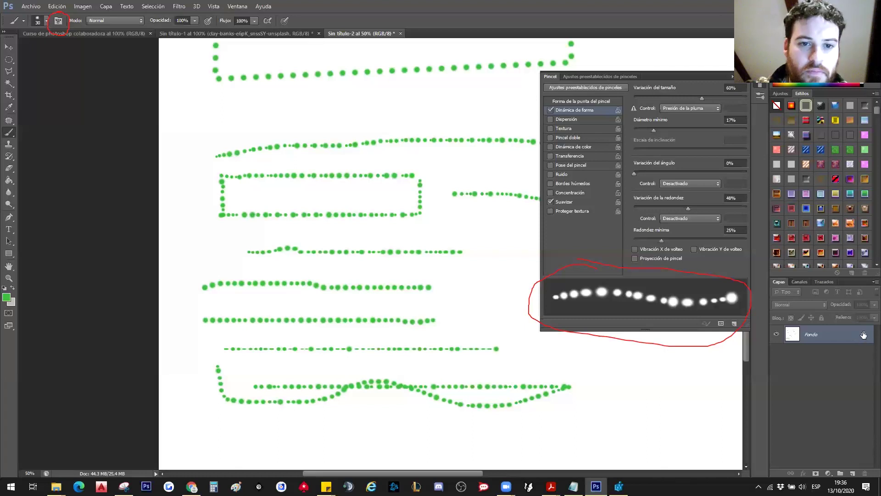
Step: Duplicate the Fondo layer as Fondo copia
right_click(846, 335)
click(794, 352)
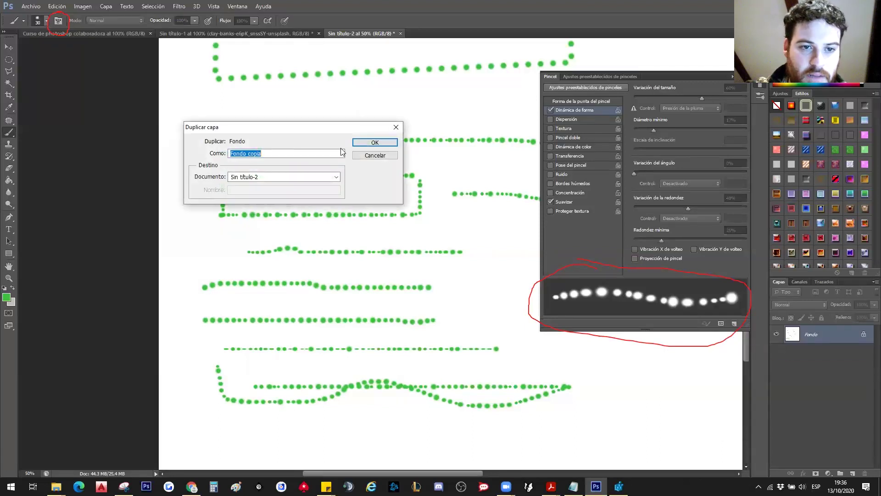
click(377, 142)
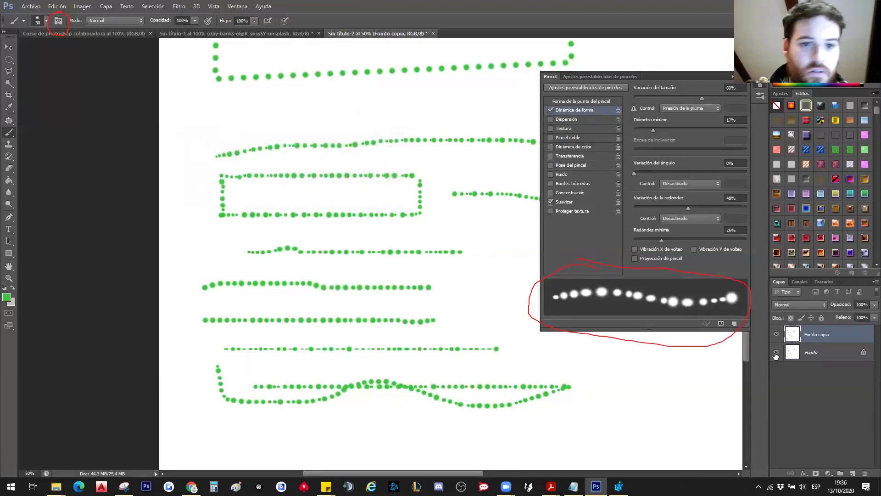
key(Delete)
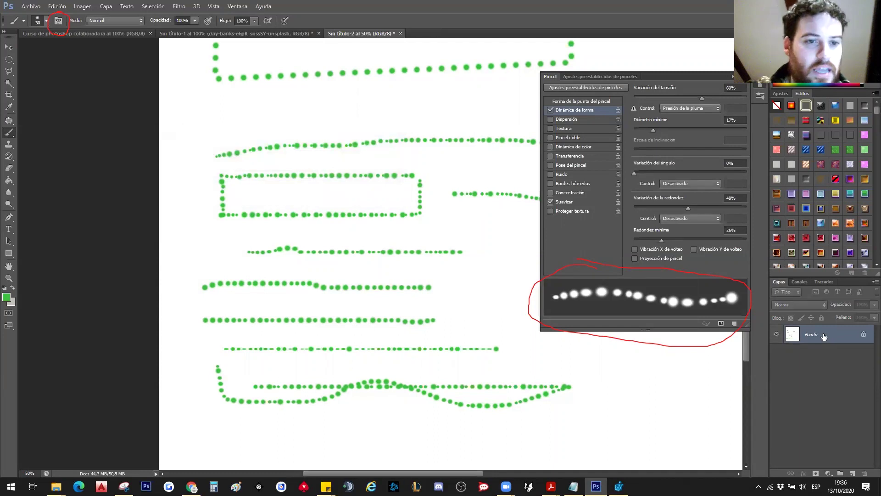
key(ctrl+z)
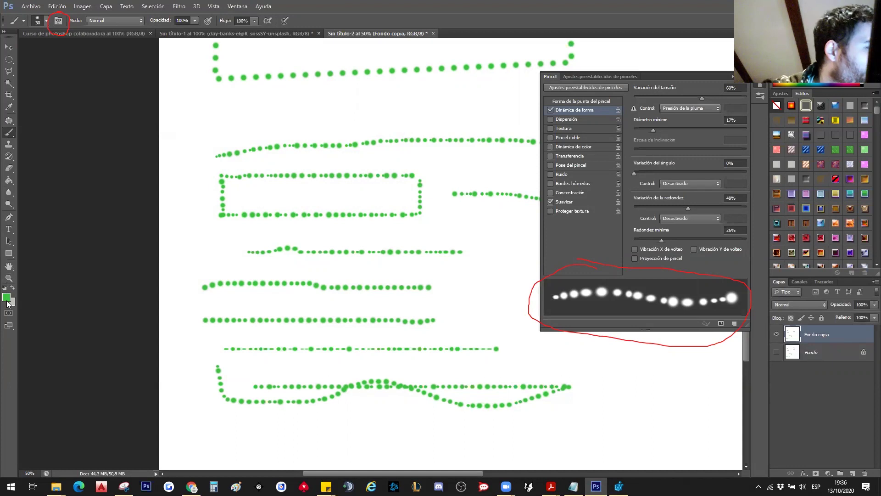
Step: Fill the Fondo copia layer with green and zoom out to 16.7%
click(9, 180)
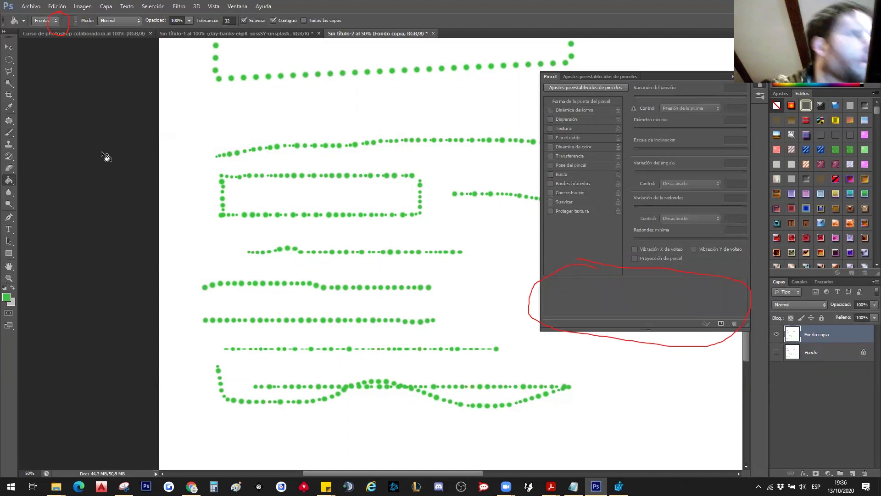
click(353, 295)
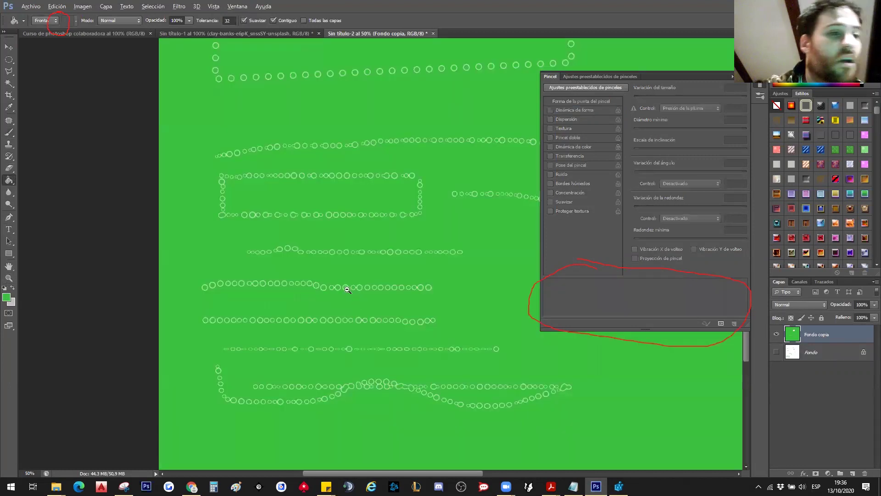
key(ctrl+minus)
ctrl+alt+click(340, 338)
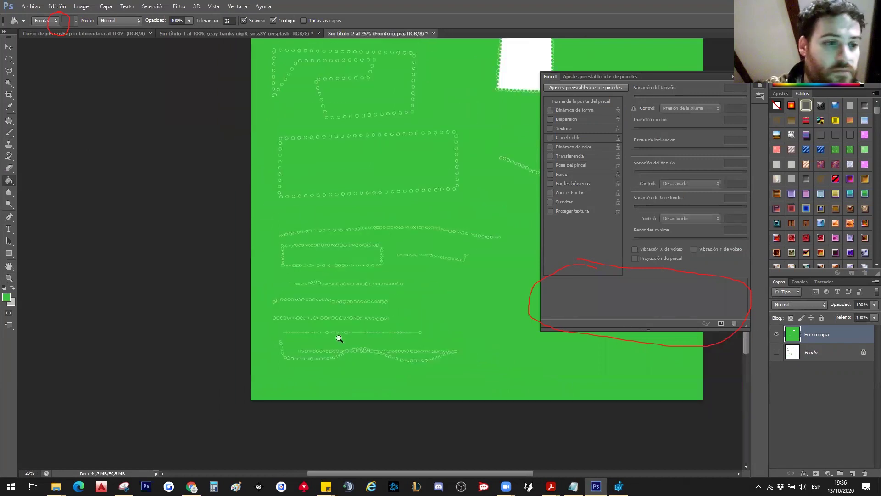
ctrl+alt+click(339, 338)
Step: Select the whole canvas, delete its contents and refill the layer with light grey
click(9, 60)
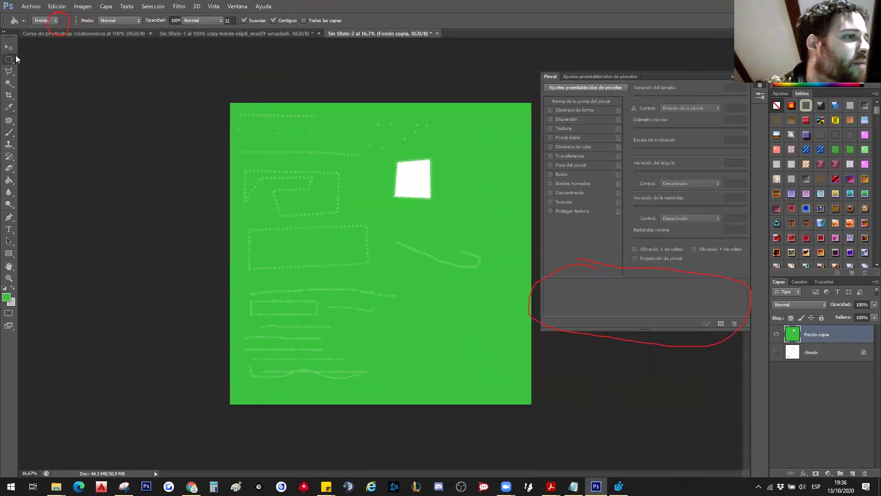
drag(181, 87, 615, 444)
key(Delete)
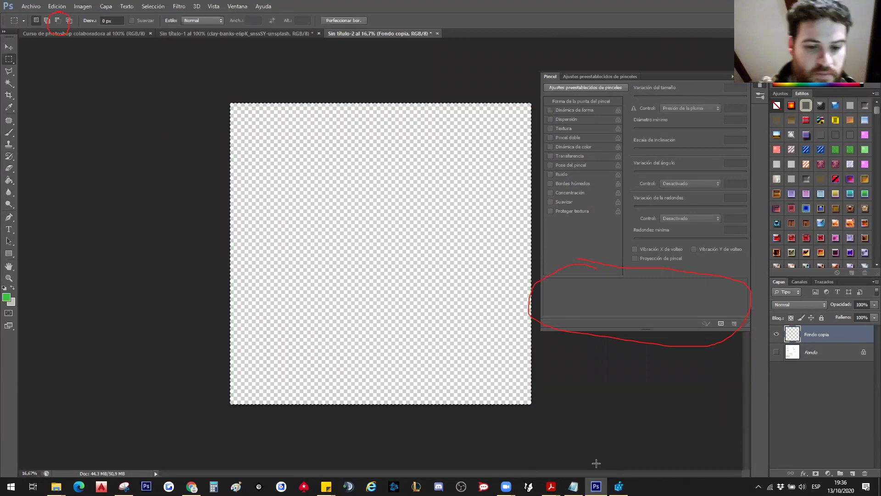
click(12, 288)
click(8, 180)
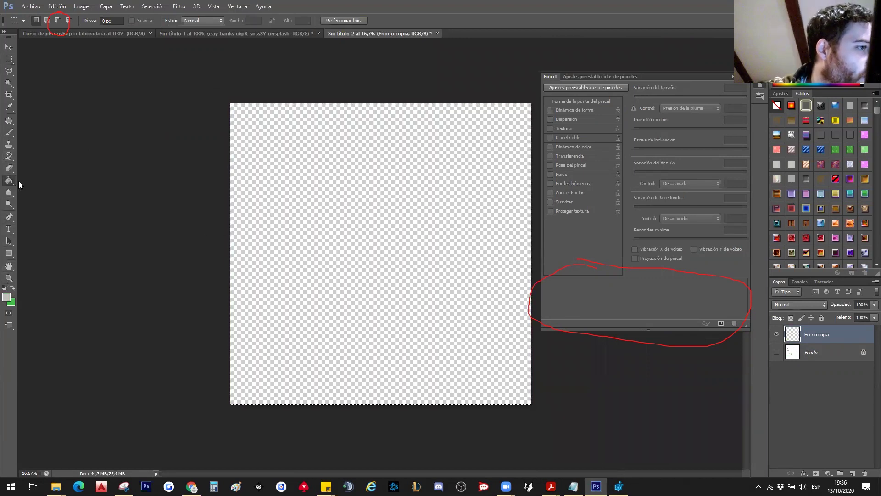
key(alt+BackSpace)
key(ctrl+d)
key(m)
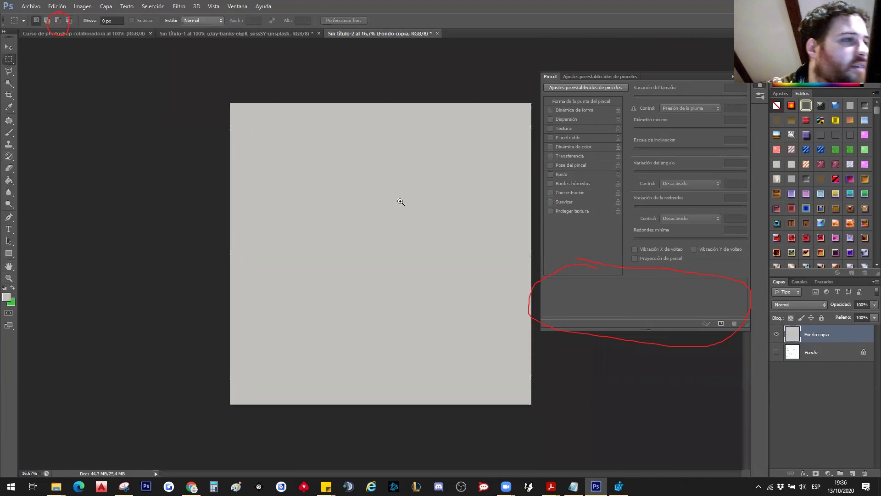
ctrl+click(367, 159)
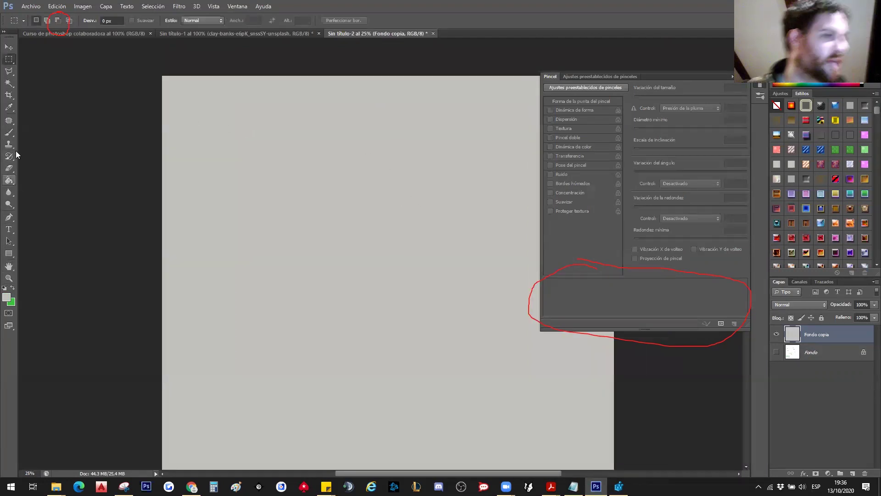
click(8, 132)
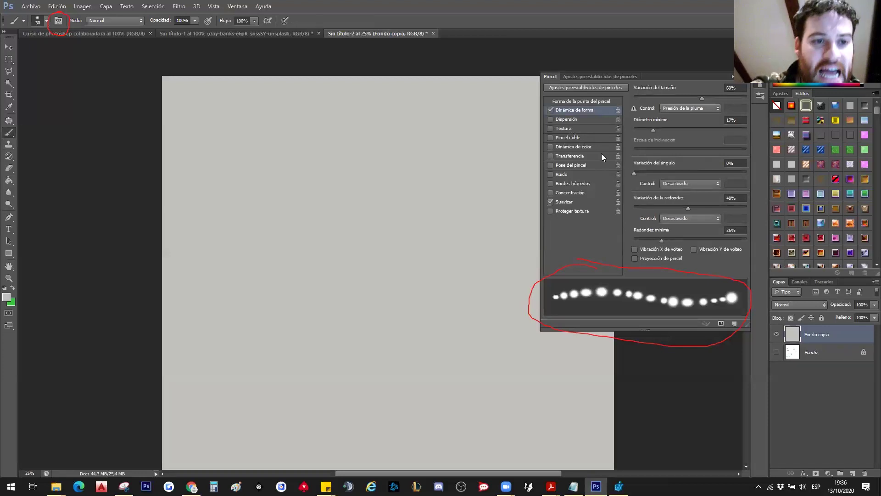
Step: Enable brush scattering and set the foreground colour to a bright green
click(563, 120)
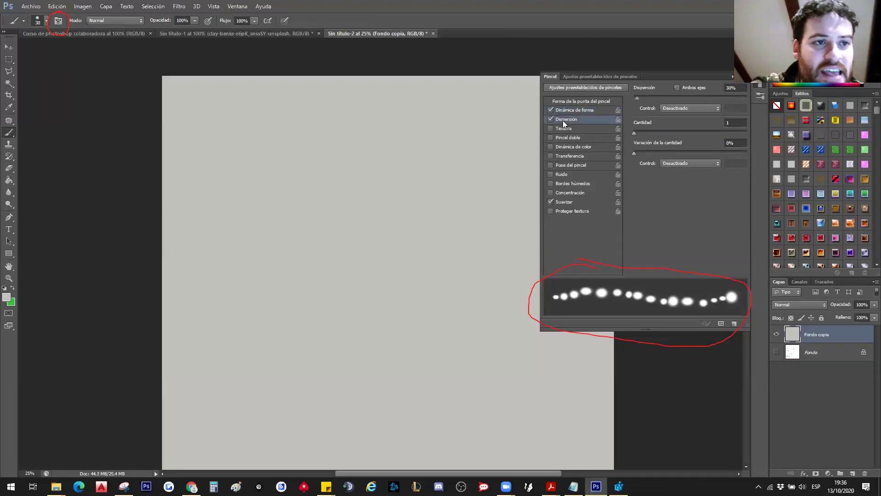
click(4, 288)
click(7, 296)
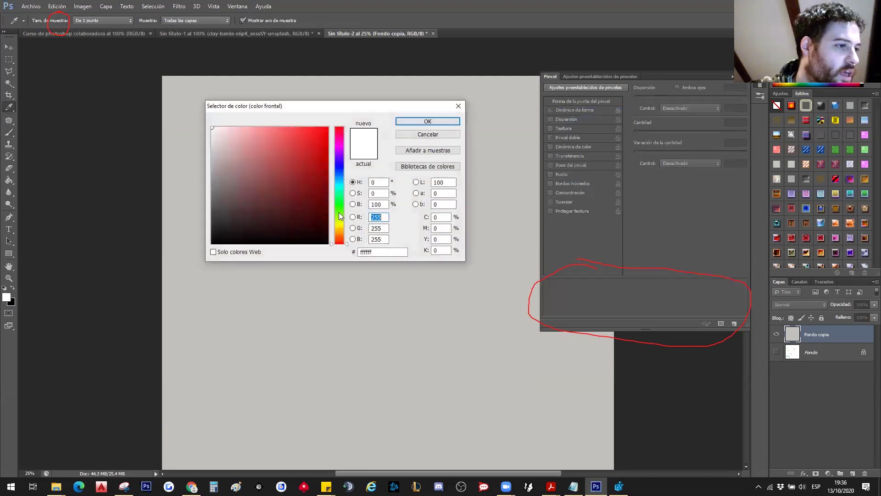
click(290, 149)
click(339, 202)
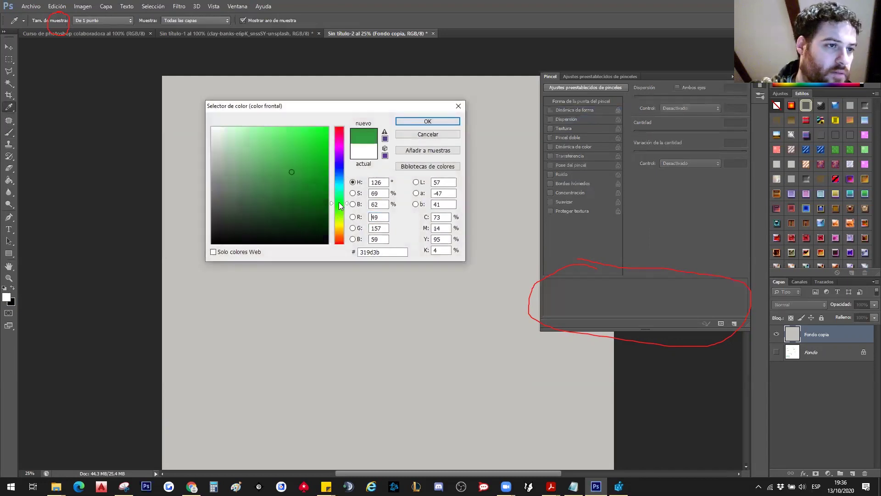
drag(285, 142, 274, 136)
click(305, 148)
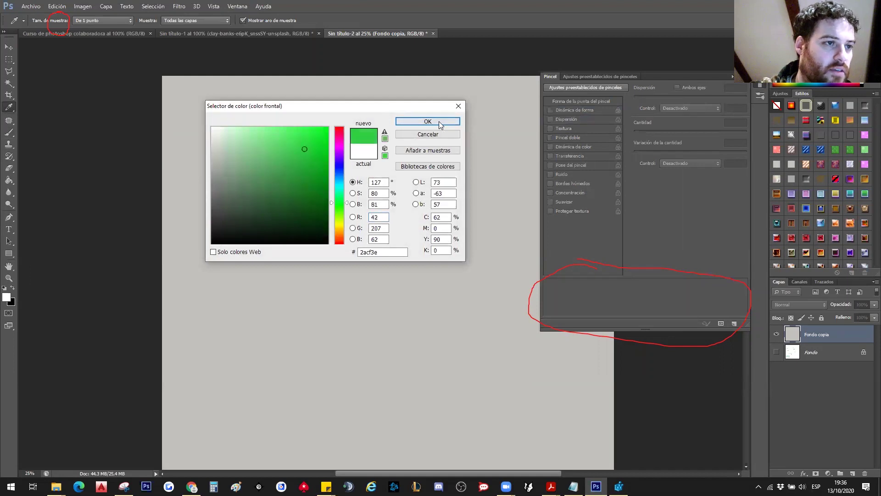
click(427, 122)
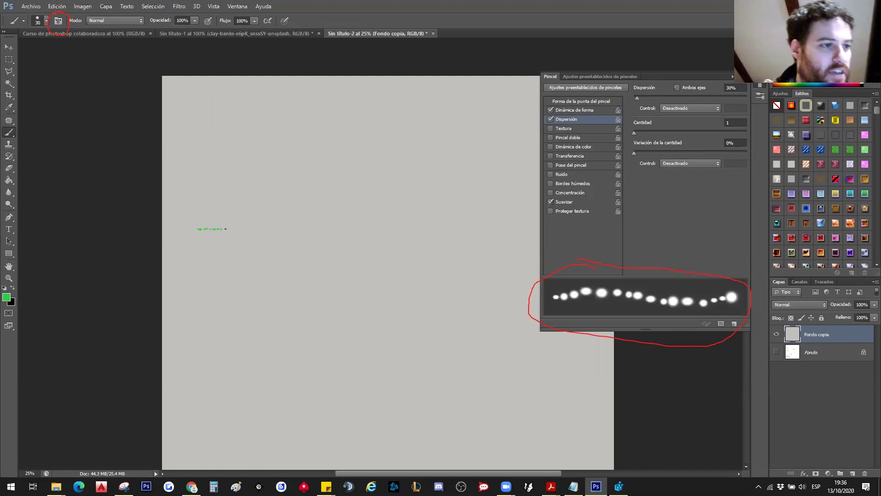
Step: Raise scattering to 187% and paint scattered green test strokes
click(248, 213)
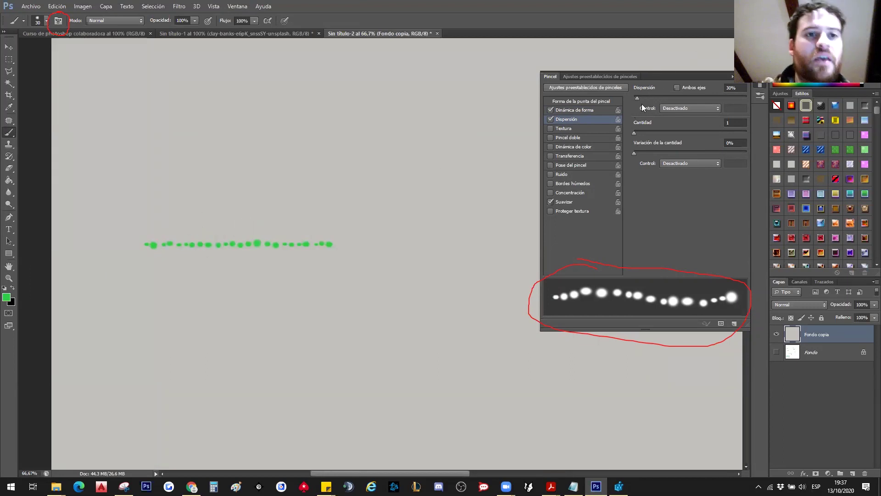
drag(637, 98, 655, 99)
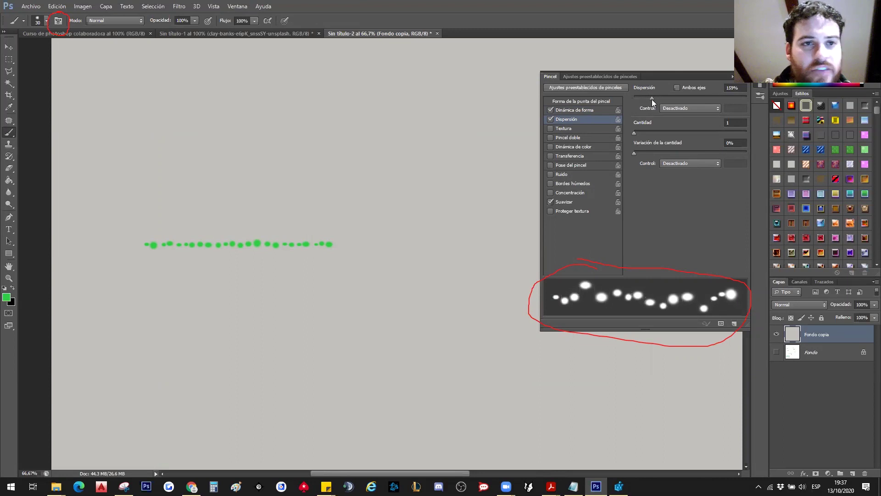
alt+click(331, 222)
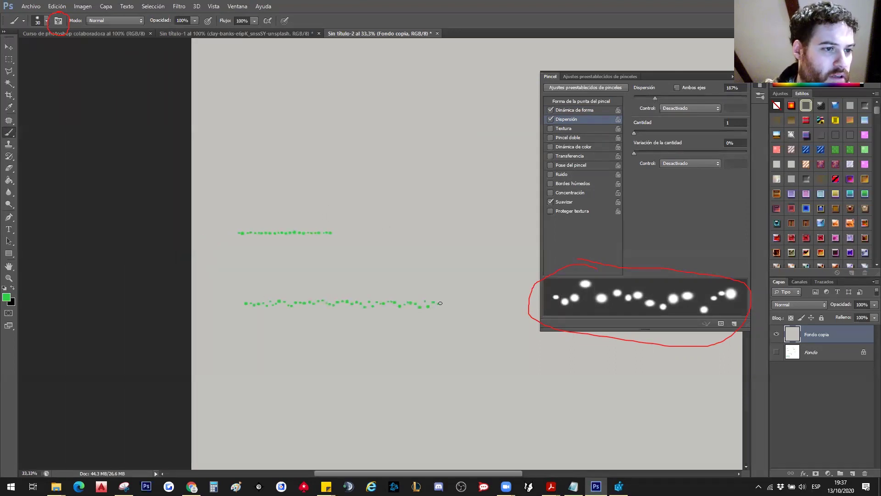
shift+click(234, 352)
drag(234, 354, 433, 355)
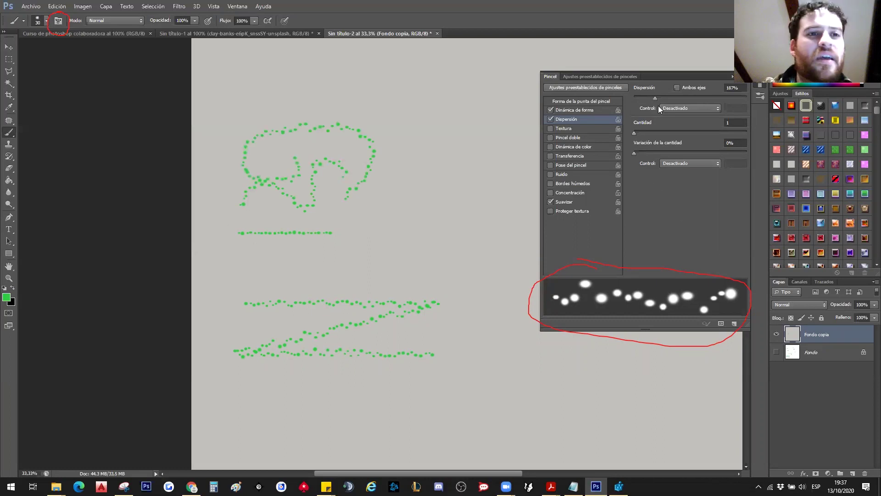
Step: Increase scattering to 480% with count 3 and paint dense dotted strokes
drag(656, 98, 688, 98)
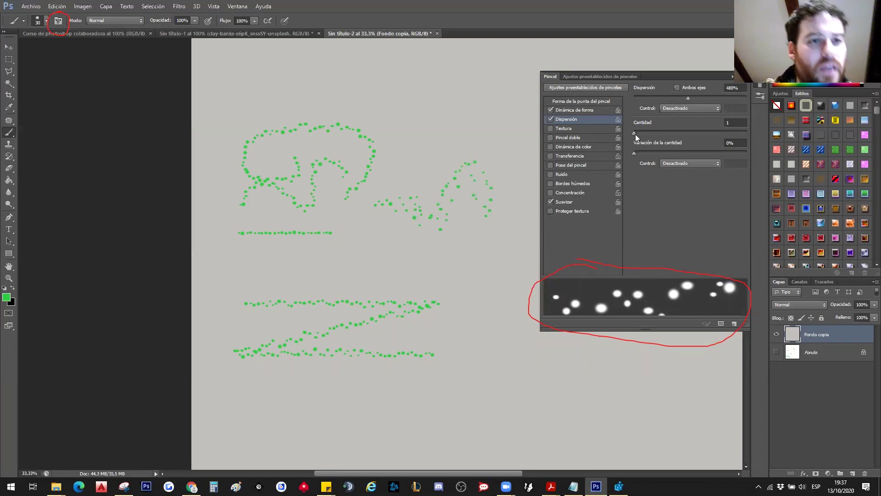
drag(637, 134, 650, 134)
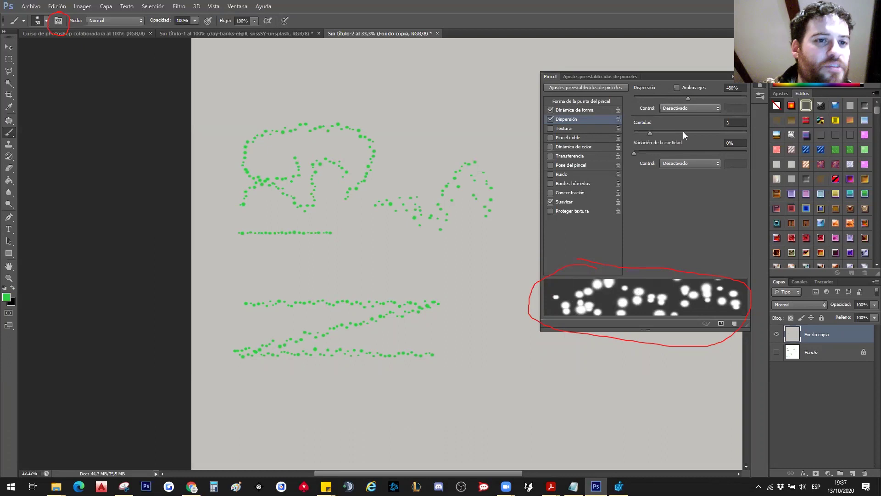
drag(408, 112, 442, 121)
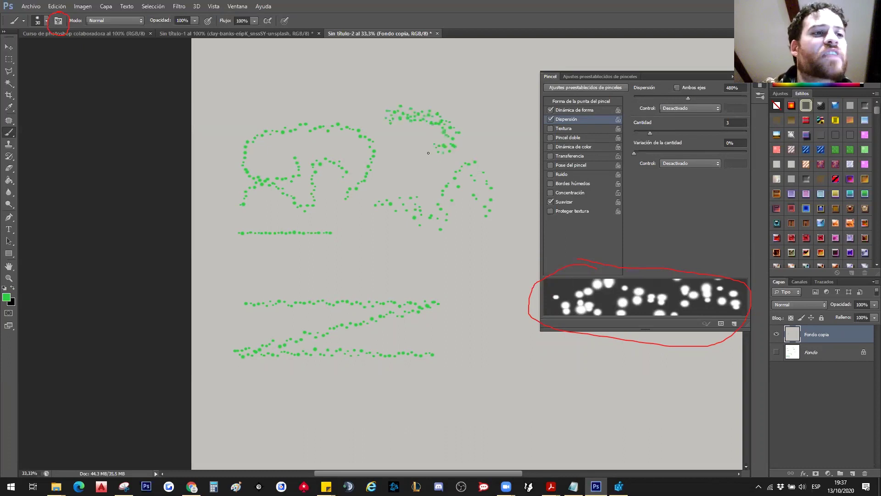
drag(411, 195, 468, 369)
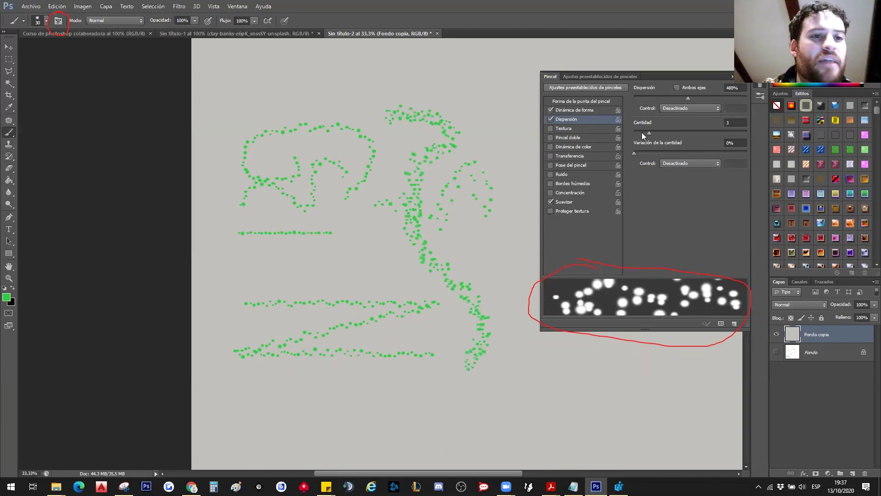
Step: Set scatter Count to 1 and Count Jitter to 55%
drag(649, 134, 634, 134)
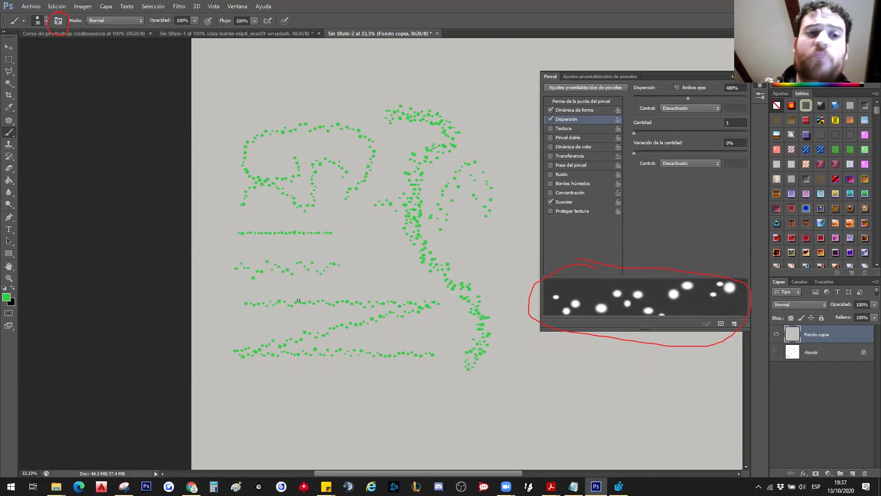
drag(635, 154, 651, 153)
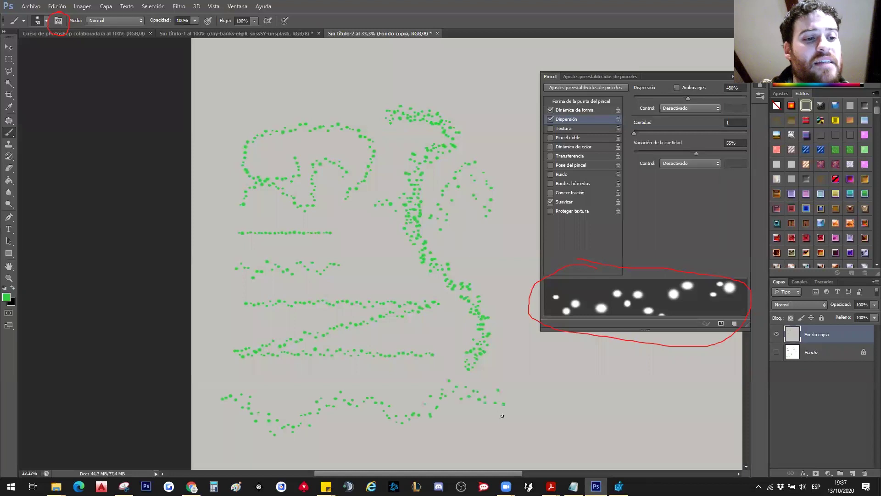
click(391, 419)
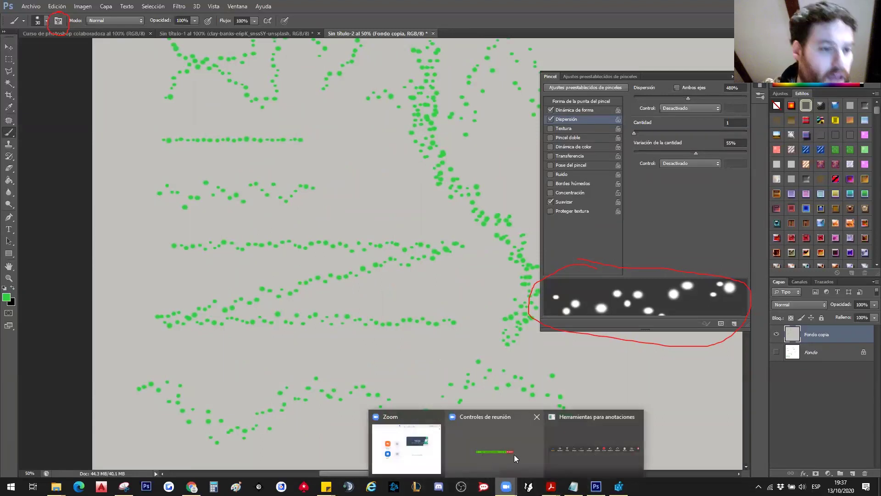
key(ctrl+minus)
key(ctrl+minus)
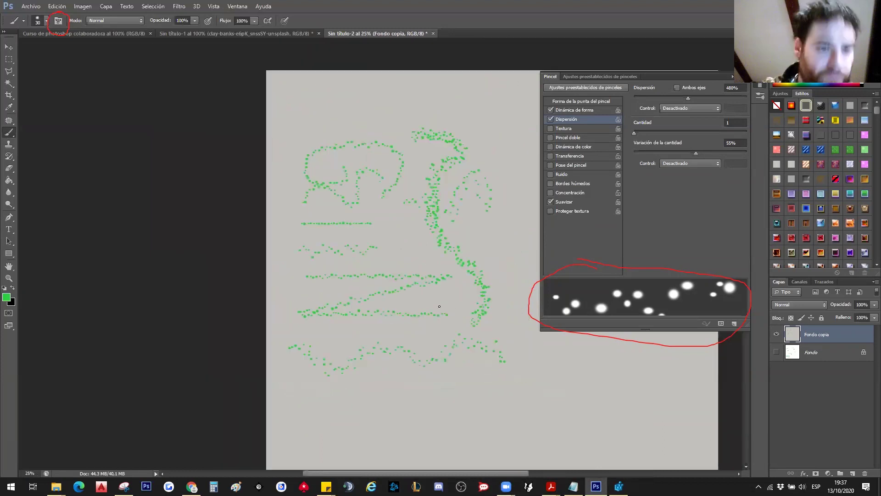
Step: Enable Color Dynamics with 34% foreground/background jitter
click(550, 128)
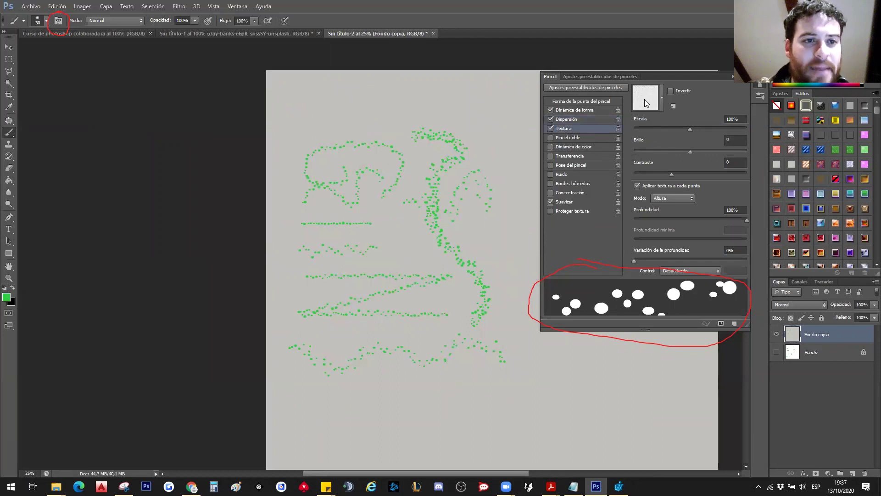
click(550, 128)
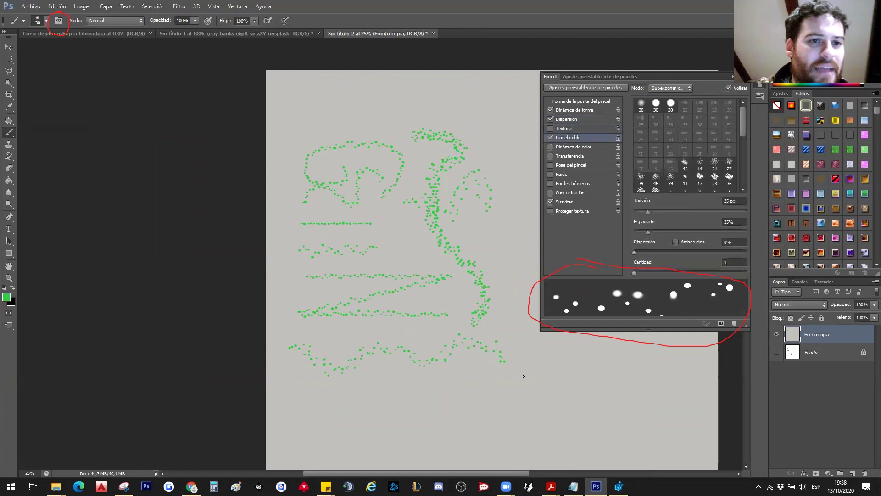
click(550, 138)
click(561, 147)
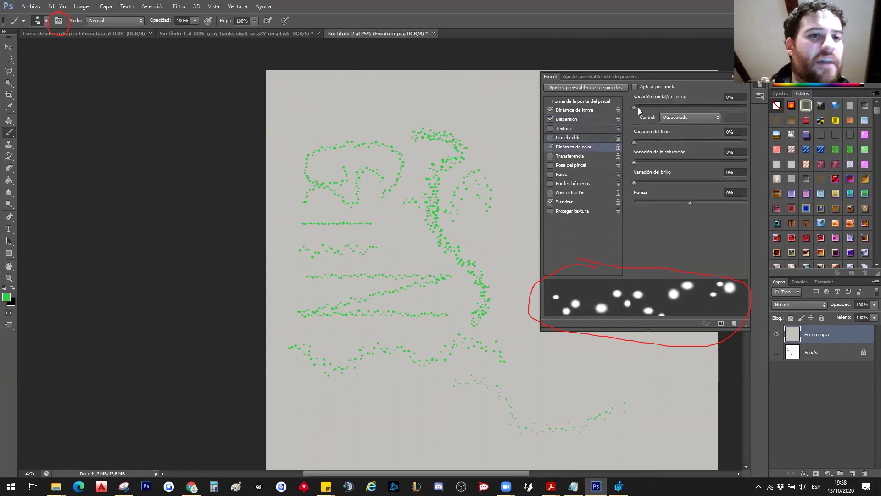
drag(634, 107, 672, 107)
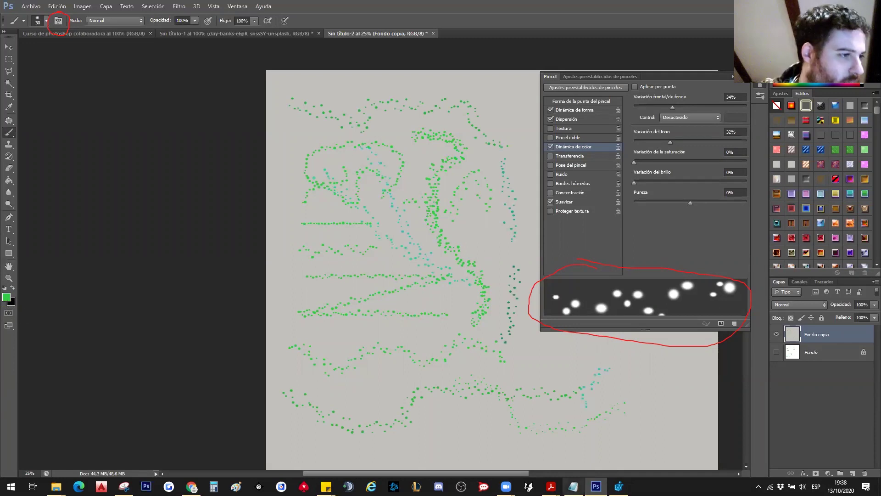
Step: Add 37% saturation jitter and paint dotted teal strokes across the canvas
drag(654, 384, 523, 383)
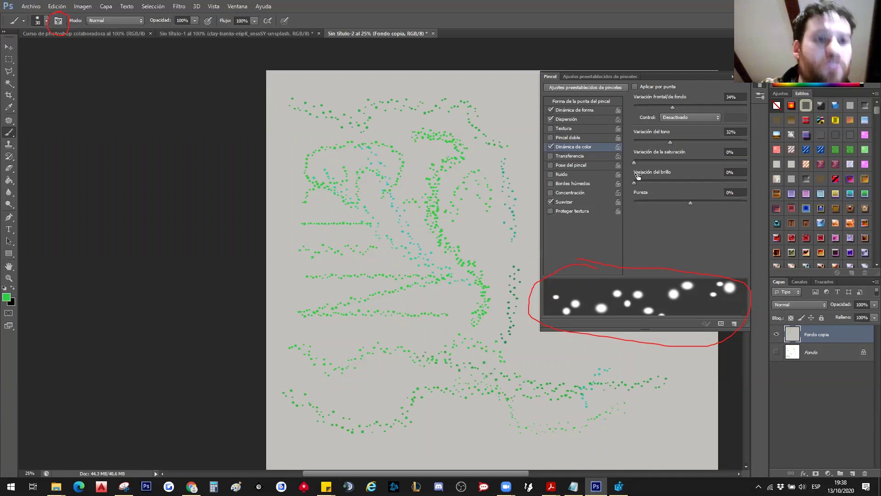
drag(636, 164, 676, 165)
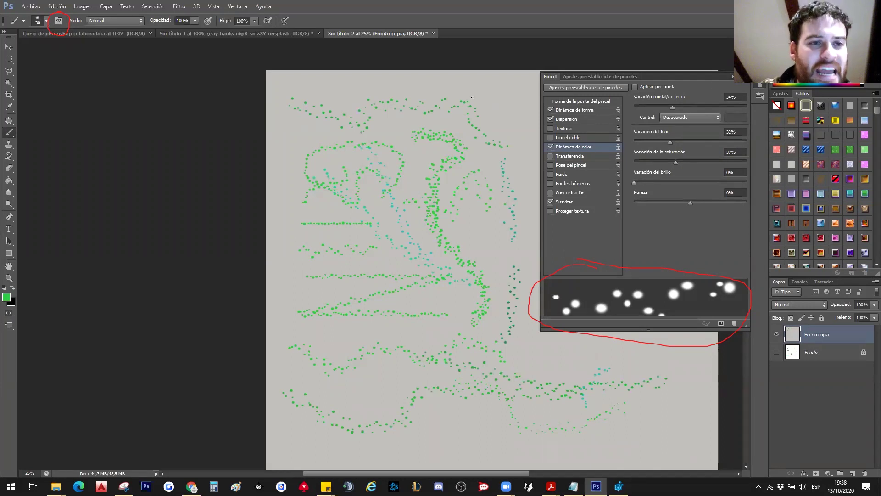
drag(501, 113, 406, 219)
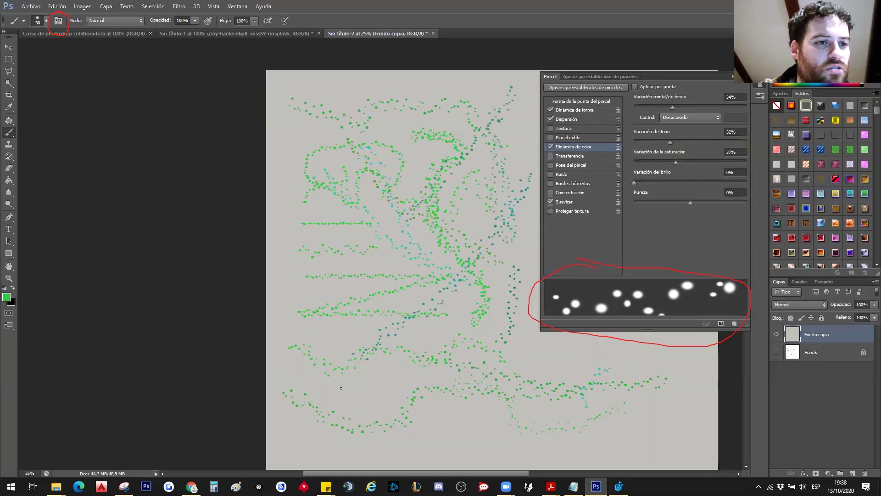
drag(341, 387, 454, 420)
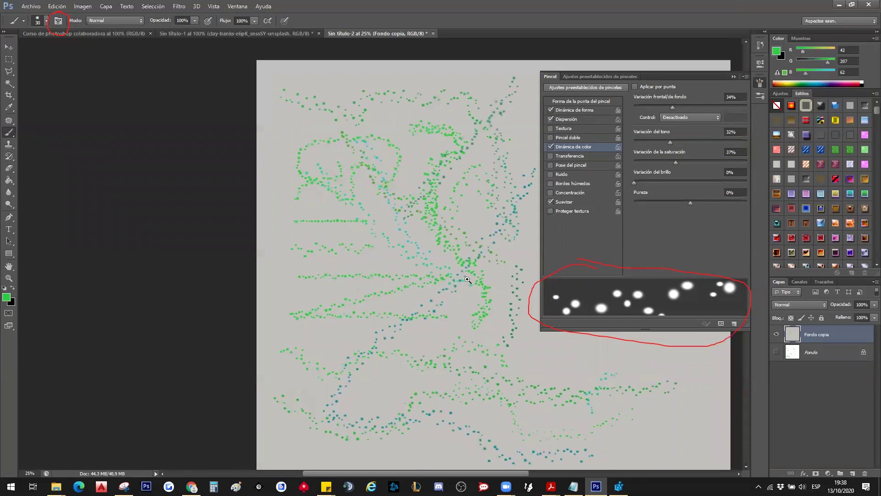
ctrl+click(463, 279)
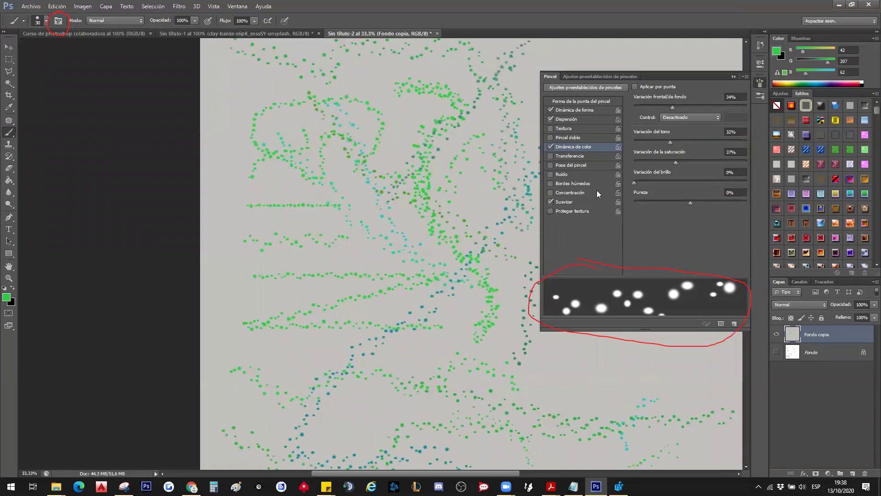
Step: Pick the 134 px grass brush tip and paint grass tufts across the canvas middle
click(582, 102)
scroll(744, 137, down, 1)
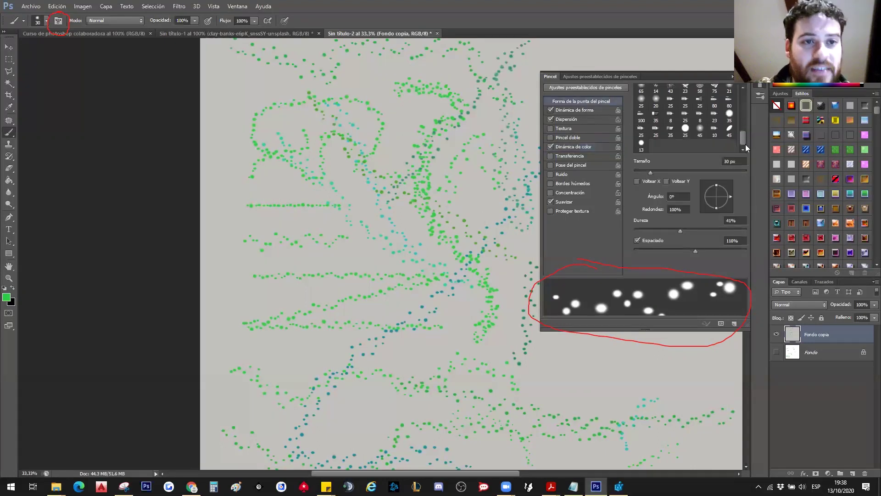
scroll(746, 138, down, 1)
drag(743, 134, 745, 113)
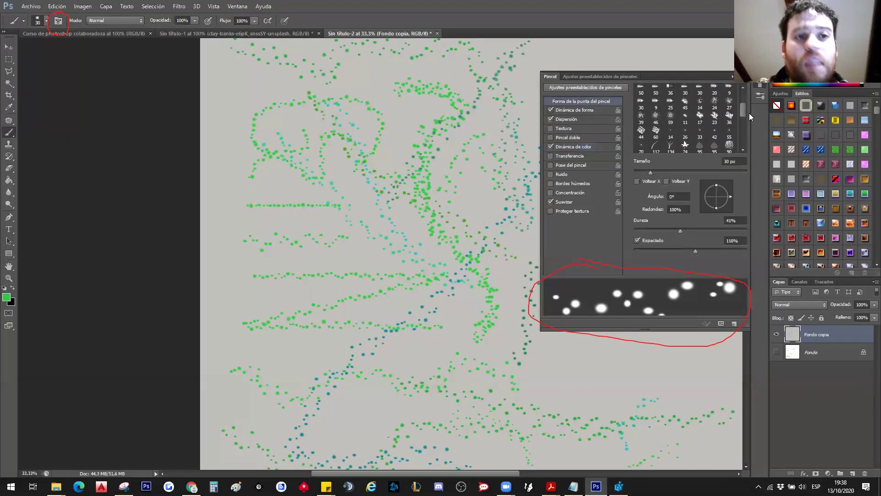
click(671, 142)
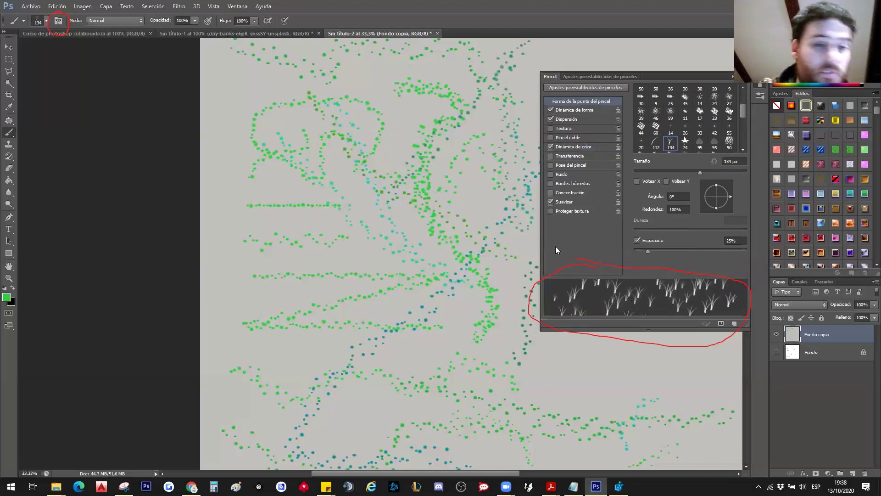
mouse_move(256, 305)
mouse_down()
mouse_move(240, 266)
mouse_move(334, 304)
mouse_move(378, 226)
mouse_move(471, 351)
mouse_move(348, 332)
mouse_move(254, 261)
mouse_move(382, 254)
mouse_up()
mouse_move(311, 328)
mouse_down()
mouse_move(343, 315)
mouse_move(426, 219)
mouse_move(476, 225)
mouse_move(442, 200)
mouse_up()
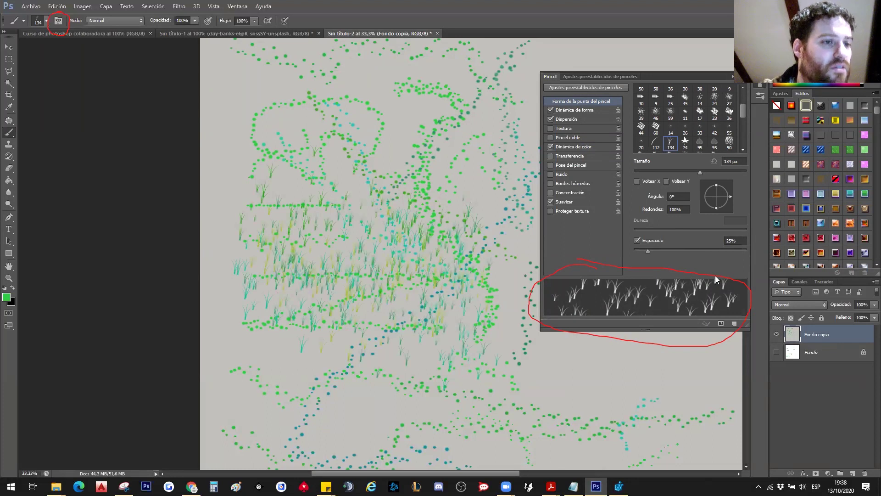
scroll(693, 118, down, 1)
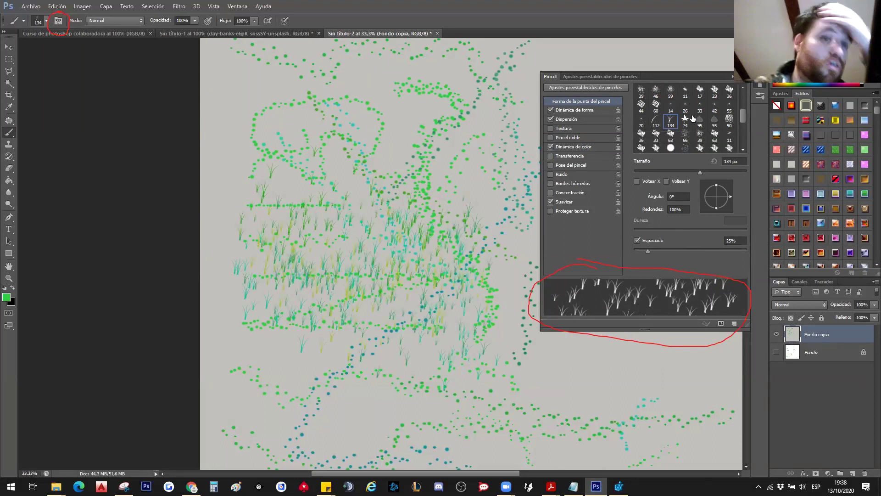
scroll(703, 126, down, 3)
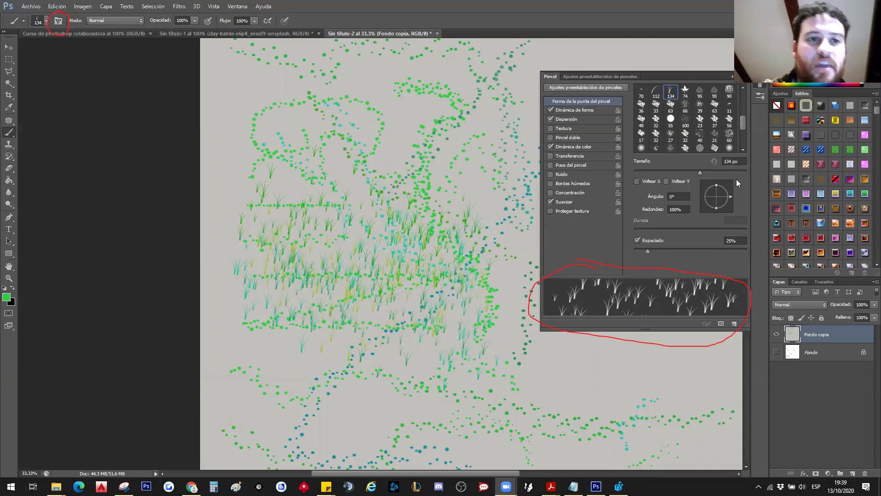
click(684, 76)
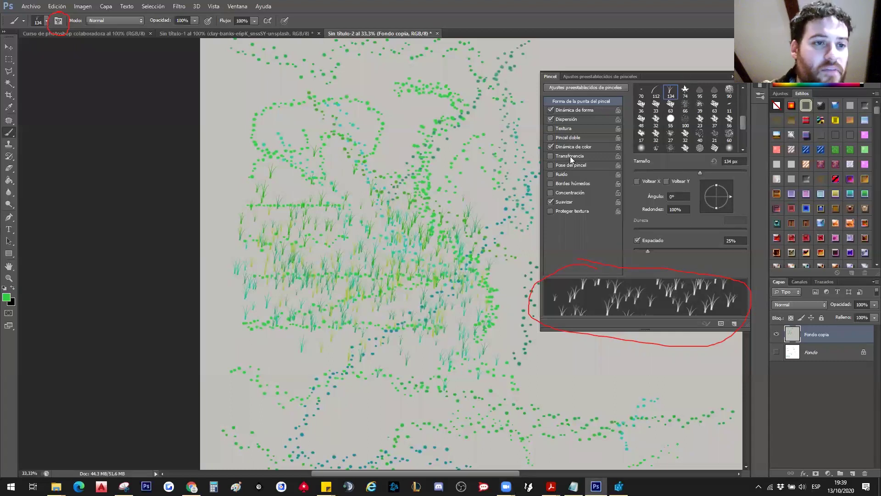
click(550, 183)
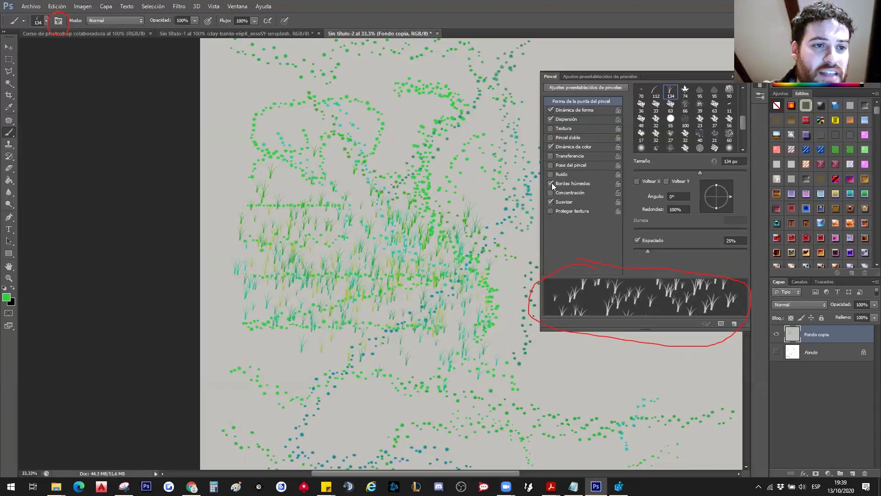
click(550, 183)
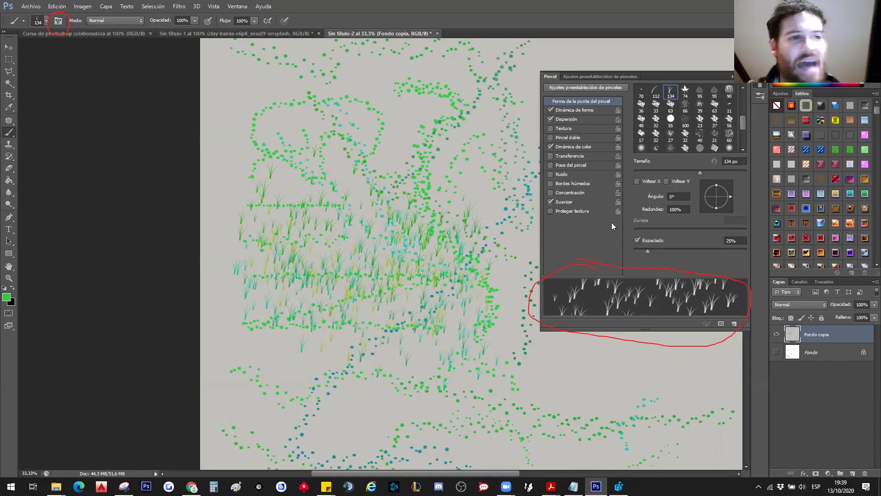
alt+click(379, 259)
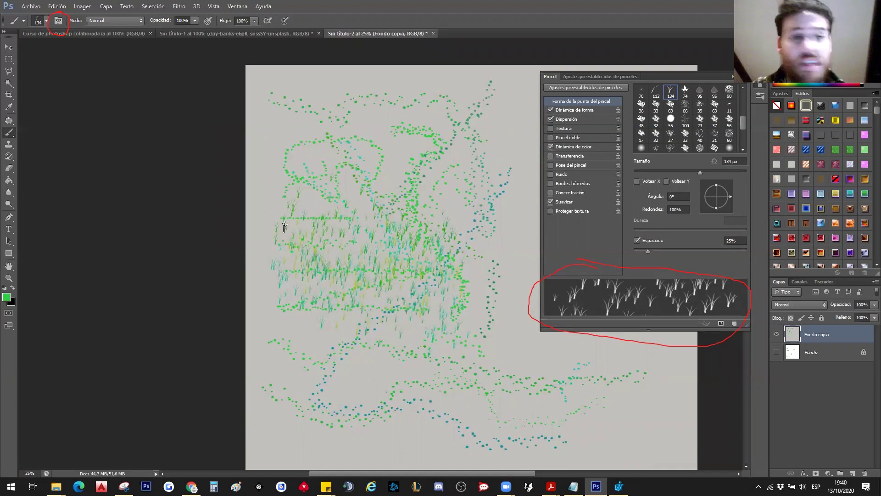
click(388, 252)
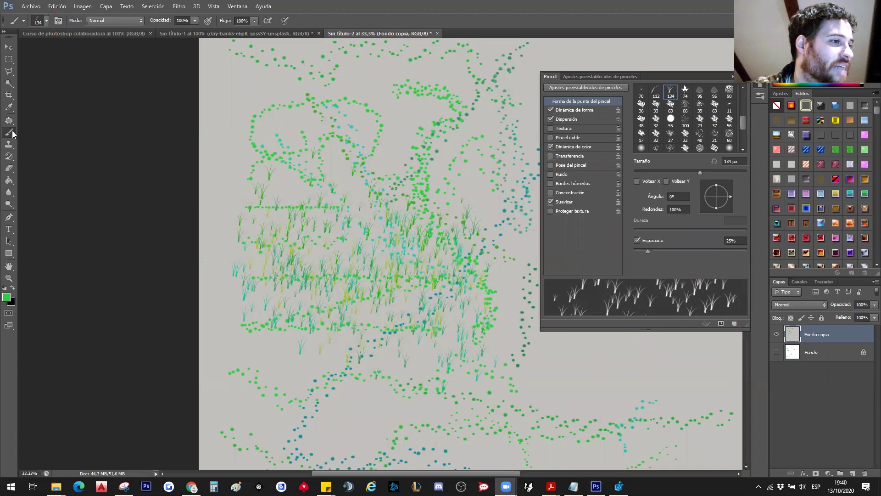
Step: Select Clone Stamp, return to the gloves poster and undo the stray green strokes
click(9, 145)
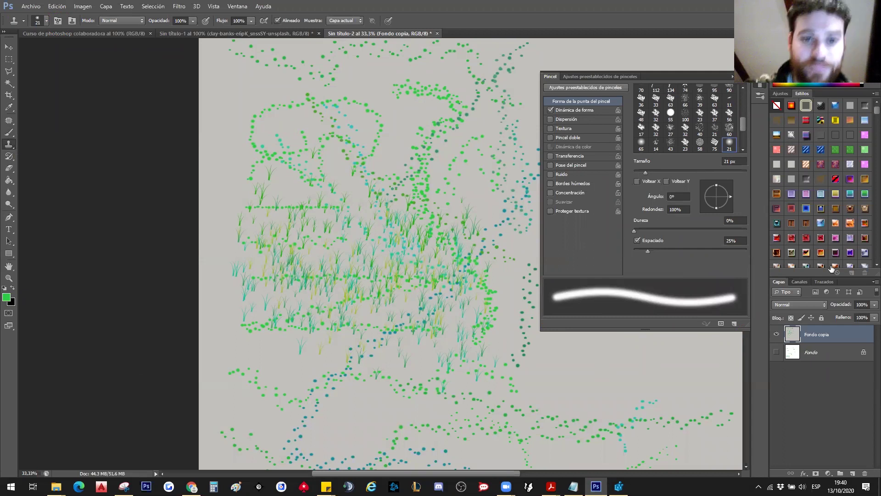
click(220, 35)
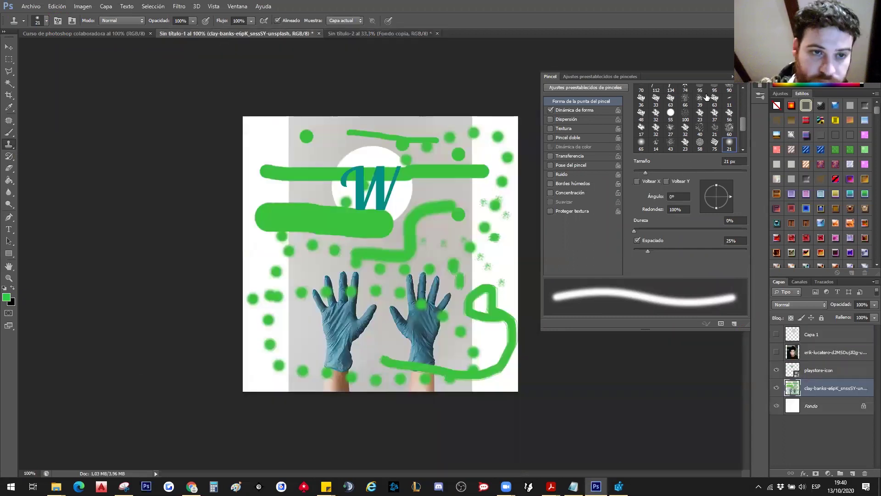
click(760, 85)
key(ctrl+alt+z)
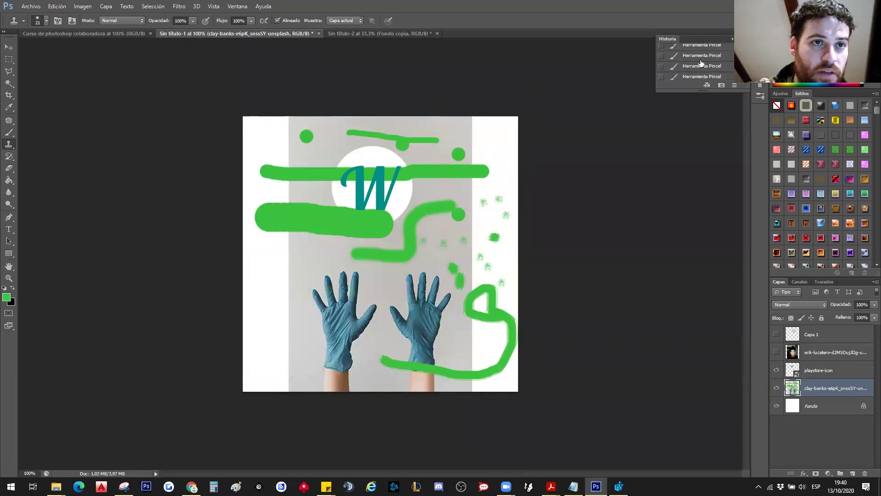
key(ctrl+alt+z)
key(ctrl+alt+z)
key(ctrl+alt+z)
key(ctrl+alt+z)
key(ctrl+alt+z)
key(ctrl+alt+z)
key(ctrl+alt+z)
key(ctrl+alt+z)
key(ctrl+alt+z)
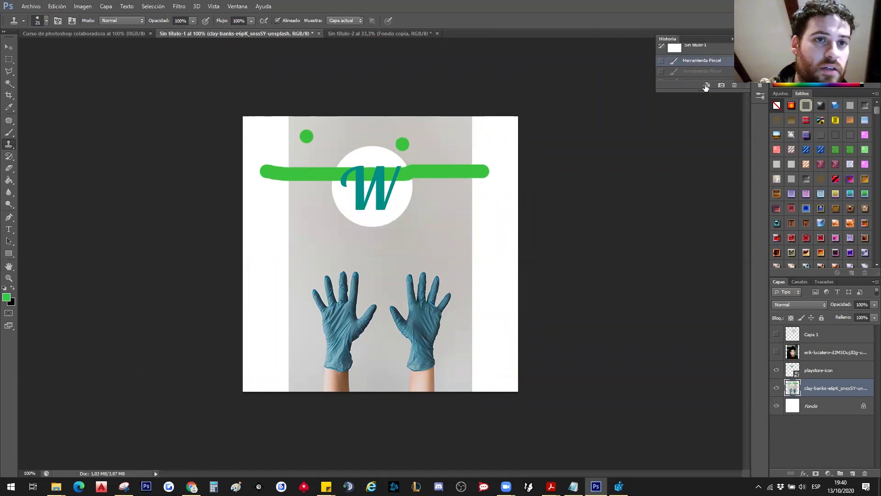
click(343, 321)
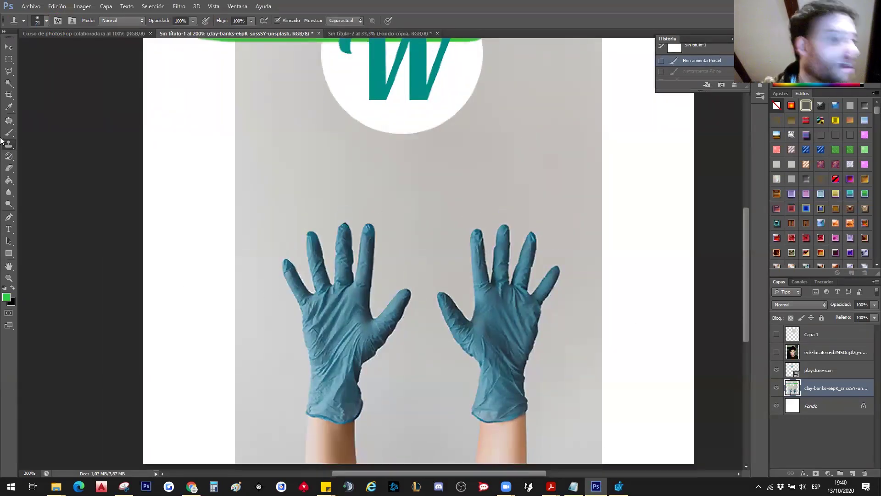
Step: Keep the regular Clone Stamp and set its brush size to 12 px
right_click(11, 144)
click(52, 145)
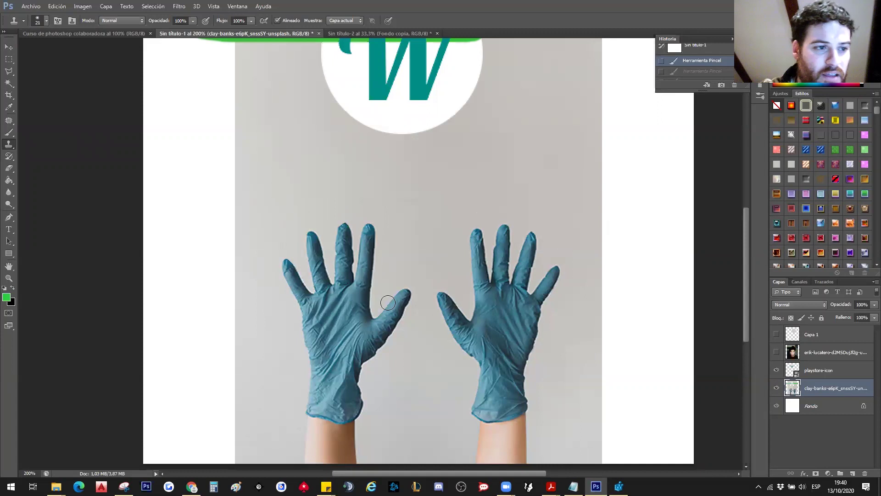
click(393, 337)
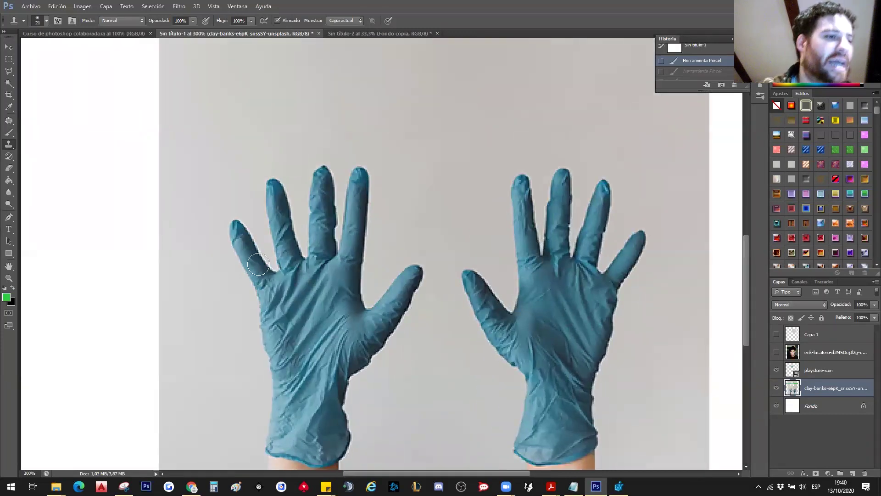
click(46, 21)
drag(31, 43, 18, 46)
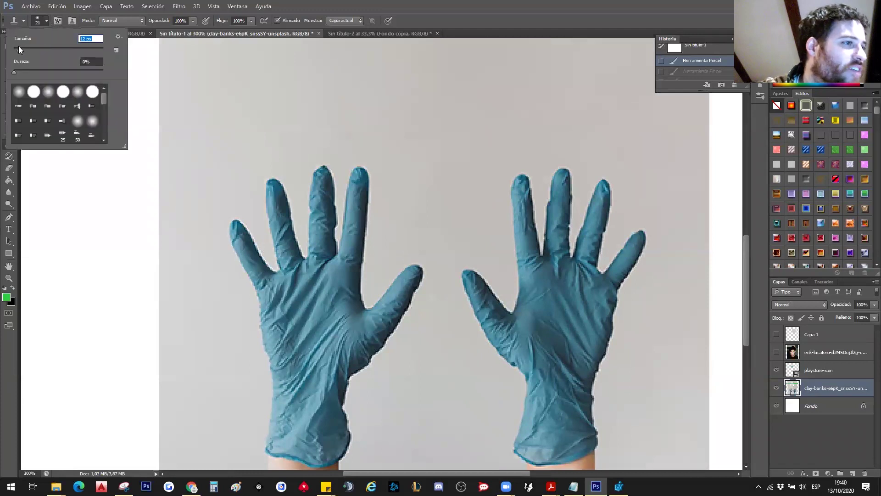
click(126, 137)
alt+click(298, 278)
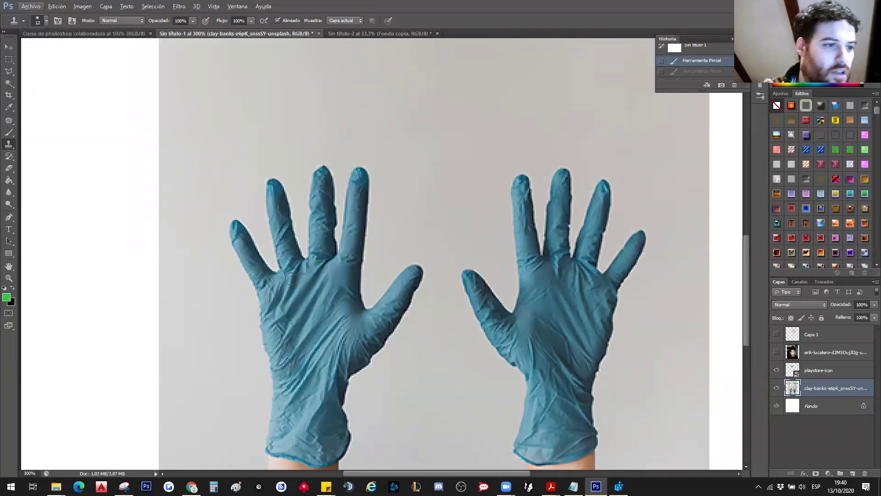
Step: Zoom in close on the left glove's little finger, ready to Alt-sample it
click(203, 341)
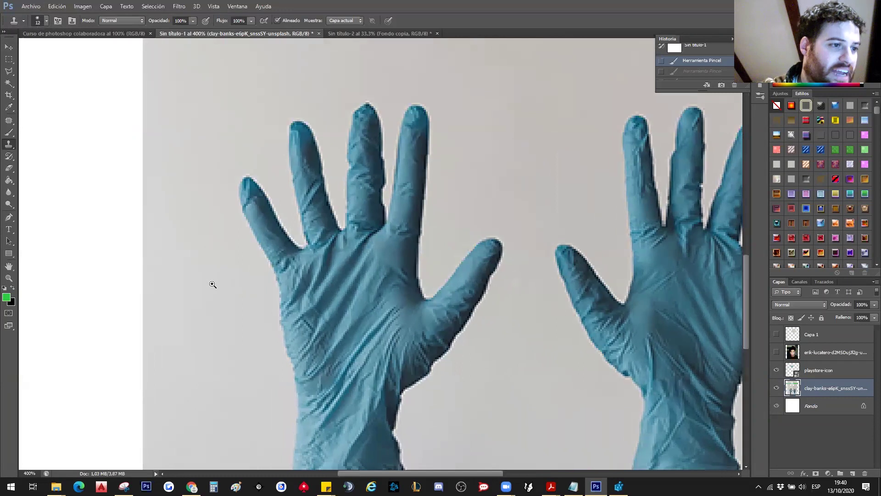
click(213, 287)
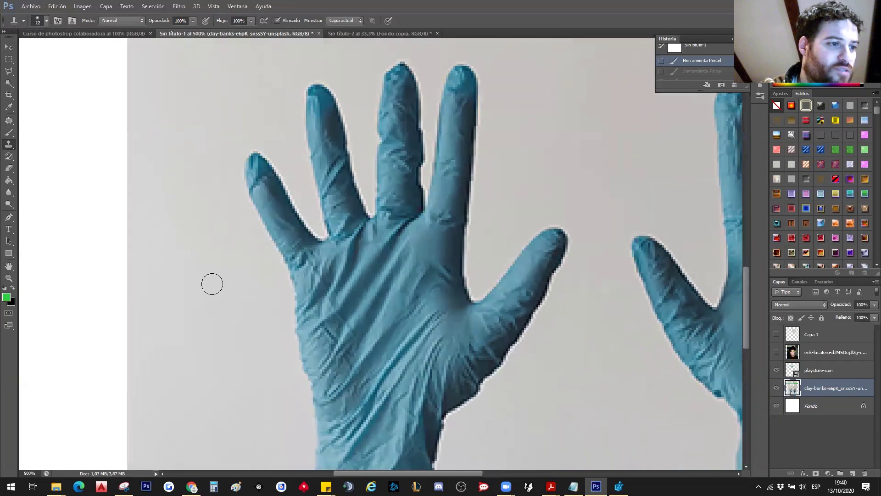
click(295, 257)
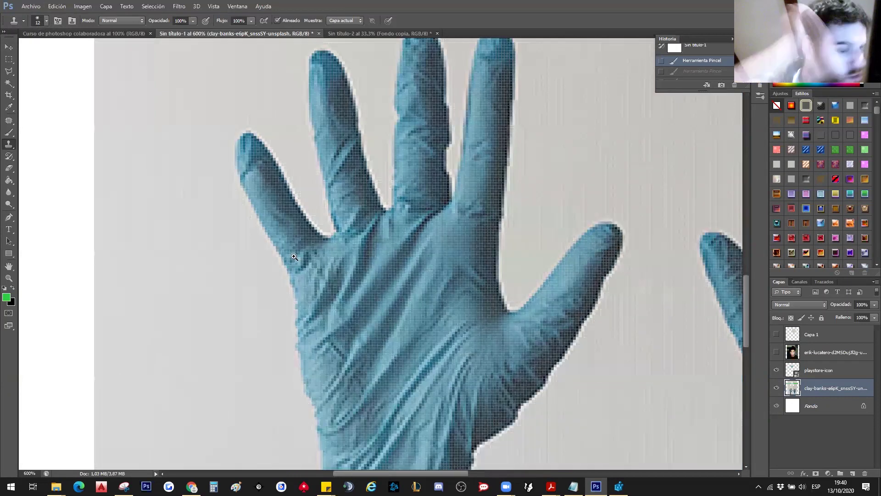
click(294, 257)
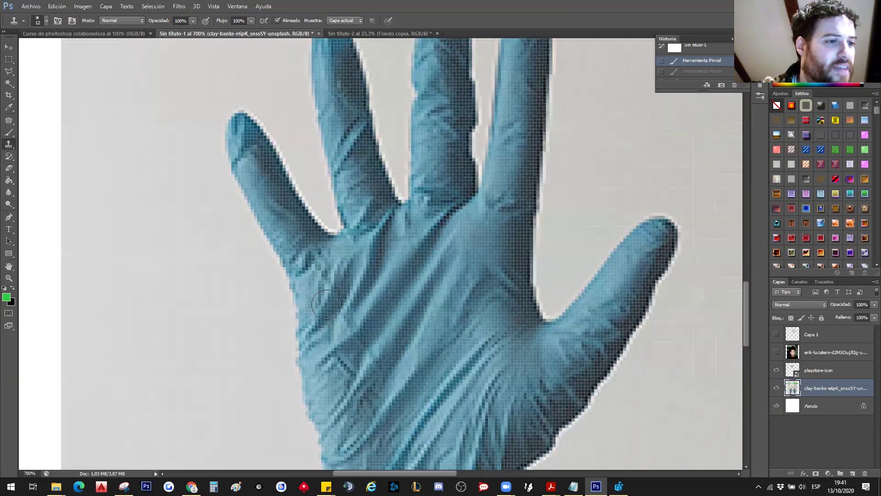
scroll(253, 134, up, 1)
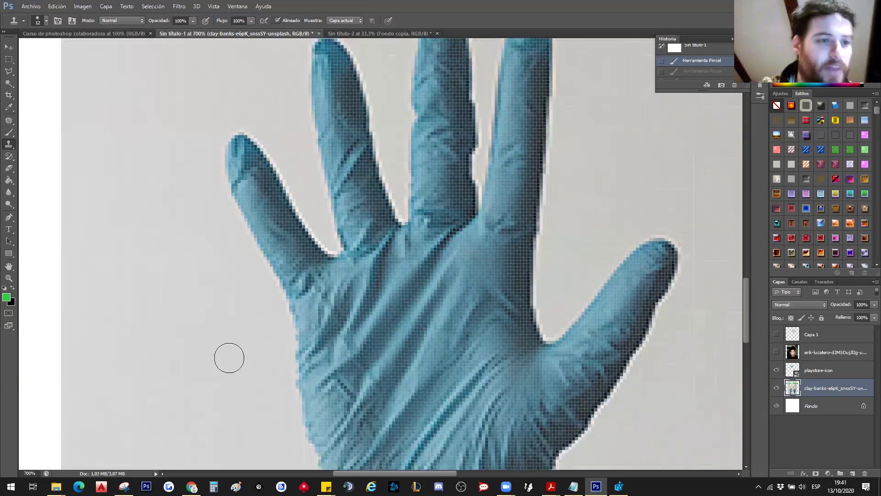
scroll(285, 324, up, 1)
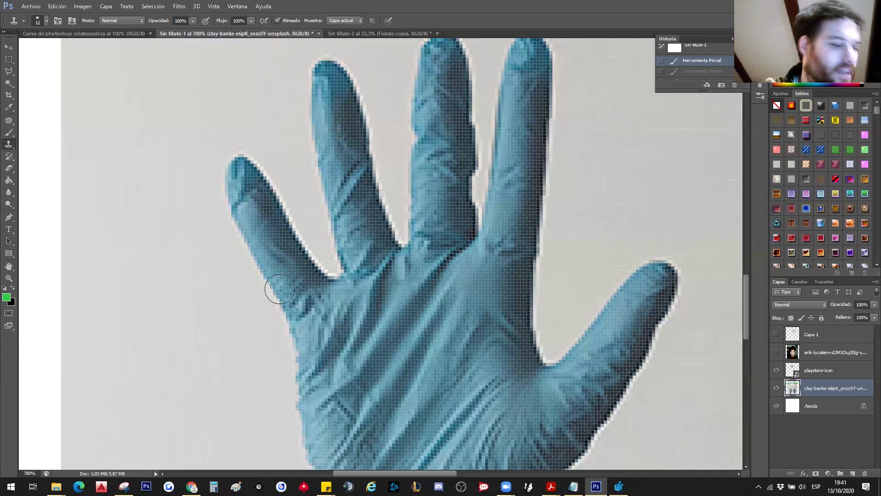
key(alt)
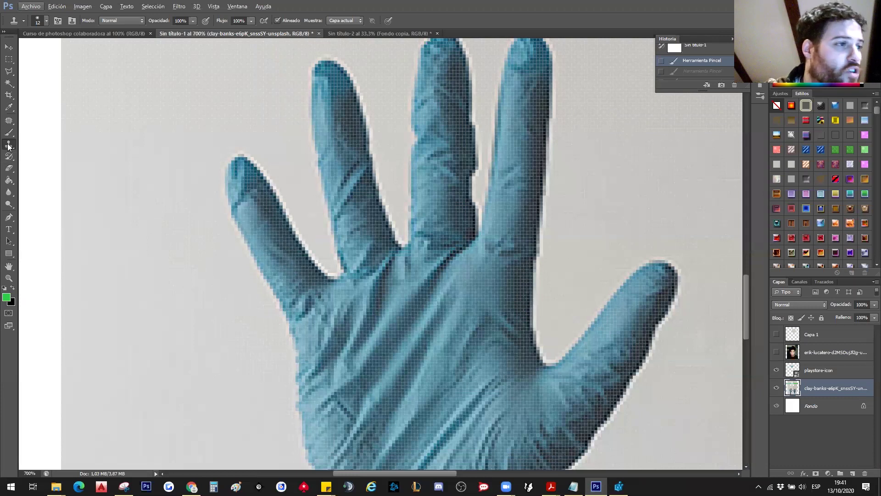
key(alt)
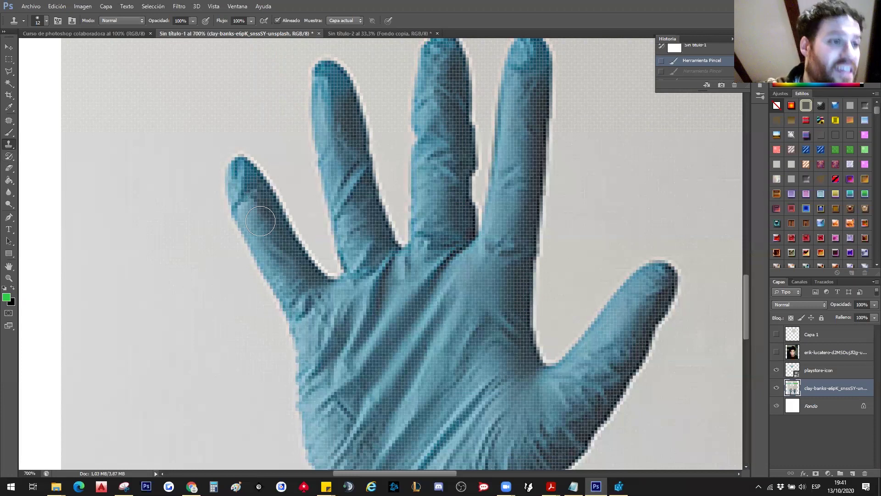
key(alt)
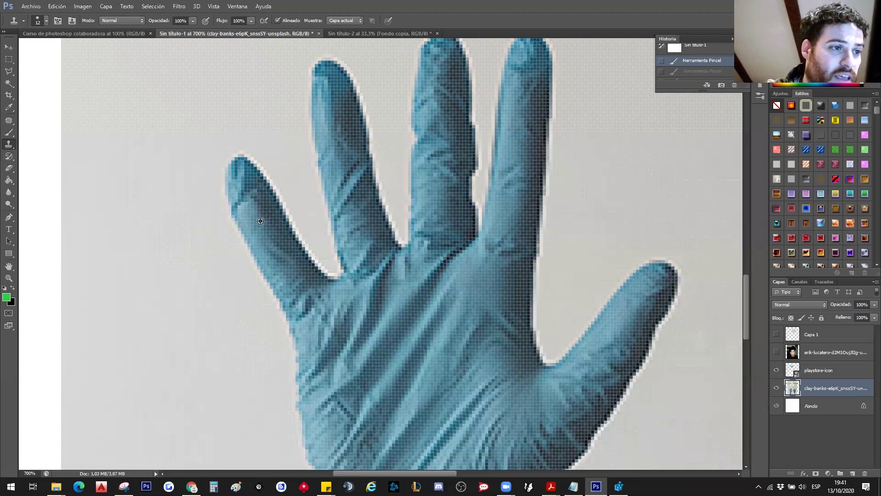
Step: Sample the little finger and clone a finger shape onto the left glove's lower-left edge
alt+click(261, 220)
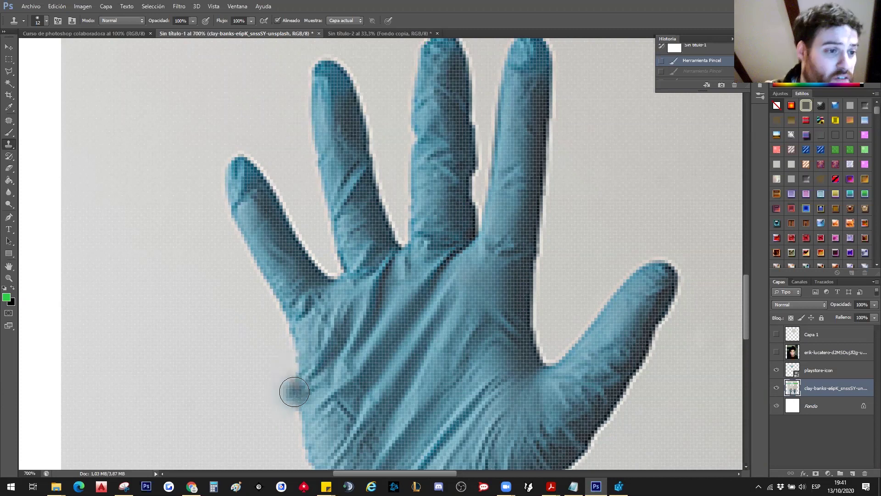
mouse_move(294, 391)
mouse_down()
mouse_move(286, 367)
mouse_move(263, 356)
mouse_move(303, 431)
mouse_up()
drag(275, 367, 312, 427)
click(698, 71)
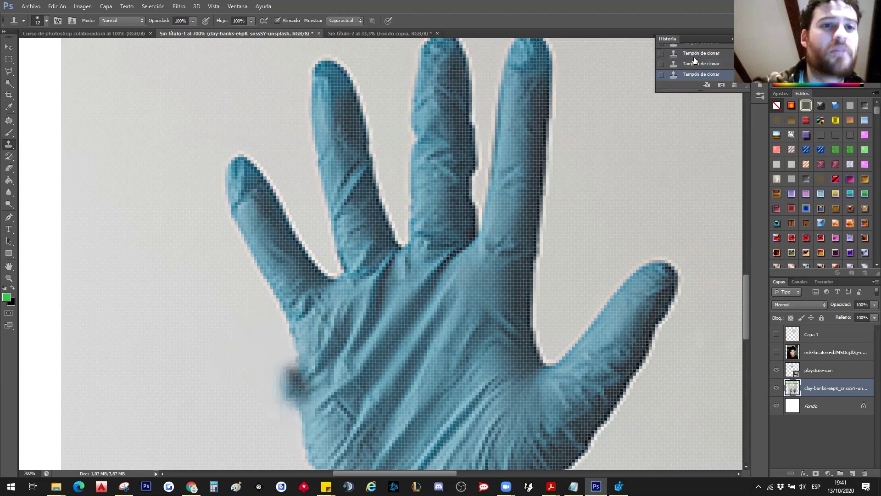
click(702, 49)
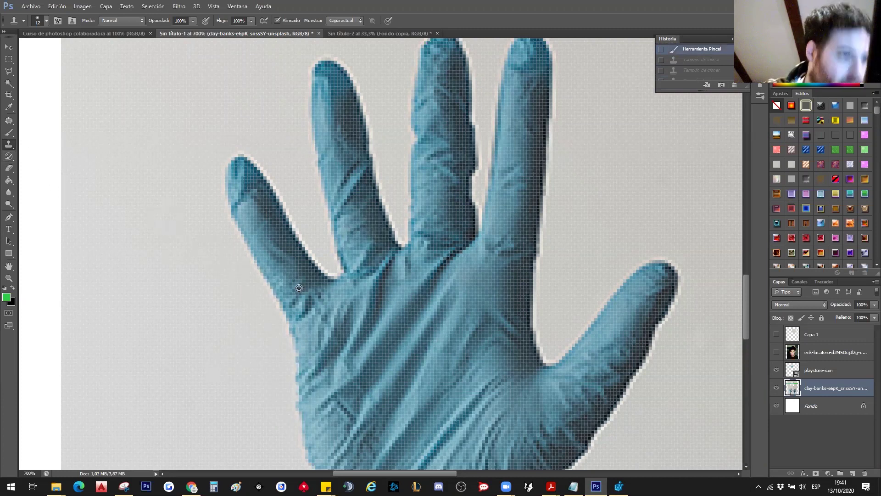
mouse_move(299, 426)
mouse_down()
mouse_move(226, 331)
mouse_move(313, 438)
mouse_up()
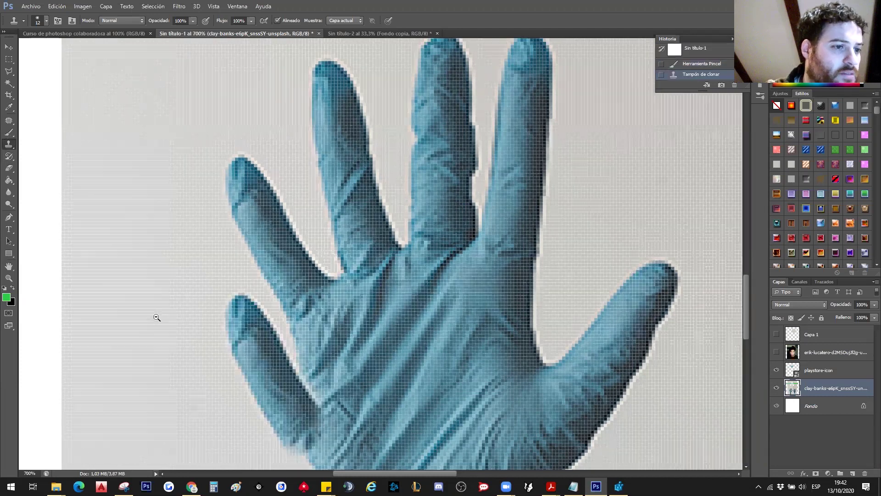
ctrl+alt+click(151, 322)
ctrl+alt+click(263, 173)
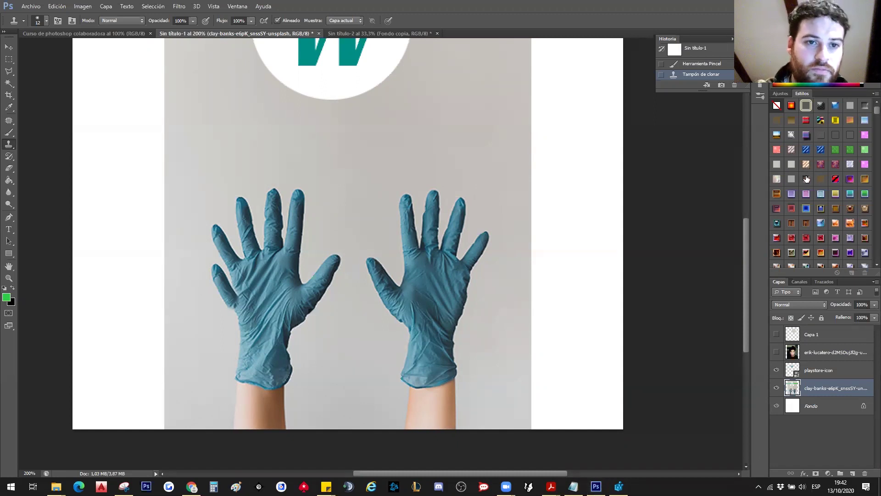
Step: Step back in History, zoom to 400% and clone an extra finger along the little finger edge
click(693, 66)
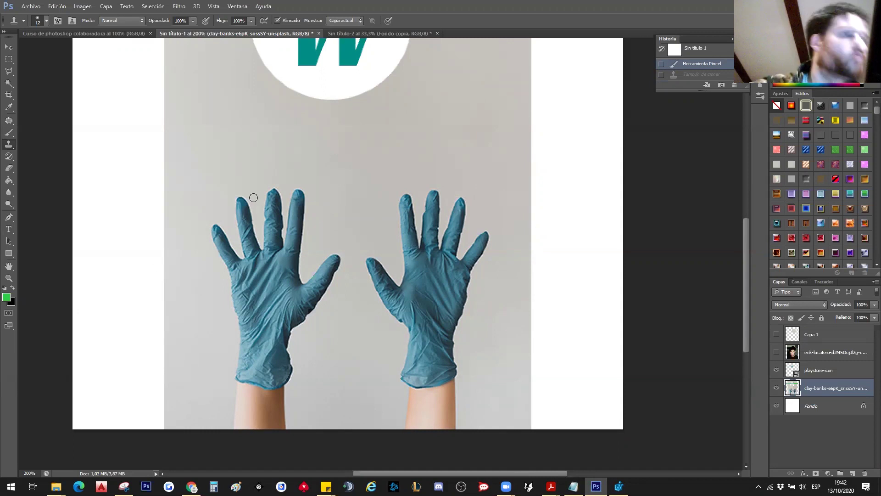
ctrl+click(180, 244)
ctrl+click(229, 290)
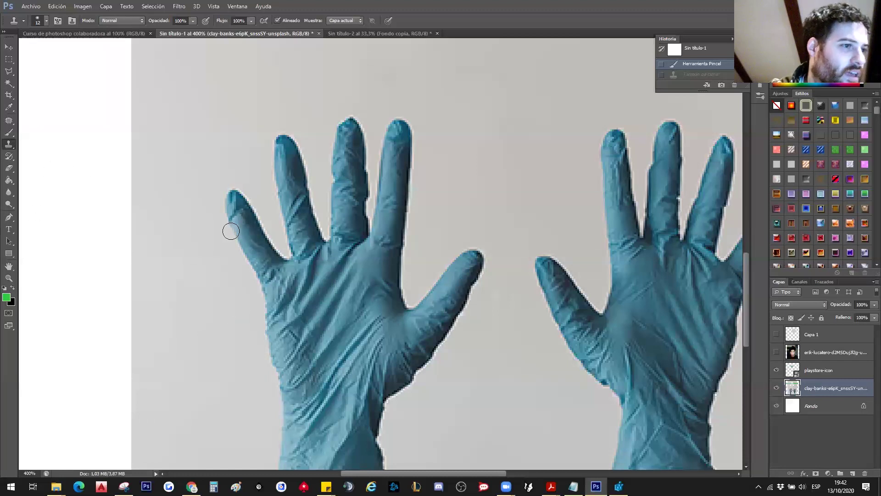
right_click(9, 147)
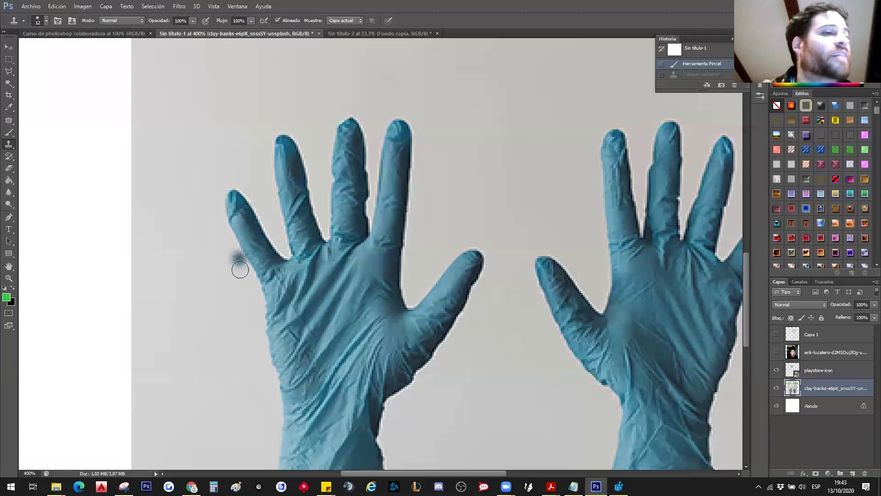
drag(270, 351, 233, 301)
drag(285, 373, 276, 342)
key(ctrl+z)
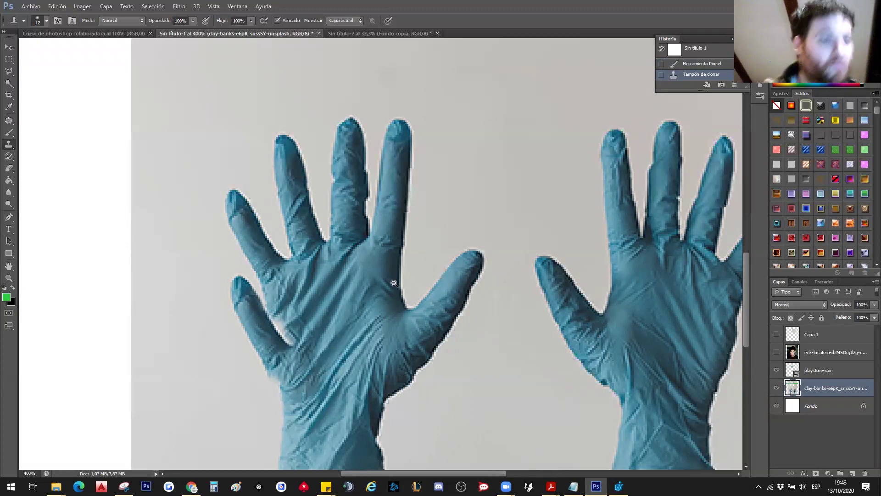
scroll(393, 279, down, 1)
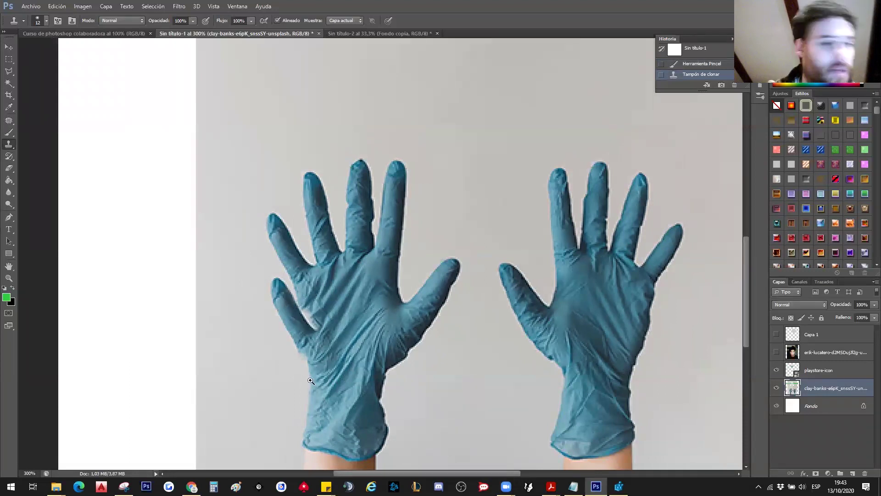
Step: Clone grey background over the left glove's lower-left edge and a spot on the palm
scroll(287, 432, up, 1)
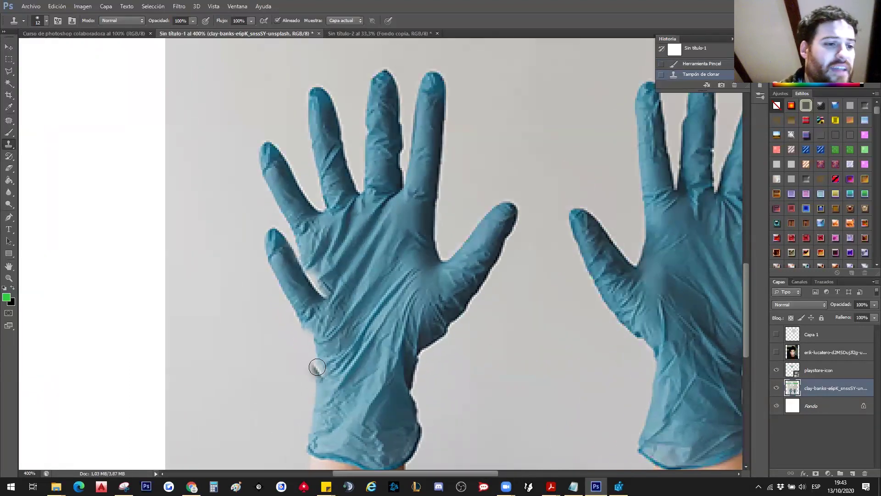
click(301, 389)
key(ctrl+z)
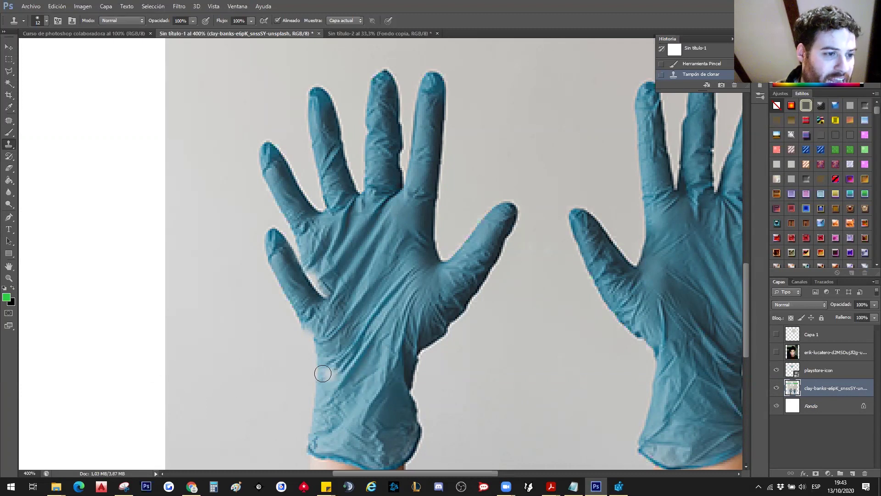
mouse_move(330, 367)
mouse_down()
mouse_move(312, 413)
mouse_move(349, 362)
mouse_move(203, 467)
mouse_up()
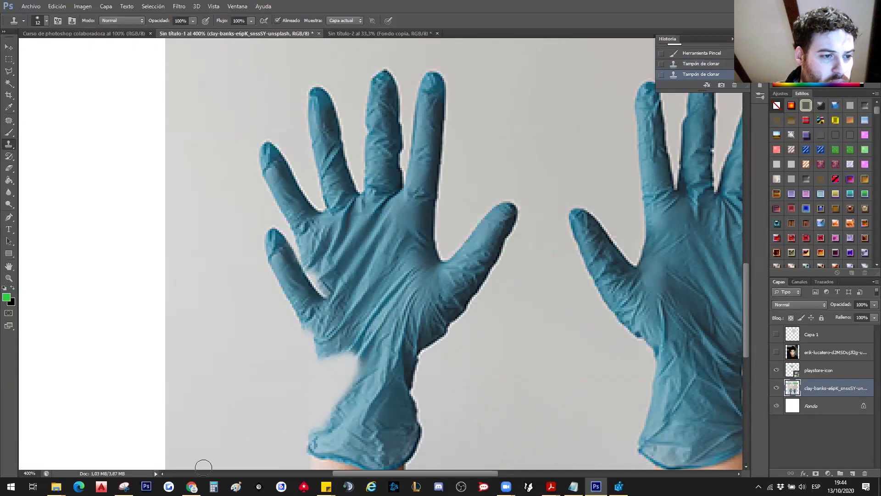
click(299, 275)
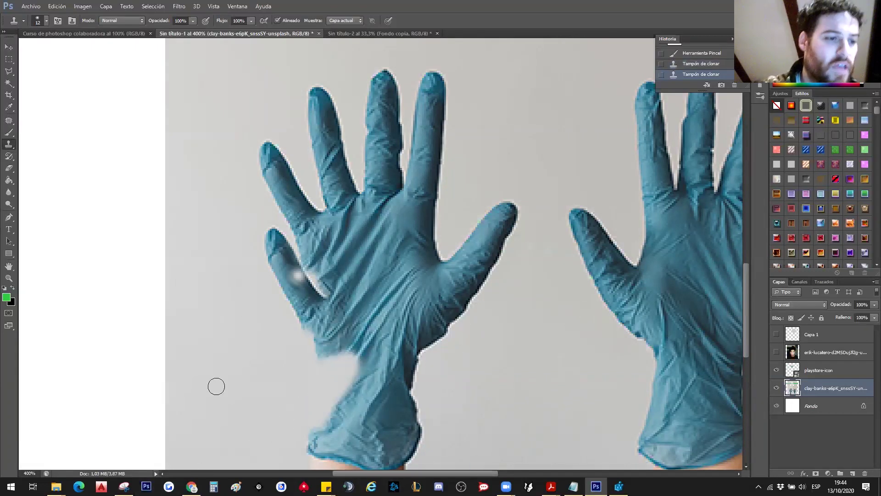
drag(413, 342, 366, 357)
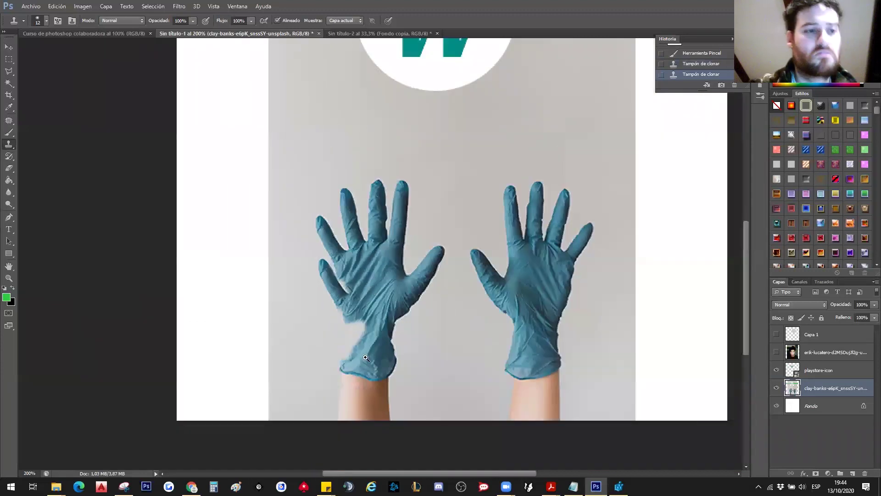
click(365, 358)
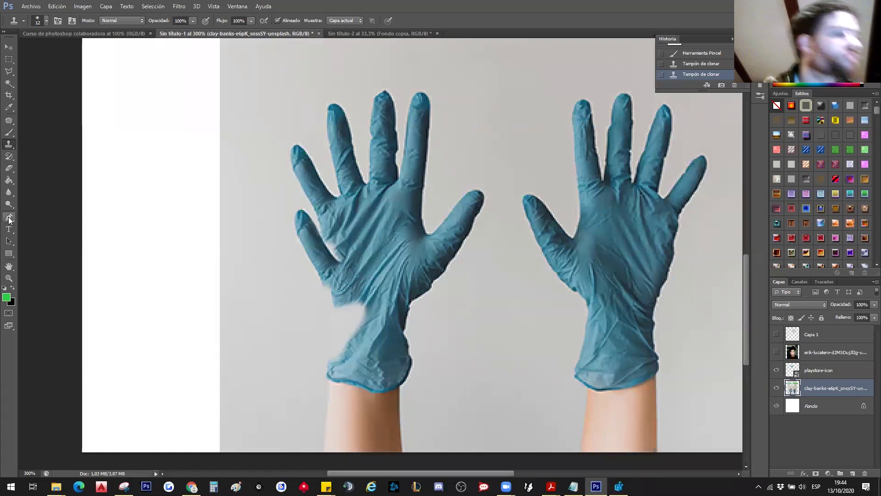
drag(362, 251, 378, 261)
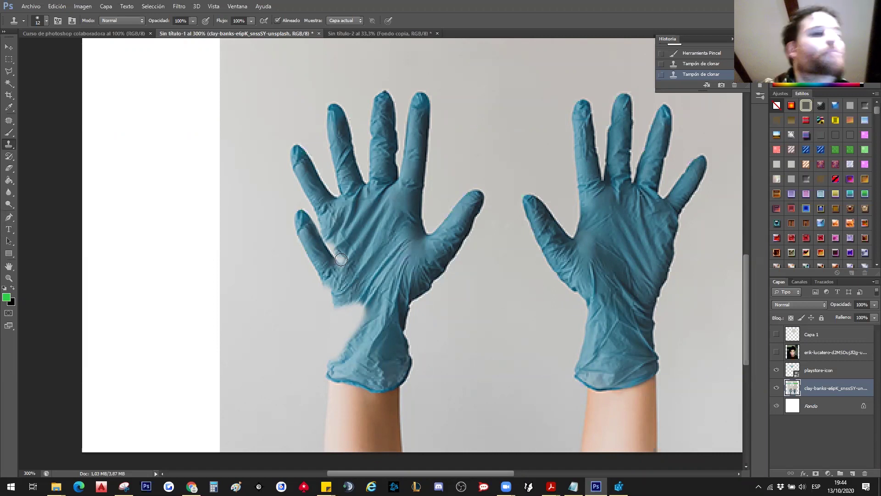
key(ctrl+minus)
key(ctrl+minus)
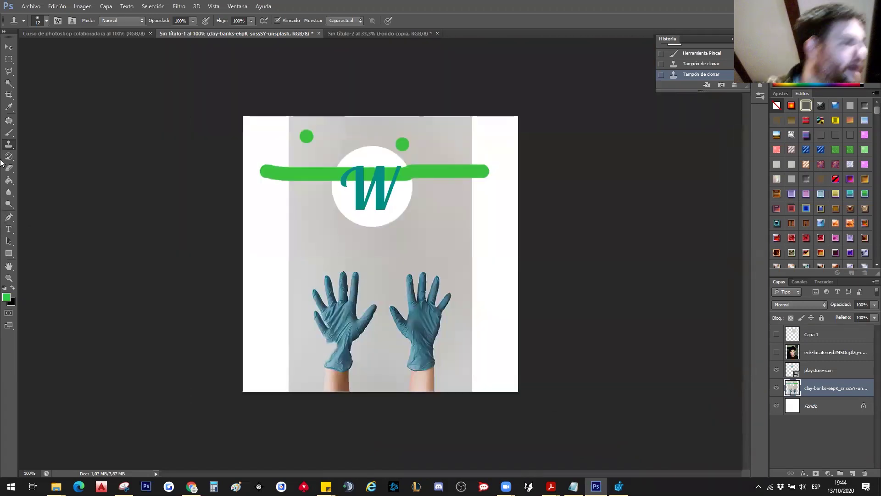
Step: Choose the plain pixel Eraser and zoom in on the poster
click(11, 157)
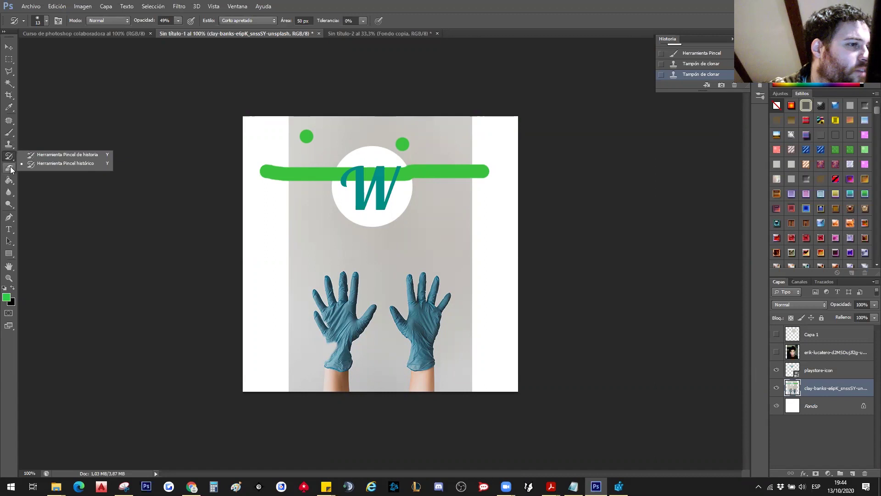
click(11, 169)
click(15, 172)
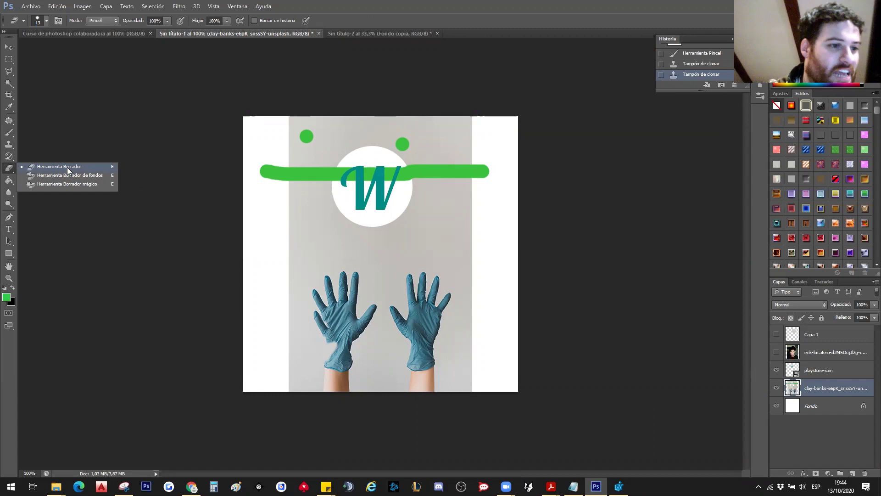
click(67, 167)
key(ctrl+plus)
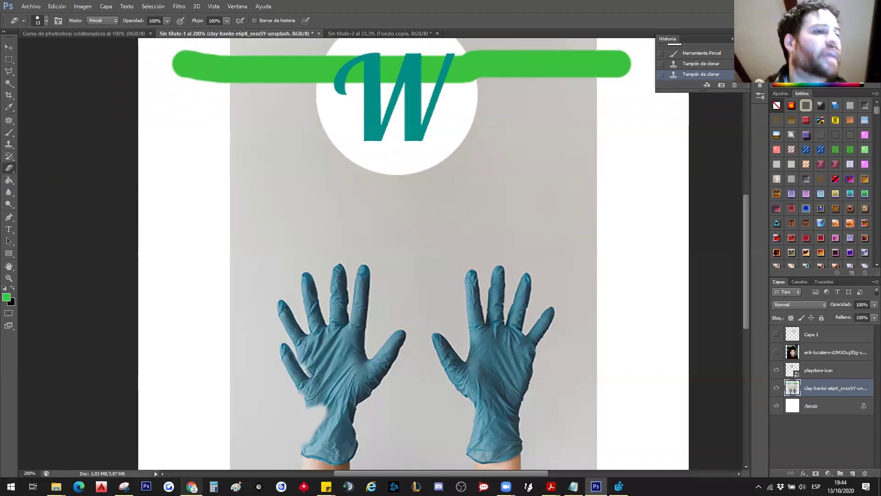
Step: Paint trial eraser strokes over the gloves, revert them in History, and list eraser variants
drag(656, 204, 228, 235)
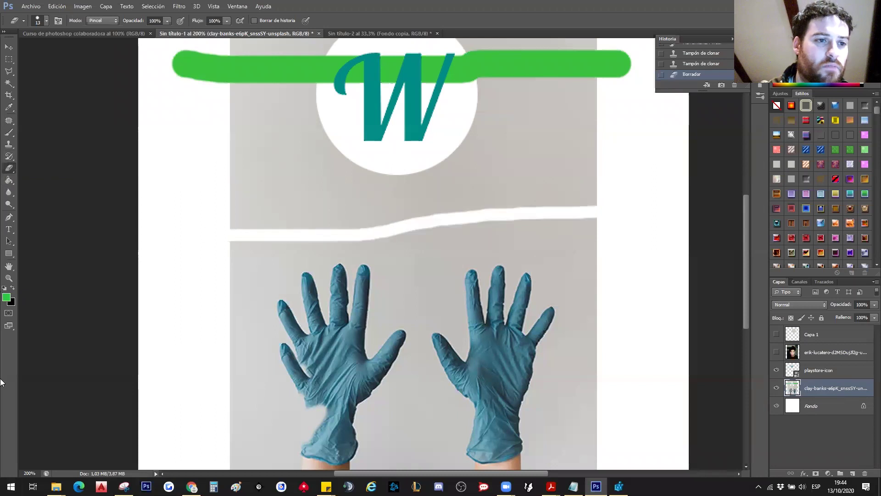
mouse_move(238, 237)
mouse_down()
mouse_move(305, 188)
mouse_move(445, 264)
mouse_move(570, 302)
mouse_move(425, 349)
mouse_up()
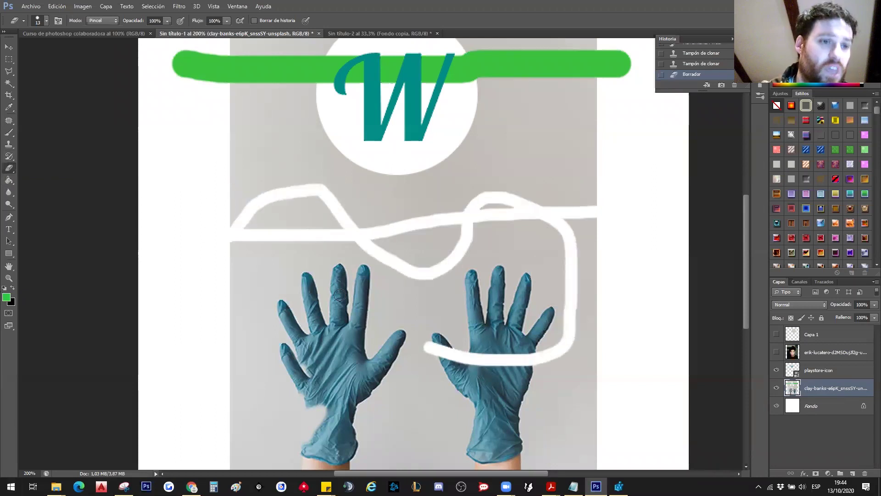
drag(340, 294, 239, 347)
click(679, 56)
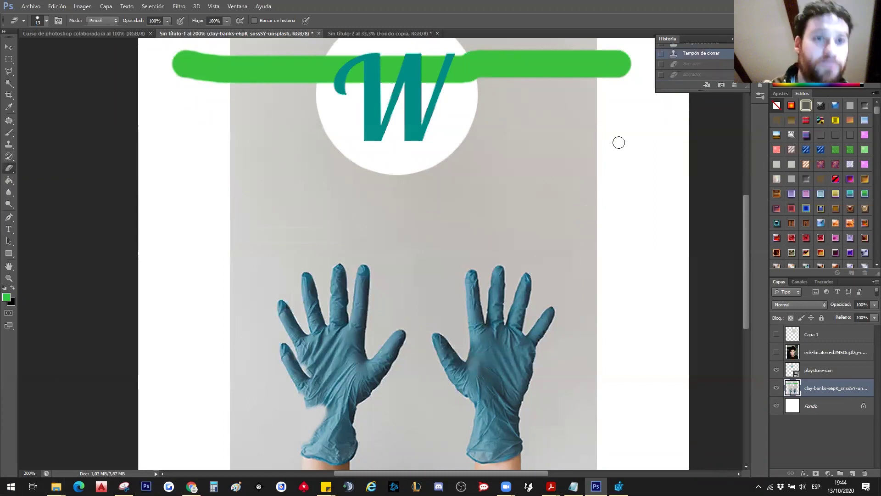
right_click(11, 168)
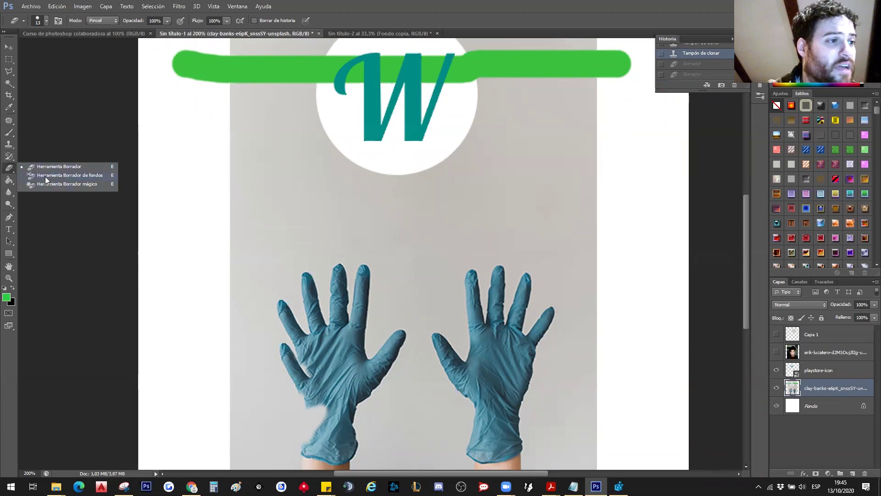
Step: Choose the Background Eraser, erase a trial strip beside the left wrist, then undo it
click(83, 178)
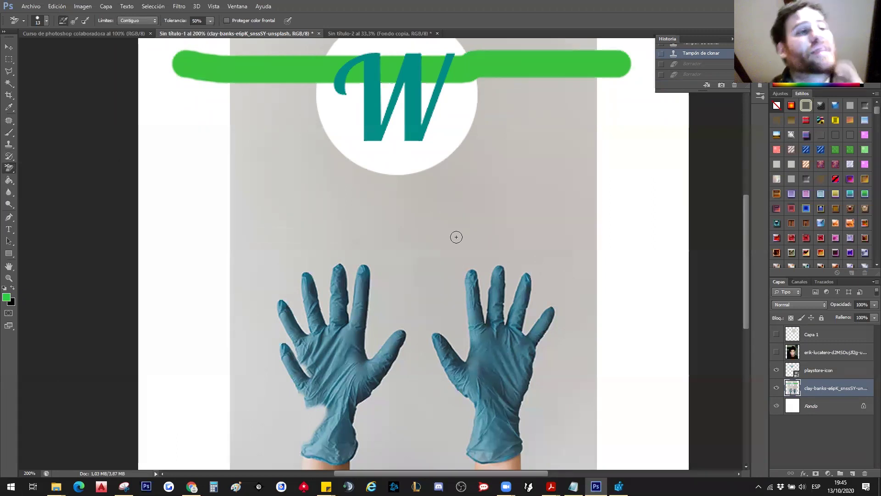
key(ctrl+minus)
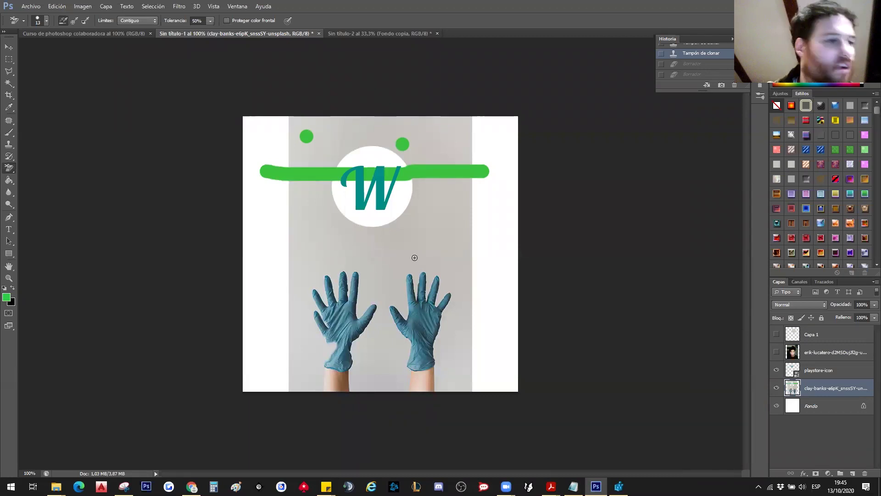
key(ctrl+plus)
scroll(421, 312, down, 2)
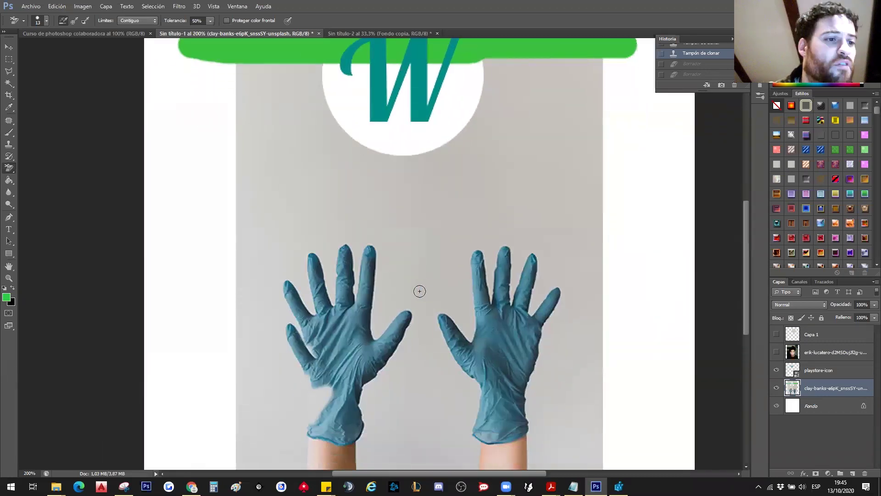
drag(361, 454, 386, 339)
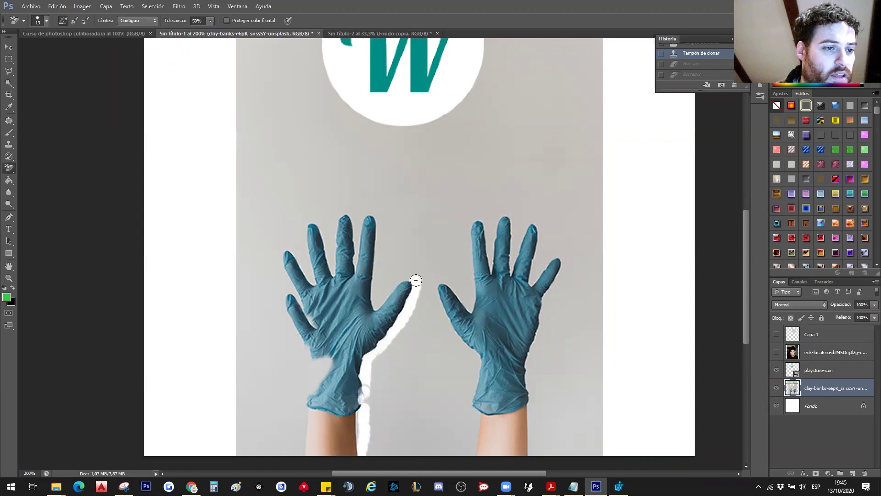
drag(393, 280, 374, 312)
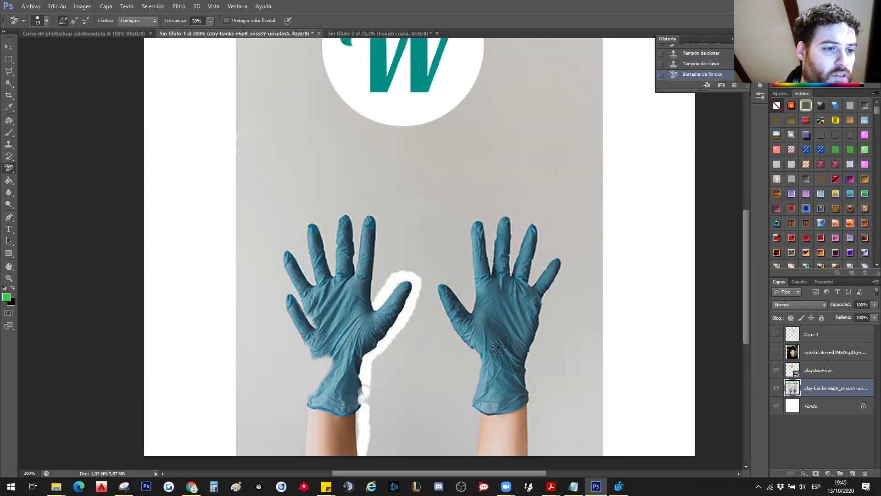
click(357, 375)
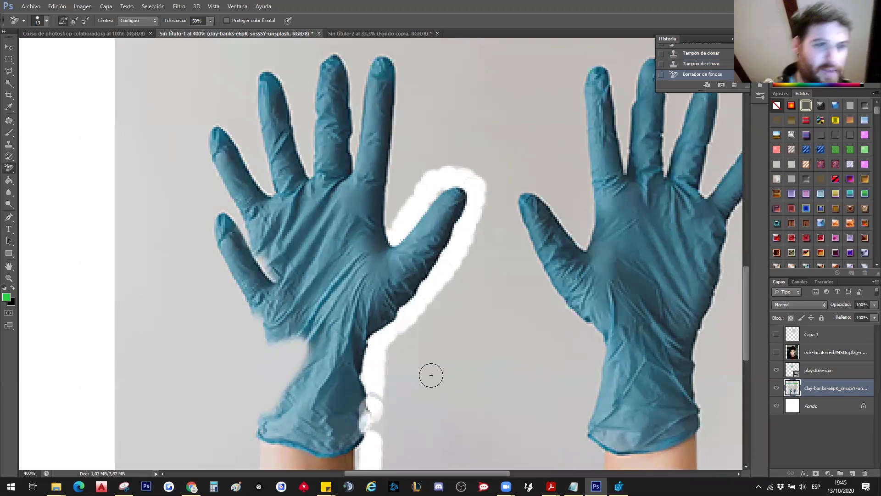
click(710, 63)
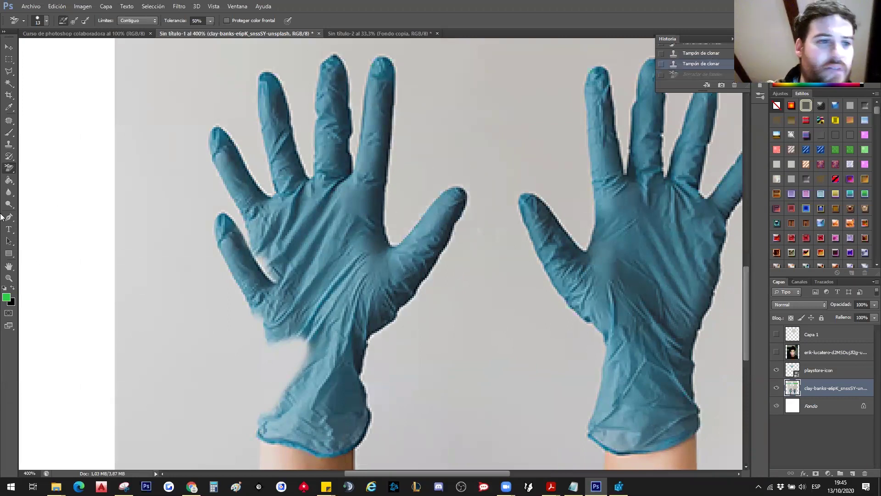
Step: Erase the grey background up the left wrist's inner edge and cuff toward the fingertips
scroll(358, 327, down, 3)
scroll(357, 339, down, 2)
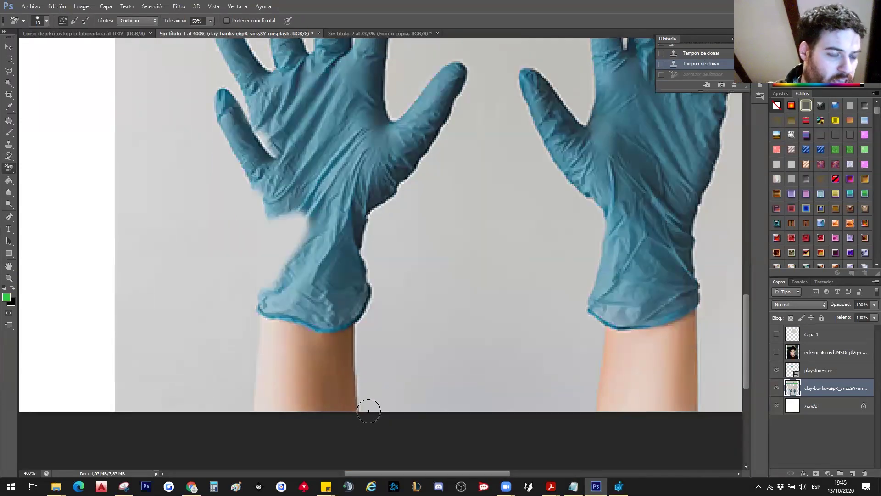
drag(369, 398, 370, 241)
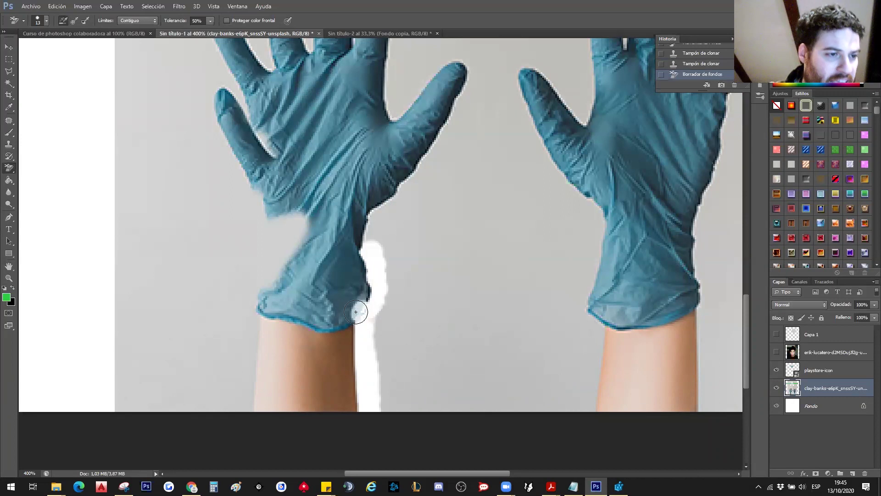
drag(347, 309, 346, 295)
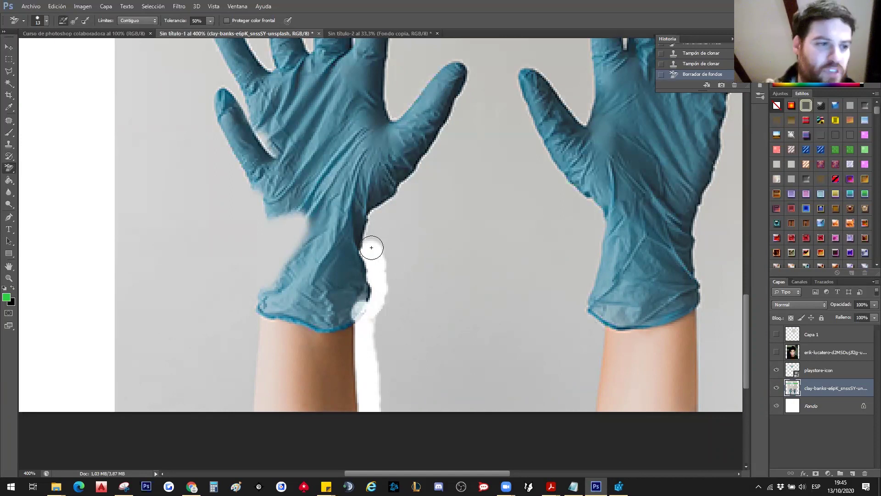
mouse_move(372, 247)
mouse_down()
mouse_move(379, 217)
mouse_move(459, 117)
mouse_move(475, 55)
mouse_up()
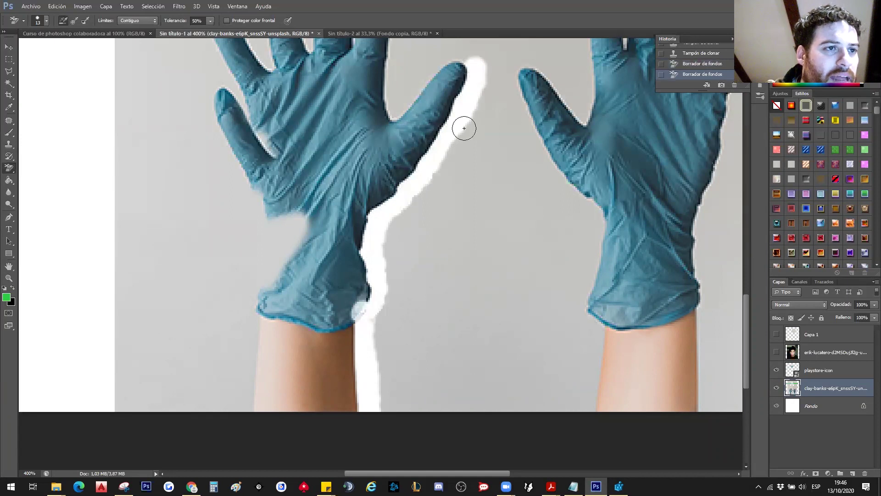
Step: Background-erase a band along the left glove's right edge, thumb tip and index finger
scroll(461, 200, up, 3)
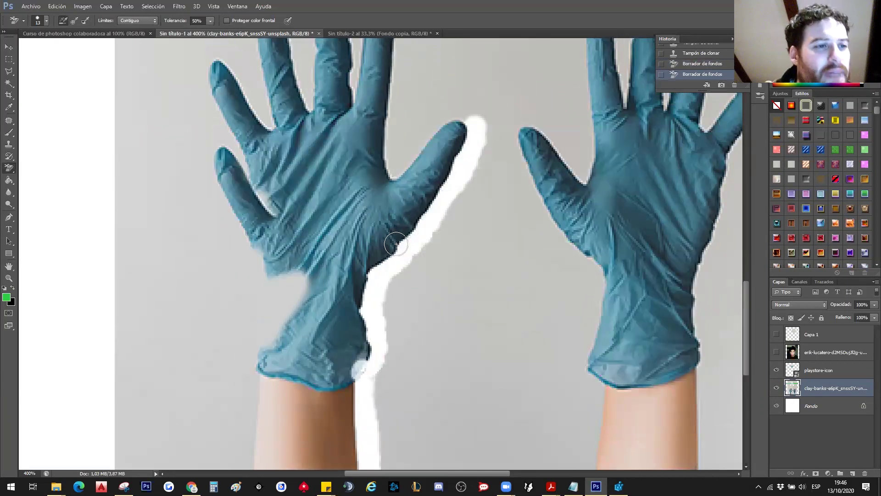
drag(333, 371, 350, 343)
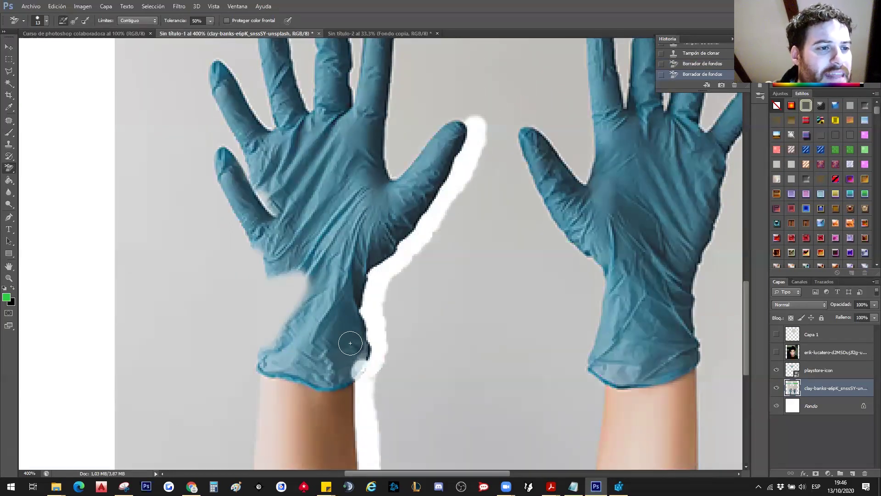
scroll(478, 151, up, 2)
scroll(477, 183, up, 1)
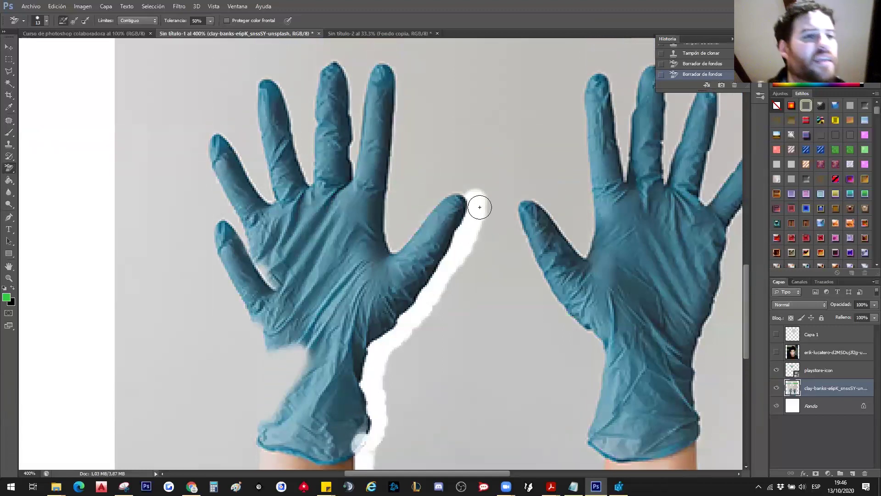
mouse_move(474, 204)
mouse_down()
mouse_move(449, 184)
mouse_move(431, 193)
mouse_move(391, 246)
mouse_move(419, 207)
mouse_up()
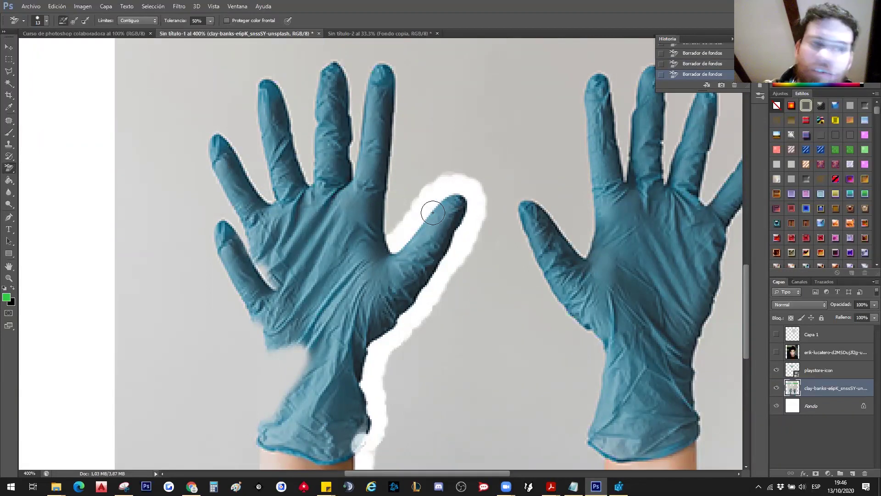
mouse_move(394, 230)
mouse_down()
mouse_move(406, 90)
mouse_move(389, 53)
mouse_move(363, 68)
mouse_move(346, 171)
mouse_up()
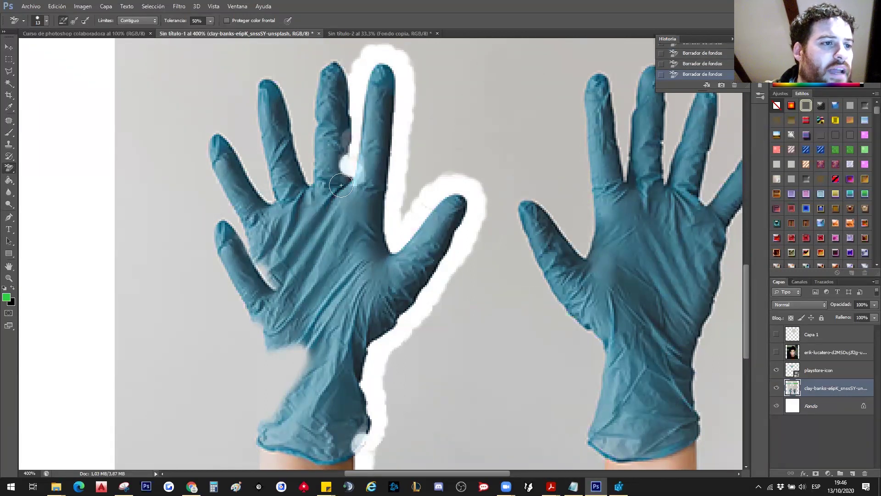
Step: Erase around the middle, ring and little fingers, redoing the botched stroke down the left wrist
mouse_move(325, 58)
mouse_down()
mouse_move(303, 114)
mouse_move(307, 176)
mouse_move(305, 117)
mouse_move(305, 132)
mouse_move(280, 79)
mouse_move(257, 73)
mouse_move(249, 101)
mouse_move(270, 193)
mouse_up()
mouse_move(248, 149)
mouse_down()
mouse_move(229, 126)
mouse_move(205, 133)
mouse_move(207, 173)
mouse_move(225, 221)
mouse_move(273, 285)
mouse_up()
mouse_move(218, 211)
mouse_down()
mouse_move(211, 217)
mouse_move(219, 271)
mouse_move(253, 346)
mouse_move(297, 351)
mouse_move(281, 403)
mouse_move(247, 437)
mouse_up()
scroll(248, 436, down, 1)
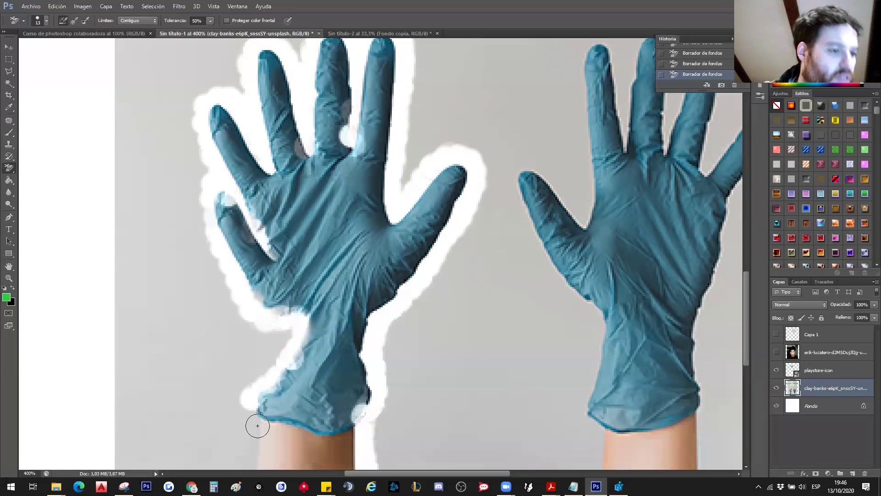
scroll(258, 426, down, 2)
scroll(281, 374, down, 2)
drag(248, 266, 249, 396)
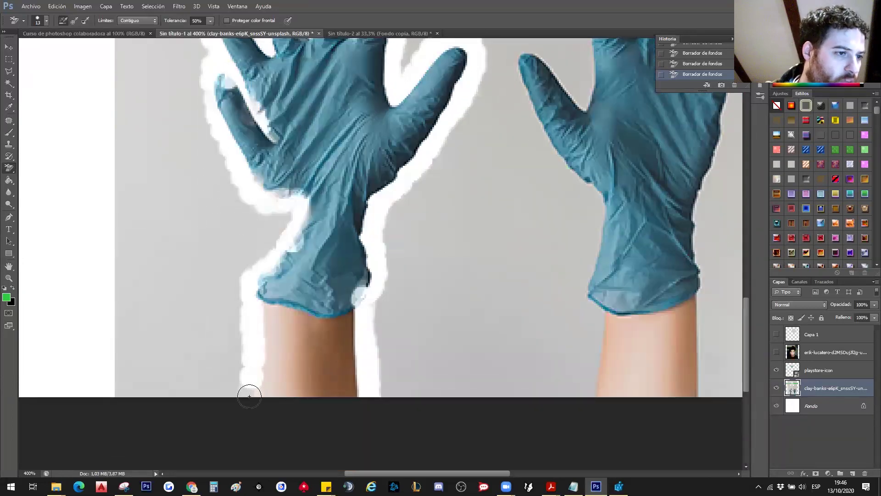
key(ctrl+z)
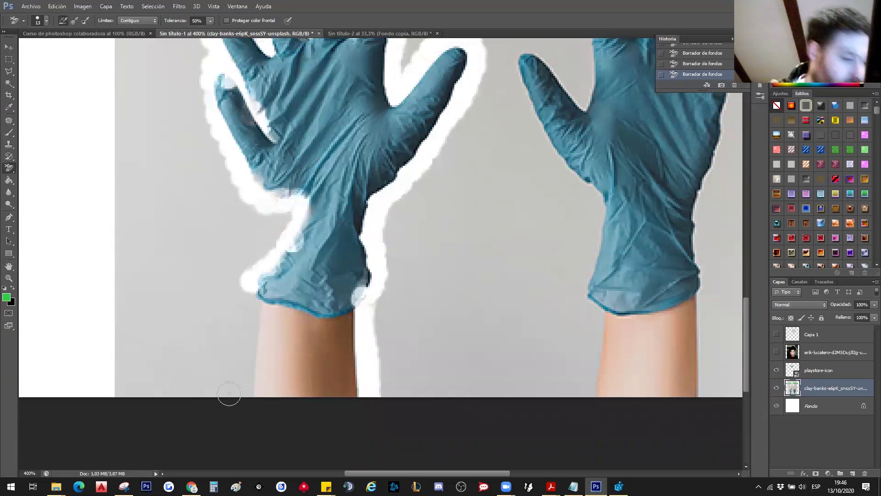
drag(246, 281, 243, 405)
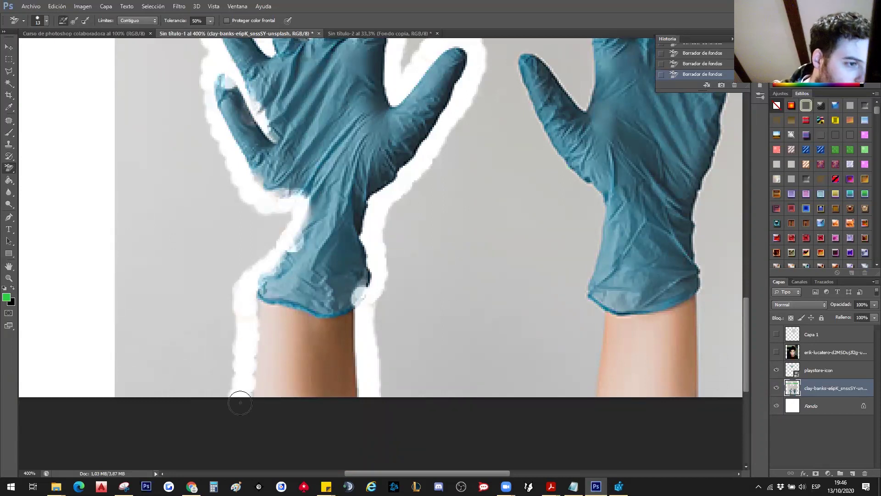
scroll(449, 354, down, 2)
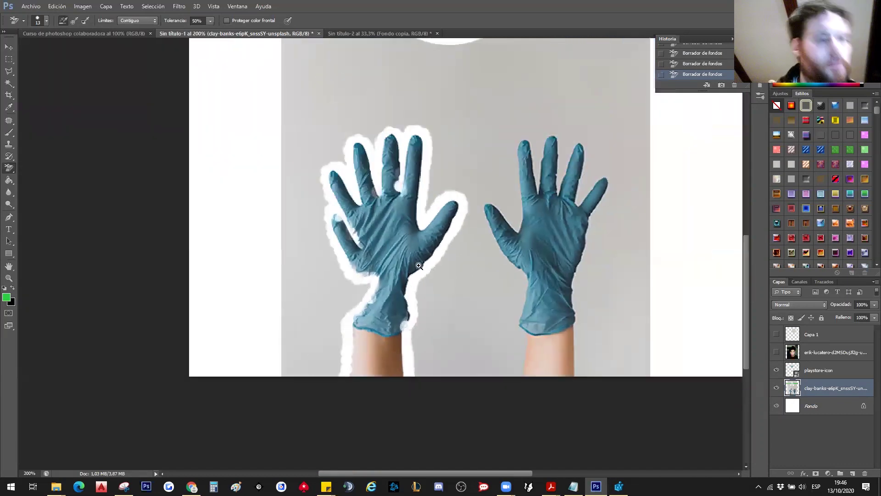
Step: Draw a Polygonal Lasso selection around the left glove and forearm, just outside the erased band
scroll(403, 257, up, 1)
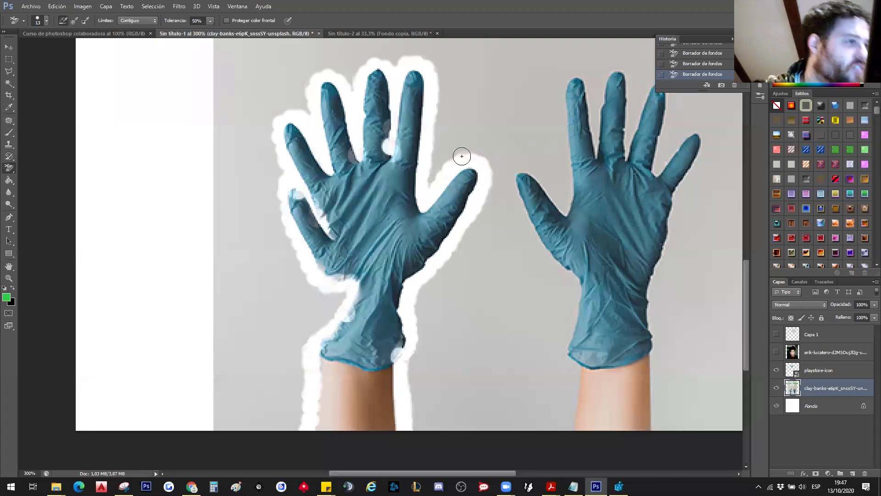
click(6, 73)
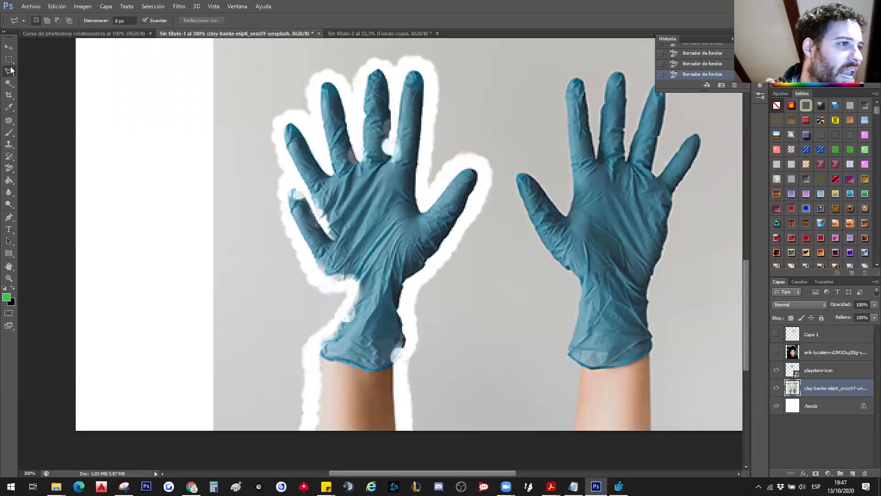
click(405, 432)
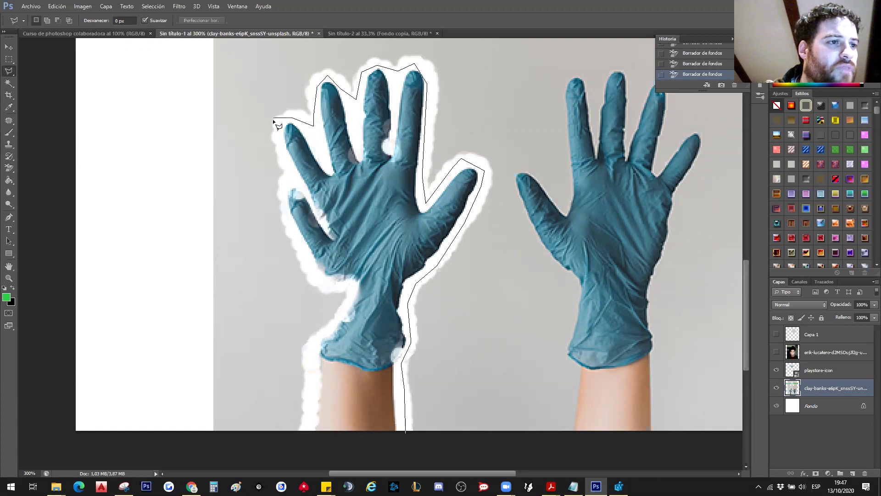
click(296, 240)
click(313, 268)
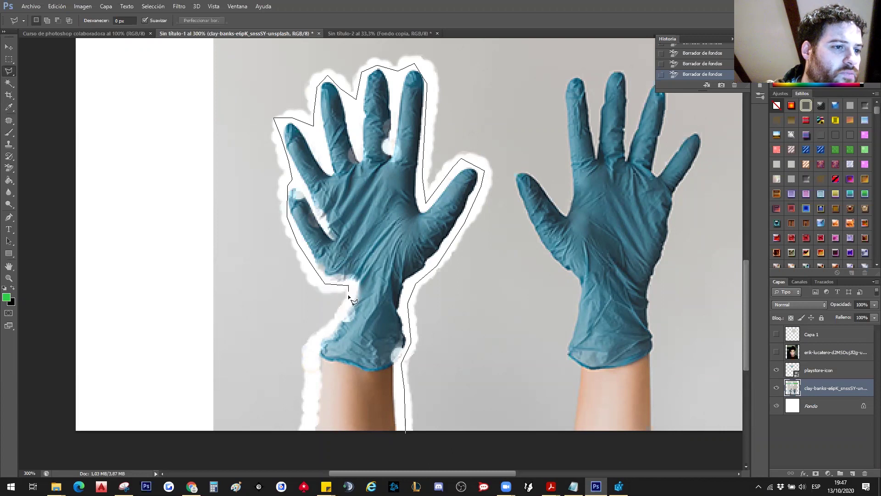
click(306, 364)
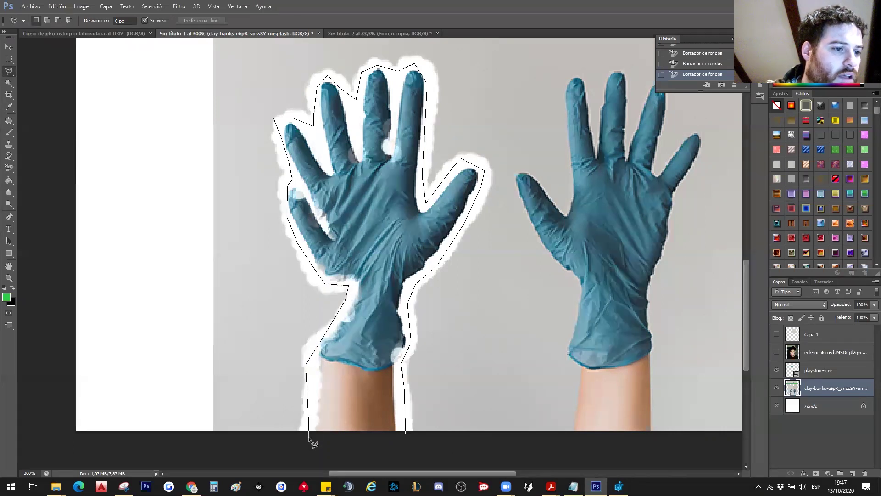
double_click(309, 435)
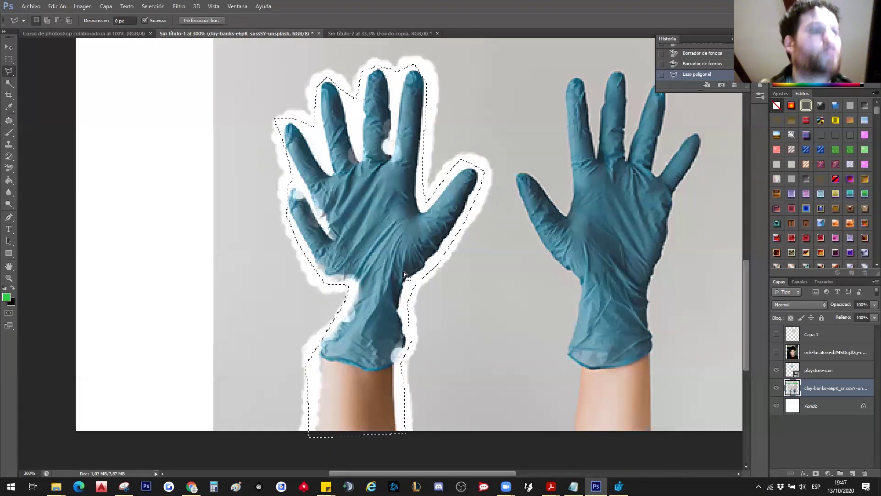
right_click(399, 260)
Step: Cut the selected glove onto new layer Capa 2, recheck the photo layer's visibility, and choose Background Eraser
click(468, 342)
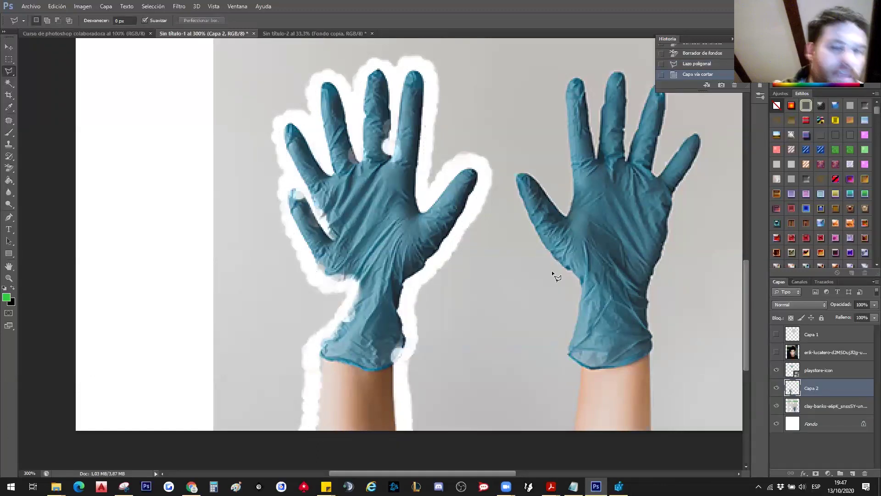
scroll(547, 383, down, 1)
scroll(710, 394, down, 1)
click(776, 406)
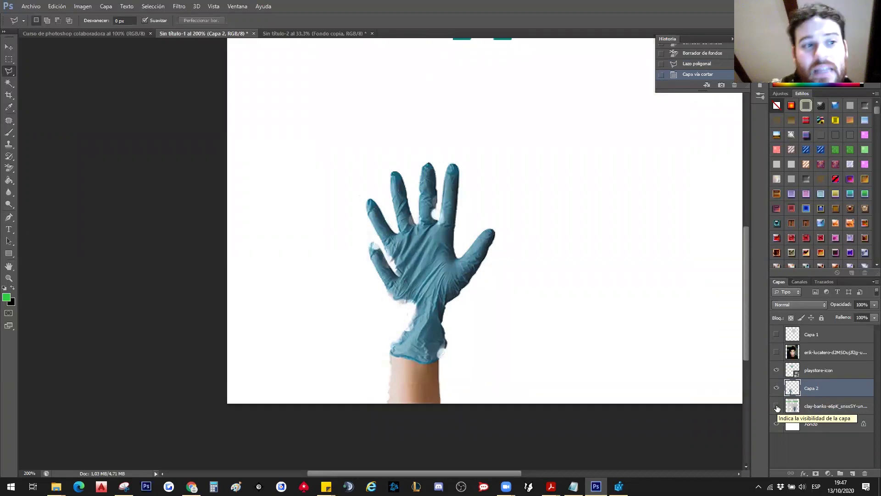
click(776, 405)
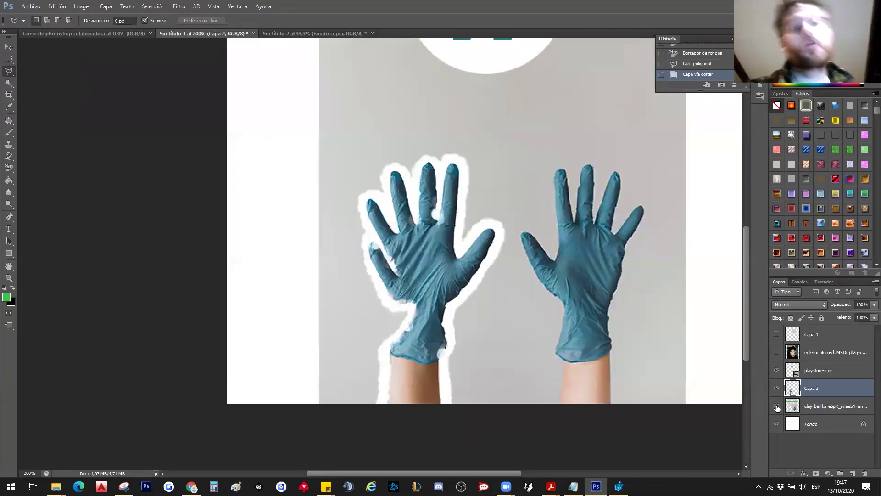
click(8, 168)
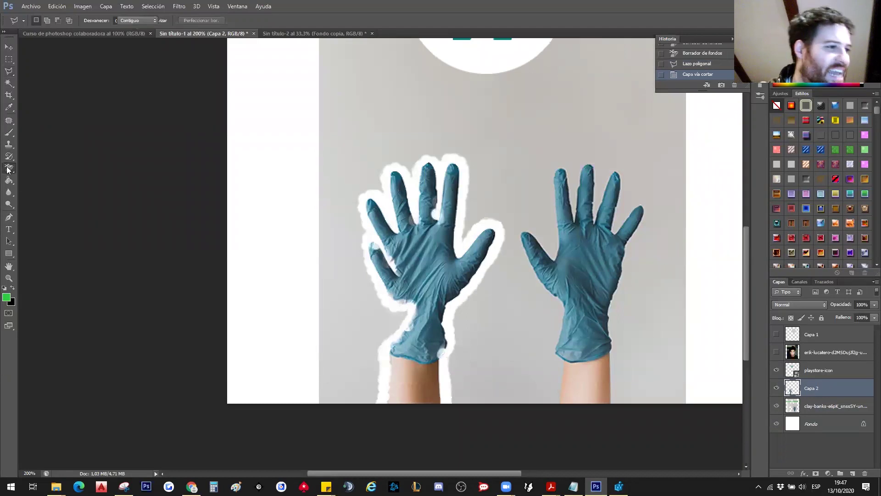
click(75, 175)
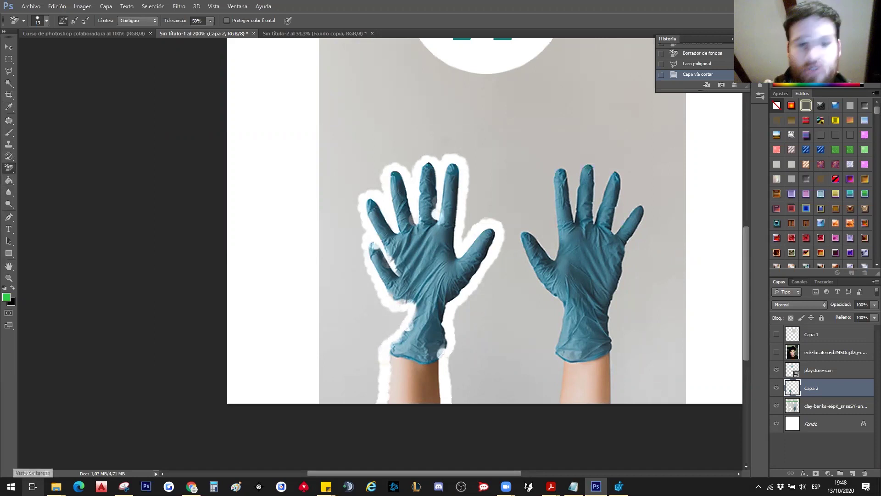
Step: Try the Magic Eraser on the clay-banks photo layer's grey background, then undo it
click(415, 386)
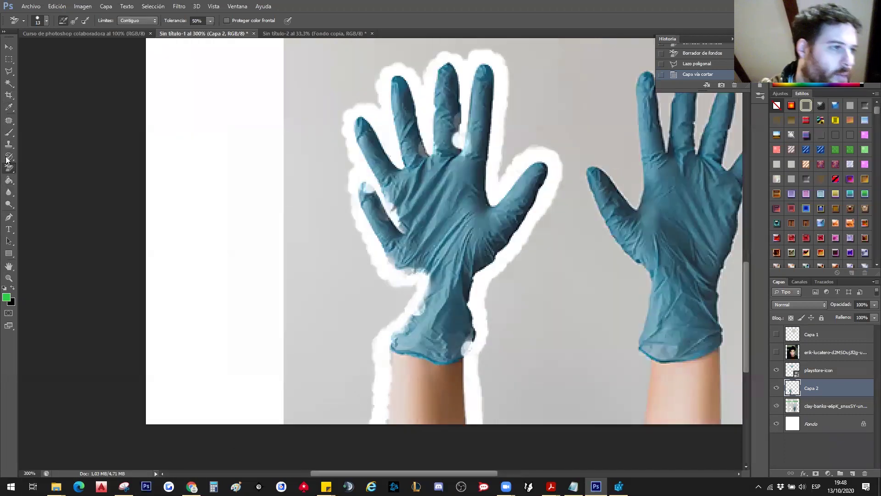
right_click(9, 169)
click(63, 184)
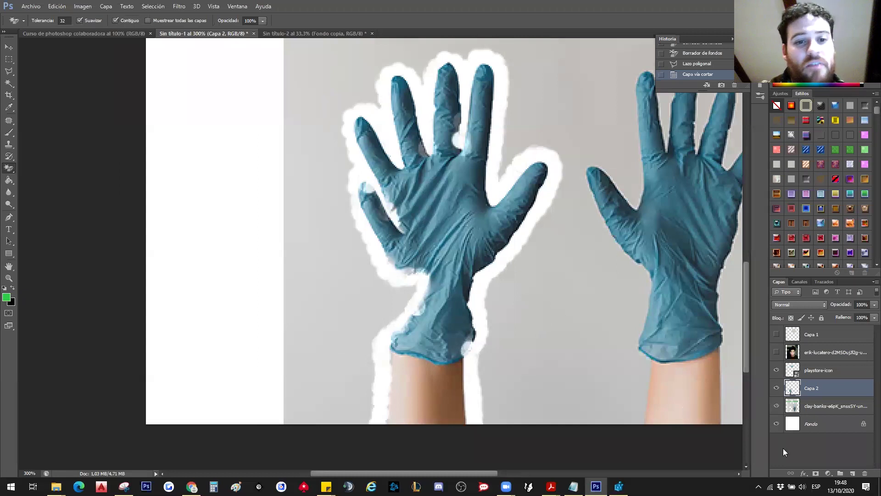
click(801, 409)
click(579, 309)
key(ctrl+1)
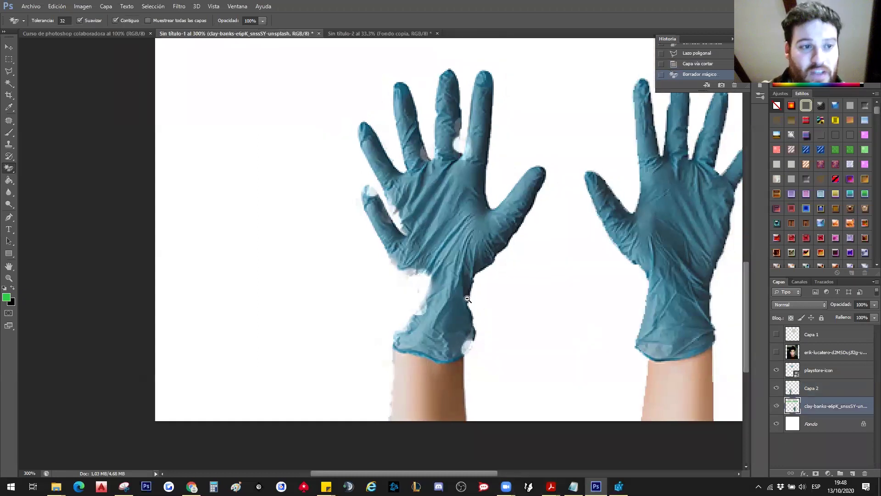
click(327, 347)
click(702, 63)
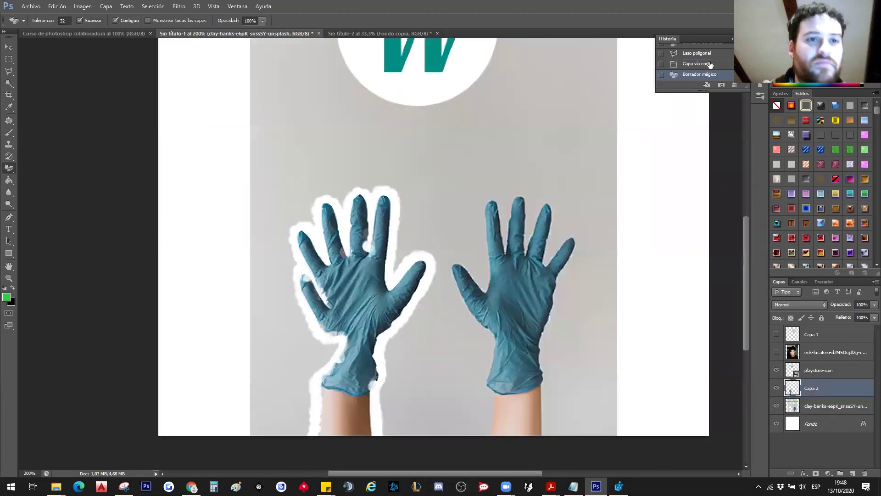
Step: Revert History to the 'Tampón de clonar' state, removing Capa 2 and the white band
click(701, 59)
scroll(704, 62, up, 5)
click(705, 78)
scroll(705, 76, down, 2)
scroll(709, 69, down, 1)
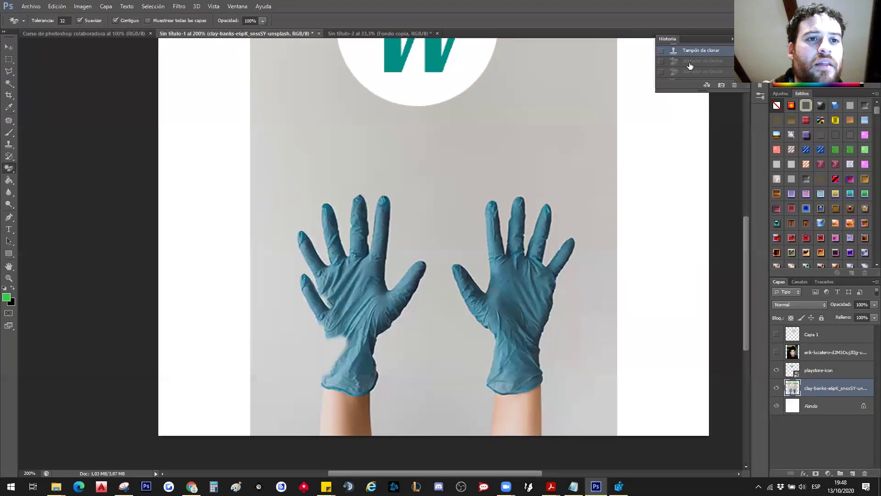
right_click(7, 173)
click(55, 180)
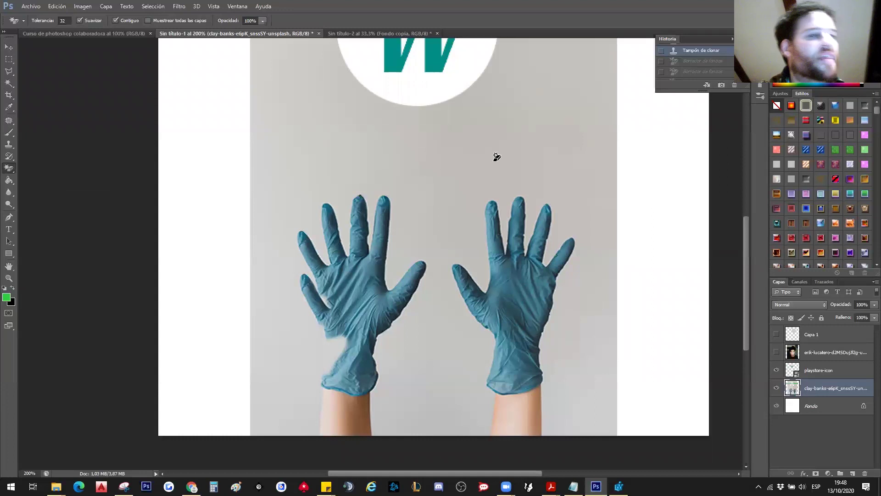
key(ctrl+minus)
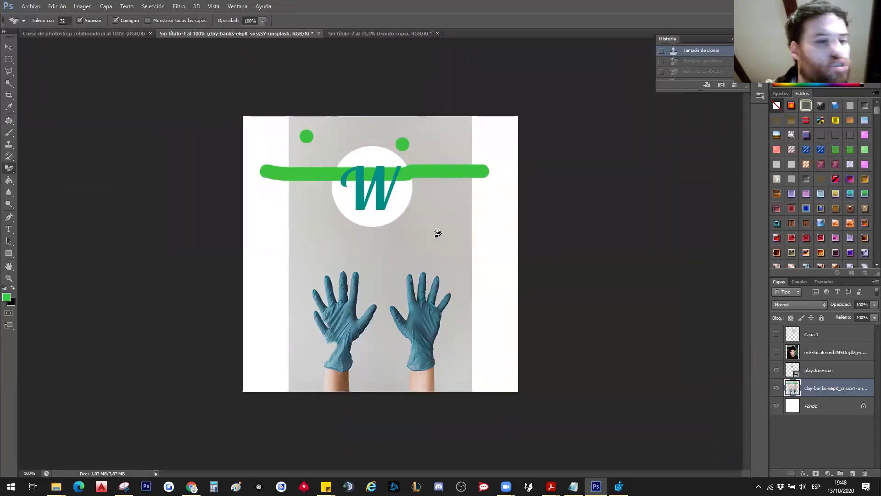
Step: Open the portrait JPG from the Descargas Chrome folder in Windows Photo Viewer
click(56, 486)
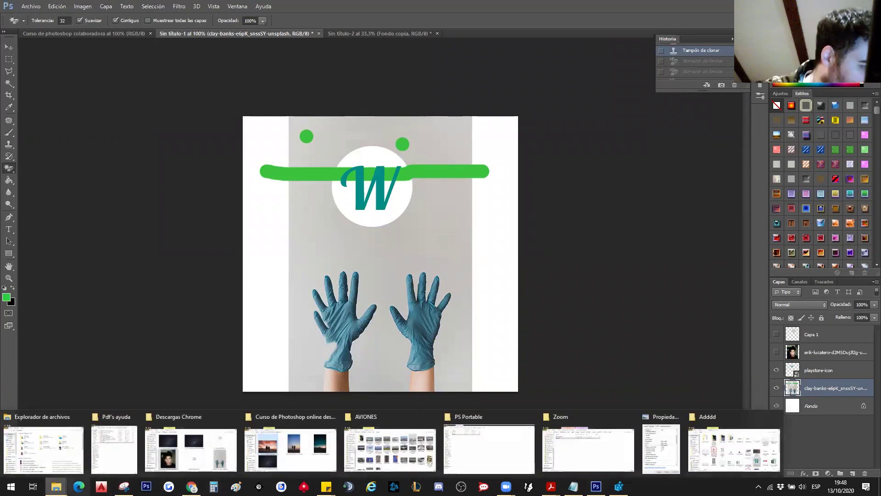
click(206, 462)
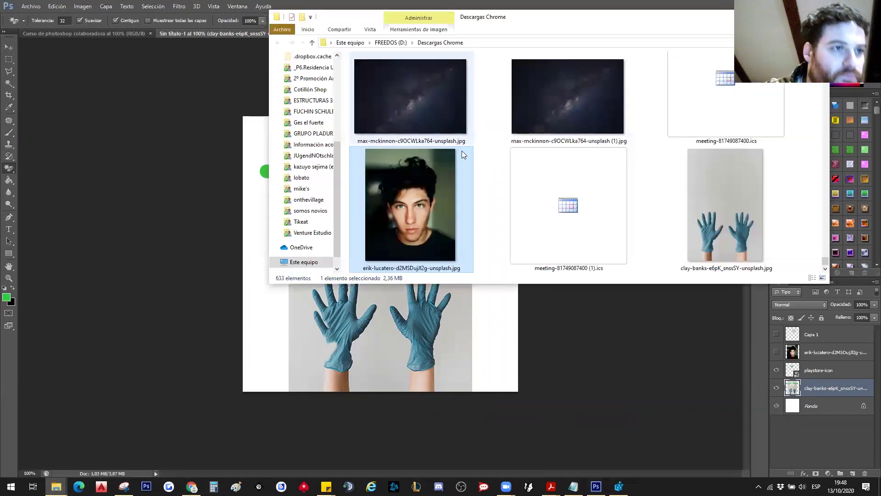
double_click(428, 190)
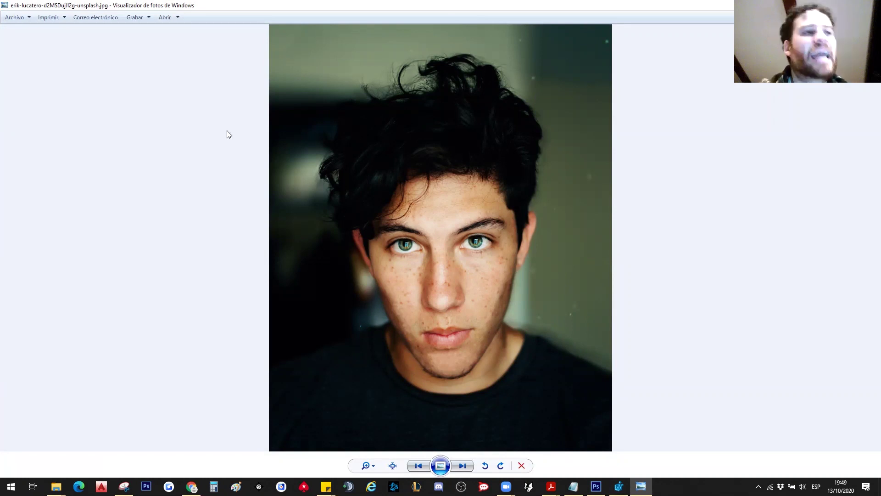
Step: Close the portrait in Photo Viewer and bring the Photoshop gloves poster back
key(super+Down)
click(615, 161)
click(500, 391)
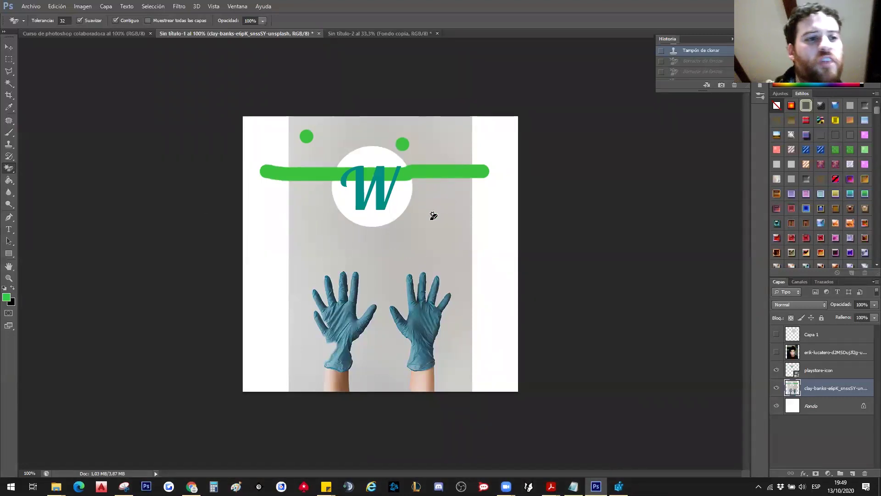
right_click(8, 172)
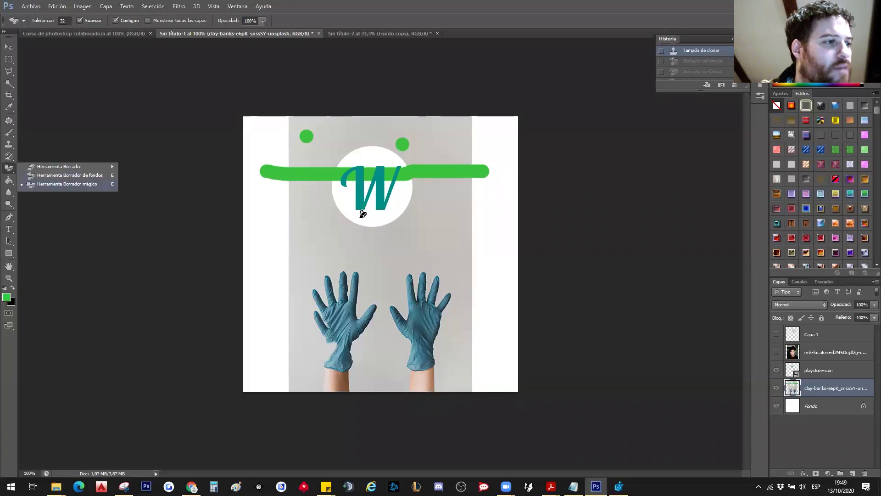
click(439, 248)
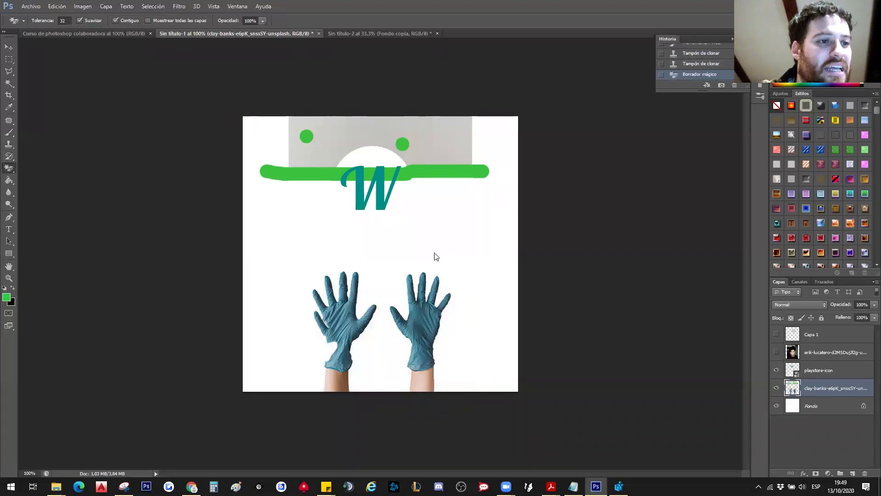
scroll(422, 289, up, 1)
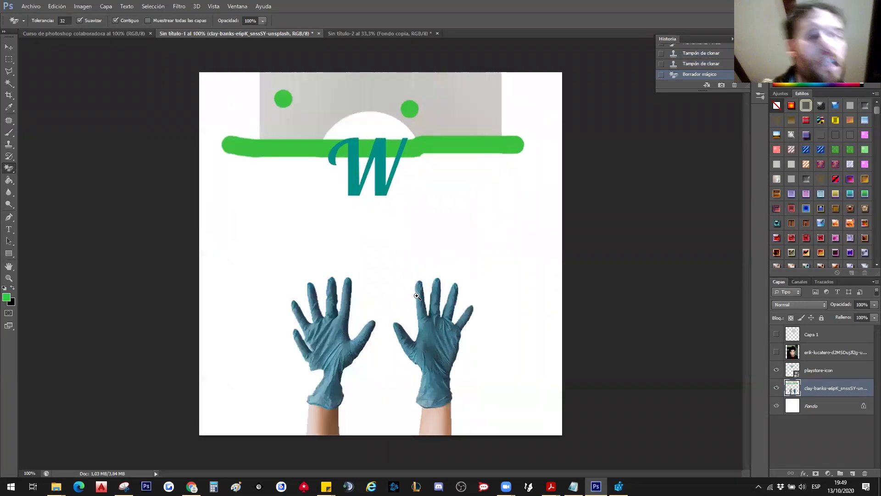
scroll(422, 288, up, 1)
scroll(415, 275, up, 1)
scroll(413, 236, up, 1)
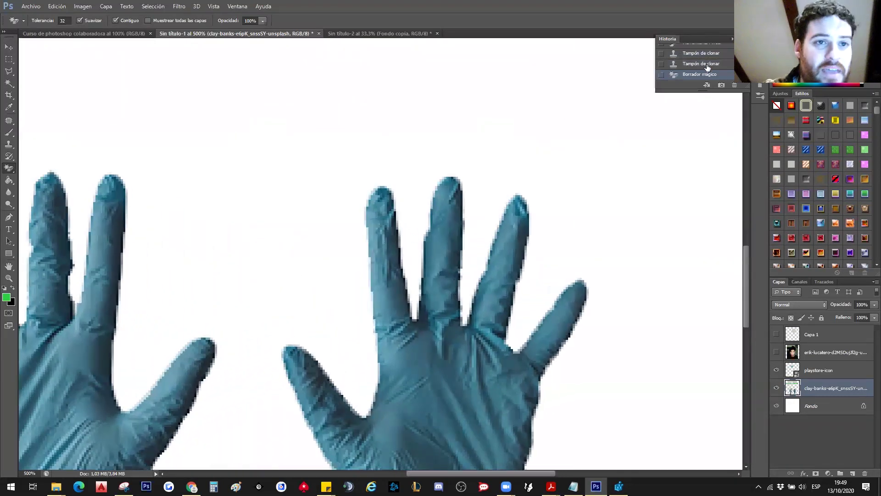
click(705, 65)
click(698, 74)
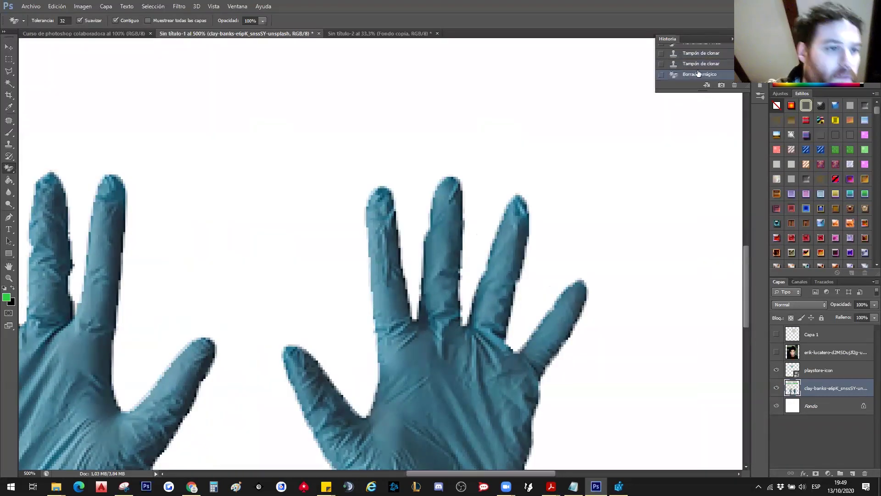
click(699, 65)
click(681, 75)
key(ctrl+z)
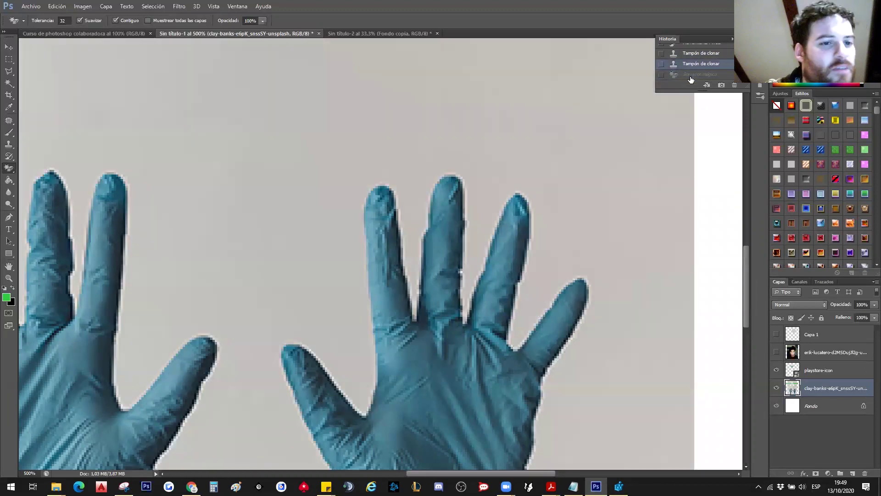
click(690, 75)
click(689, 73)
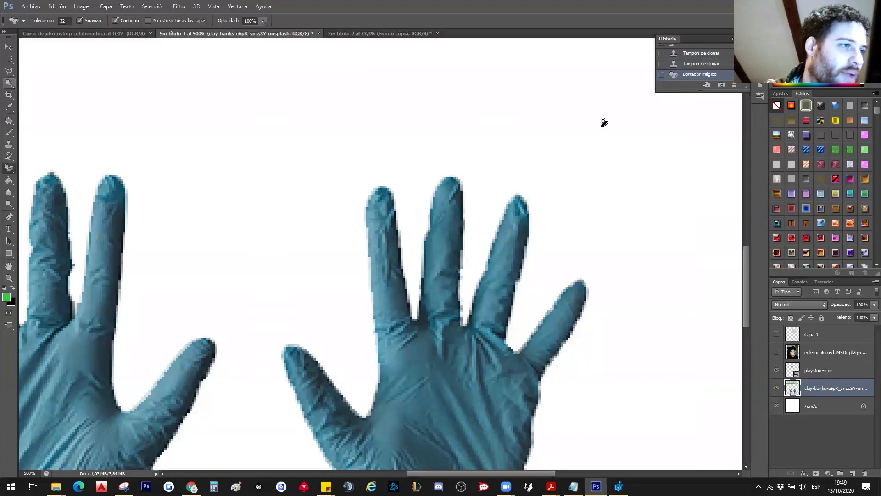
click(691, 67)
click(699, 74)
click(701, 75)
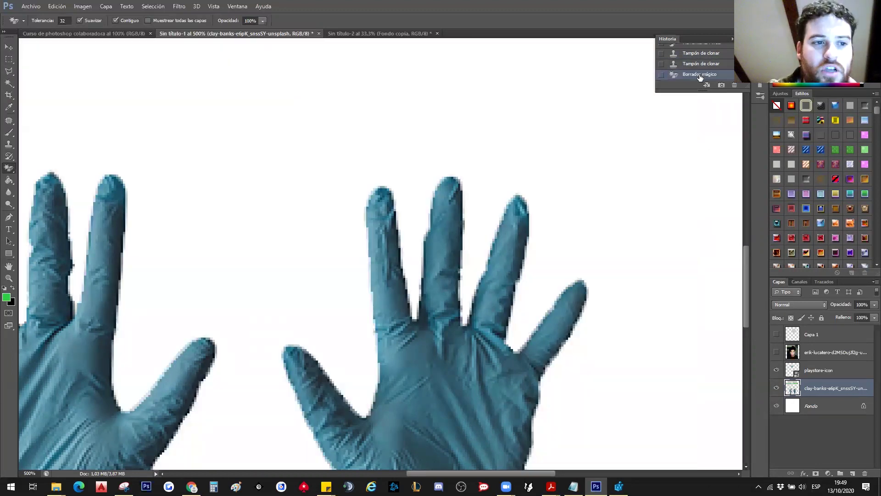
click(699, 64)
ctrl+alt+click(547, 193)
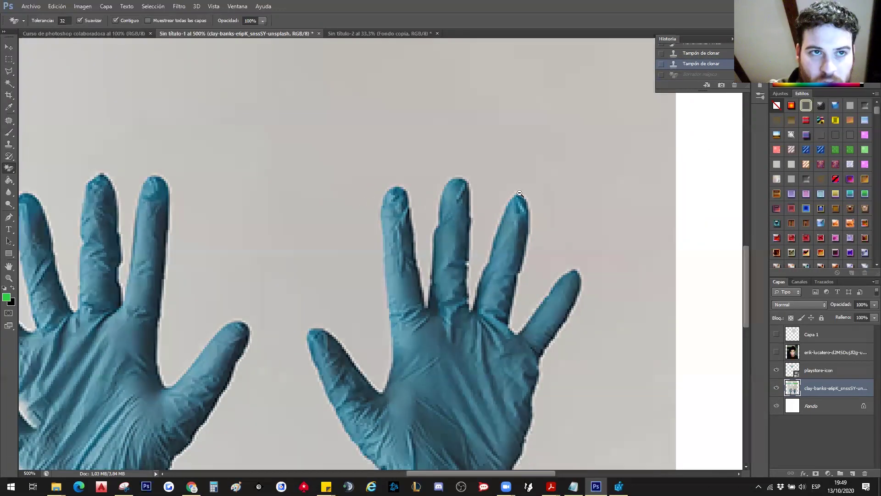
ctrl+alt+click(519, 192)
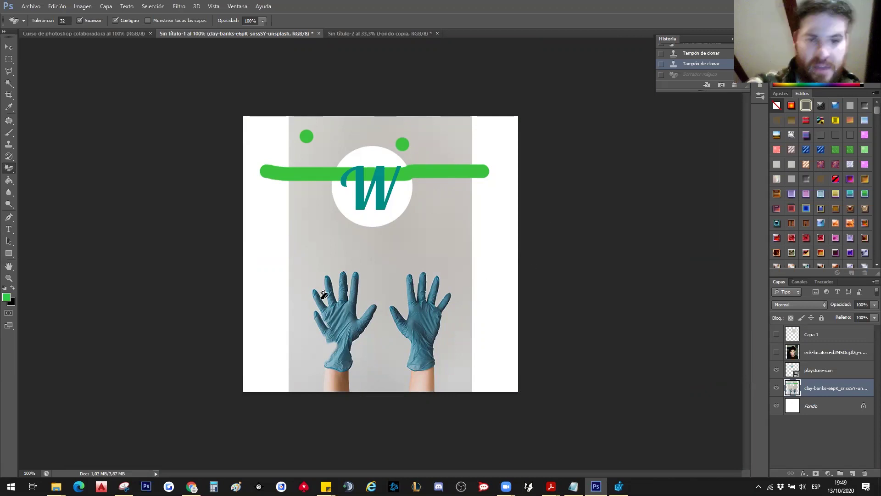
Step: With the Paint Bucket, try filling the grey background green, then undo it
click(9, 182)
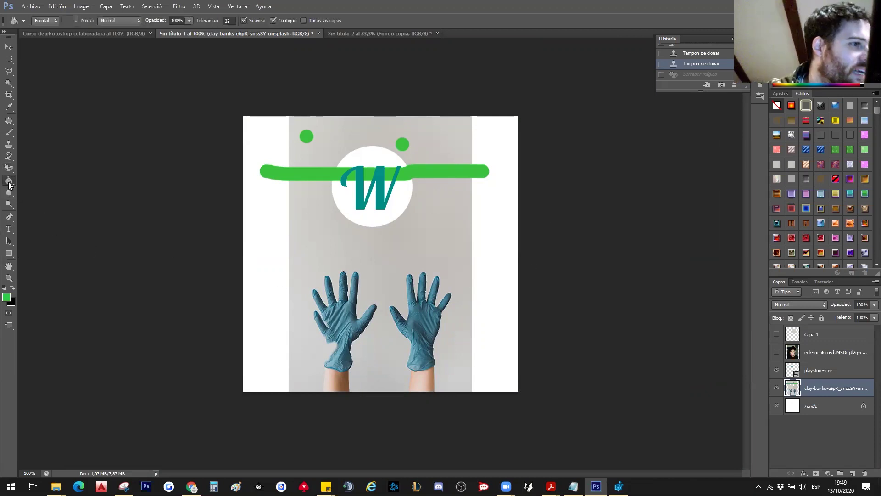
right_click(9, 182)
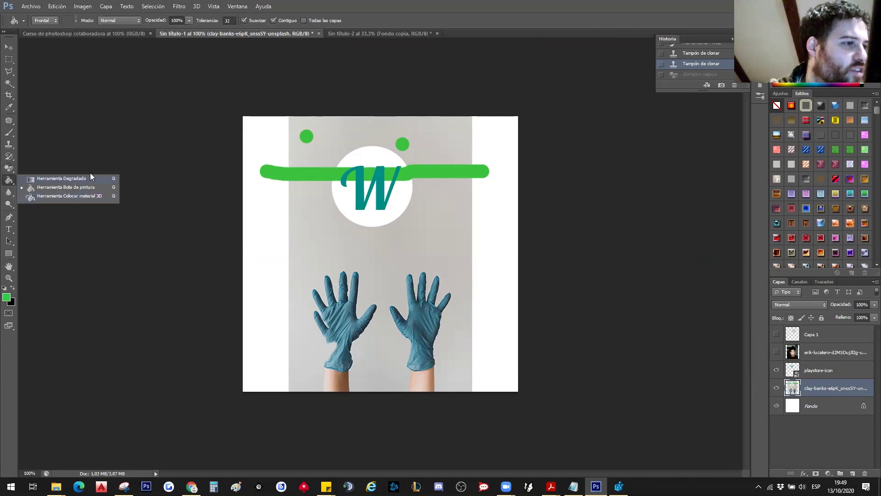
click(10, 185)
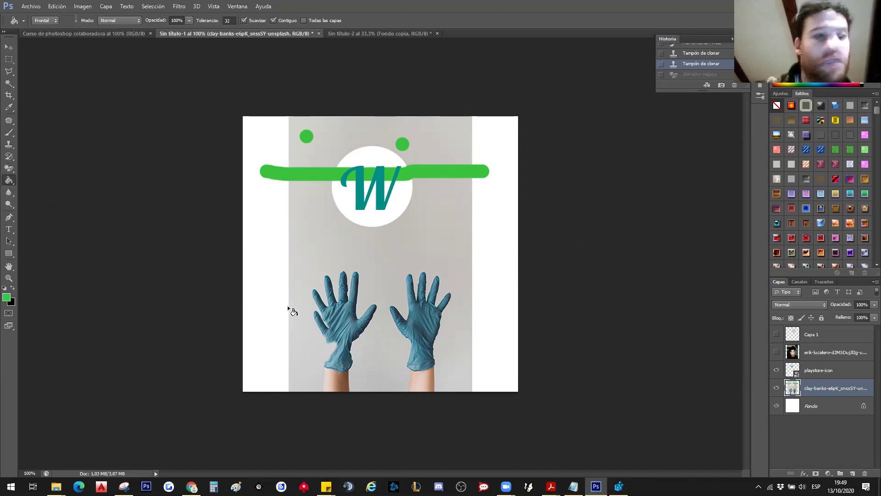
scroll(329, 288, up, 2)
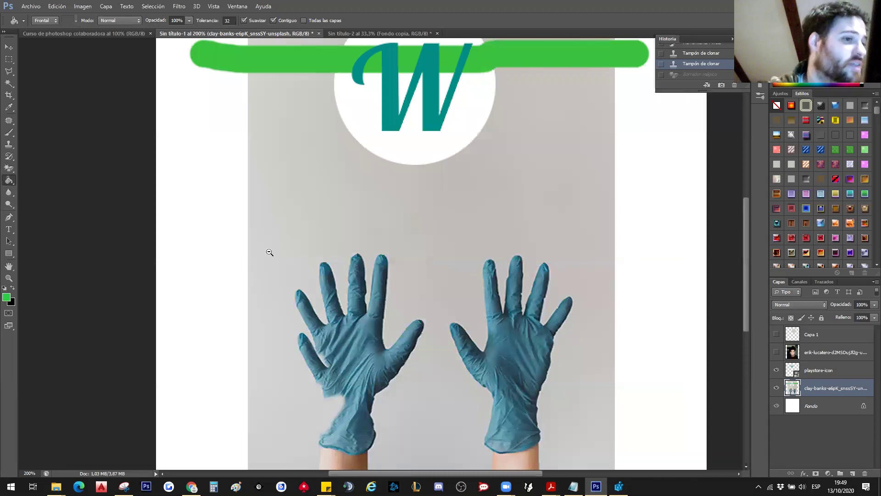
ctrl+alt+click(270, 252)
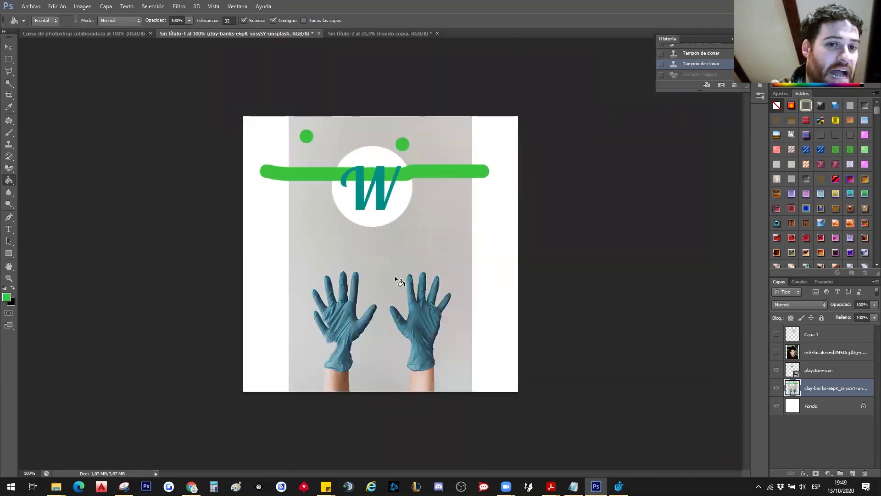
click(397, 253)
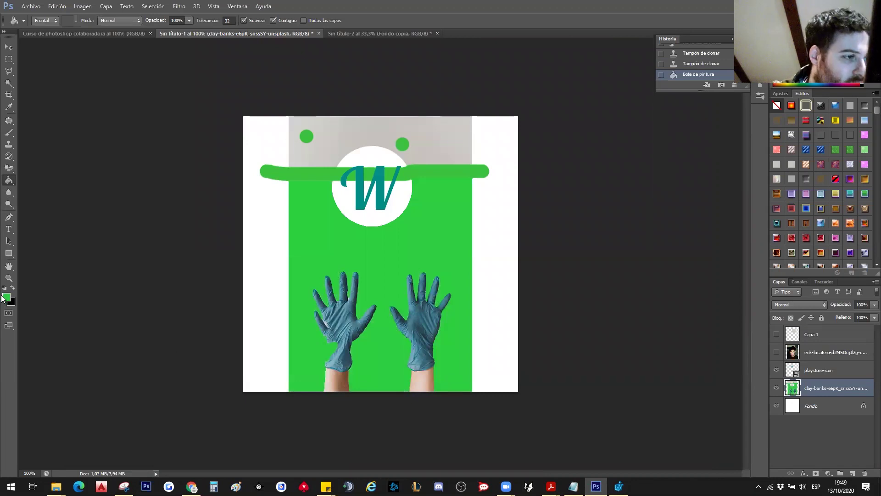
key(ctrl+z)
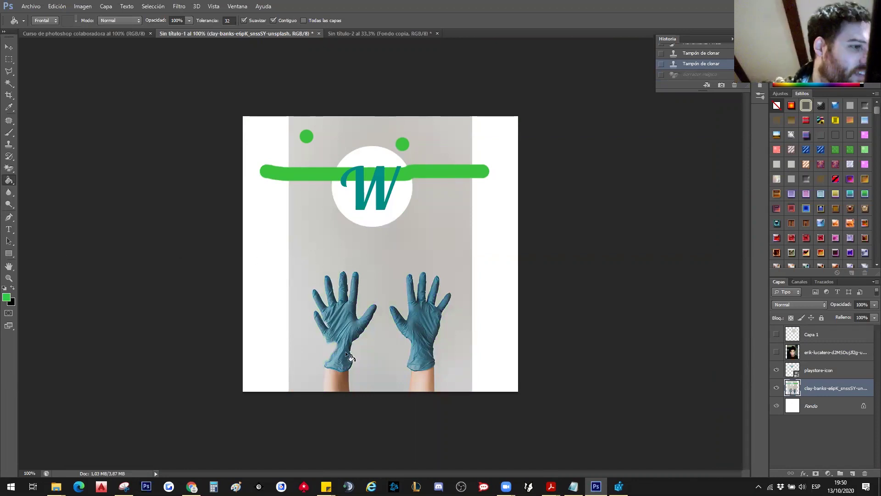
Step: Fill the left strip green and undo it, then circle the empty space above the gloves in red
click(268, 349)
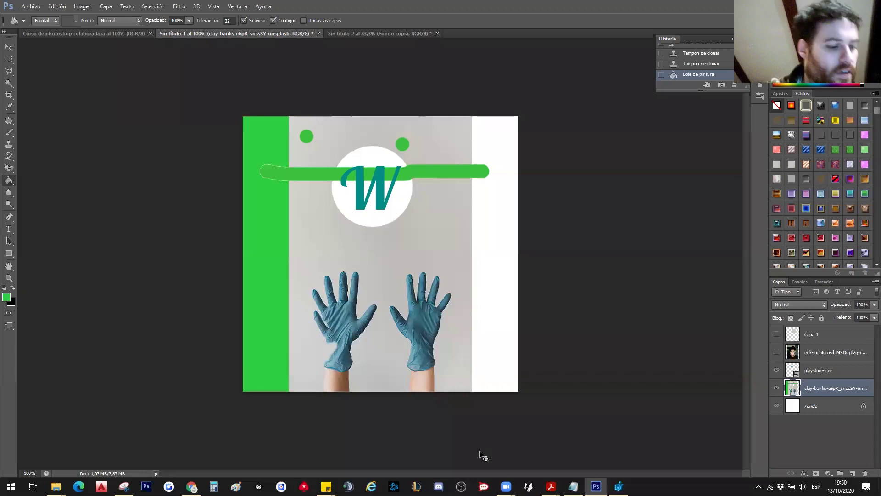
key(ctrl+z)
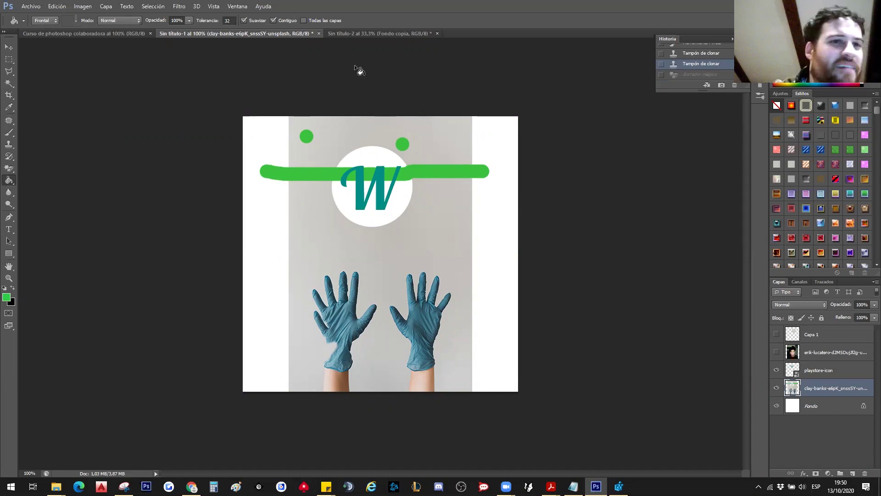
drag(363, 236, 365, 230)
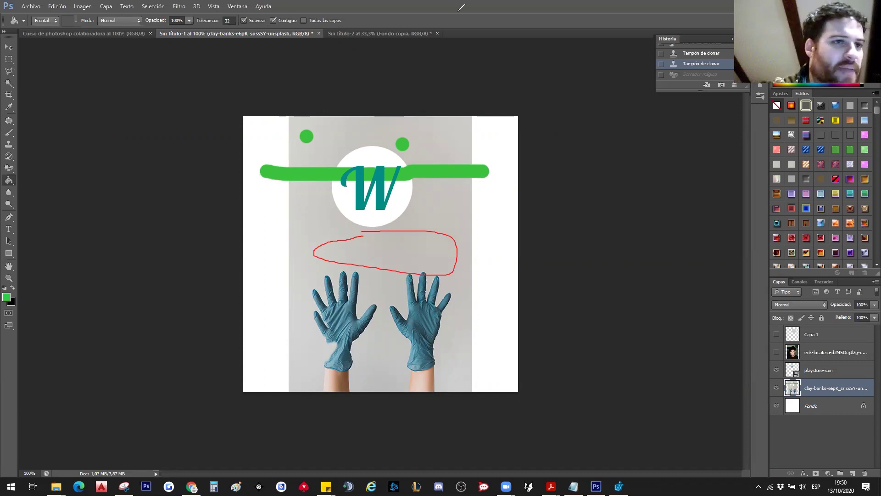
Step: At 200% zoom, lasso a rectangle above the gloves, fill it green, deselect and zoom back out
click(9, 72)
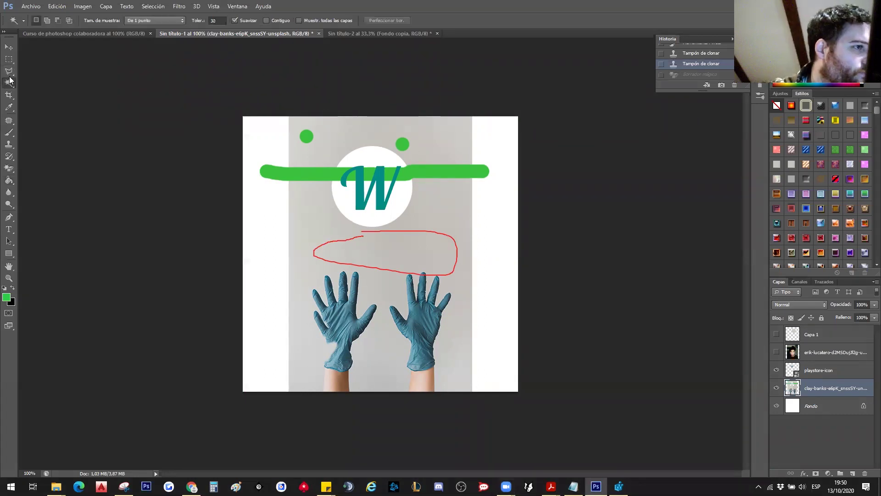
key(ctrl+plus)
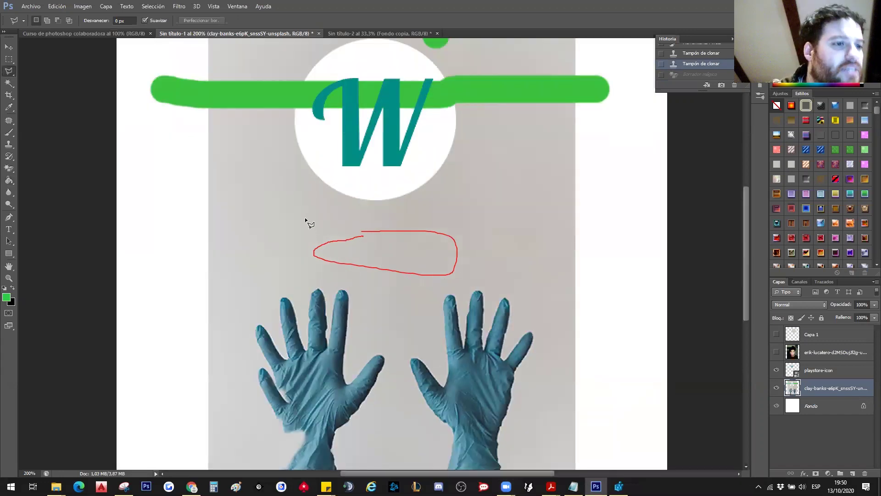
click(303, 265)
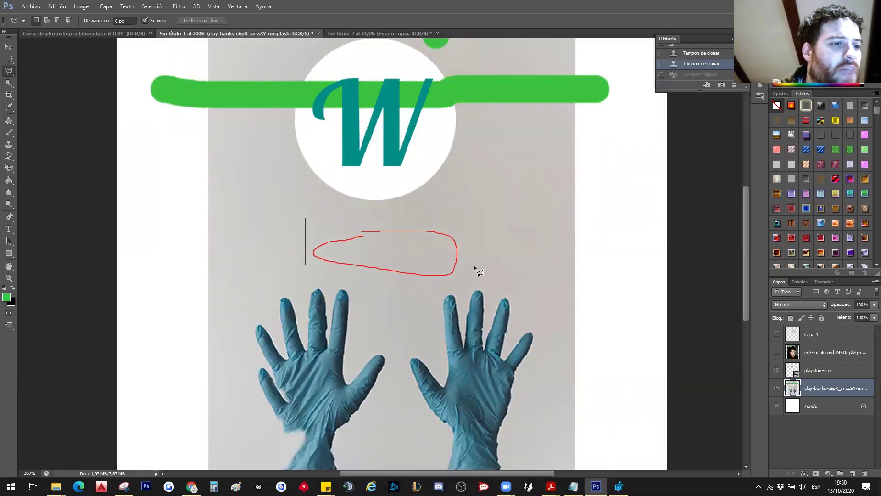
click(473, 209)
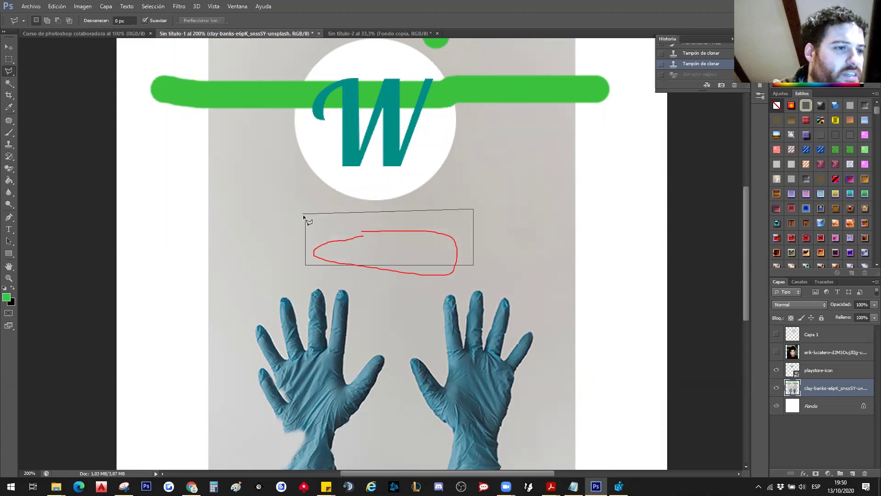
click(306, 219)
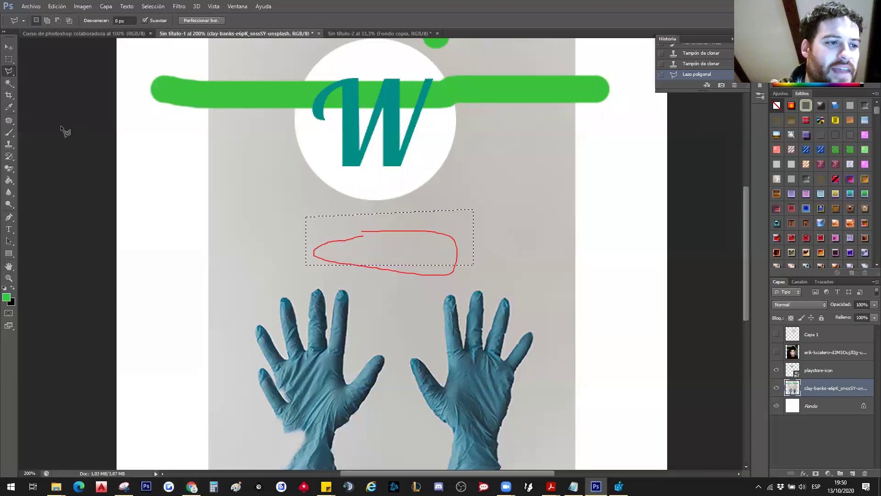
click(8, 181)
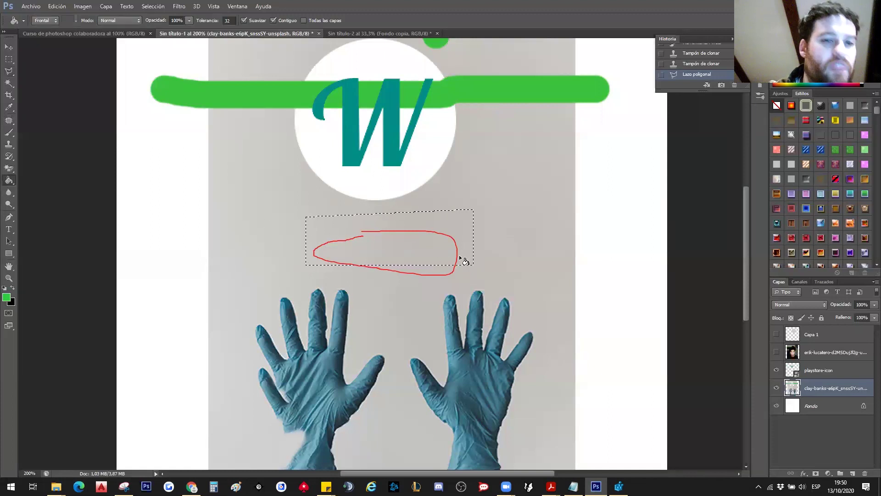
click(404, 232)
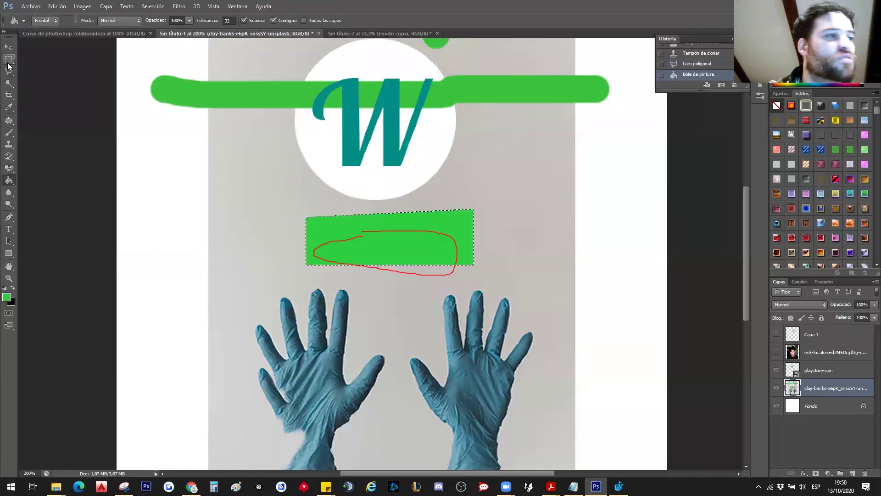
click(9, 60)
click(426, 240)
key(ctrl+minus)
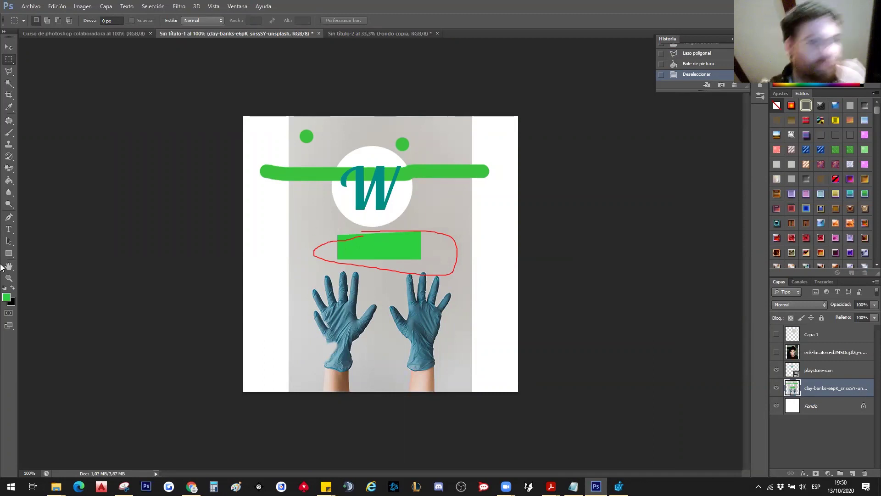
drag(9, 180, 58, 180)
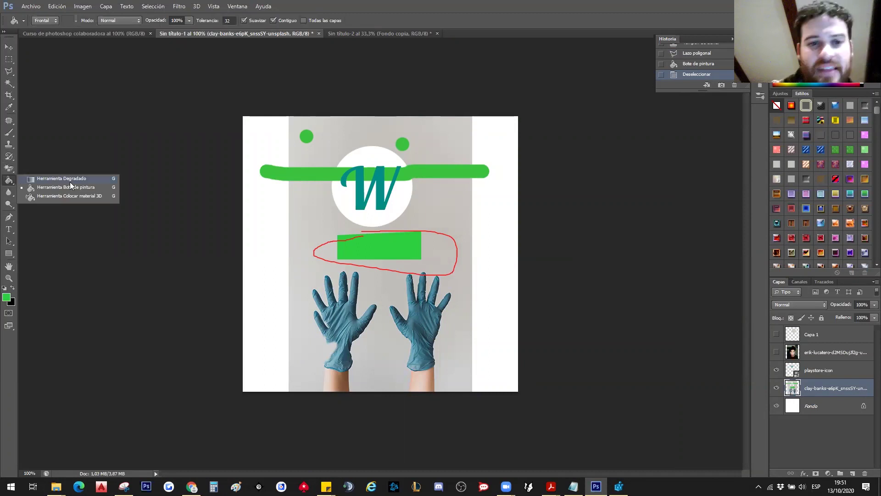
click(69, 182)
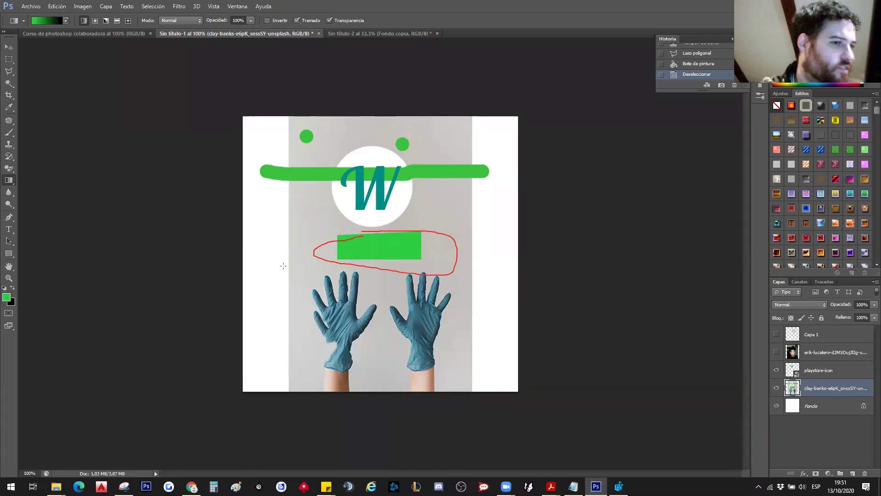
drag(242, 282, 487, 282)
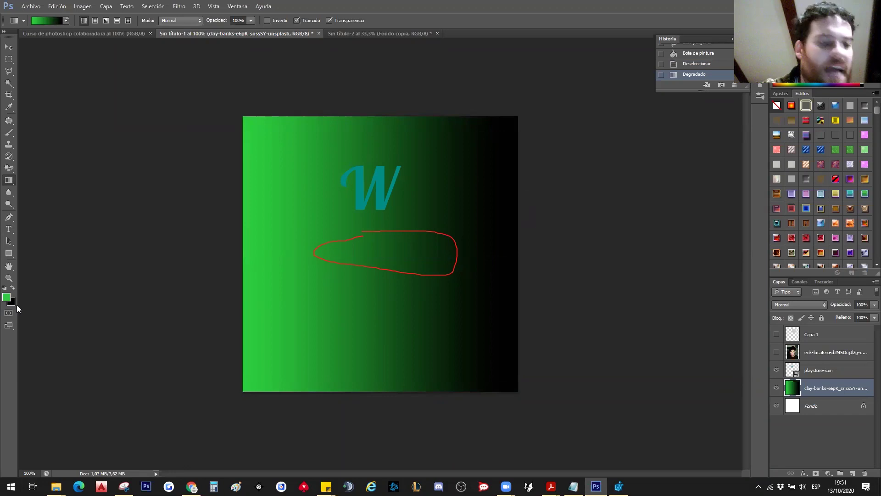
key(ctrl+z)
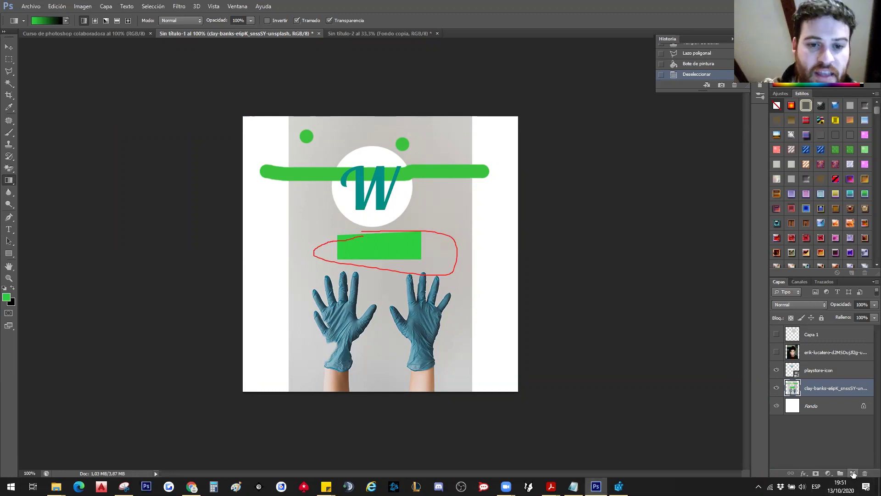
Step: Add a new layer, Capa 2, and move it below the gloves photo layer
click(852, 473)
drag(833, 391, 833, 408)
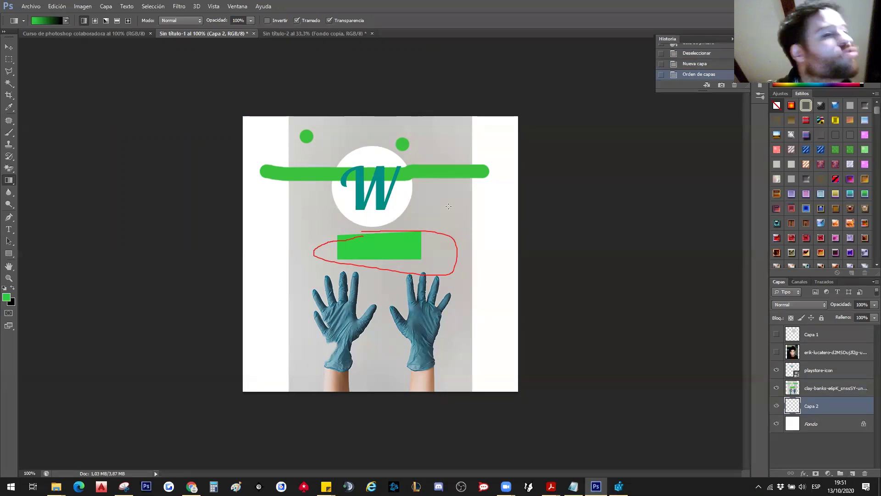
click(11, 304)
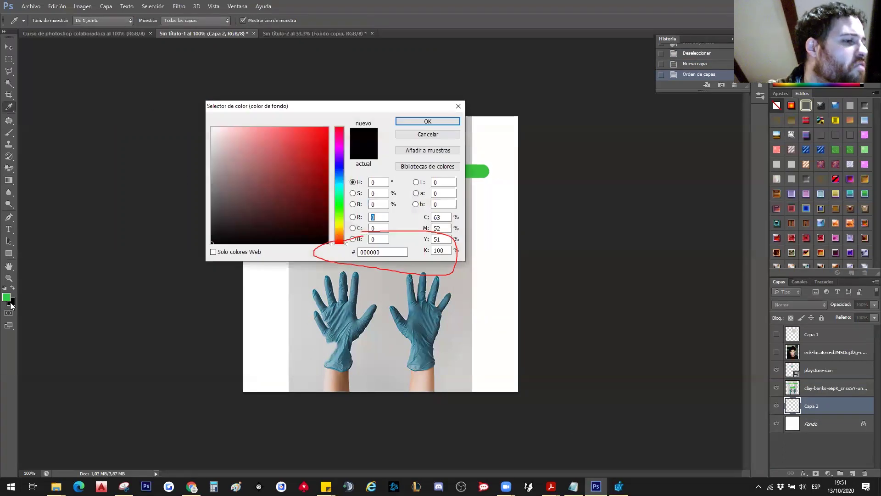
click(459, 106)
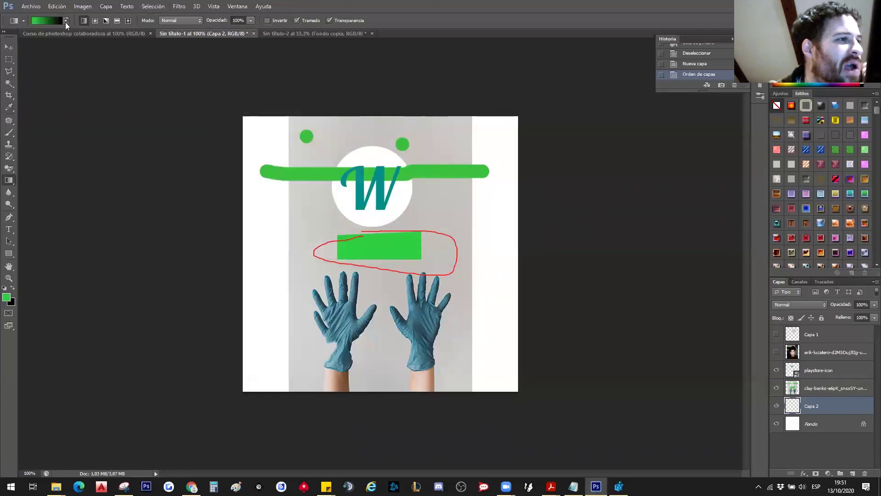
Step: Drag the green-to-transparent gradient preset across the canvas on Capa 2
click(65, 21)
click(33, 39)
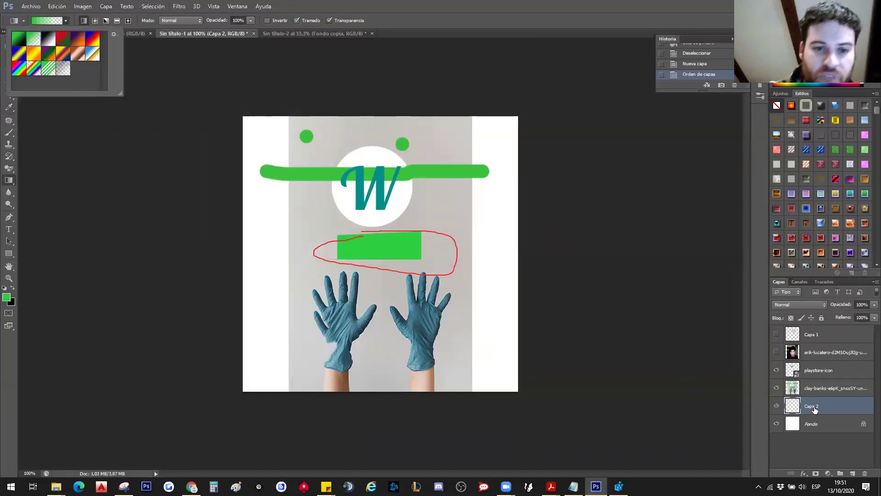
drag(239, 262, 518, 270)
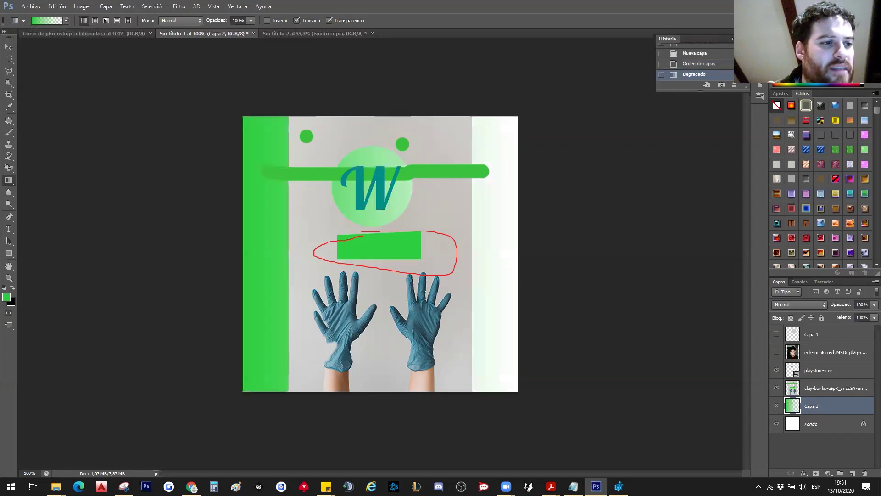
click(9, 47)
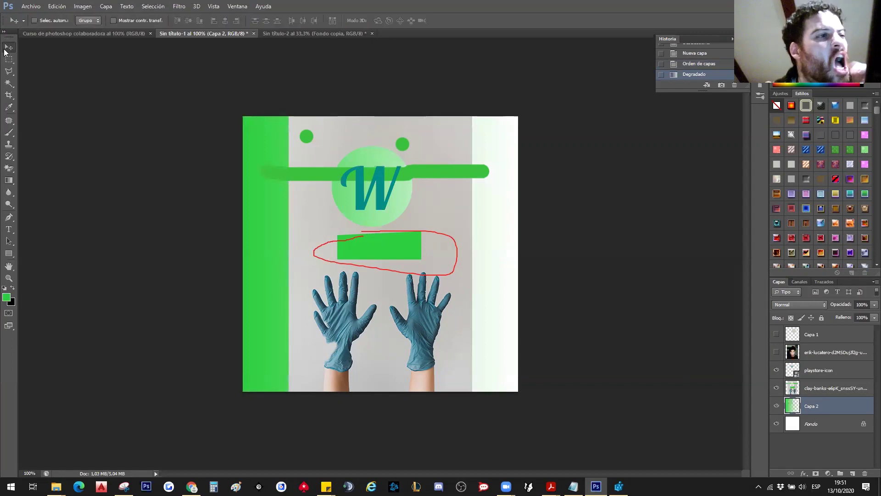
click(802, 382)
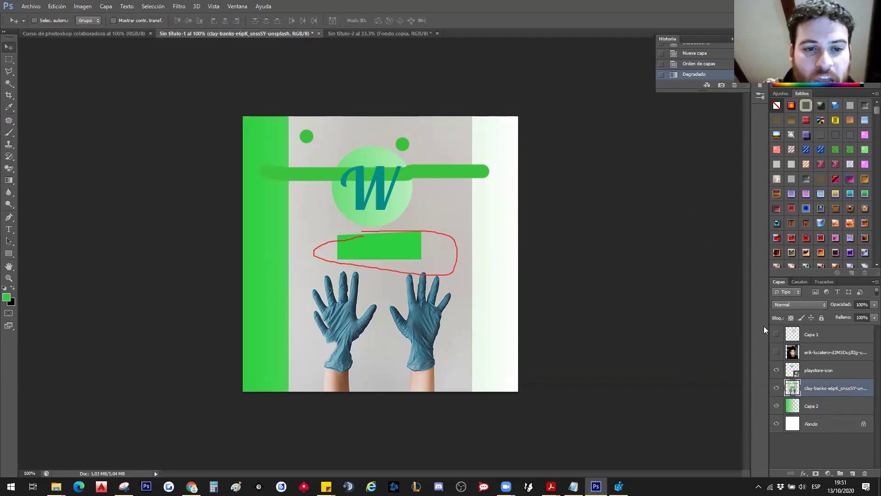
Step: Magic-erase the photo's grey background so Capa 2's green gradient shows, toggling Capa 2 to compare
click(8, 168)
click(452, 209)
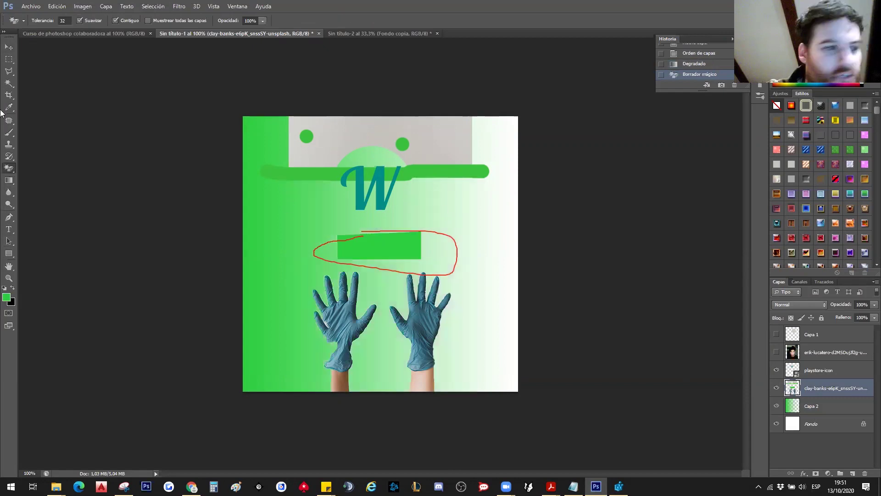
click(9, 60)
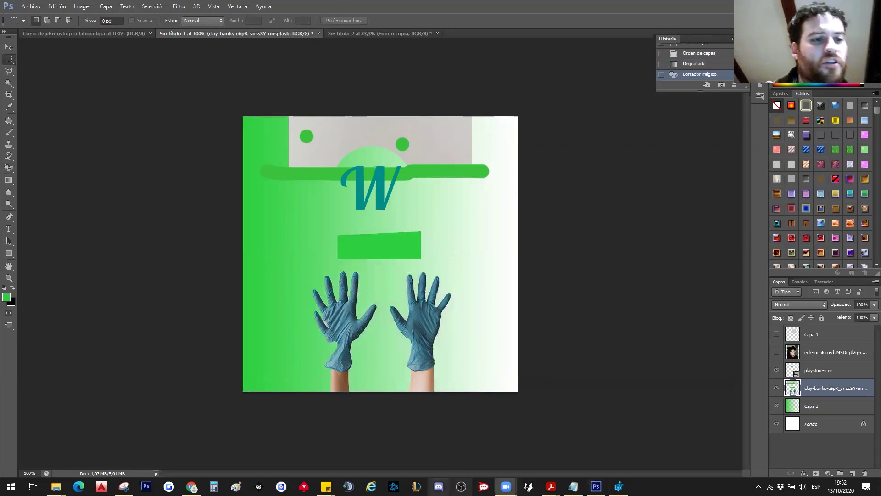
click(775, 409)
click(775, 407)
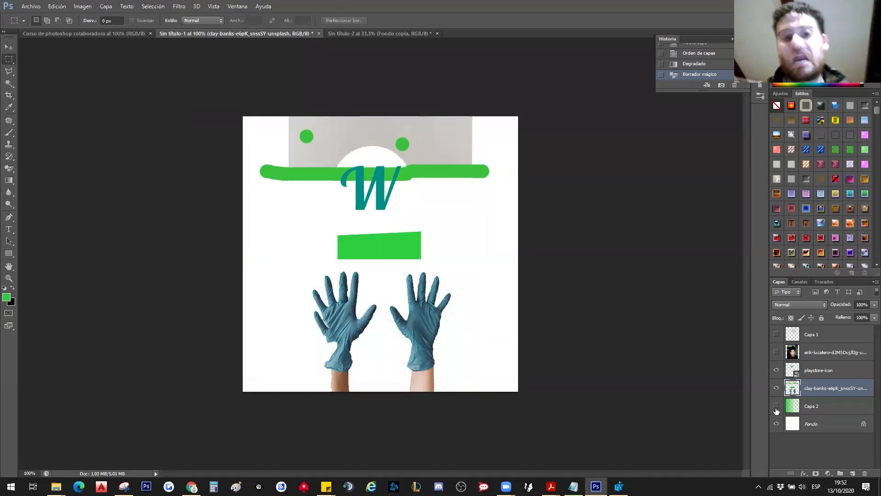
click(776, 407)
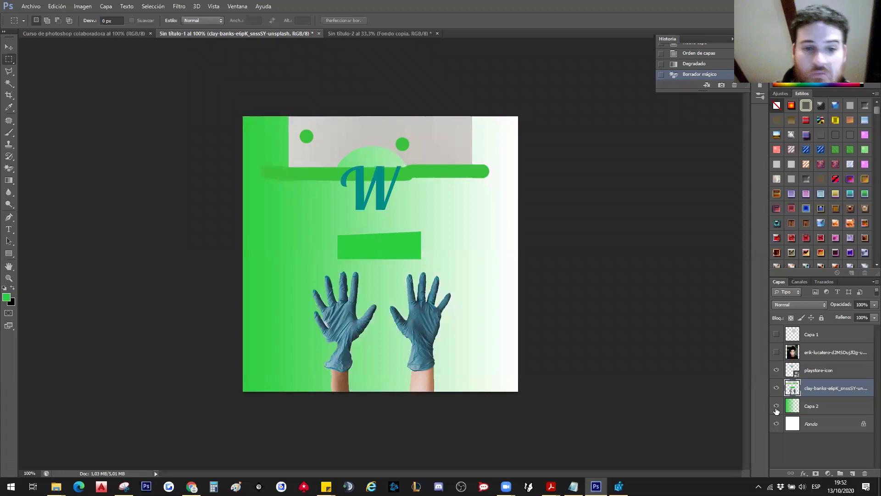
click(9, 180)
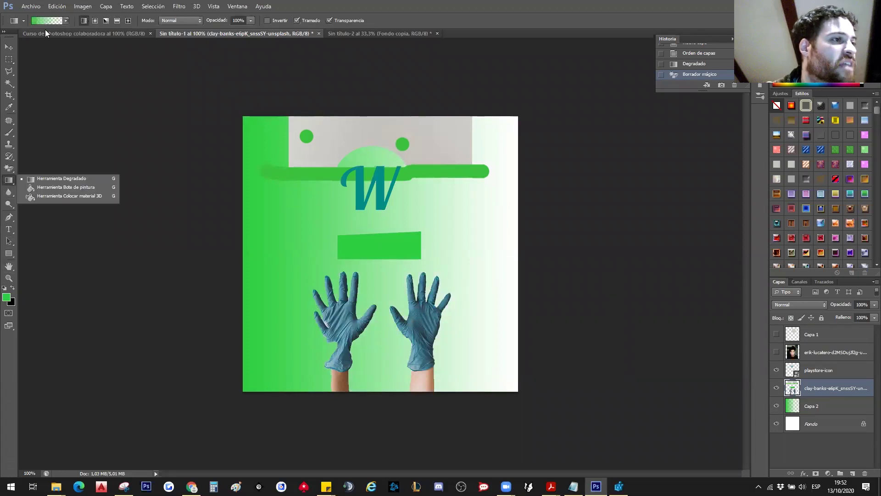
click(66, 21)
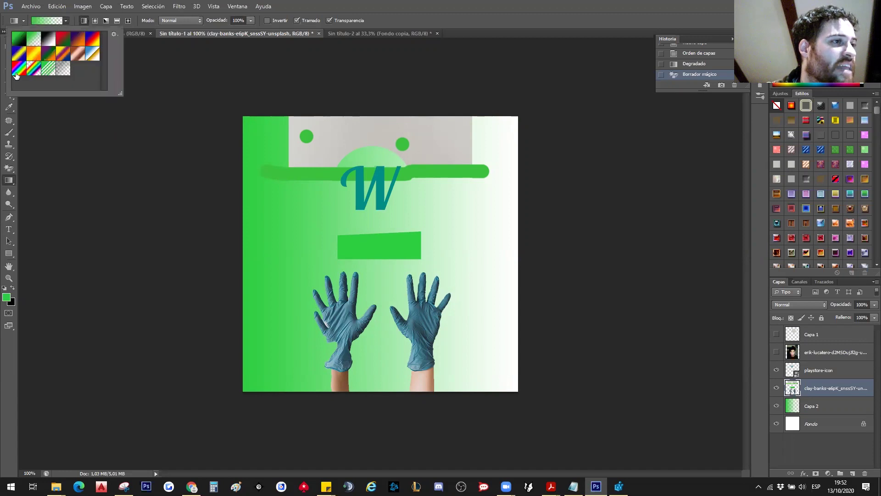
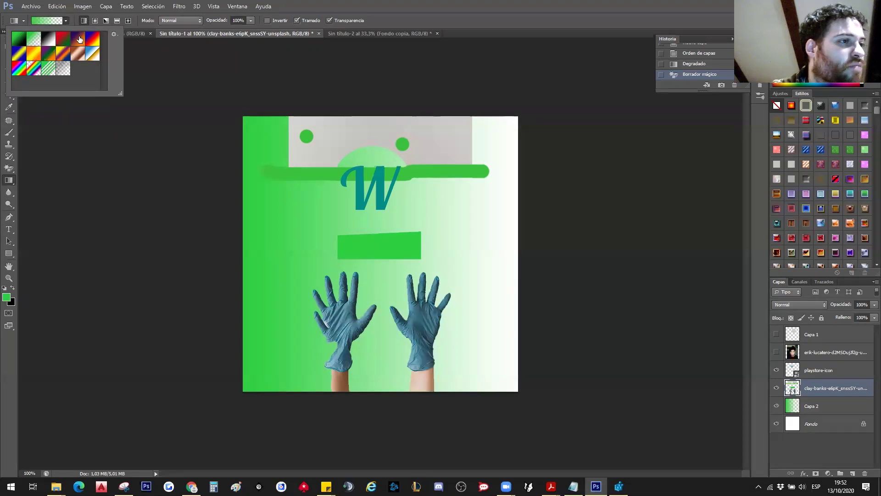
Step: Fill Capa 2 with the blue-yellow-blue gradient preset, undoing the fill on the wrong layer
click(20, 61)
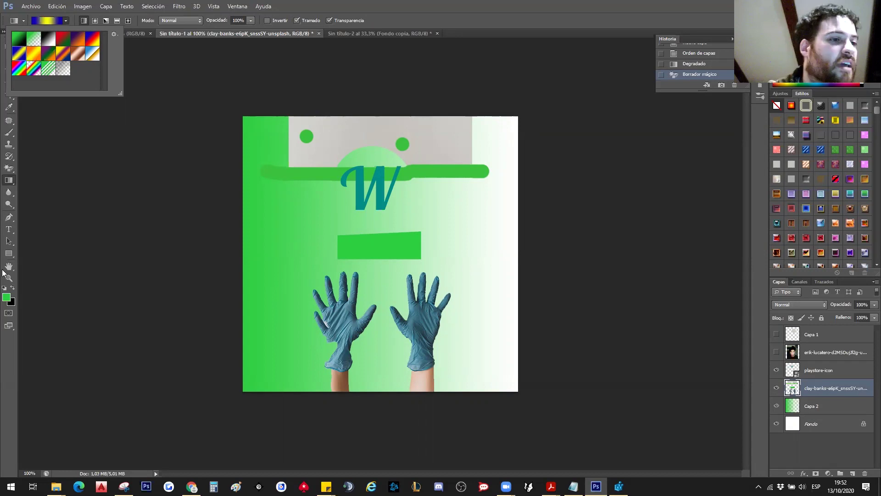
drag(350, 180, 352, 249)
drag(363, 292, 362, 291)
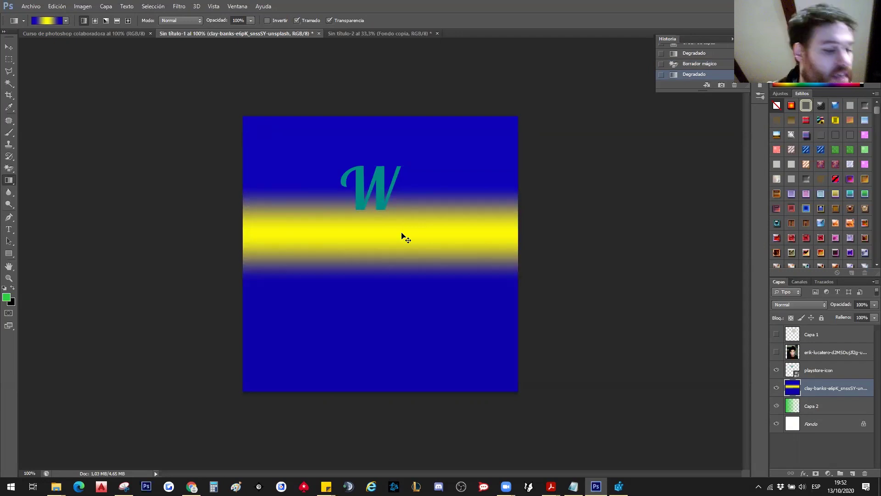
key(ctrl+z)
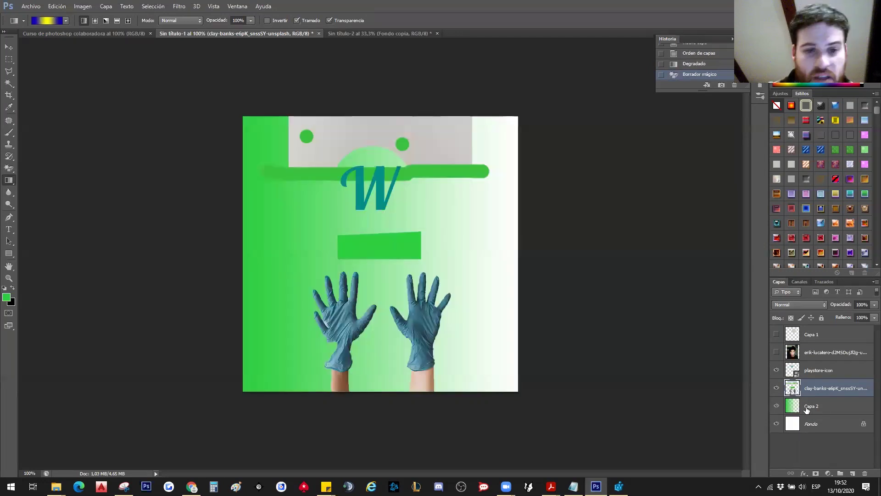
drag(251, 260, 533, 262)
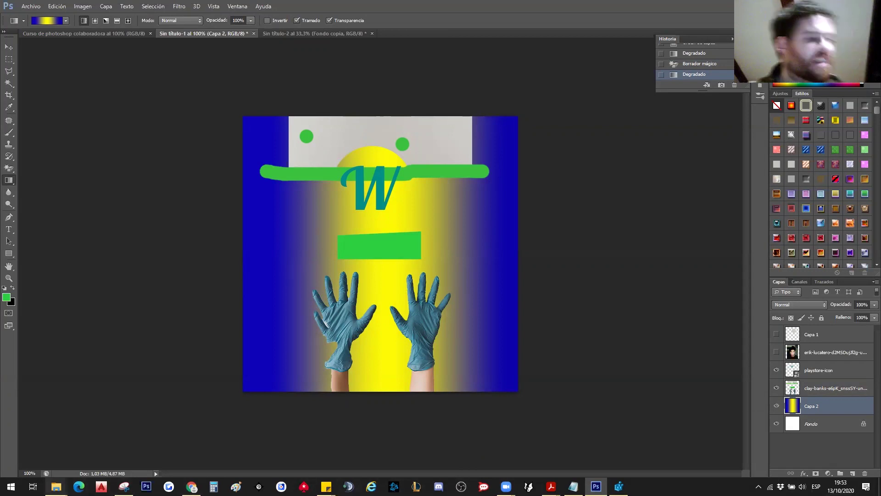
Step: Drop max-mckinnon-c9OCWLka764-unsplash (1).jpg from Downloads onto the canvas and commit it
mouse_move(56, 486)
click(193, 458)
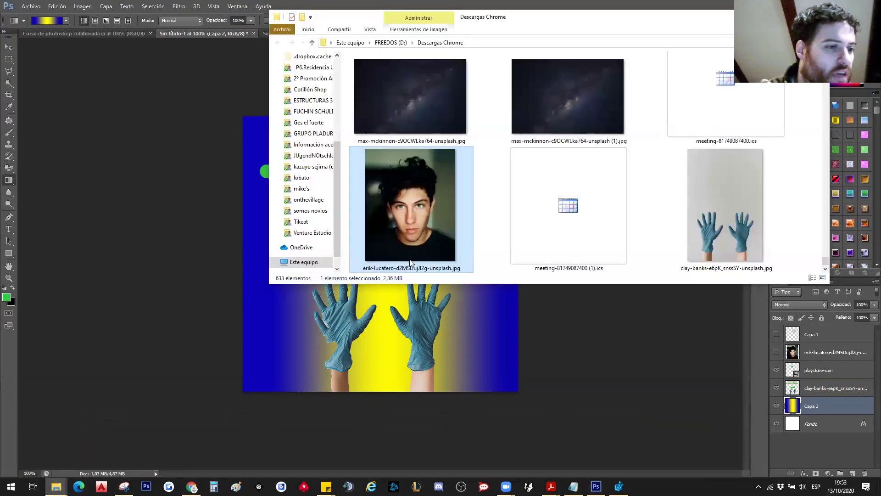
scroll(435, 219, up, 3)
mouse_move(565, 245)
mouse_down()
mouse_move(582, 225)
mouse_move(407, 265)
mouse_move(441, 331)
mouse_up()
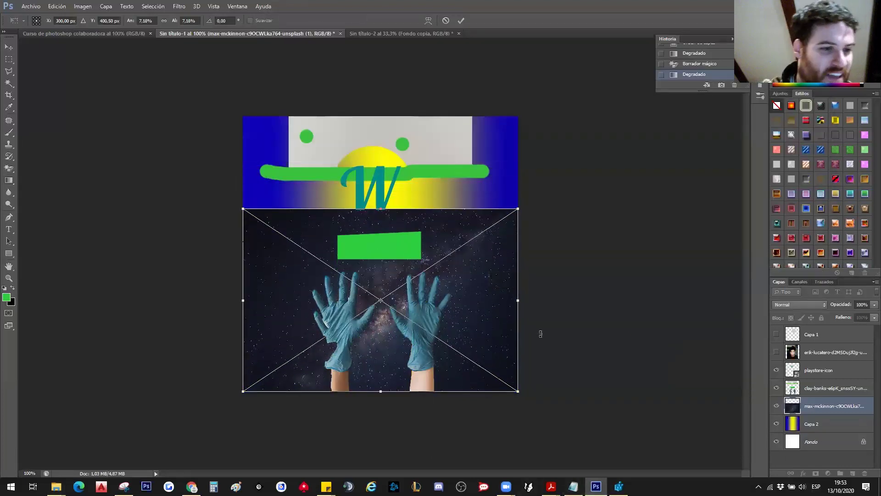
key(Return)
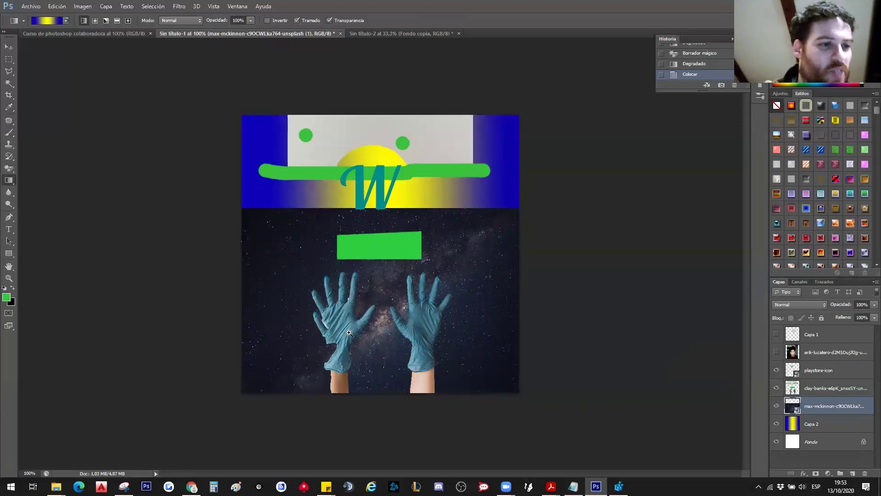
key(ctrl+plus)
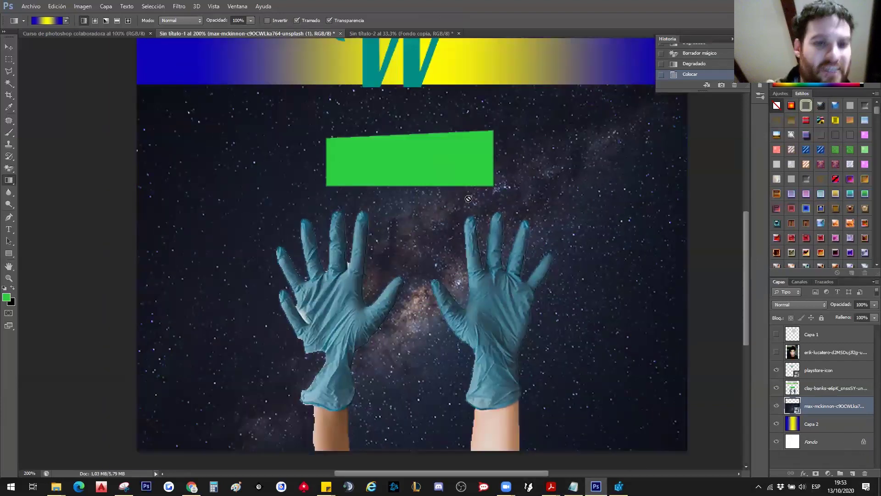
alt+click(525, 347)
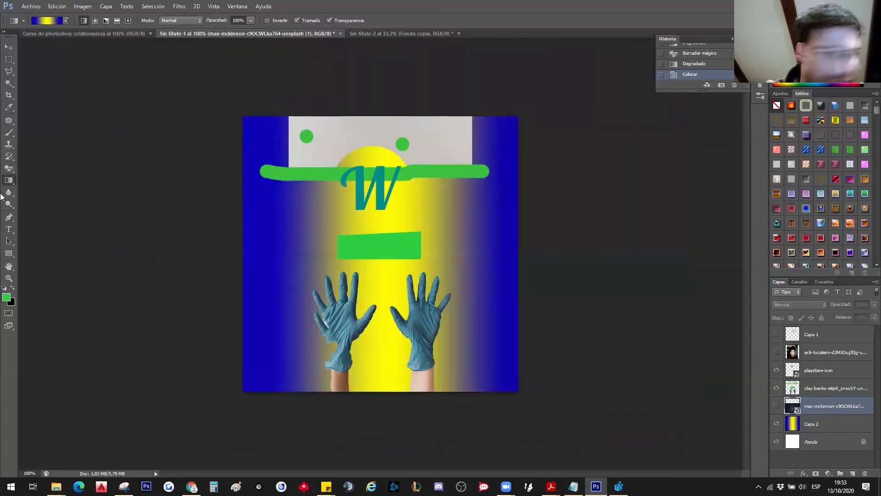
right_click(8, 182)
click(46, 178)
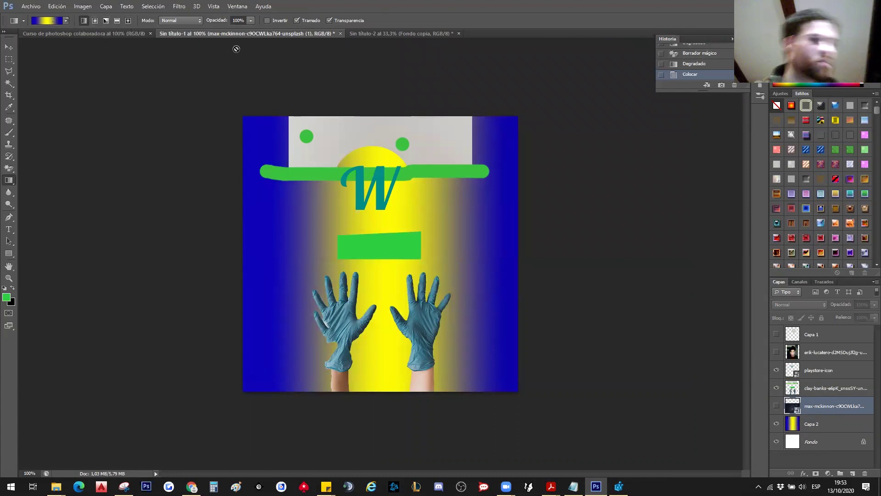
click(9, 168)
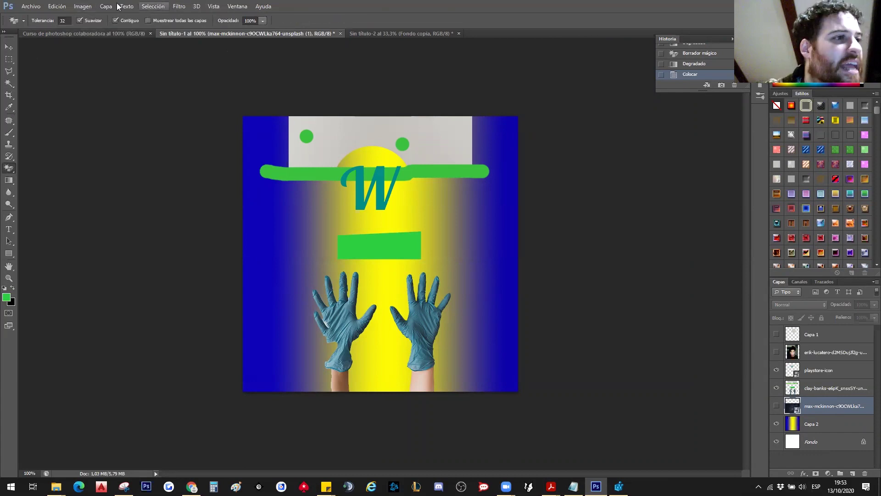
click(8, 180)
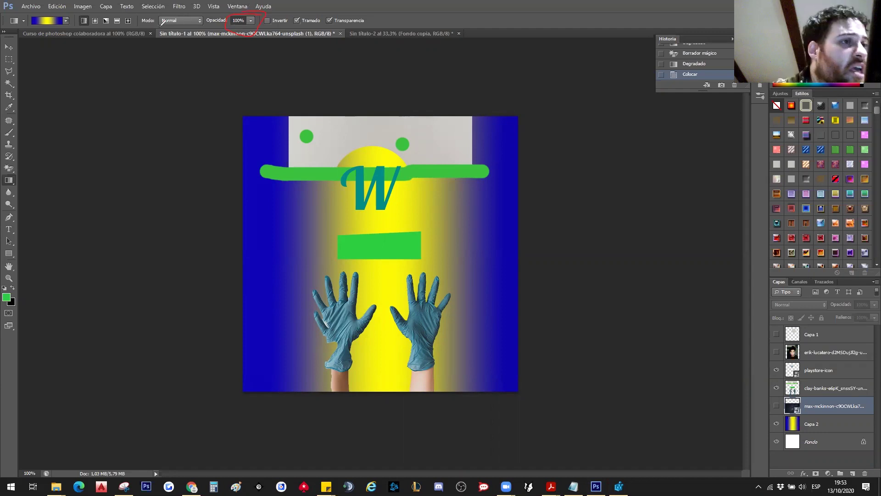
drag(103, 9, 141, 6)
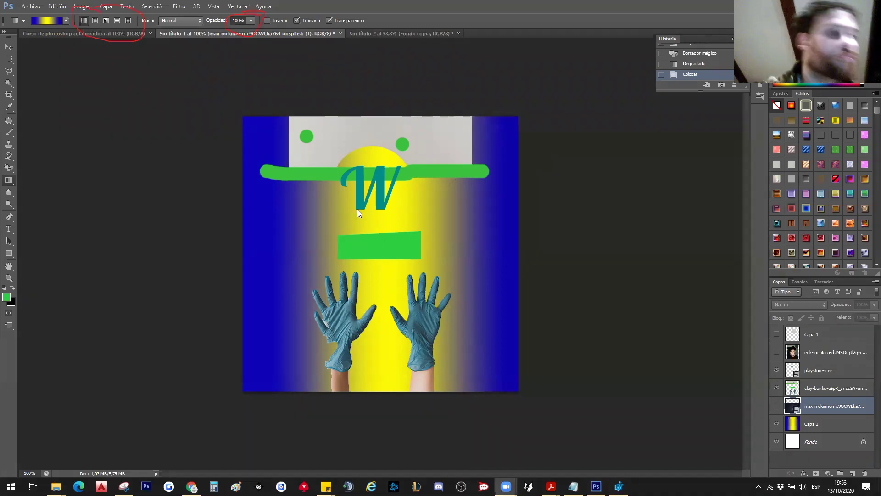
click(585, 426)
click(841, 422)
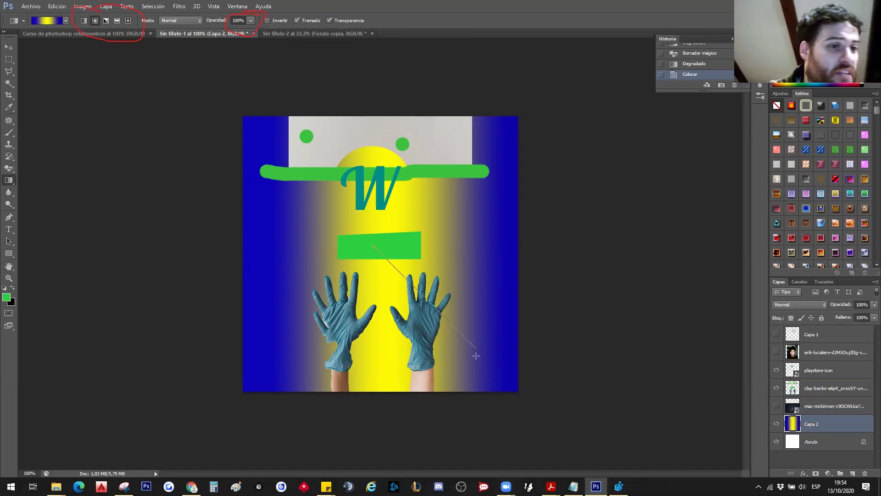
Step: Try radial and angle gradients on Capa 2, hiding the gloves layer to judge them
drag(476, 356, 476, 356)
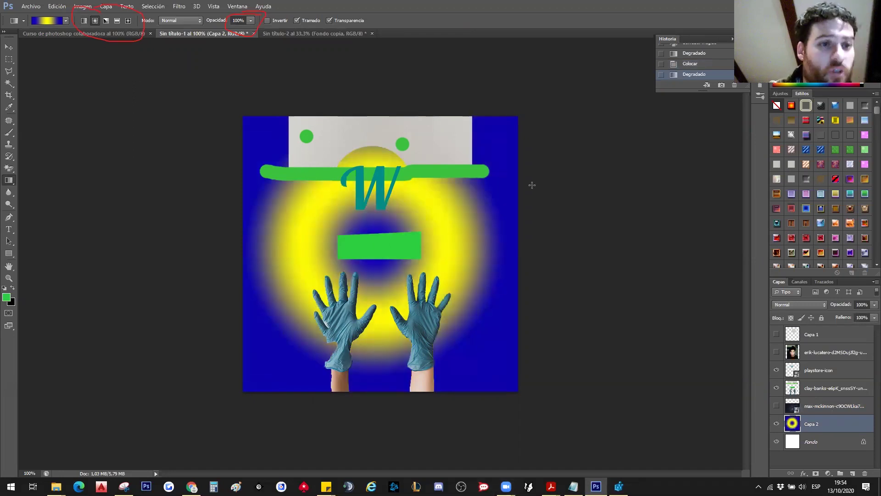
click(777, 391)
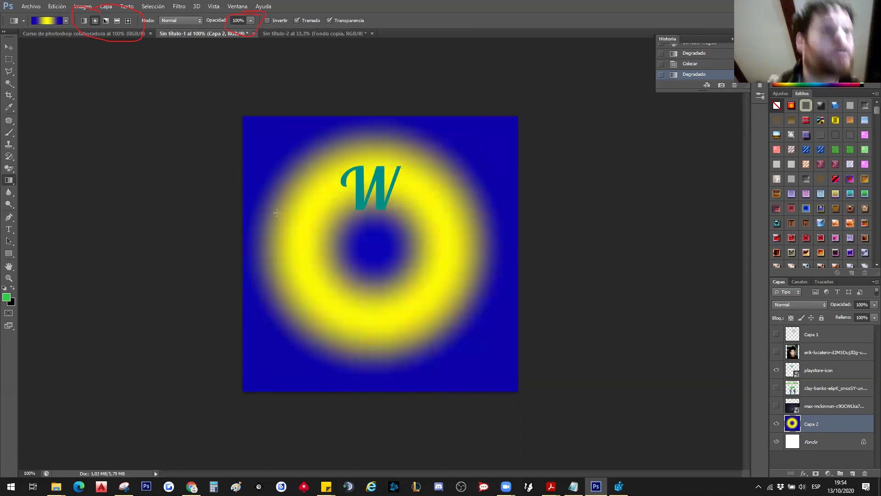
click(106, 21)
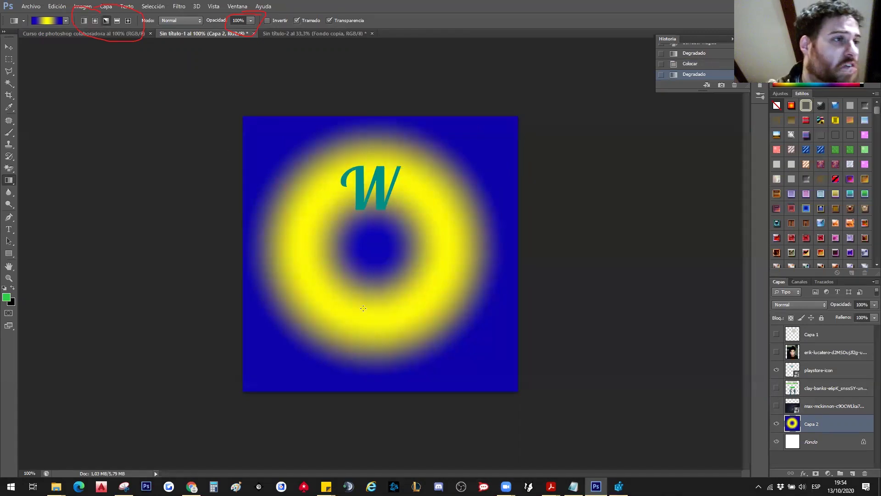
drag(435, 201, 435, 200)
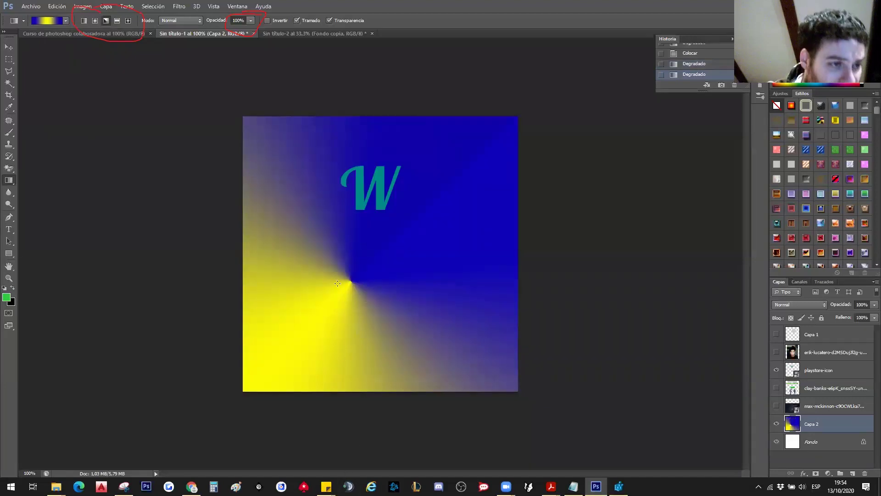
drag(301, 349, 461, 231)
drag(497, 202, 497, 201)
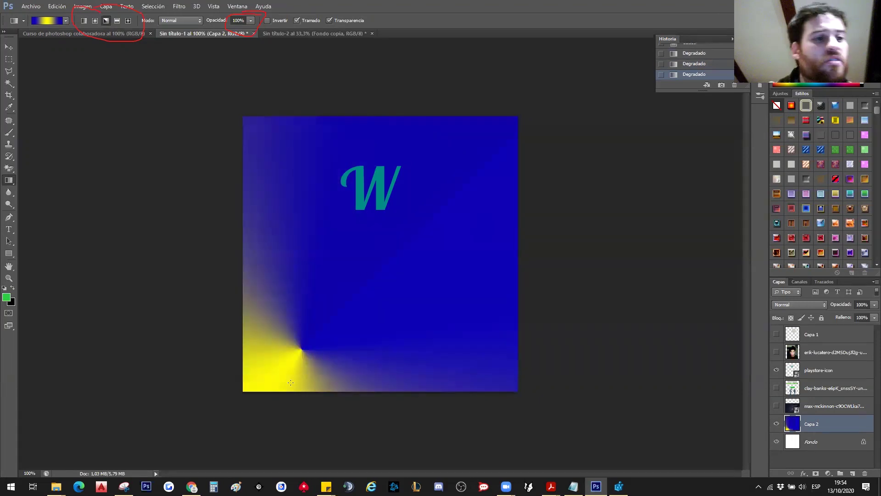
Step: Try a reflected gradient, settle on a diamond gradient, and show the gloves and shapes again
click(117, 22)
drag(247, 270, 469, 271)
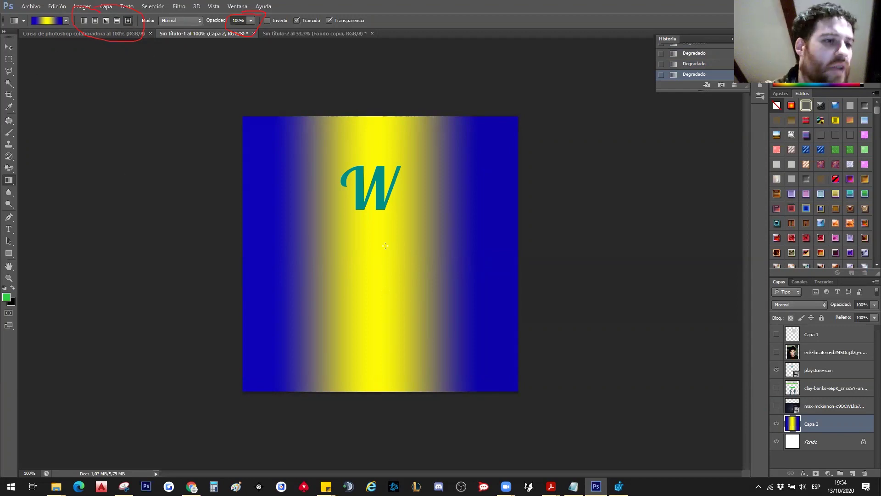
drag(385, 245, 407, 307)
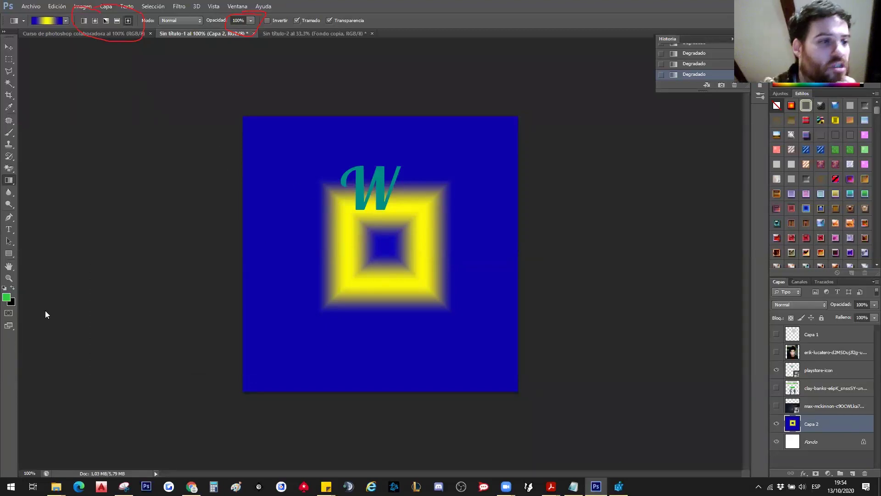
click(777, 405)
click(777, 388)
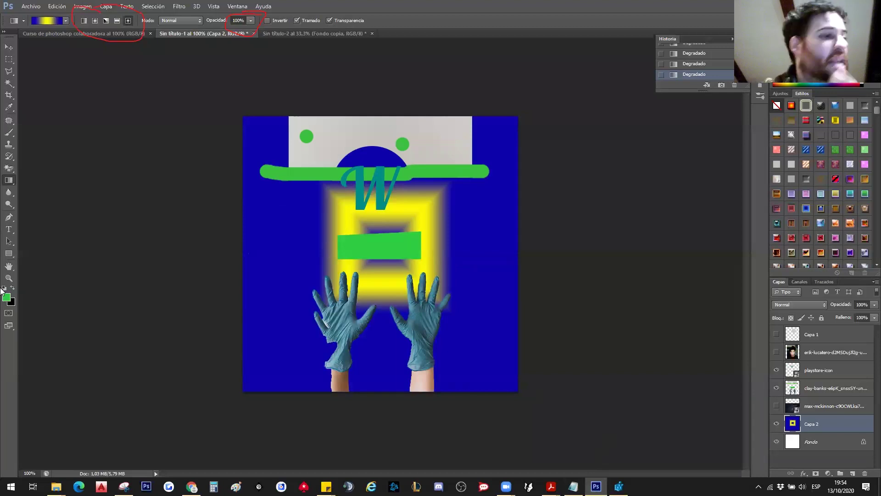
click(9, 196)
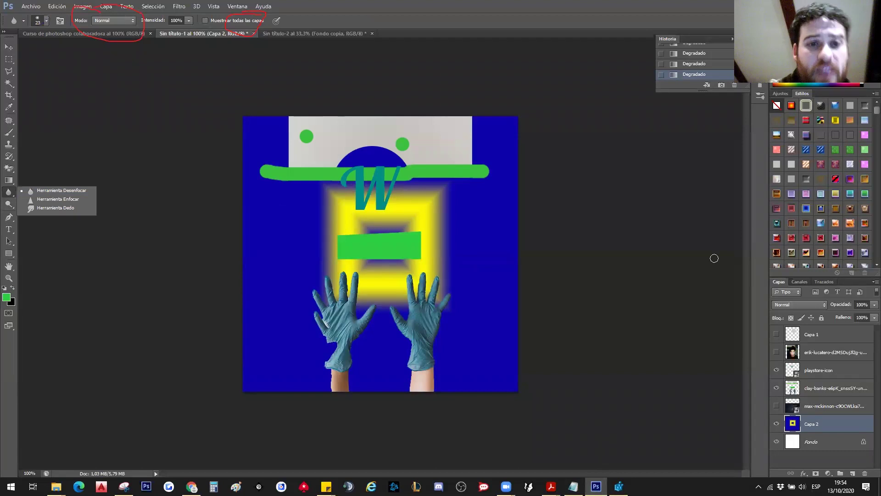
Step: Hide the Capa 2 gradient and galaxy layers and select the gloves layer
click(88, 152)
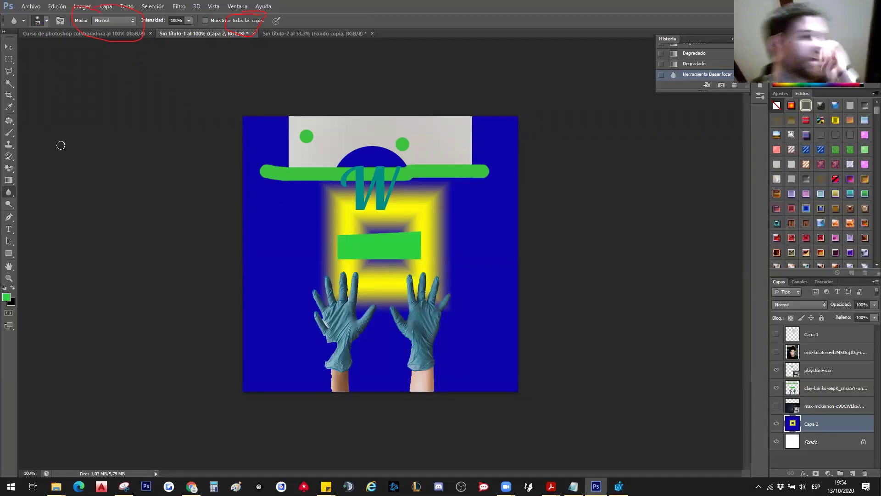
click(11, 45)
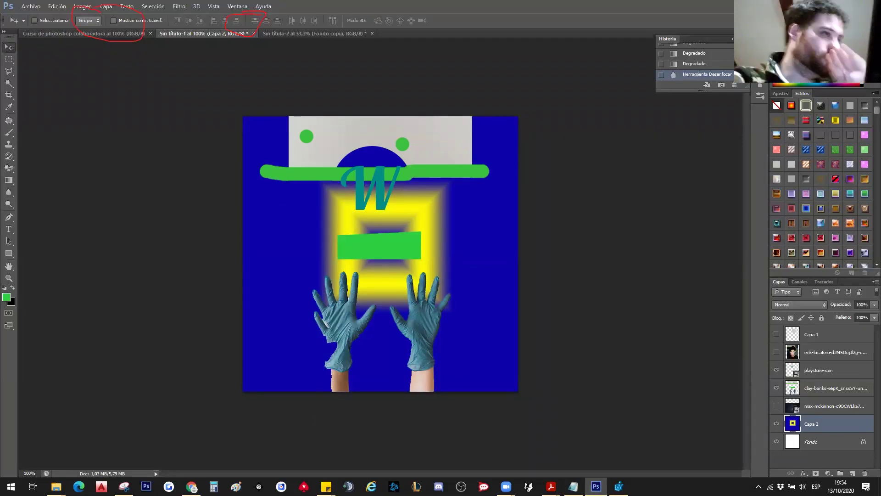
click(776, 424)
click(776, 405)
click(821, 389)
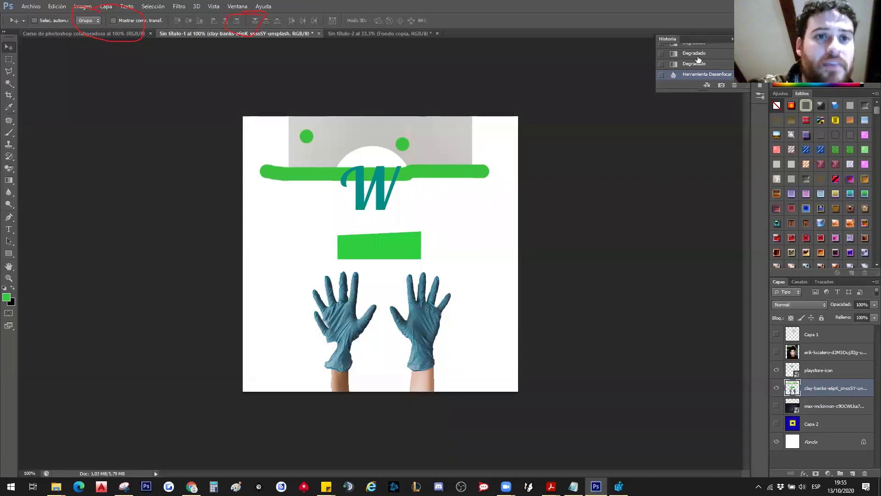
Step: Step History back to before the green rectangle fill and clear the selection
key(ctrl+alt+z)
key(ctrl+alt+z)
key(ctrl+alt+z)
key(ctrl+alt+z)
key(ctrl+alt+z)
key(ctrl+alt+z)
key(ctrl+alt+z)
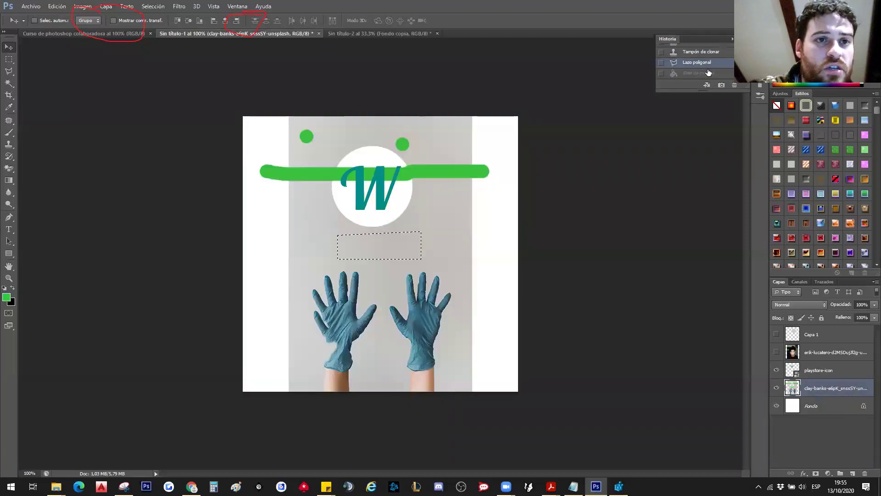
click(708, 72)
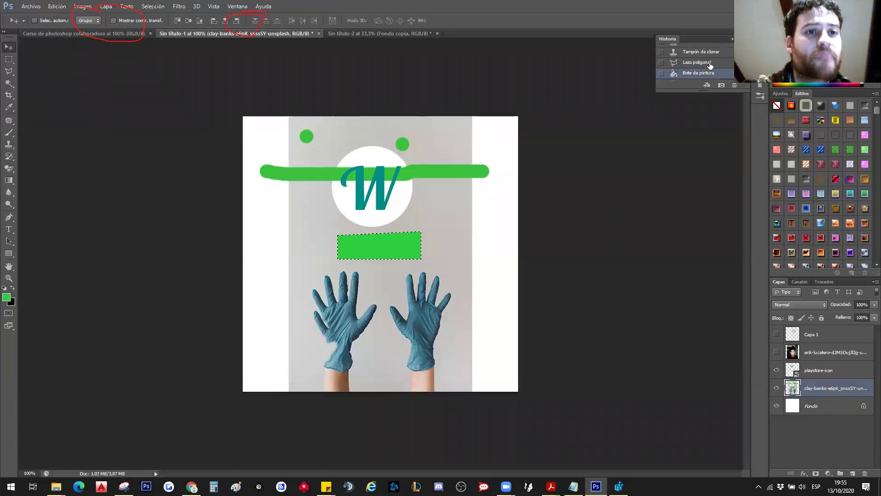
click(707, 63)
click(9, 59)
click(427, 281)
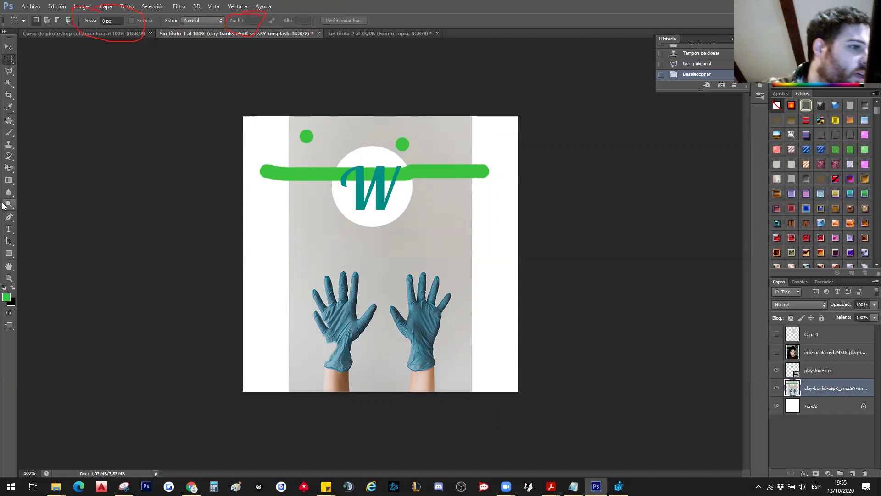
Step: Erase the grey backdrop around the gloves with the Magic Eraser Tool
click(10, 169)
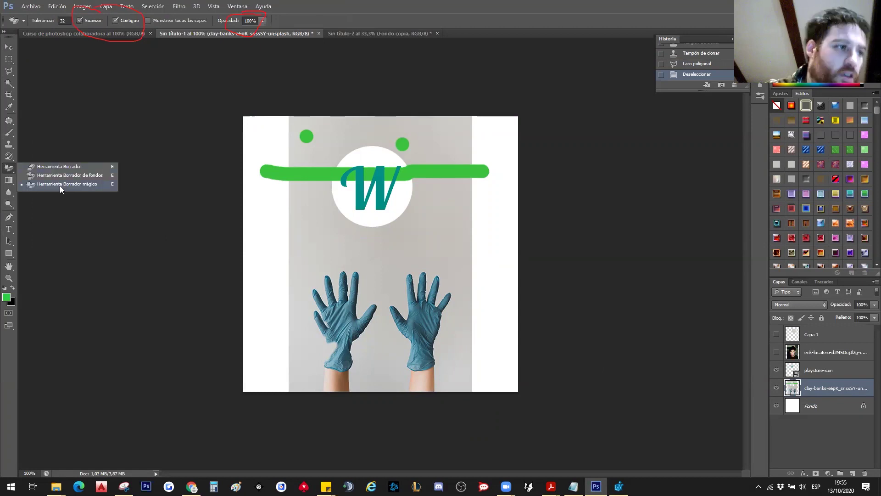
click(60, 185)
right_click(14, 169)
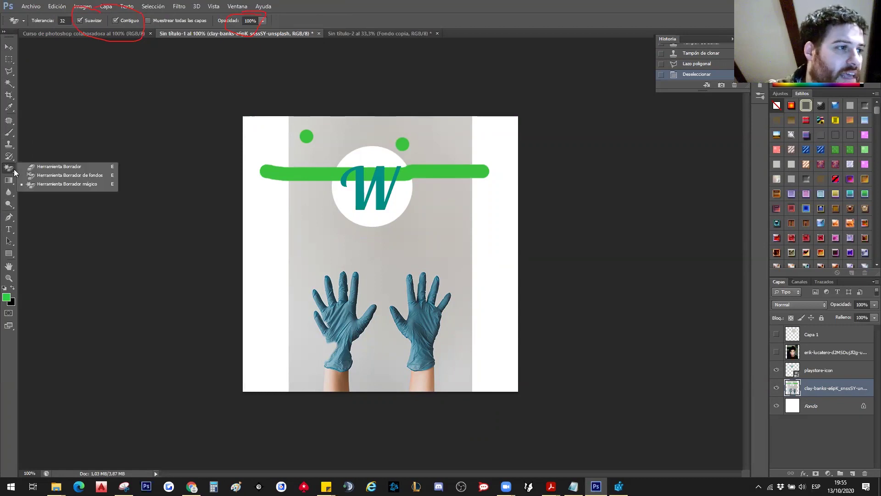
click(58, 184)
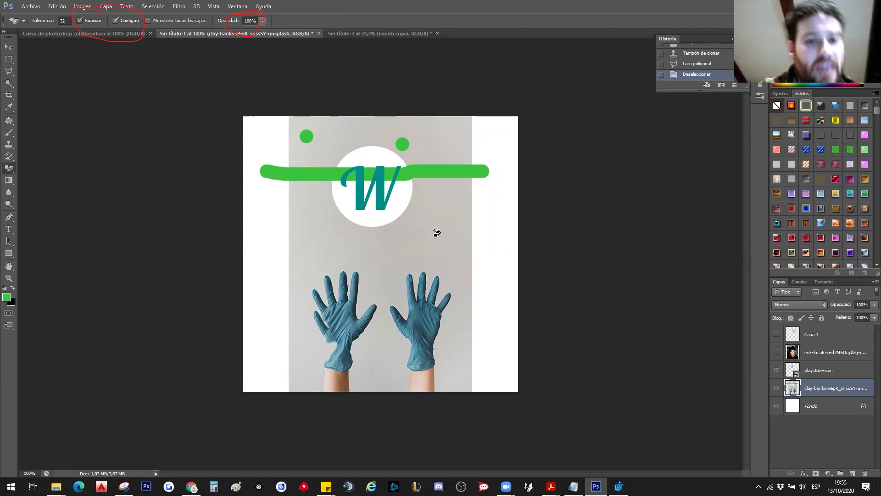
click(434, 244)
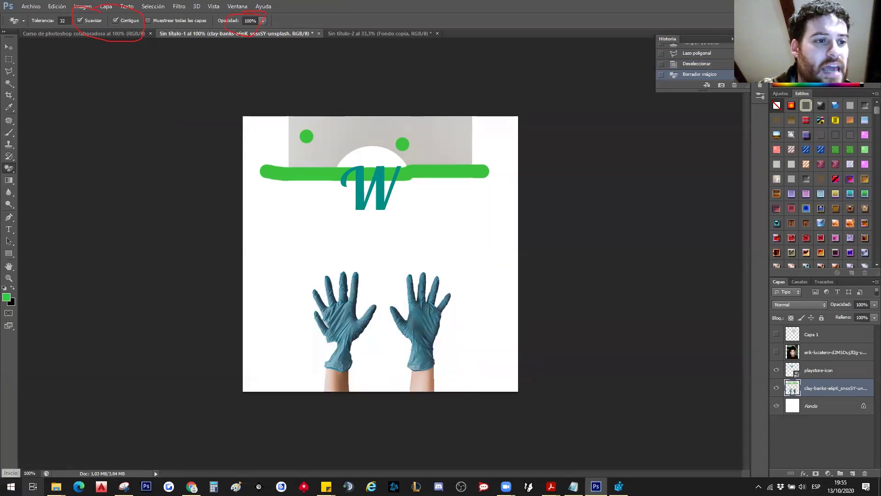
key(ctrl+z)
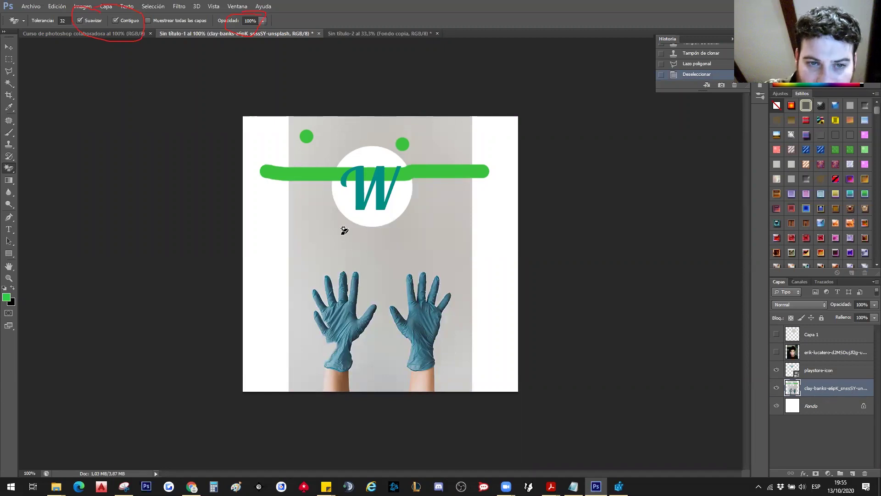
click(380, 260)
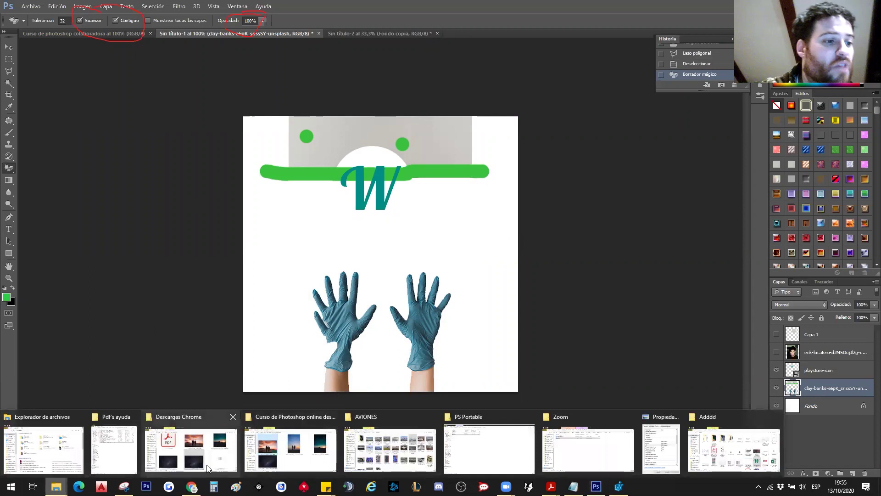
Step: Drag the max-mckinnon galaxy photo onto the canvas, shift it to the bottom edge, and place it
click(191, 443)
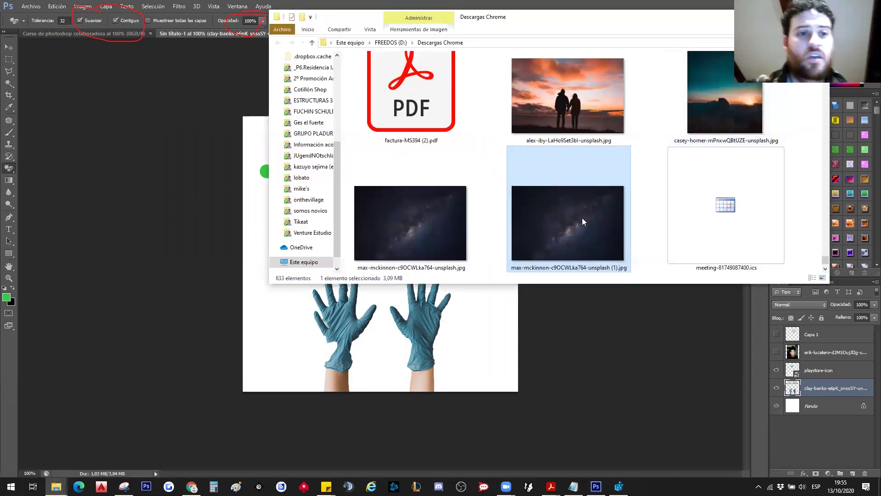
mouse_move(569, 222)
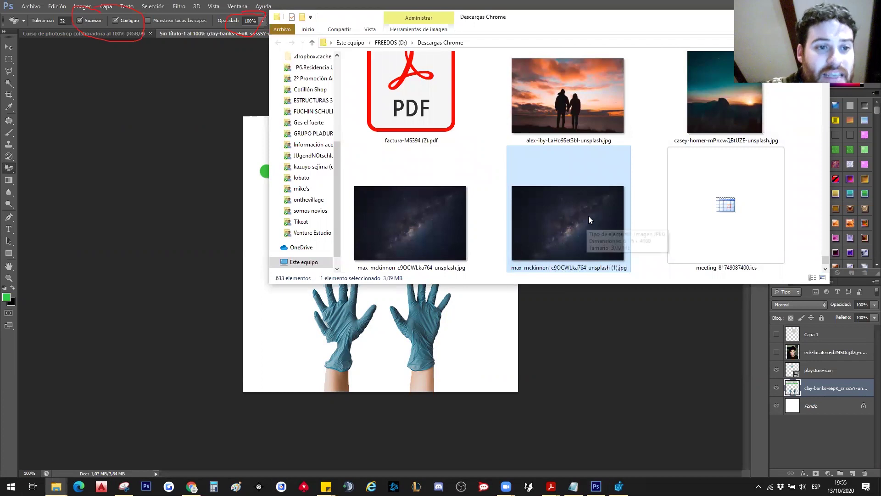
mouse_move(591, 212)
mouse_down()
mouse_move(565, 267)
mouse_move(458, 340)
mouse_up()
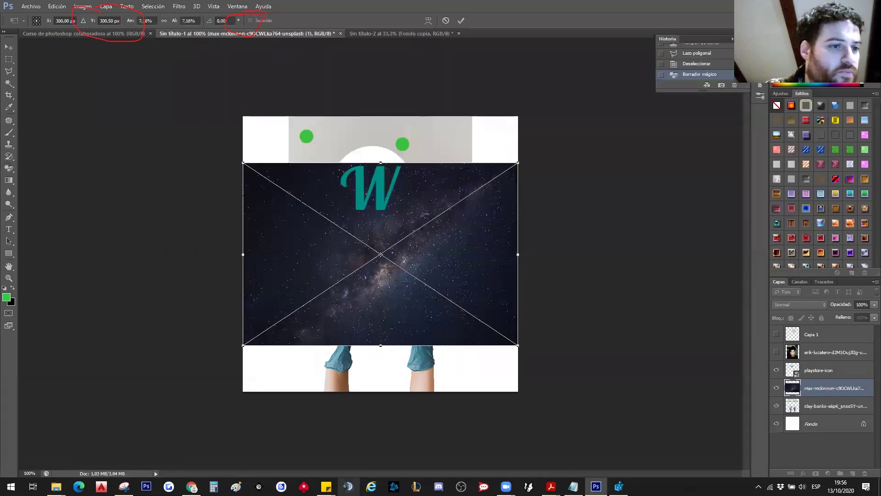
drag(477, 251, 484, 303)
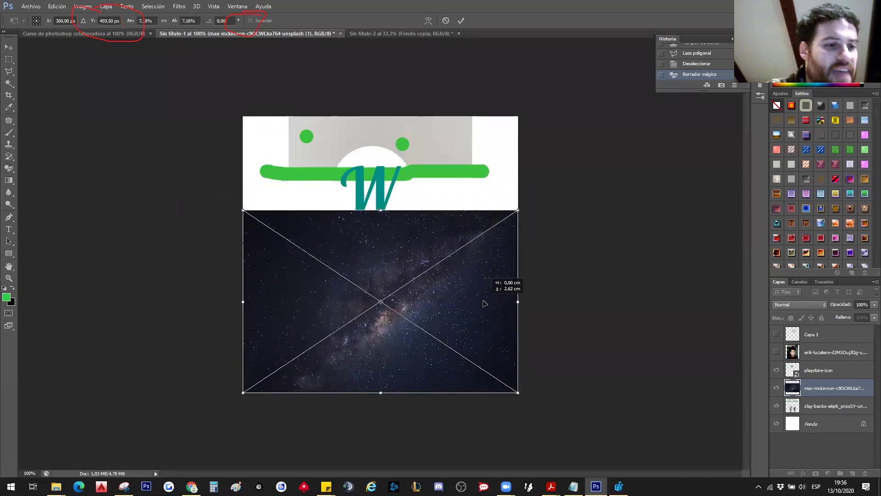
key(Return)
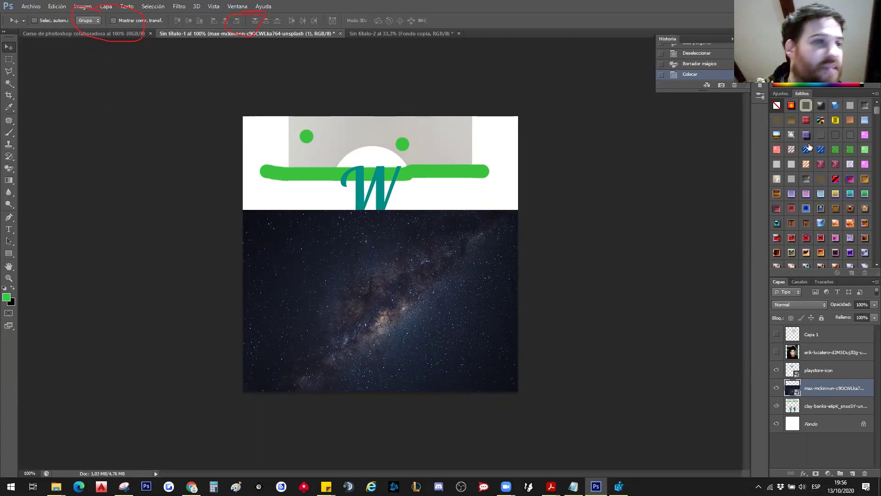
Step: Move the max-mckinnon galaxy layer below the clay-banks gloves layer
drag(771, 273, 842, 438)
drag(873, 413, 858, 286)
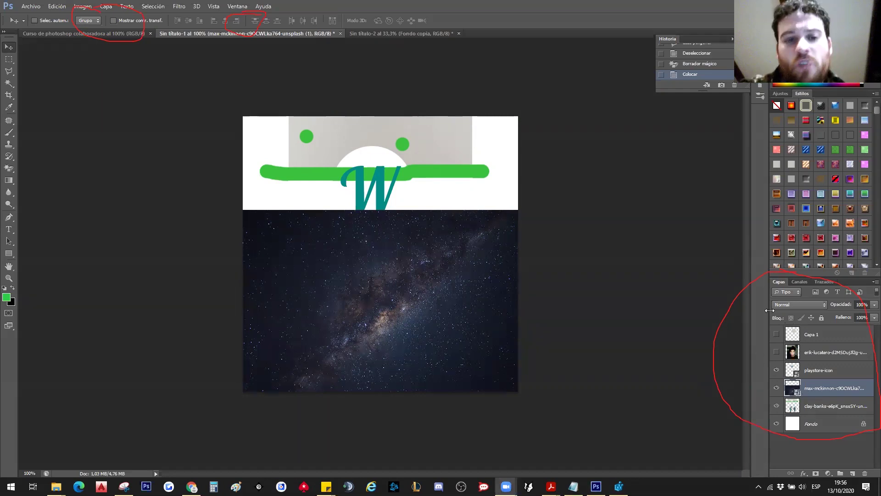
click(706, 395)
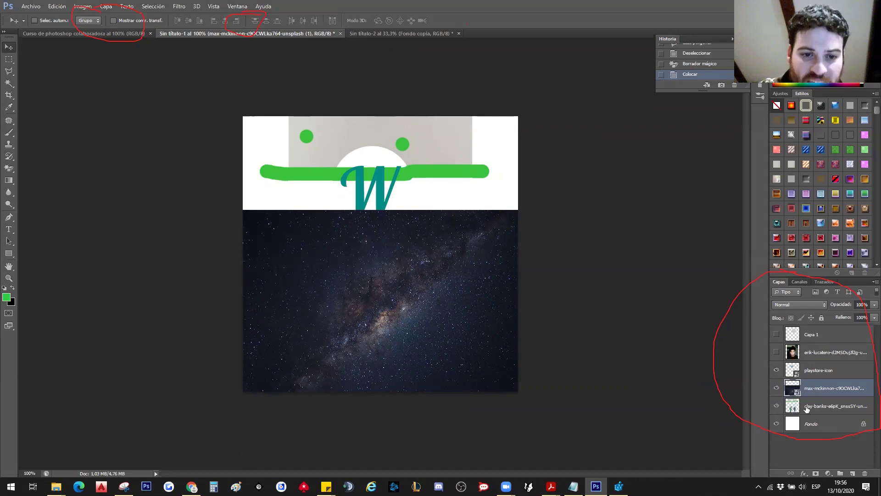
click(776, 388)
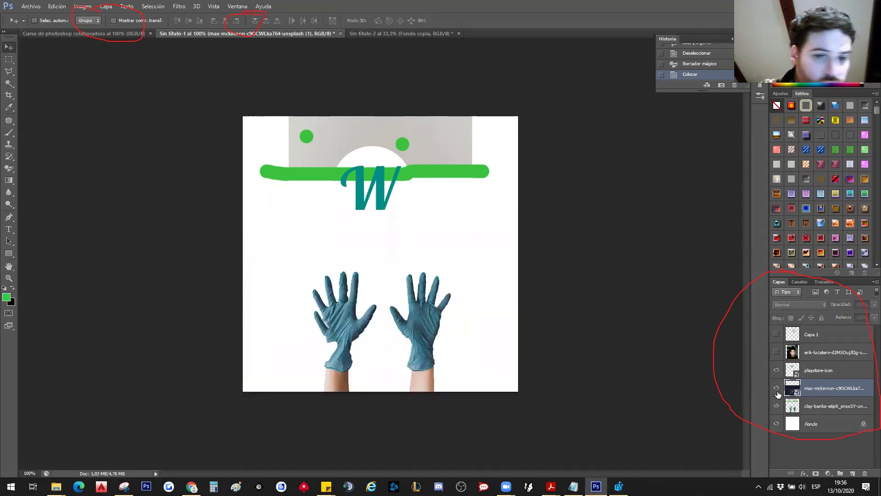
click(777, 389)
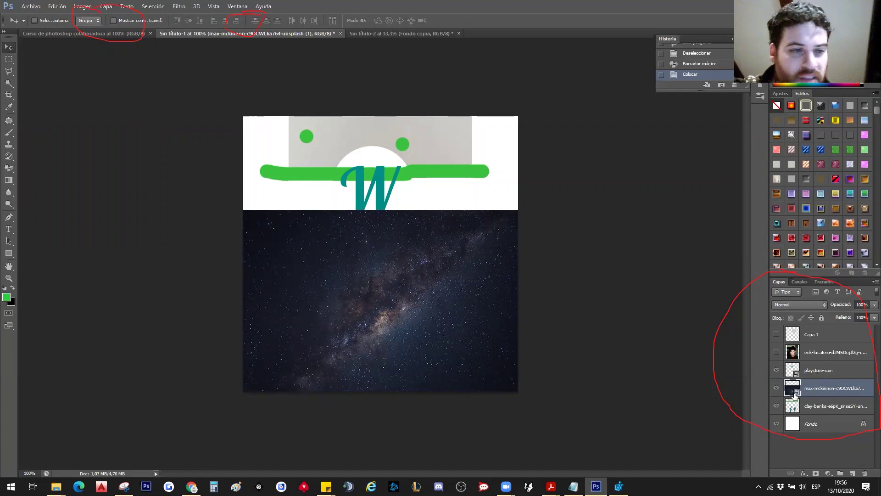
drag(827, 388, 832, 410)
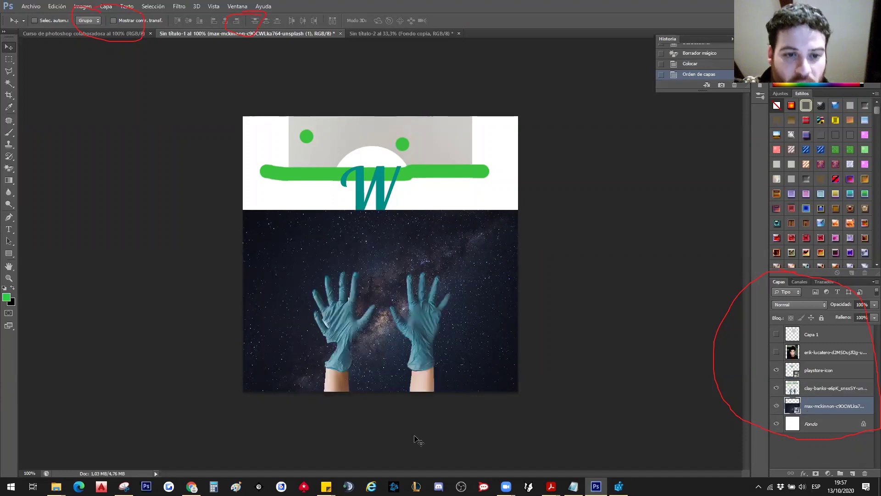
click(814, 392)
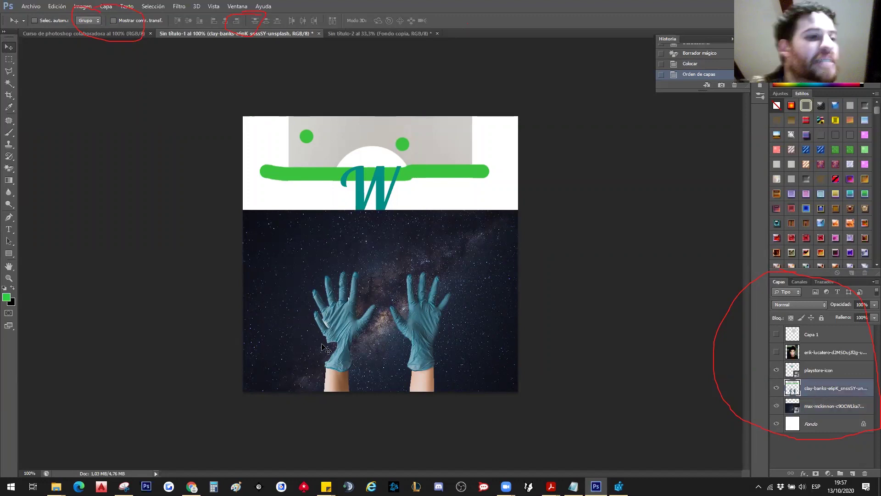
click(341, 323)
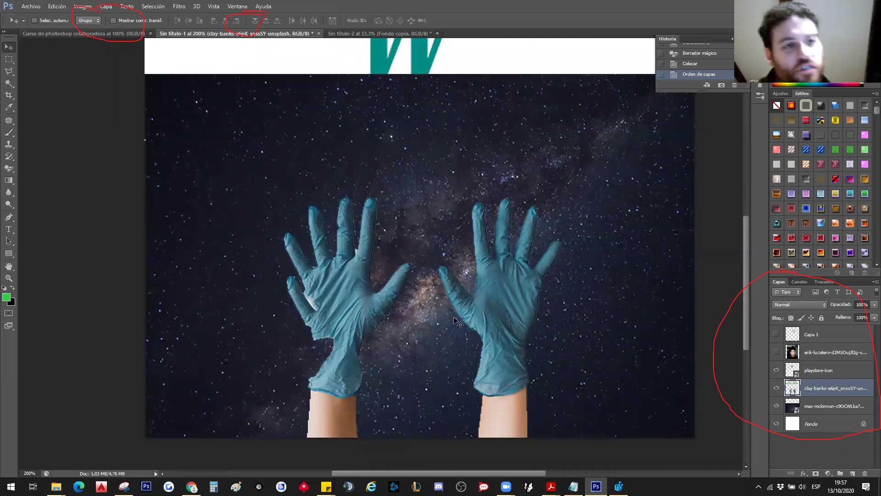
alt+click(385, 311)
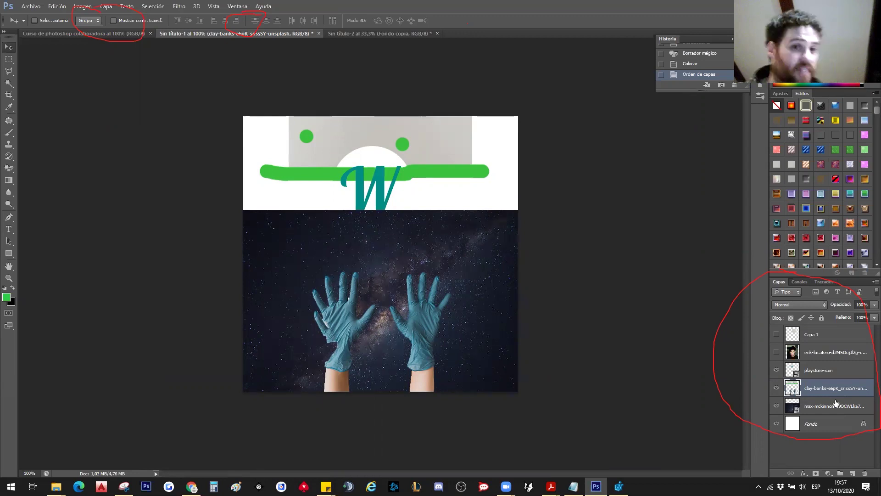
Step: Select the galaxy layer and enter Free Transform to resize it
click(835, 406)
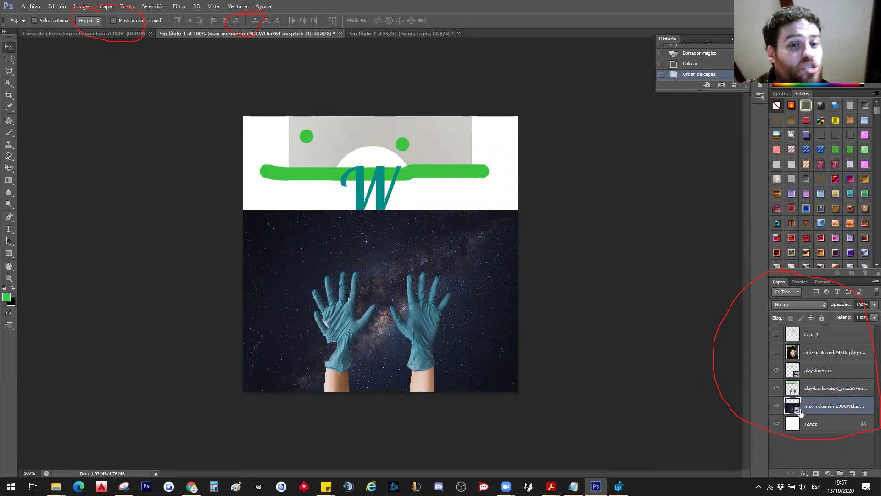
key(alt+bracketright)
key(alt+bracketright)
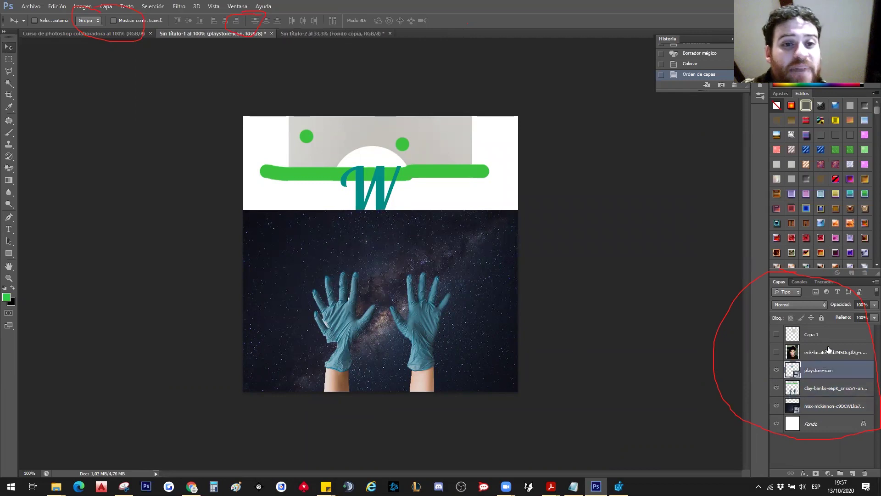
key(alt+bracketright)
key(alt+bracketright)
click(821, 408)
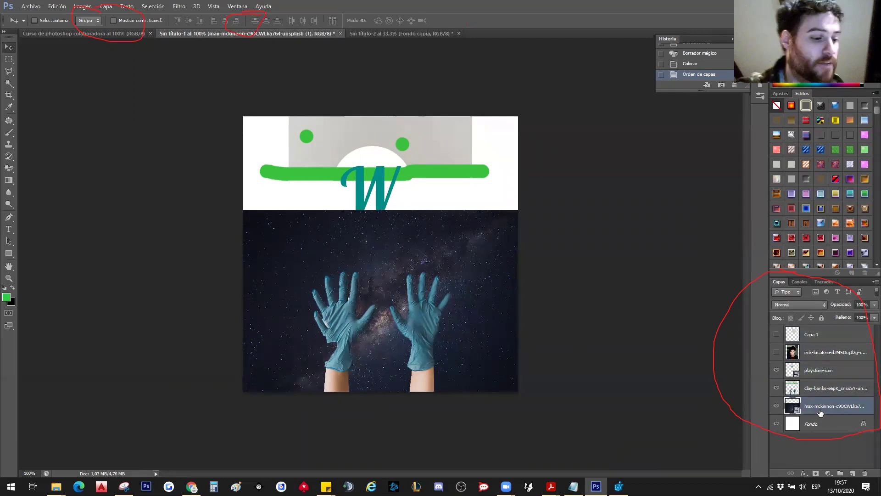
key(ctrl+t)
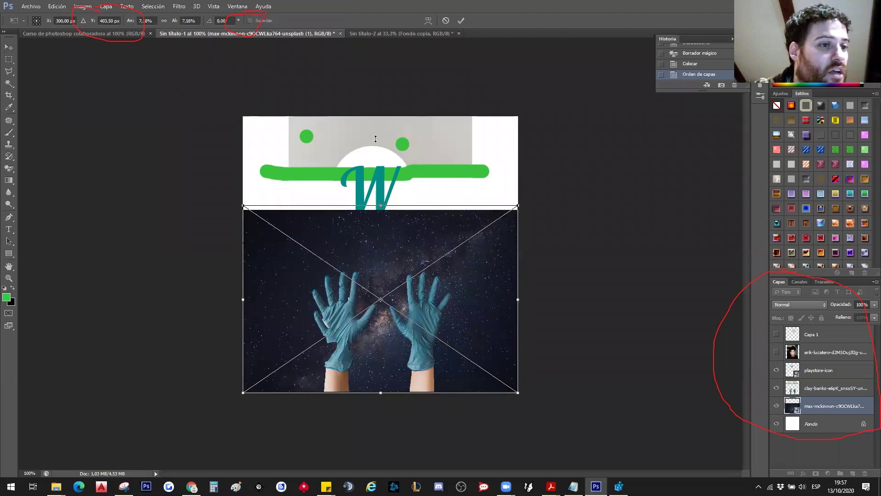
Step: Stretch the galaxy up to the canvas top, then select the playstore-icon layer
drag(381, 210, 383, 96)
key(Return)
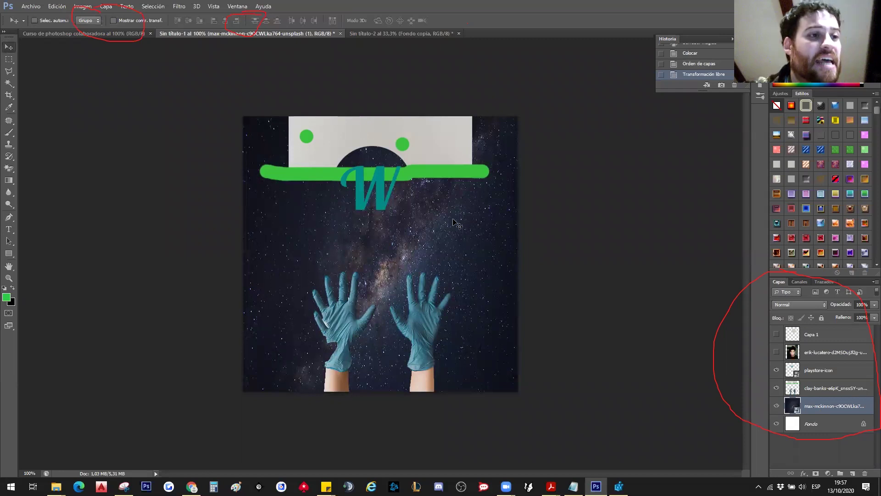
click(821, 388)
click(822, 370)
click(821, 352)
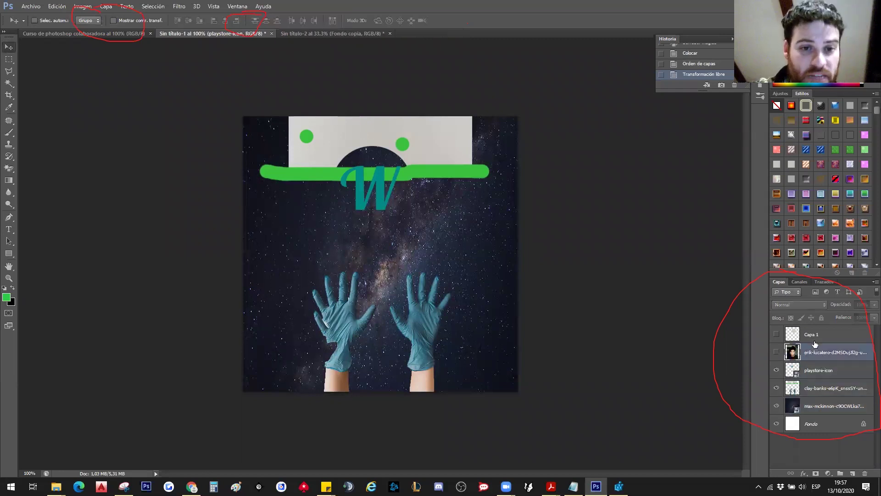
click(822, 334)
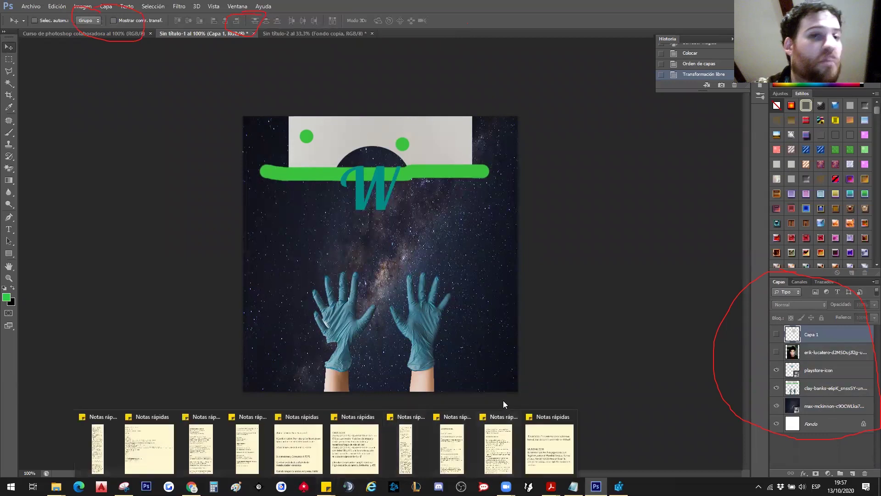
click(813, 403)
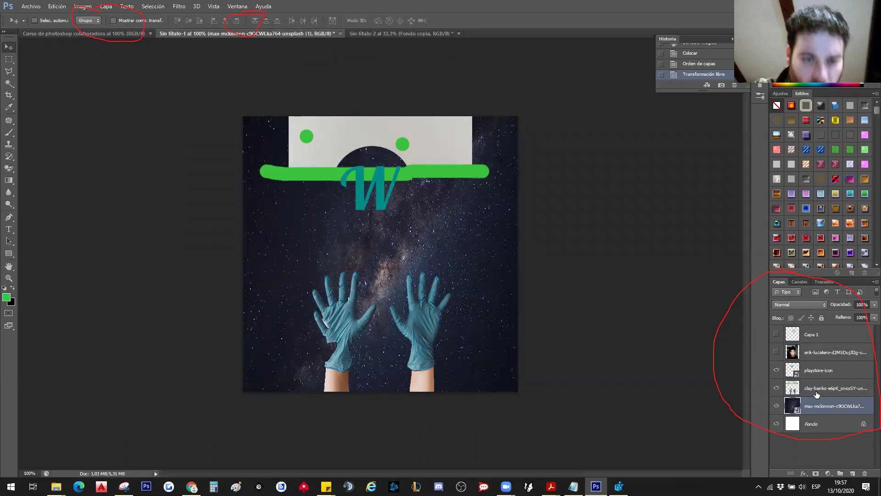
click(826, 374)
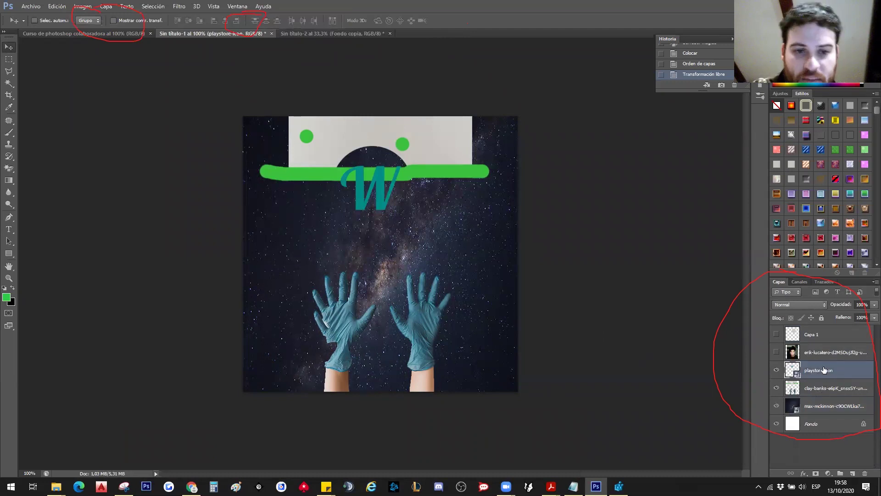
Step: Move the playstore-icon layer down to just above Fondo, then select the clay-banks gloves layer
drag(829, 375, 828, 413)
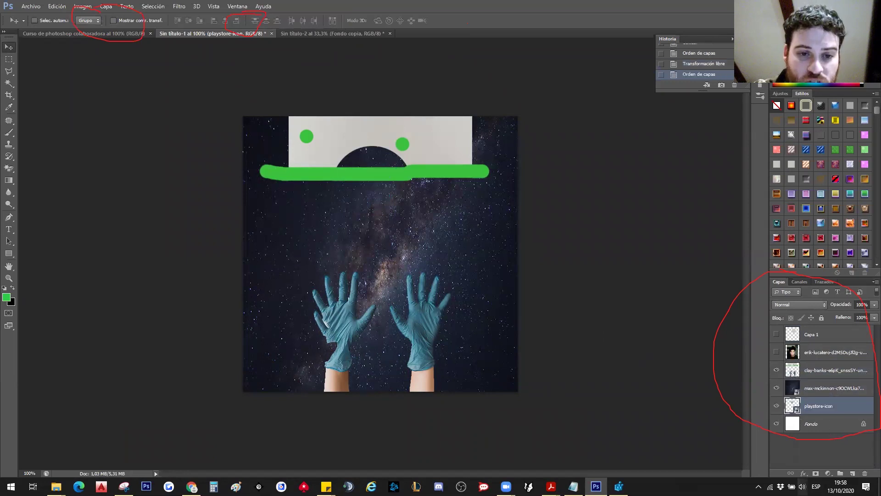
click(816, 388)
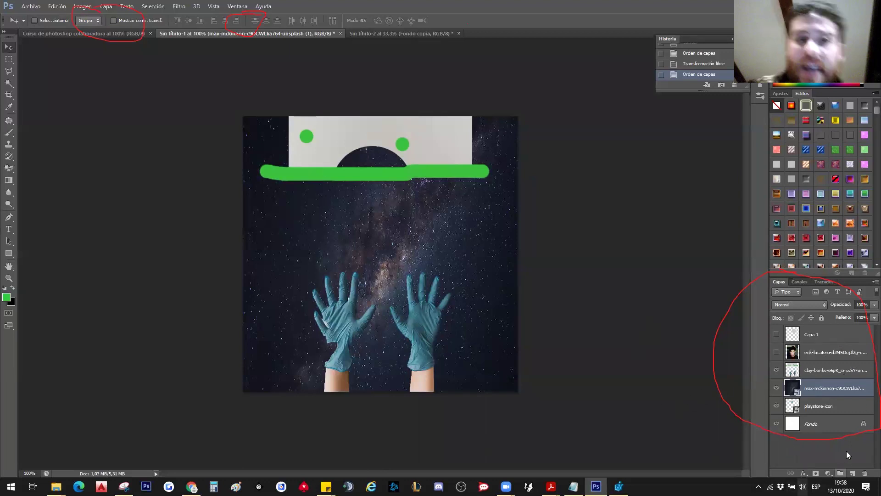
mouse_move(819, 375)
mouse_down()
mouse_move(826, 397)
mouse_move(819, 361)
mouse_up()
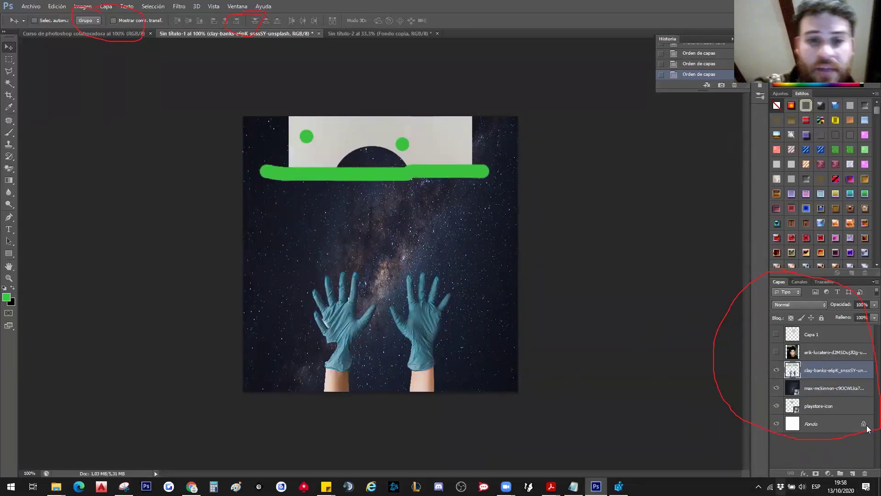
Step: Pick the Blur tool and rasterize the max-mckinnon galaxy layer with Rasterizar capa
click(8, 193)
right_click(9, 193)
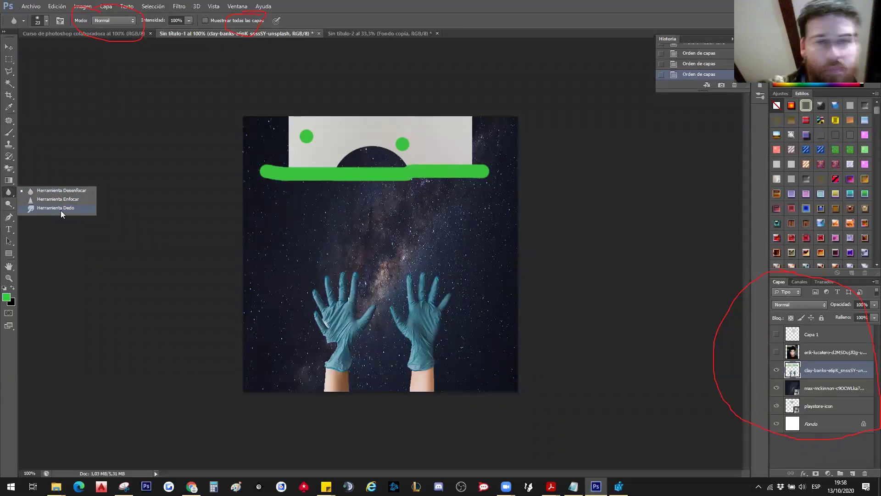
click(54, 193)
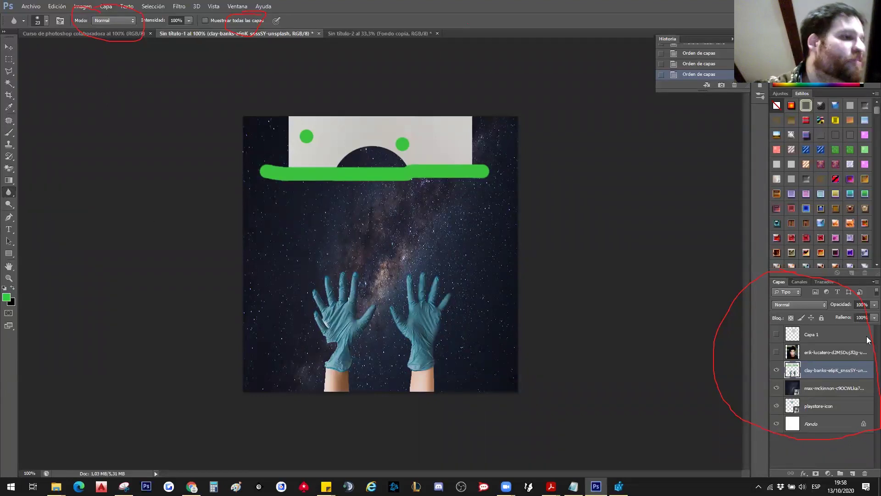
click(820, 390)
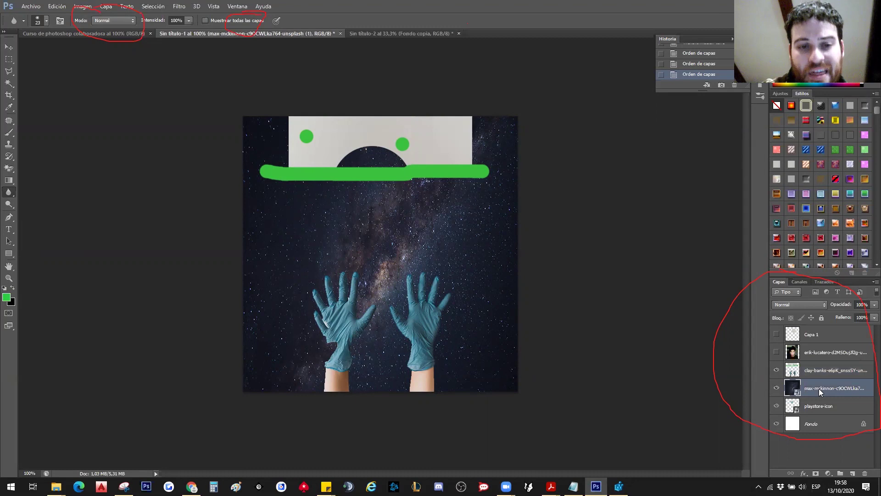
right_click(819, 389)
click(753, 130)
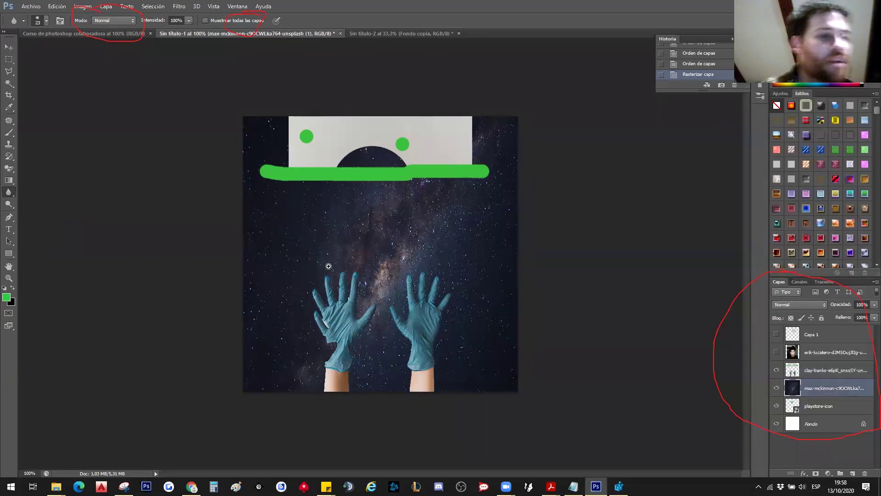
Step: Brush a horizontal blur stroke across the galaxy just above the gloves
scroll(327, 262, up, 1)
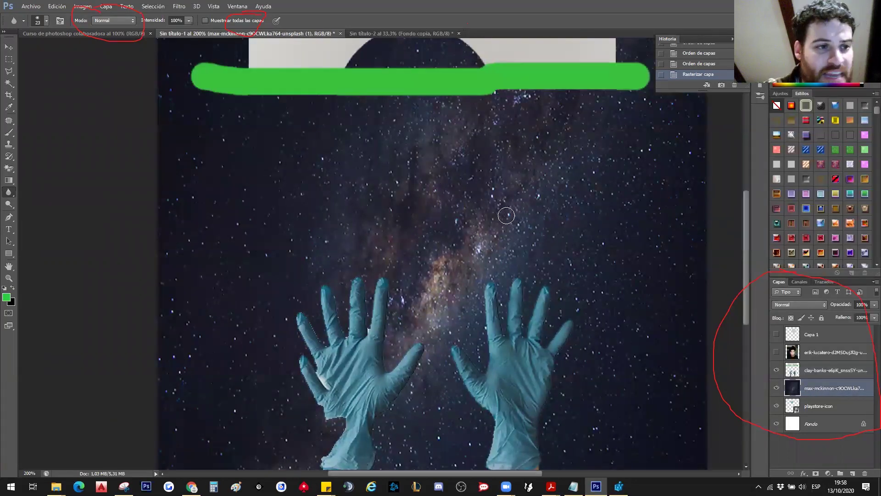
right_click(15, 197)
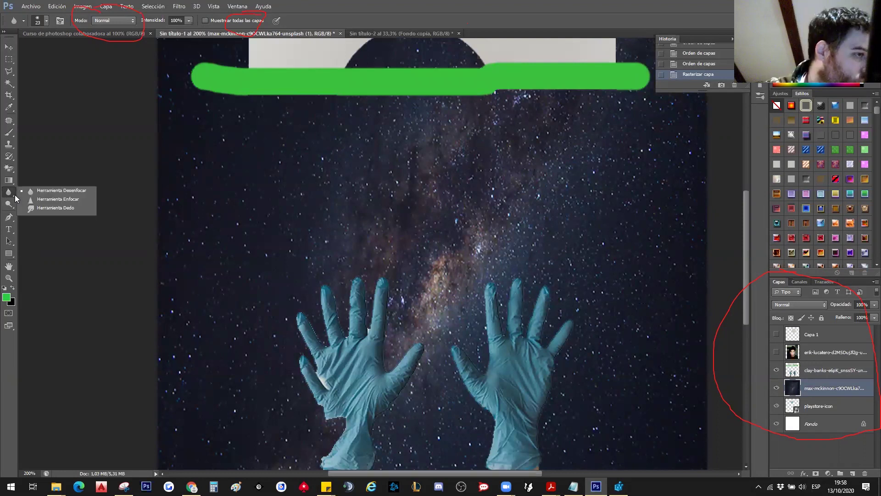
click(39, 194)
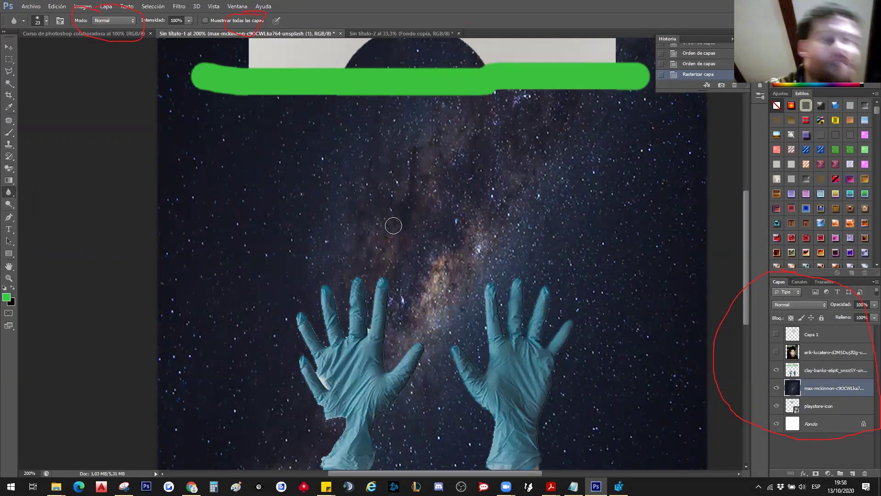
drag(382, 231, 496, 226)
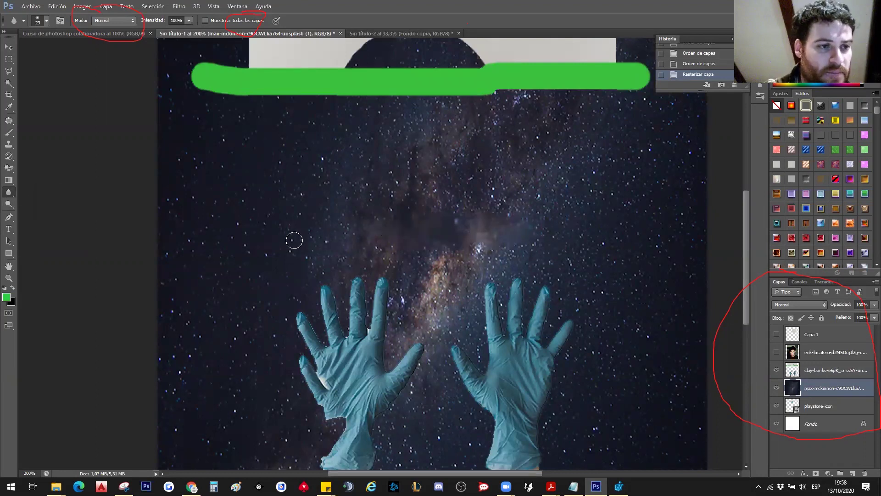
Step: Undo the blurred band and set the Blur brush size to 189 px
right_click(4, 195)
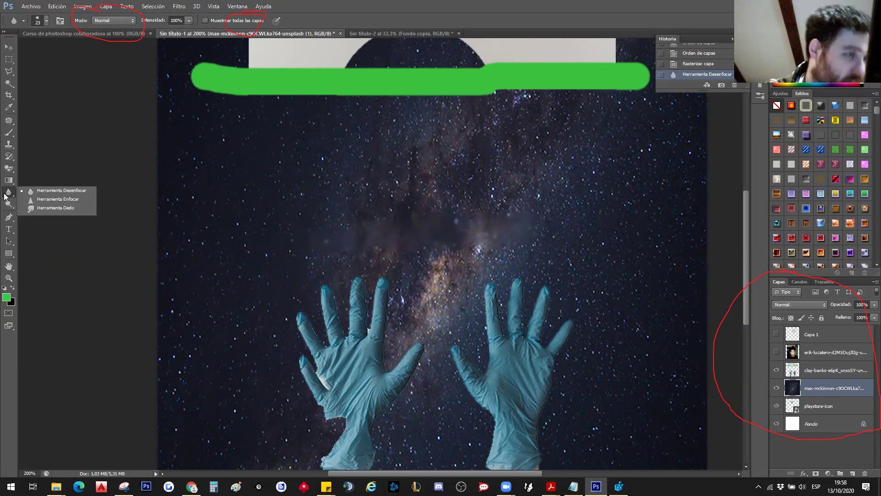
key(ctrl+z)
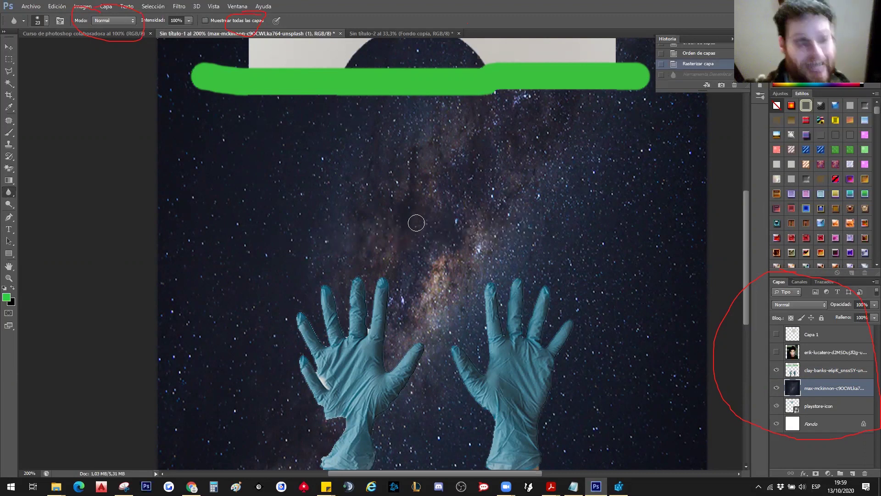
key(ctrl+minus)
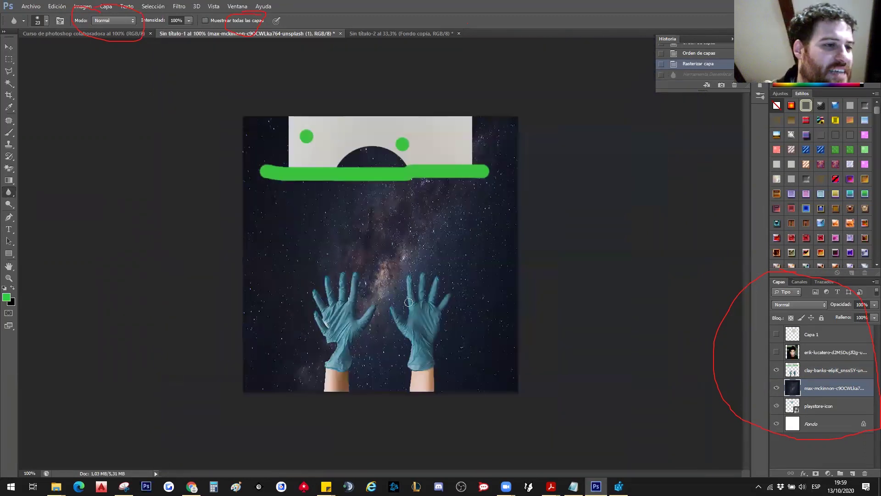
scroll(387, 348, up, 1)
click(387, 348)
right_click(56, 51)
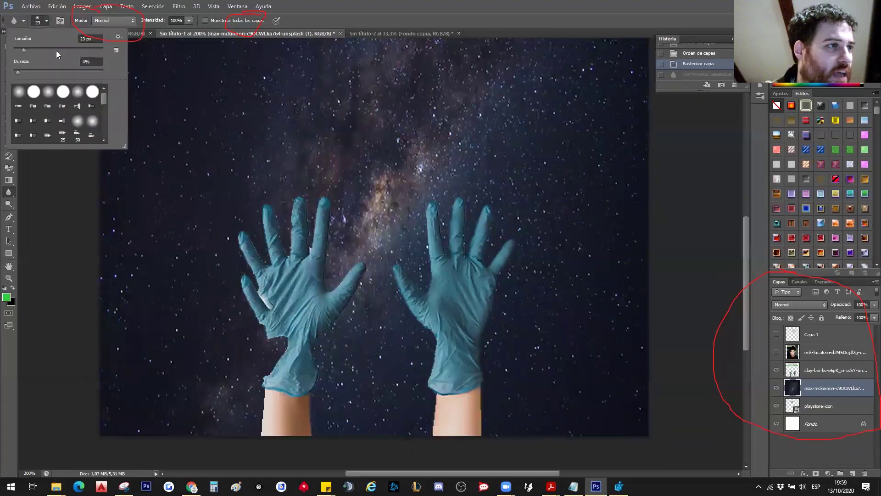
key(Return)
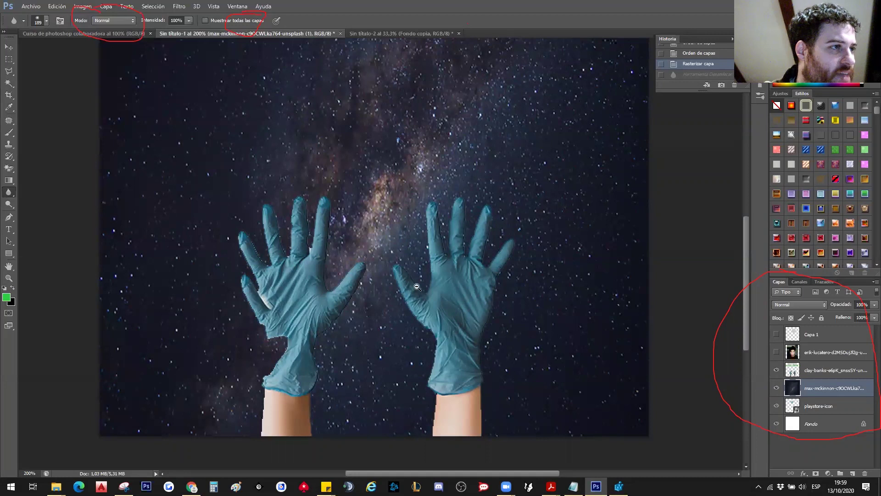
alt+click(417, 287)
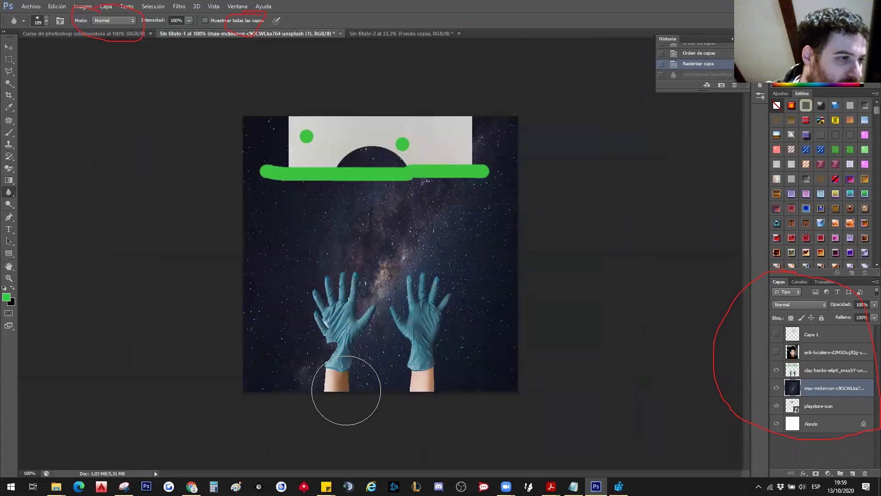
Step: Brush broad blur strokes over the galaxy around and between the gloves
drag(345, 390, 364, 275)
mouse_move(406, 371)
mouse_down()
mouse_move(429, 280)
mouse_move(421, 388)
mouse_up()
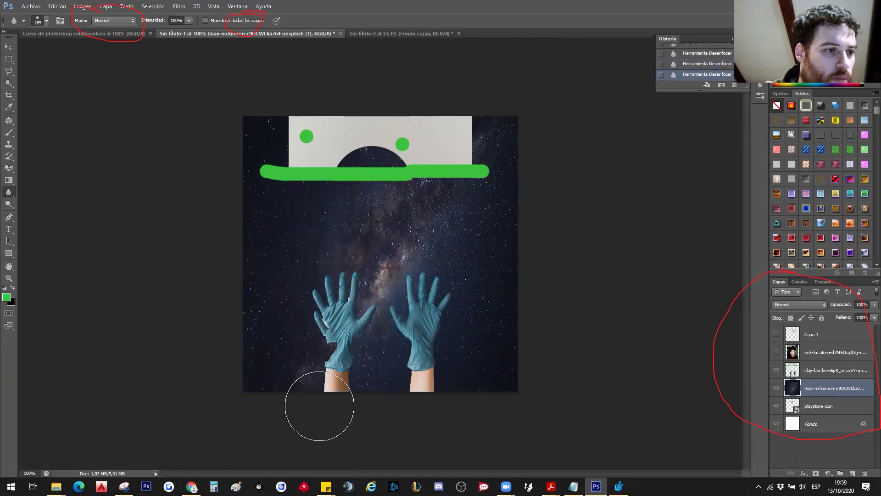
click(374, 384)
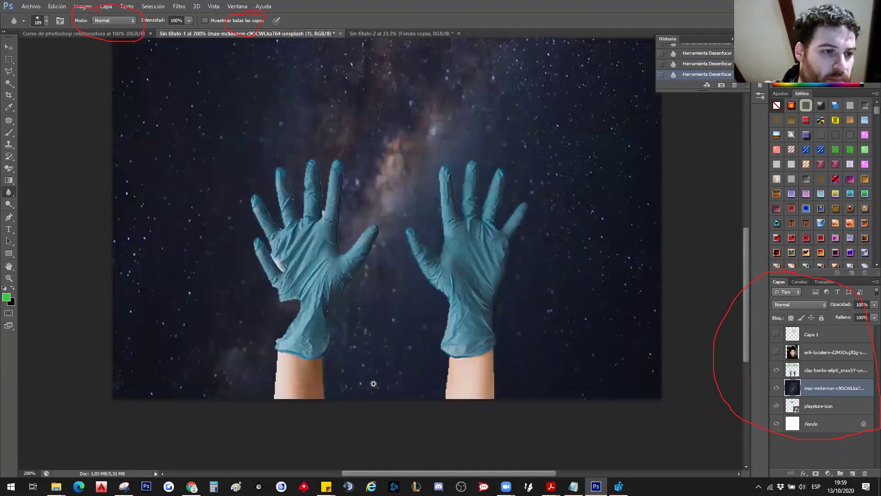
click(344, 385)
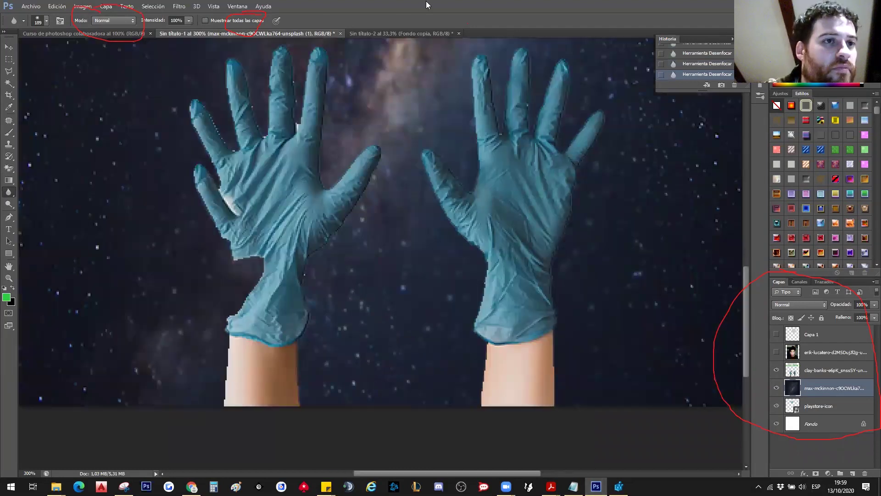
drag(423, 282, 370, 248)
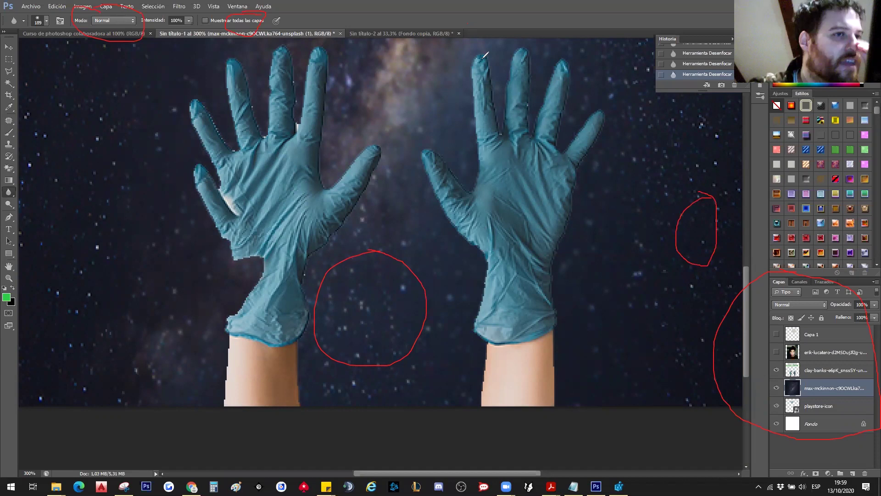
key(ctrl+minus)
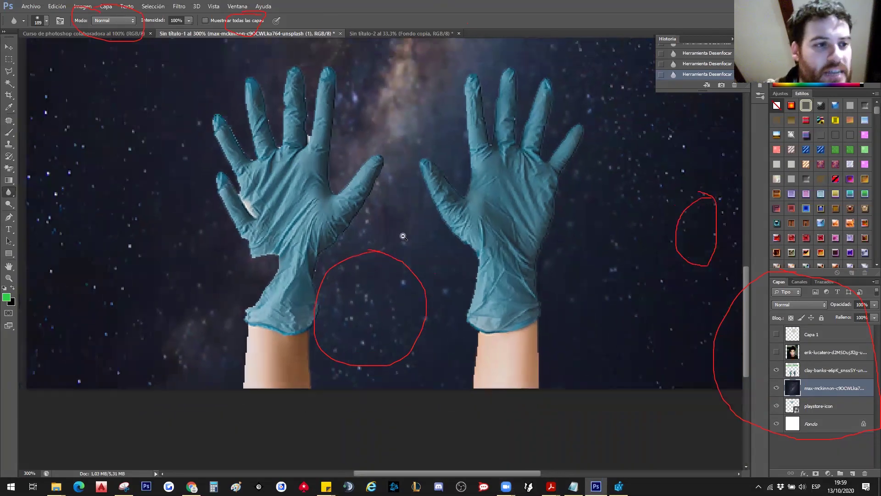
key(ctrl+minus)
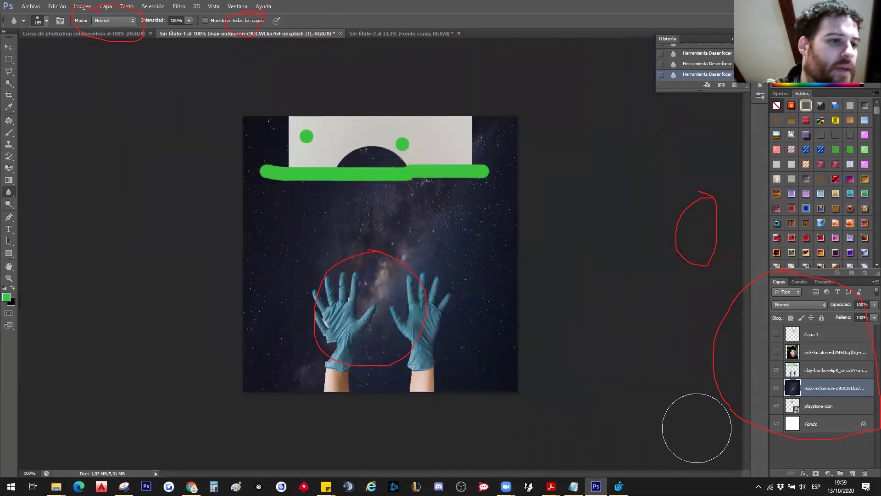
right_click(9, 192)
Step: Sharpen the galaxy centre between the blue gloves at 200% zoom with several strokes
click(34, 201)
ctrl+click(368, 354)
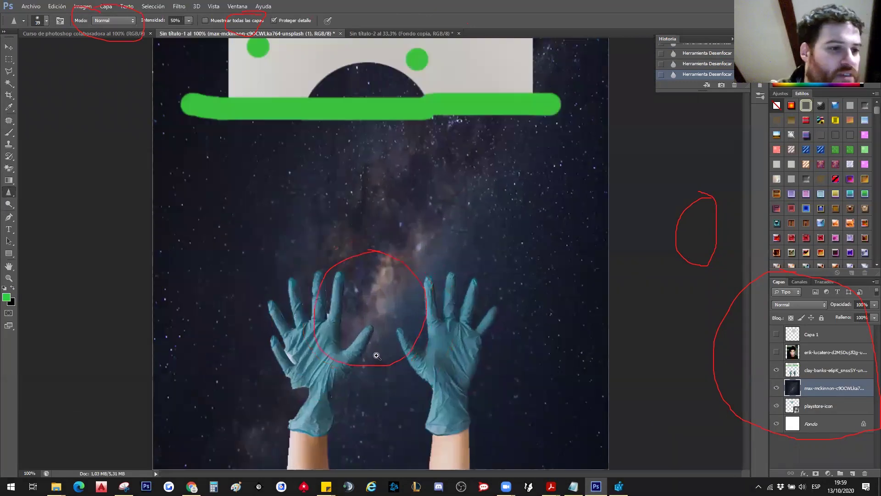
drag(403, 147, 399, 337)
drag(393, 157, 376, 232)
drag(395, 148, 389, 359)
drag(403, 153, 390, 323)
drag(375, 141, 381, 347)
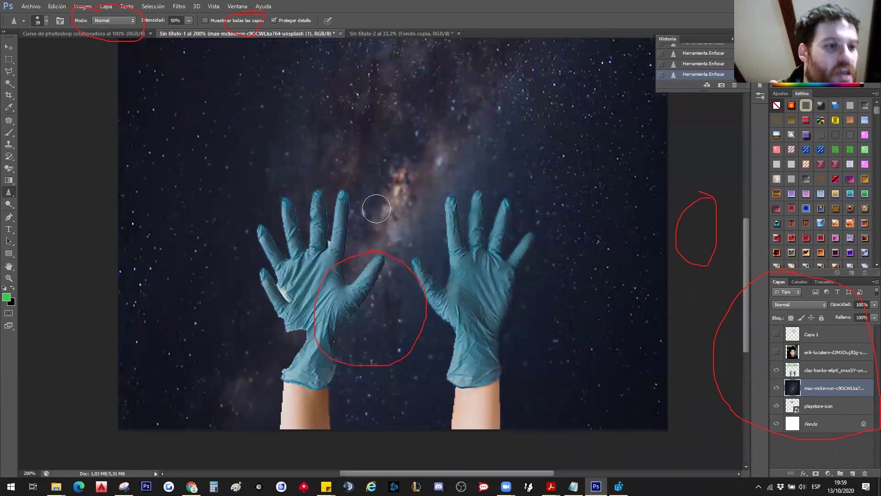
drag(397, 151, 408, 328)
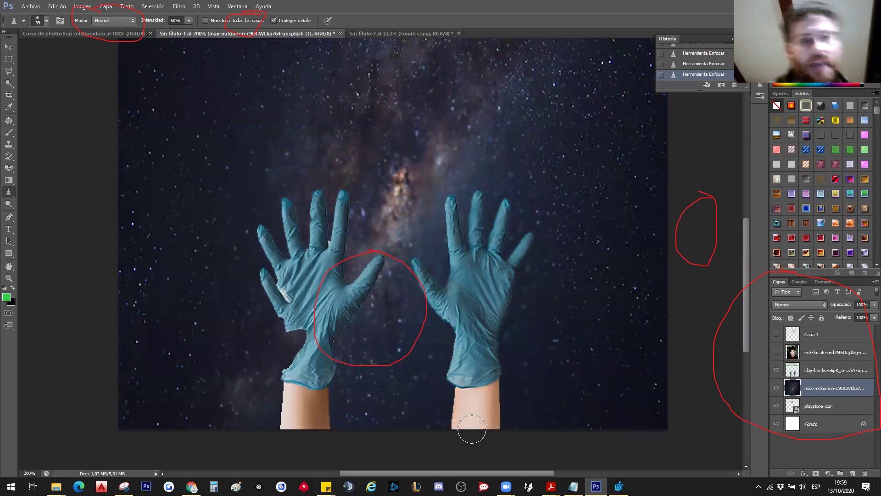
Step: Choose the Smudge tool (Herramienta Dedo) from the blur/sharpen tool group
right_click(8, 197)
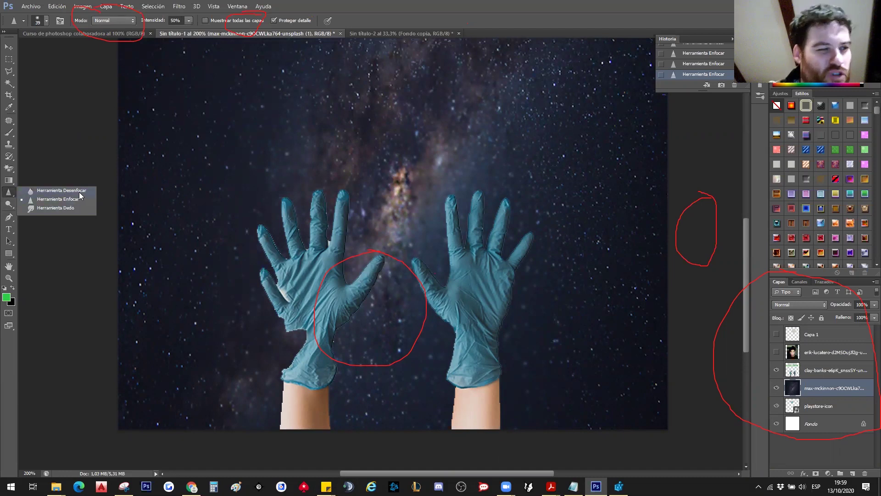
click(53, 198)
right_click(10, 191)
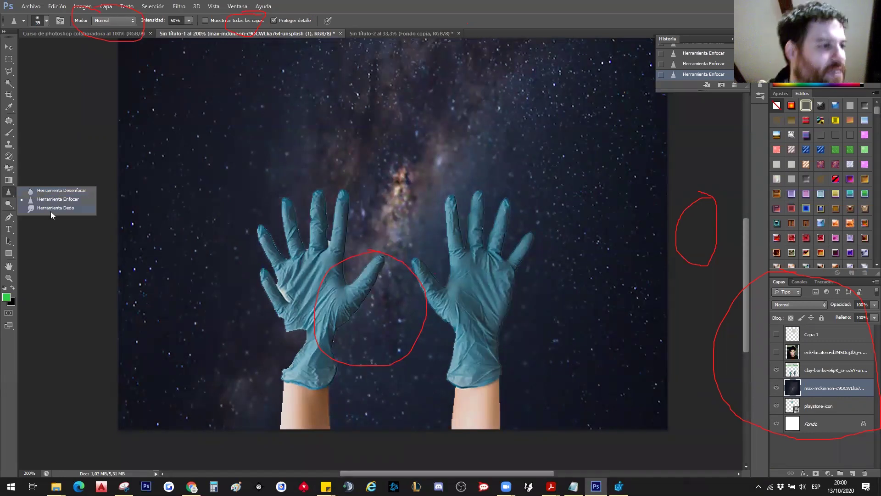
click(50, 211)
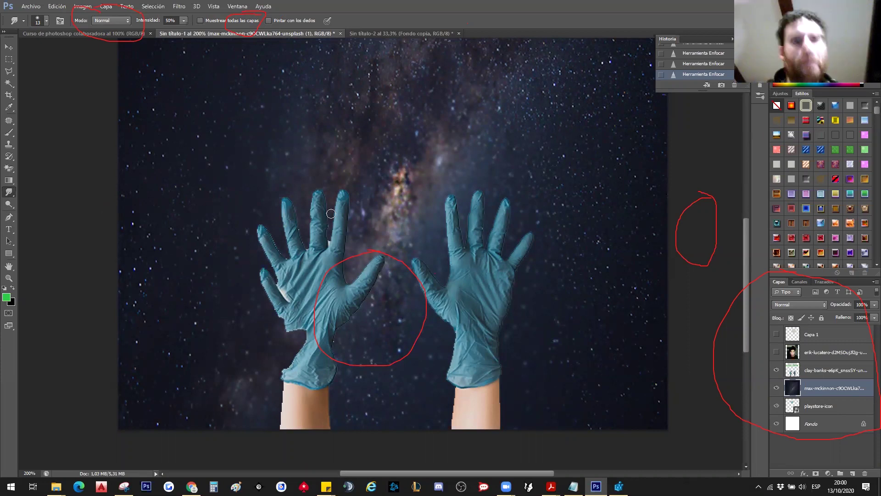
Step: Smudge the galaxy nebula between and above the gloves into soft streaks
alt+click(398, 224)
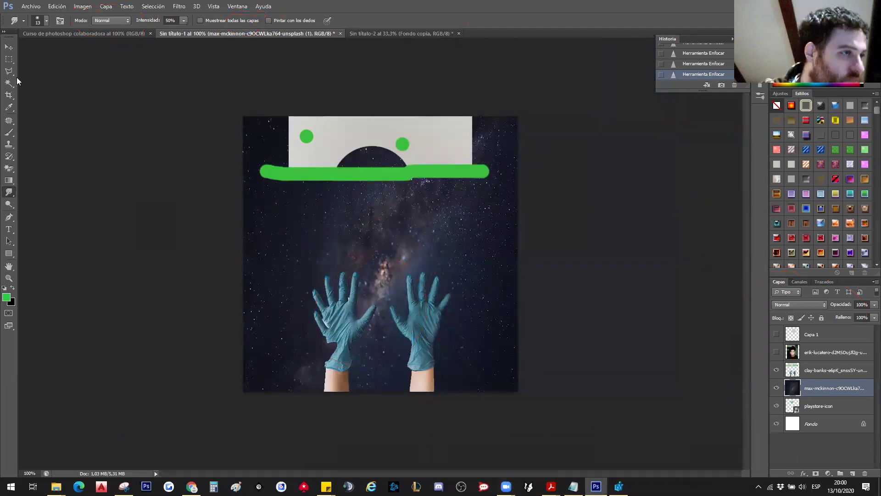
click(47, 20)
click(46, 22)
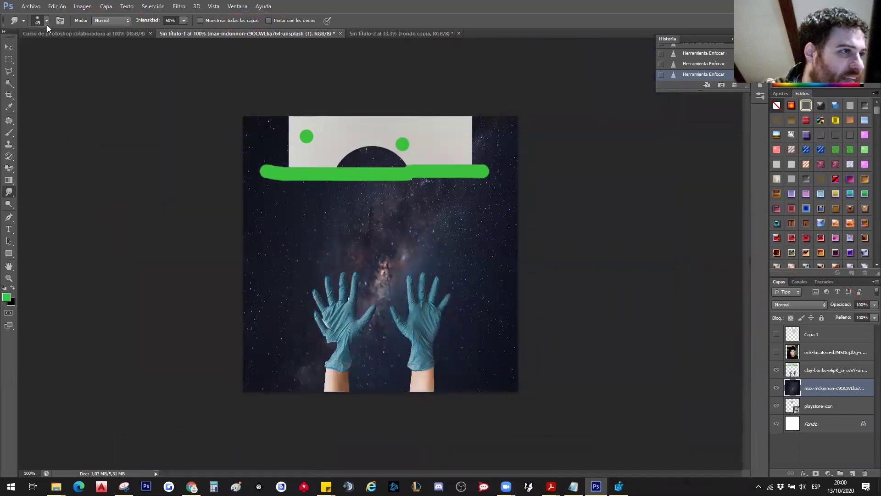
drag(386, 266, 399, 257)
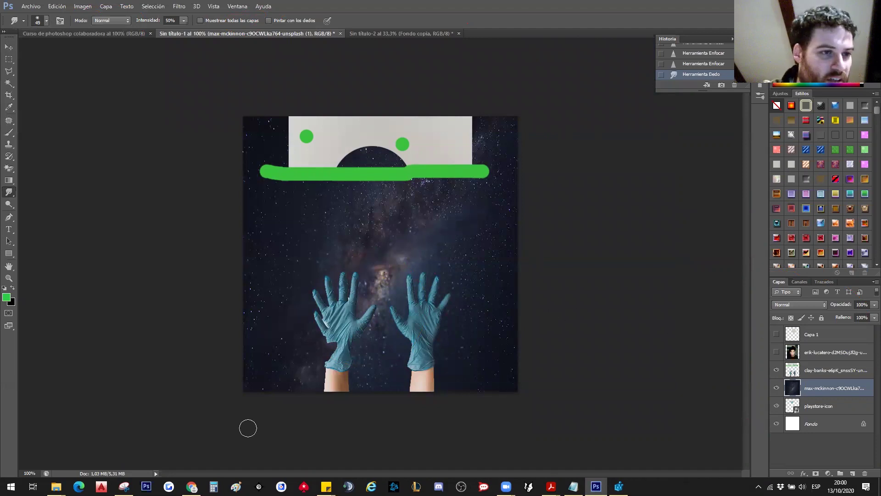
ctrl+click(361, 284)
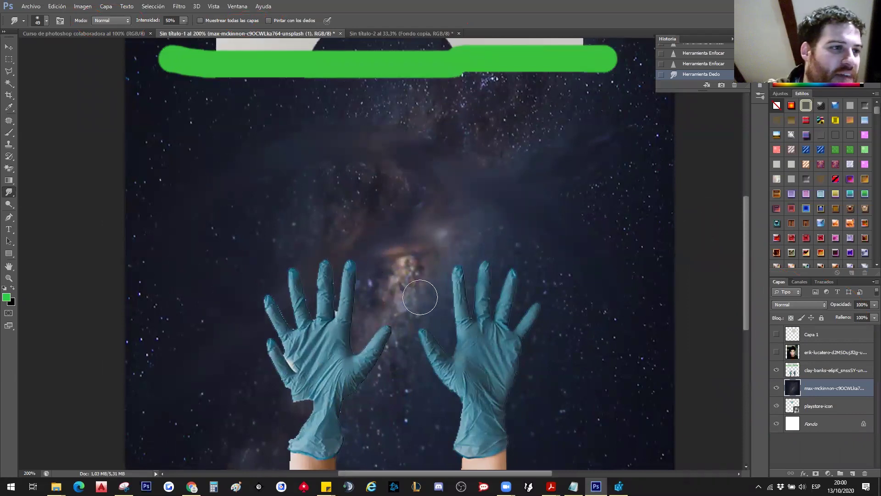
drag(419, 297, 436, 276)
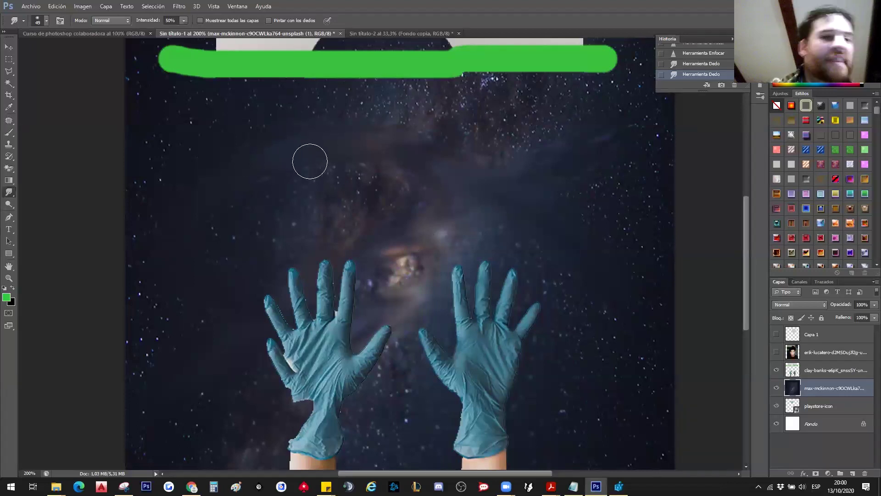
drag(485, 261, 641, 149)
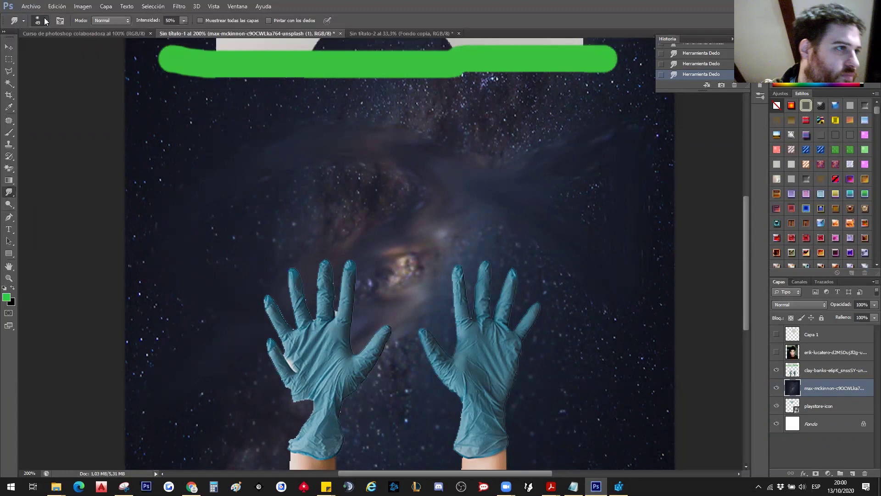
Step: Reduce the Smudge brush size to 9 px
click(46, 21)
drag(34, 49, 23, 51)
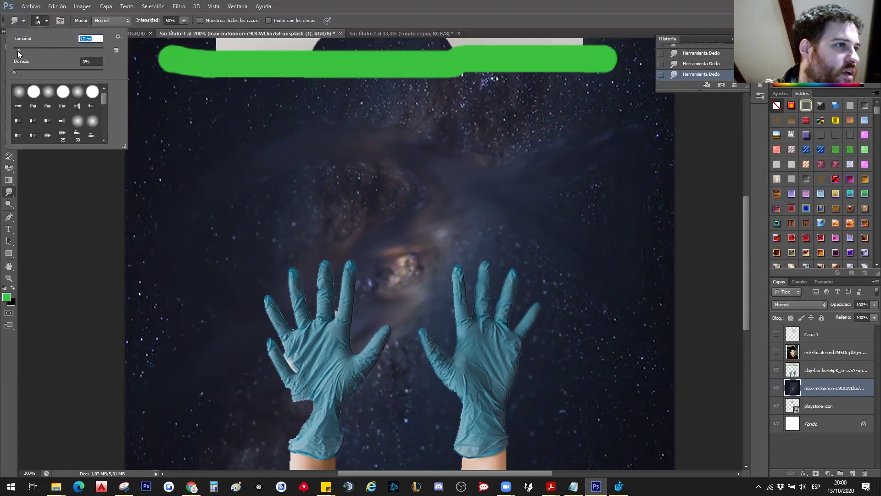
click(228, 105)
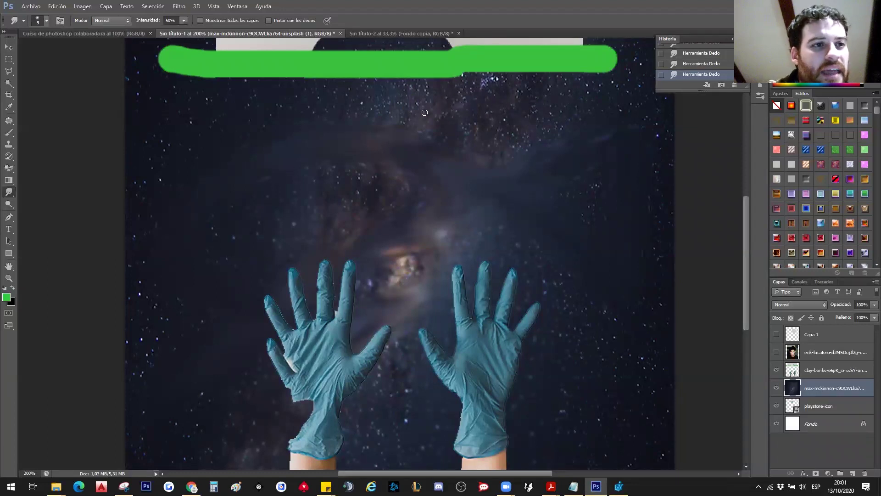
scroll(528, 92, up, 2)
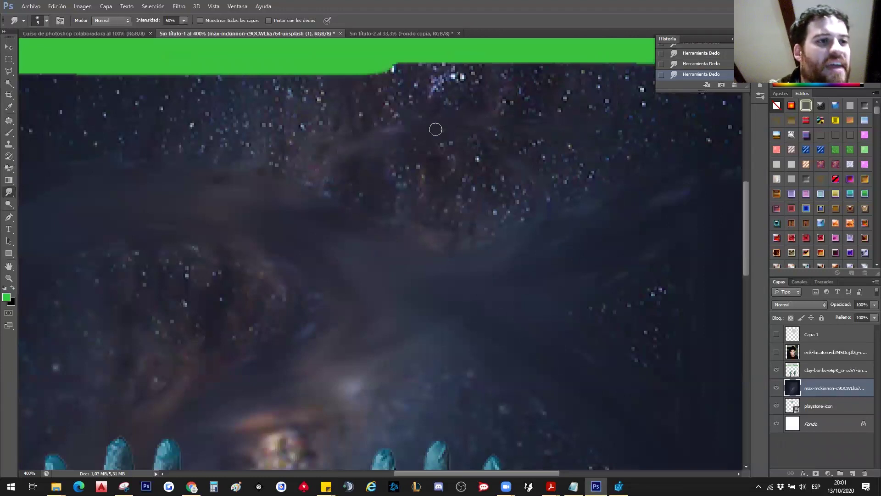
scroll(366, 214, down, 1)
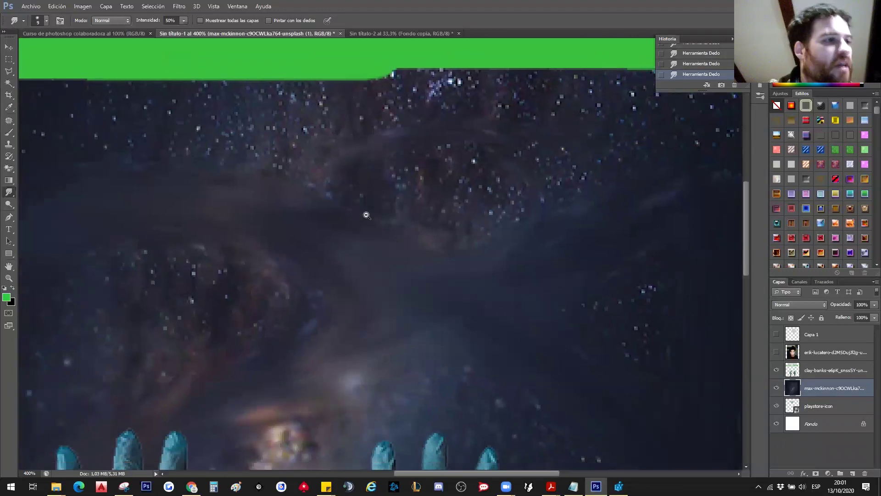
scroll(366, 214, down, 3)
click(47, 20)
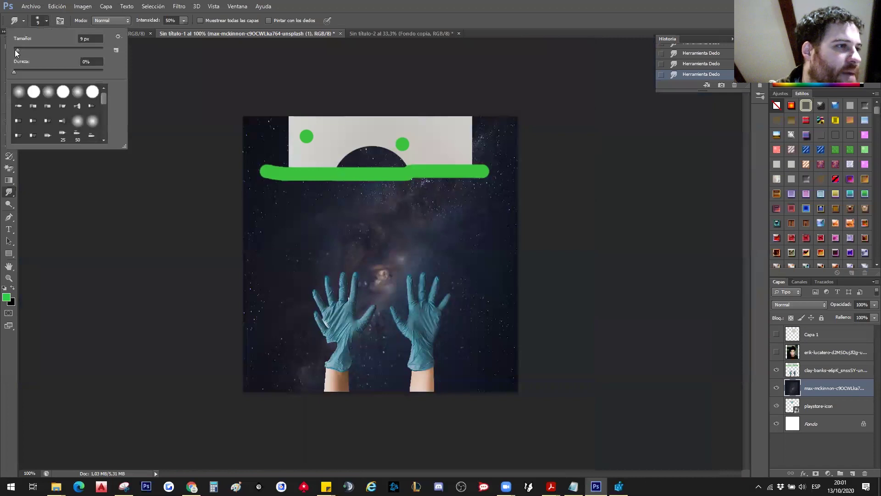
click(276, 235)
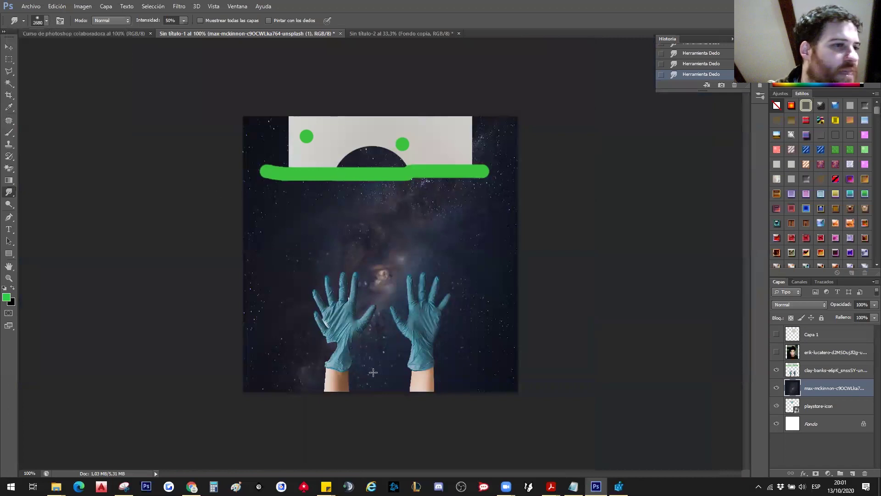
Step: Smear the entire starry background into a dark navy texture with one large Smudge stroke
drag(359, 120, 491, 403)
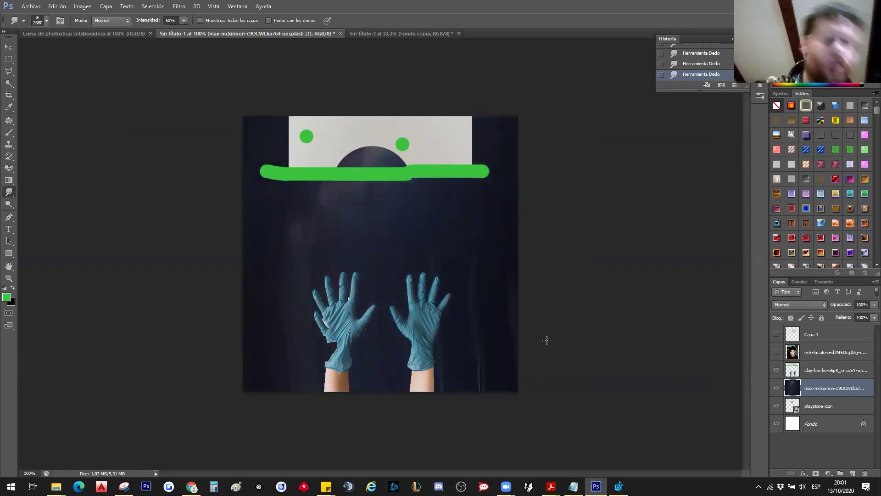
ctrl+click(404, 235)
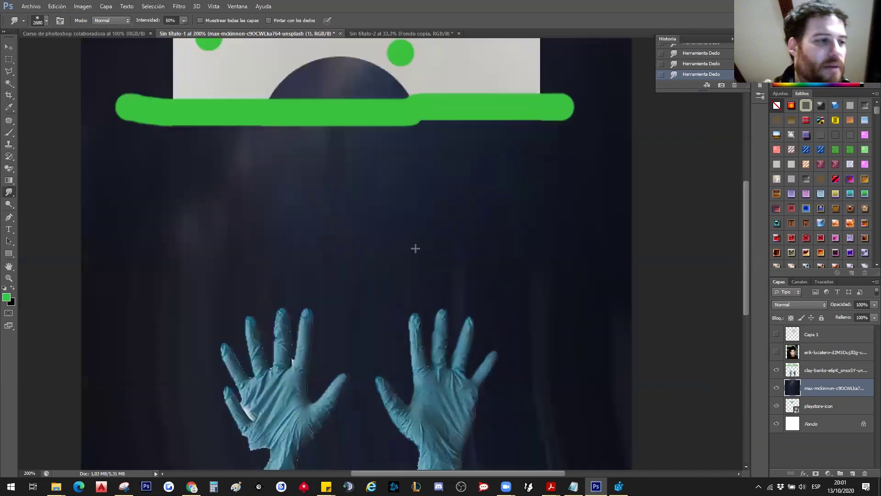
key(ctrl+minus)
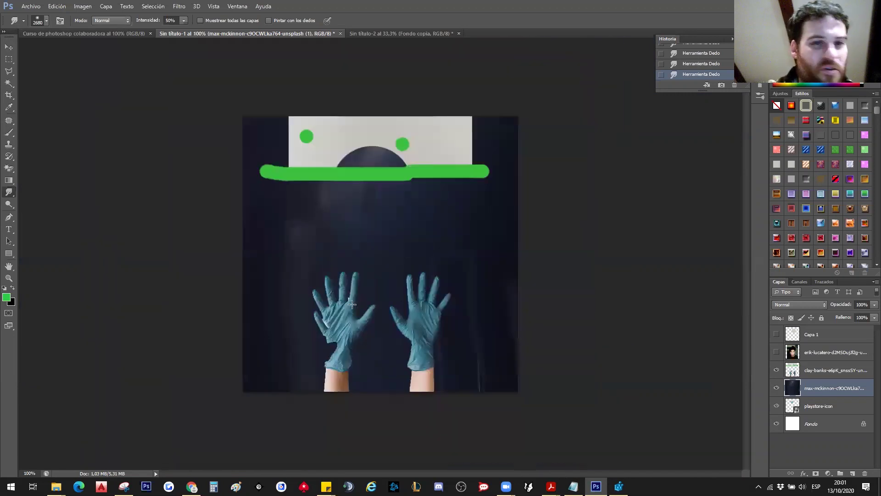
Step: Select the Dodge tool from the dodge/burn/sponge flyout, then move over to Chrome
click(9, 205)
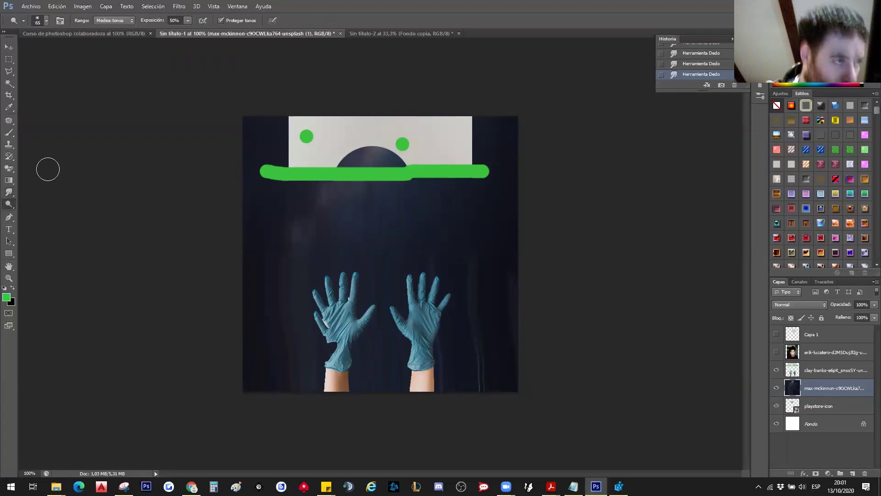
right_click(13, 206)
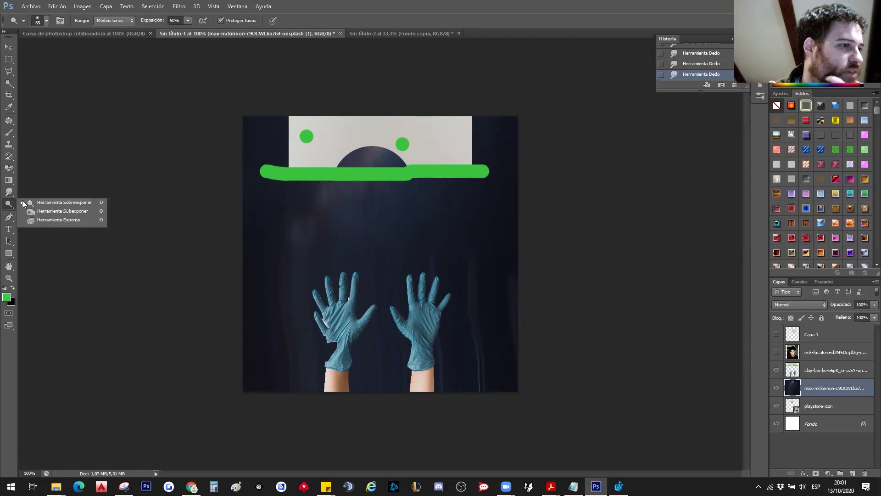
click(111, 190)
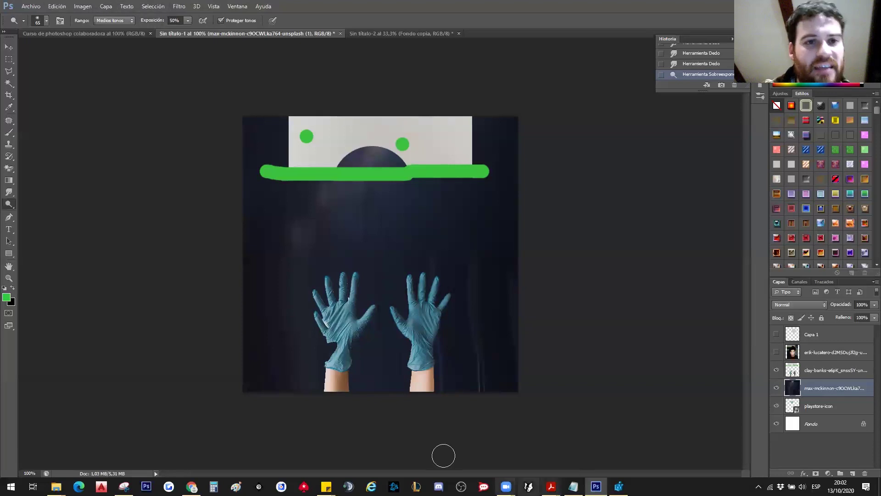
mouse_move(56, 487)
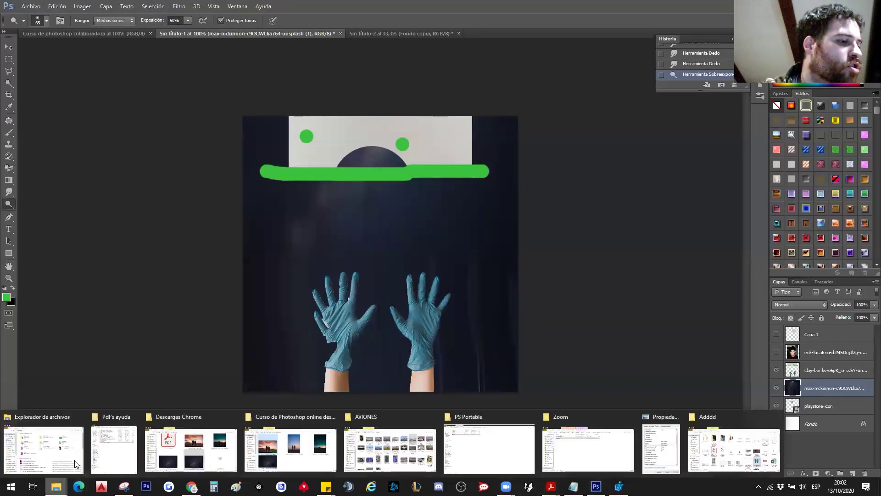
click(191, 452)
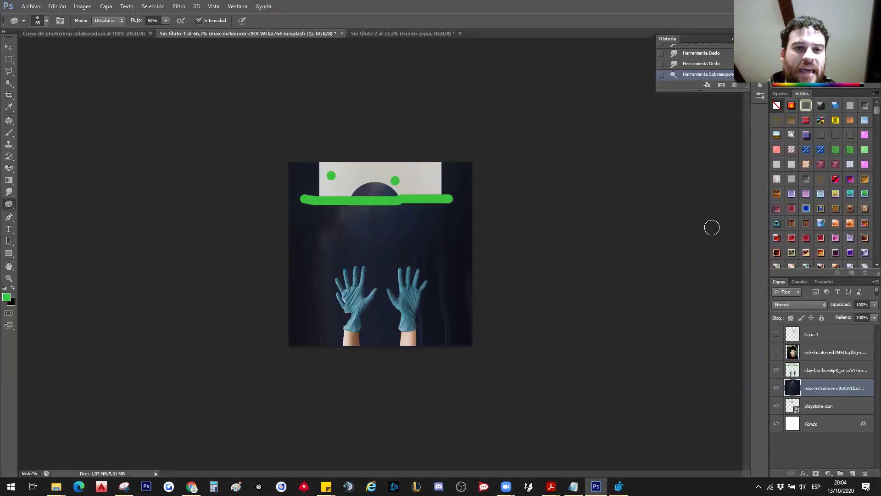
Step: Open the marbled beige-and-brown abstract photo from Unsplash's home feed and list its download sizes
click(191, 486)
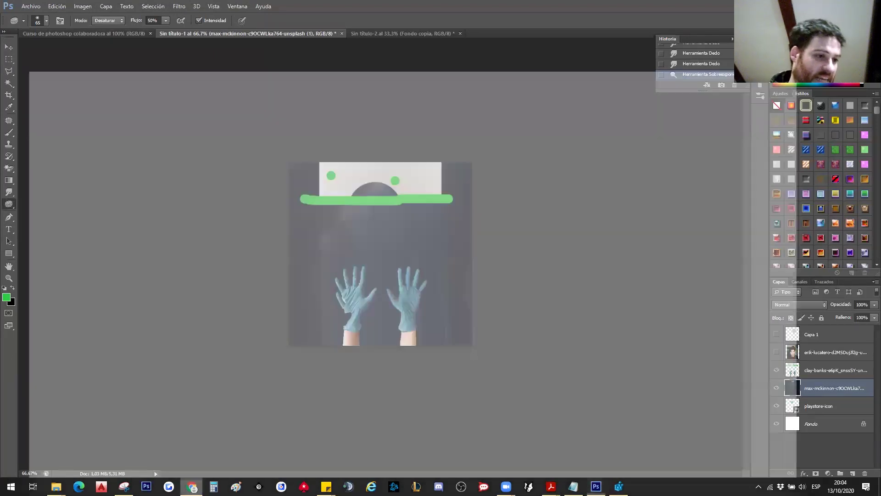
click(24, 9)
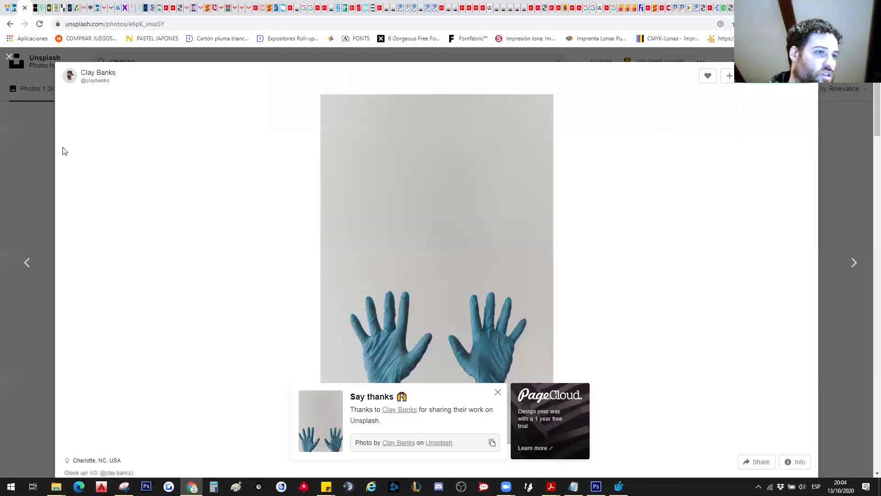
click(25, 157)
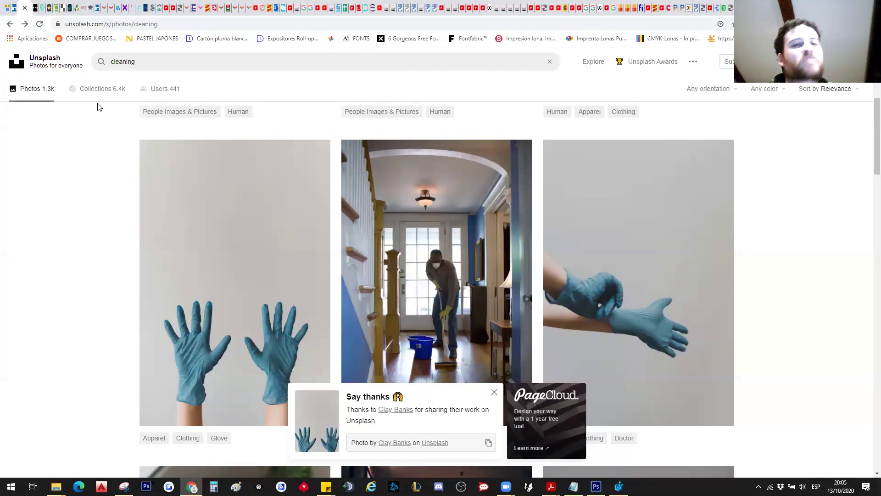
click(17, 61)
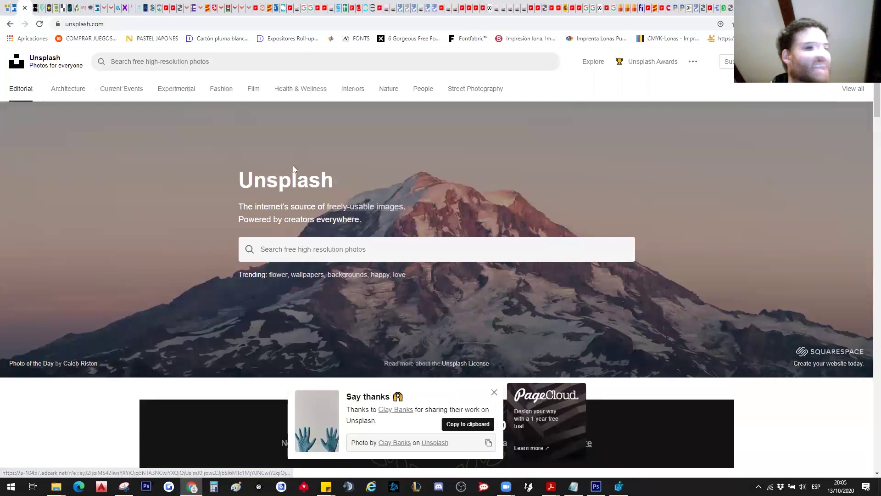
scroll(505, 340, down, 3)
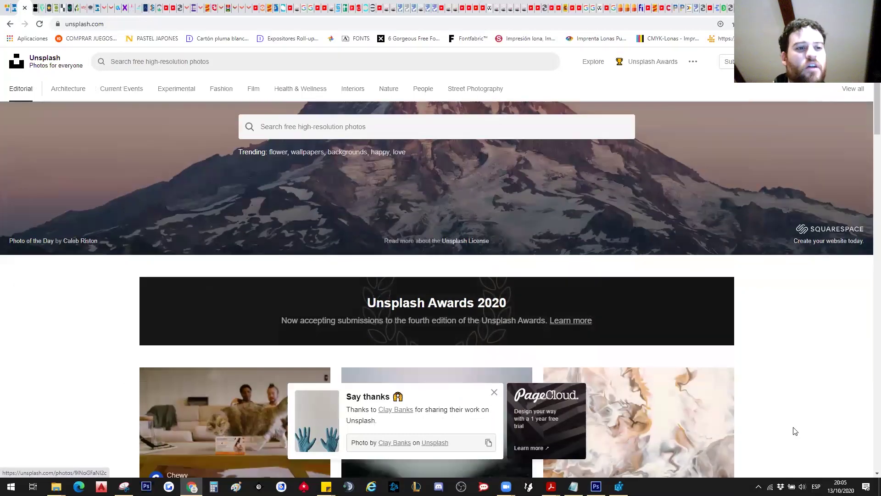
scroll(771, 390, down, 3)
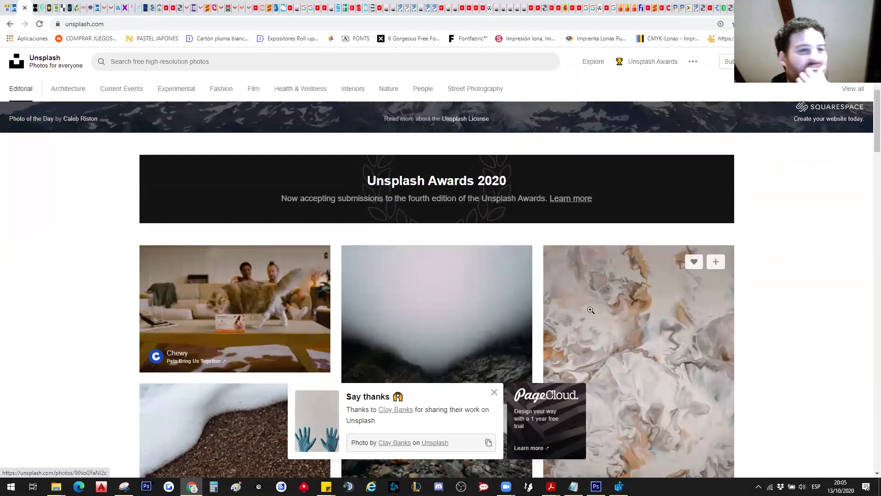
click(624, 299)
click(803, 76)
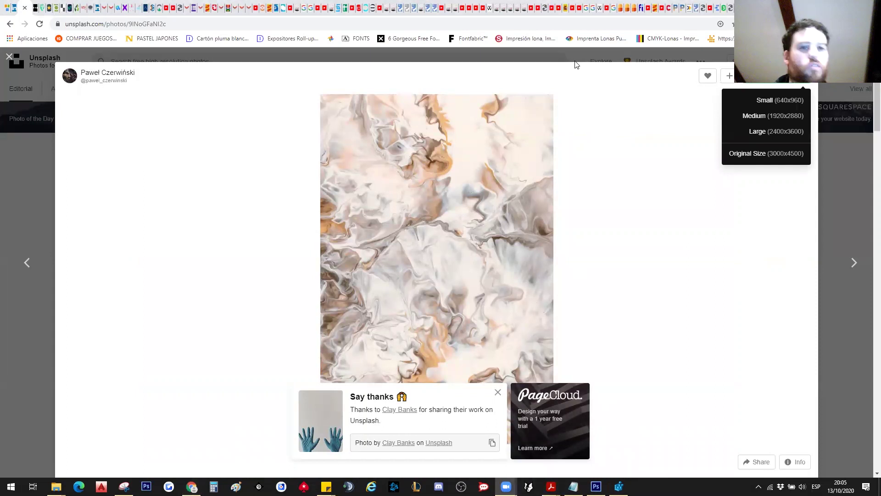
Step: From the Flaticon home page, open the 50-icon Agriculture Icon Pack
click(38, 9)
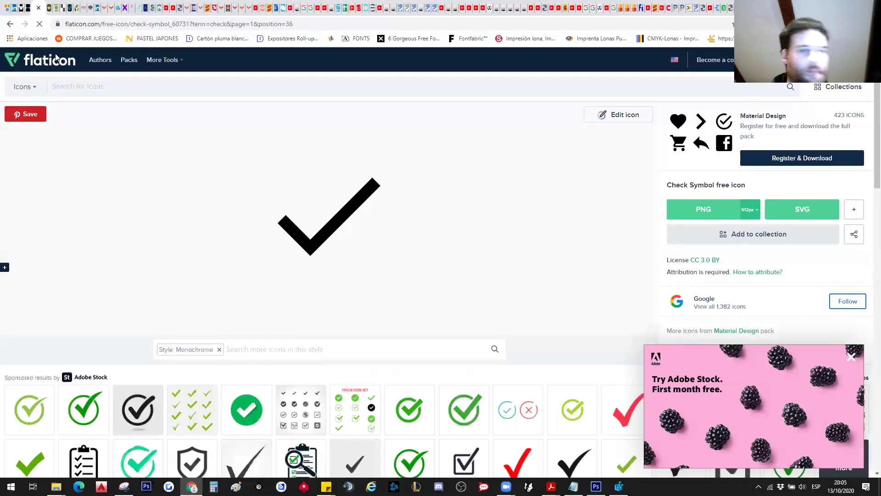
click(55, 67)
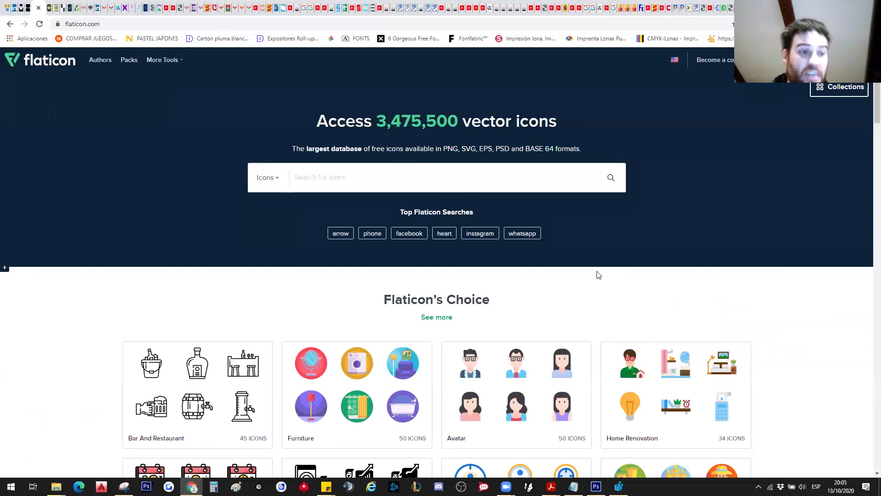
scroll(594, 257, down, 3)
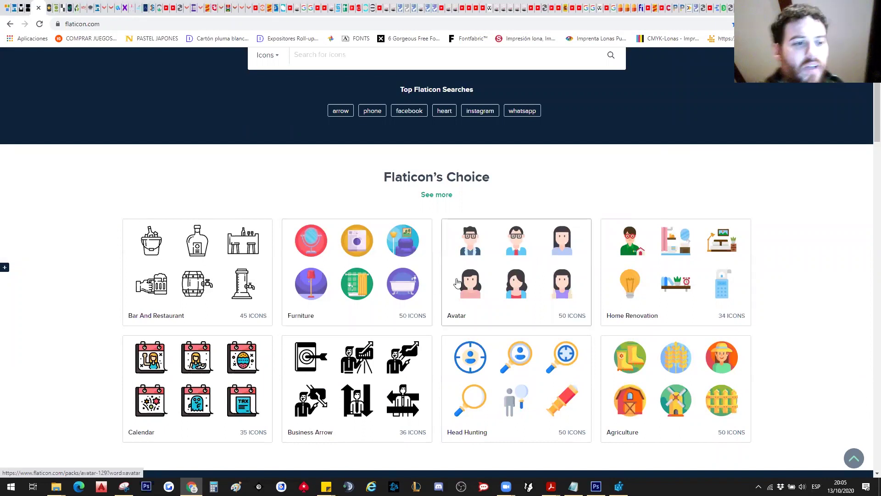
click(706, 395)
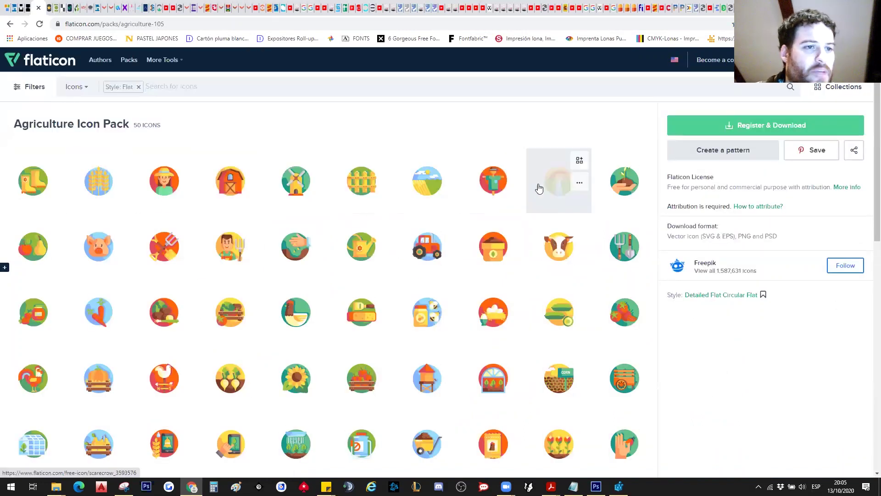
scroll(598, 252, down, 3)
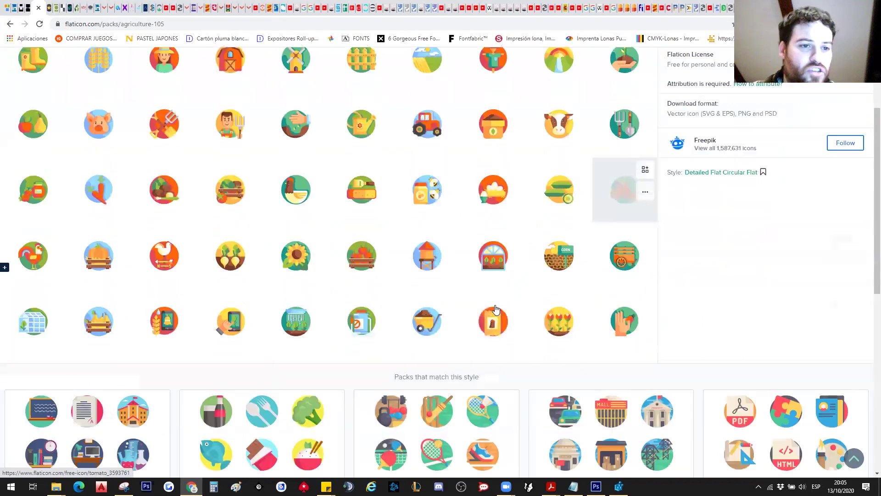
scroll(430, 335, up, 3)
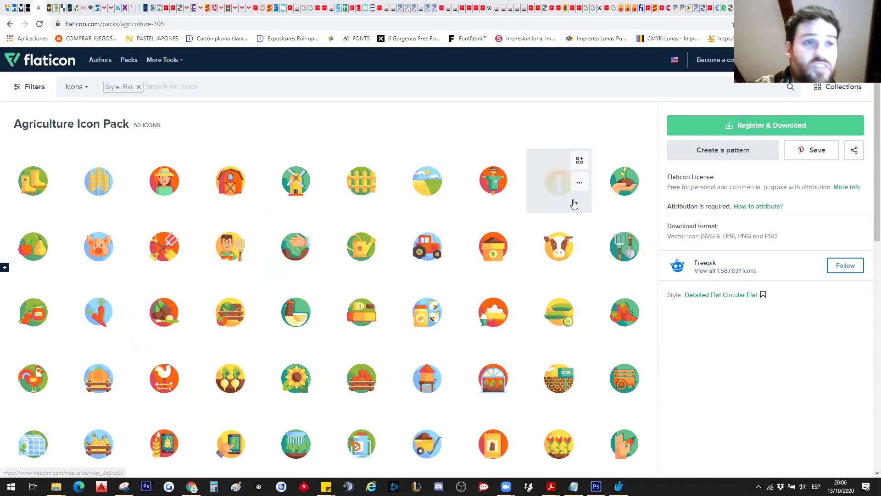
Step: Search IMGBIN for 'person' instead of 'clean'
click(49, 9)
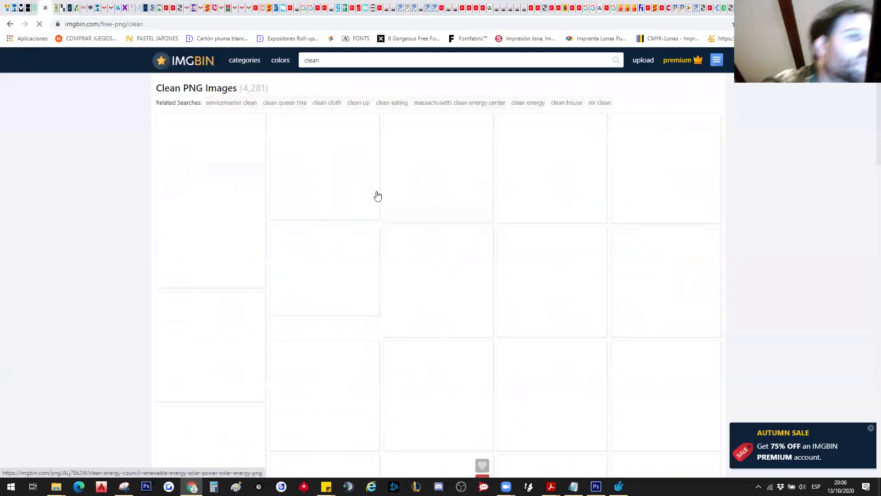
drag(161, 88, 235, 88)
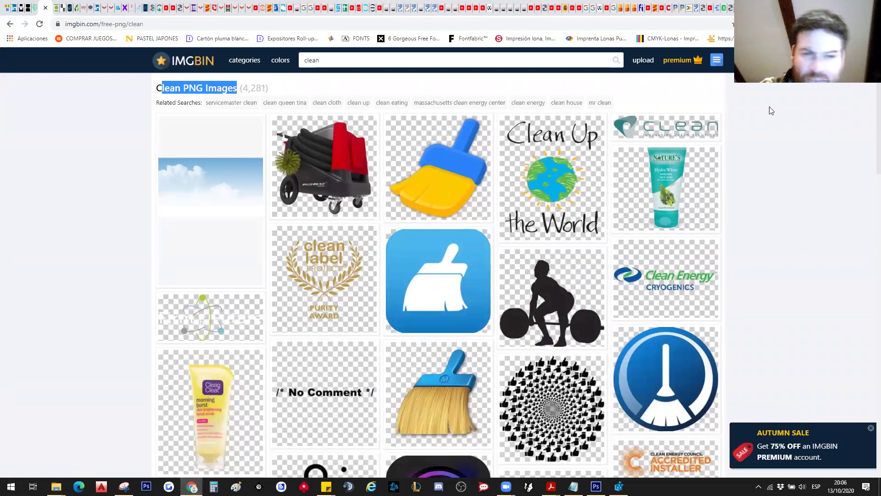
double_click(315, 58)
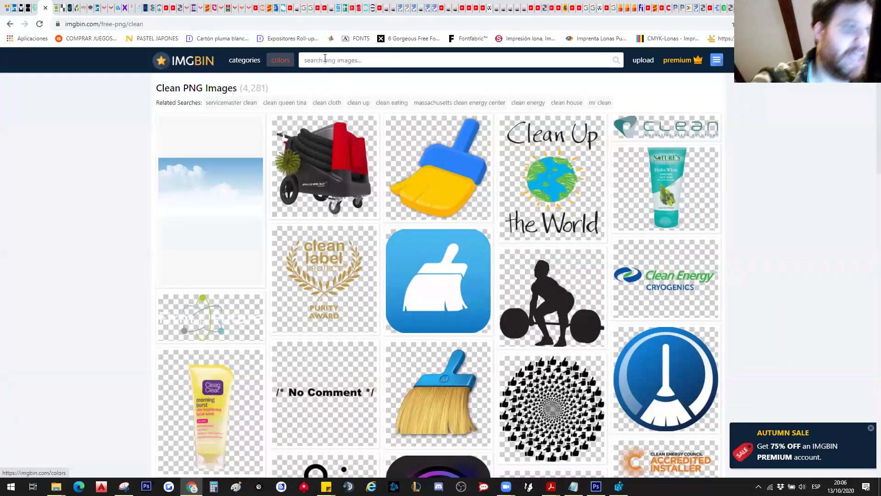
text(person)
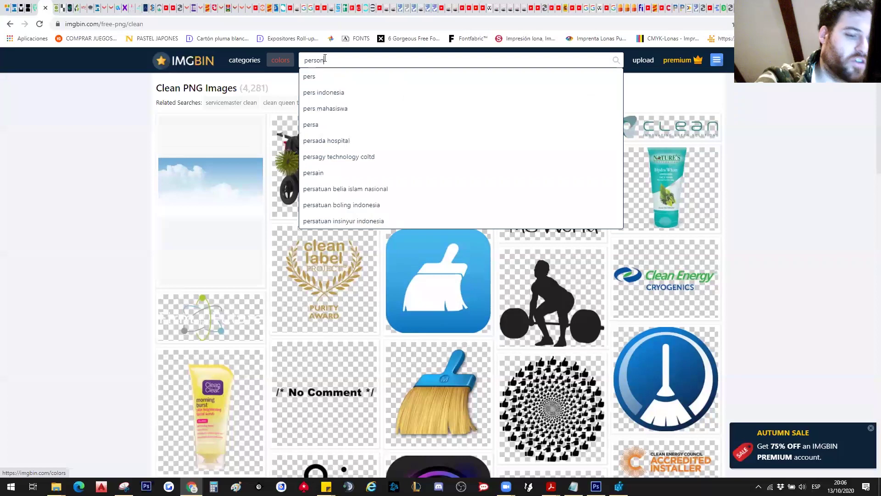
key(Return)
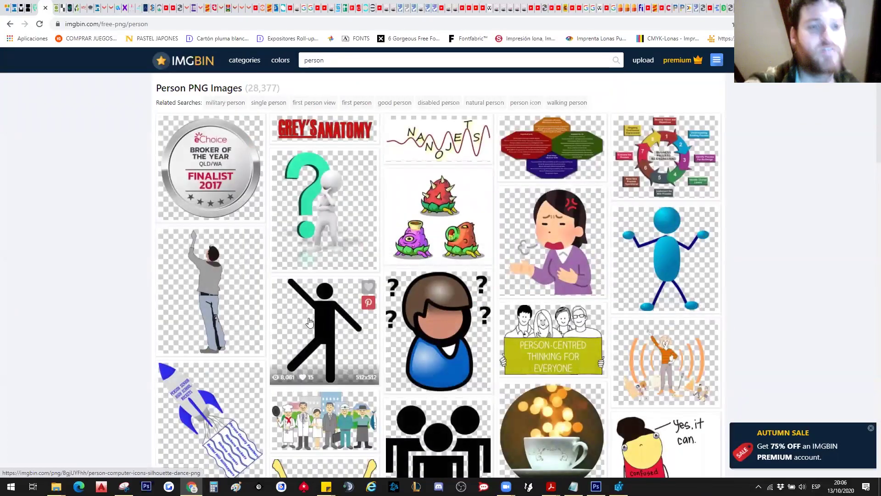
Step: Browse the person PNG results, then go forward to Pngtree's 'photo' search results
scroll(273, 353, down, 3)
scroll(273, 353, down, 2)
scroll(459, 368, down, 2)
scroll(705, 391, down, 5)
scroll(709, 322, up, 1)
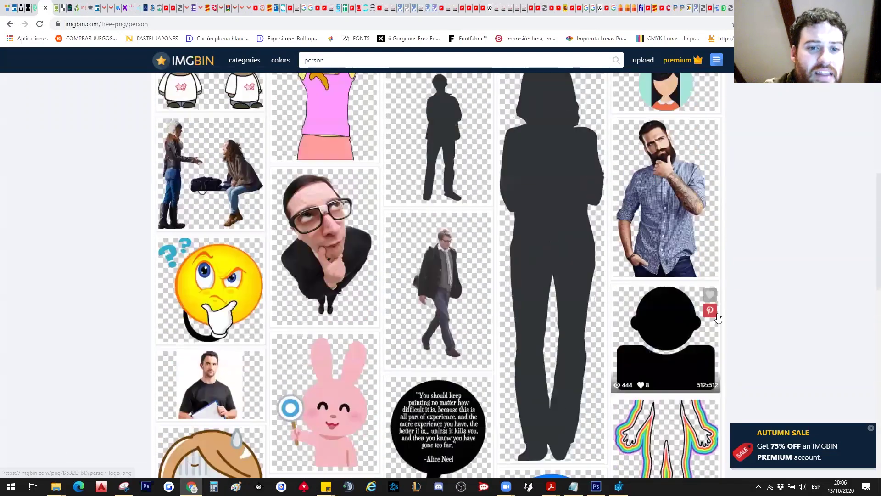
scroll(705, 299, up, 2)
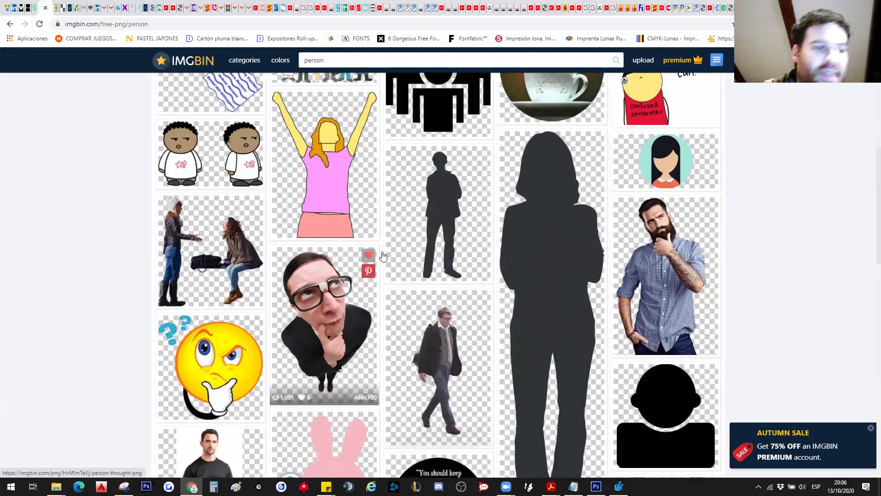
scroll(241, 374, down, 5)
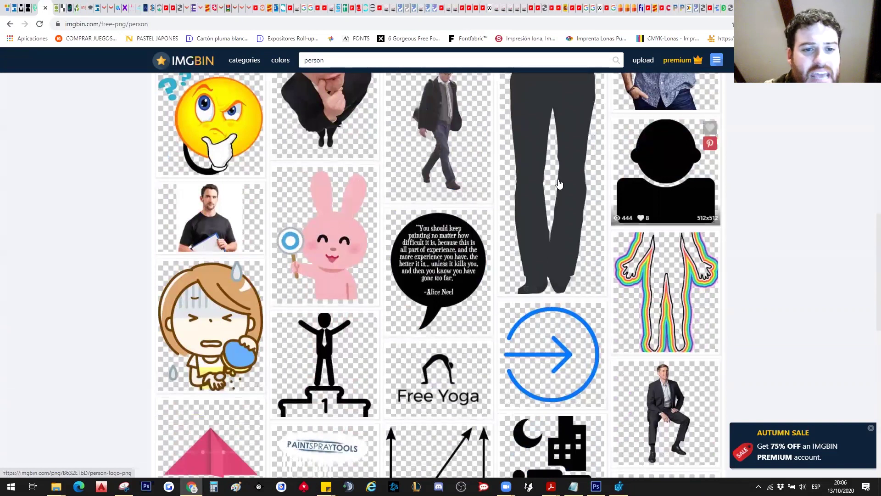
scroll(361, 184, up, 3)
scroll(381, 137, up, 5)
scroll(395, 101, up, 5)
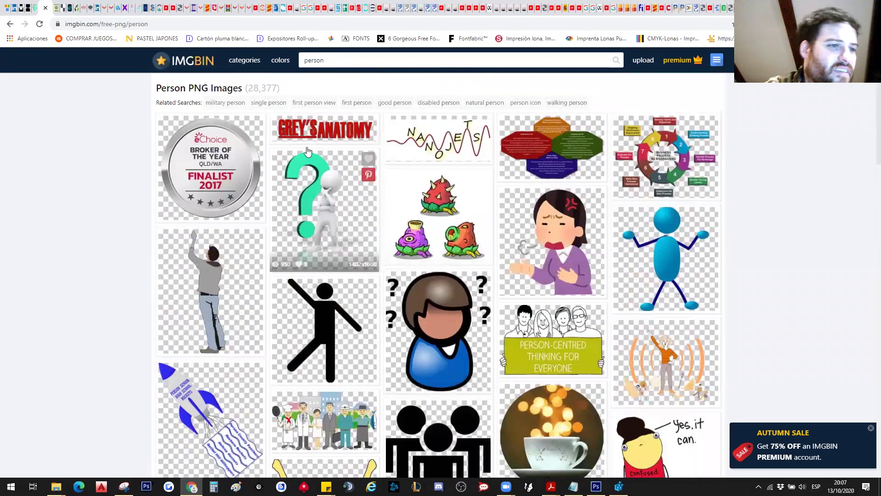
click(25, 23)
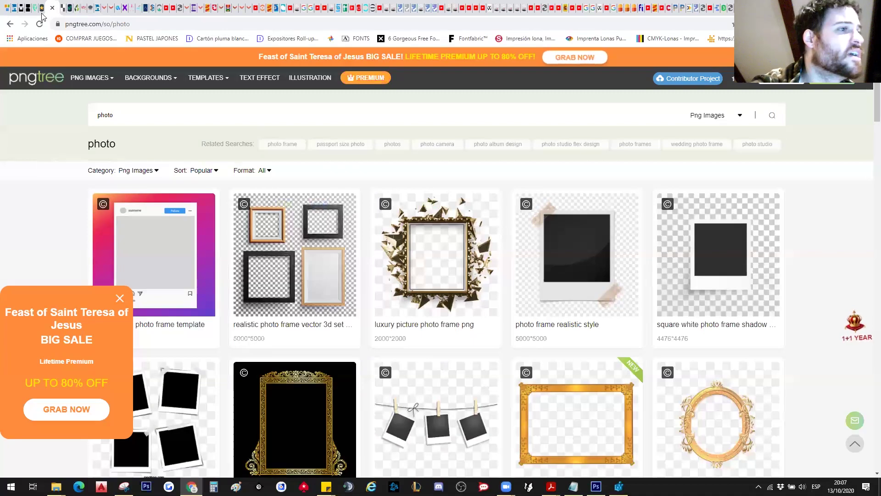
Step: Revisit the Unsplash, Flaticon and IMGBIN tabs, closing the Unsplash photo viewer, then return to Photoshop
click(20, 10)
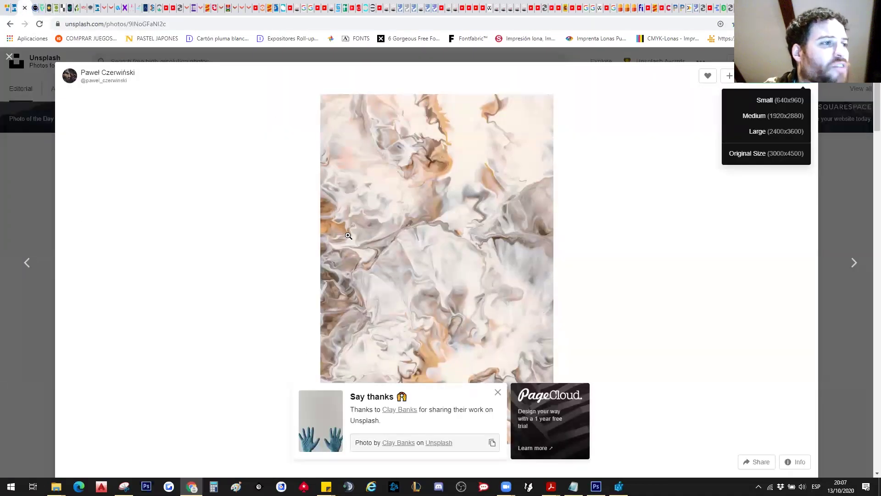
click(18, 125)
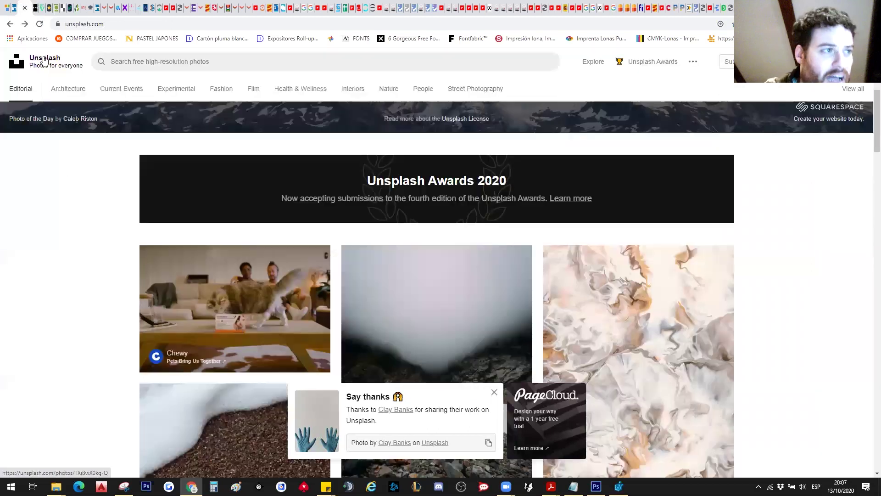
click(32, 7)
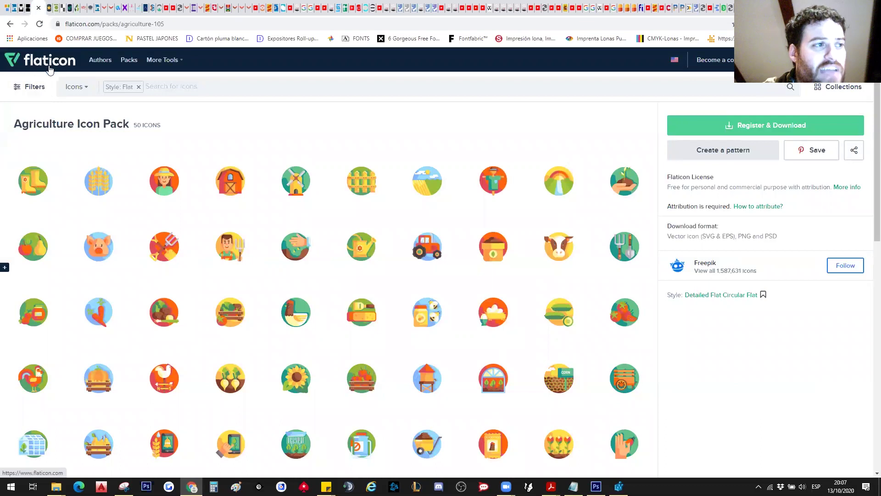
click(51, 16)
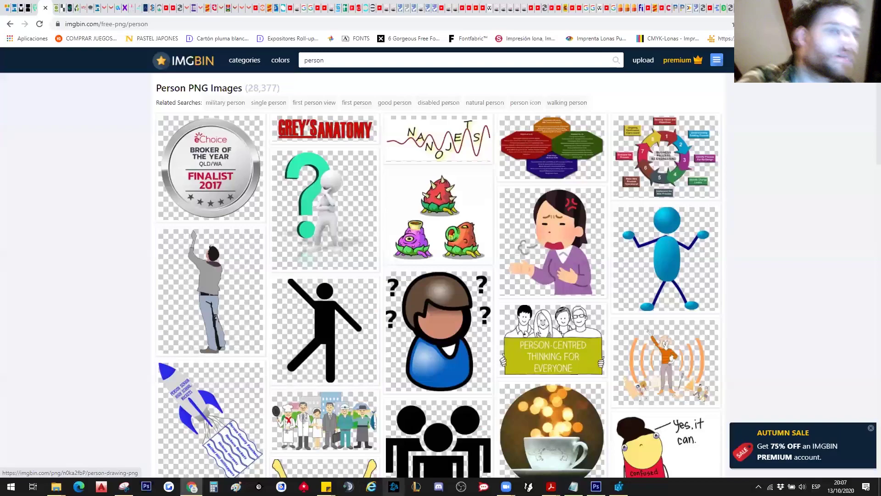
key(alt+Tab)
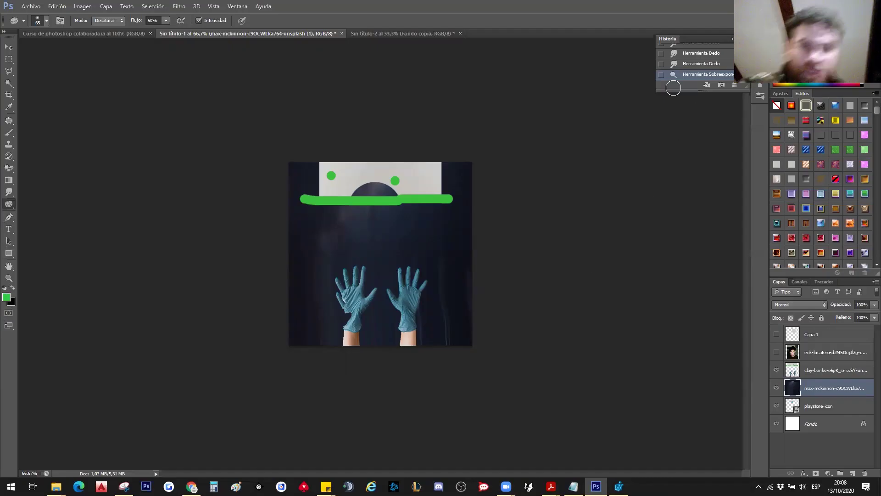